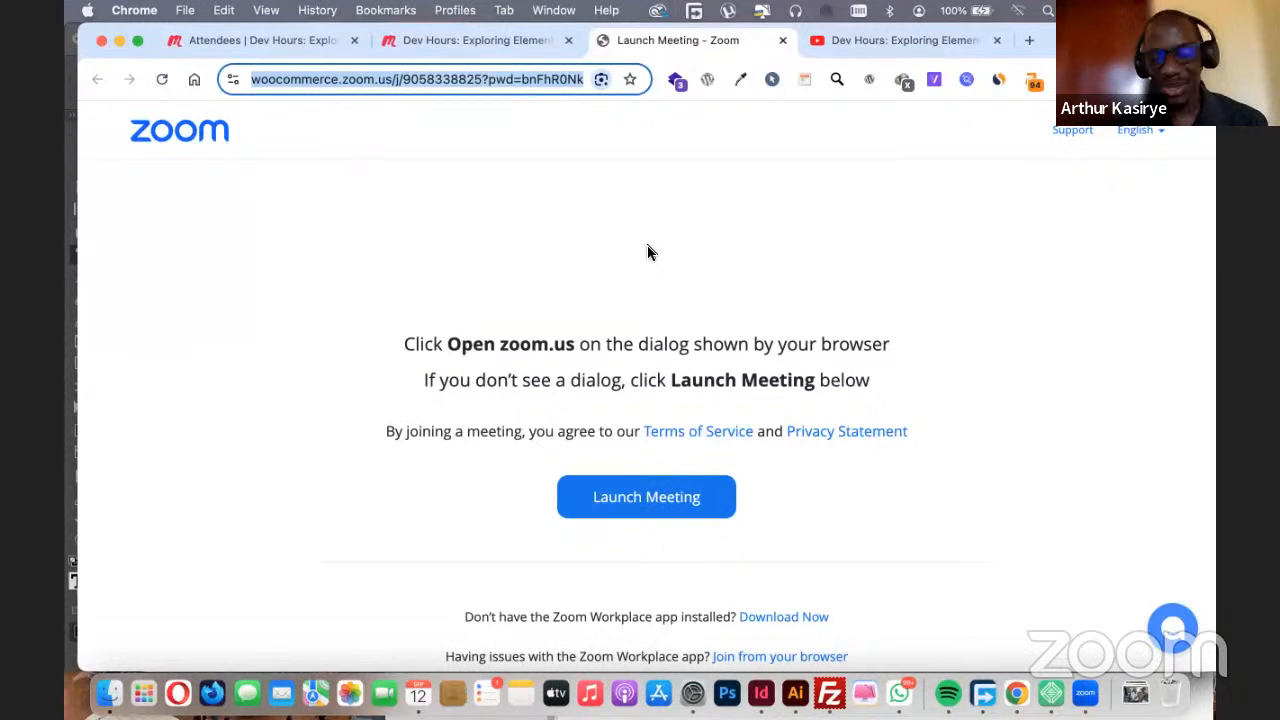
View the Meetup attendee list and the Dev Hours event page in Chrome
click(1066, 706)
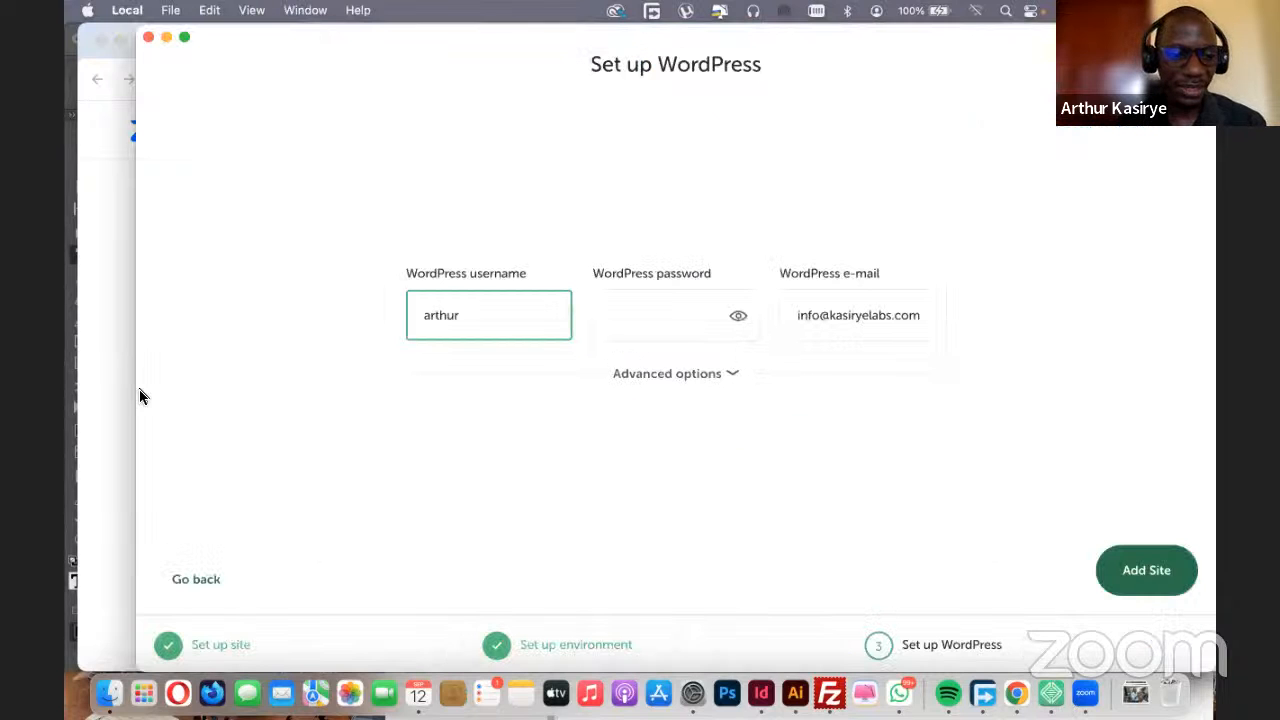
key(super+Tab)
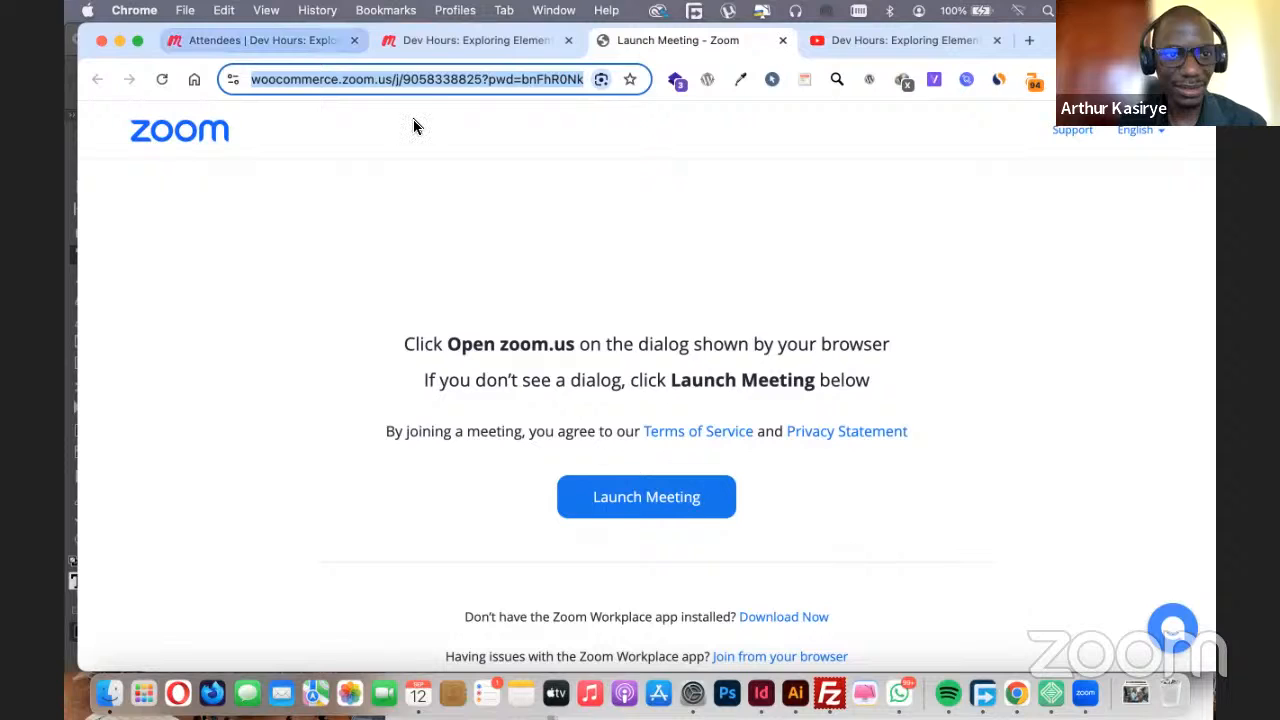
click(279, 43)
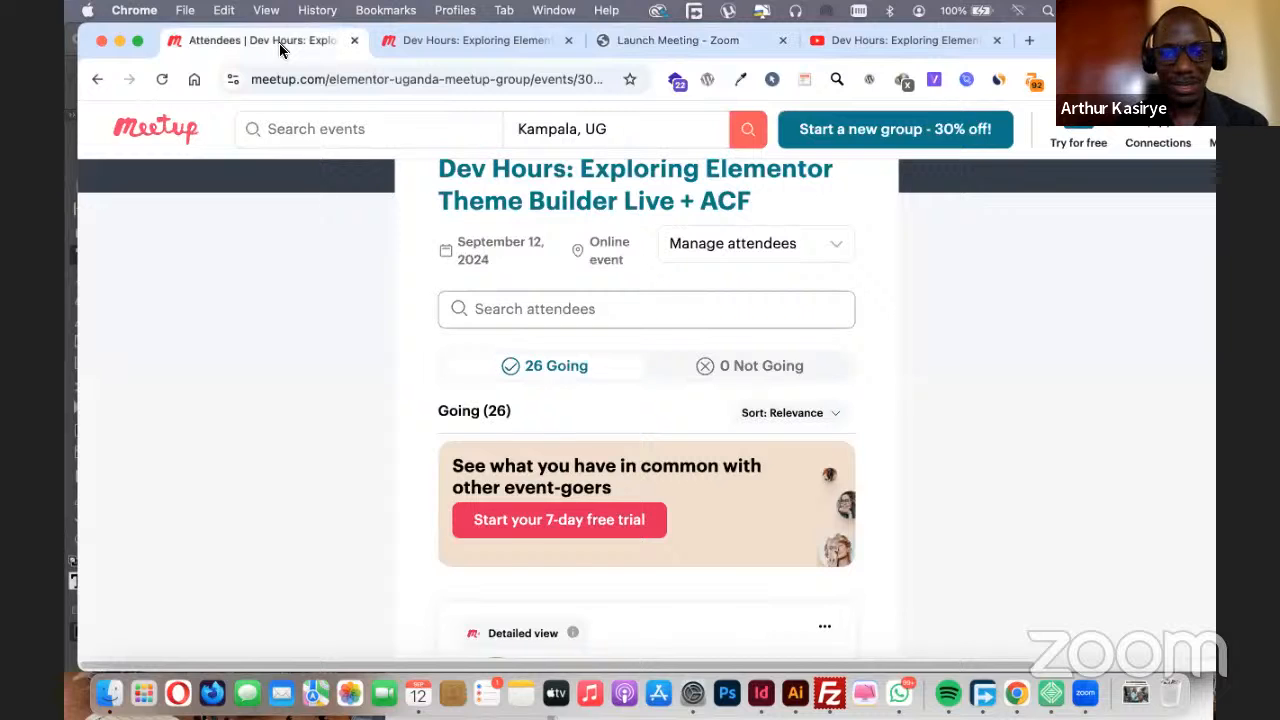
click(455, 43)
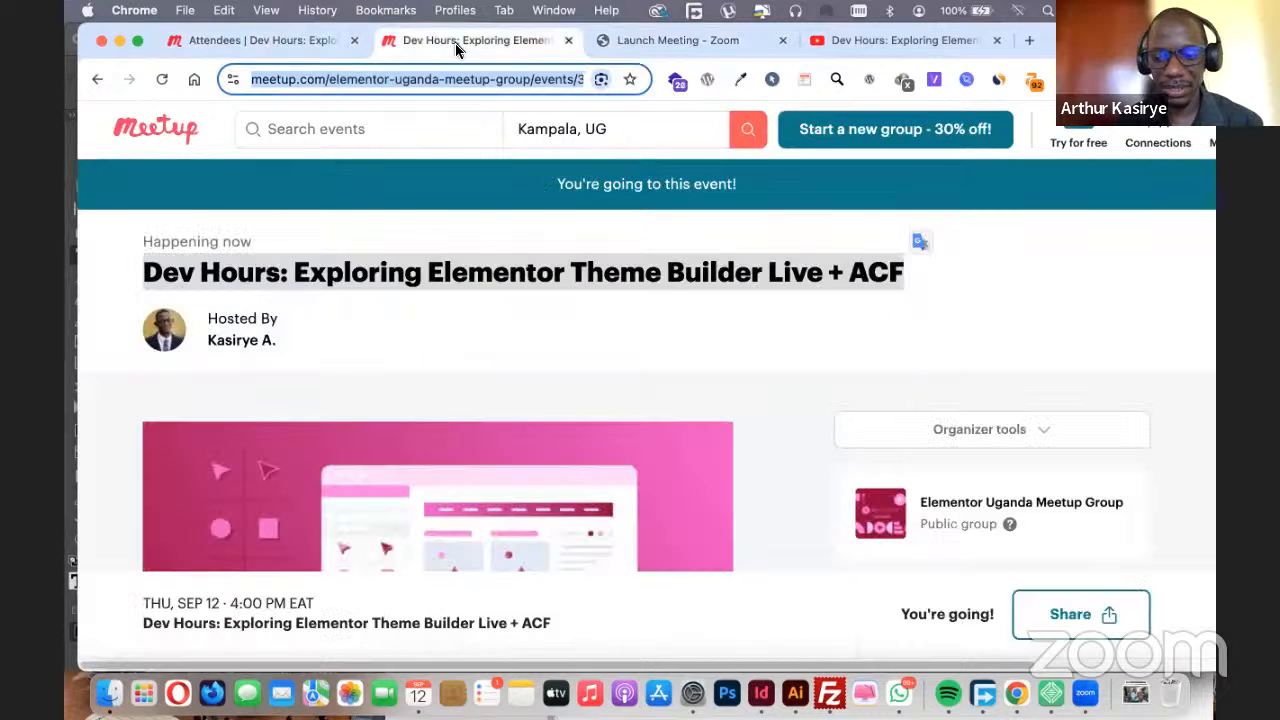
Switch to Local, enter the WordPress password, try to add the elementormeet site, and dismiss the resulting dialog
key(super+Tab)
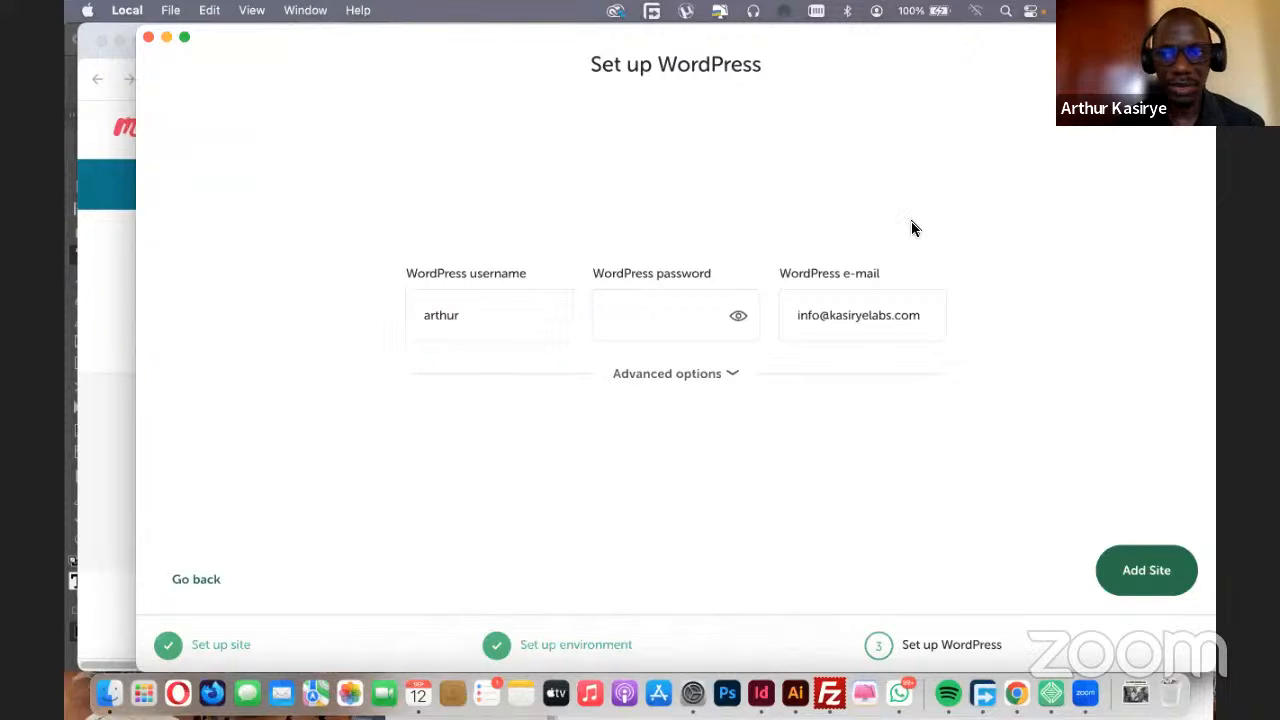
click(648, 310)
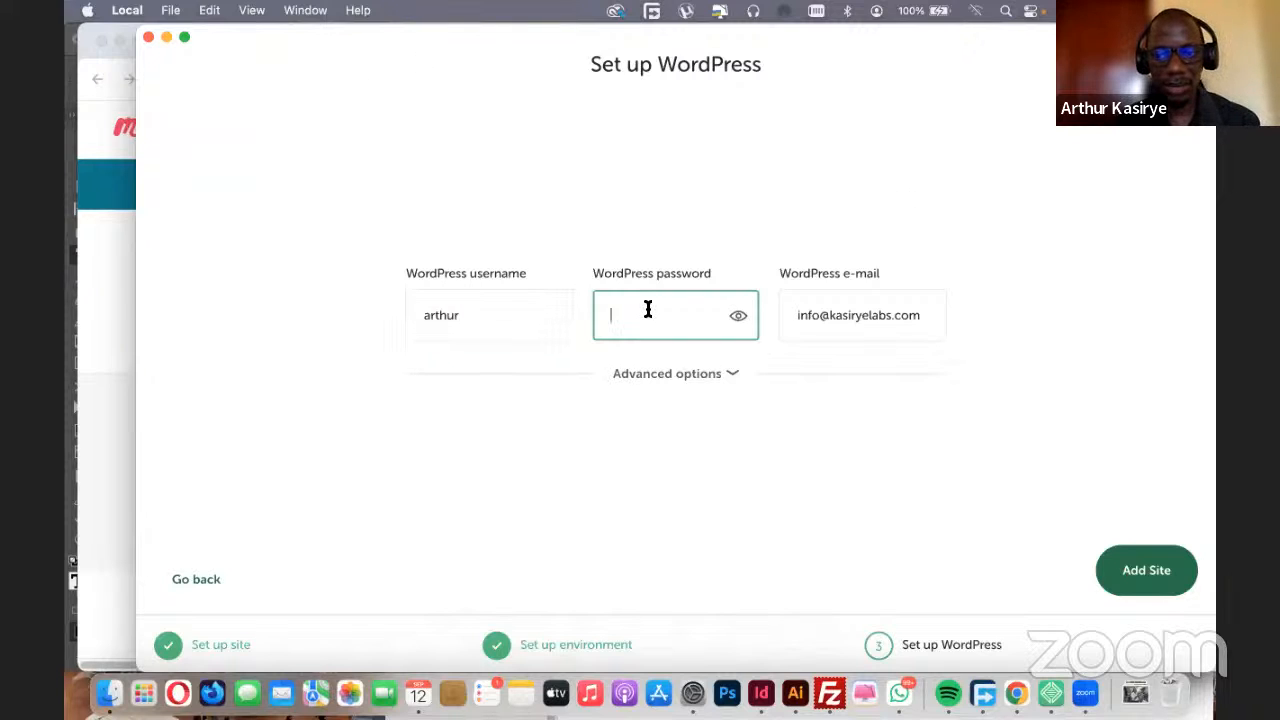
text(•••••)
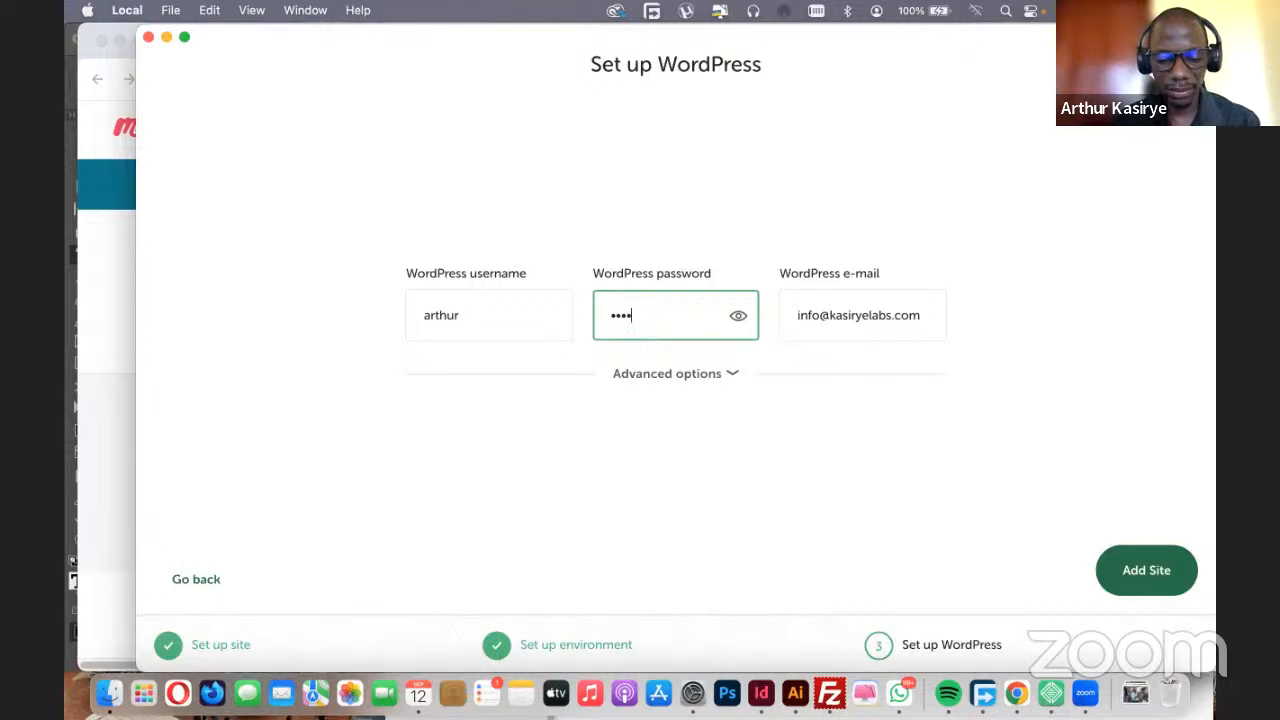
text(••)
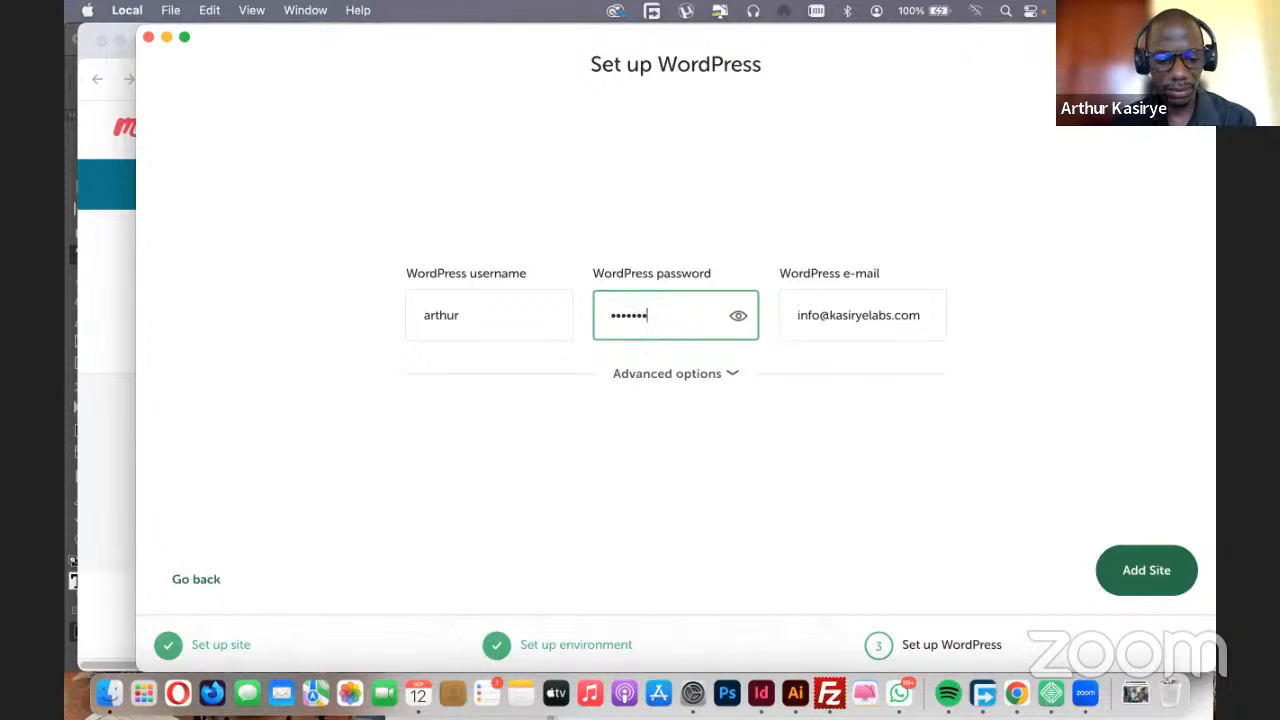
text(••••••••)
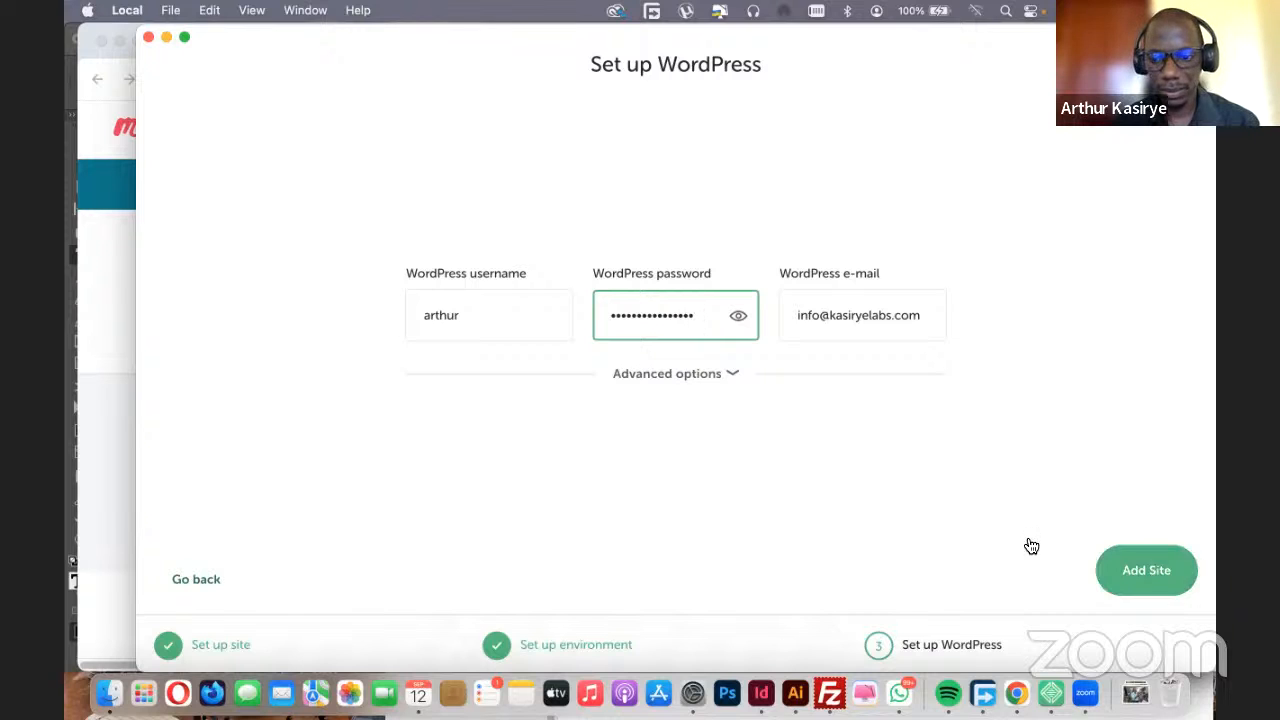
click(1139, 580)
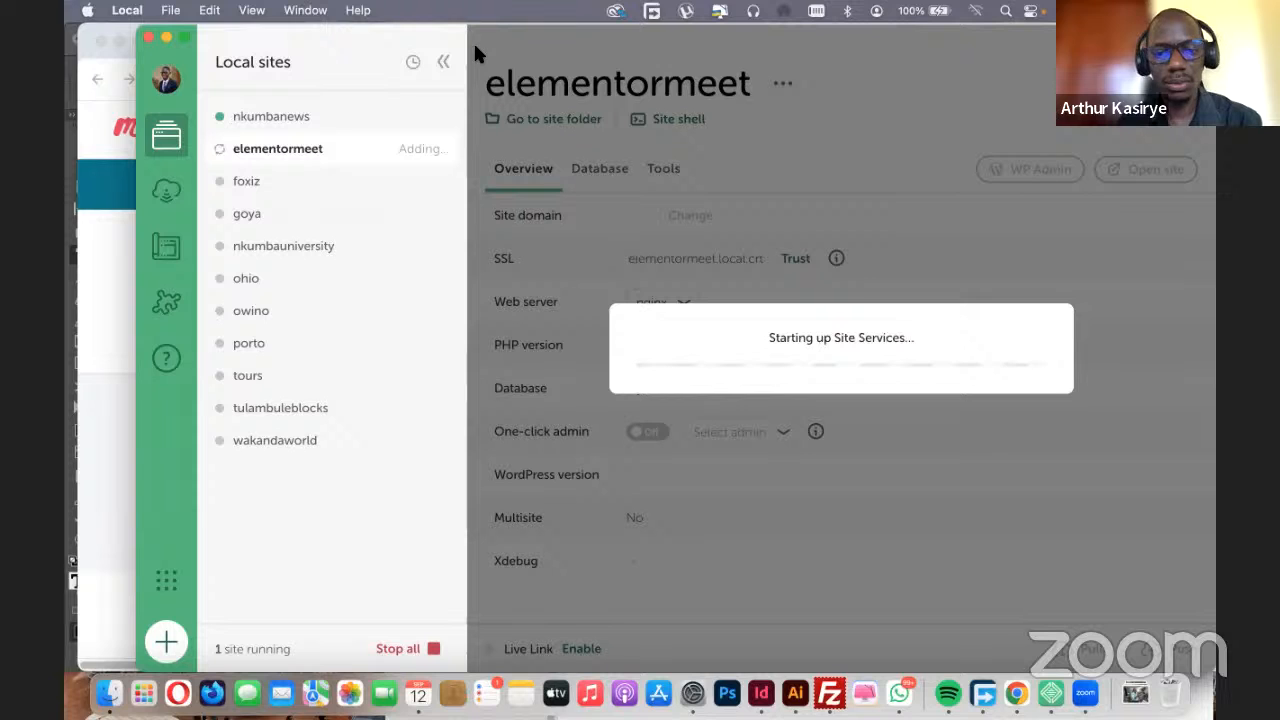
click(637, 453)
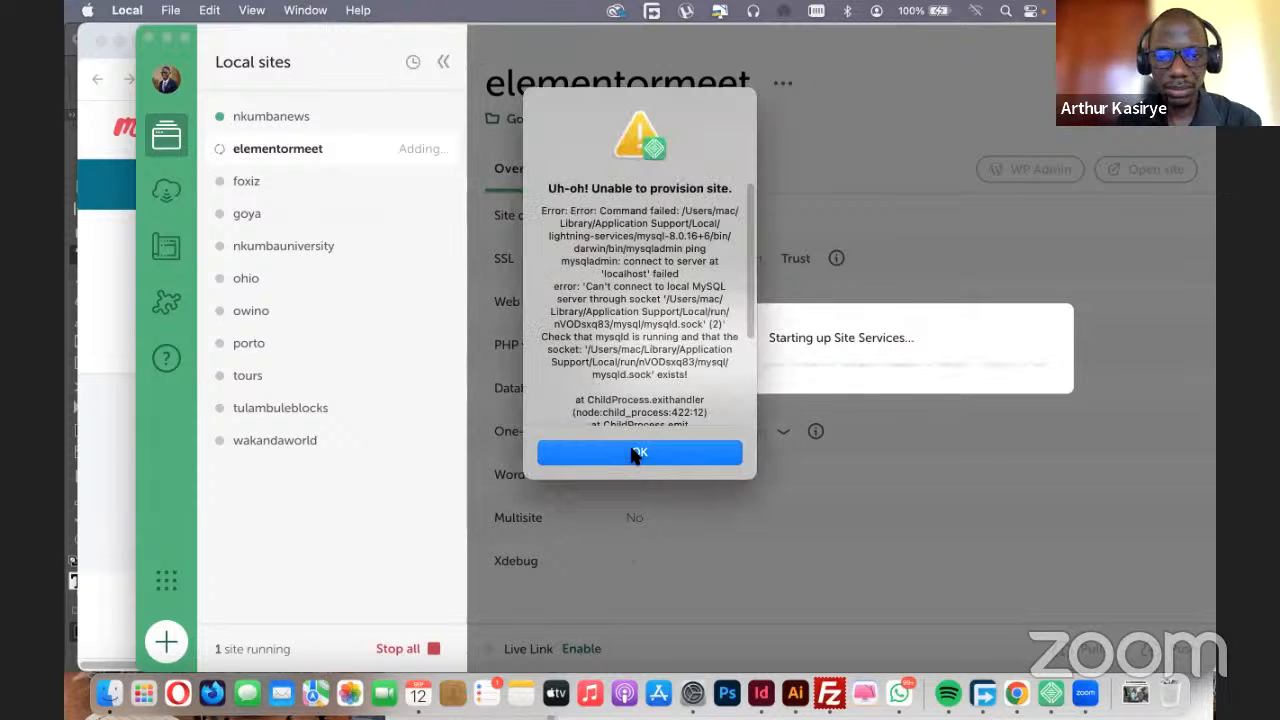
click(637, 453)
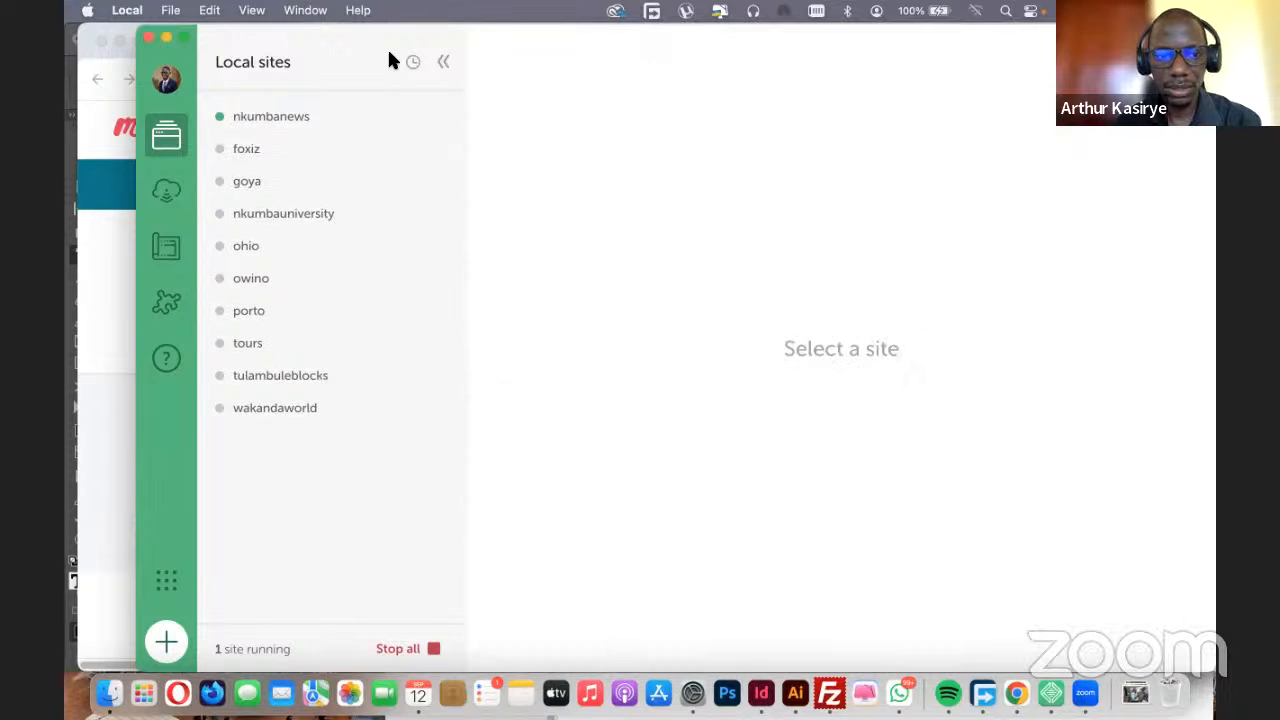
Start creating a new site in Local and name it elementordemo
drag(391, 61, 514, 92)
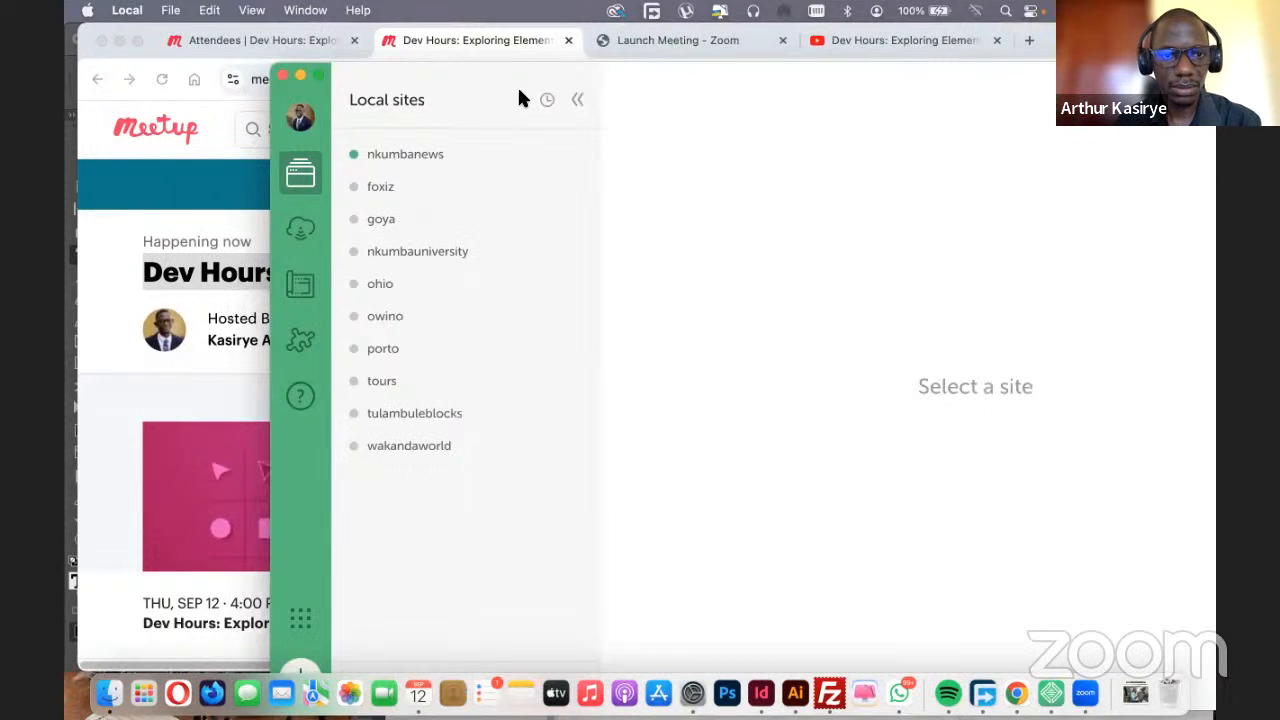
drag(466, 76, 420, 23)
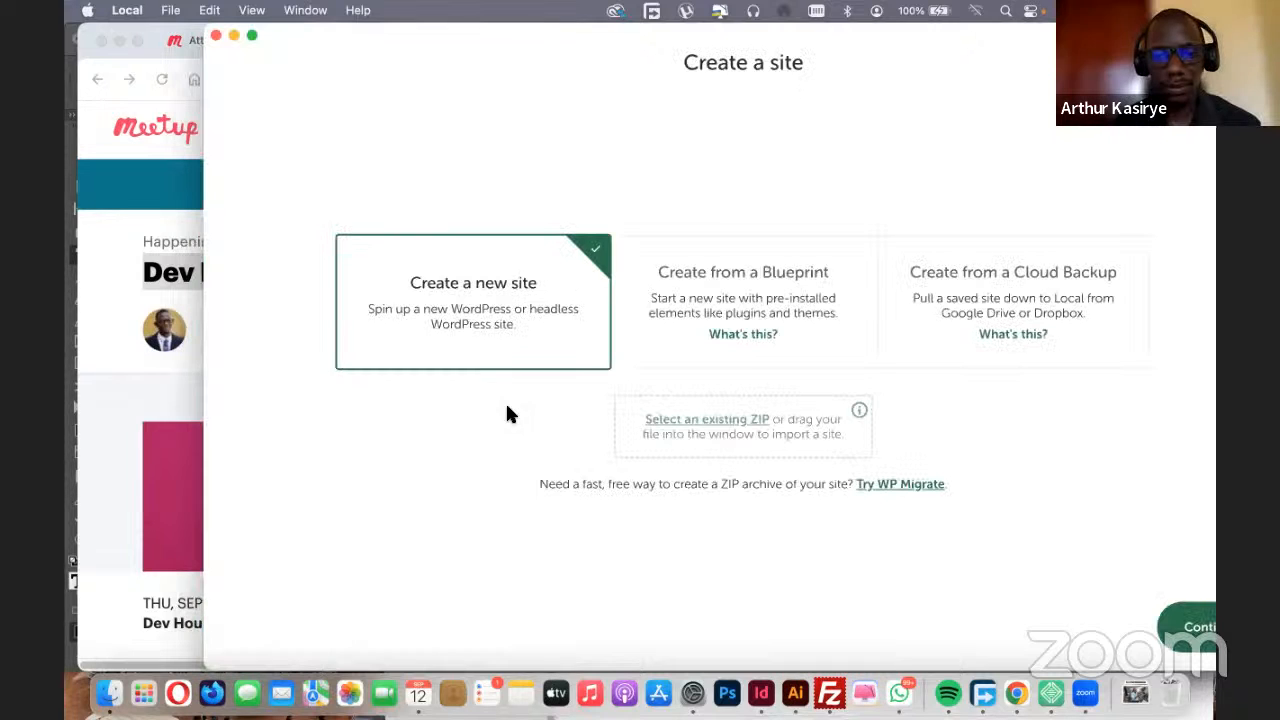
click(1186, 627)
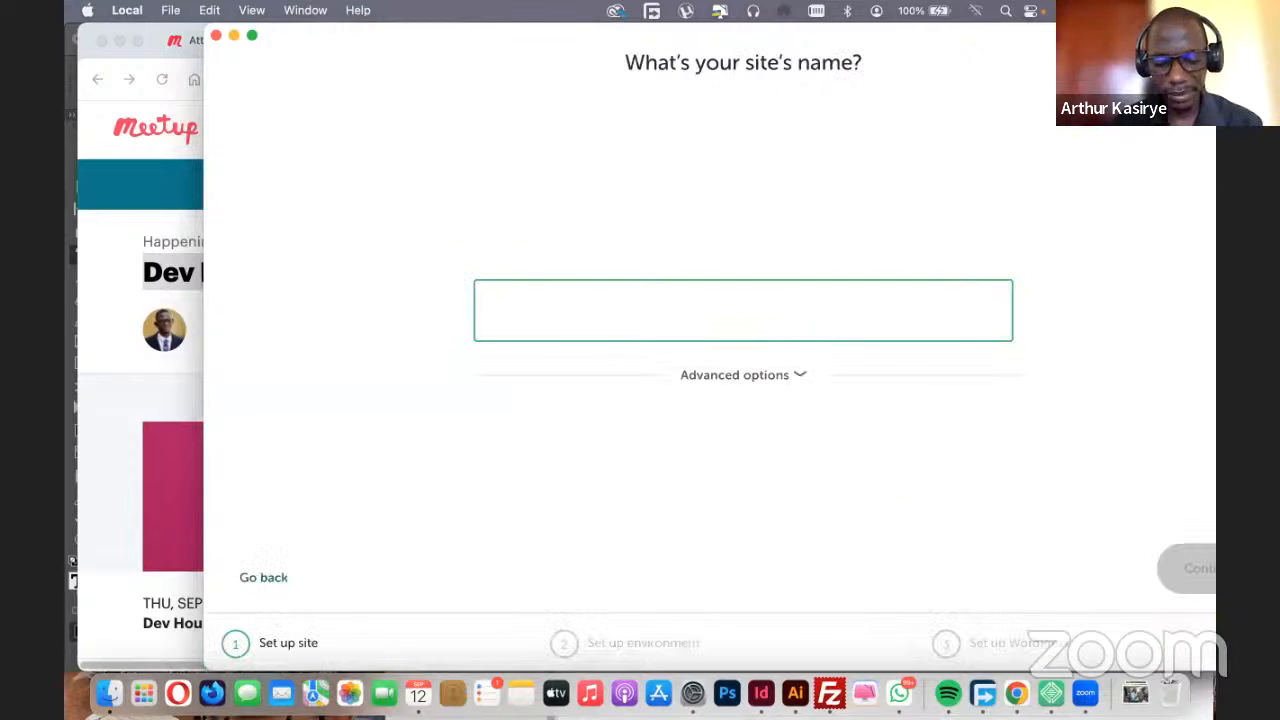
text(elme)
key(BackSpace)
key(BackSpace)
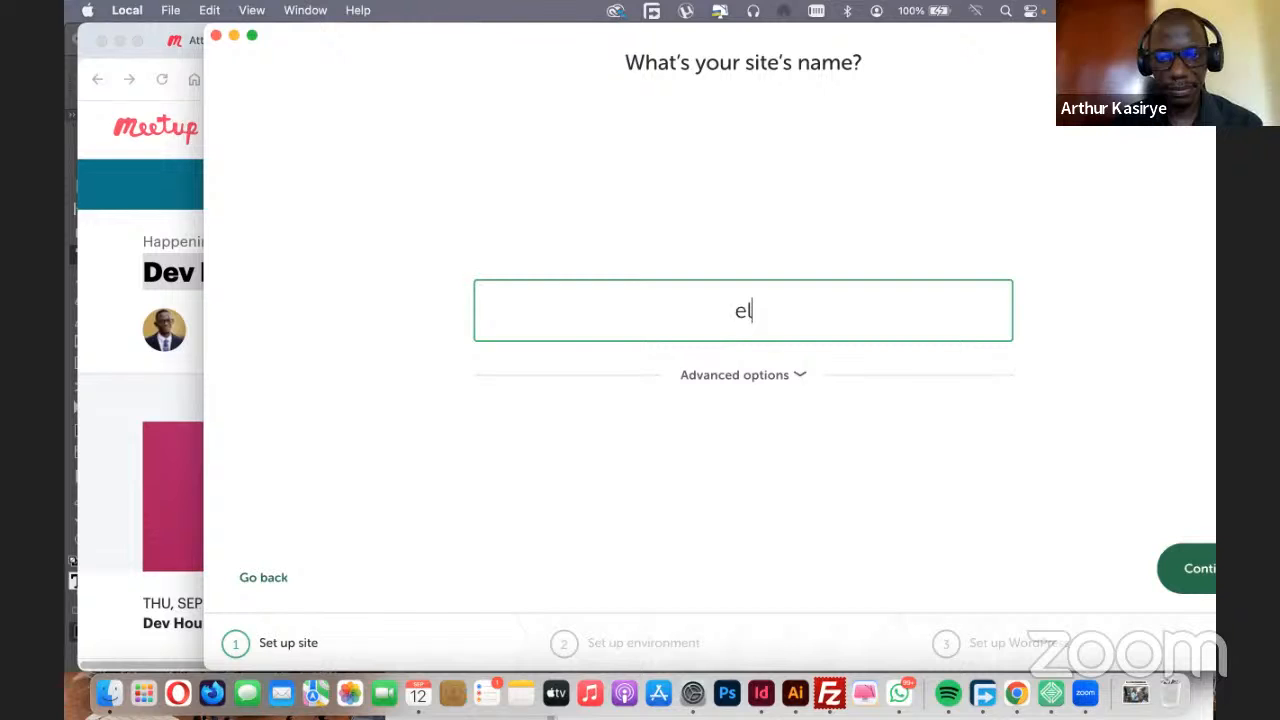
text(ementordemo)
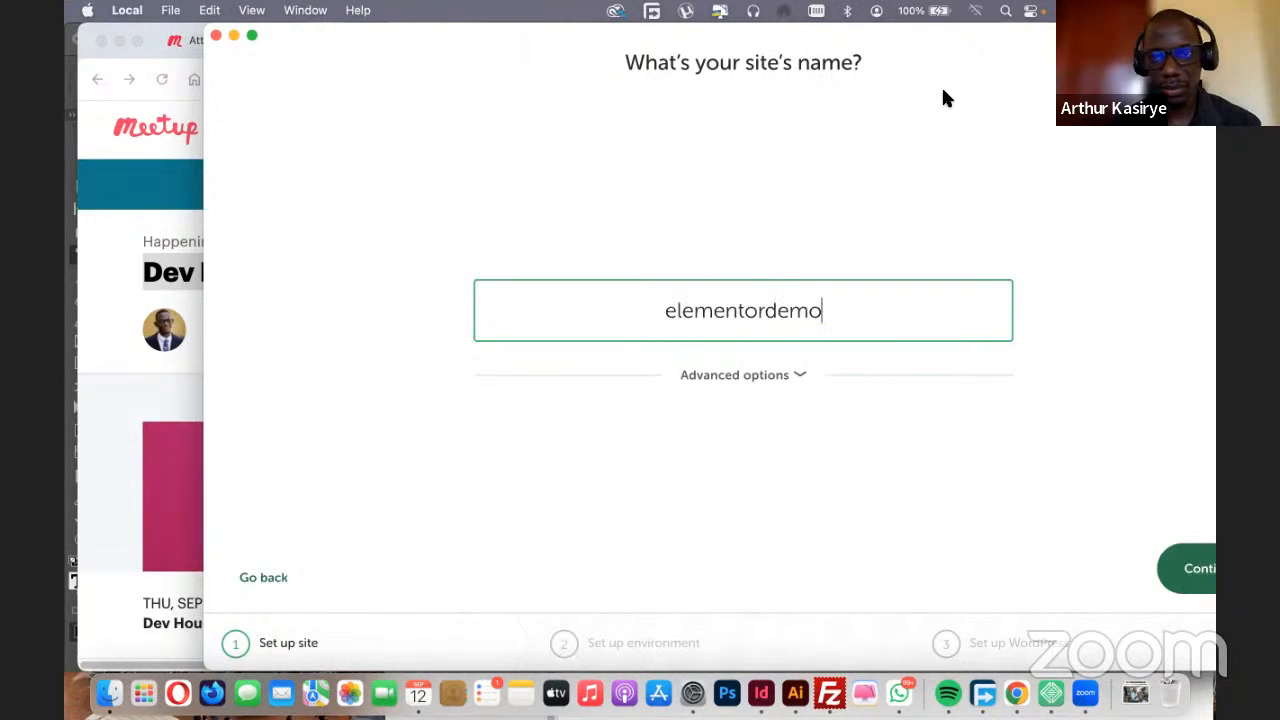
drag(943, 91, 835, 102)
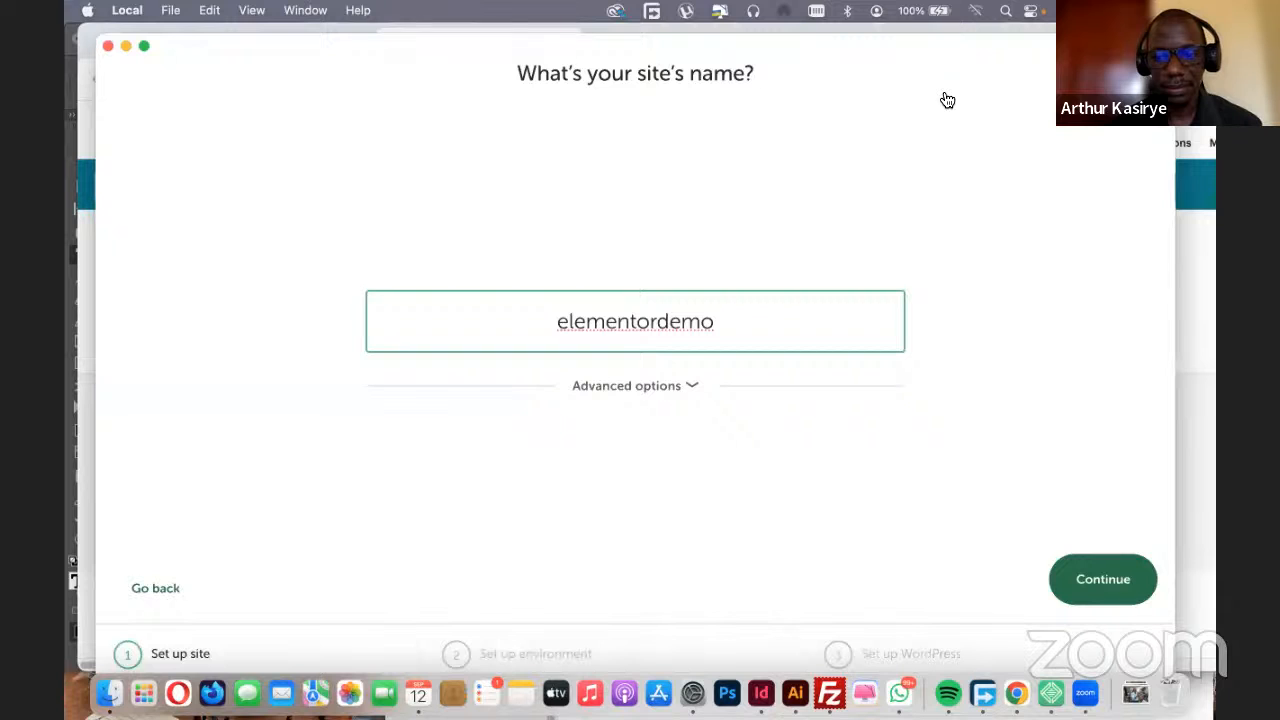
Enter the WordPress username and password for elementordemo and try to add the site
click(1040, 574)
text(arthur)
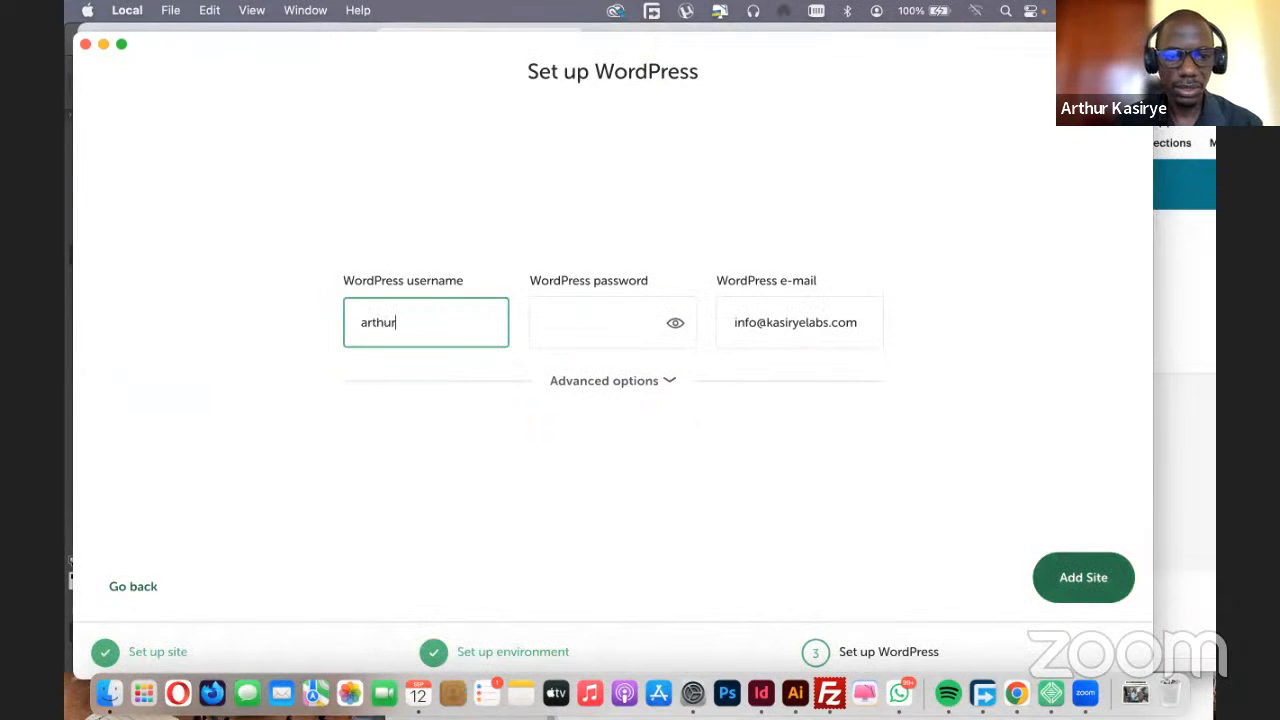
key(Tab)
text(•••••)
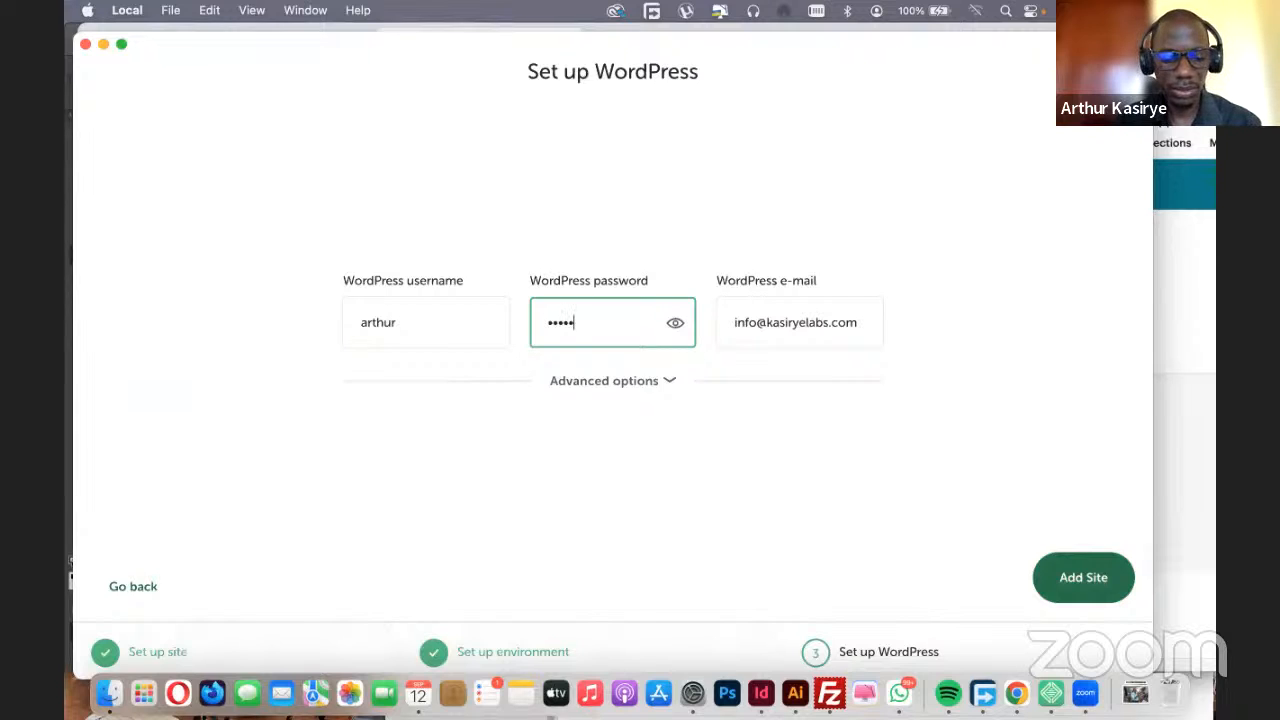
key(BackSpace)
key(BackSpace)
key(BackSpace)
key(BackSpace)
text(•••••••••••••)
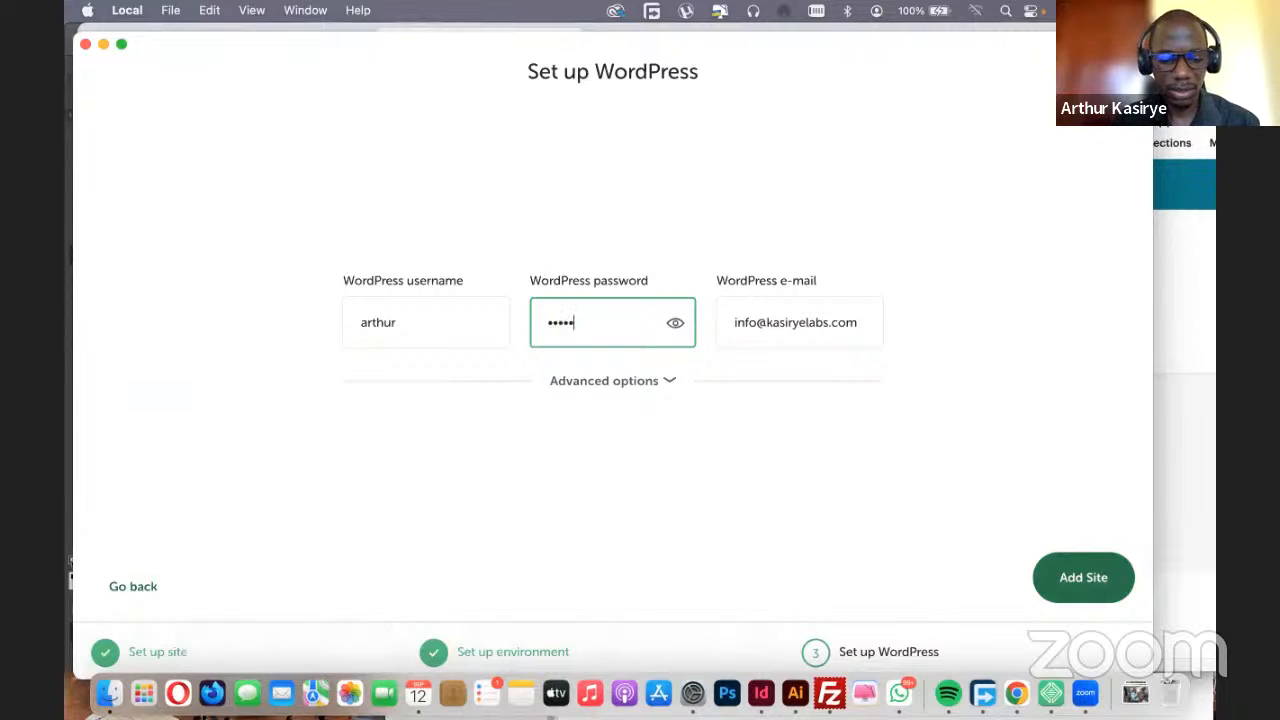
text(••)
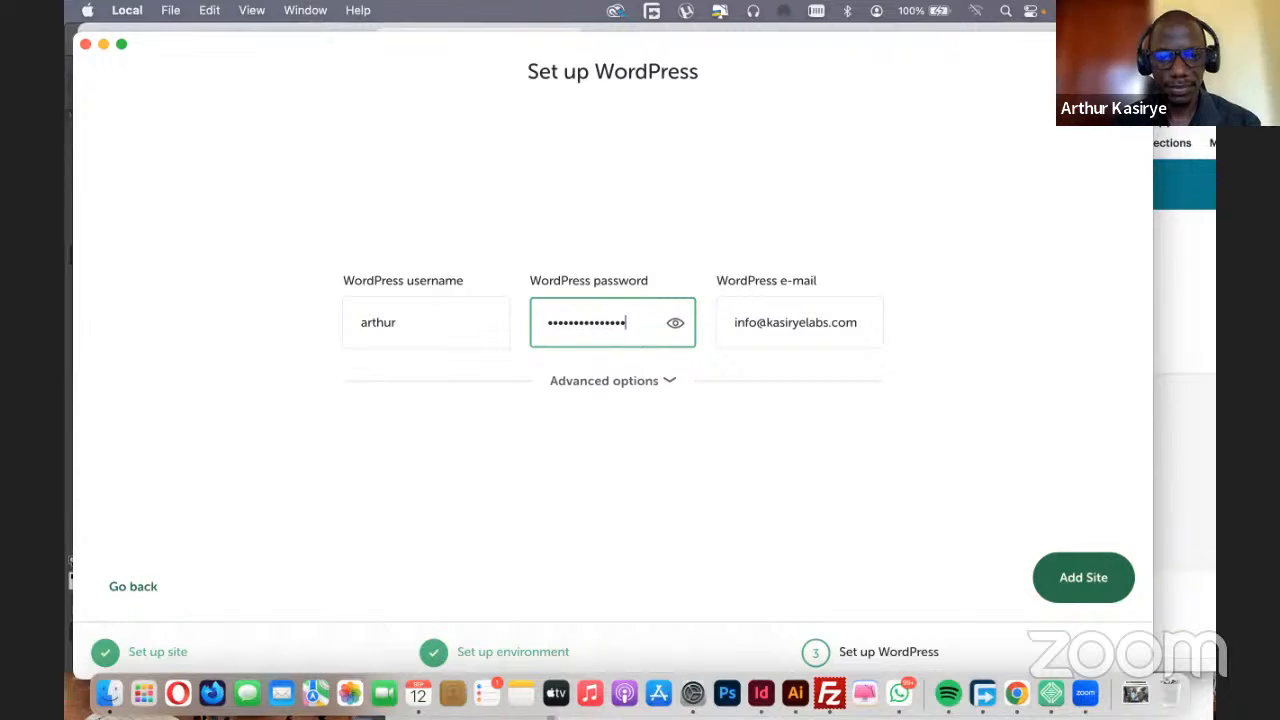
click(1065, 575)
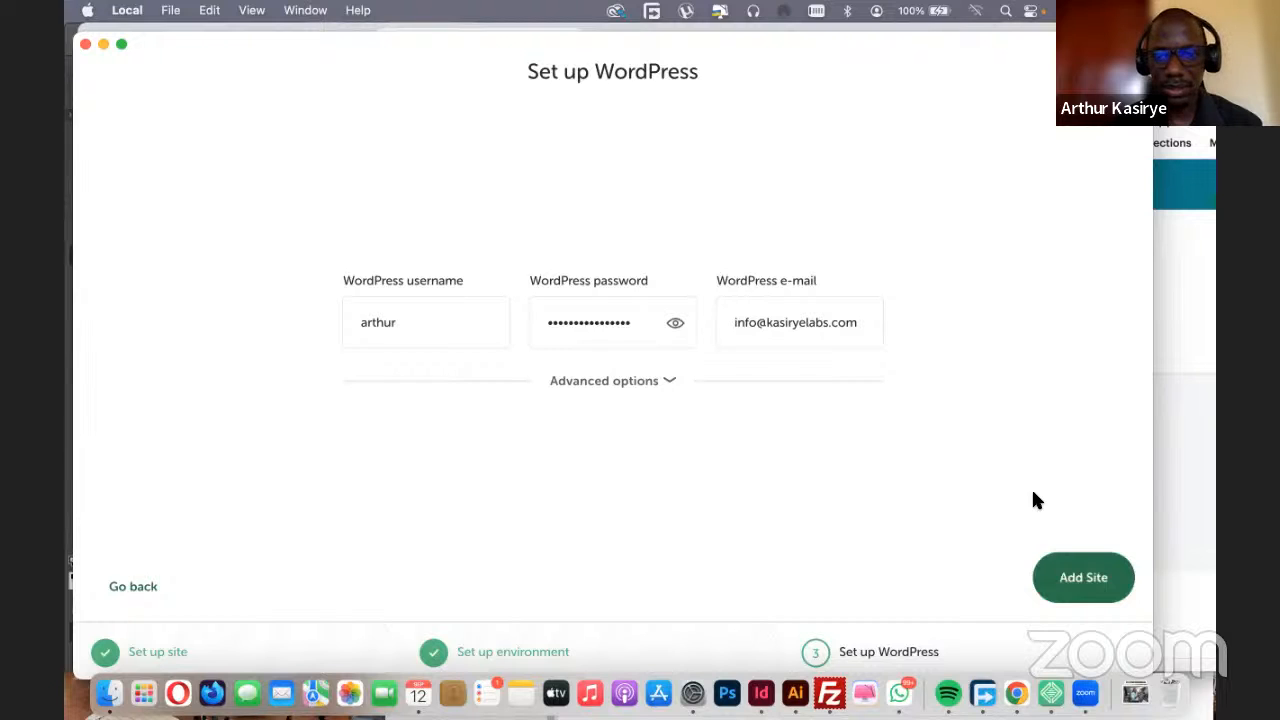
click(1091, 578)
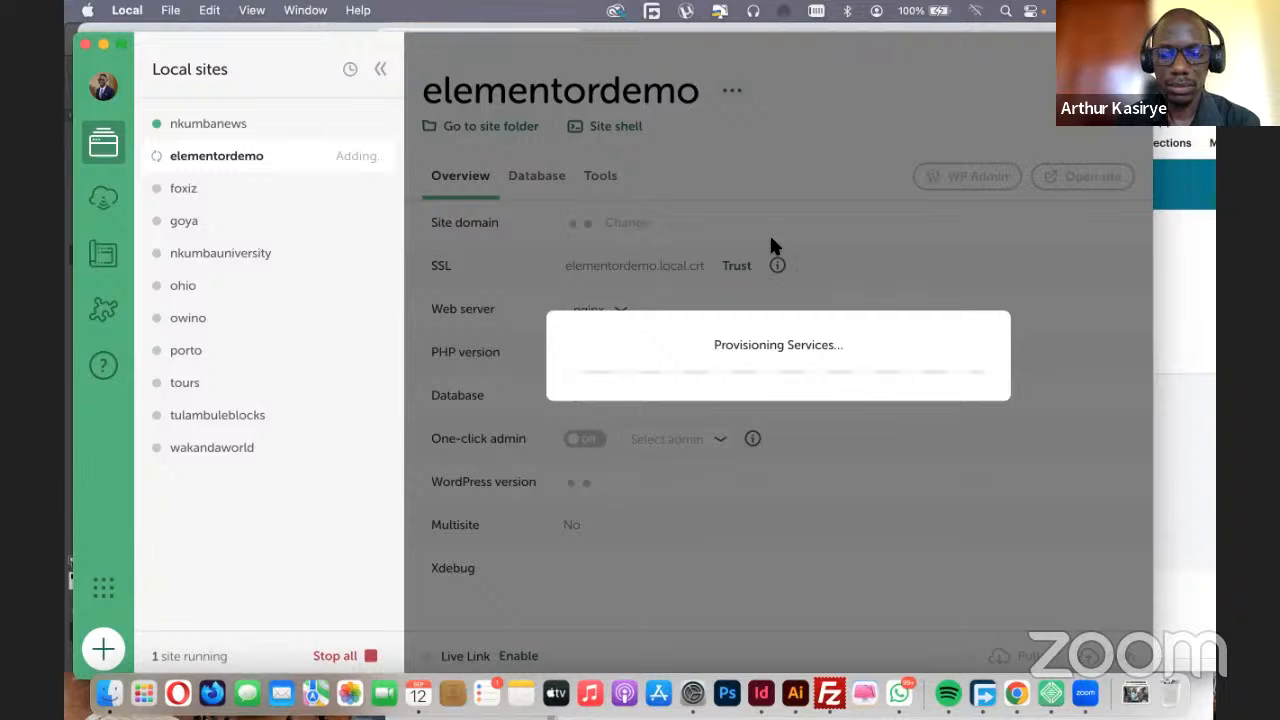
Force quit the unresponsive Spotify app and dismiss Local's site error dialog
right_click(961, 670)
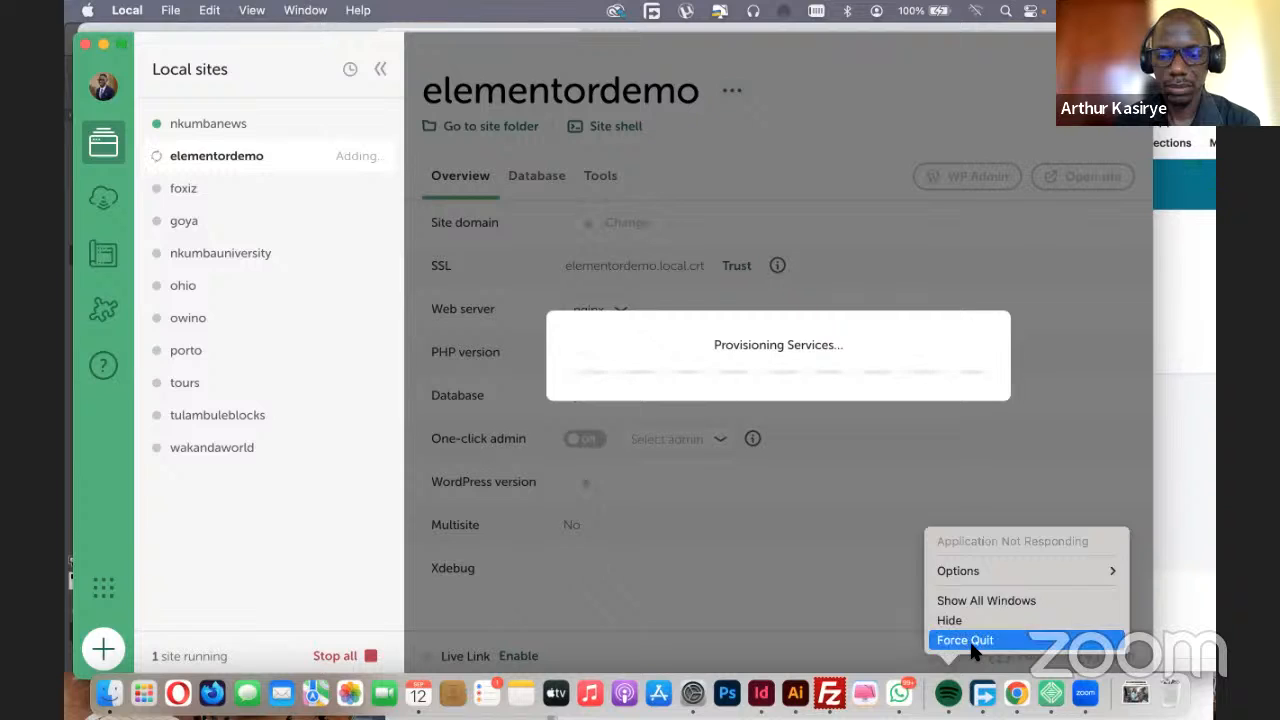
click(970, 643)
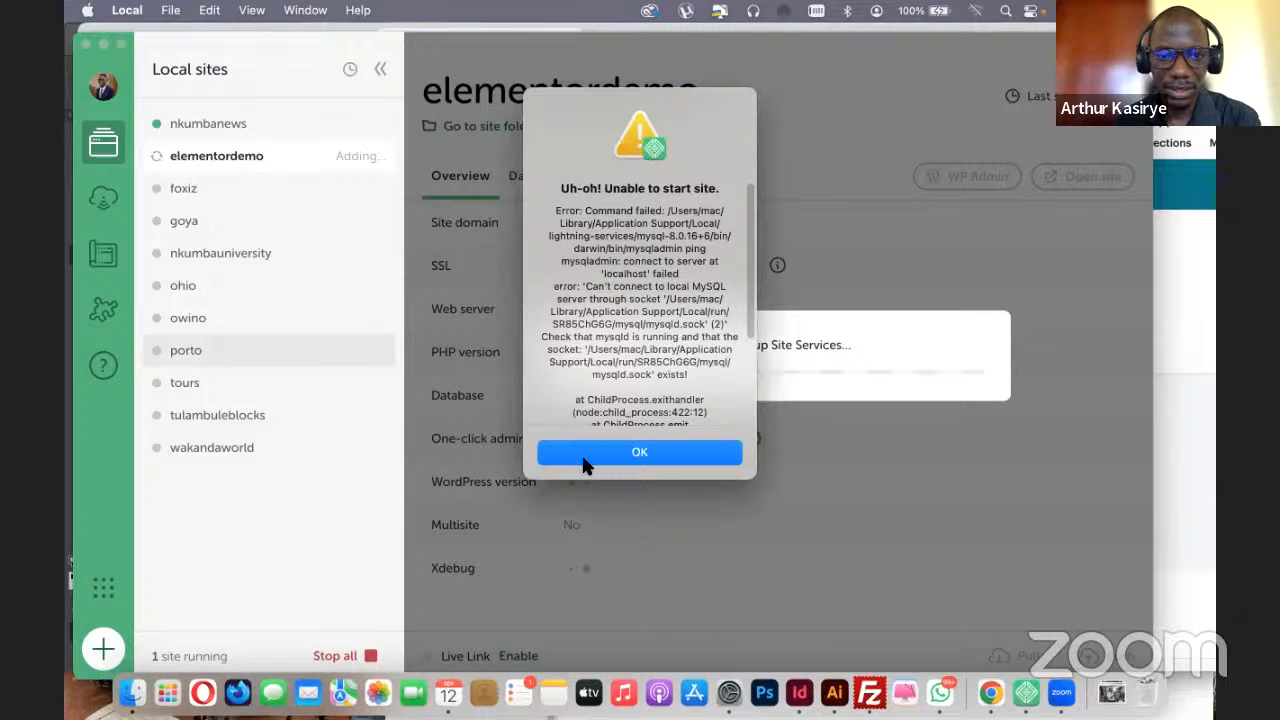
click(585, 462)
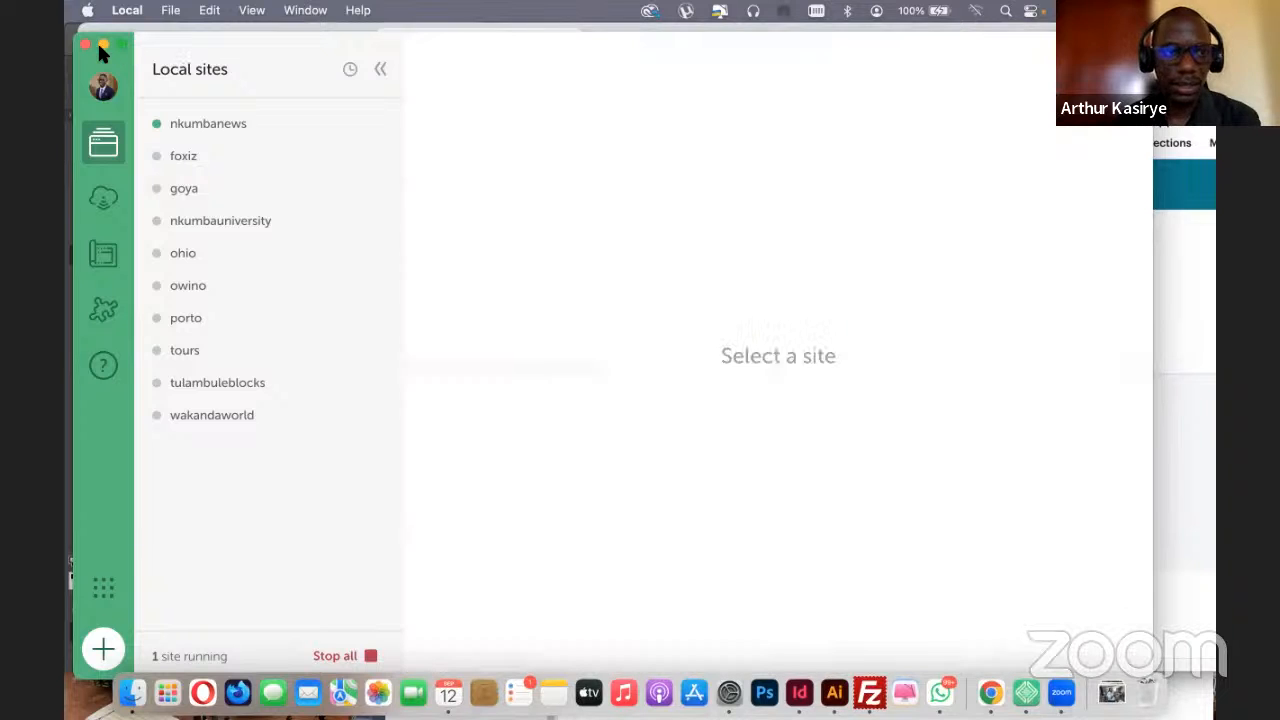
Close the Local window and reopen Local
key(super+w)
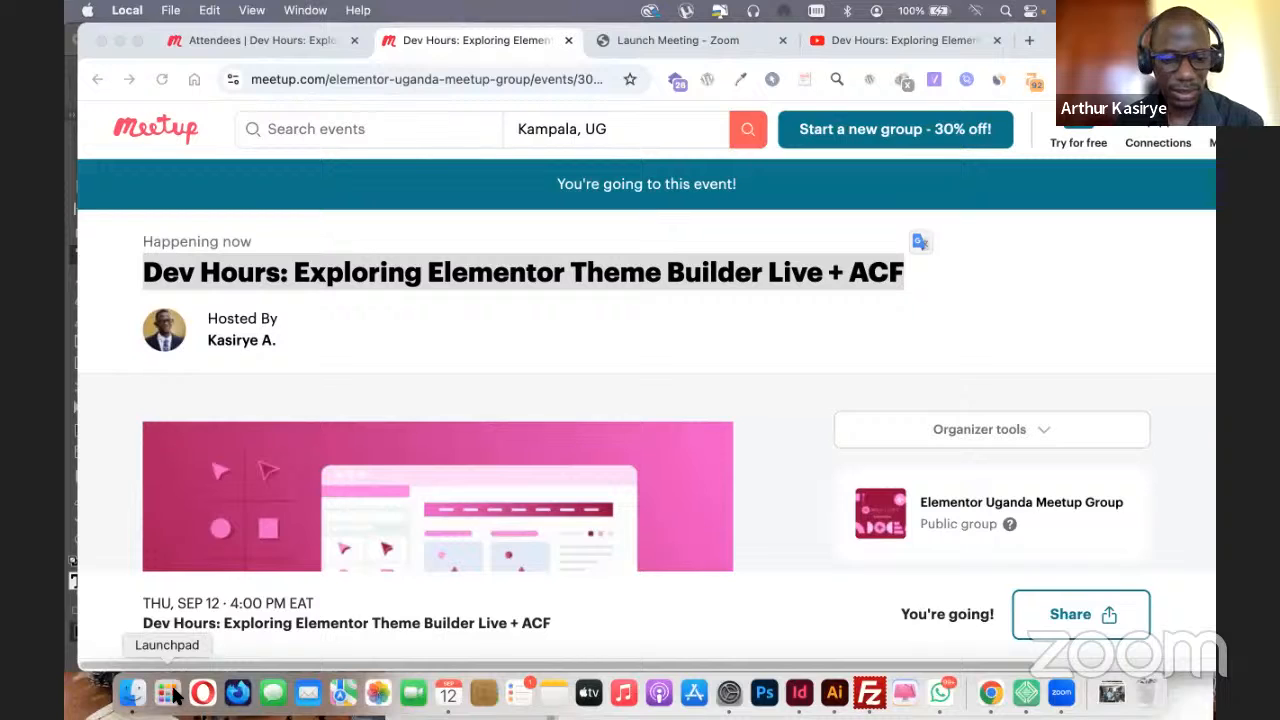
key(F4)
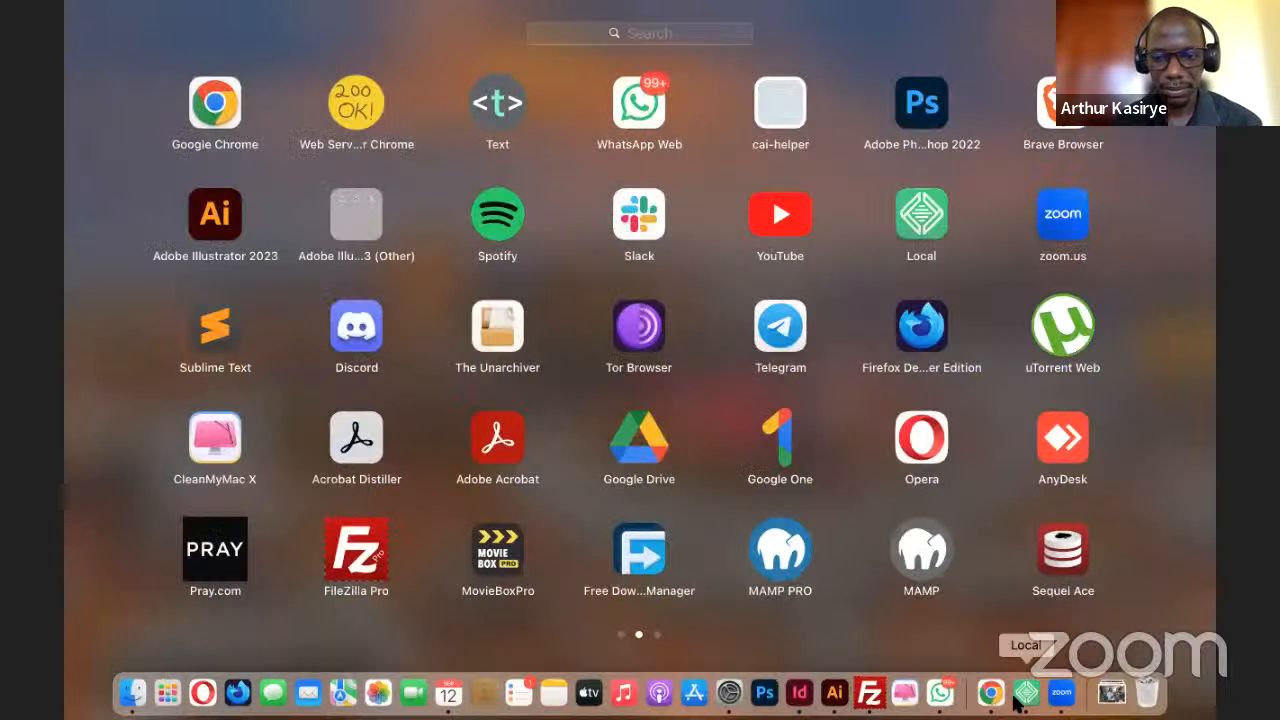
click(918, 216)
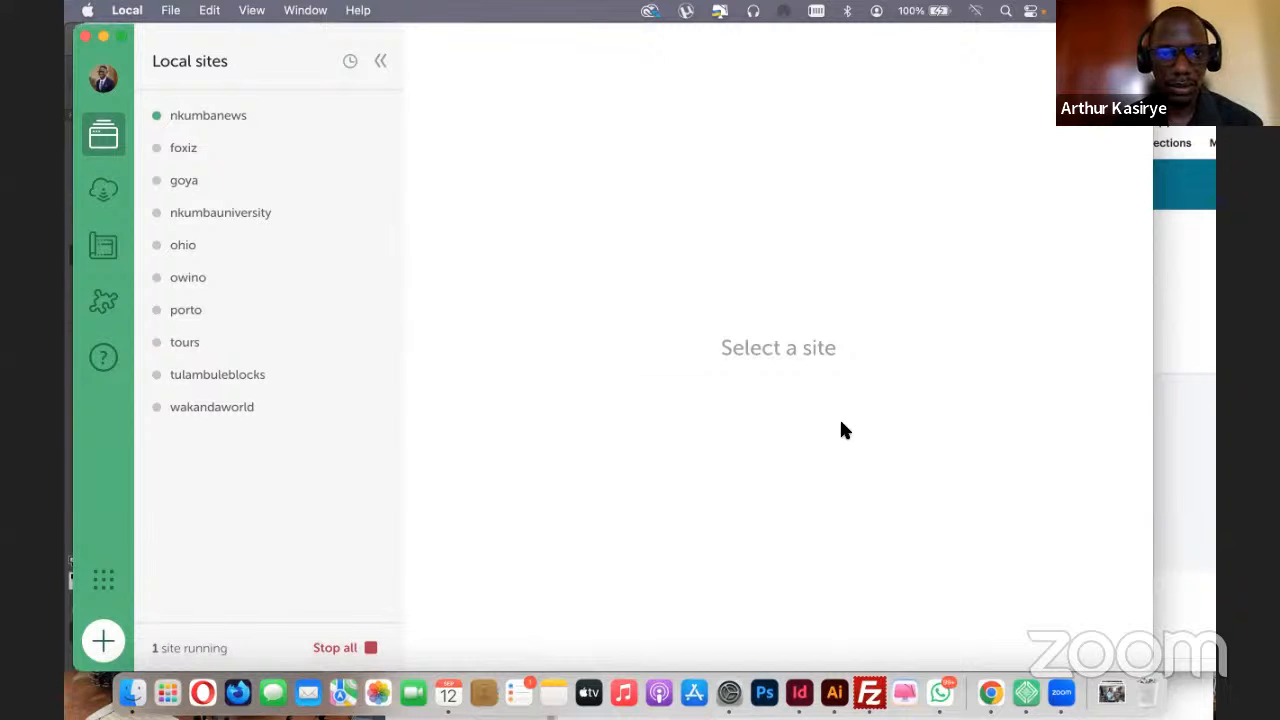
Start creating a new site named eldemo and proceed to the environment choice
click(102, 641)
click(1050, 628)
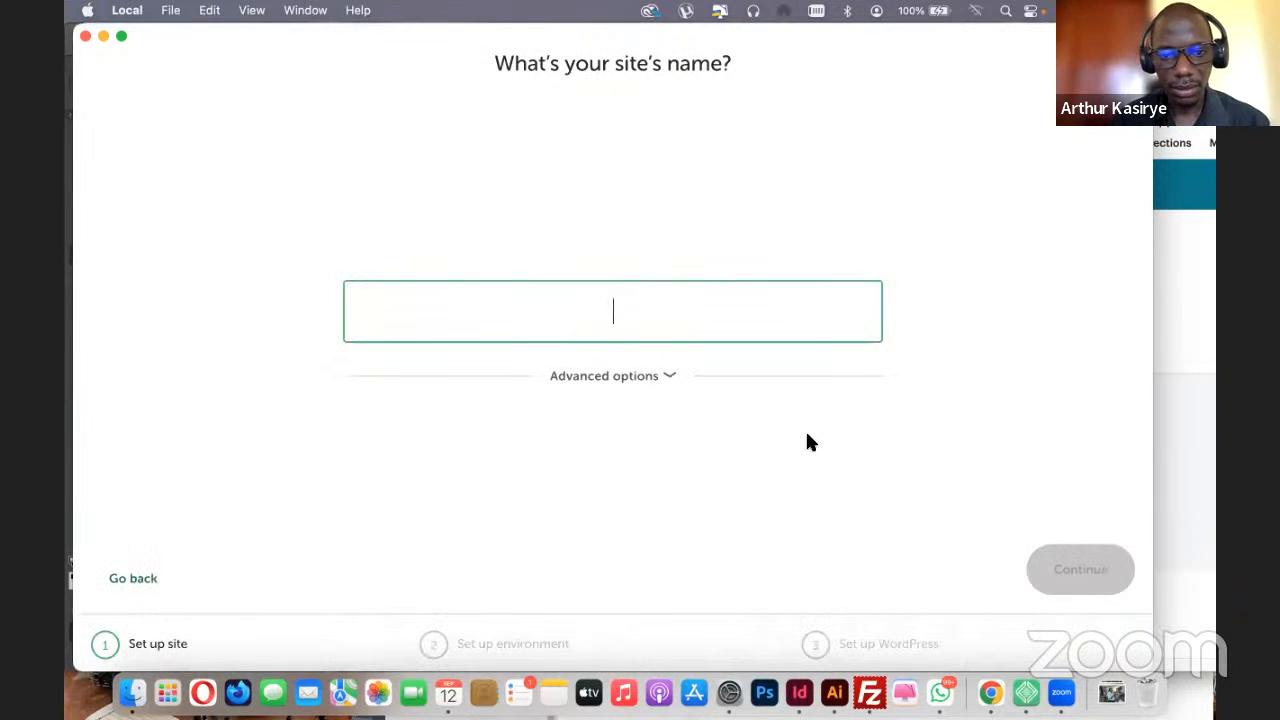
text(ee)
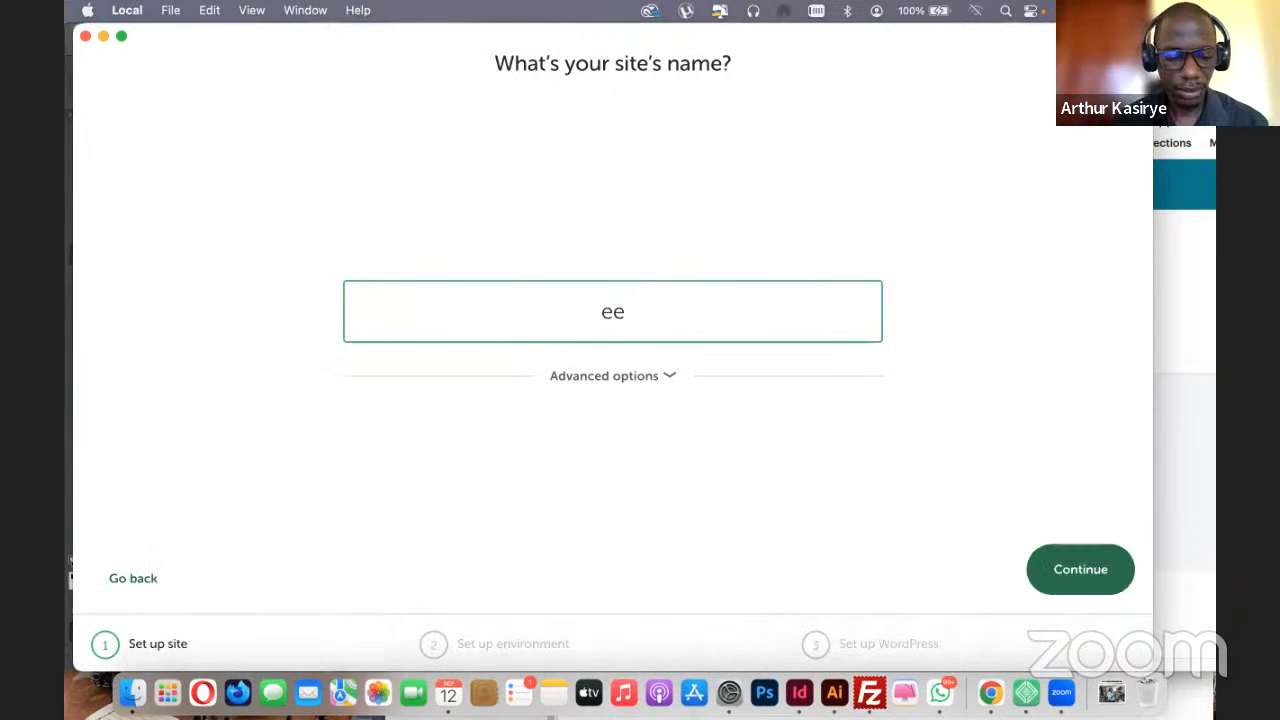
key(super+a)
text(el)
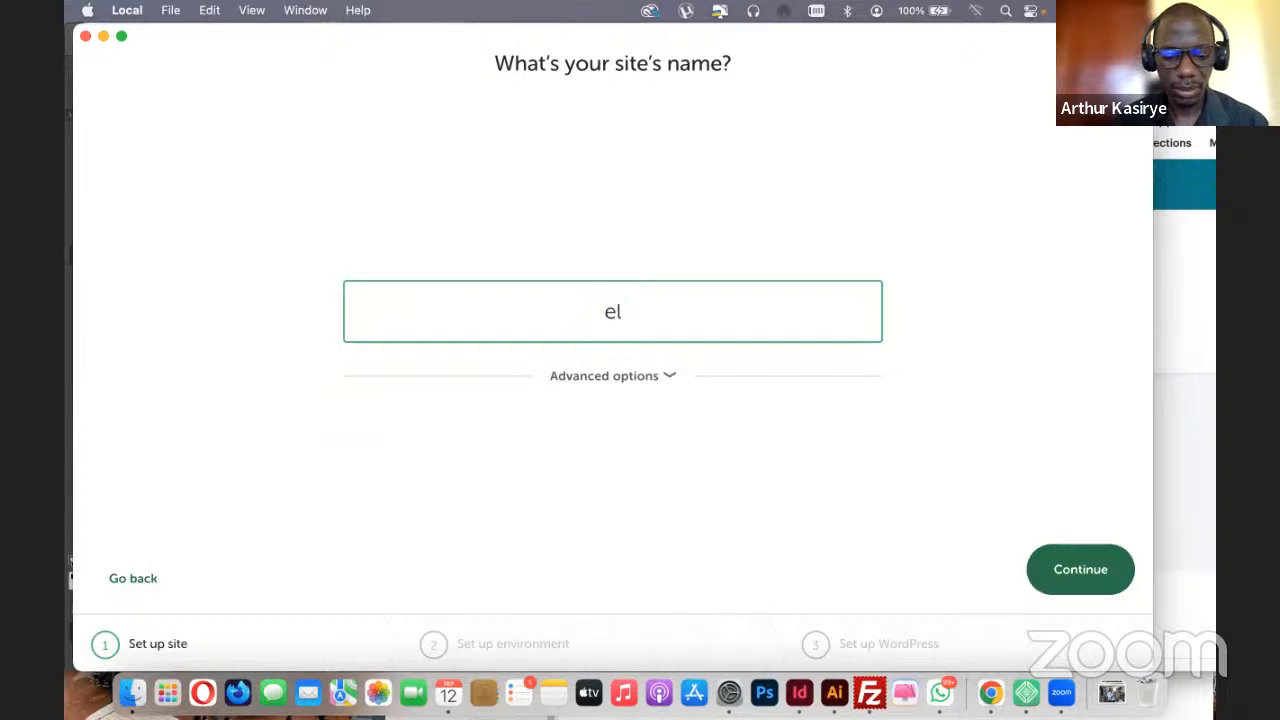
text(demo)
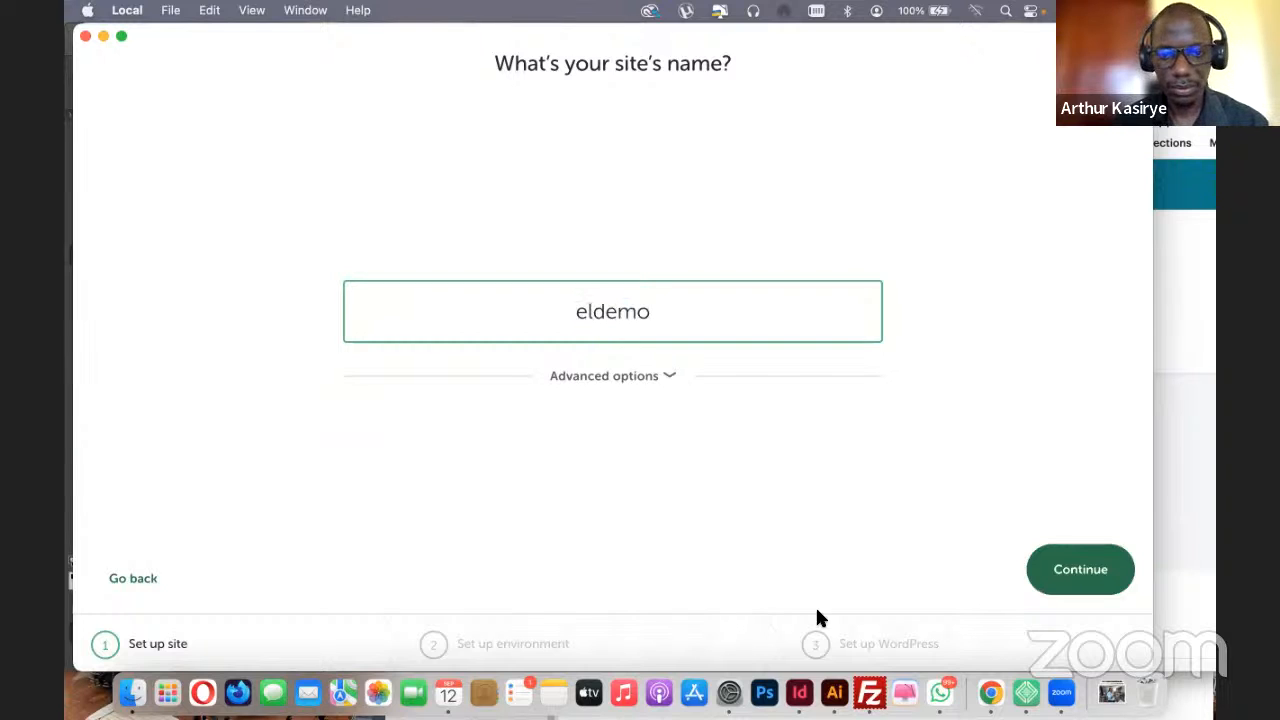
click(1119, 577)
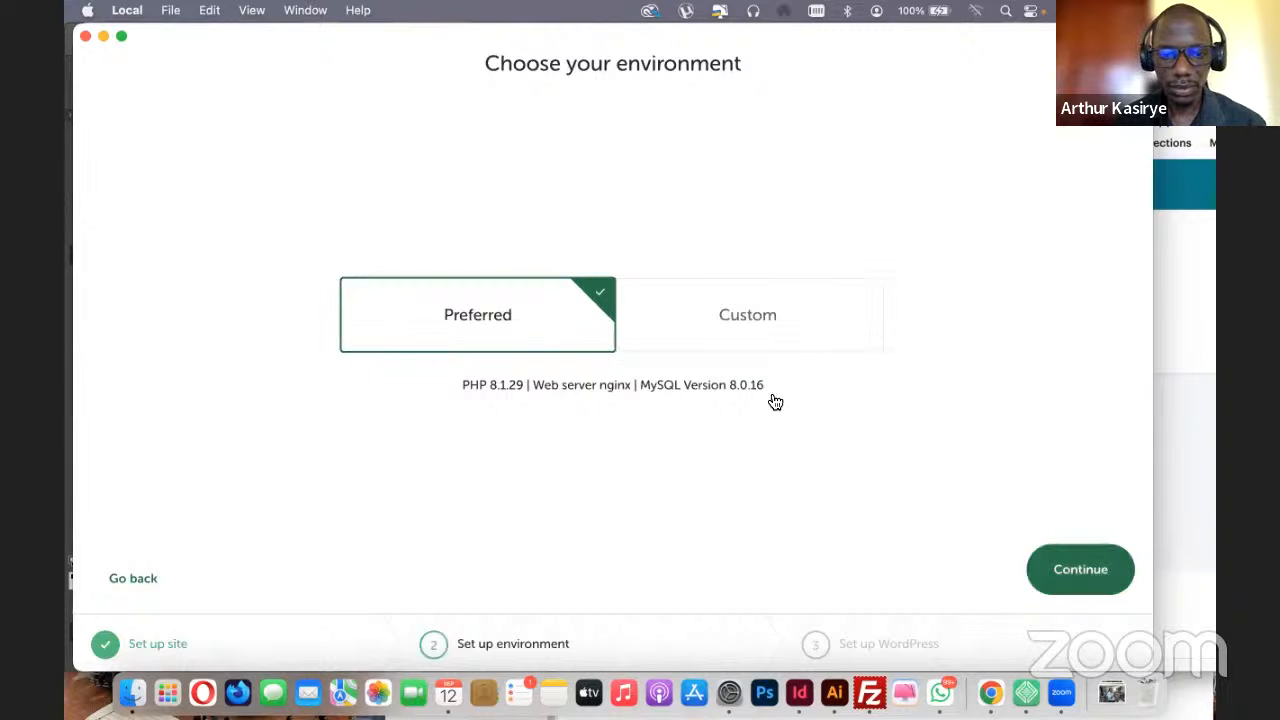
Choose a custom environment with PHP 8.1.23, nginx 1.16.0 and MySQL 8.0.16, and continue to the WordPress setup
click(697, 329)
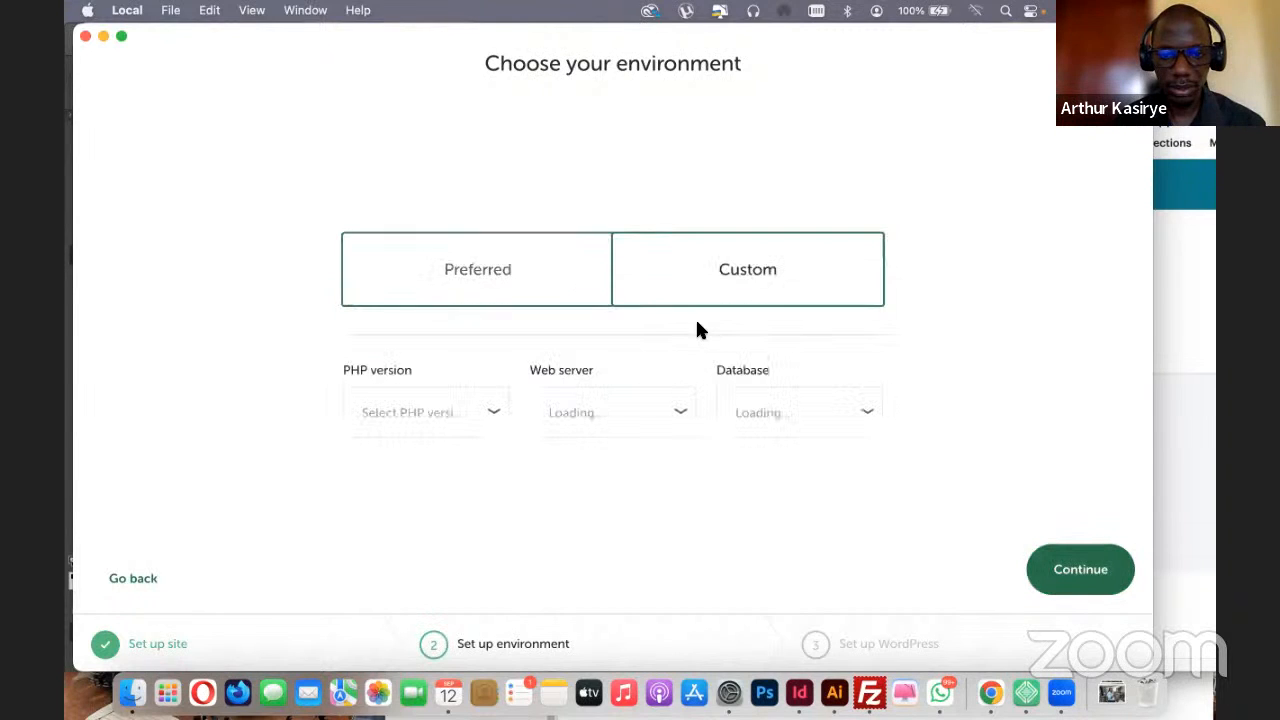
click(474, 450)
scroll(466, 518, down, 2)
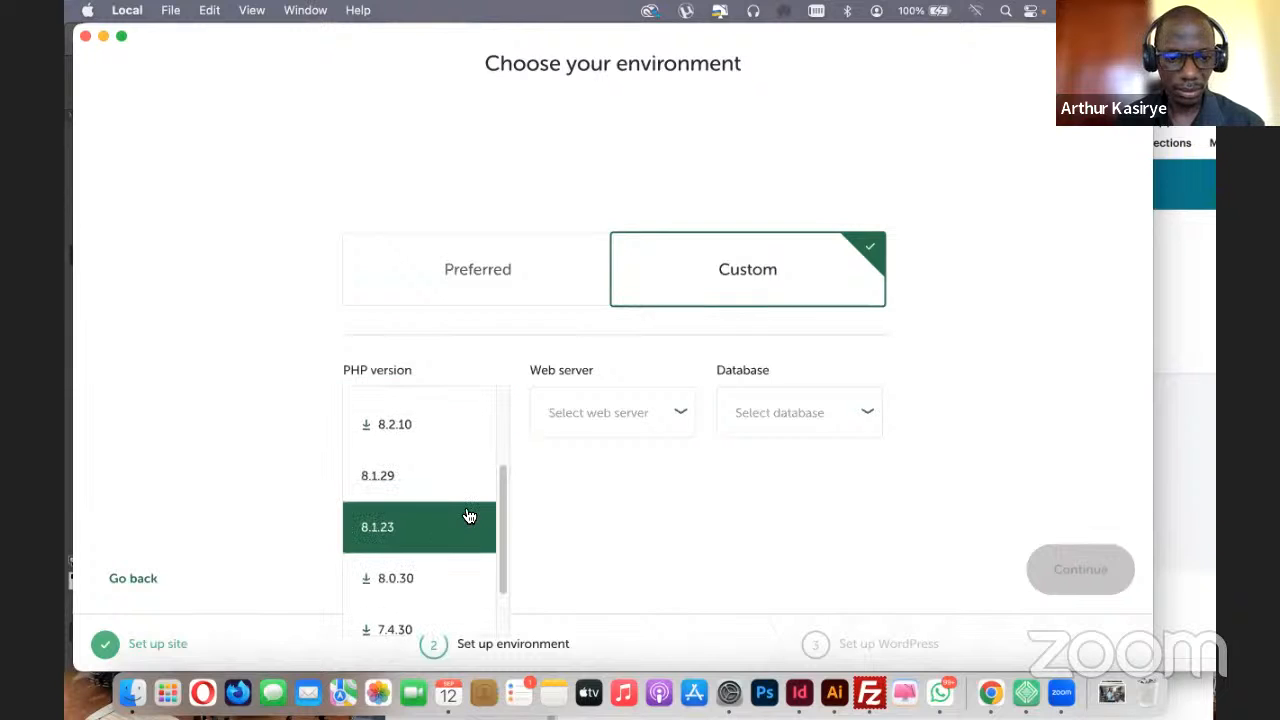
click(469, 516)
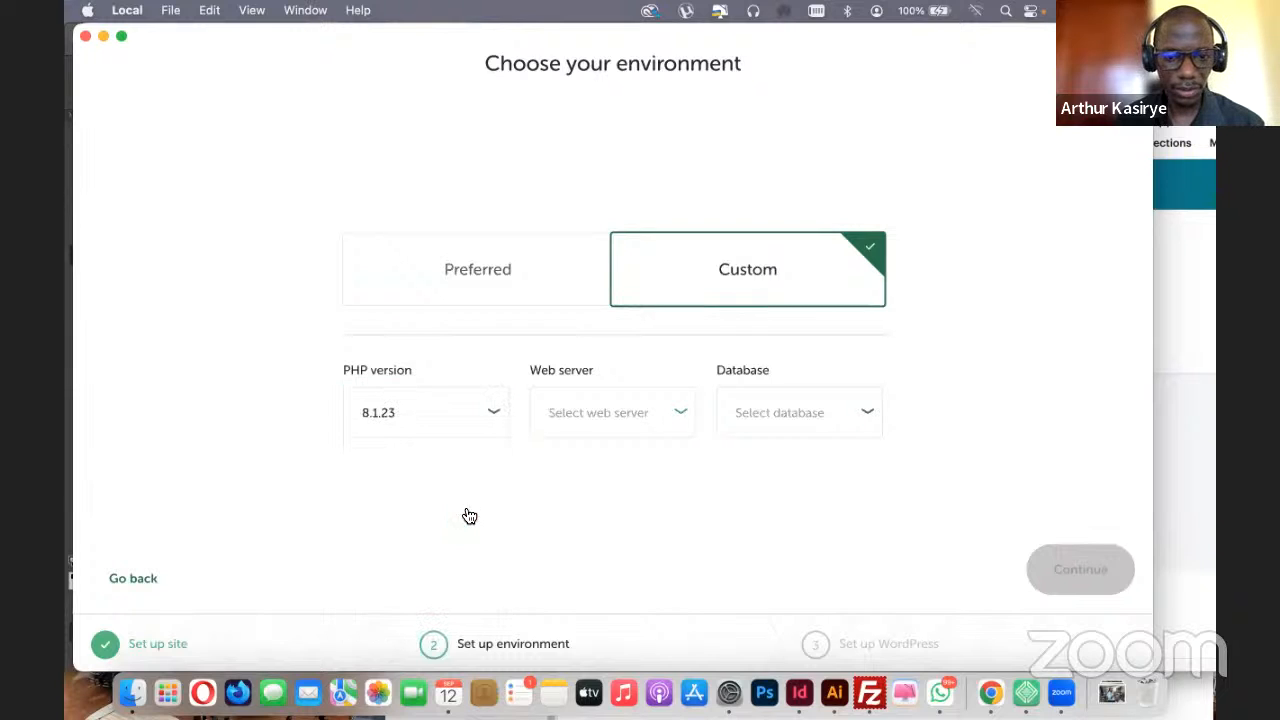
click(778, 432)
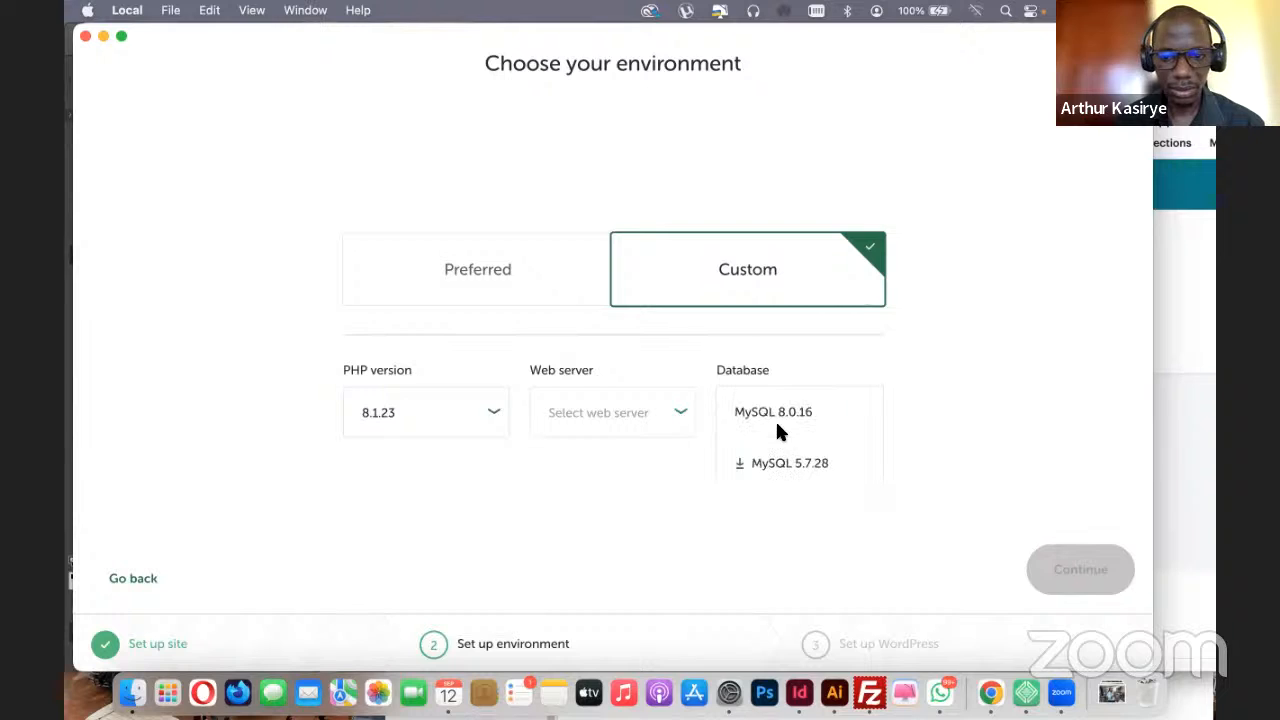
click(800, 535)
click(671, 424)
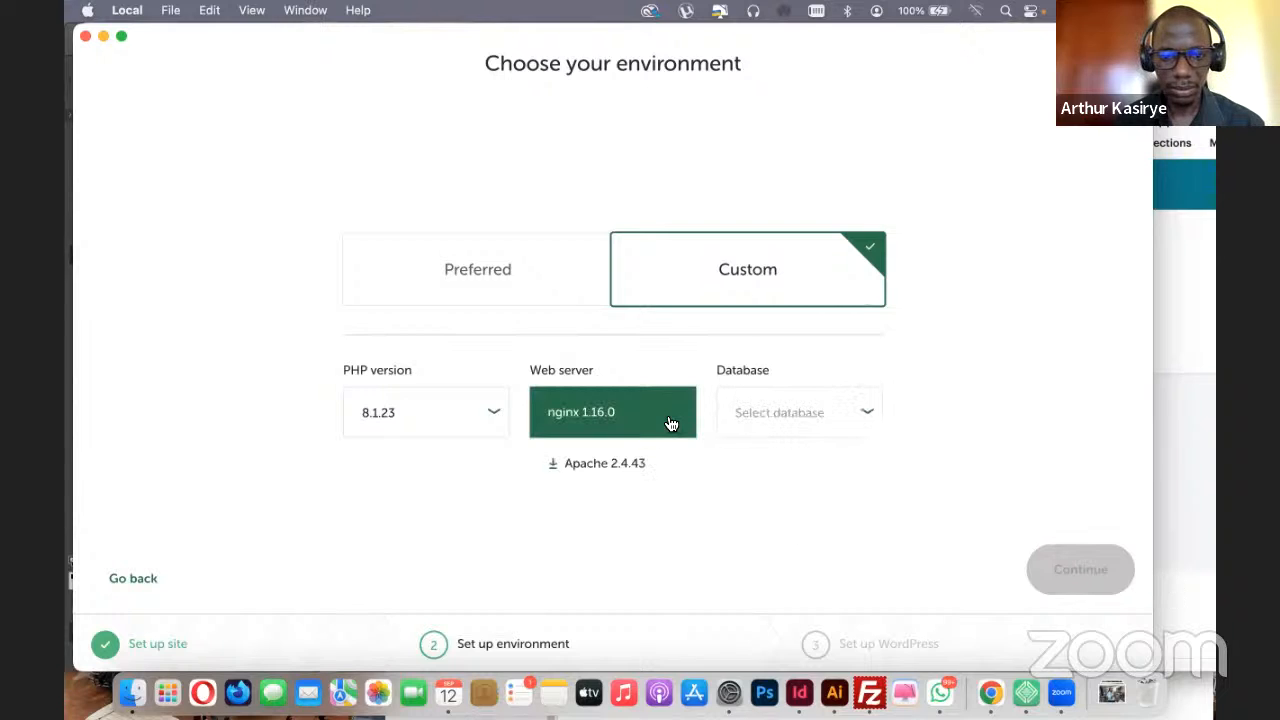
click(691, 436)
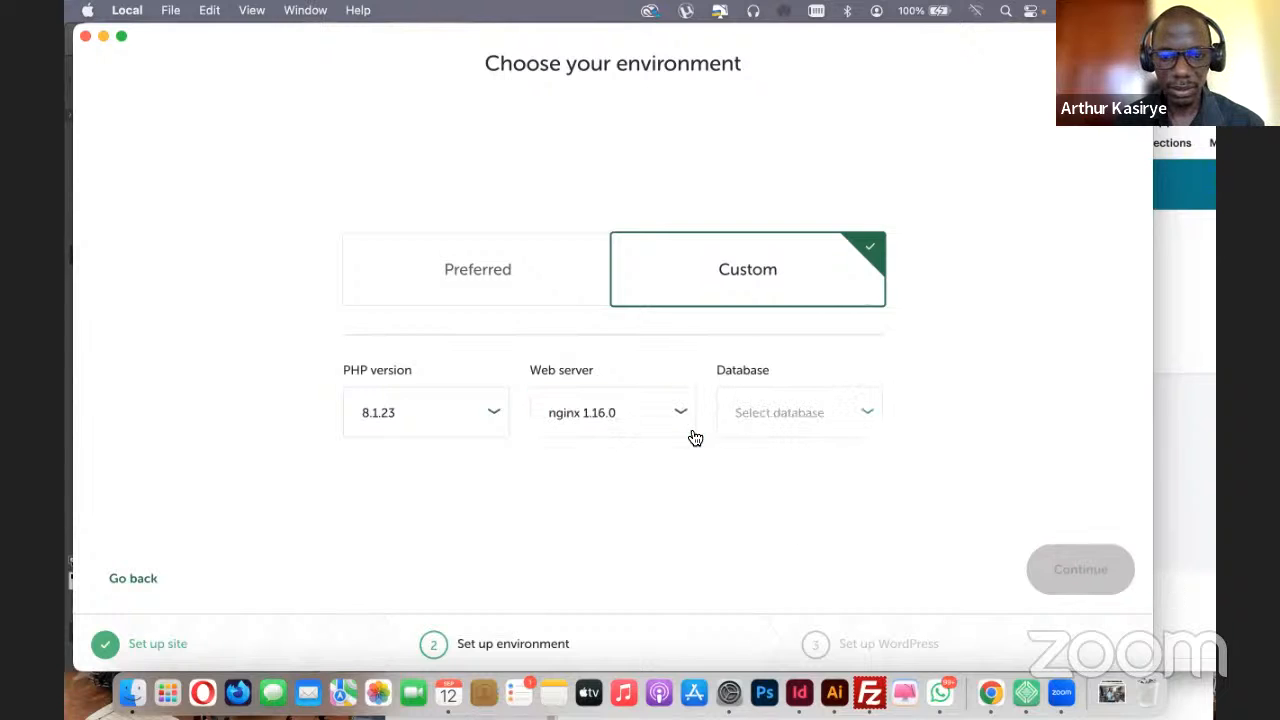
click(751, 437)
click(751, 437)
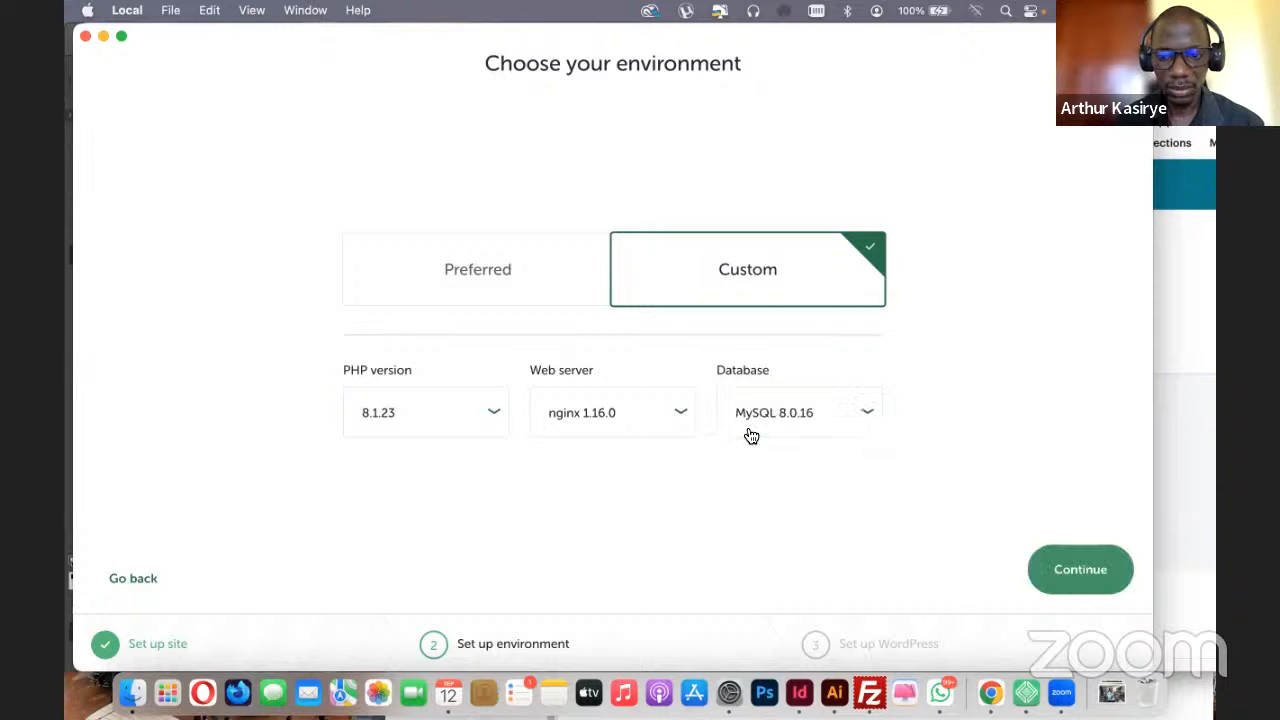
click(1050, 575)
Enter the WordPress username and password for eldemo and try to add the site
text(art)
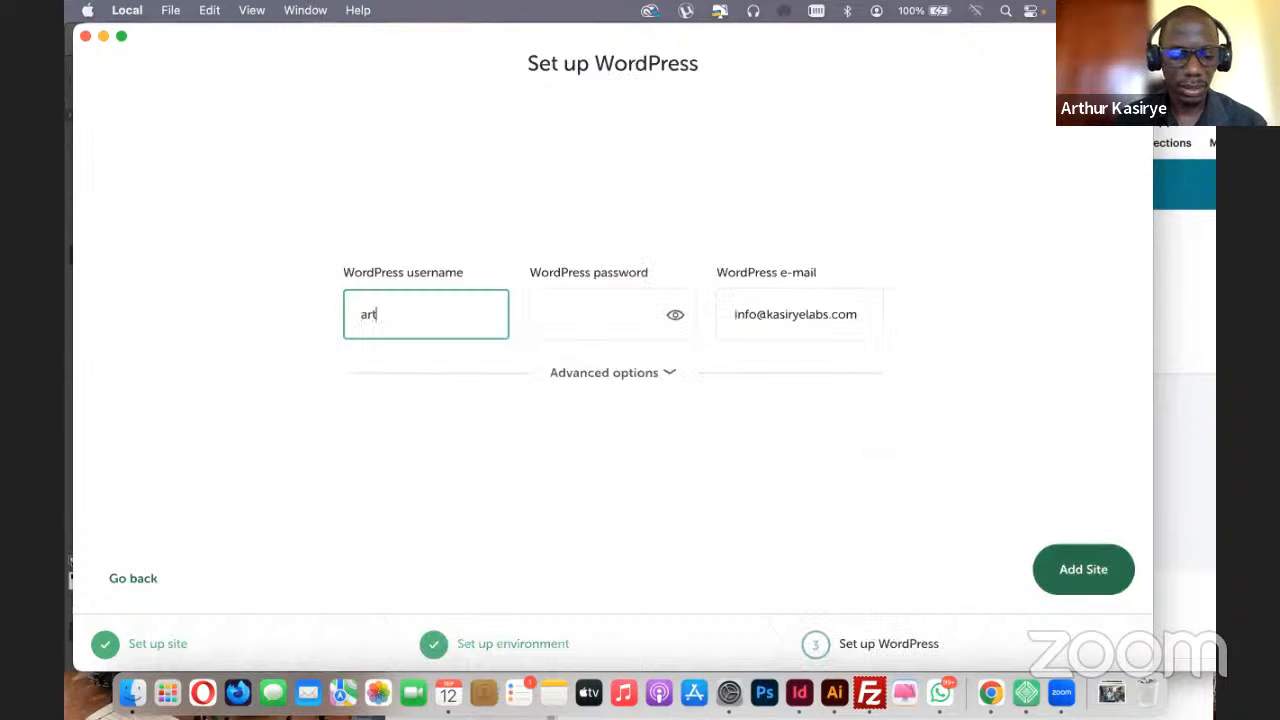
text(hur)
key(Tab)
text(a)
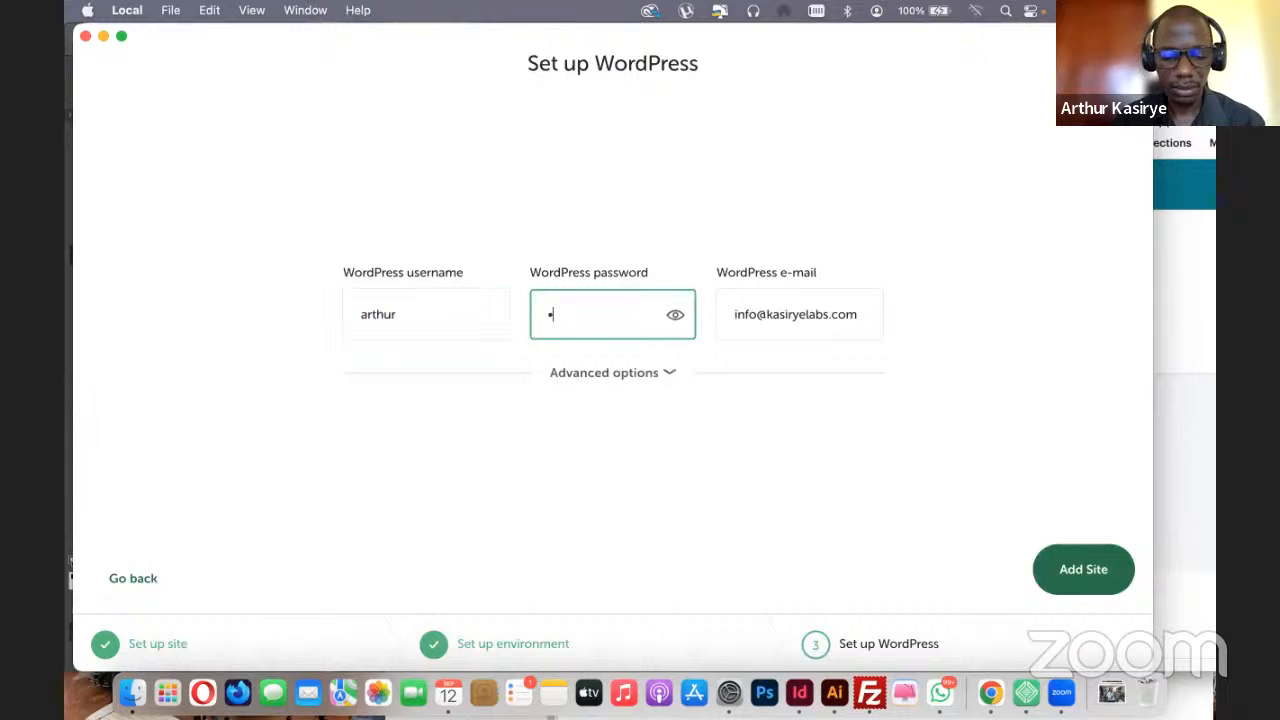
text(••••••)
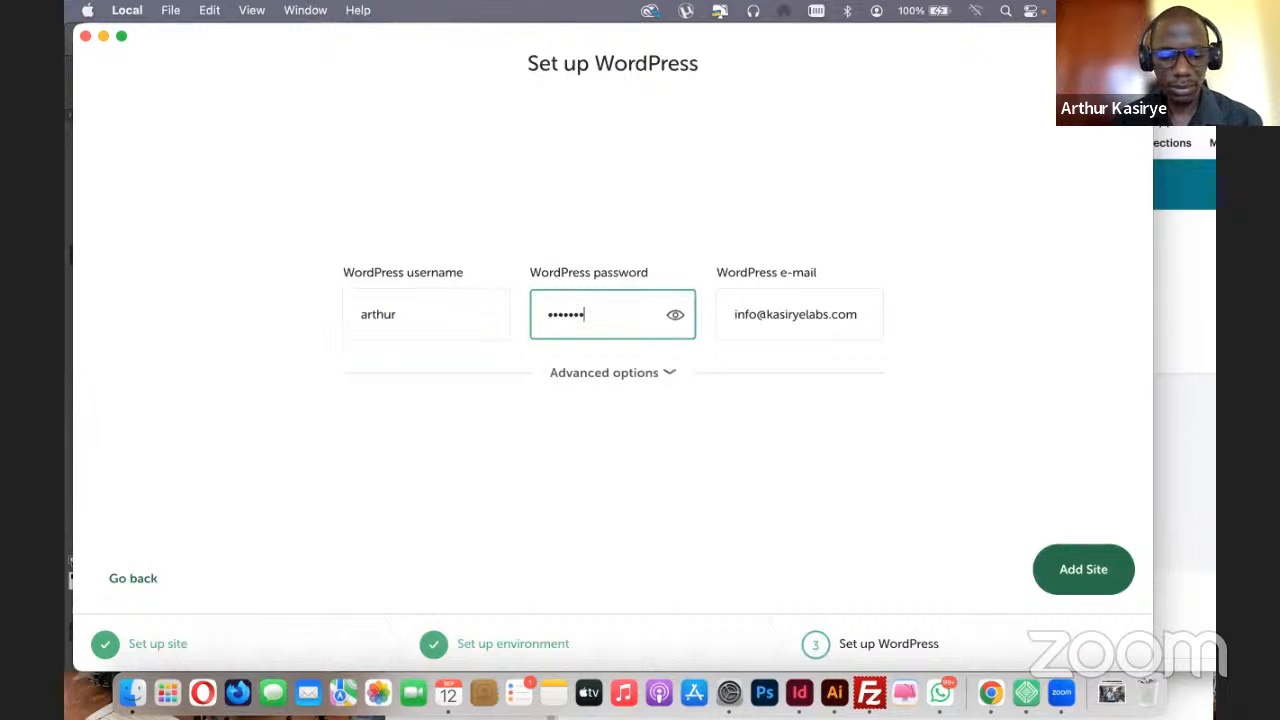
text(•••)
click(1094, 568)
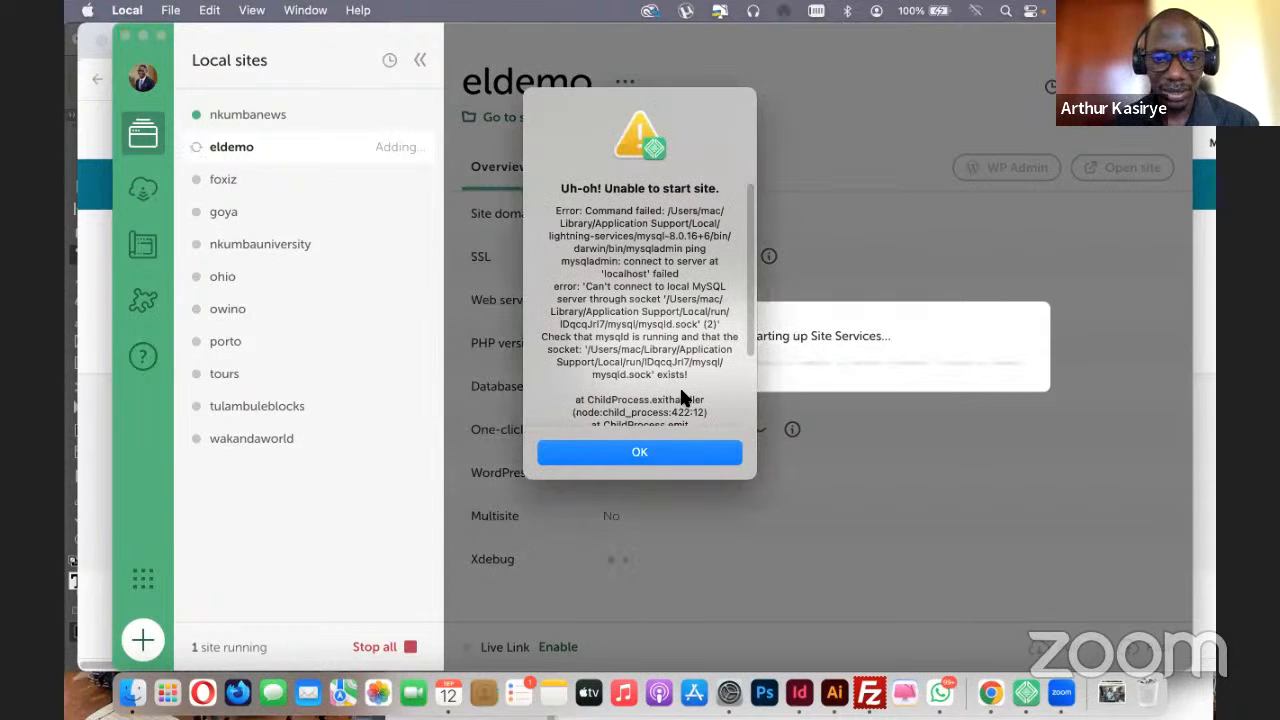
Read through the site start error details and dismiss the error dialog
scroll(681, 392, down, 3)
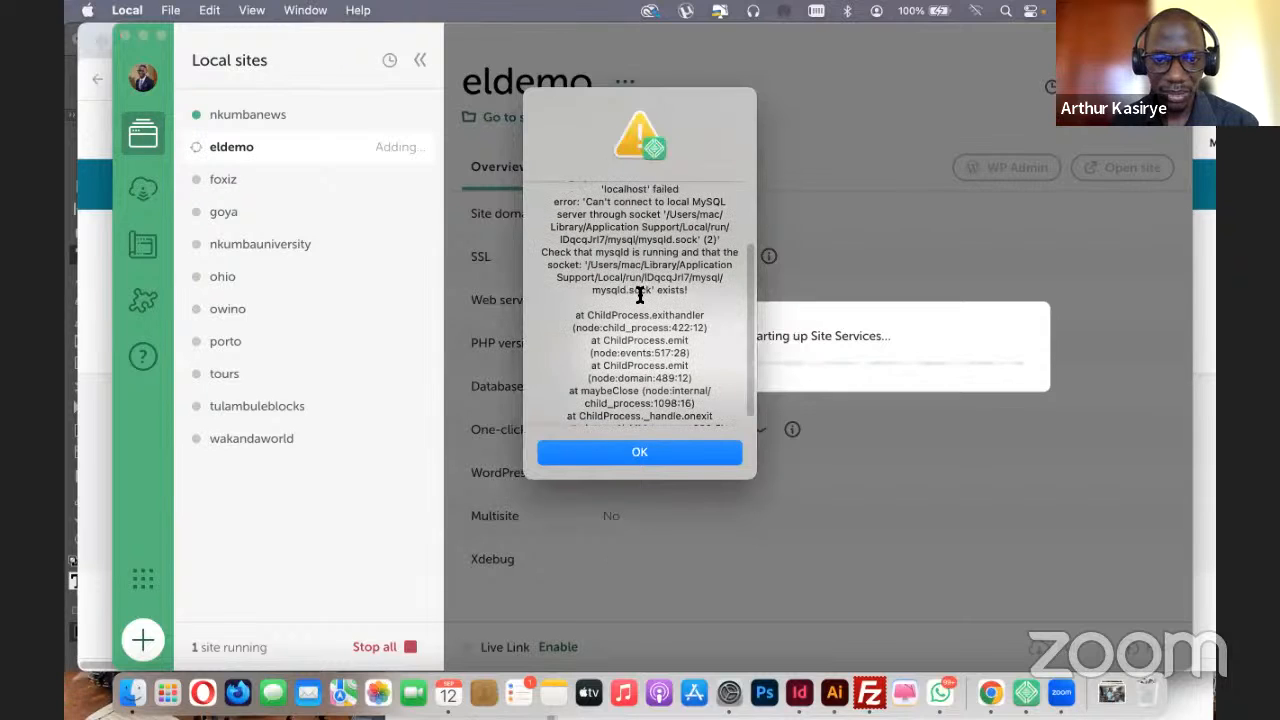
scroll(640, 295, up, 3)
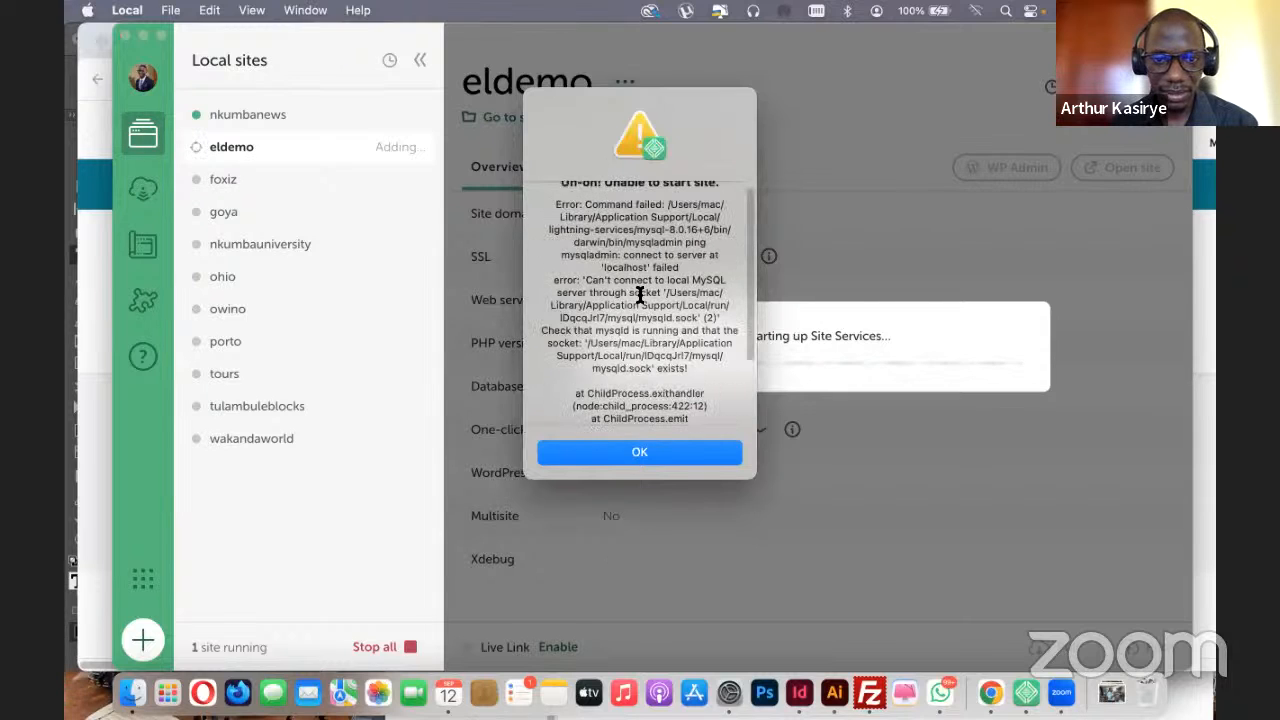
scroll(642, 300, up, 1)
click(654, 450)
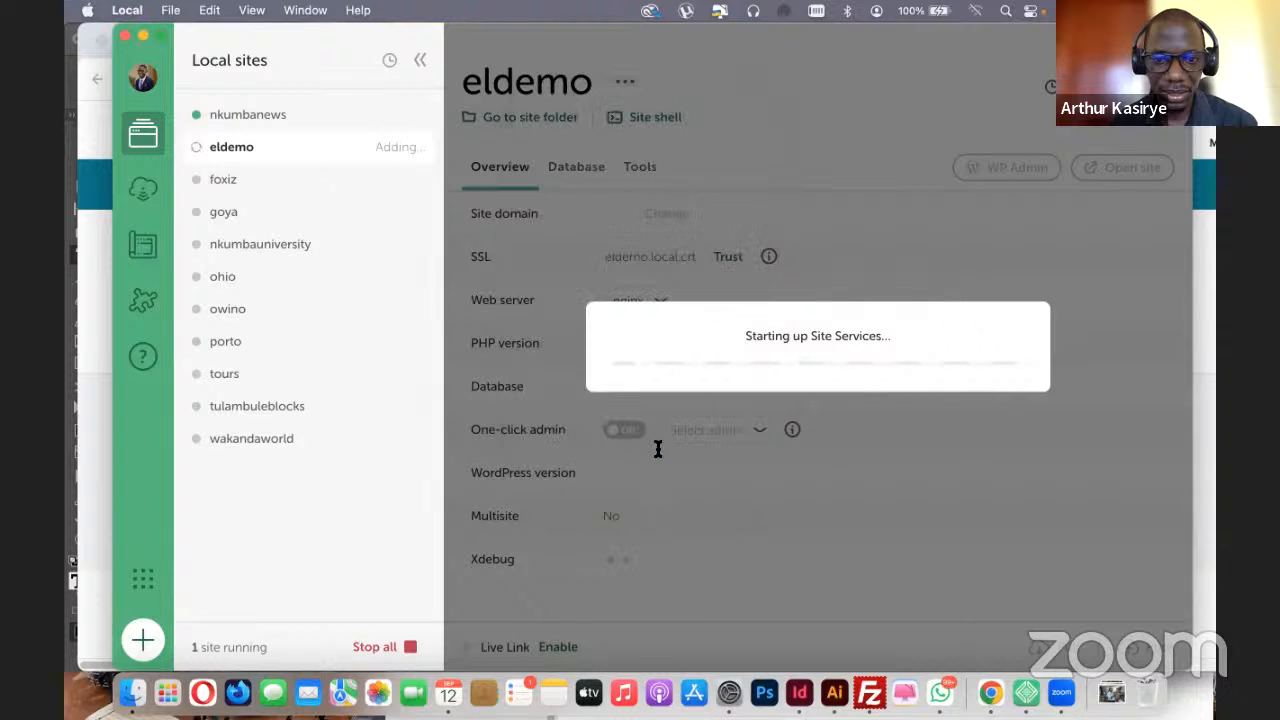
click(646, 450)
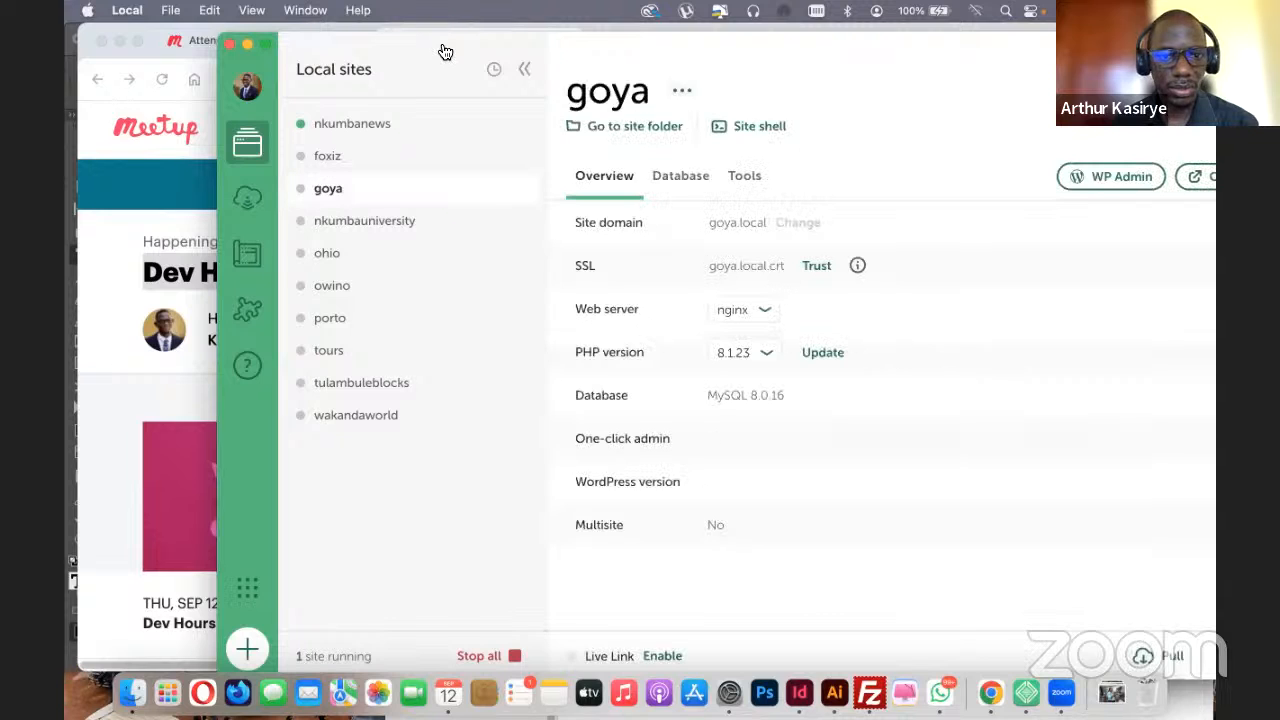
Clone the goya site under the new name elementordemo
right_click(503, 351)
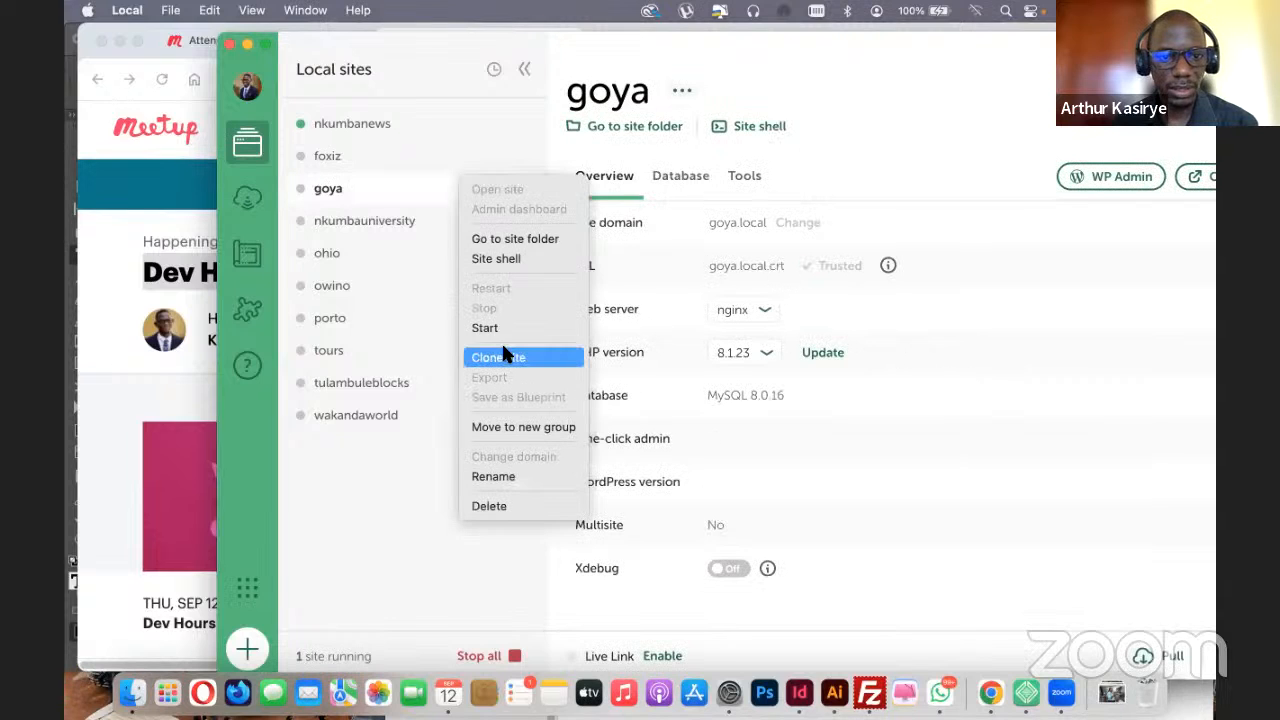
click(507, 356)
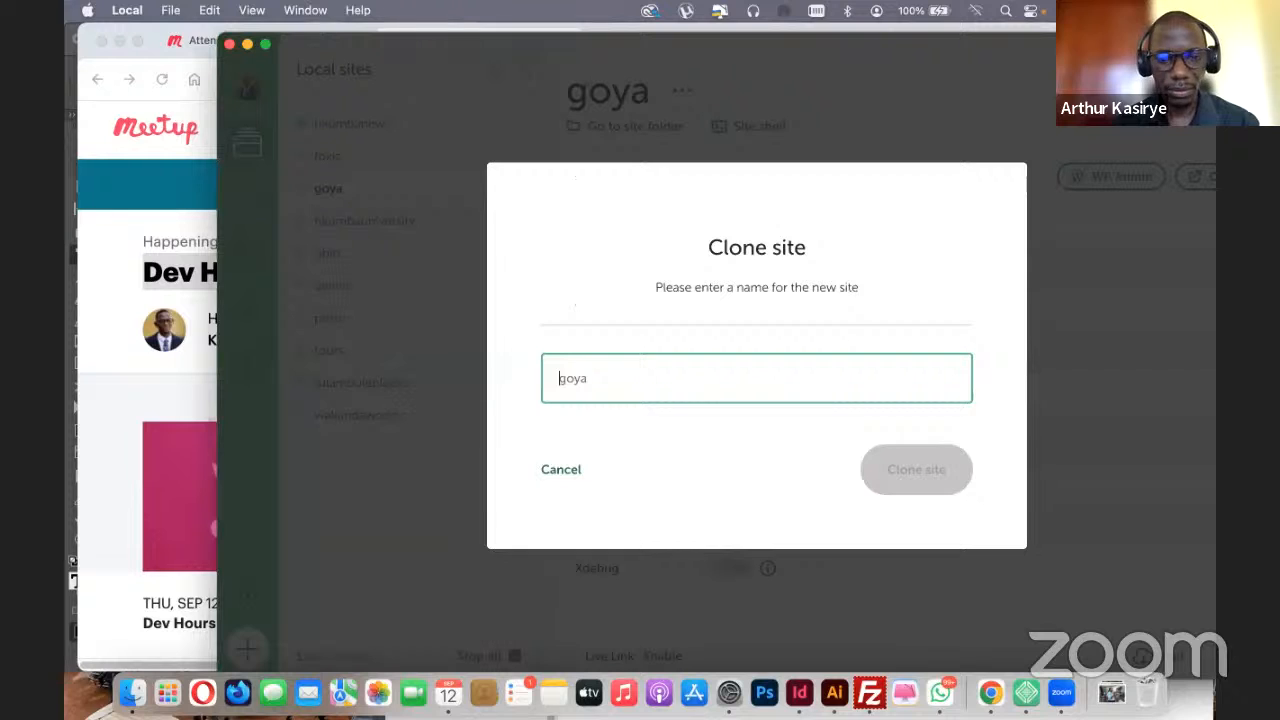
text(elementor)
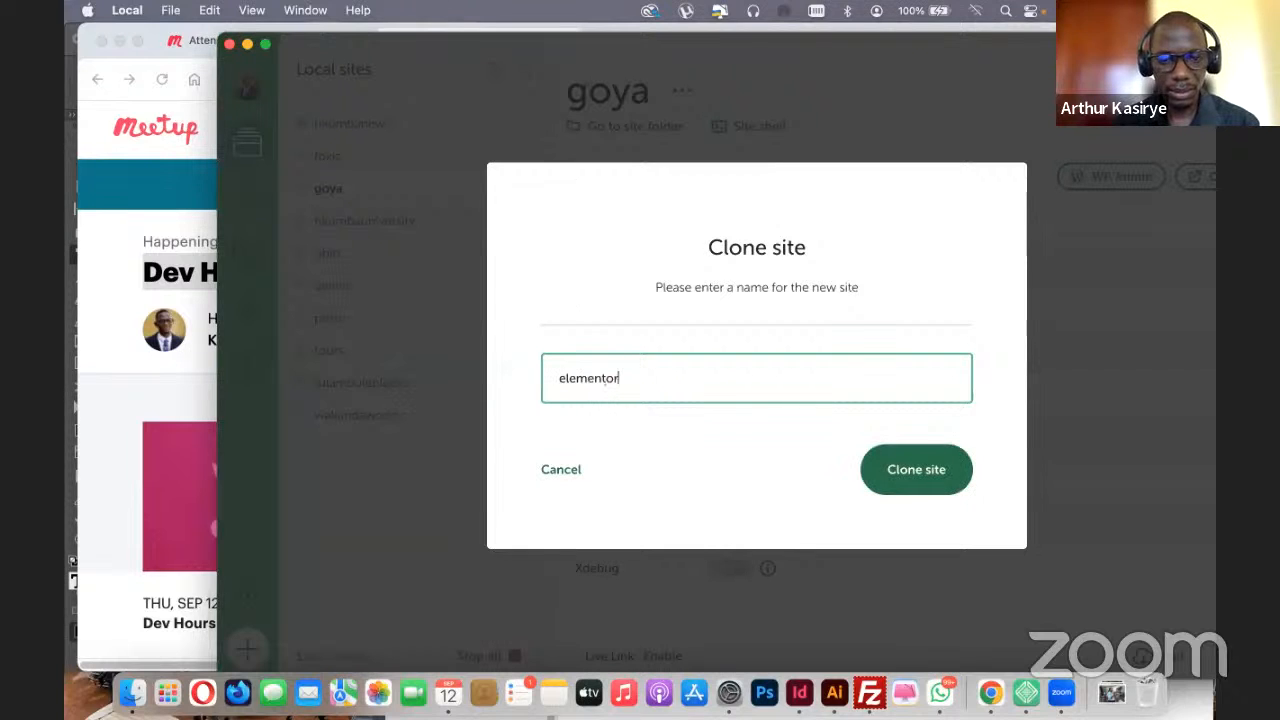
text(demo)
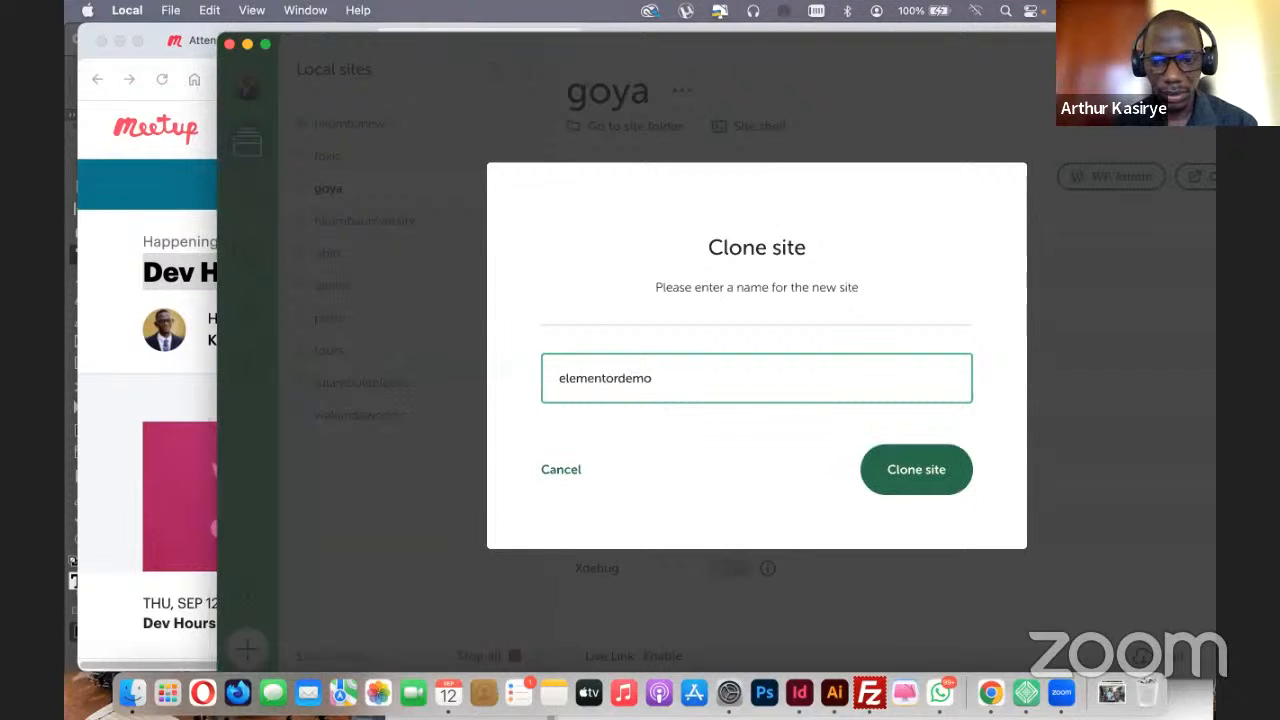
click(915, 495)
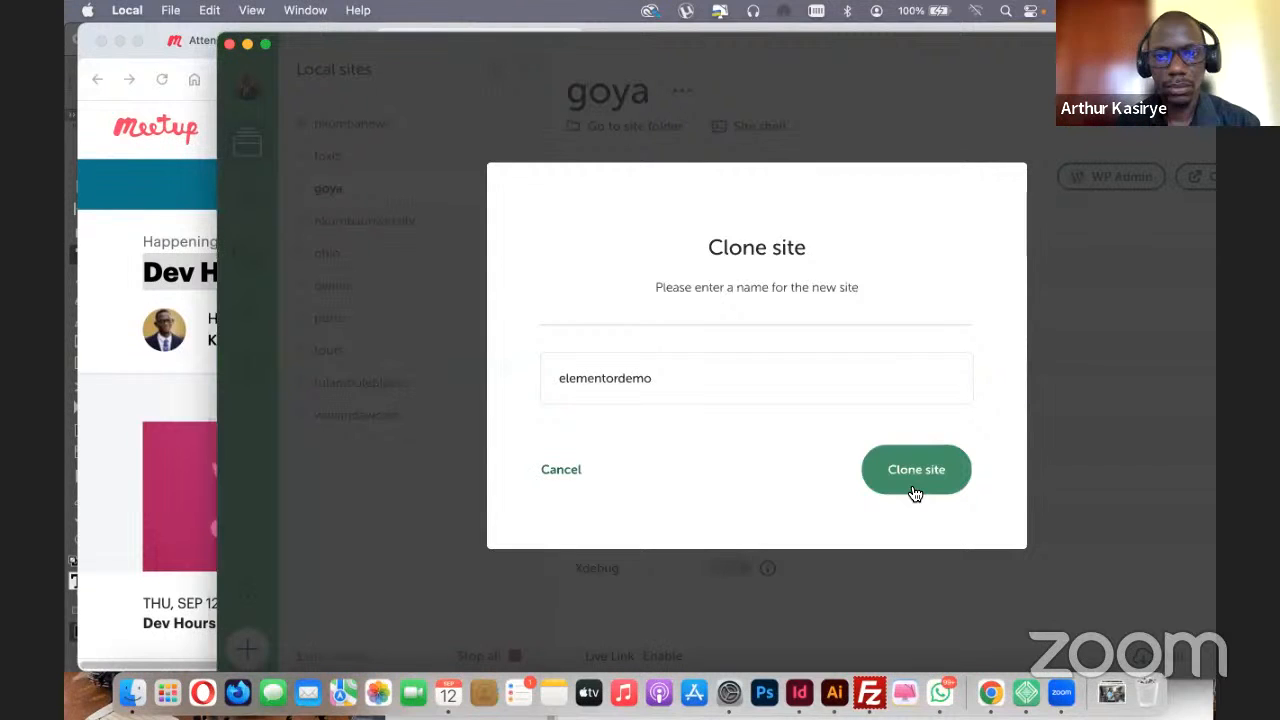
click(915, 490)
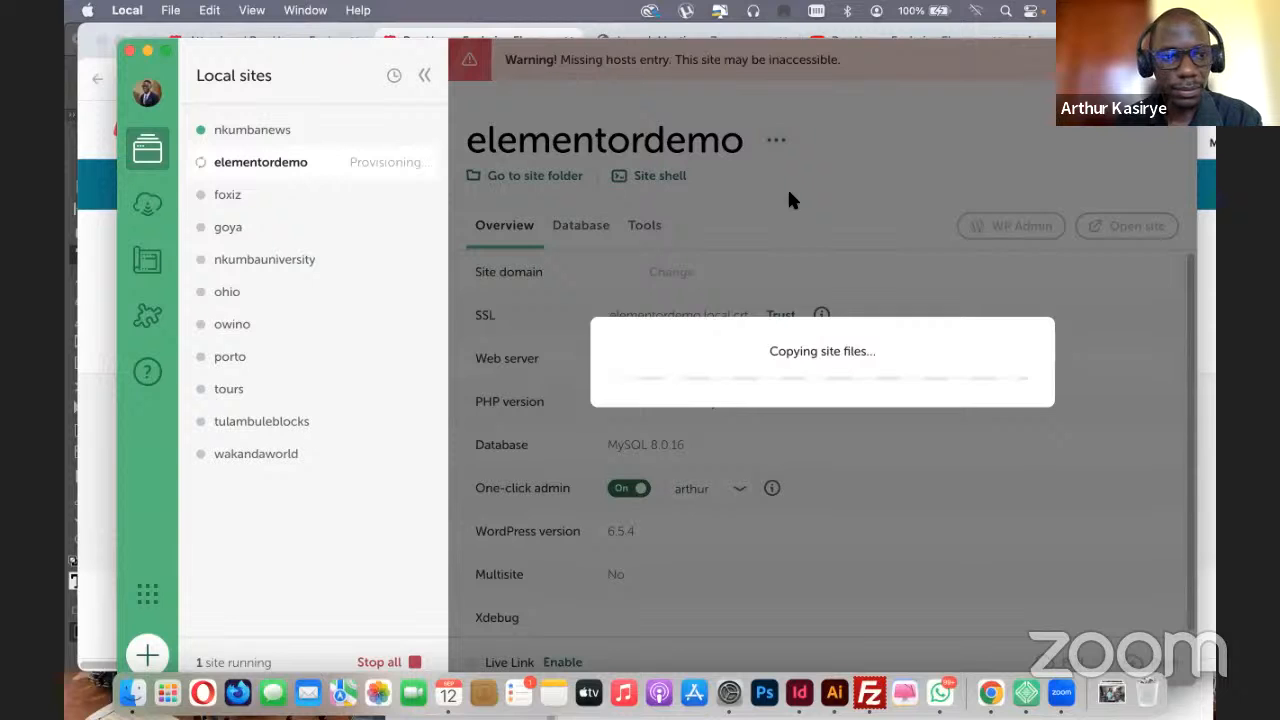
Switch to Chrome and reload the Dev Hours event page on Meetup
drag(530, 115, 508, 100)
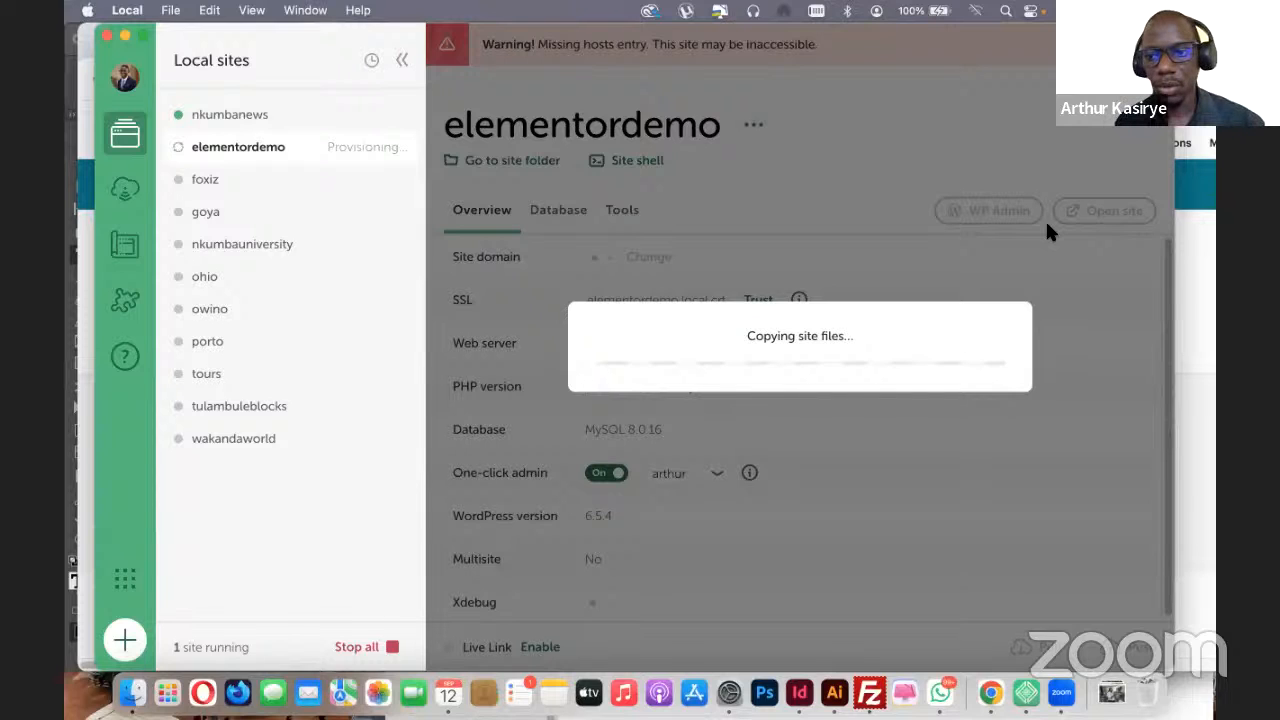
click(865, 36)
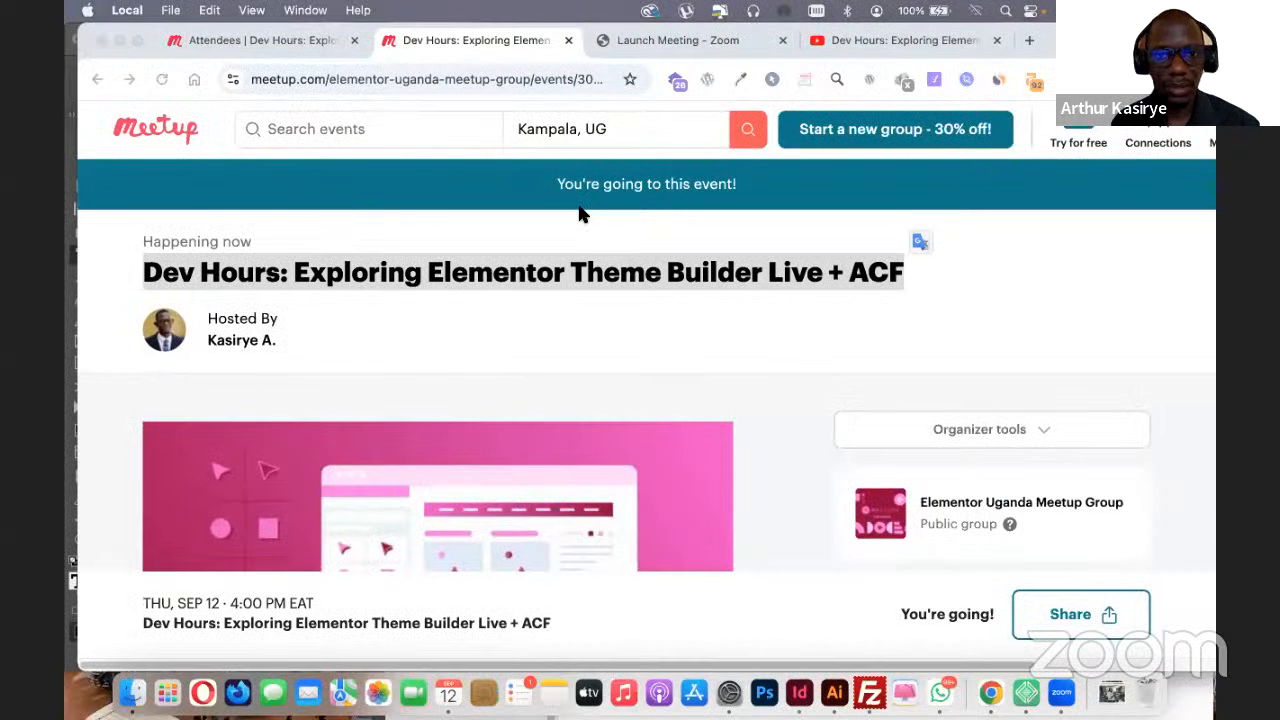
key(super+Tab)
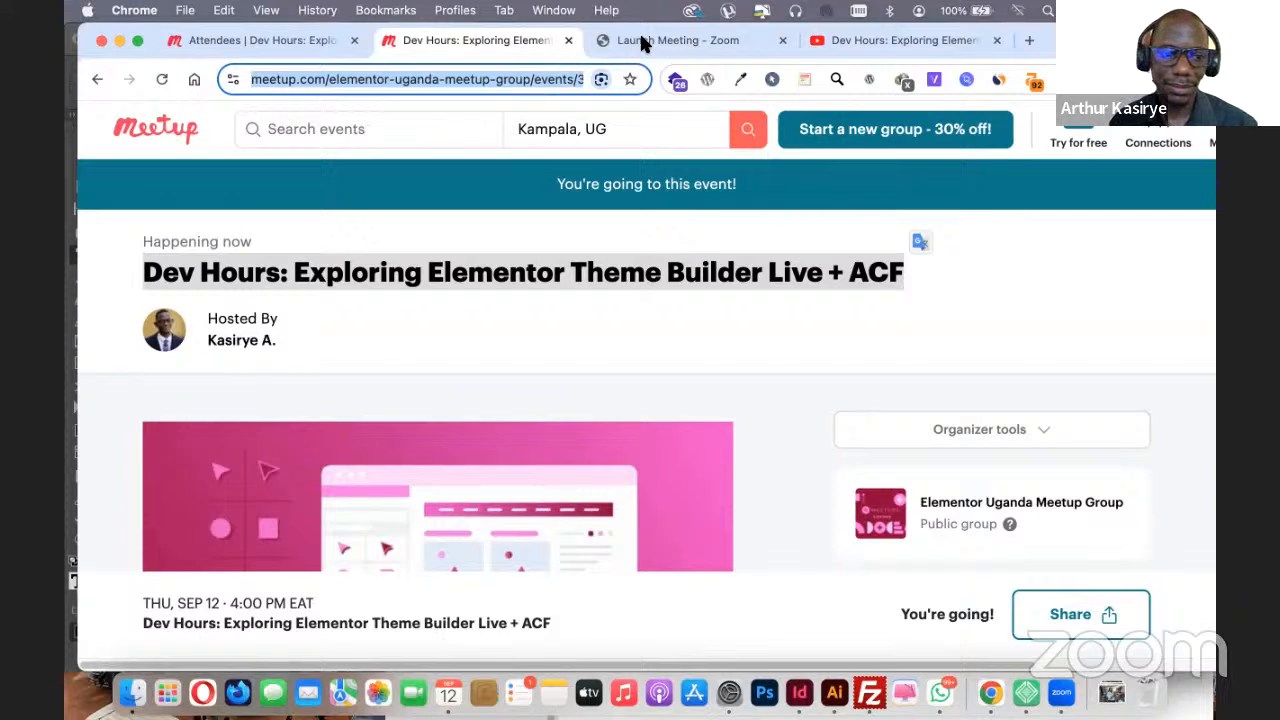
key(super+r)
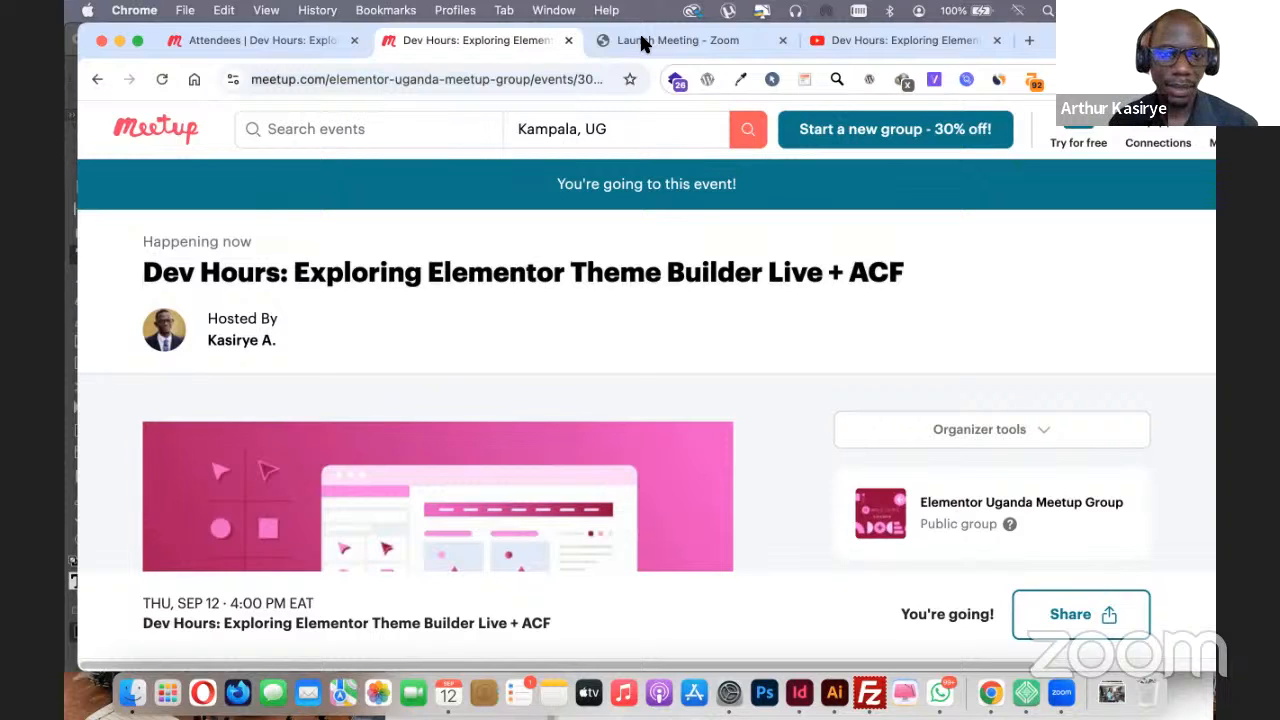
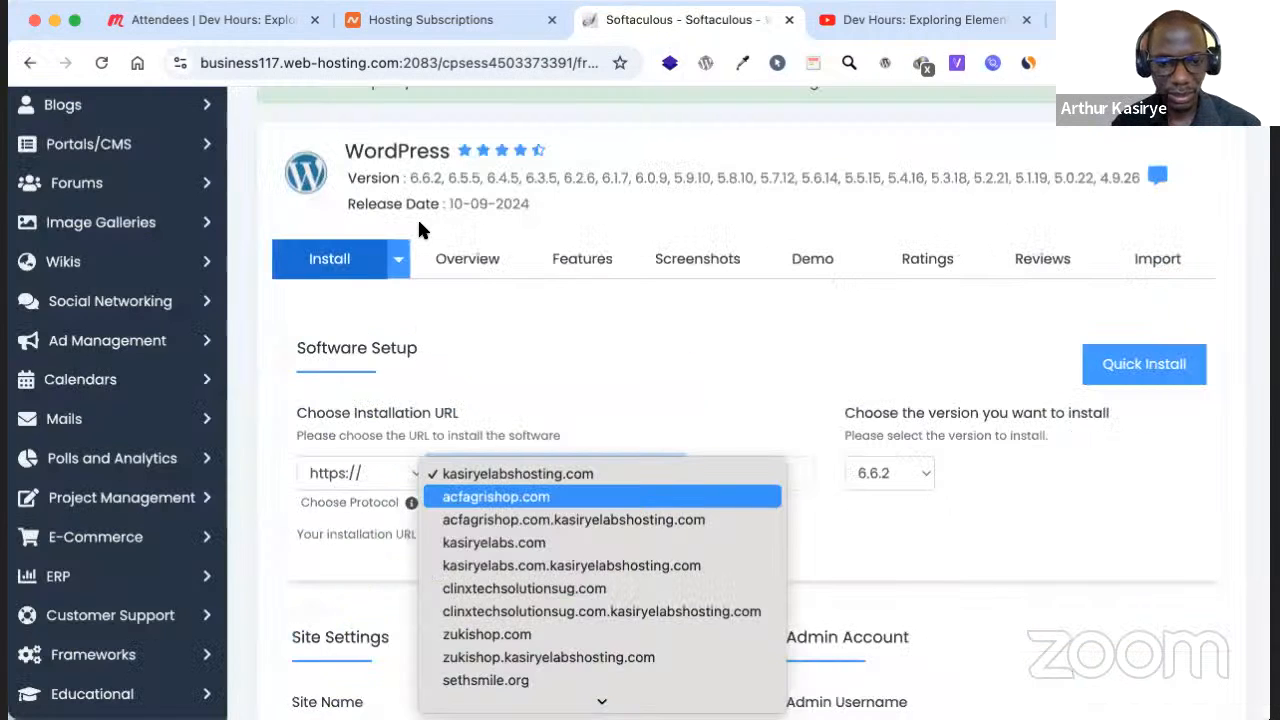
Set the WordPress installation URL to the kasiryelabs.com domain with the directory demosite
click(494, 543)
click(750, 473)
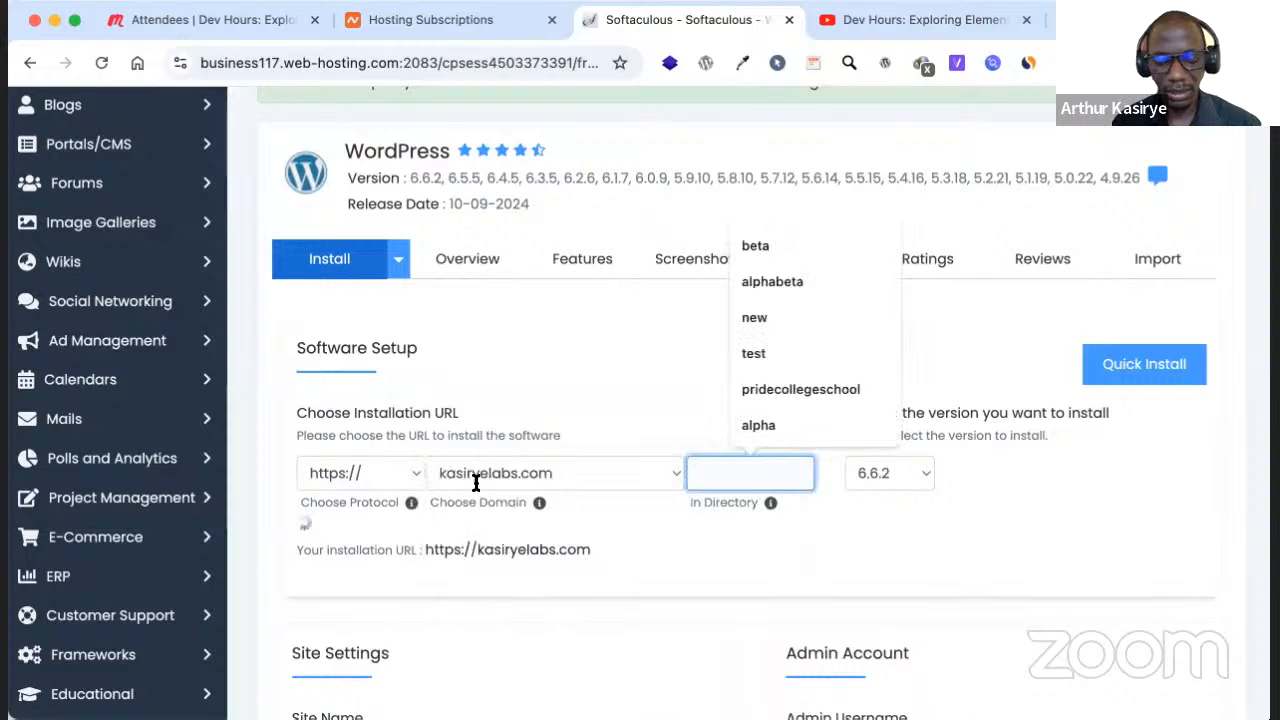
text(demo)
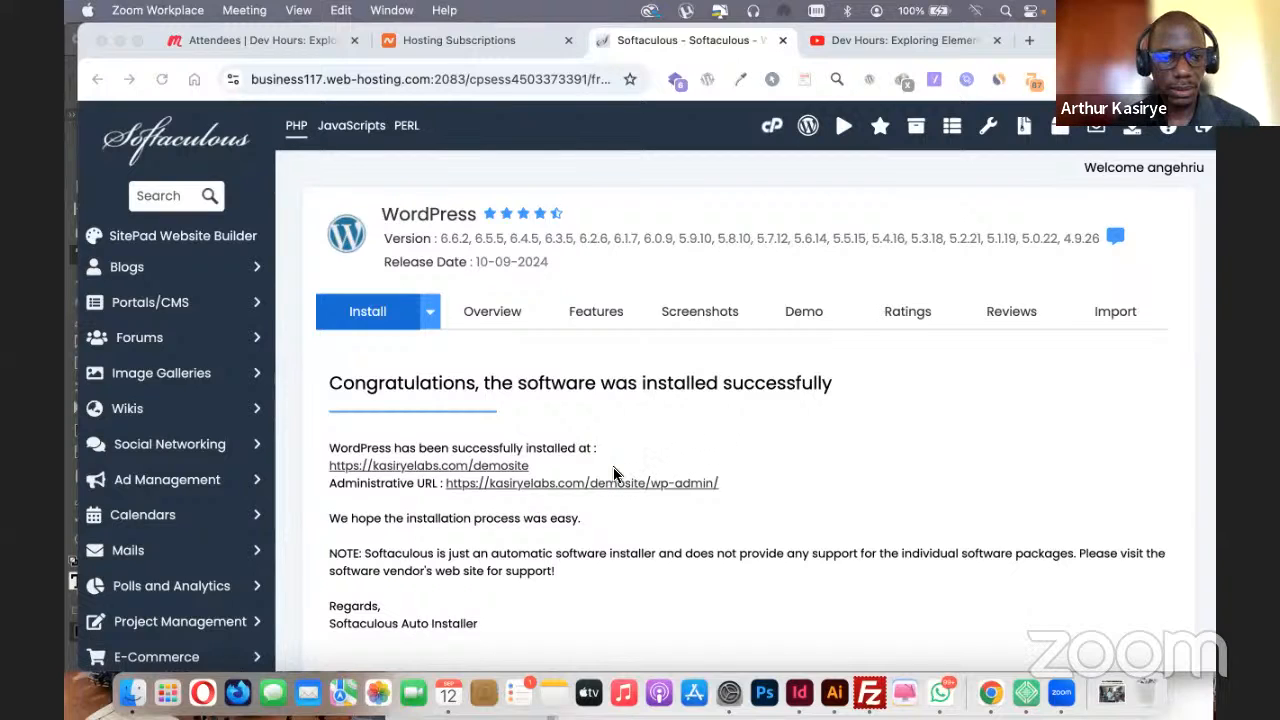
Open the new installation's administrative URL and exit the Namecheap launch wizard to reach the WordPress dashboard
click(585, 489)
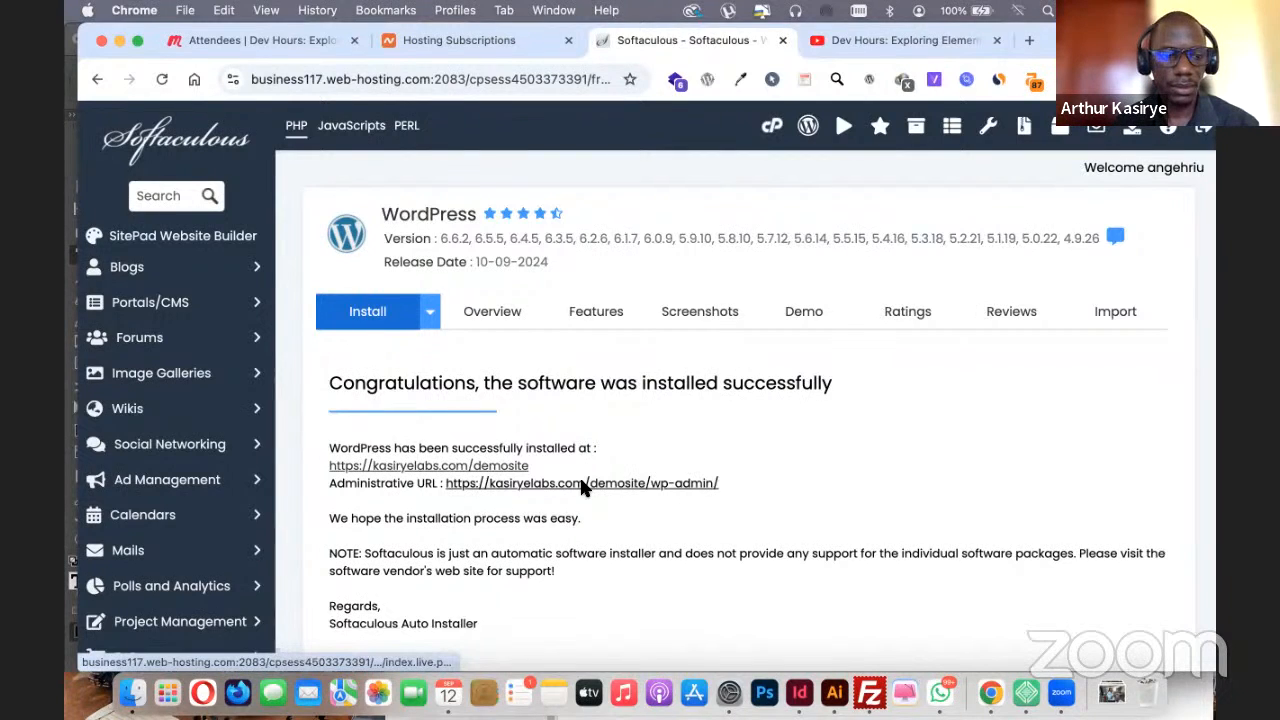
click(585, 485)
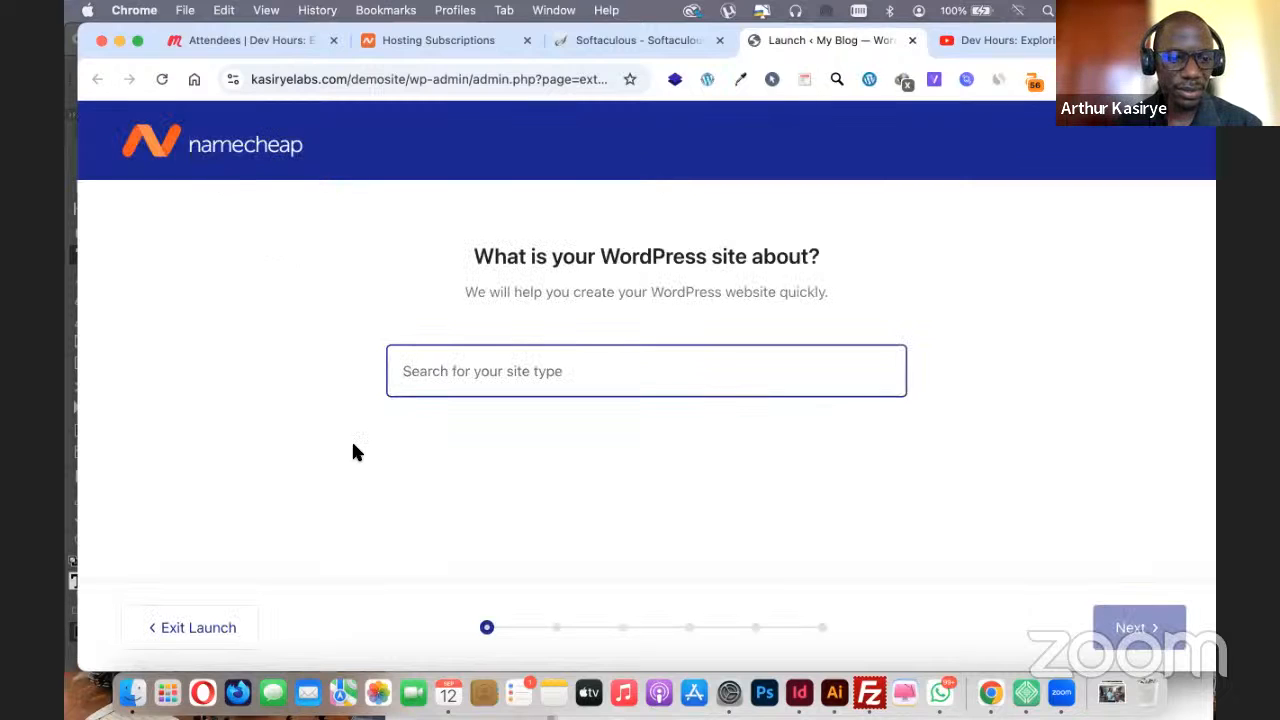
click(224, 641)
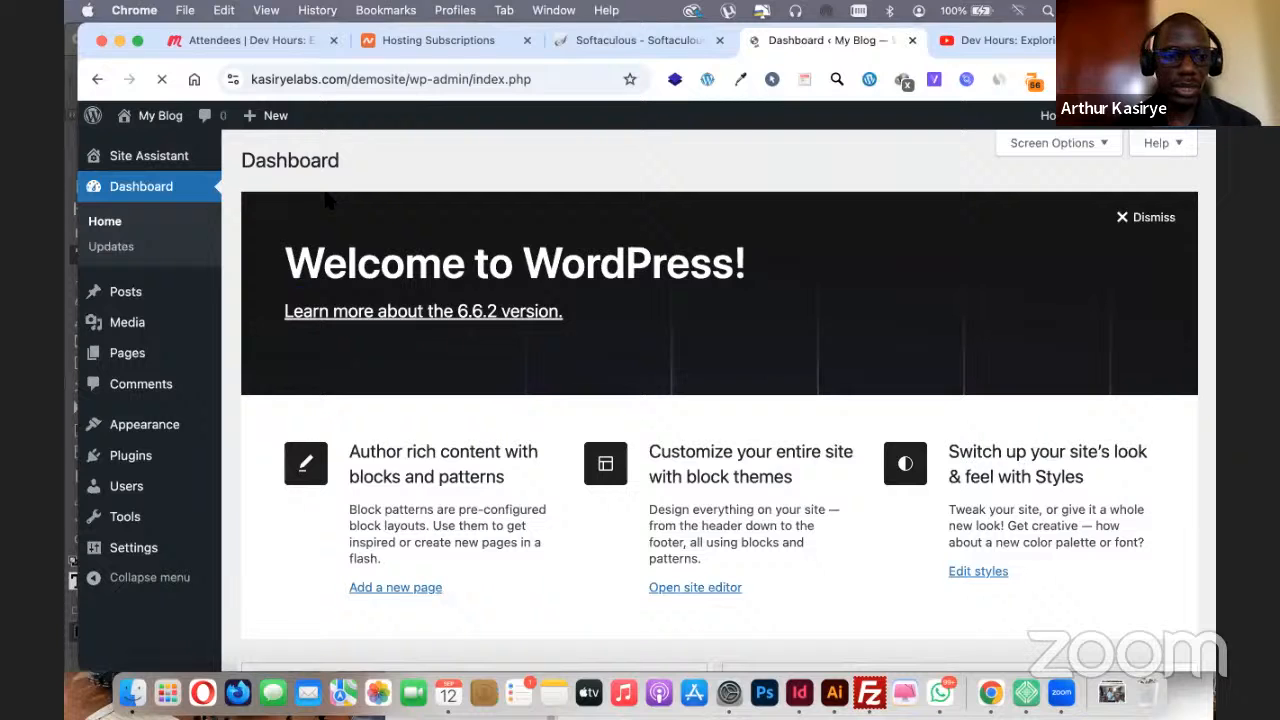
scroll(195, 440, down, 2)
mouse_move(195, 432)
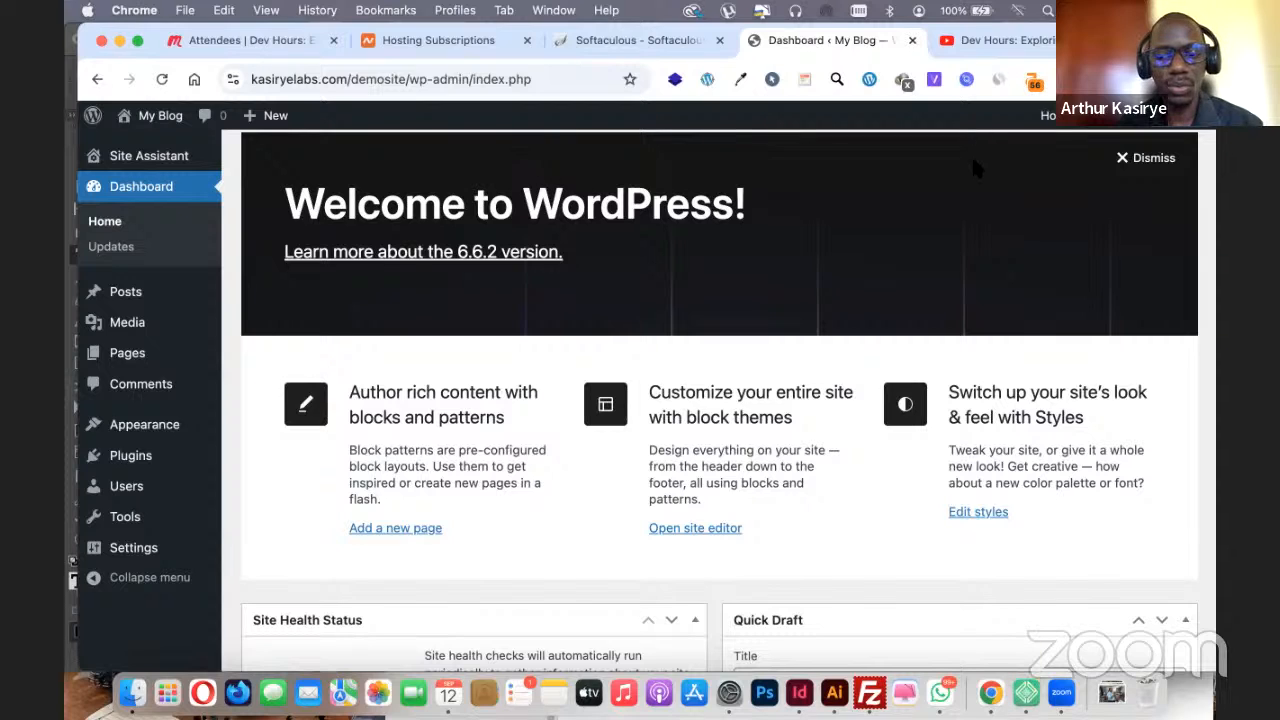
right_click(1026, 692)
click(1043, 620)
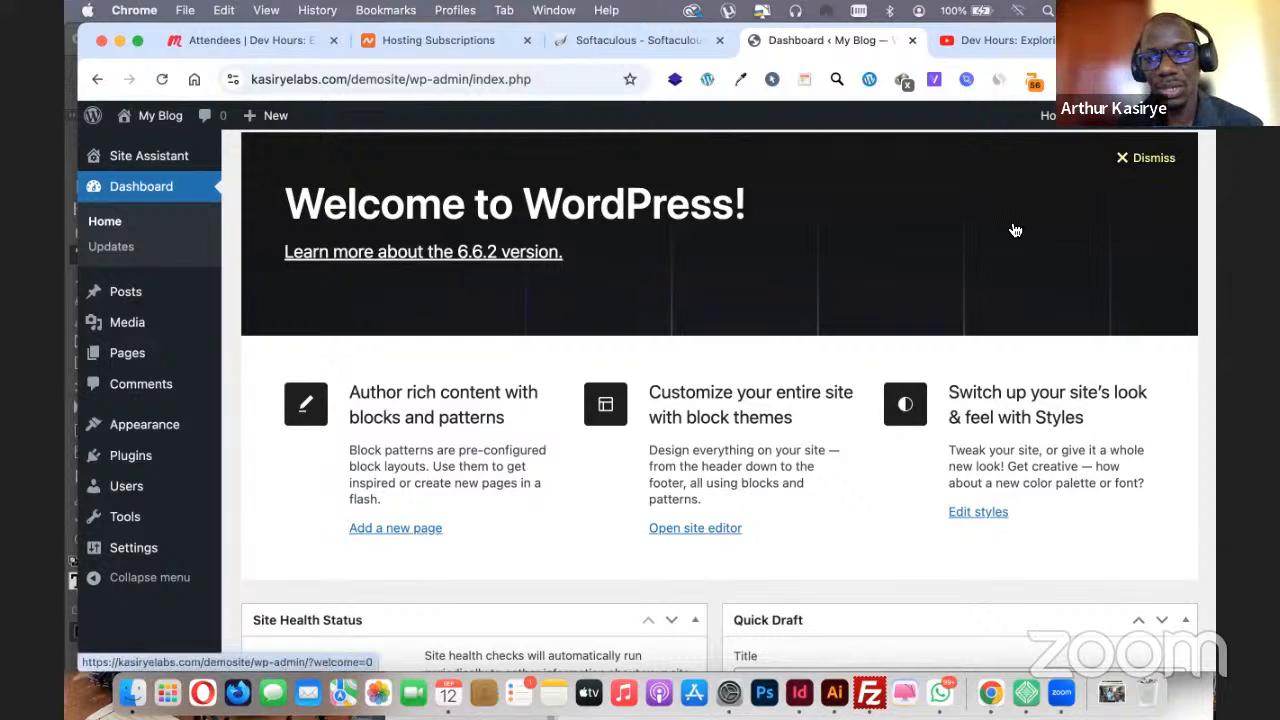
Dismiss the welcome panel on the WordPress dashboard
click(1136, 158)
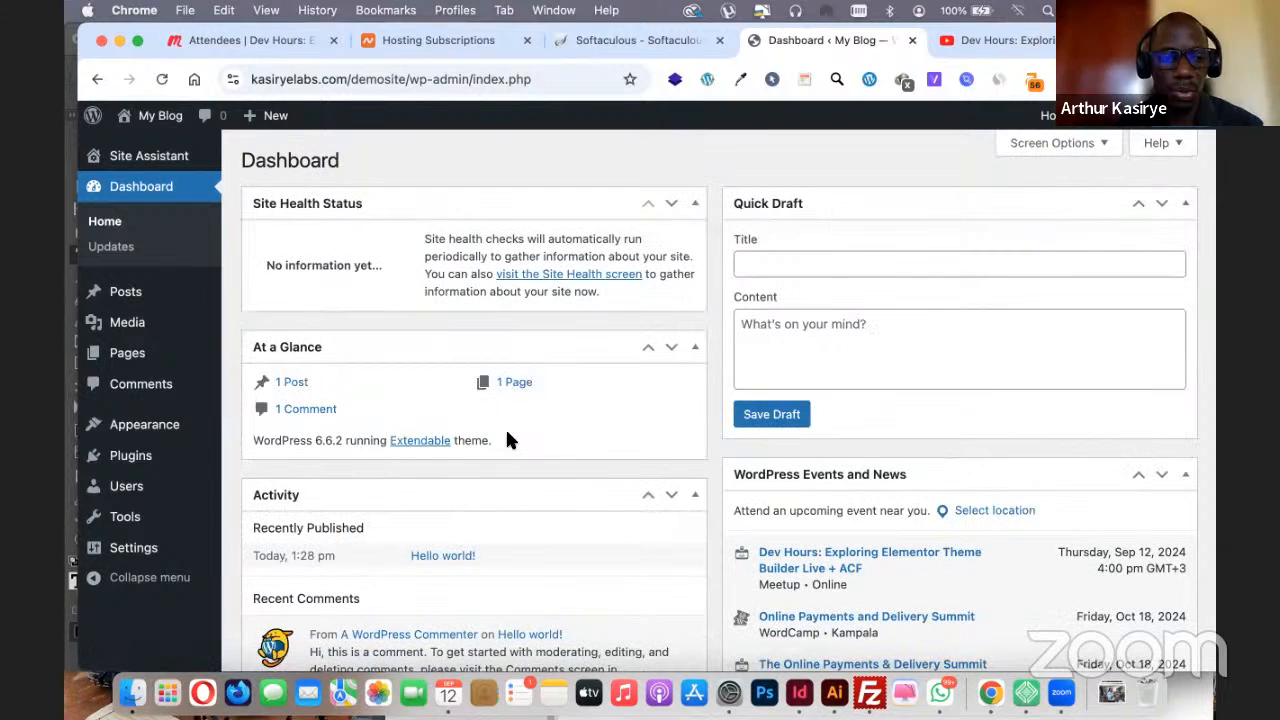
mouse_move(192, 460)
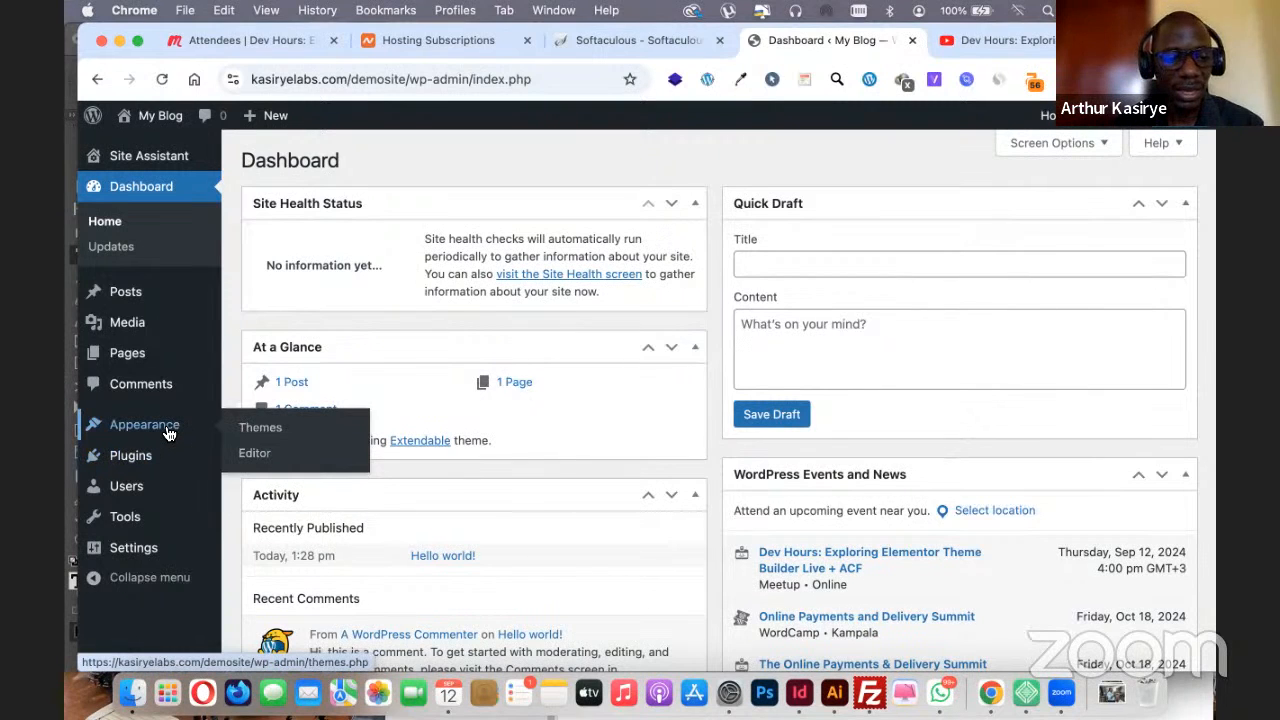
Install the Hello Elementor theme from the theme directory and activate it on the demo site
click(169, 433)
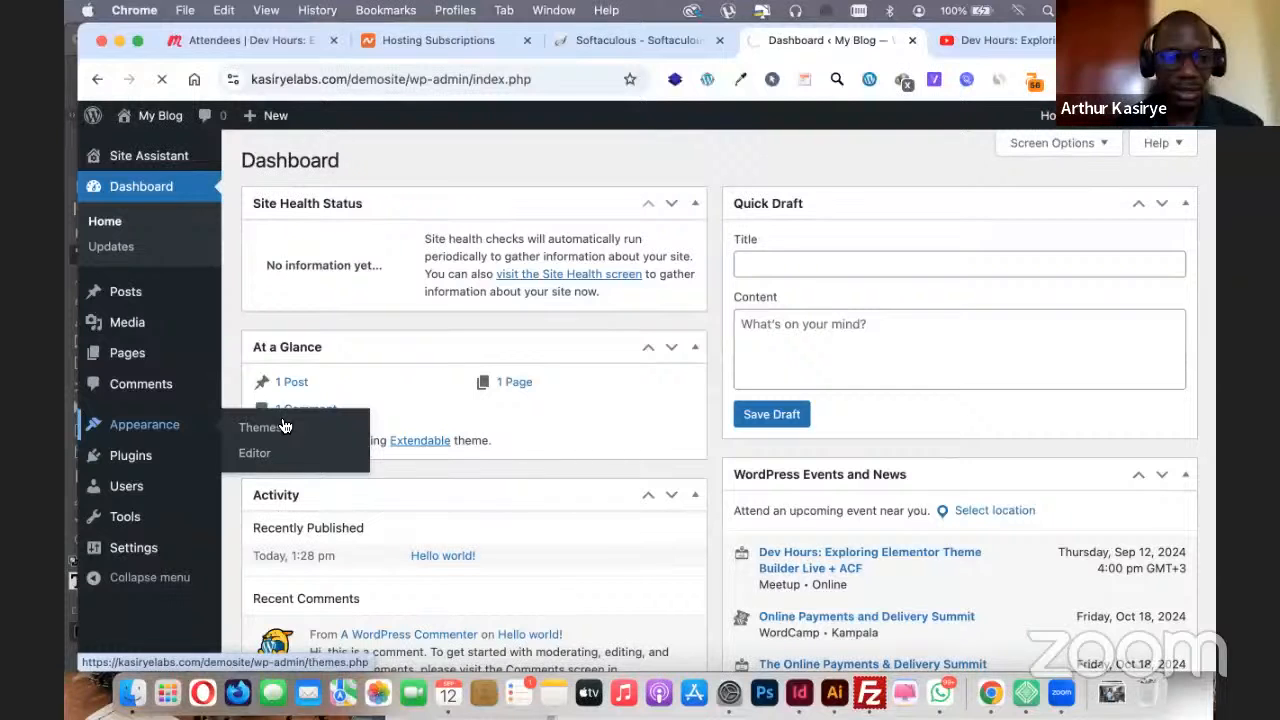
click(429, 161)
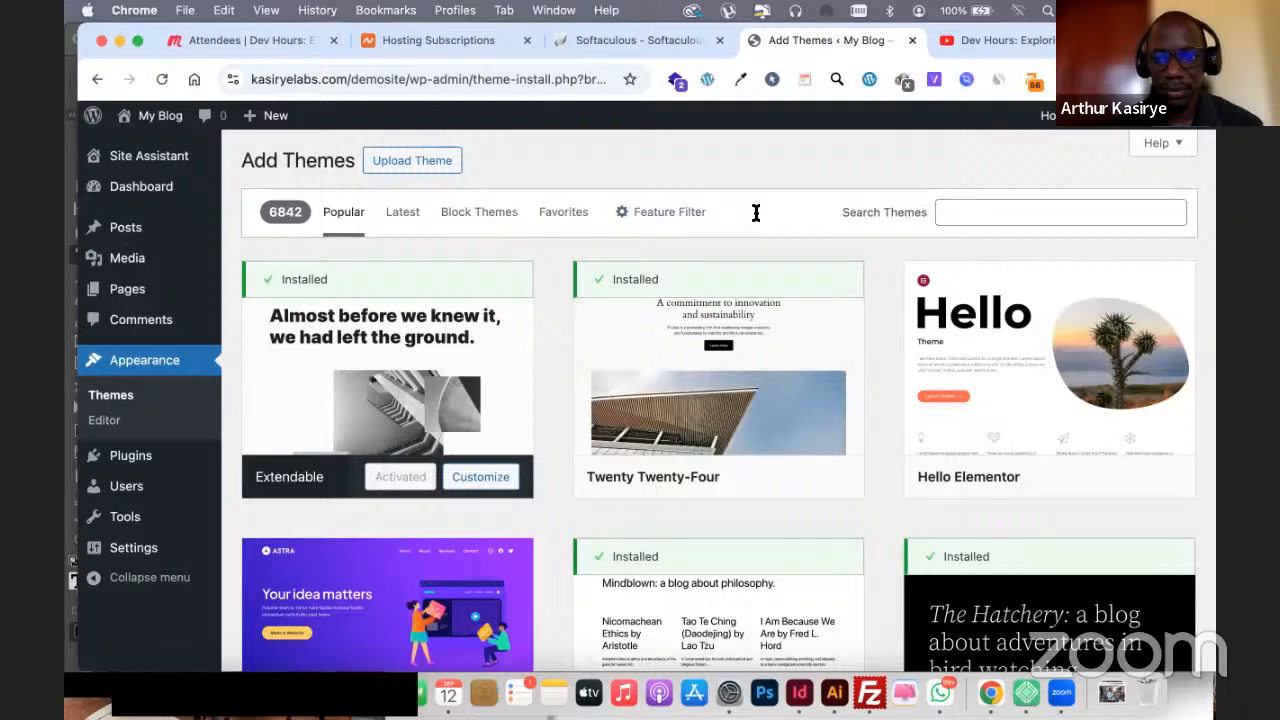
click(997, 210)
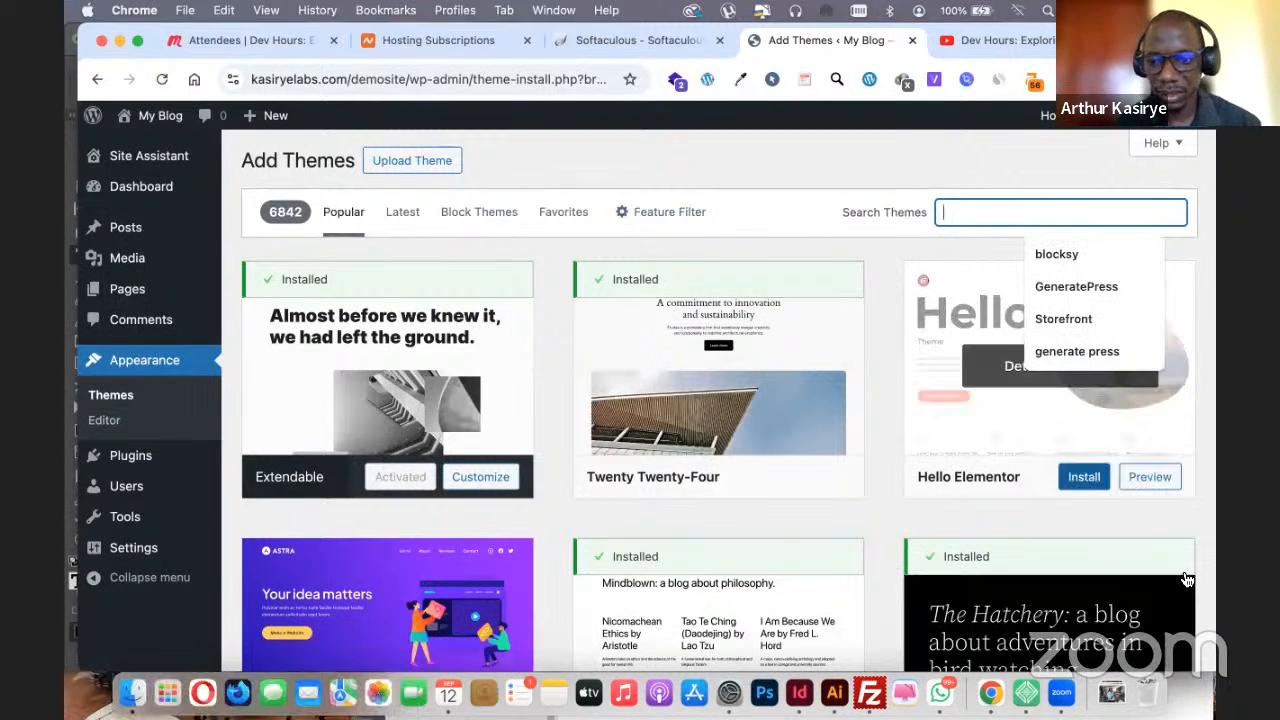
click(1083, 476)
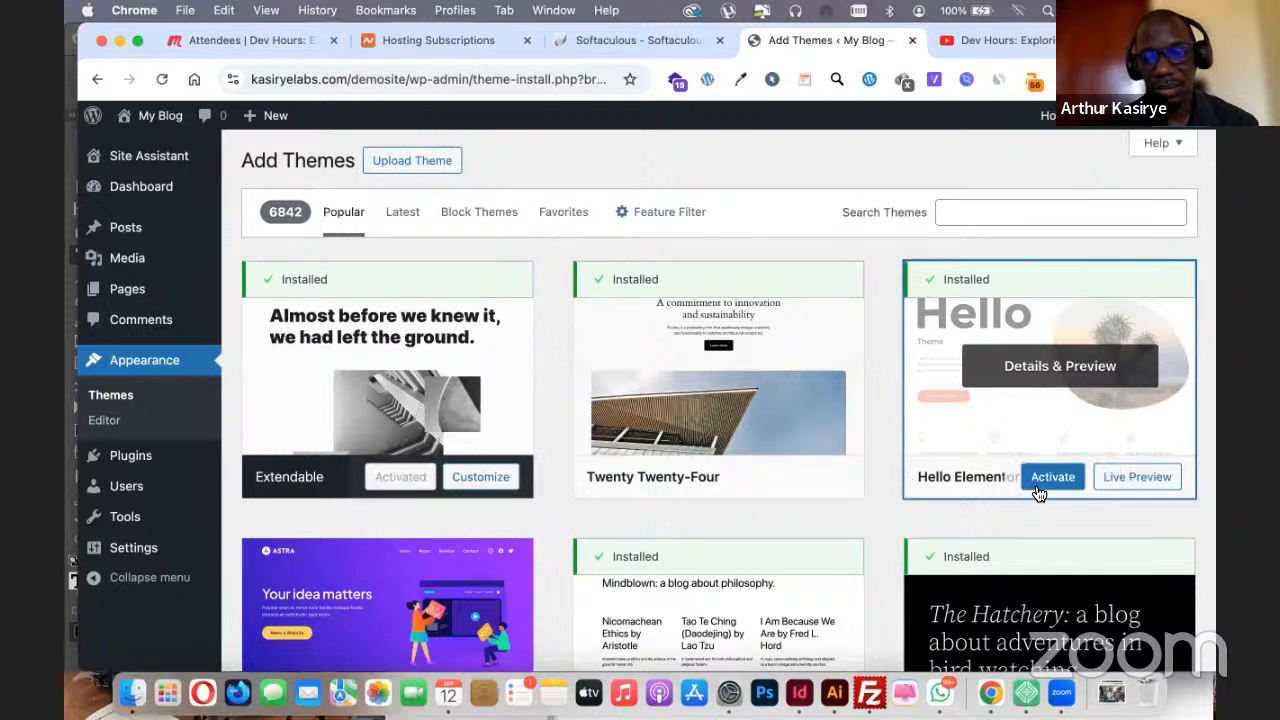
click(1040, 486)
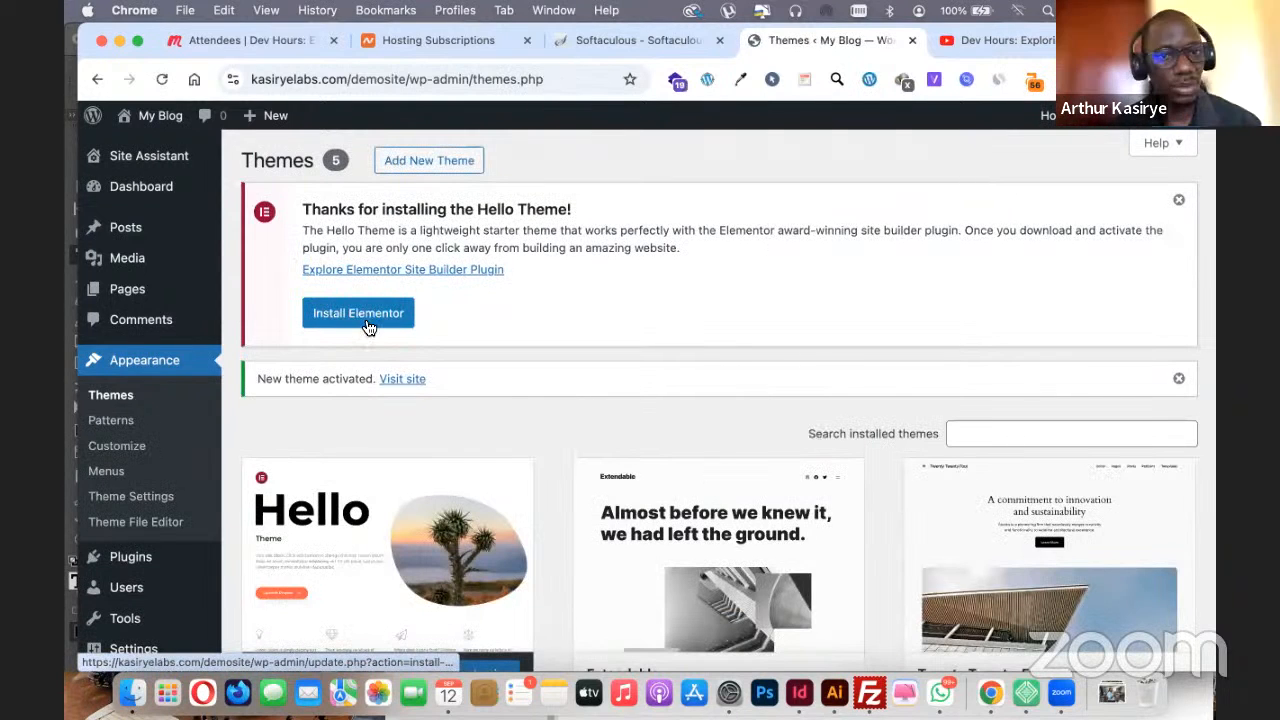
Install and activate the Elementor plugin offered by the Hello theme, and exit its setup wizard to the dashboard
click(362, 314)
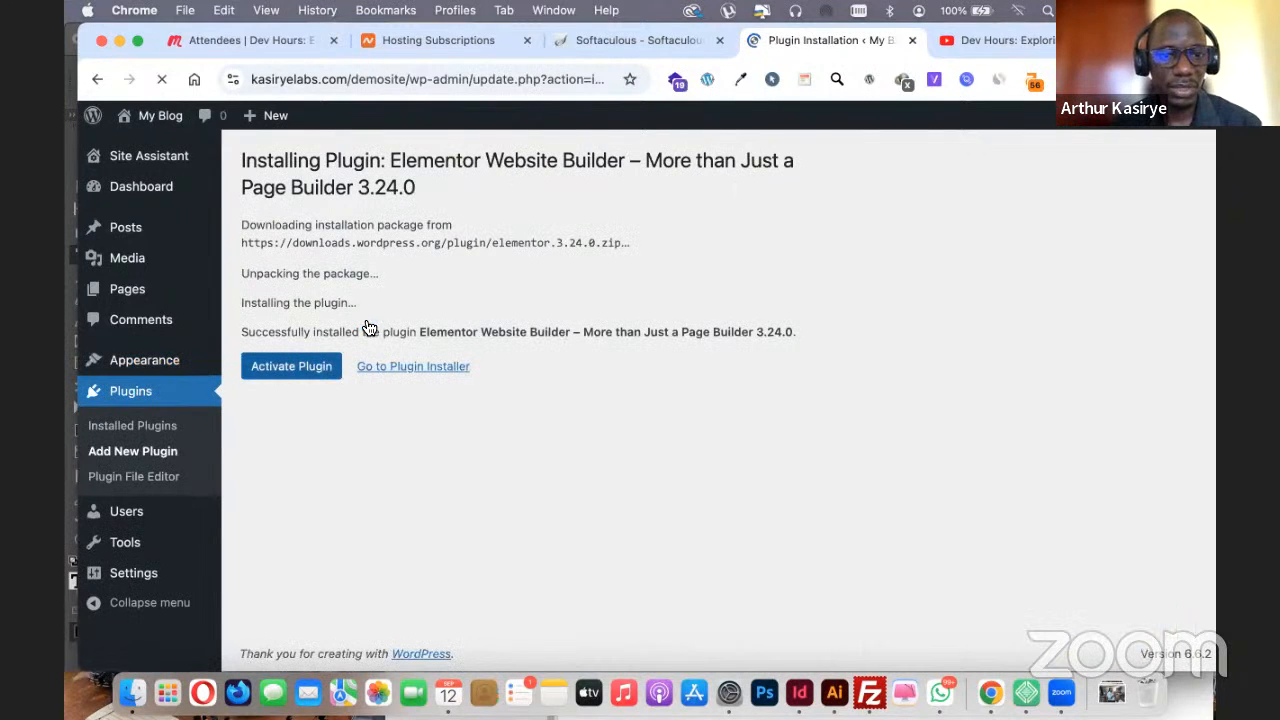
click(324, 372)
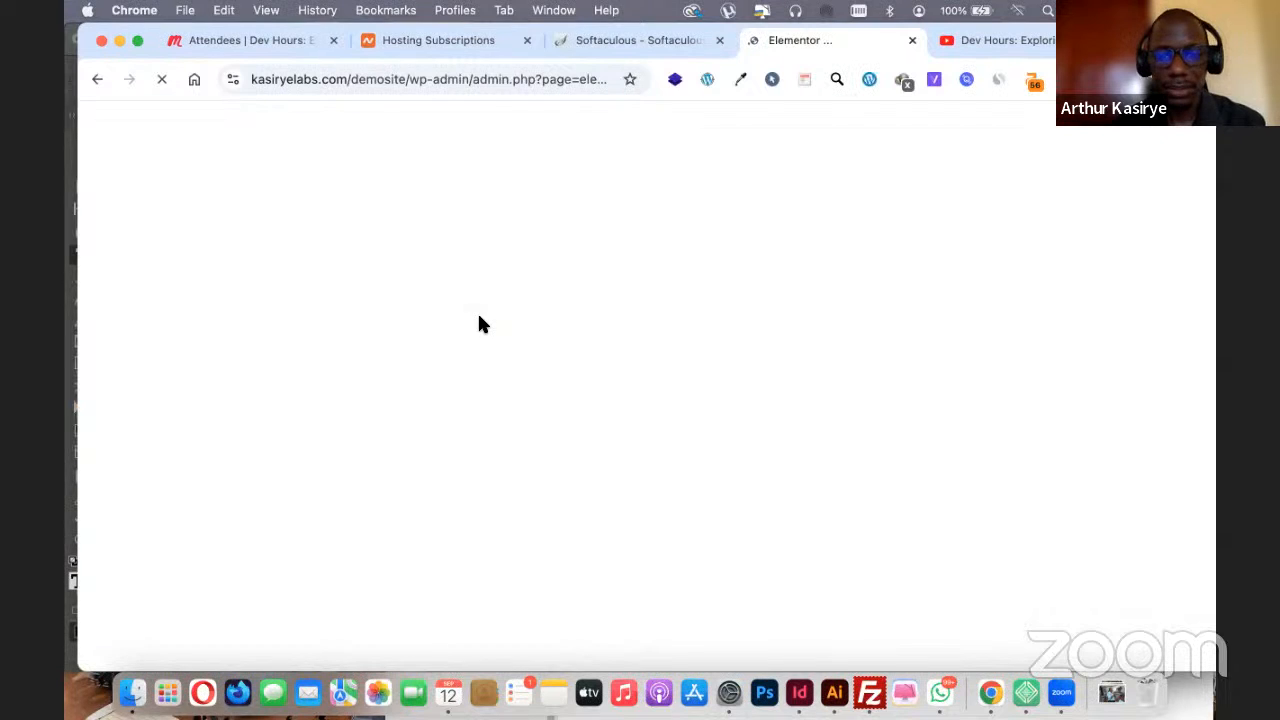
click(1205, 132)
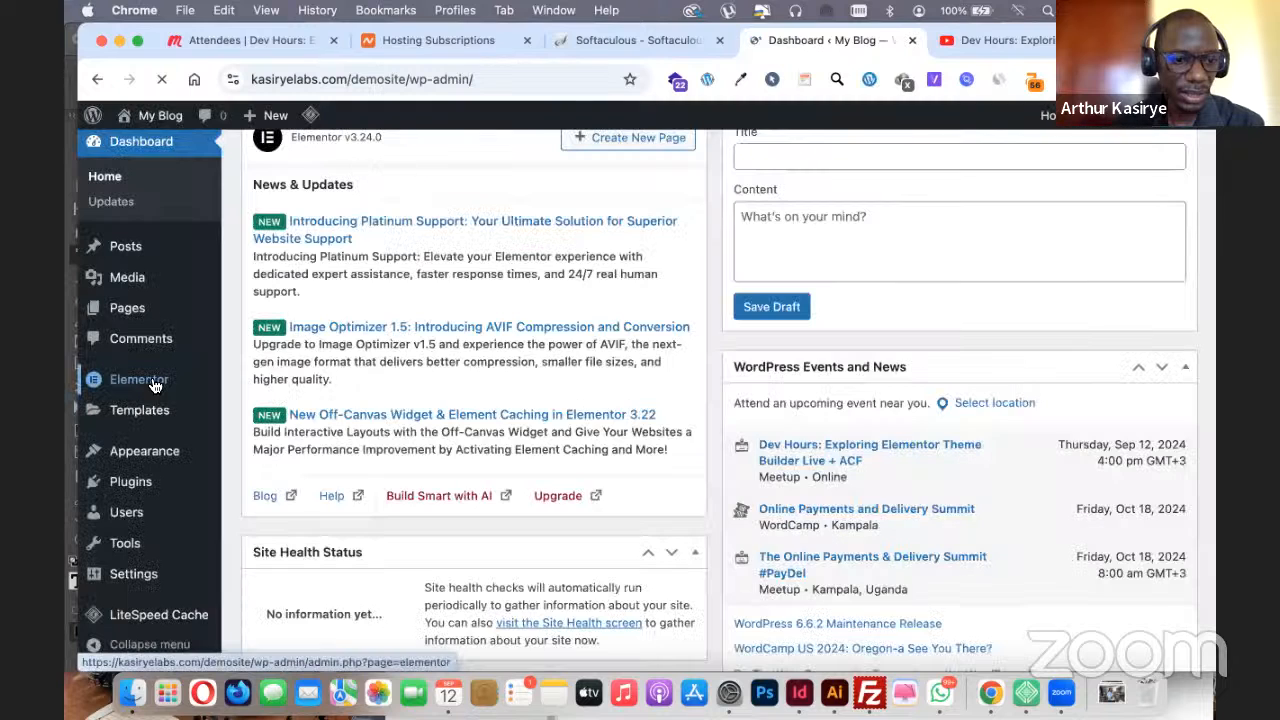
Search the plugin directory for "acf", and install and activate Advanced Custom Fields (ACF)
mouse_move(143, 484)
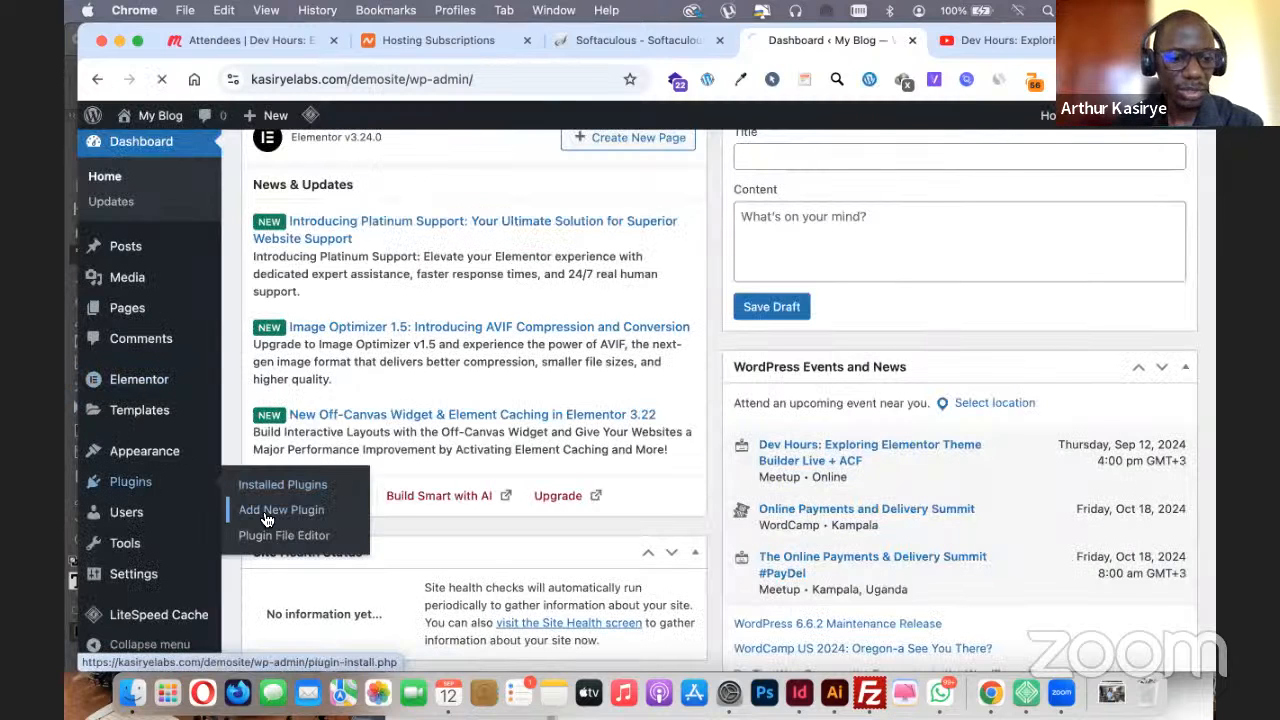
click(266, 519)
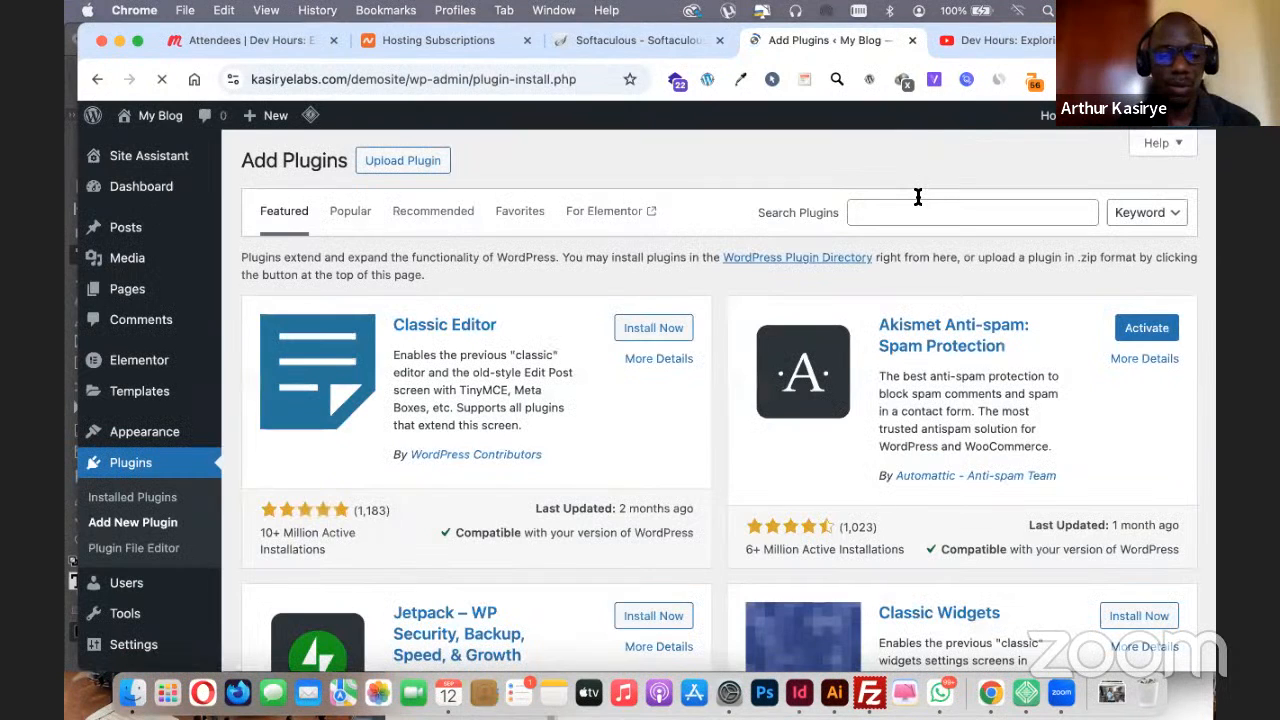
click(918, 210)
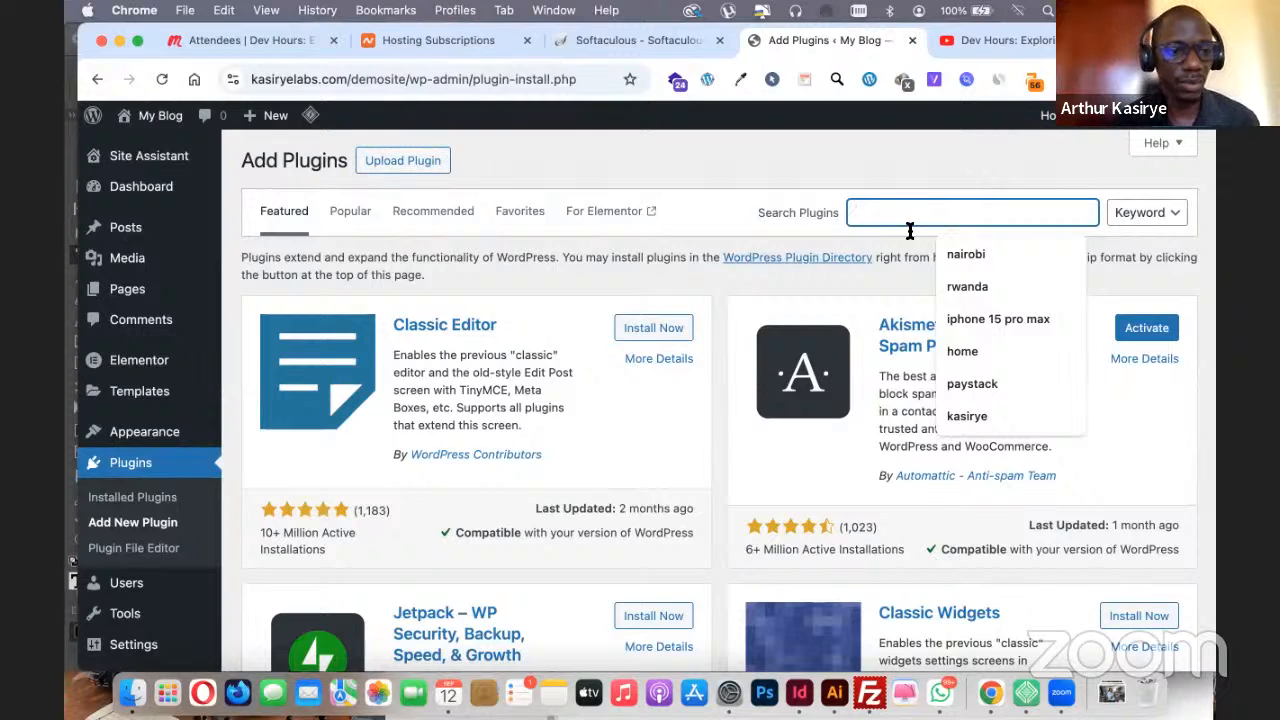
mouse_move(200, 235)
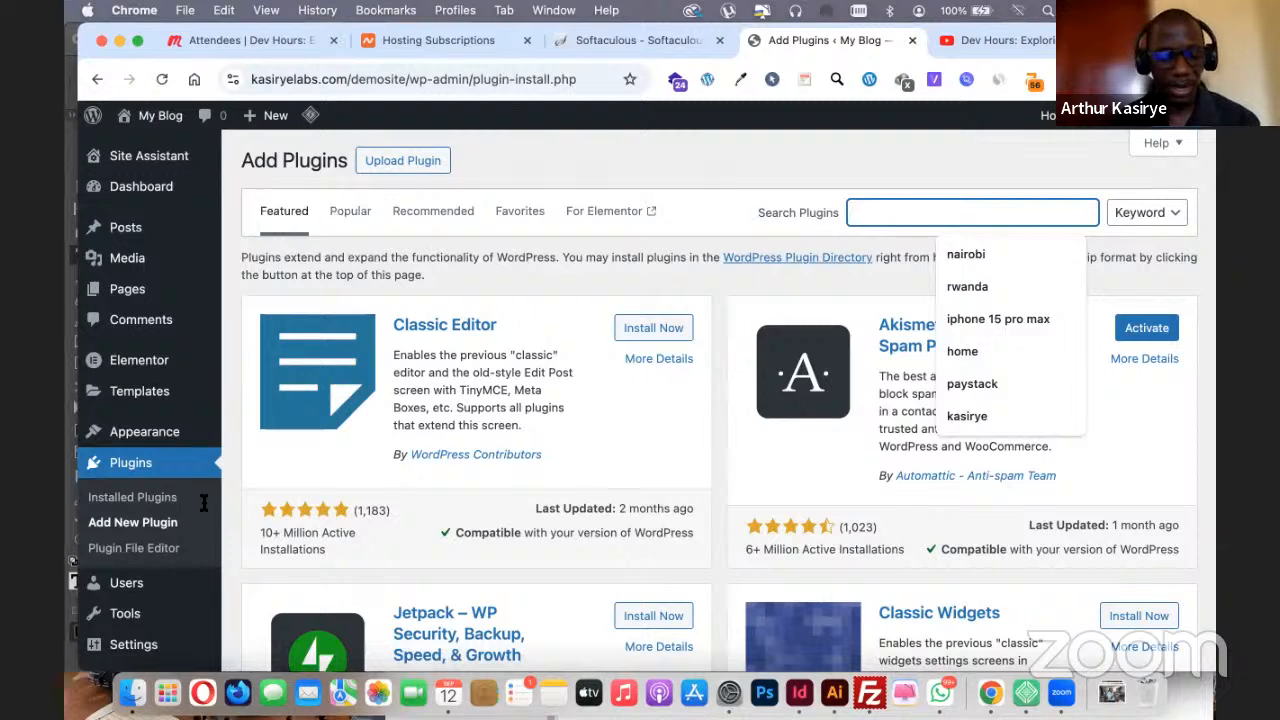
text(acf)
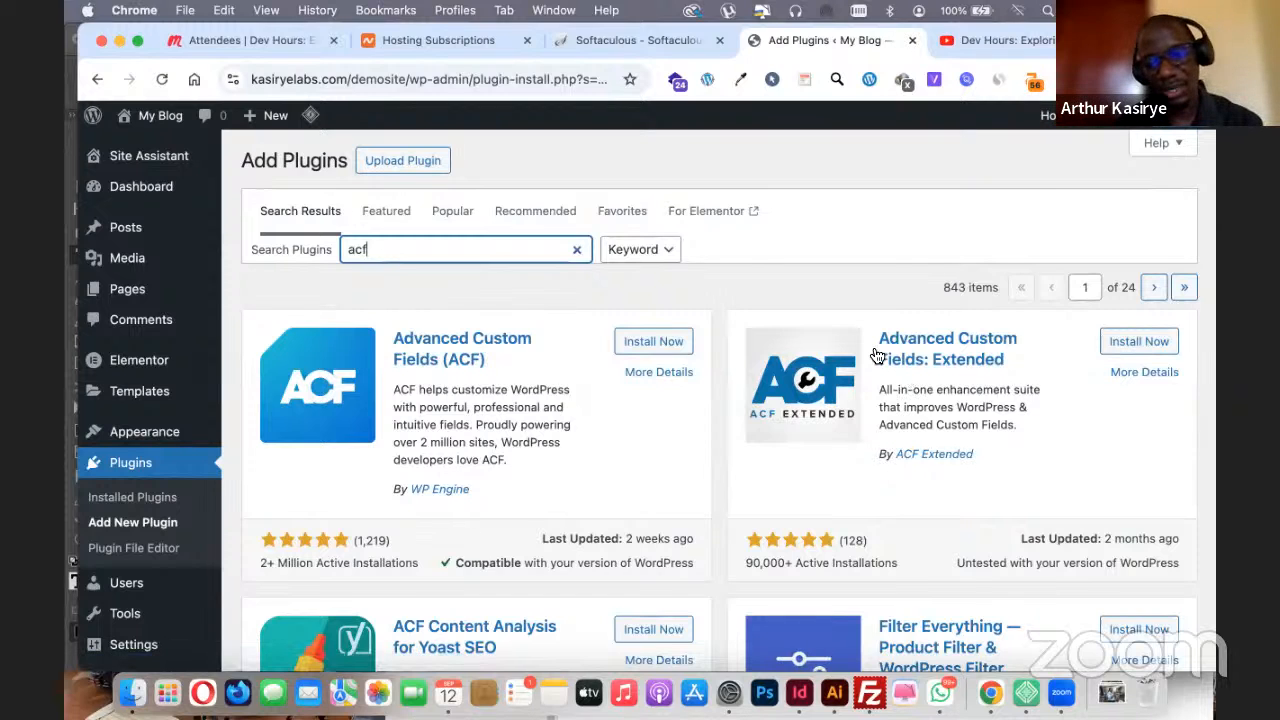
click(684, 344)
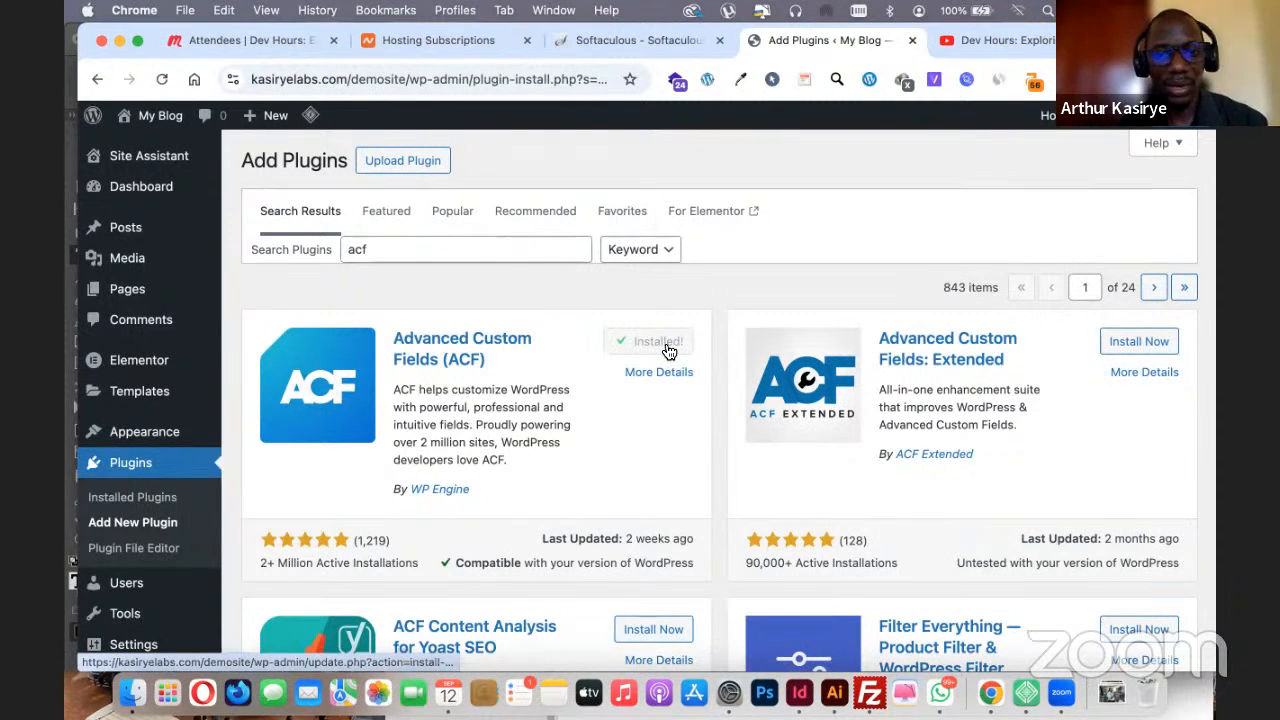
click(665, 345)
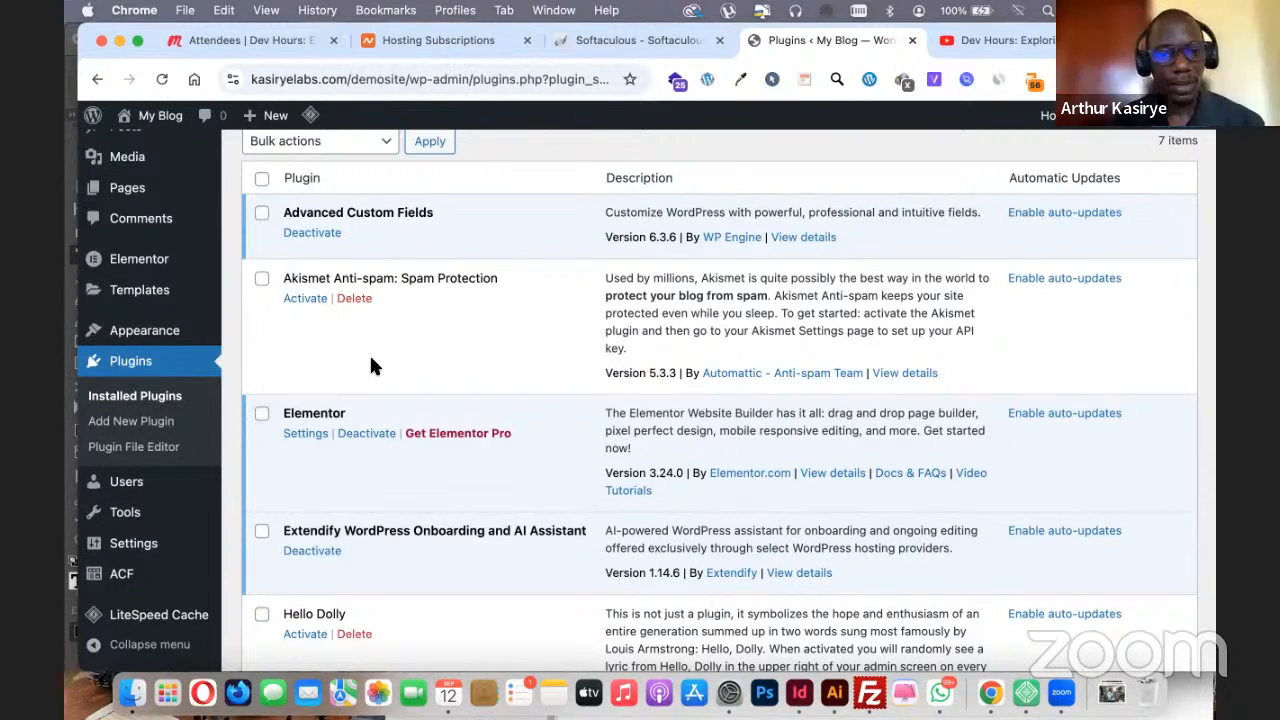
Open the plugin upload form on the demo site and the Elementor account website in a new browser tab
scroll(367, 362, up, 1)
scroll(367, 370, up, 1)
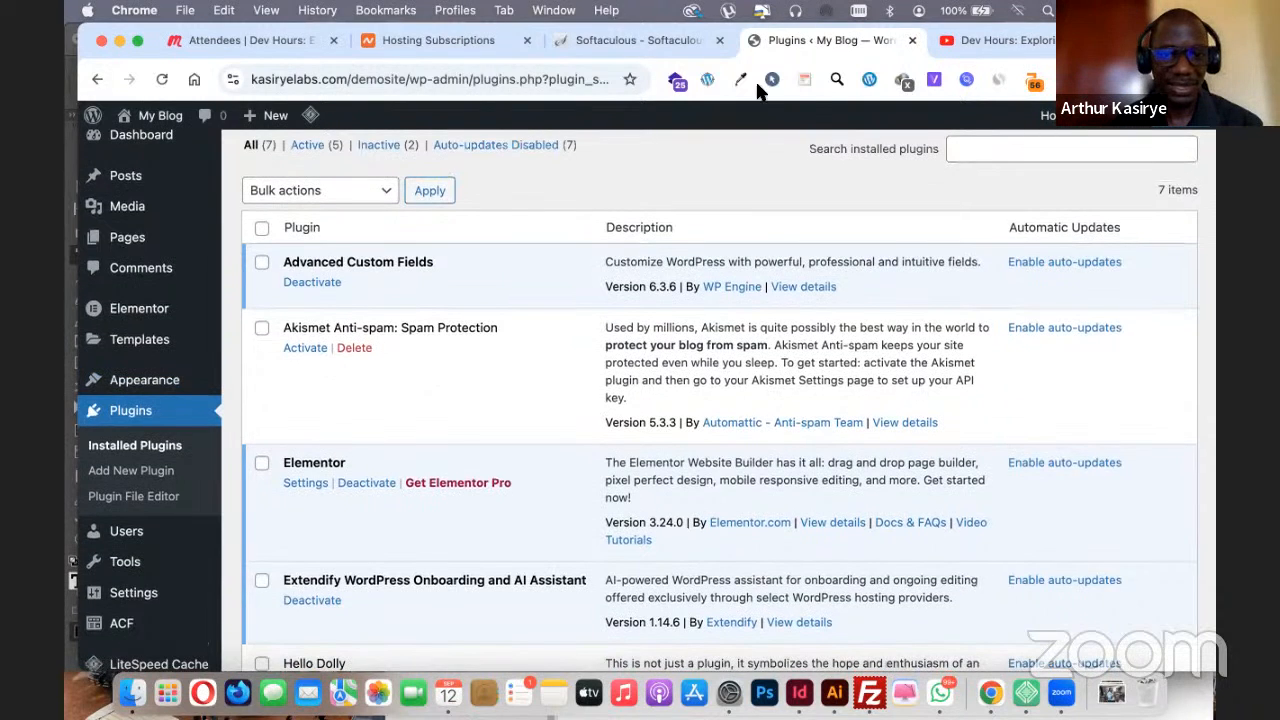
click(170, 478)
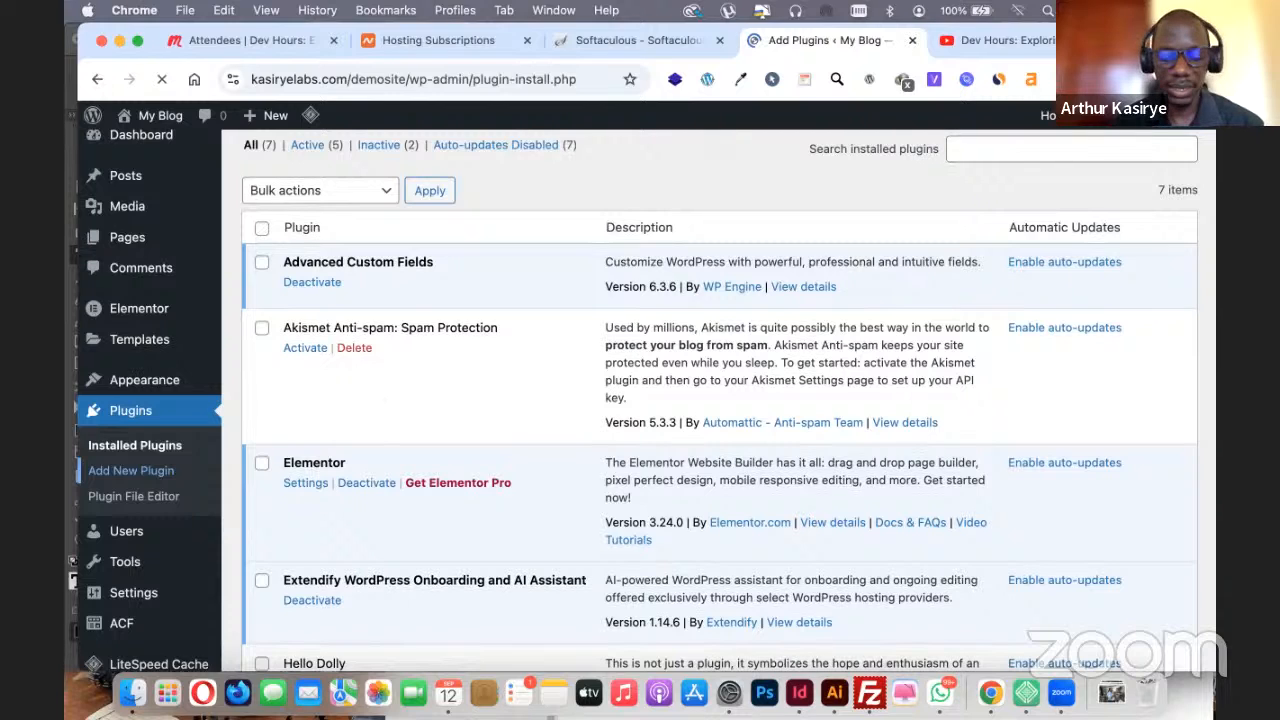
key(super+t)
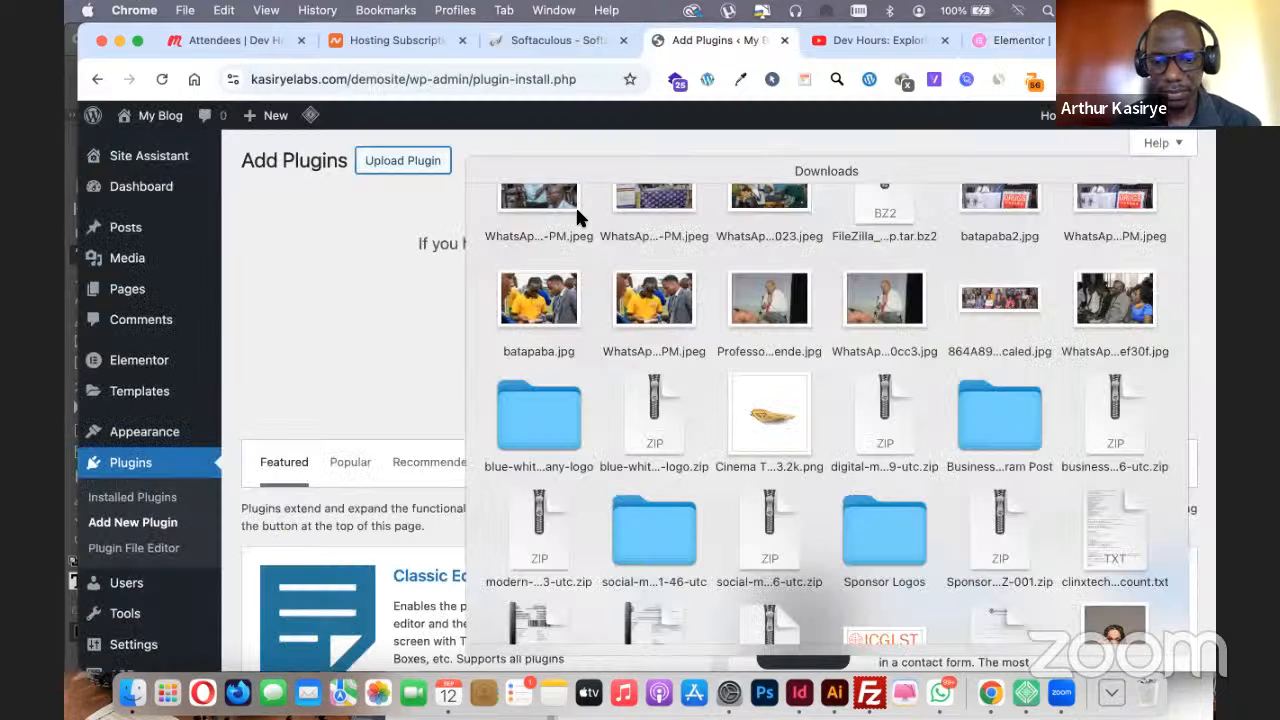
Look through the Downloads folder for an Elementor Pro plugin archive
scroll(785, 481, down, 2)
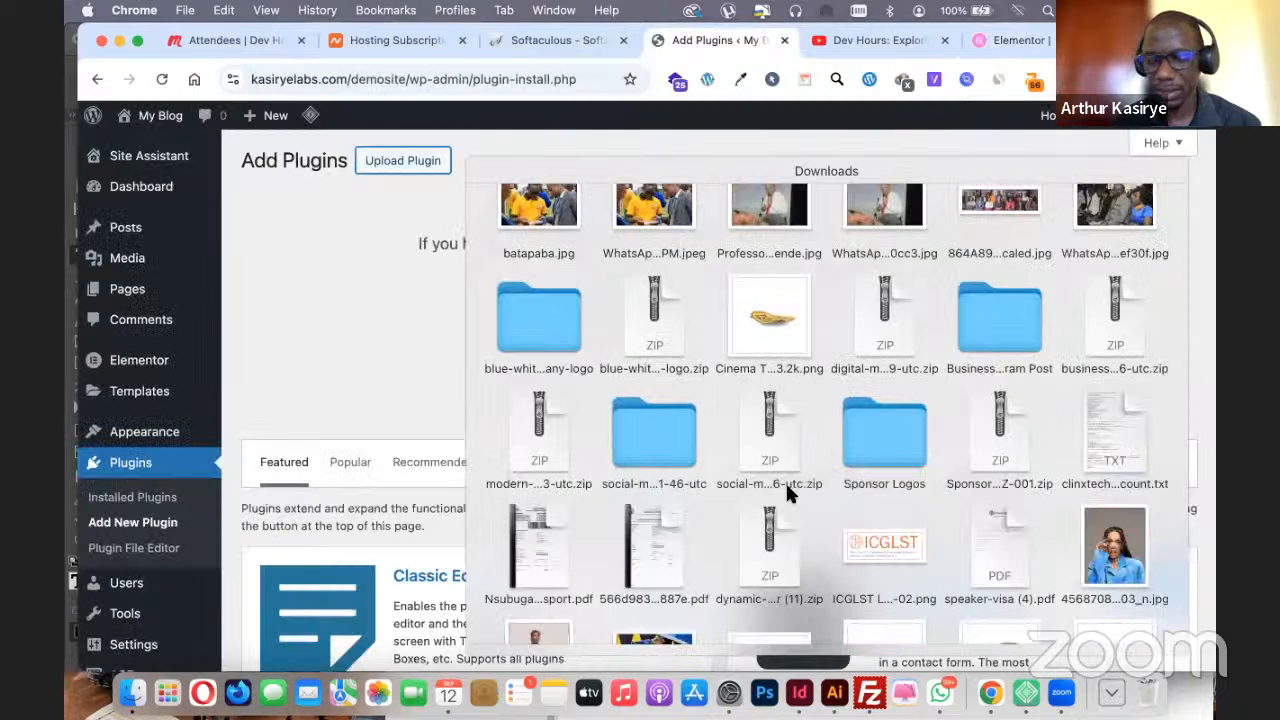
scroll(785, 480, down, 1)
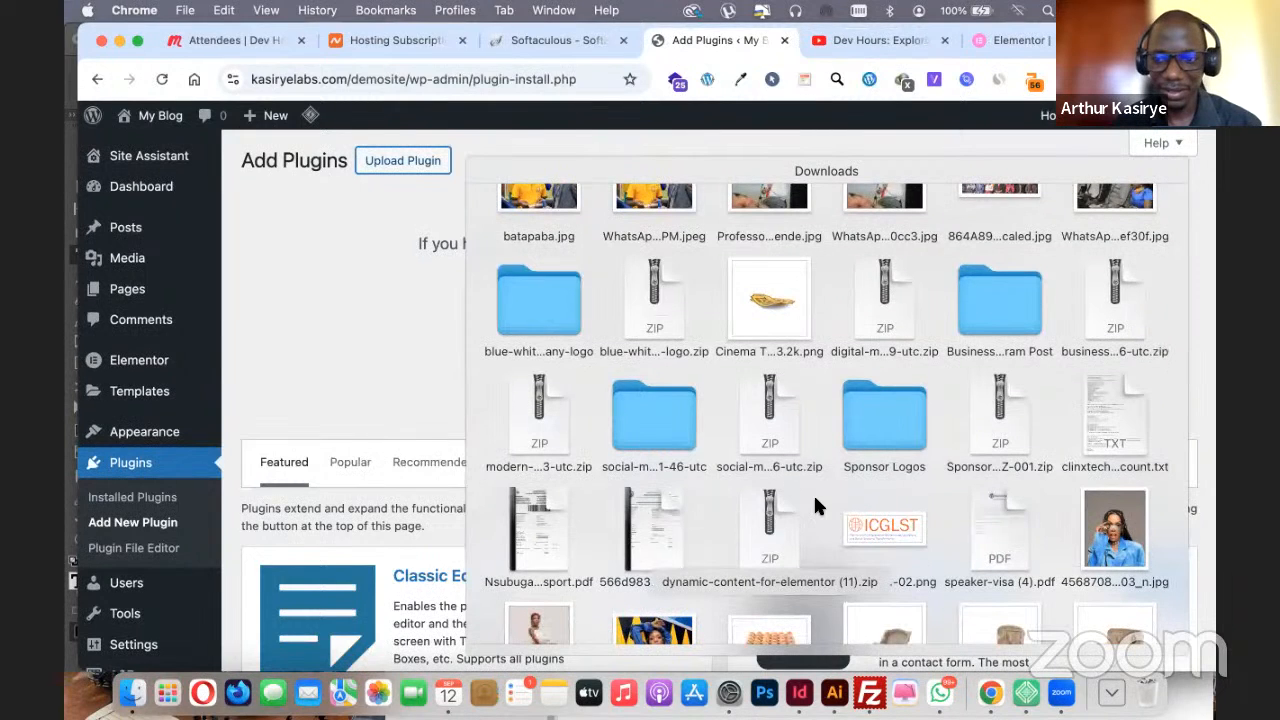
scroll(813, 493, down, 8)
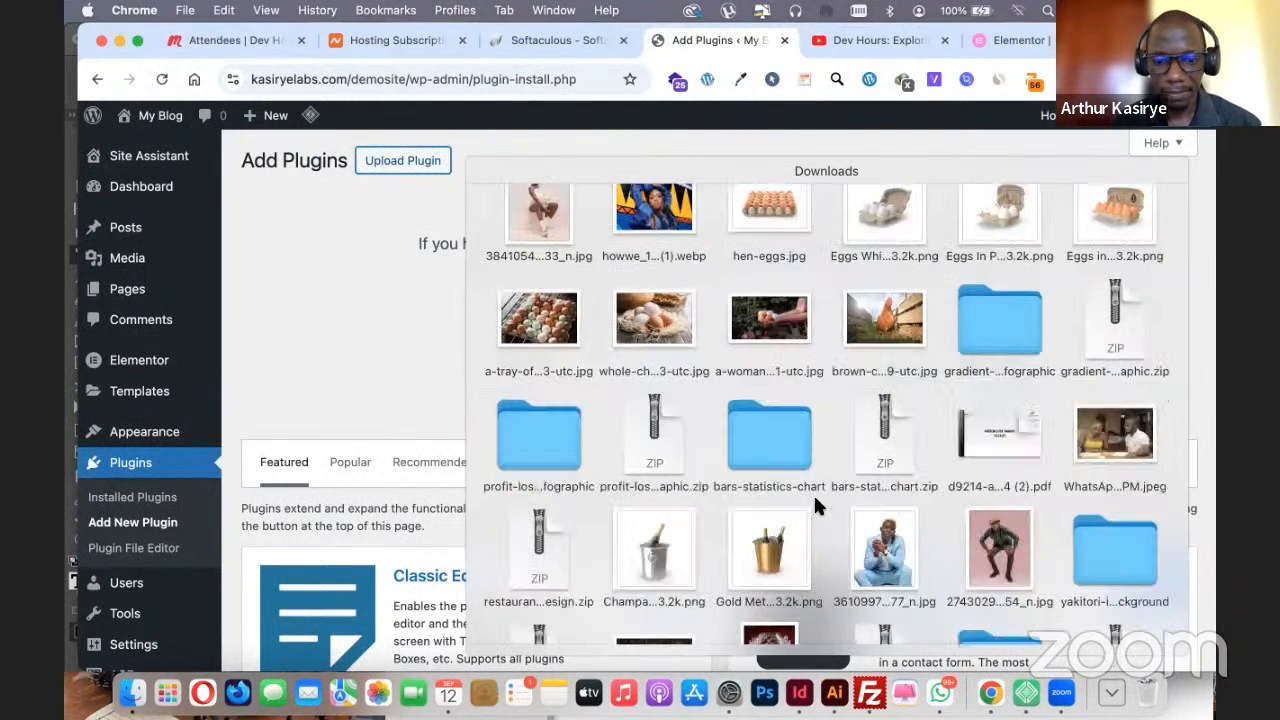
scroll(759, 495, down, 3)
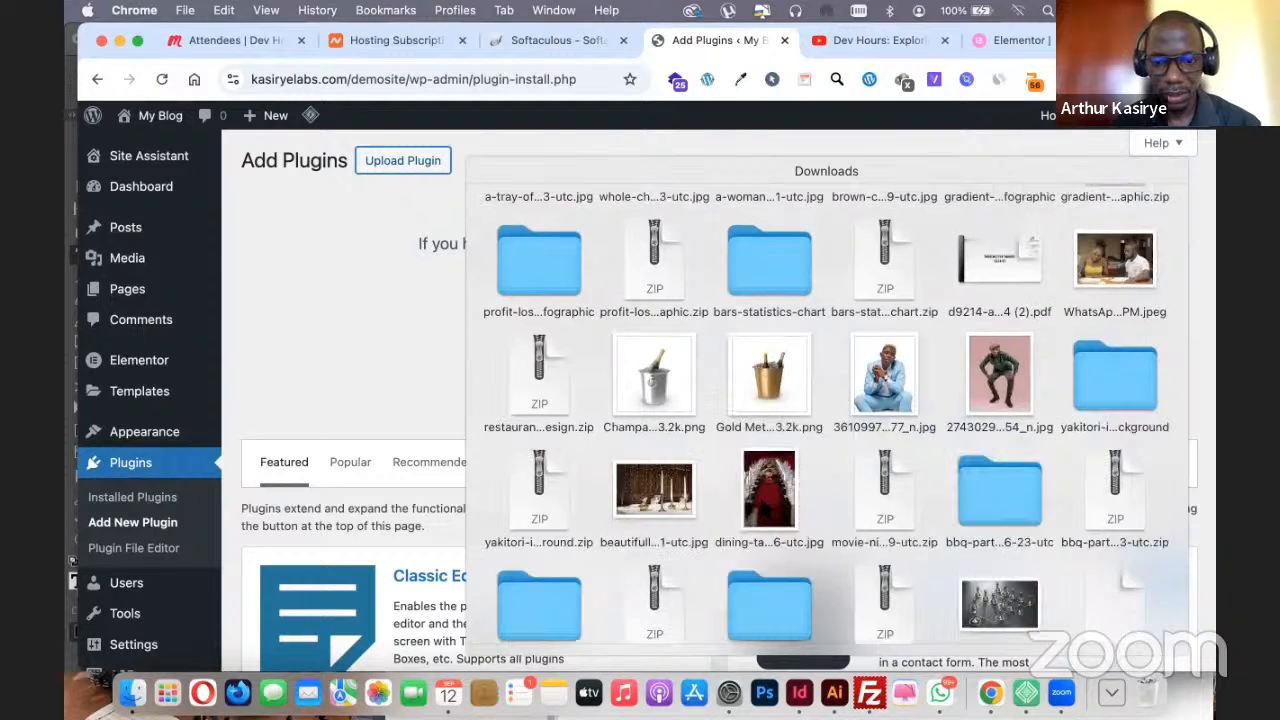
scroll(760, 505, down, 3)
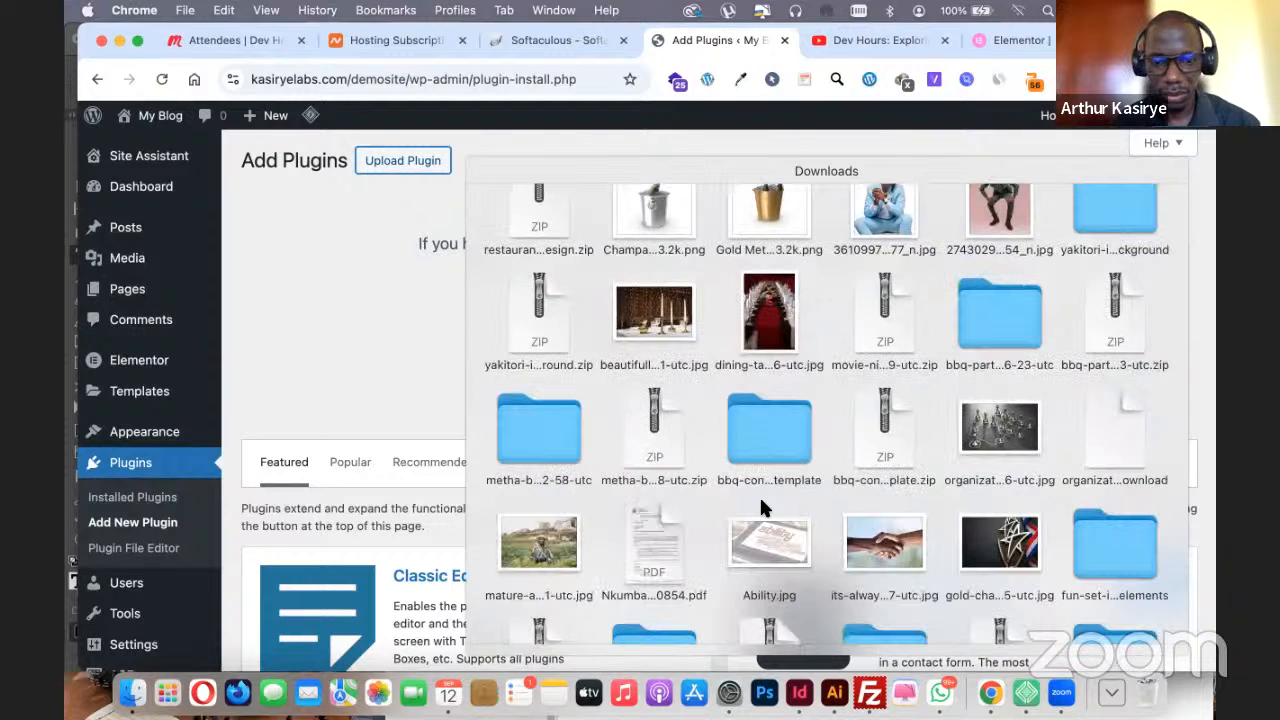
scroll(668, 508, down, 4)
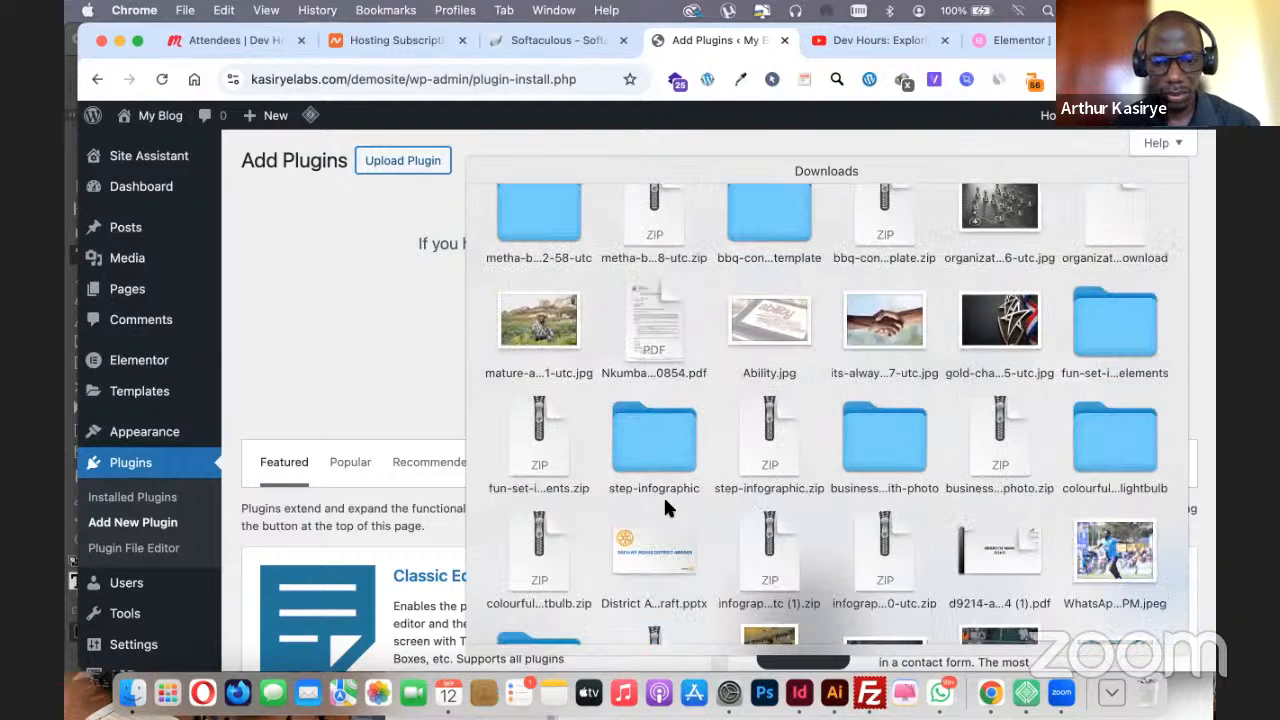
scroll(665, 508, down, 10)
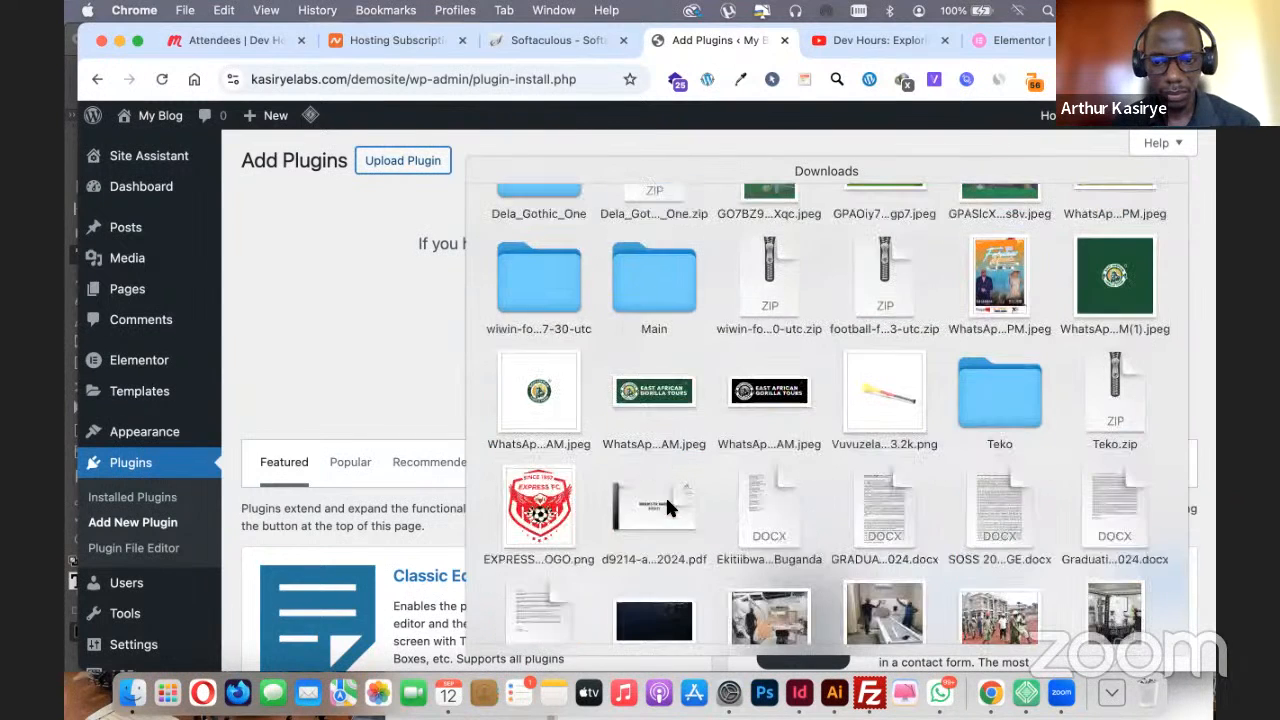
scroll(871, 400, down, 15)
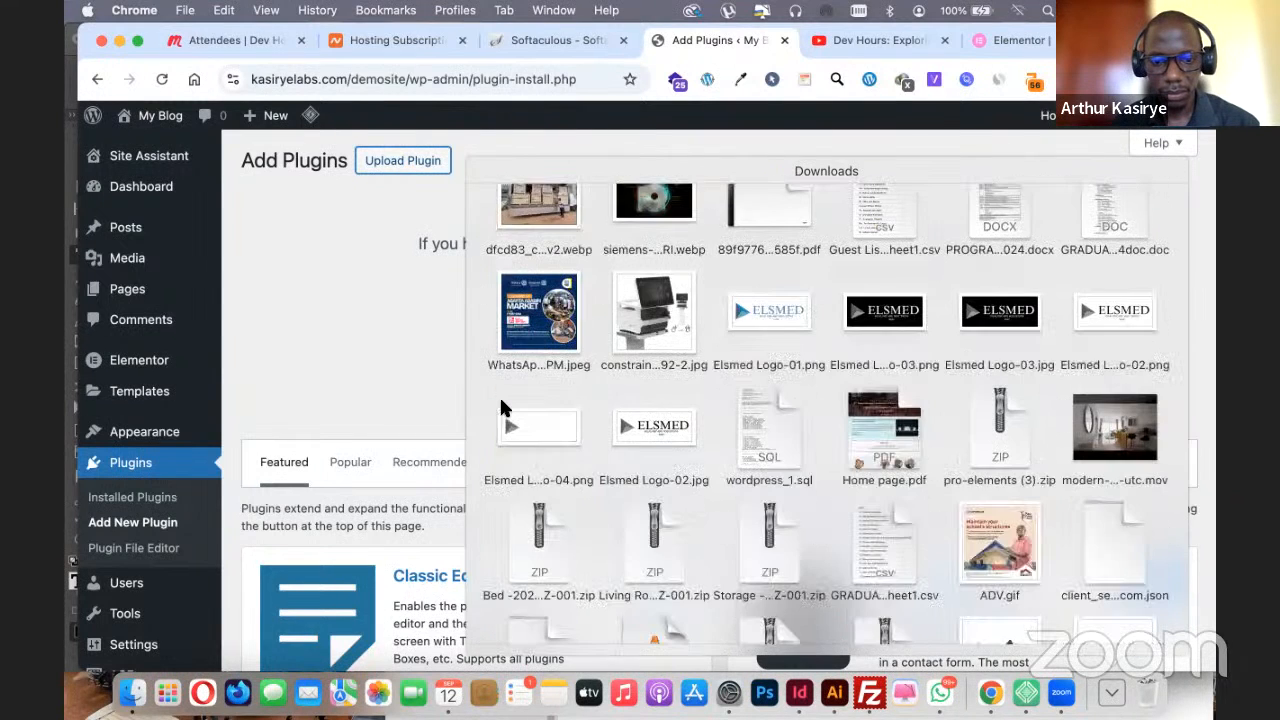
scroll(502, 402, down, 3)
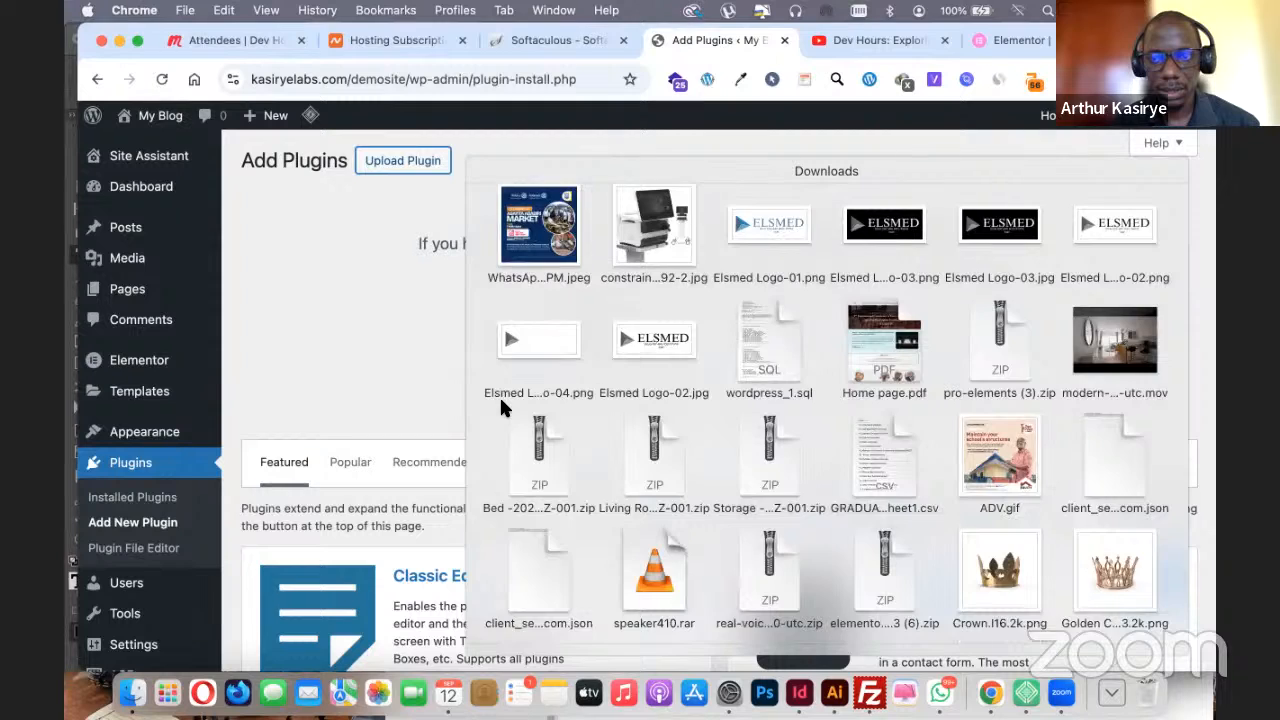
key(Escape)
Download Elementor Pro - Advanced from the Elementor account and install elementor-pro-3.24.0.zip on the WordPress demo site
click(1018, 41)
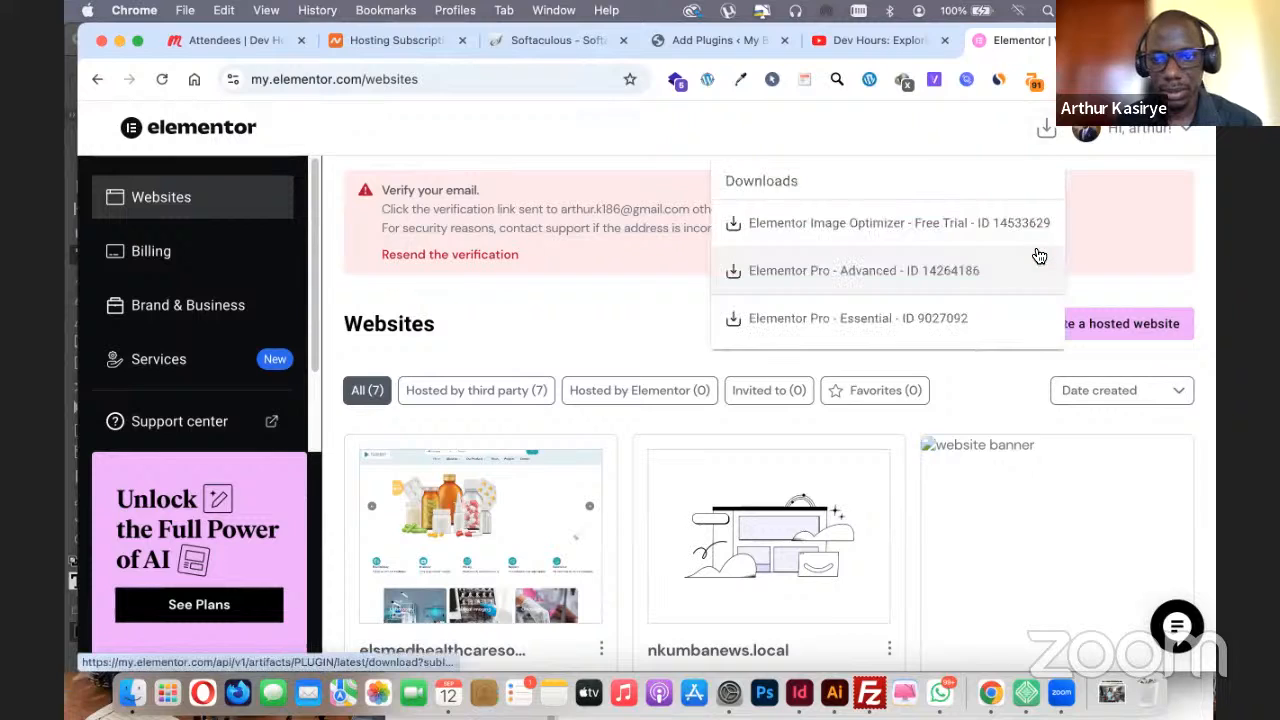
click(908, 275)
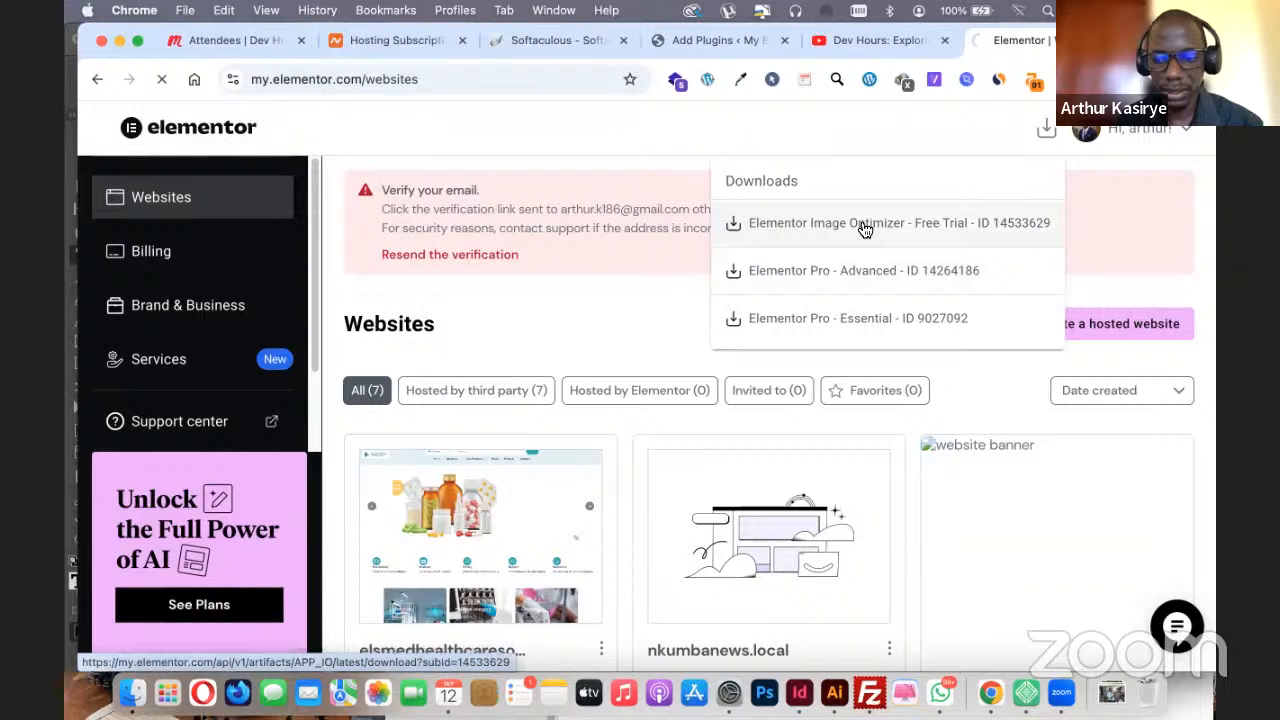
key(ctrl+shift+Tab)
key(ctrl+shift+Tab)
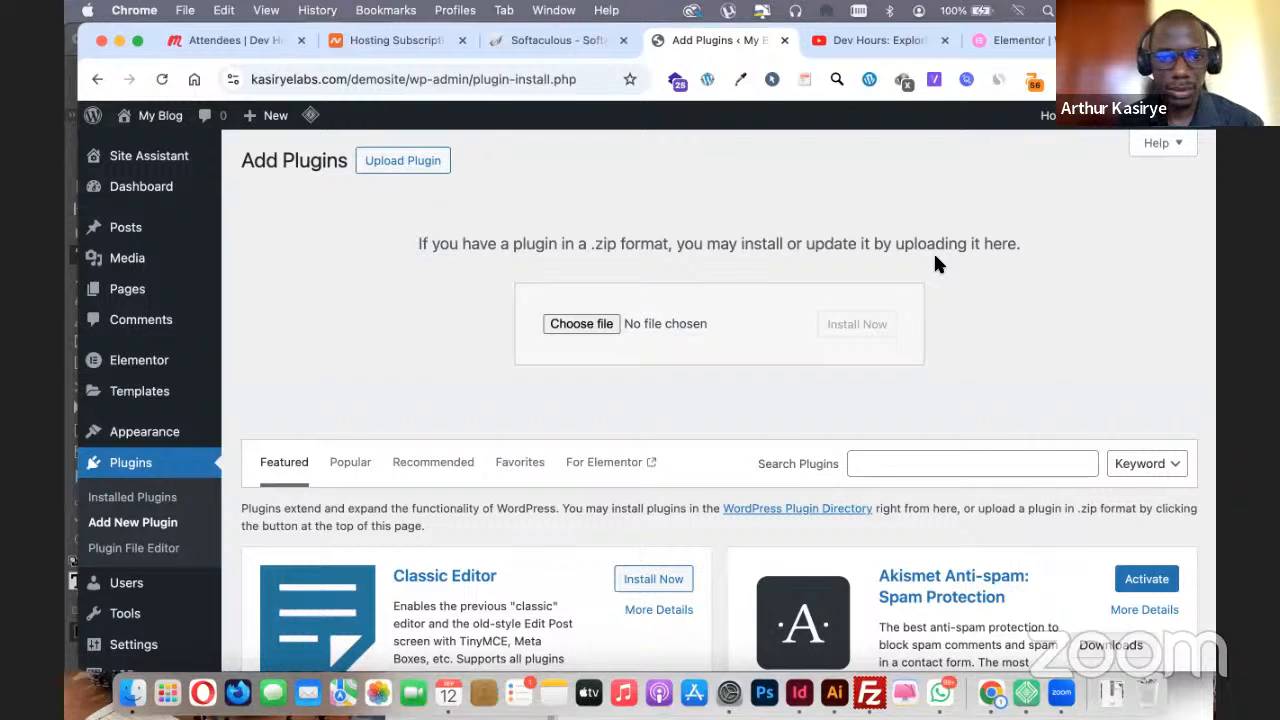
drag(1113, 692, 581, 323)
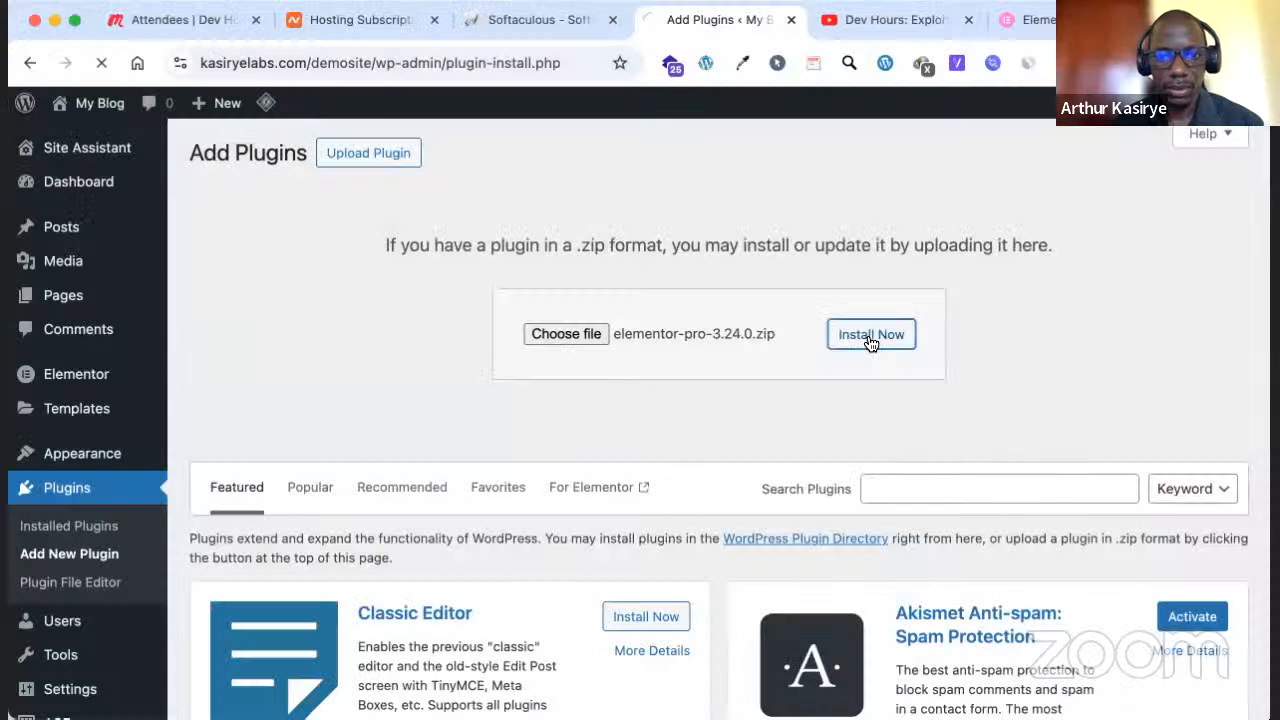
click(871, 342)
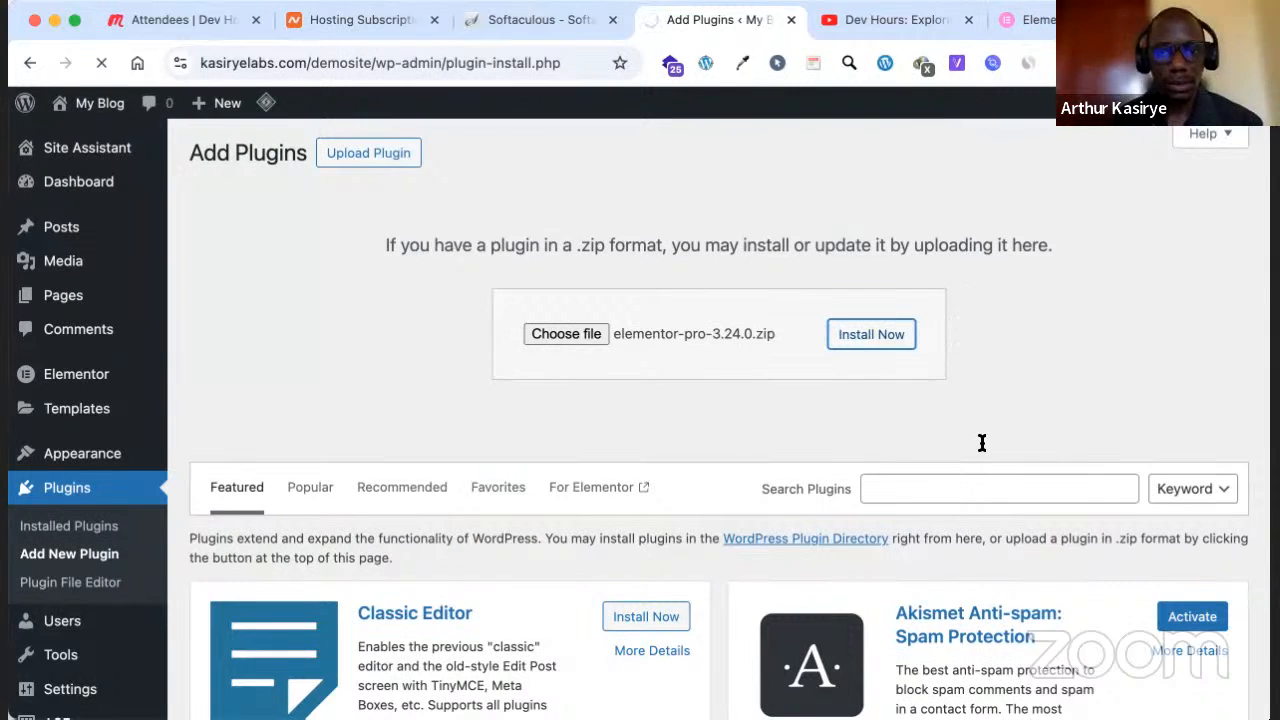
Open the Elementor Pro - Advanced subscription details for the first website listed in the Elementor account
click(1045, 28)
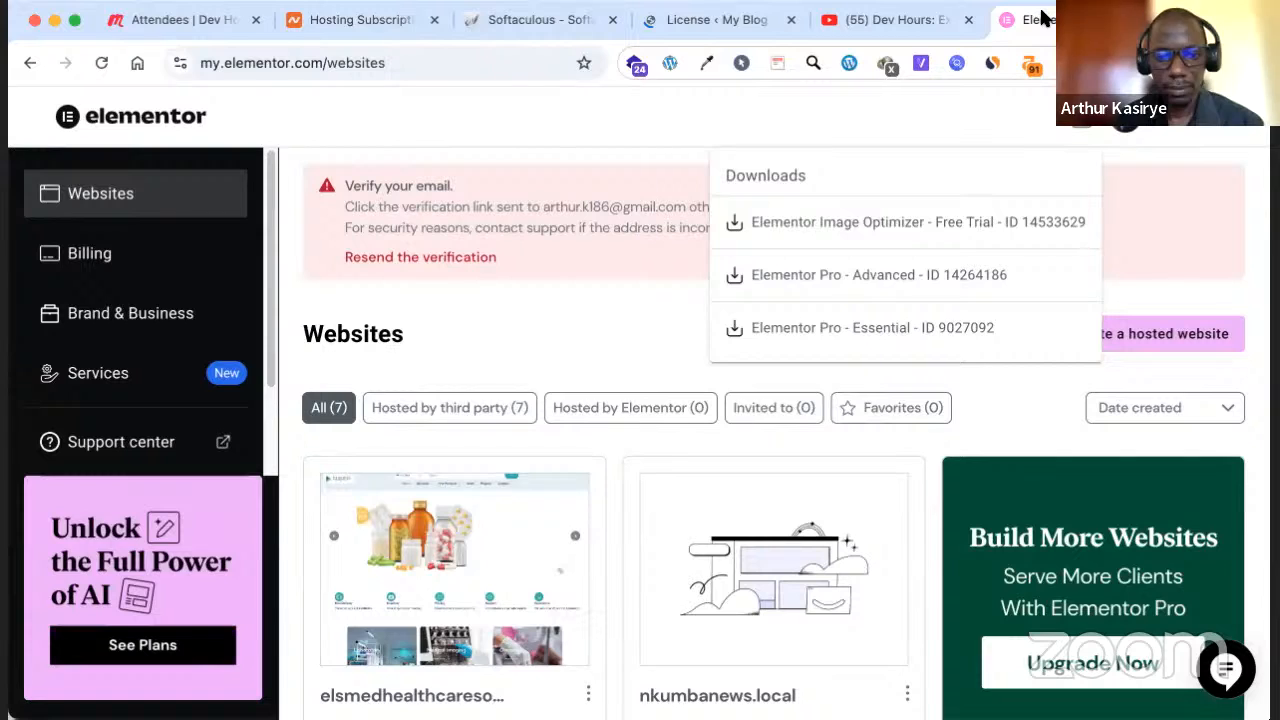
scroll(958, 448, down, 2)
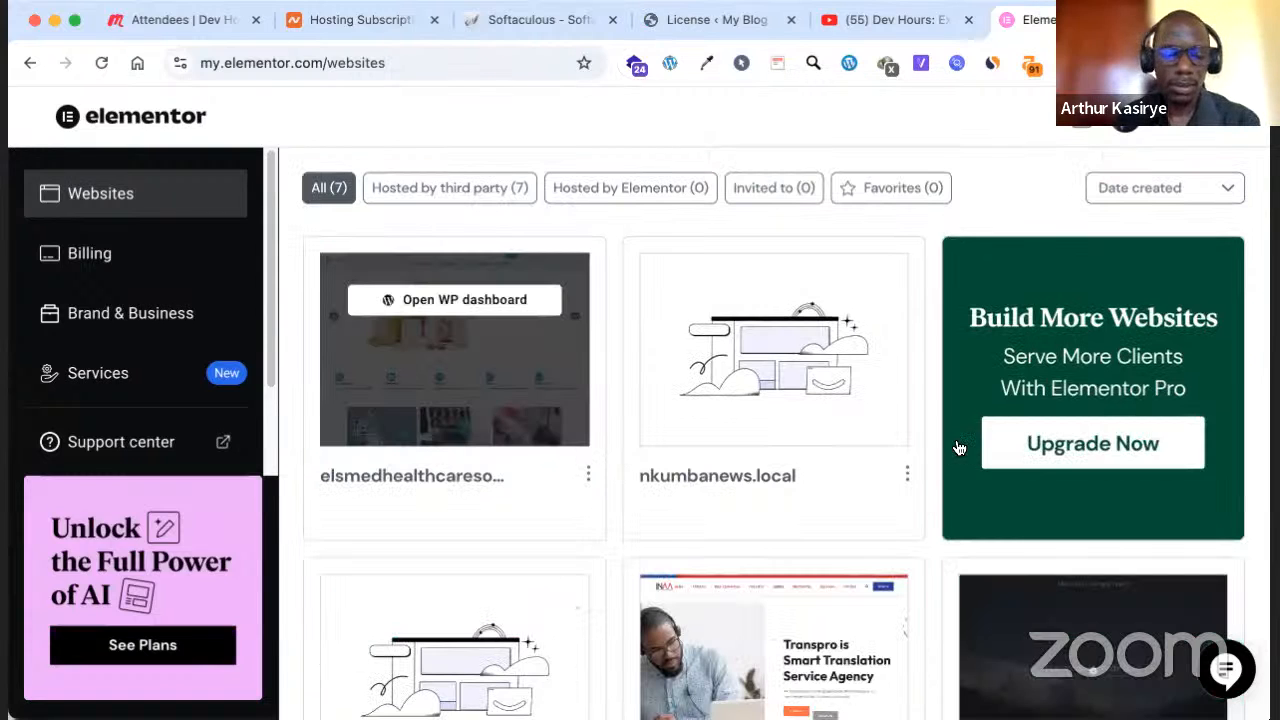
click(587, 480)
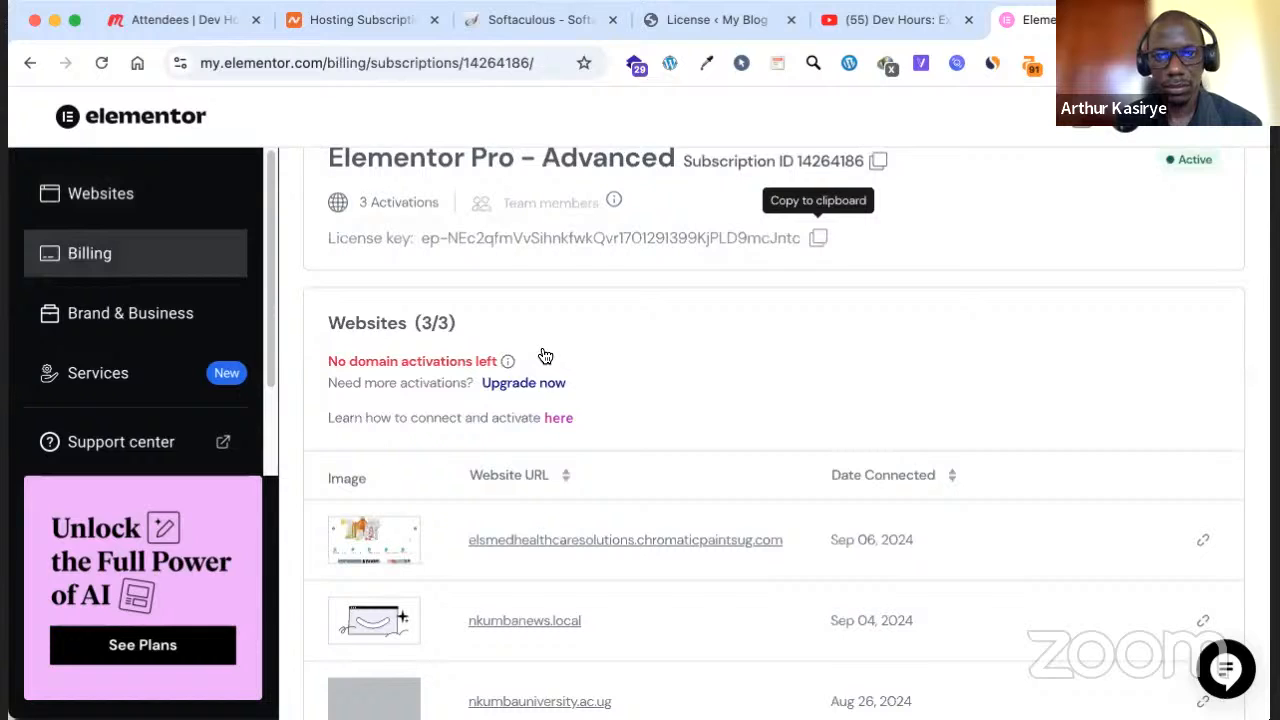
Deactivate the first listed website on the Elementor Pro subscription and try to connect and activate the license on the demo site
click(1213, 575)
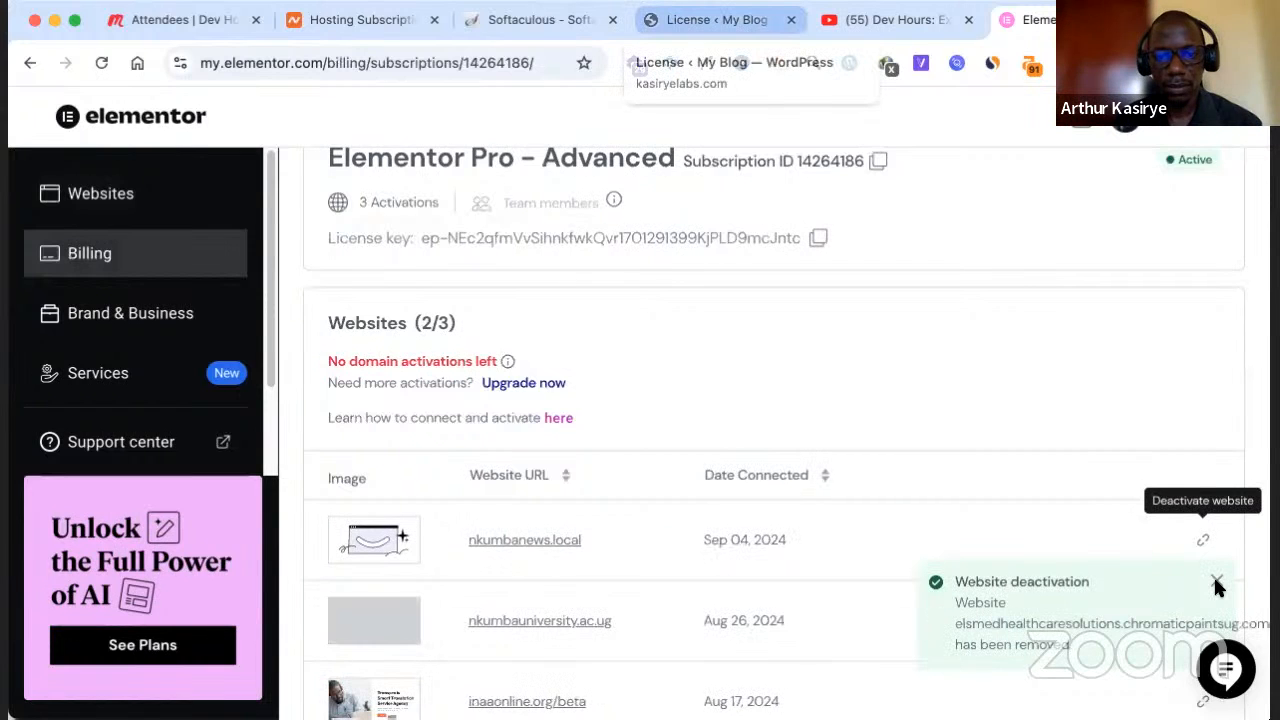
click(769, 30)
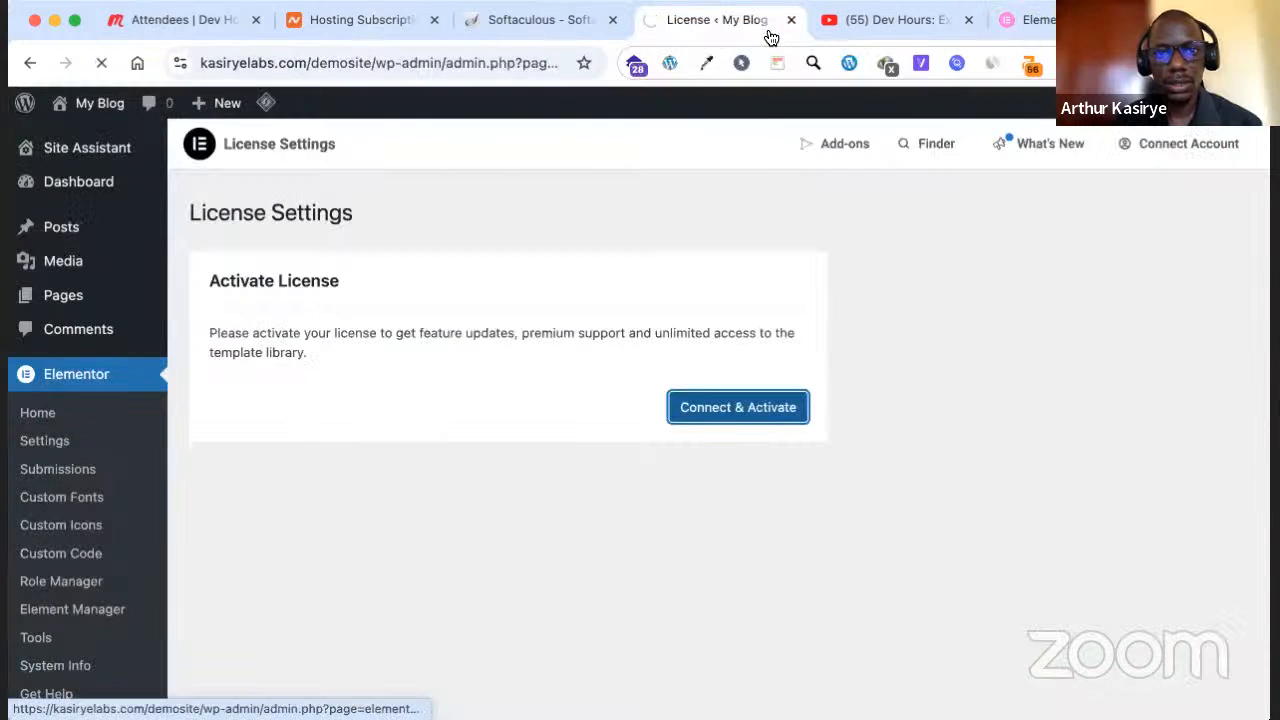
click(757, 406)
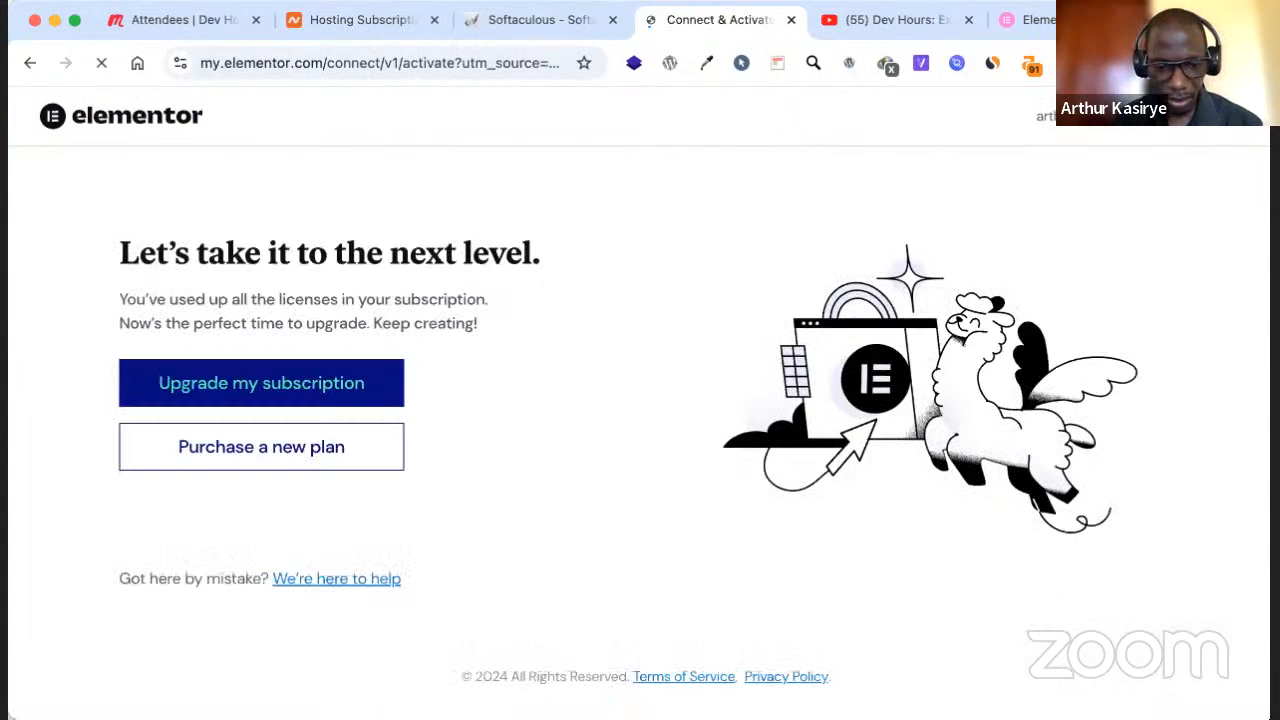
key(super+Left)
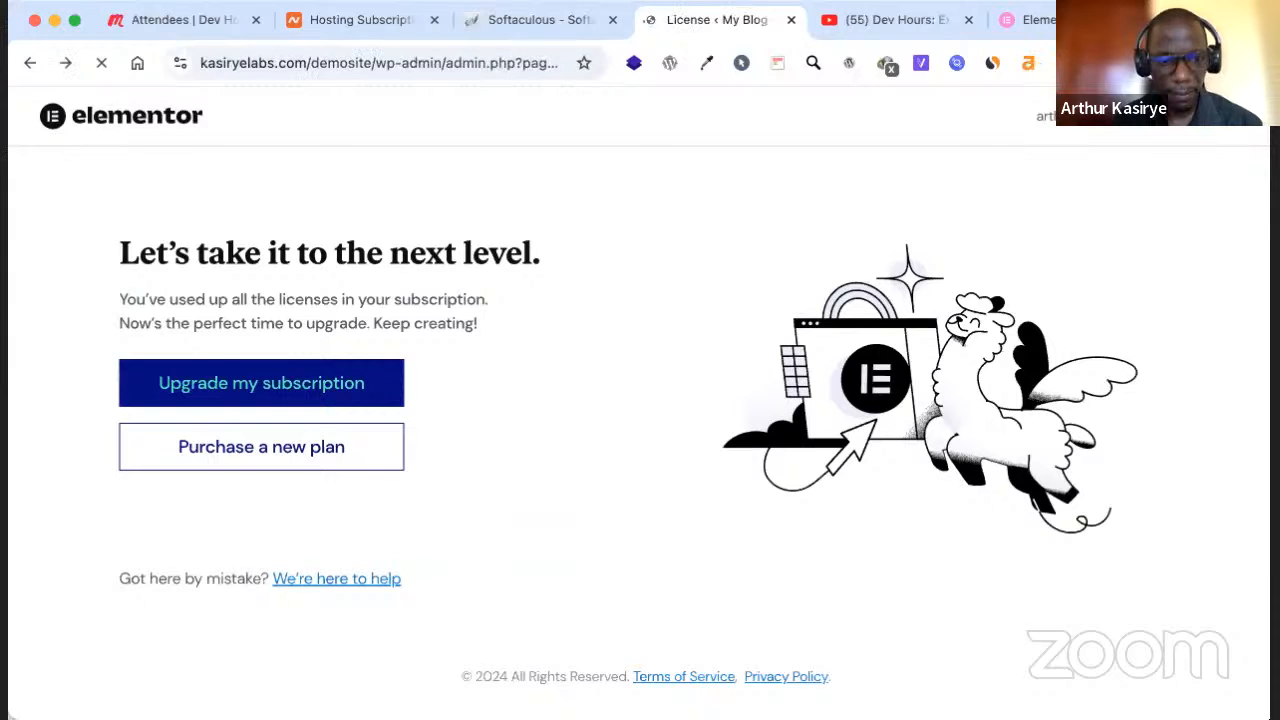
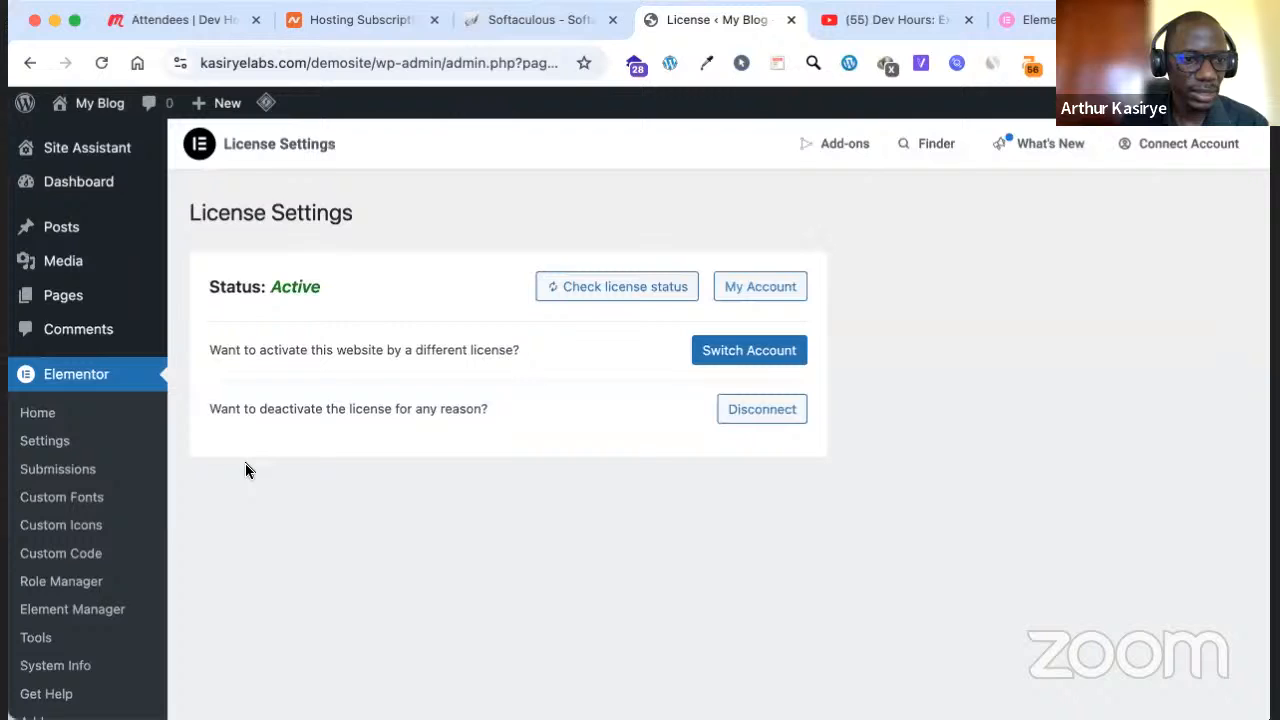
Look through the demo site's Elementor and Templates sections, including the new template form, and open the Theme Builder's site parts overview
scroll(249, 471, down, 5)
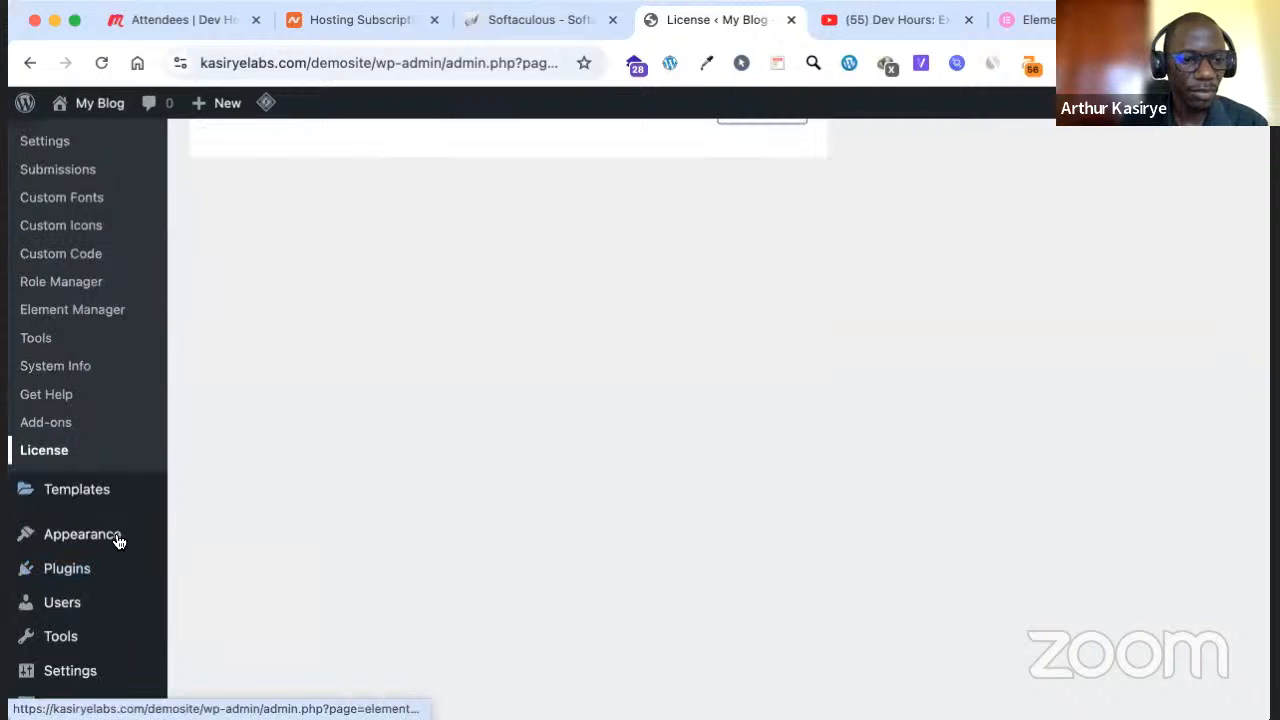
scroll(94, 349, up, 2)
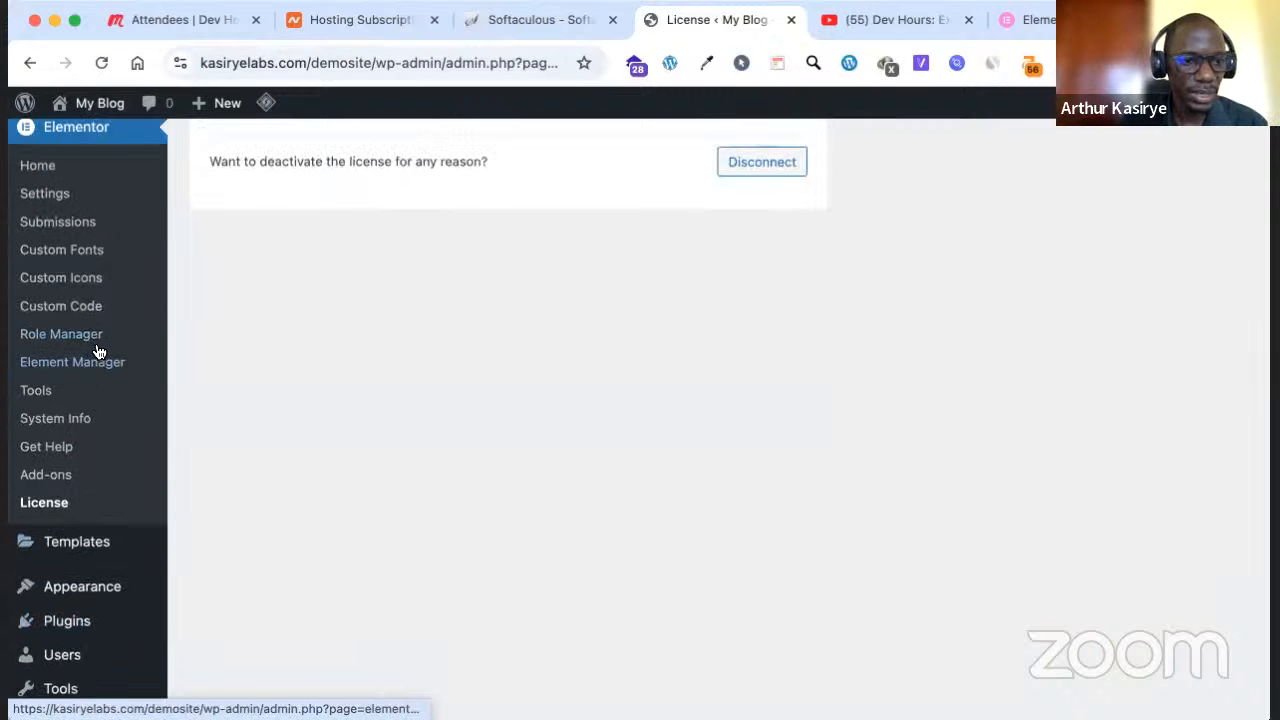
scroll(98, 350, up, 5)
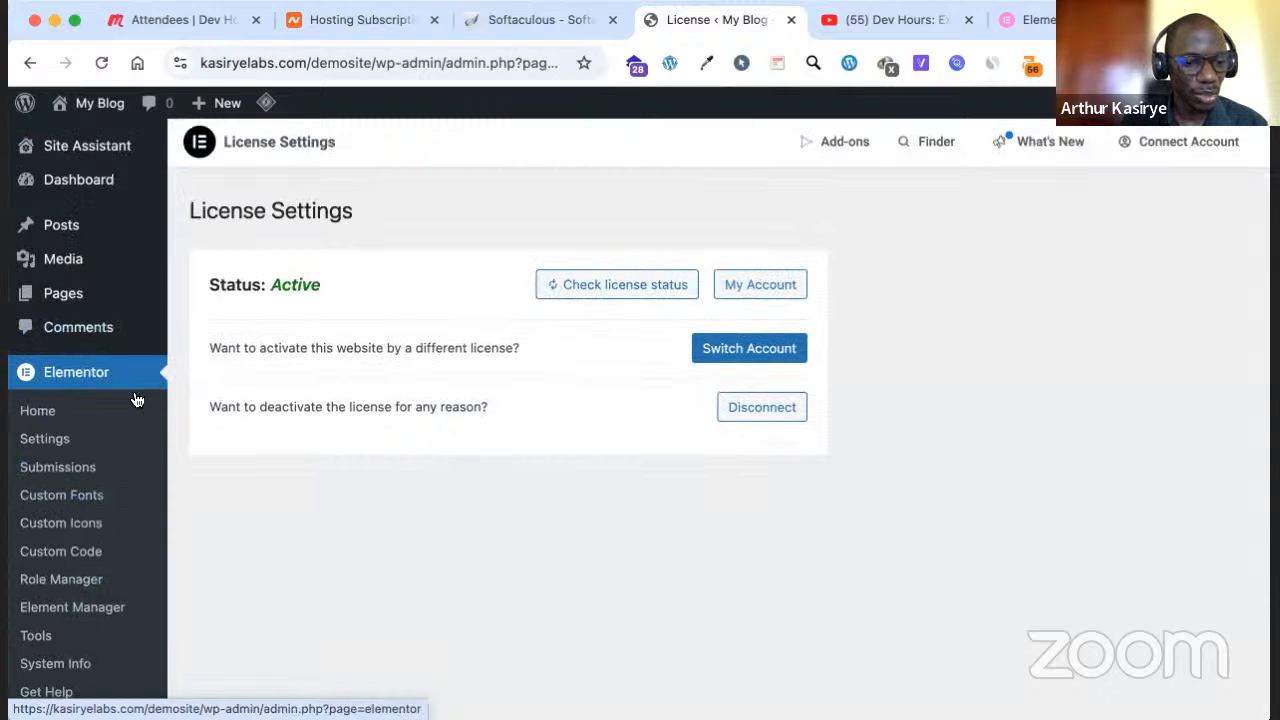
scroll(124, 541, down, 4)
click(118, 611)
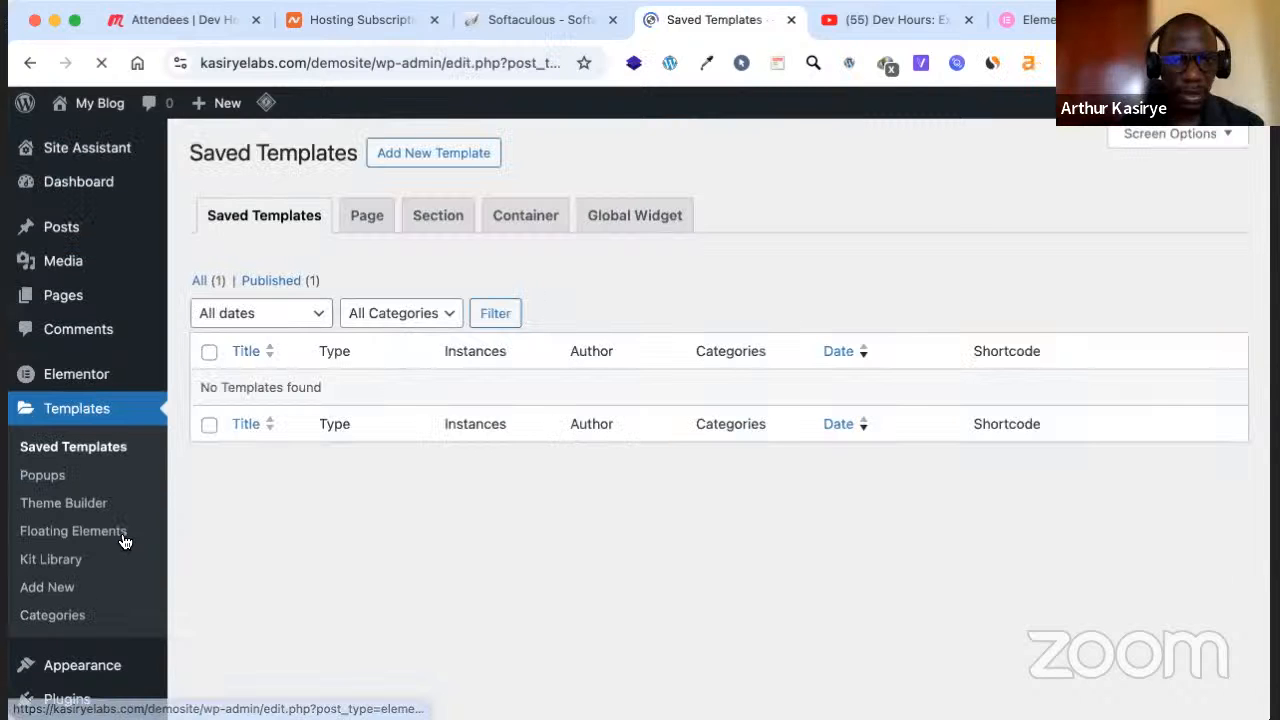
click(107, 588)
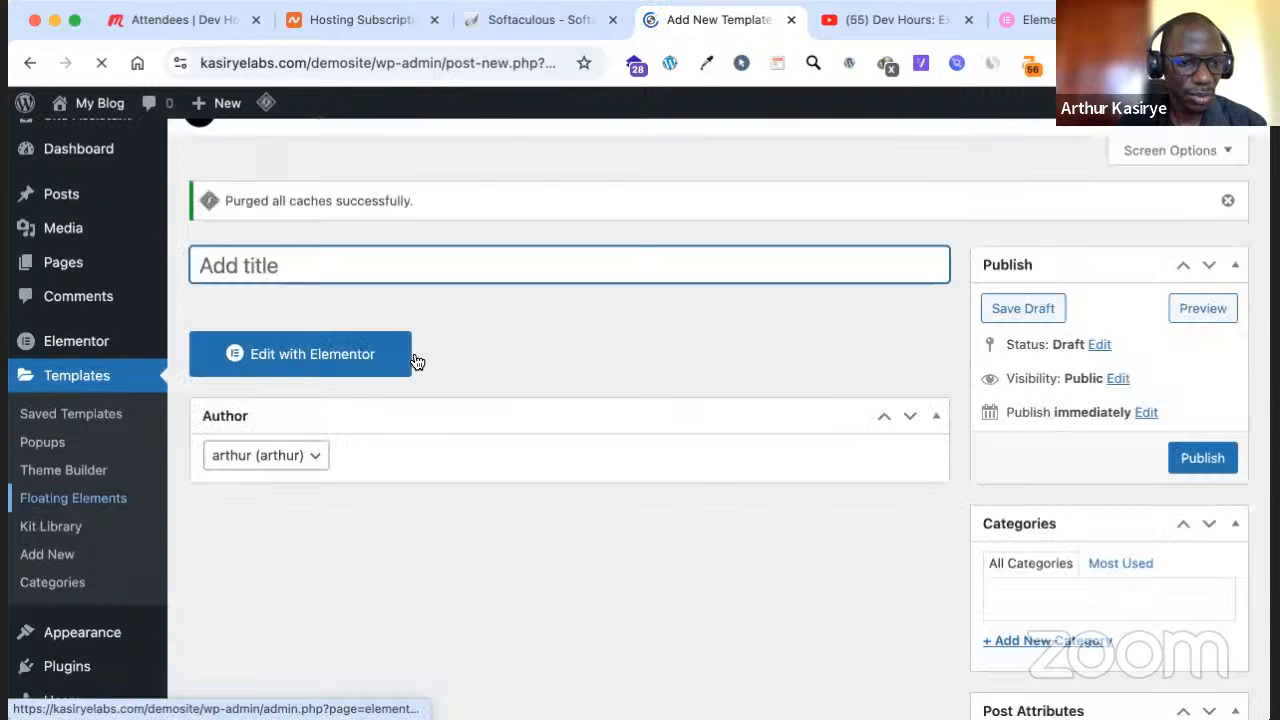
click(66, 479)
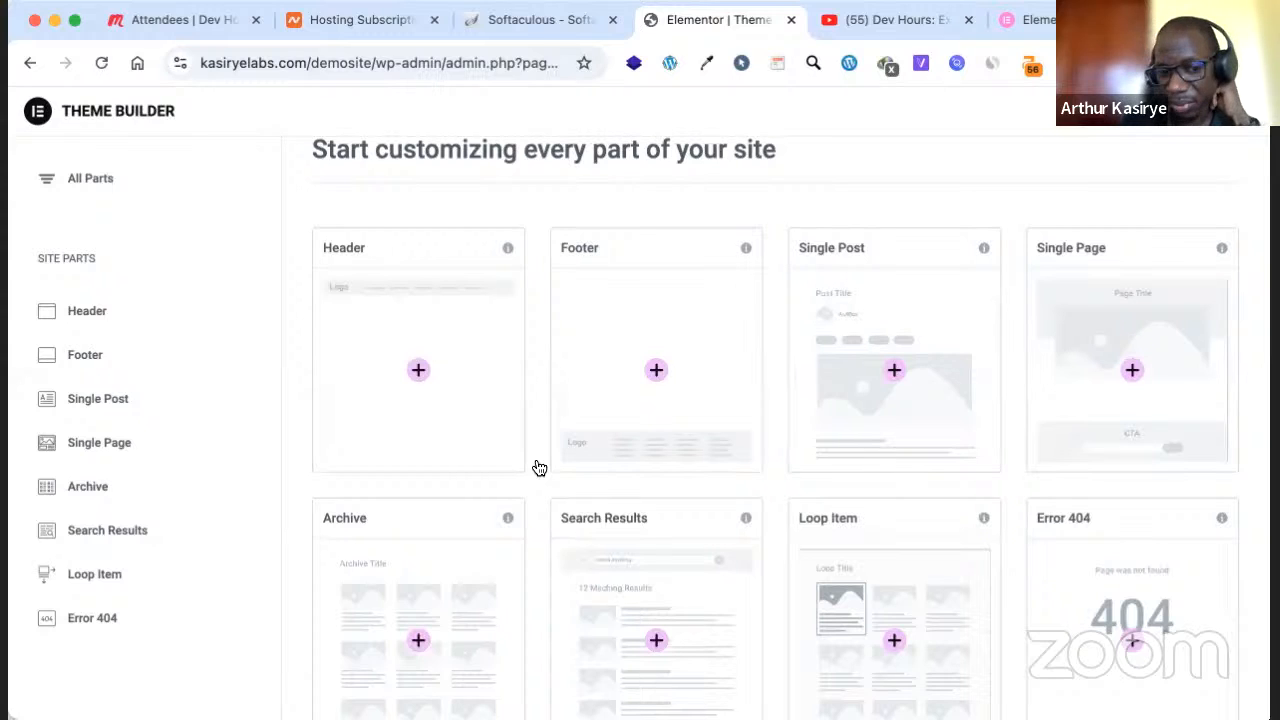
scroll(1069, 311, up, 1)
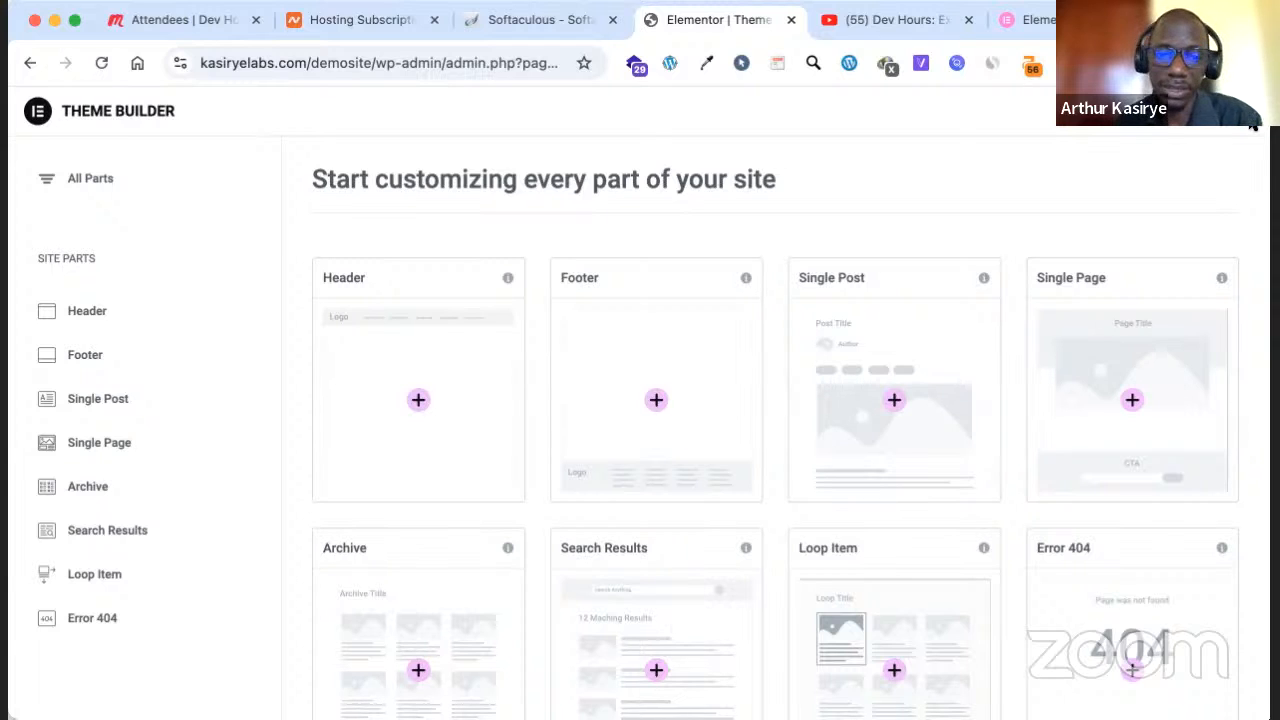
Return to the WordPress dashboard and look over the ACF Field Groups page and its related sections
key(super+r)
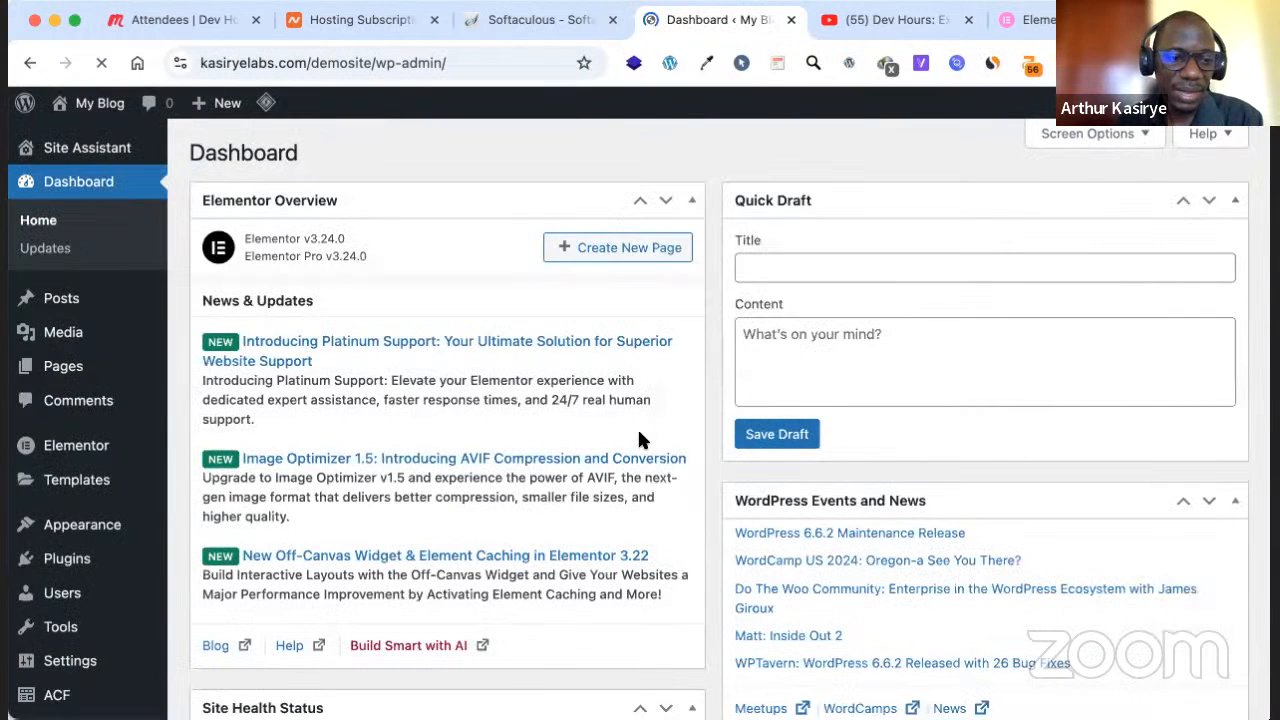
scroll(60, 545, down, 3)
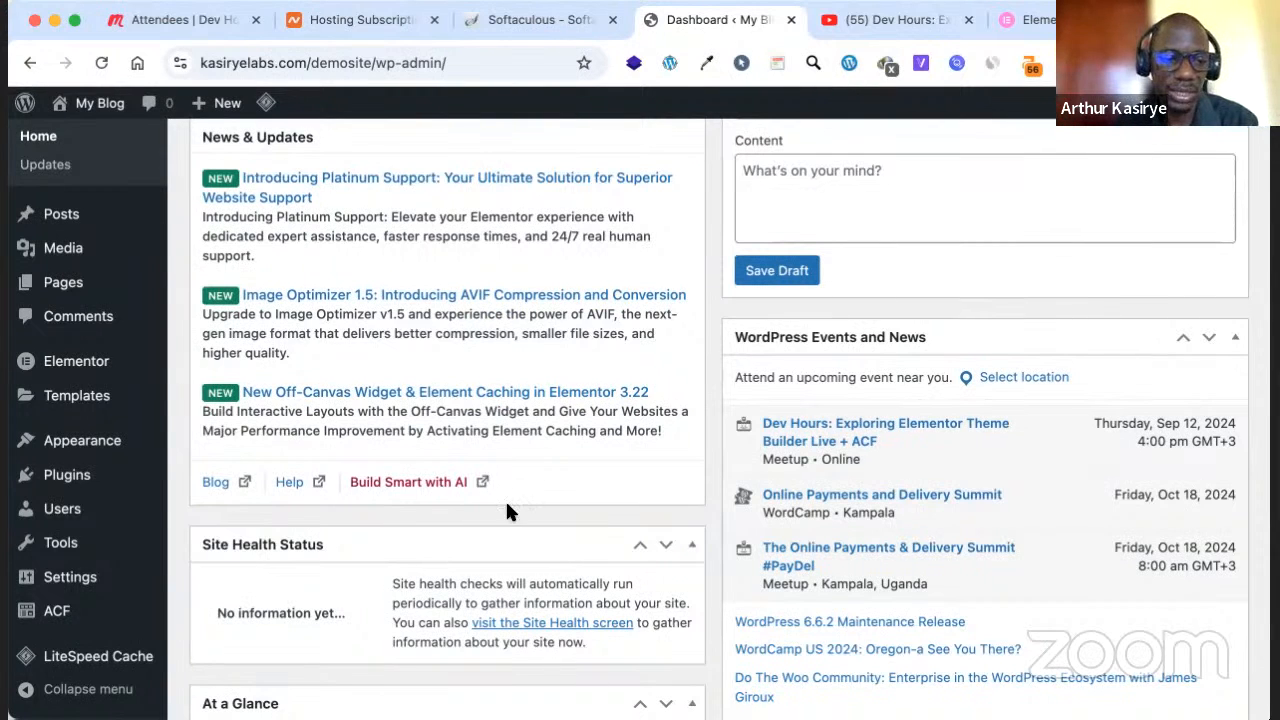
mouse_move(87, 610)
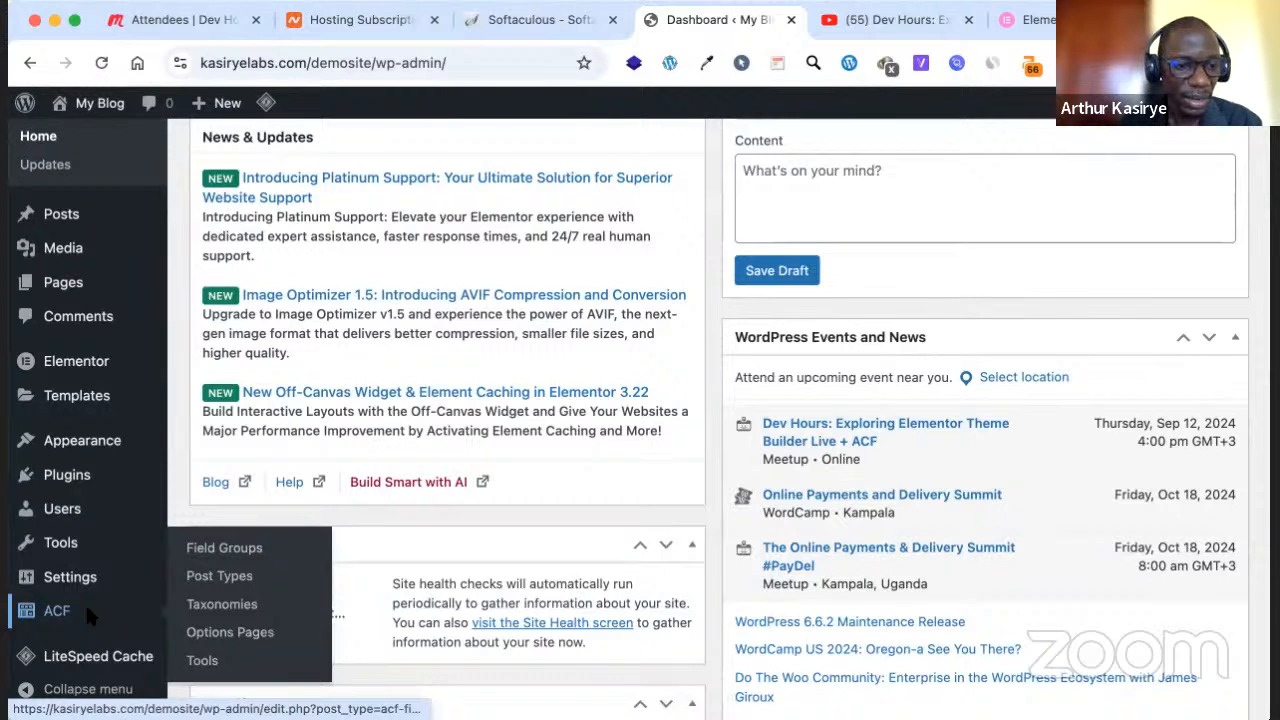
click(88, 610)
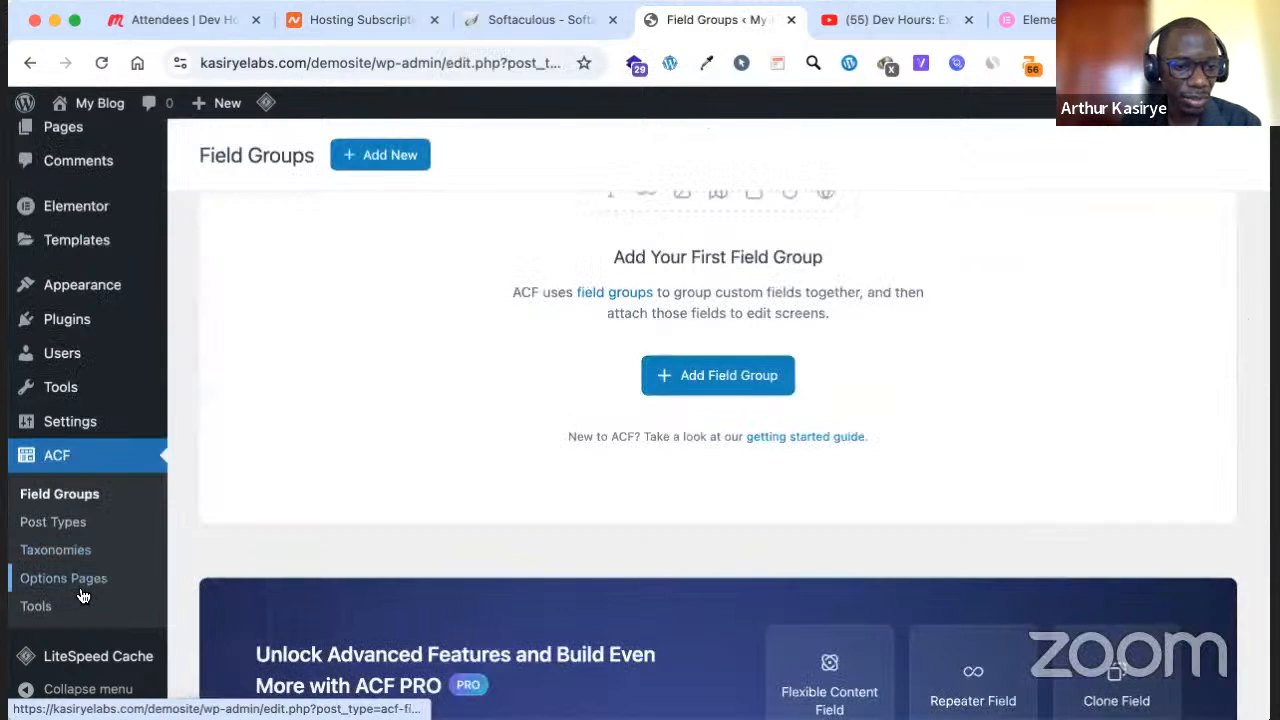
scroll(445, 323, up, 3)
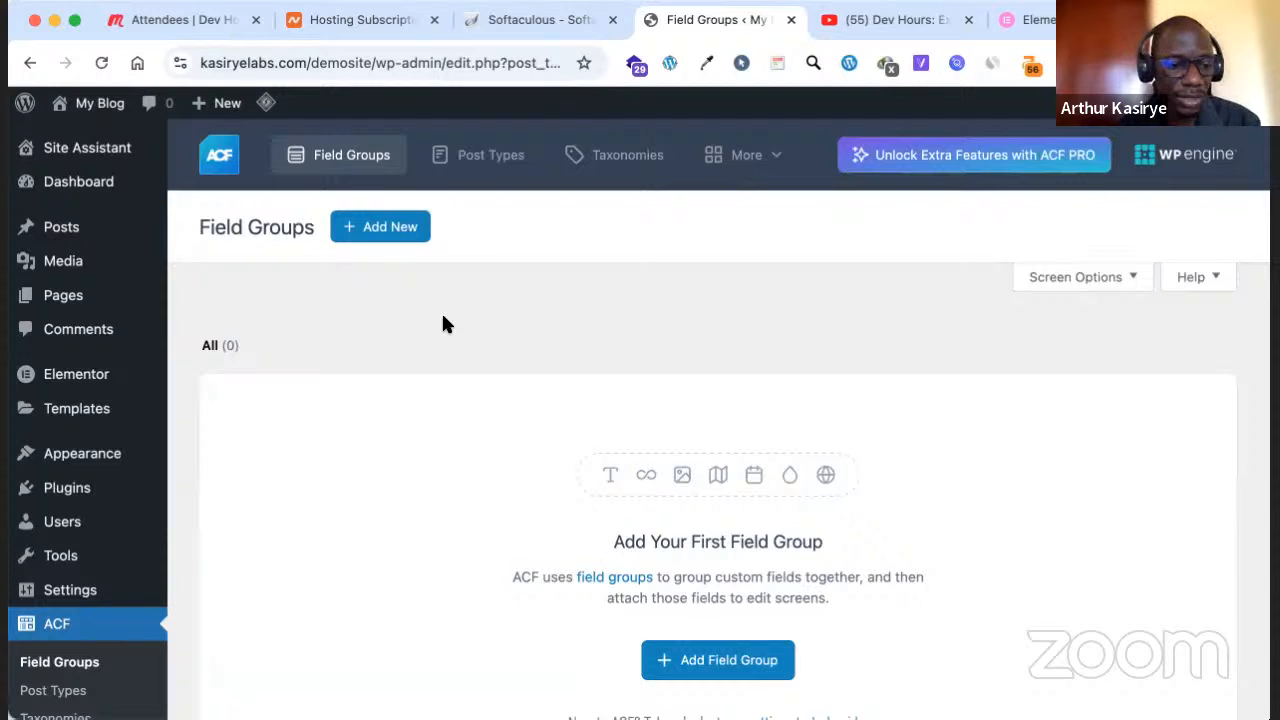
scroll(445, 323, down, 3)
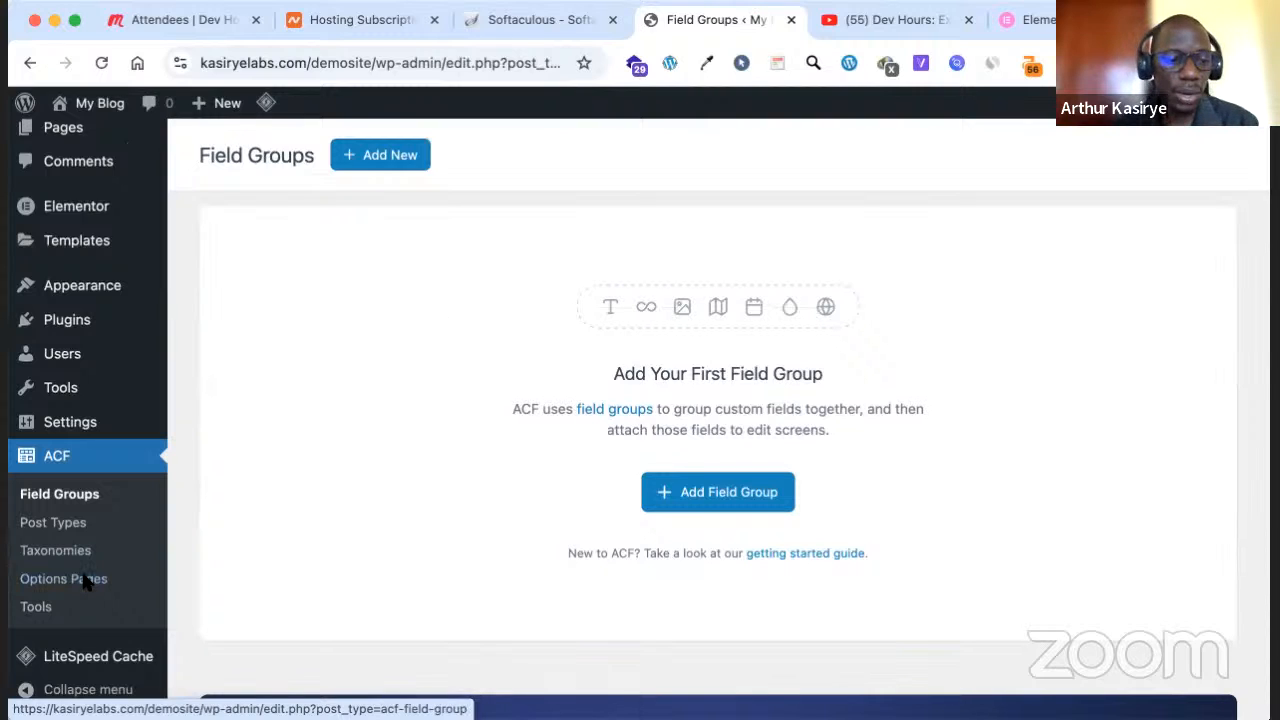
scroll(309, 460, up, 1)
Start a new ACF post type with plural label "Courses", singular label "course" and post type key "course"
click(53, 531)
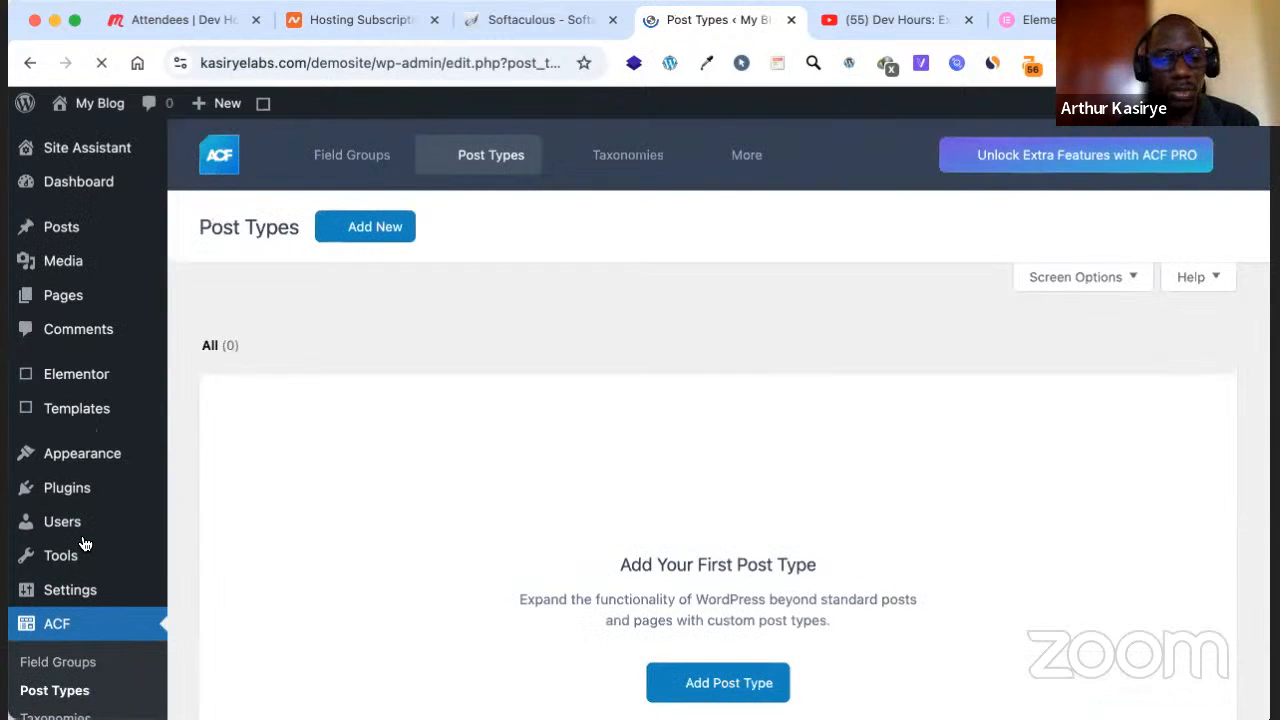
scroll(84, 543, down, 3)
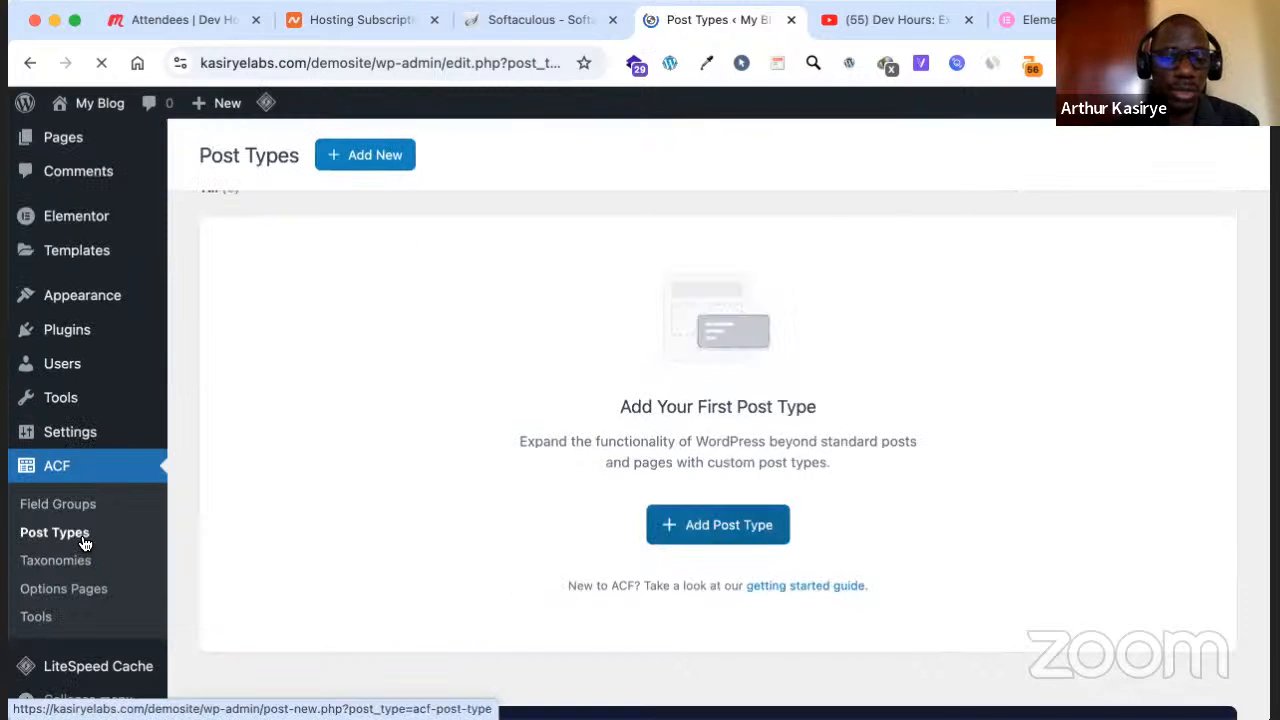
click(686, 515)
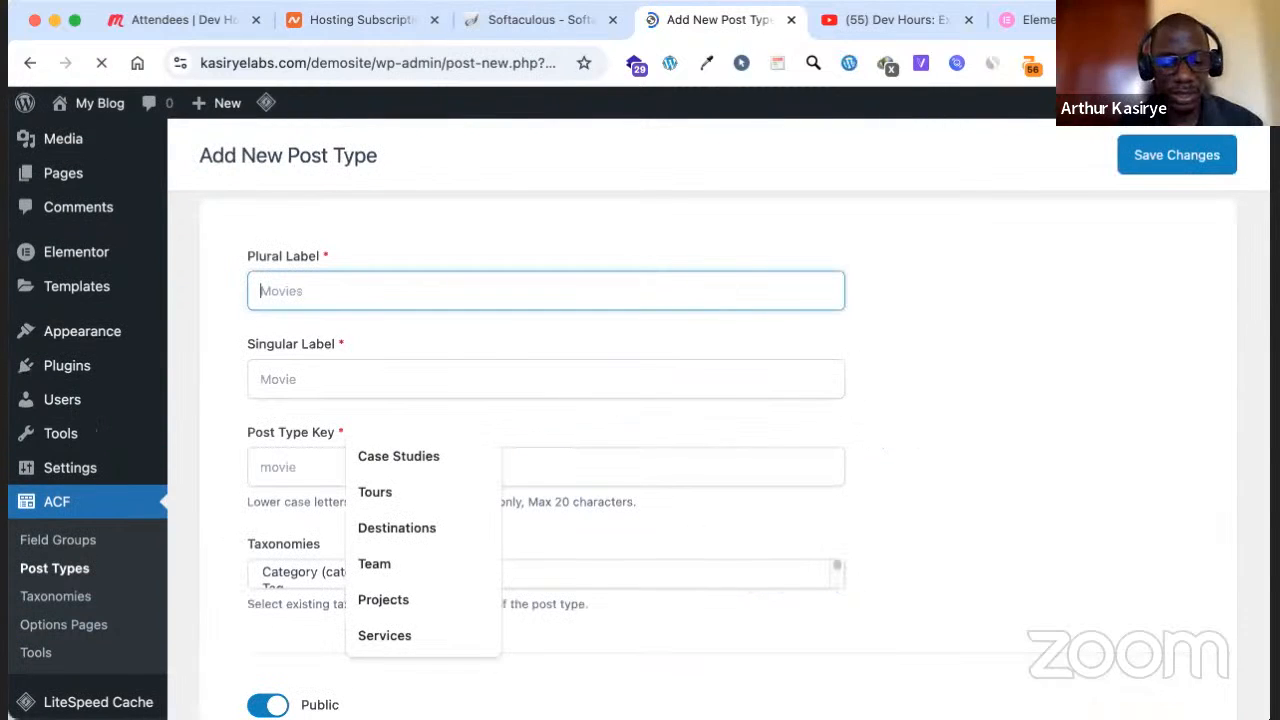
click(360, 294)
text(Cou)
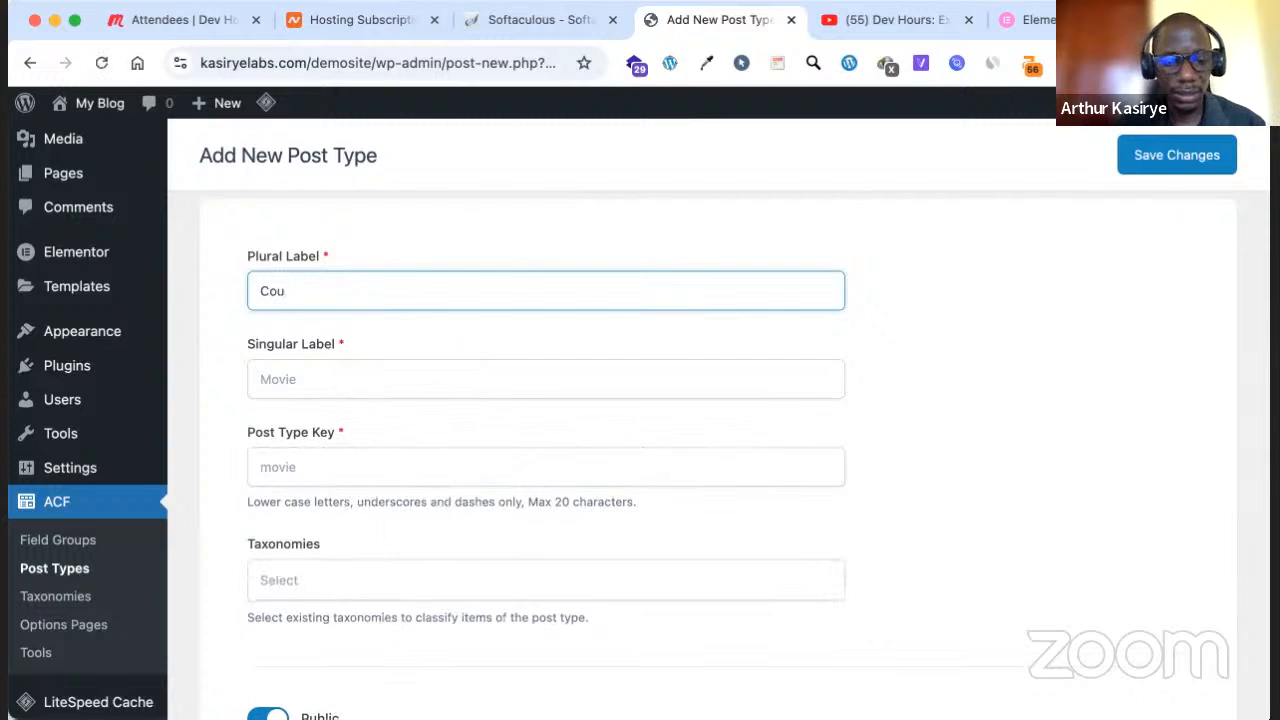
text(rses)
key(Tab)
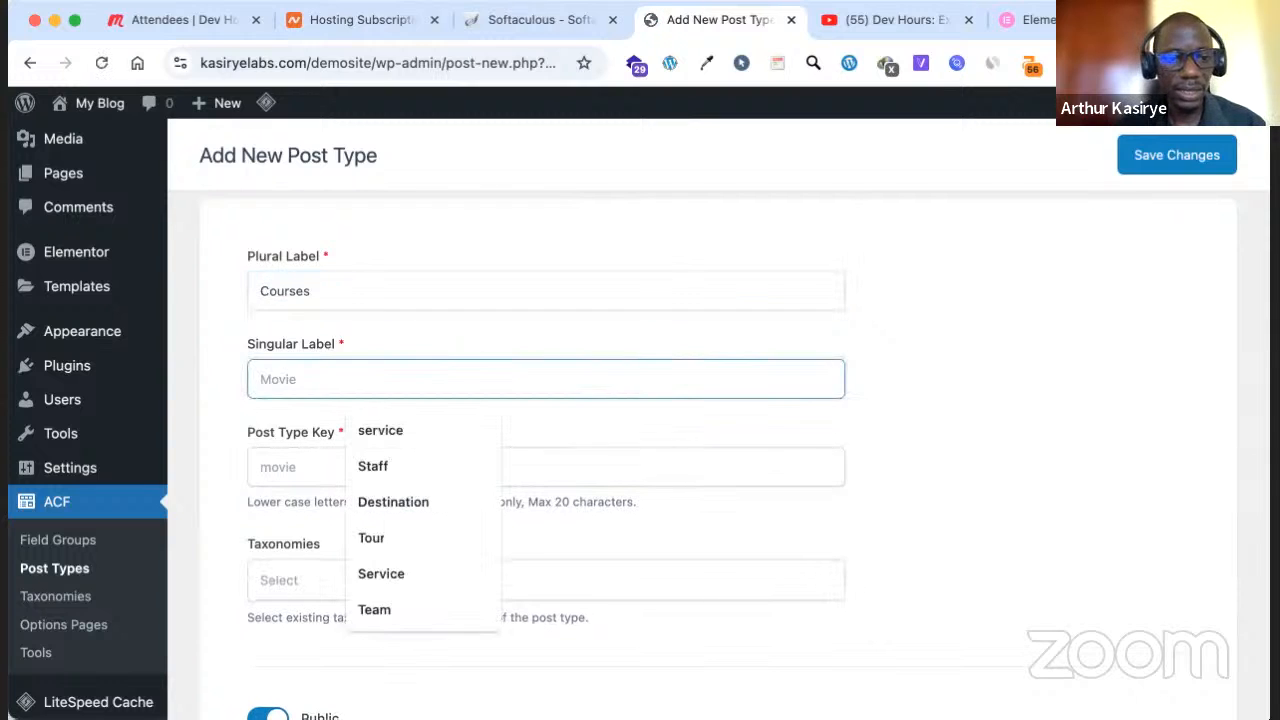
text(co)
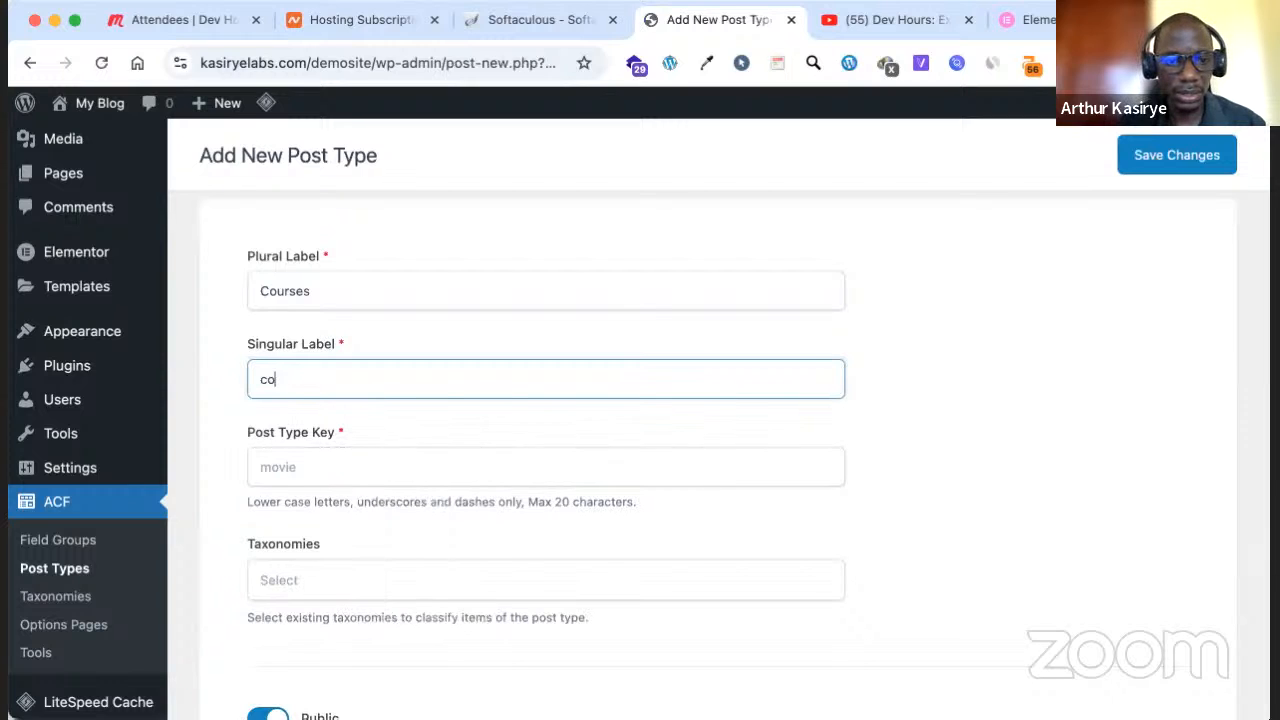
text(urse)
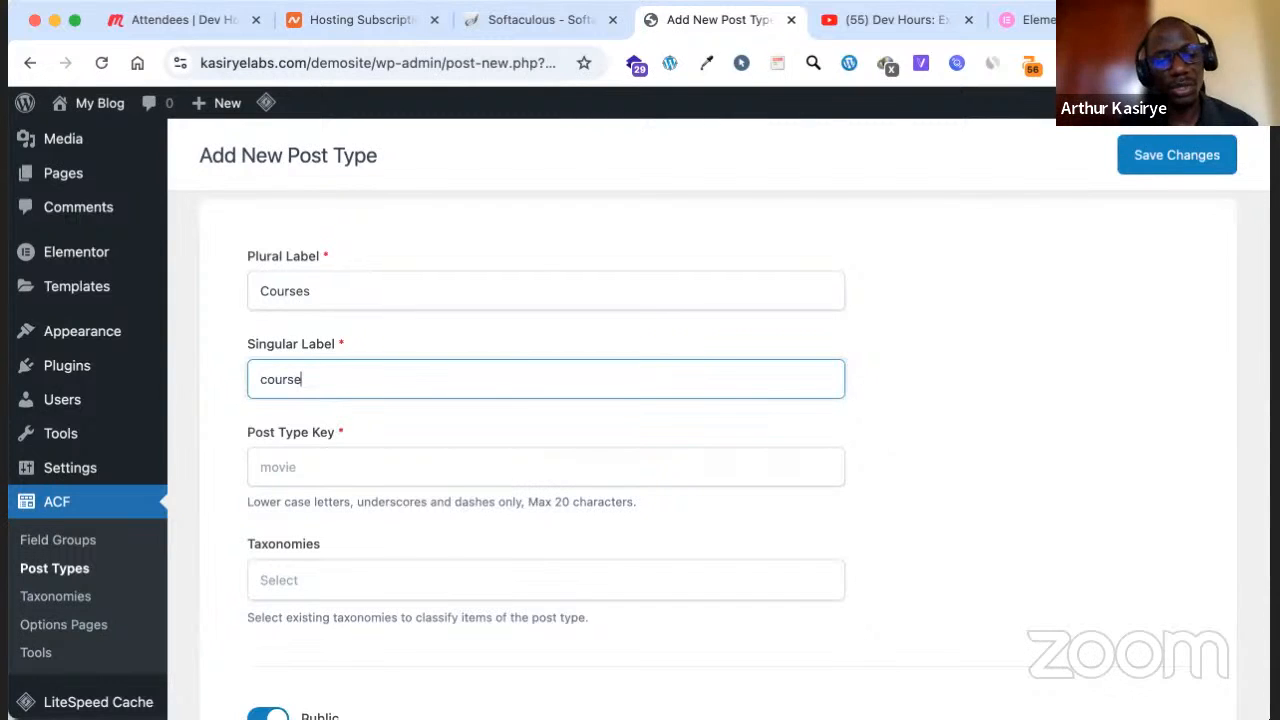
click(333, 466)
Enable Advanced Configuration for the courses post type and review its General settings and supported editor features
scroll(333, 405, down, 2)
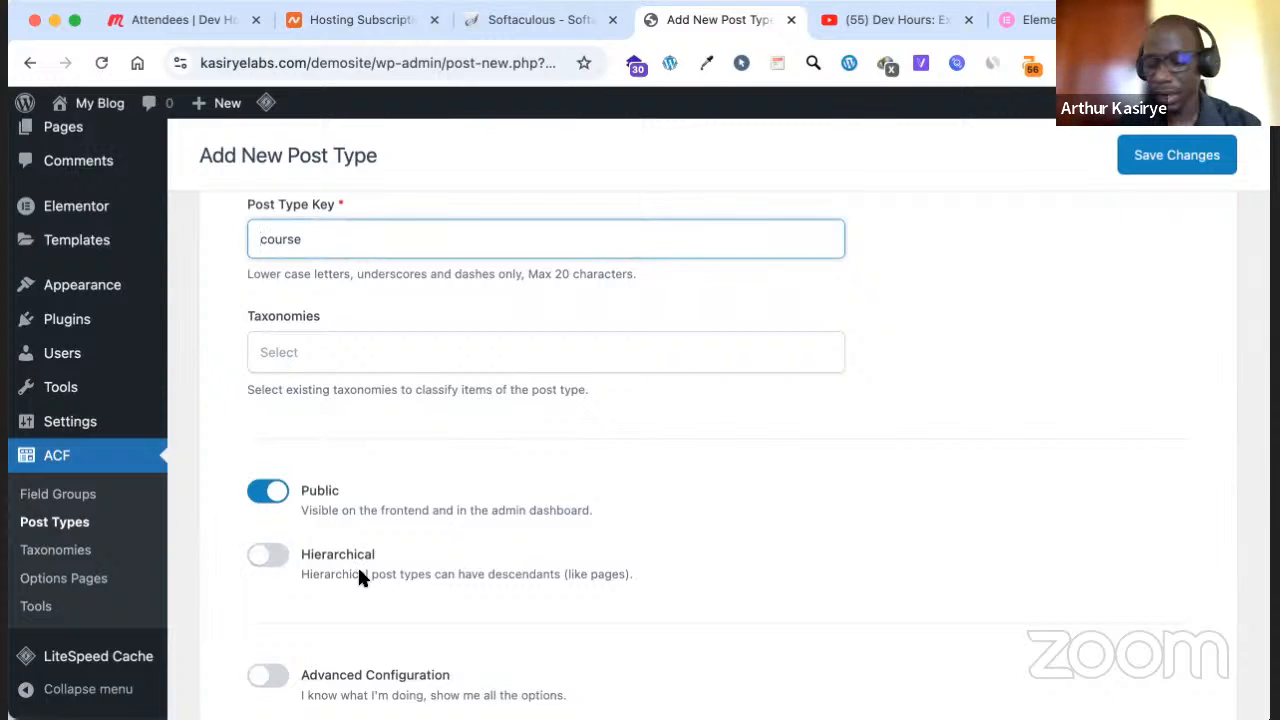
scroll(320, 555, down, 2)
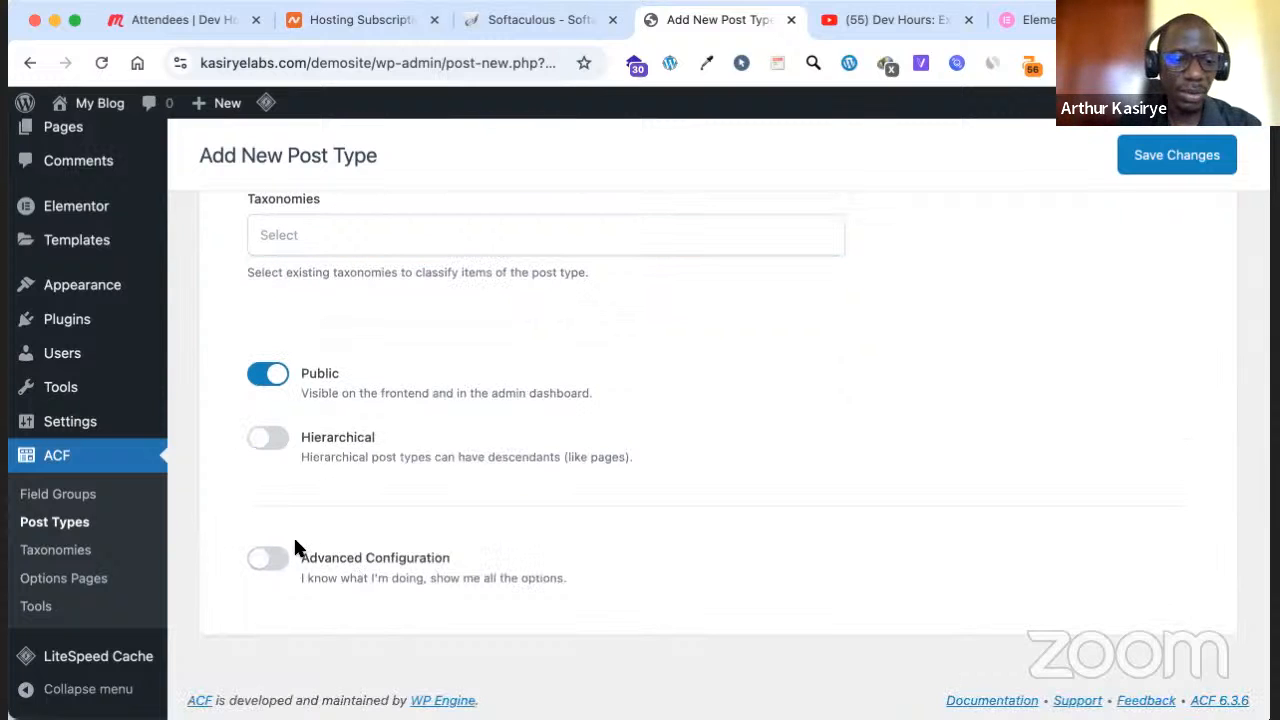
click(275, 560)
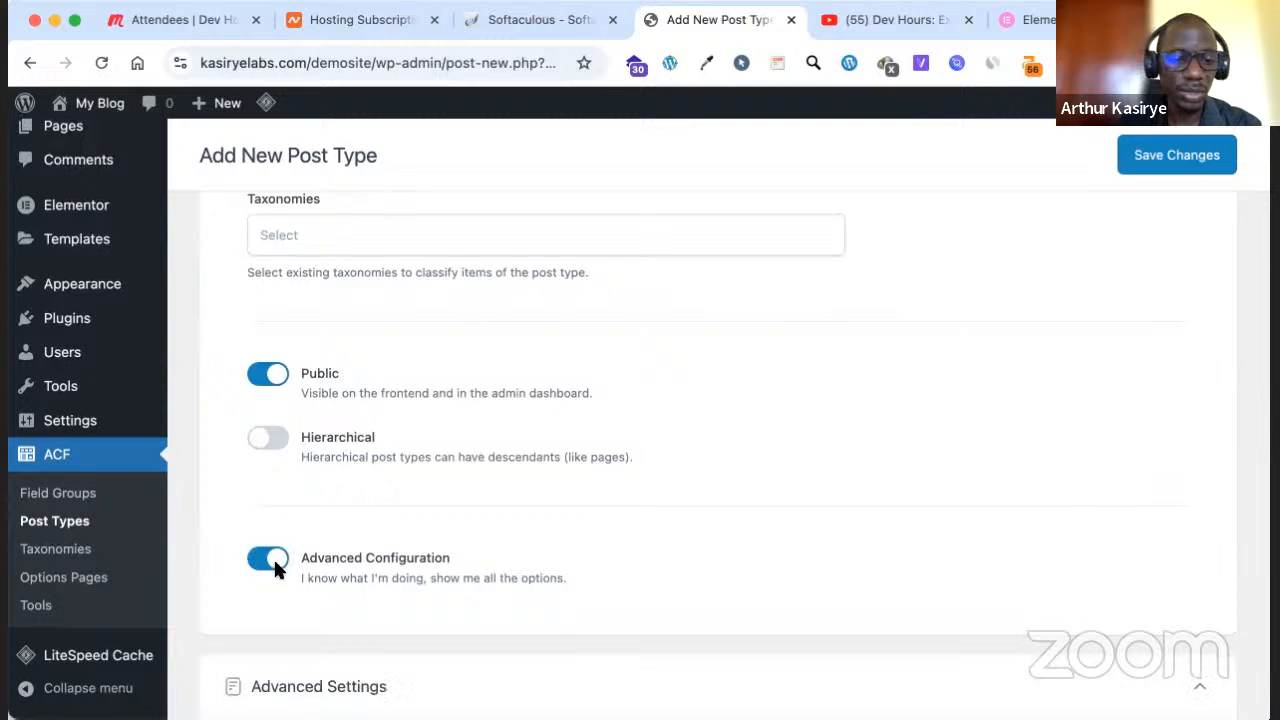
scroll(278, 567, down, 3)
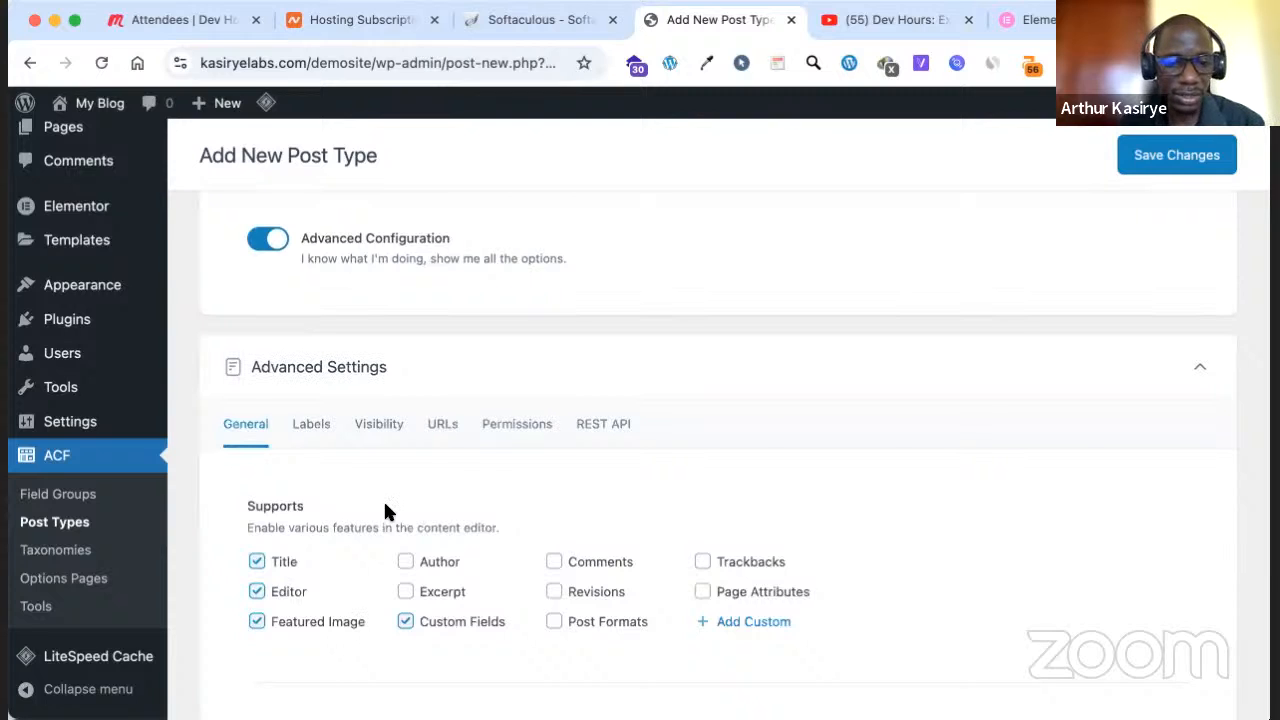
scroll(383, 499, down, 1)
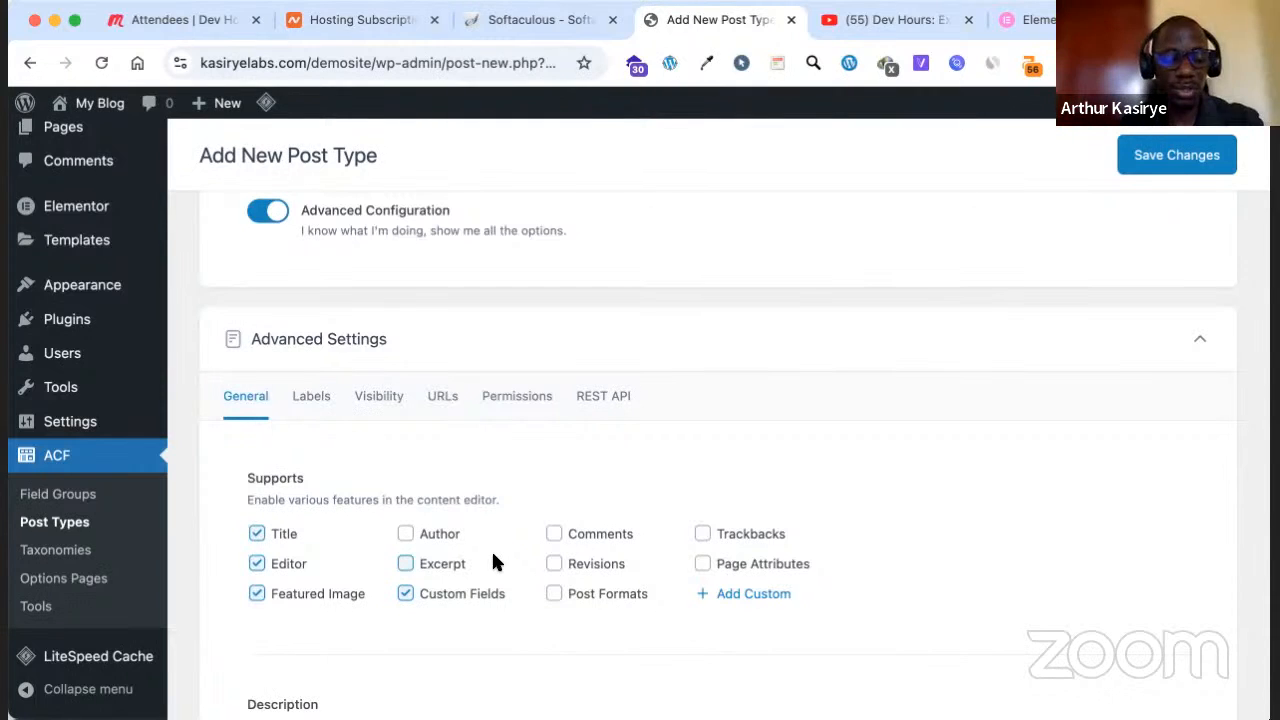
scroll(491, 565, down, 2)
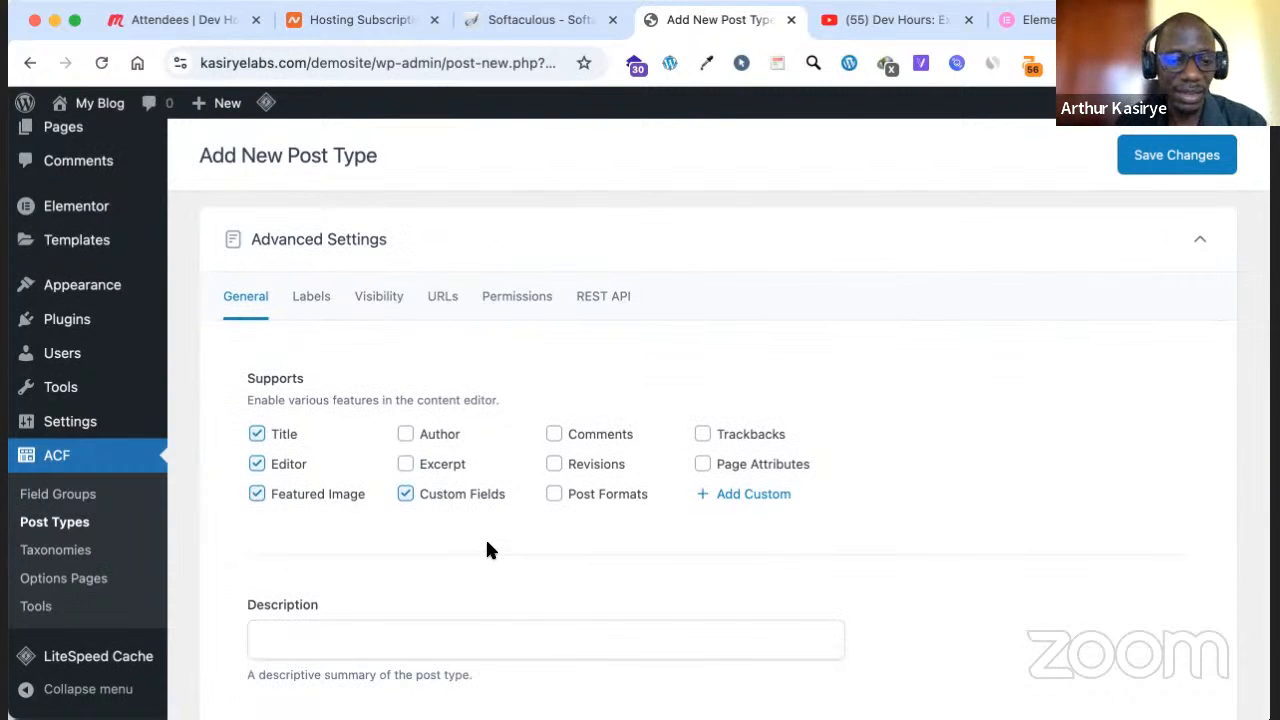
scroll(487, 549, down, 2)
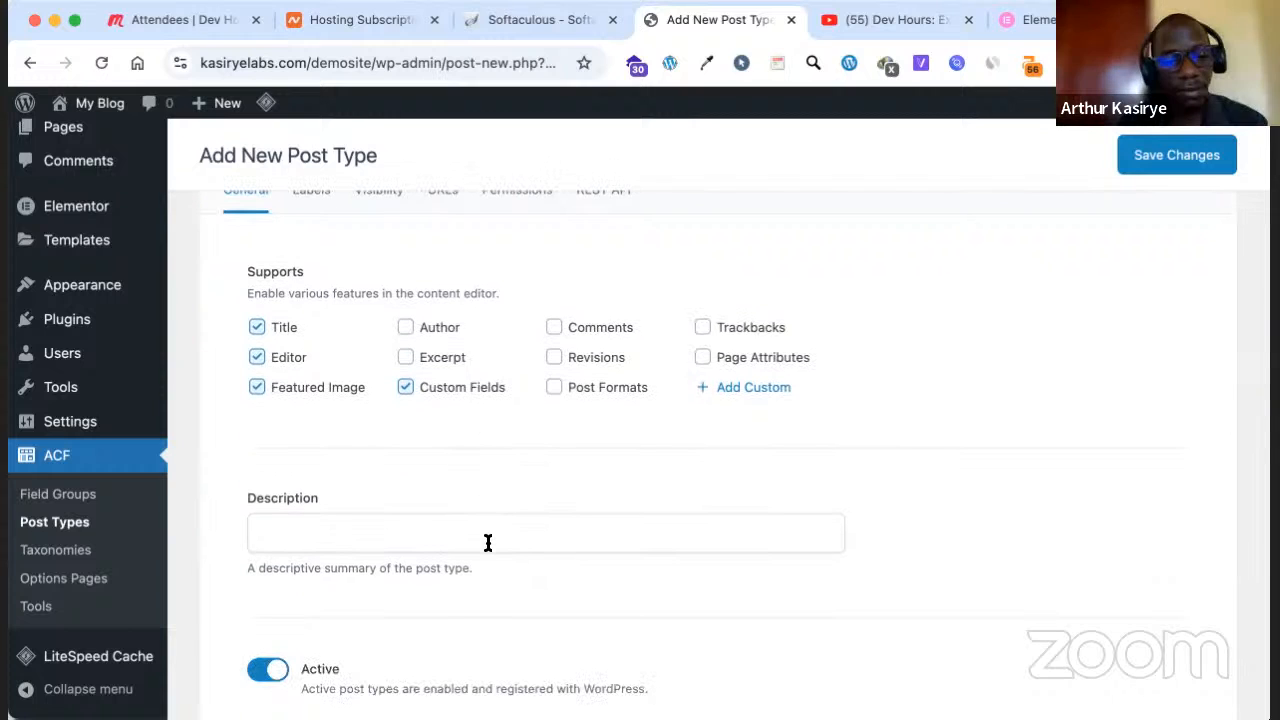
Fill in the post type's description with "These are the courses for our Institution"
click(372, 519)
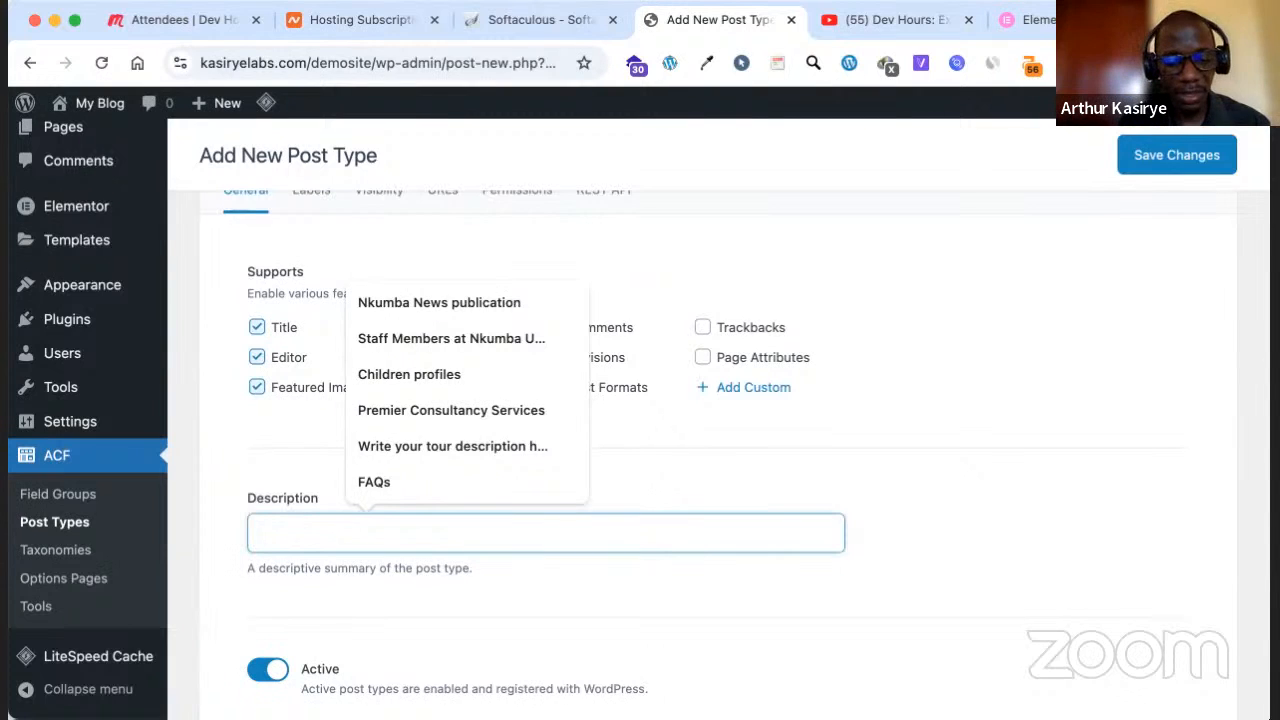
text(These are th)
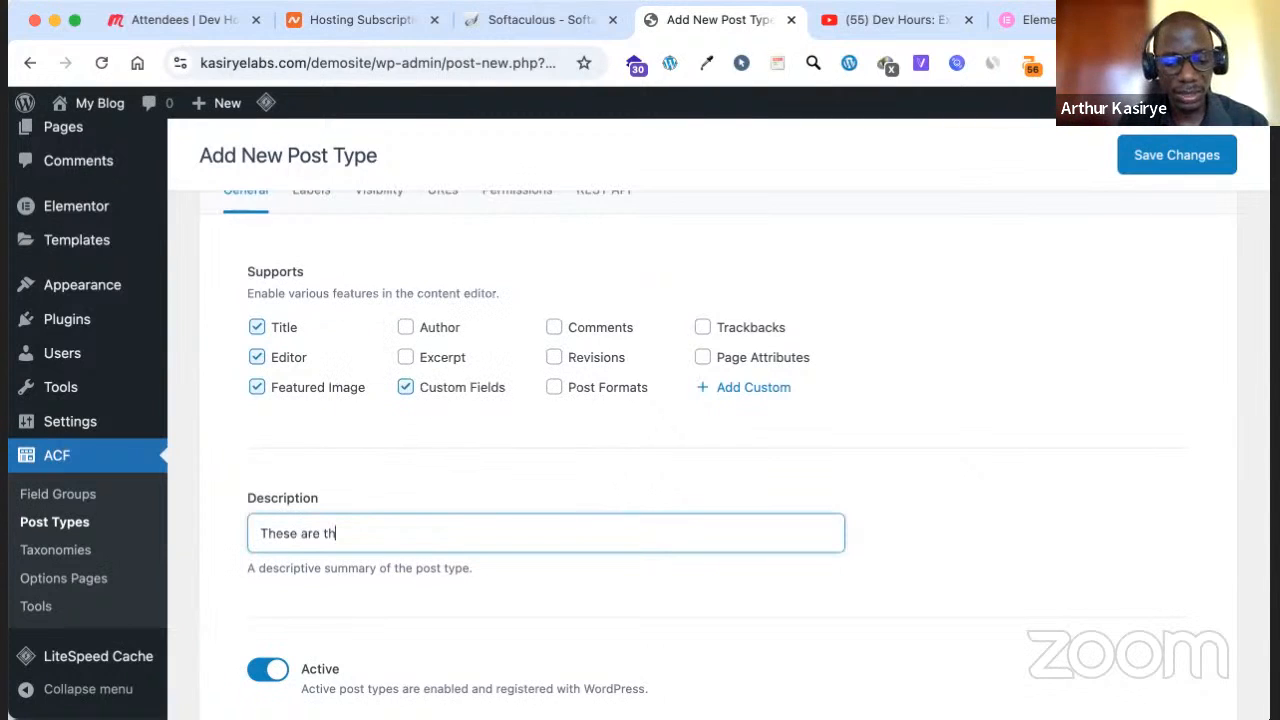
text(e courses fo)
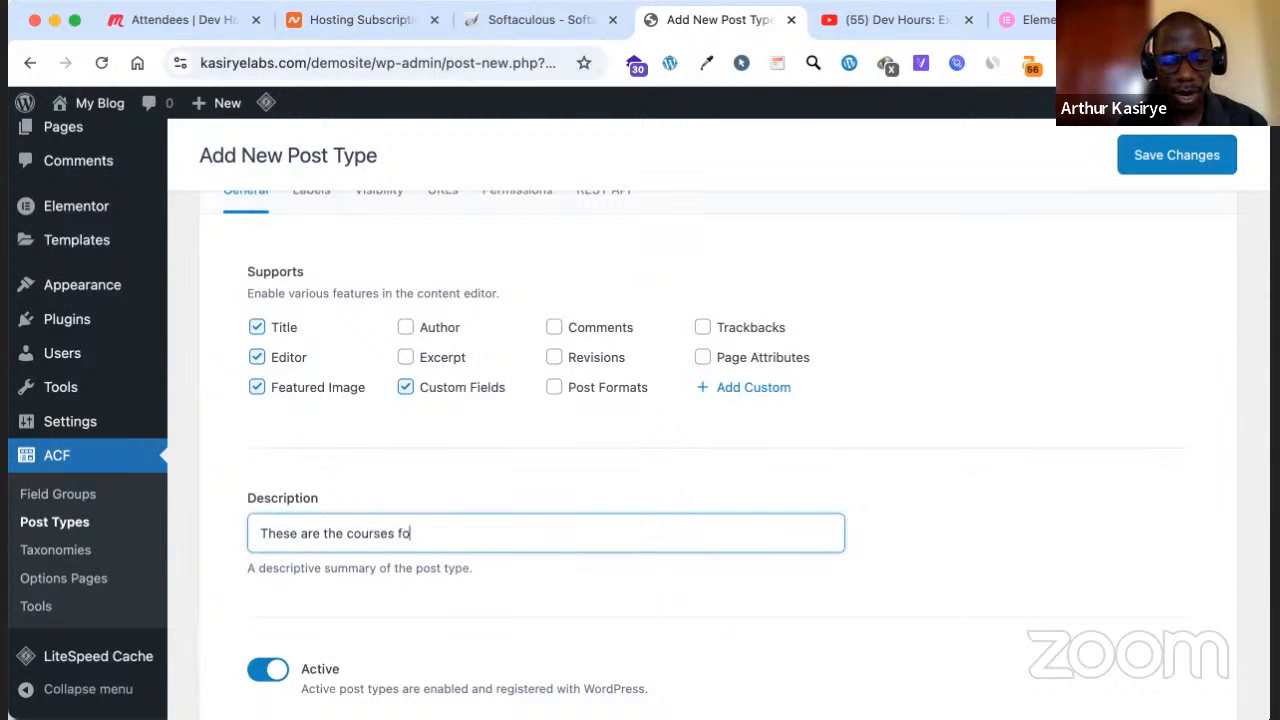
text(r our Ins)
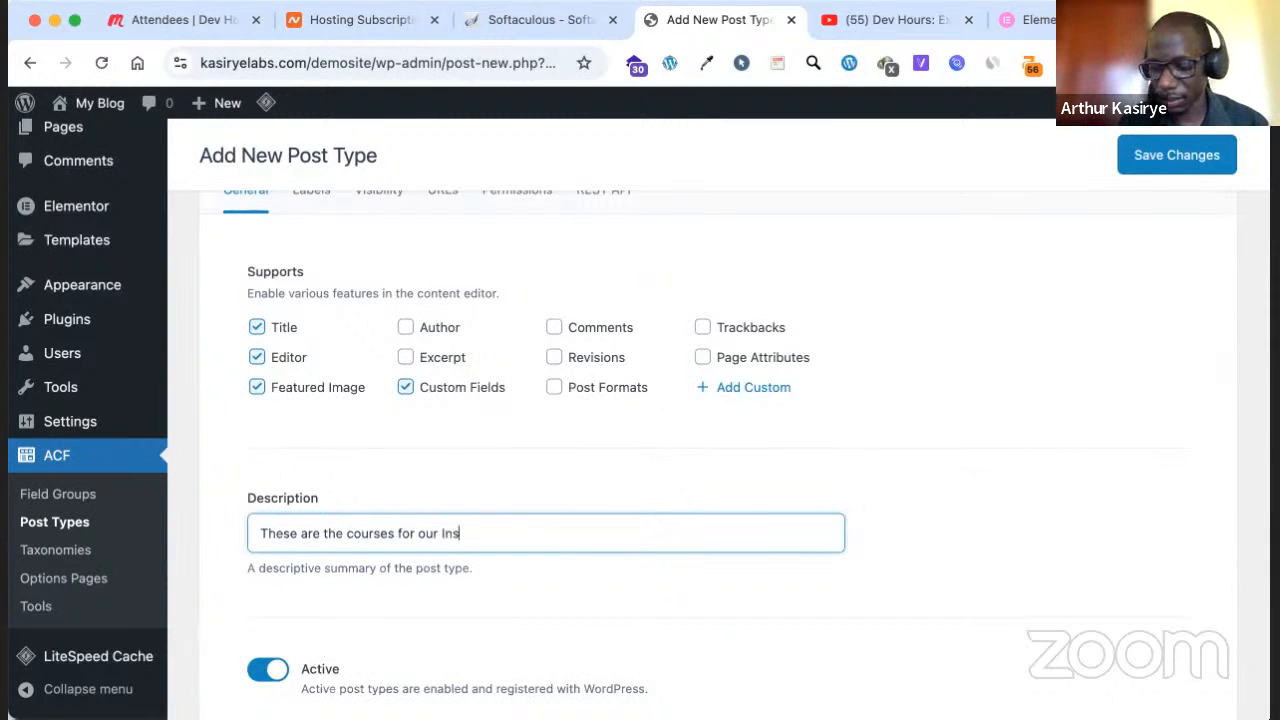
text(titu)
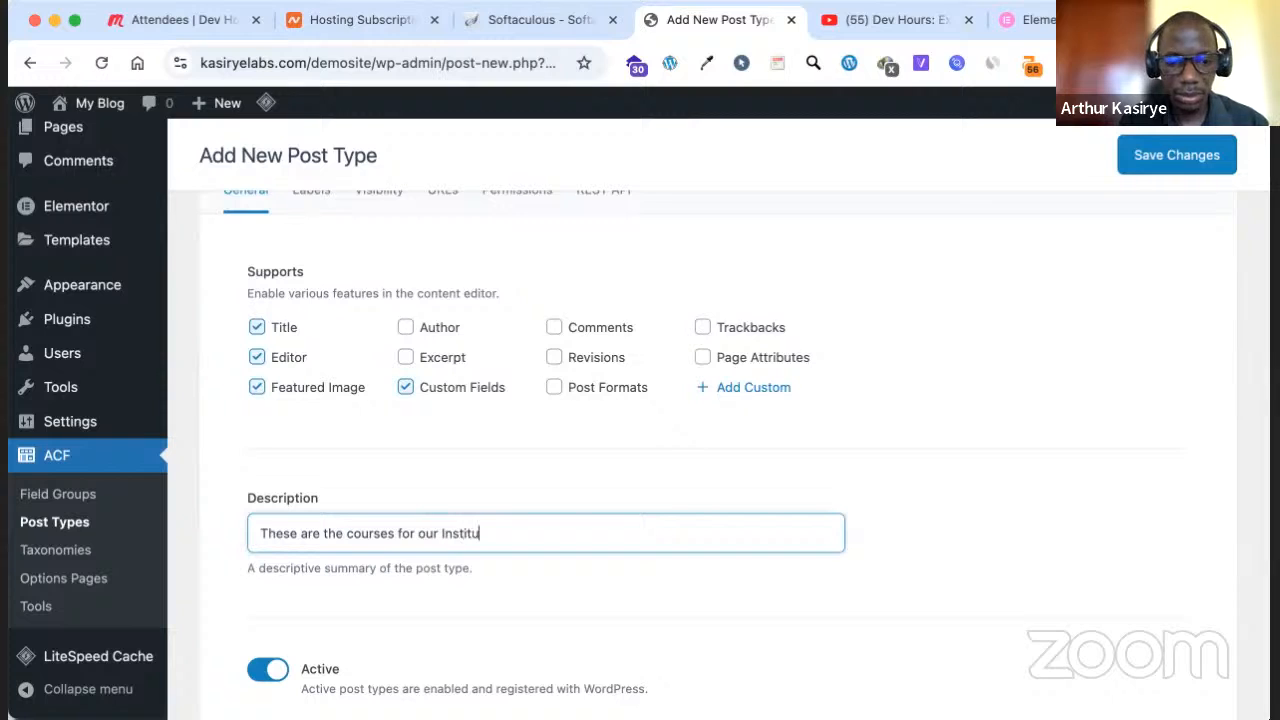
text(tions)
key(BackSpace)
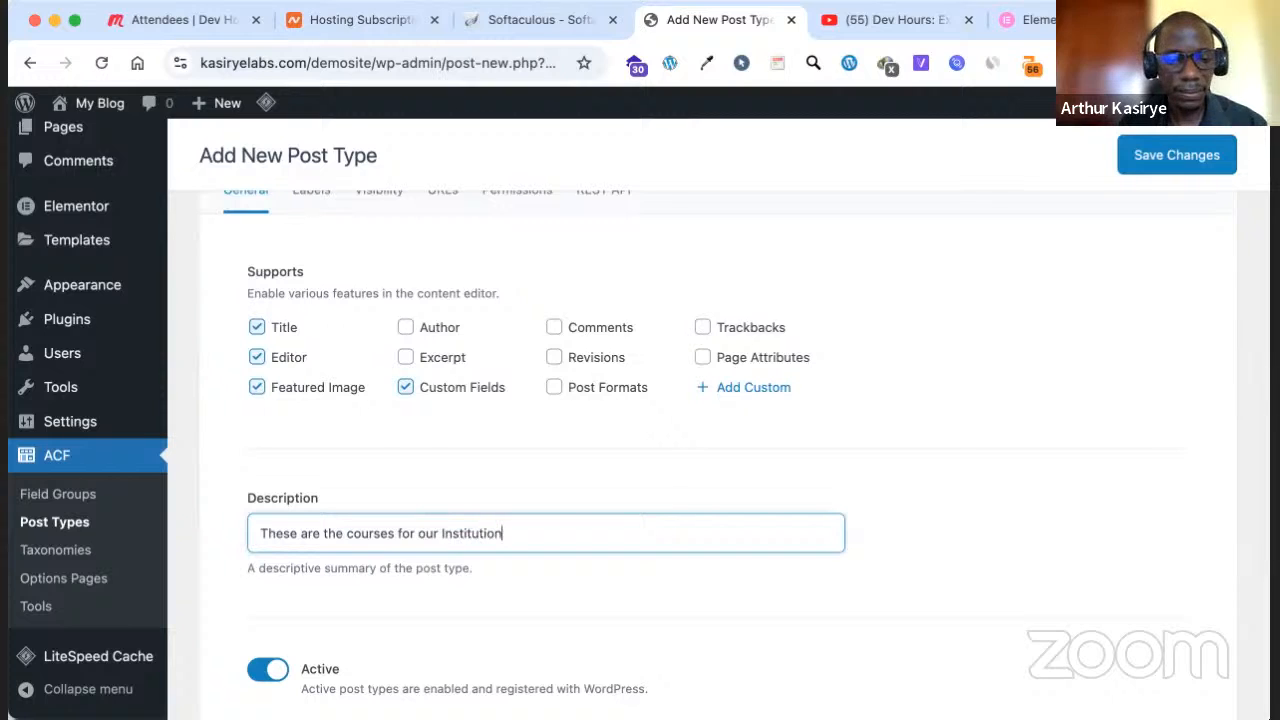
Switch off the Active setting of the courses post type
scroll(268, 568, down, 2)
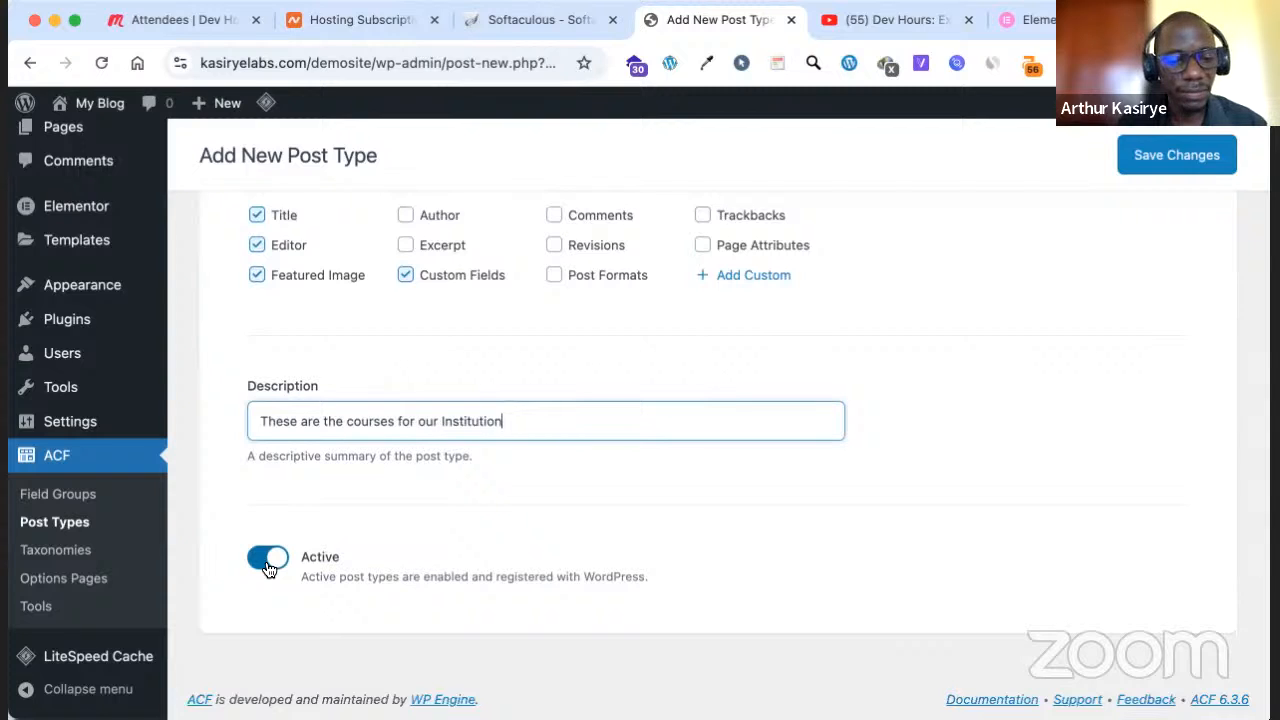
scroll(262, 573, up, 1)
click(260, 575)
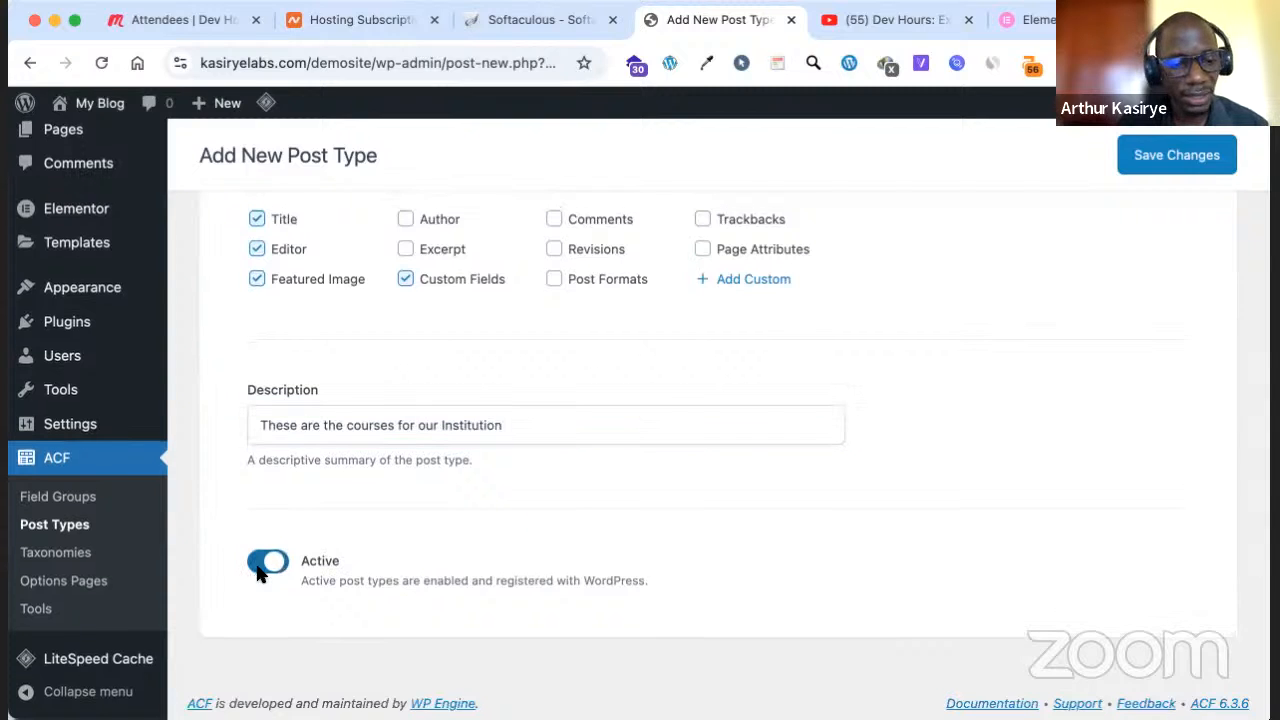
Open the post type's Labels settings and review the generated labels from Menu Name down to Archives Nav Menu
scroll(391, 500, up, 1)
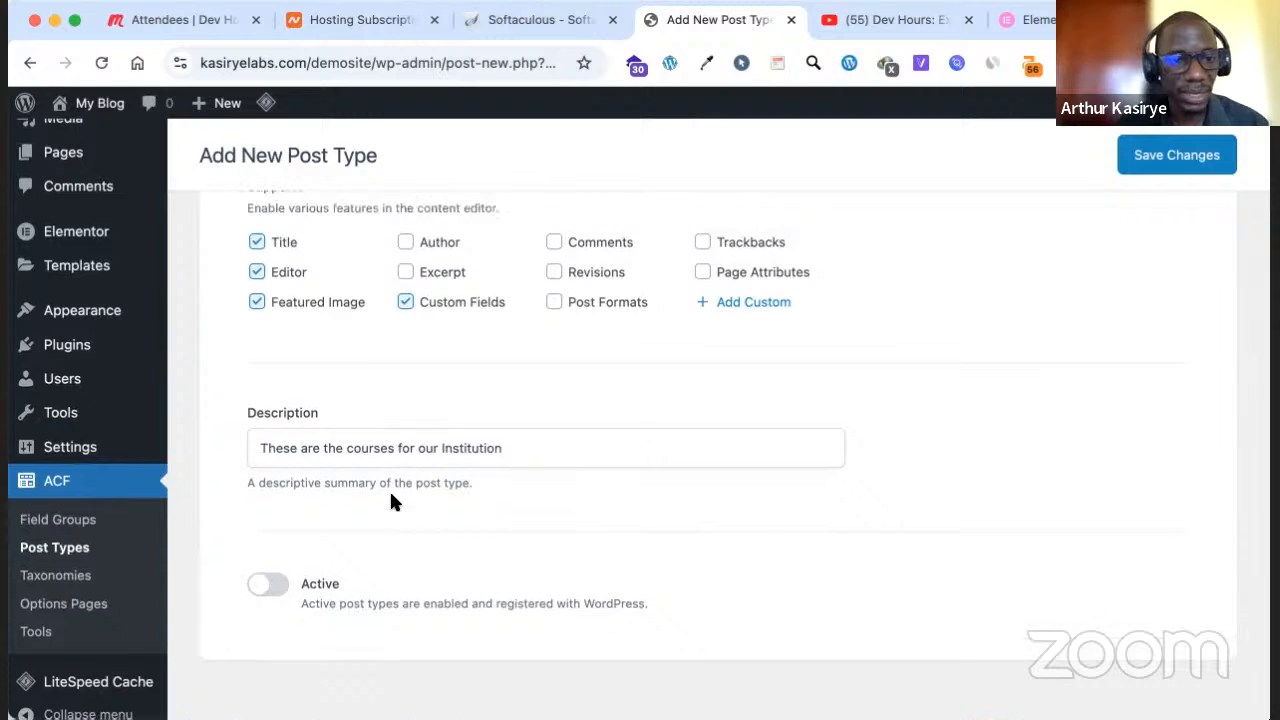
scroll(391, 437, up, 4)
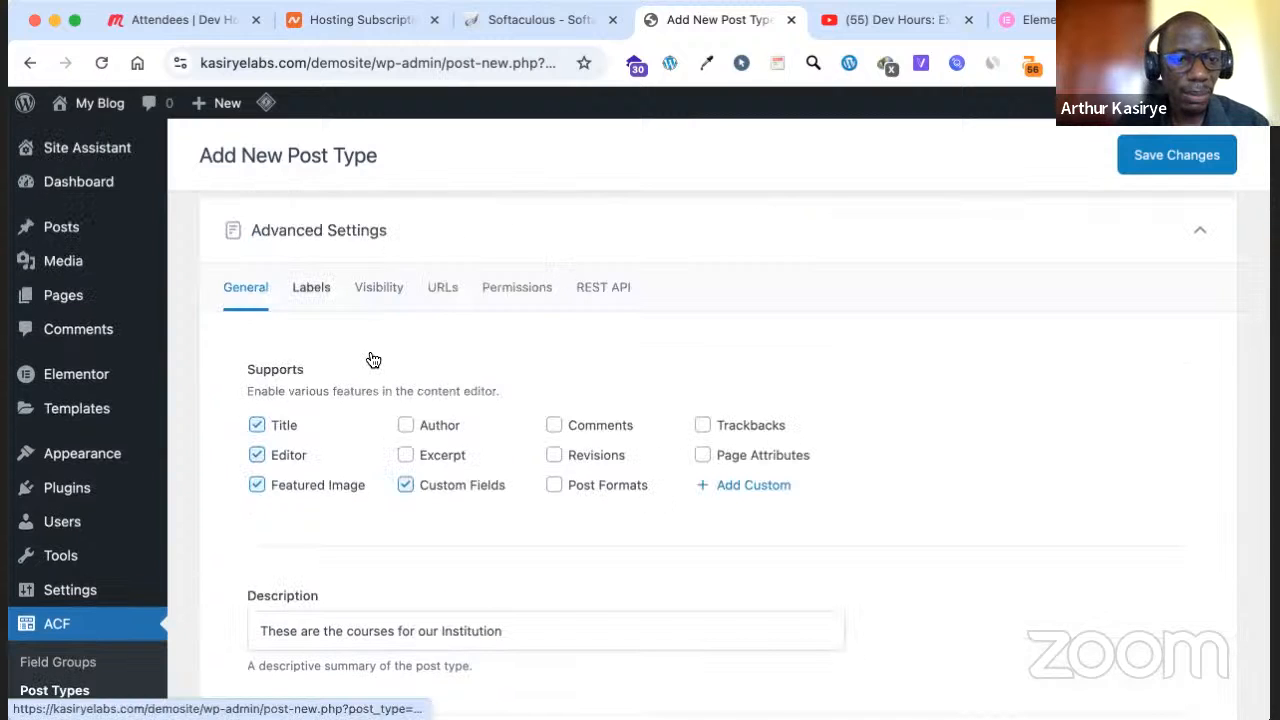
click(323, 297)
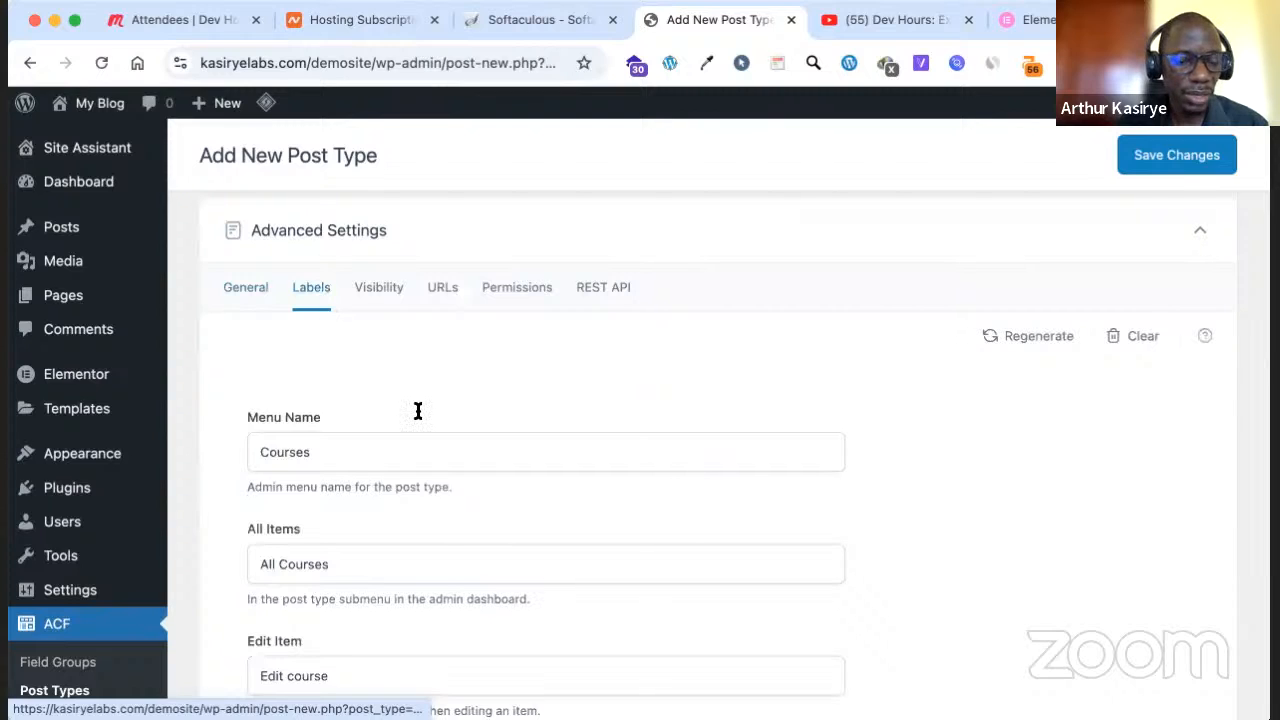
scroll(418, 411, down, 1)
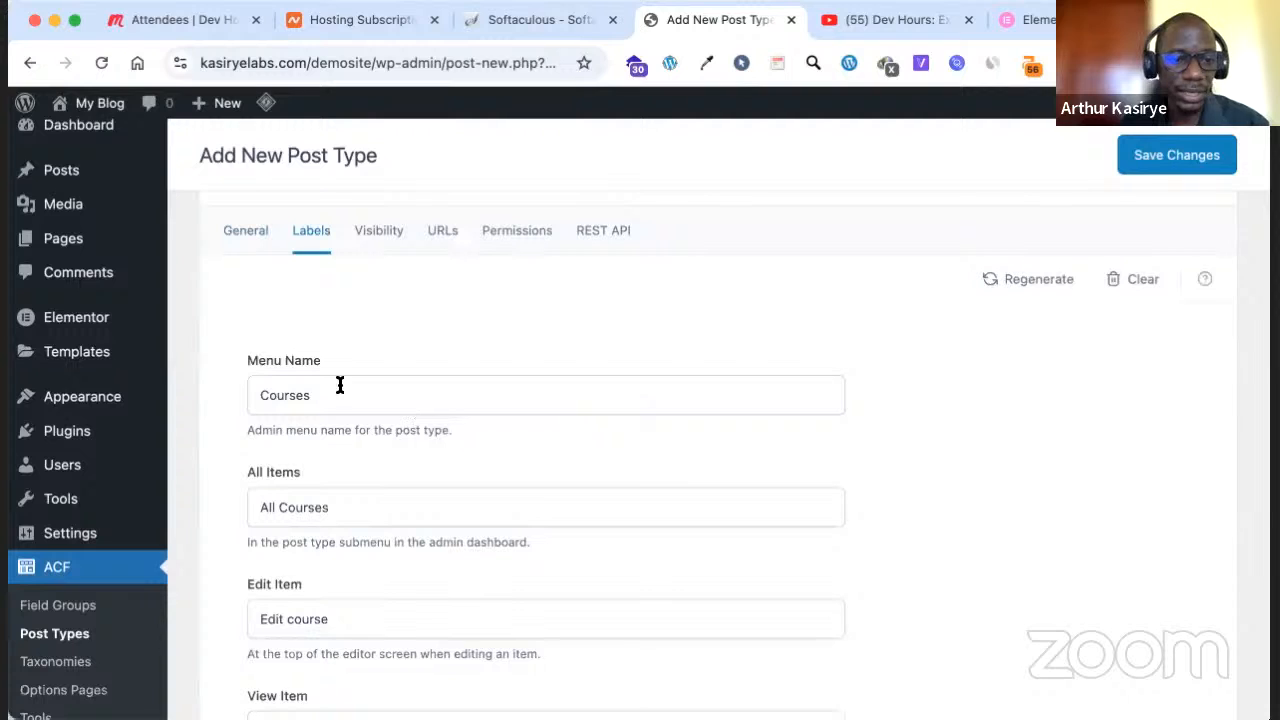
scroll(340, 385, down, 3)
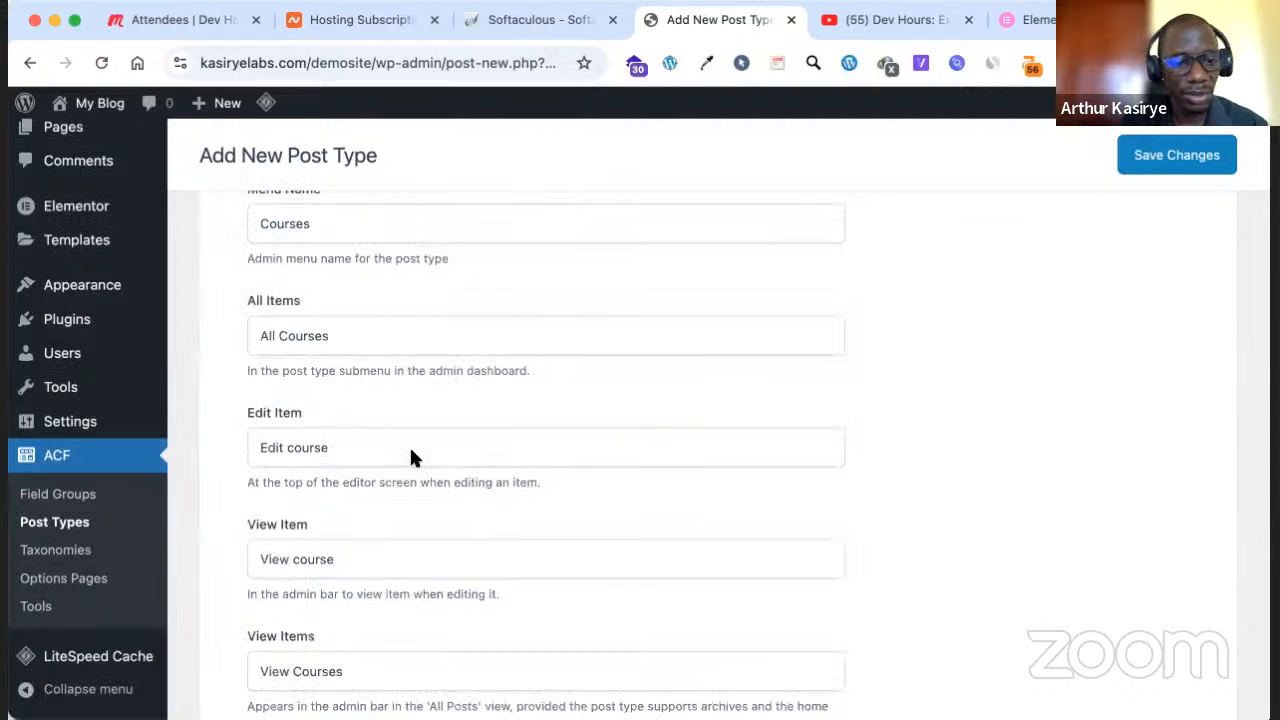
scroll(360, 551, down, 2)
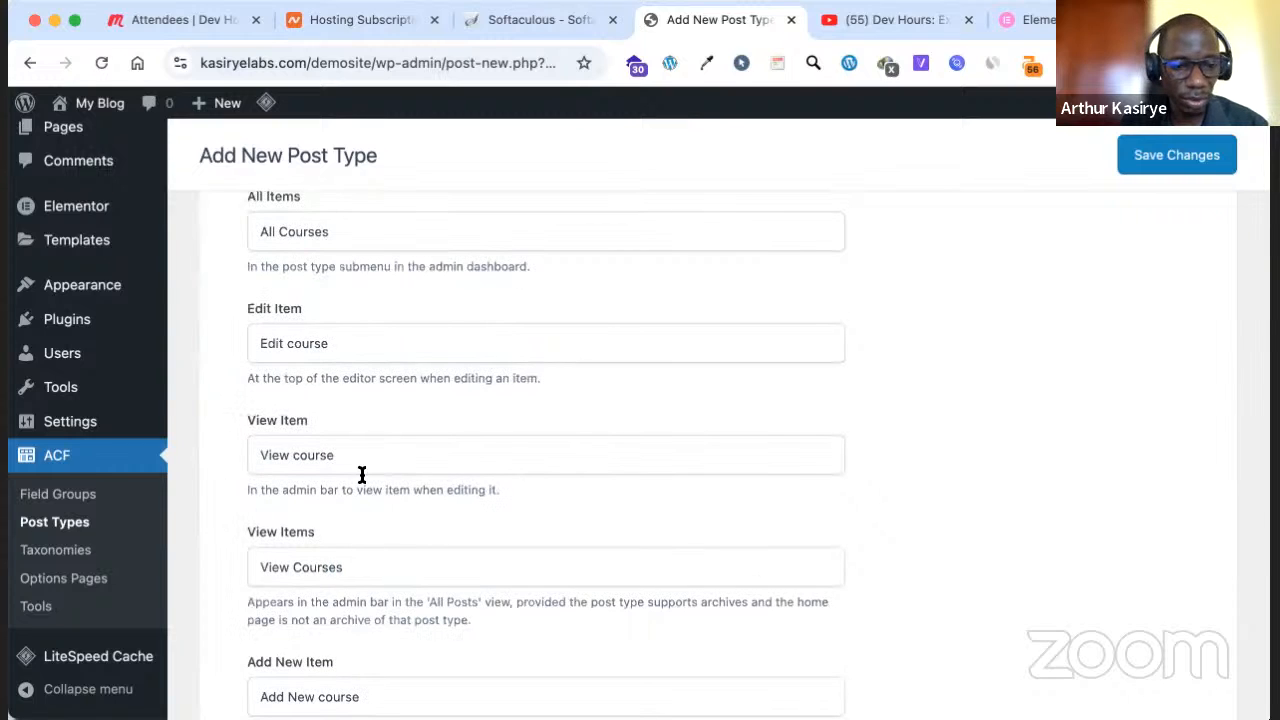
scroll(350, 566, down, 1)
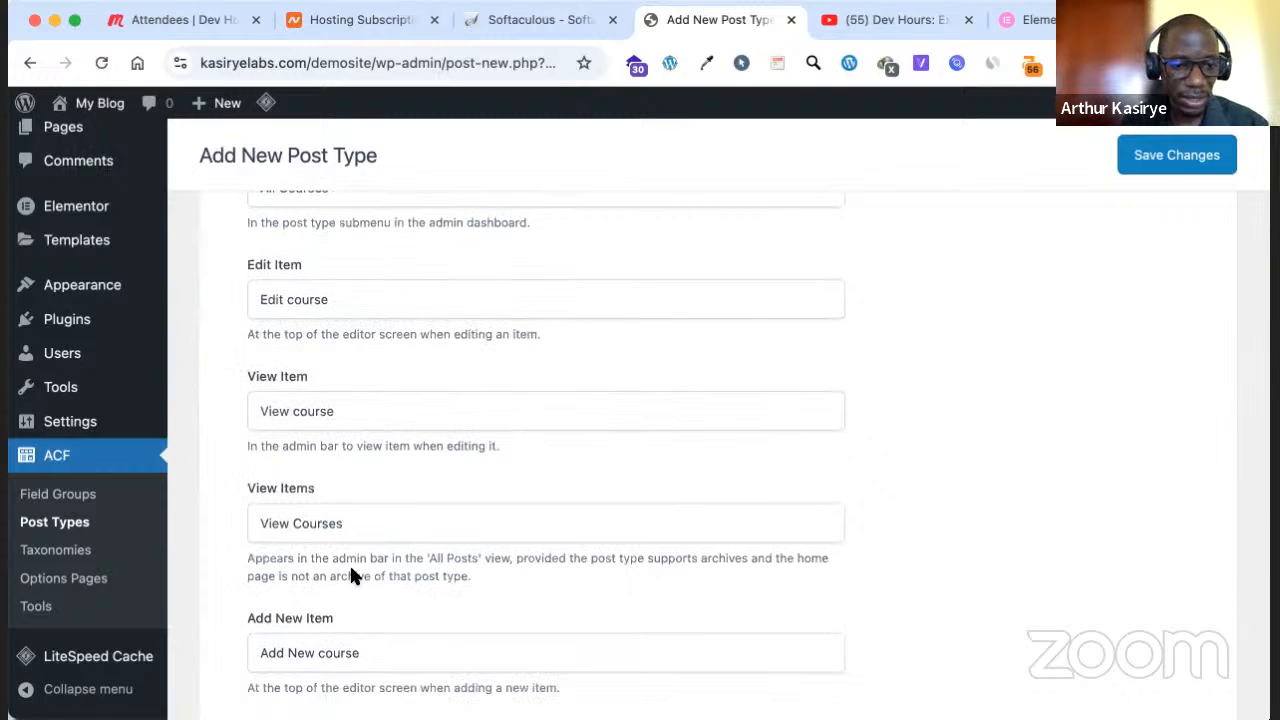
scroll(320, 523, down, 7)
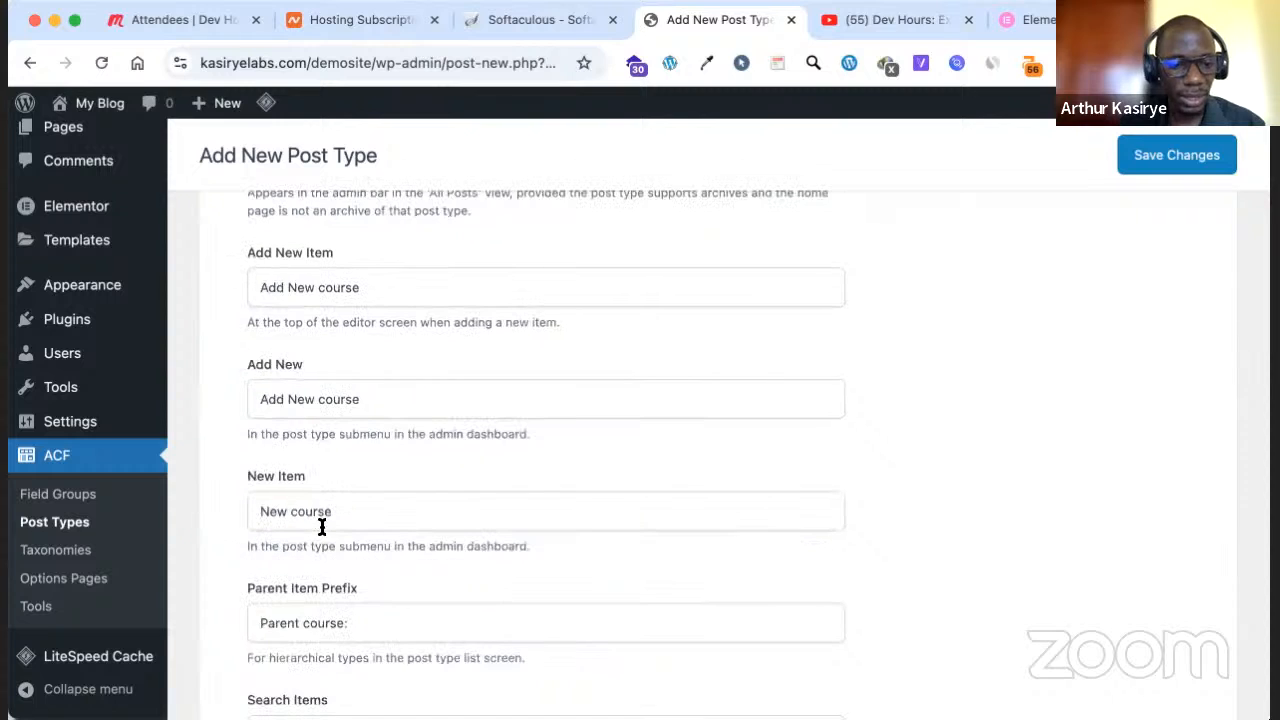
scroll(322, 527, down, 6)
scroll(322, 527, down, 4)
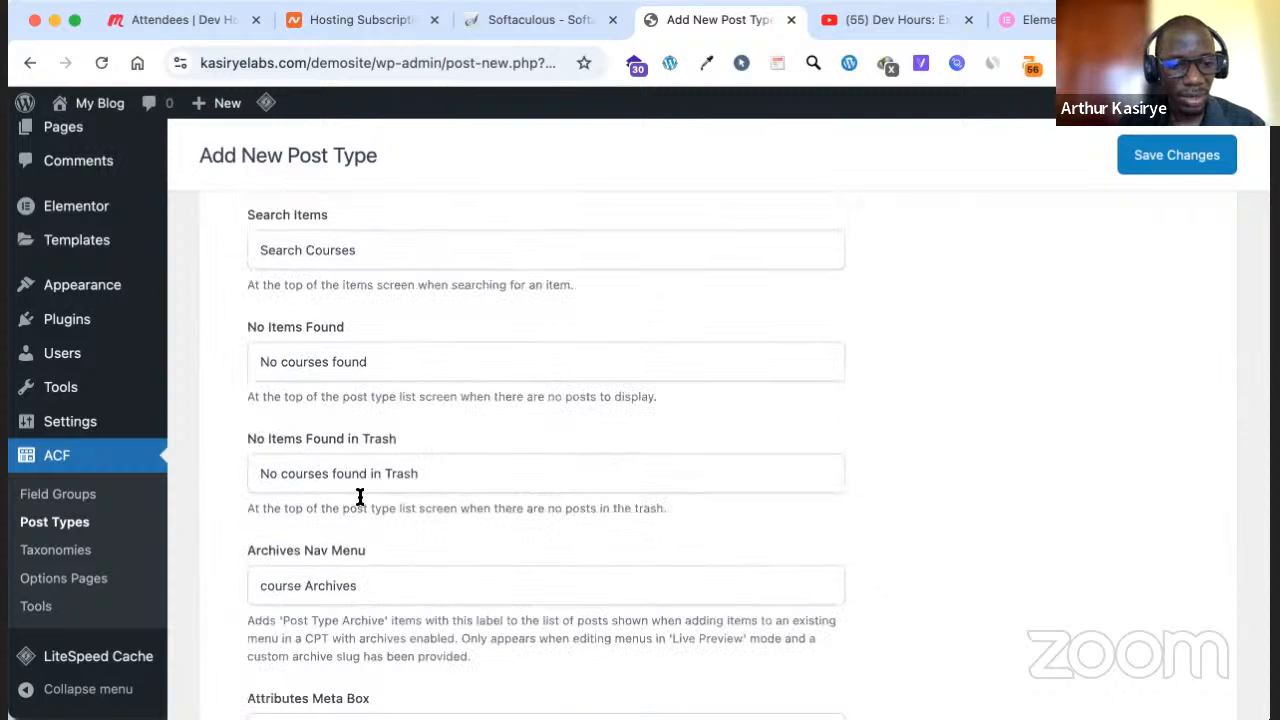
Set the Featured Image Meta Box label to "Featured Course Image"
scroll(357, 500, down, 7)
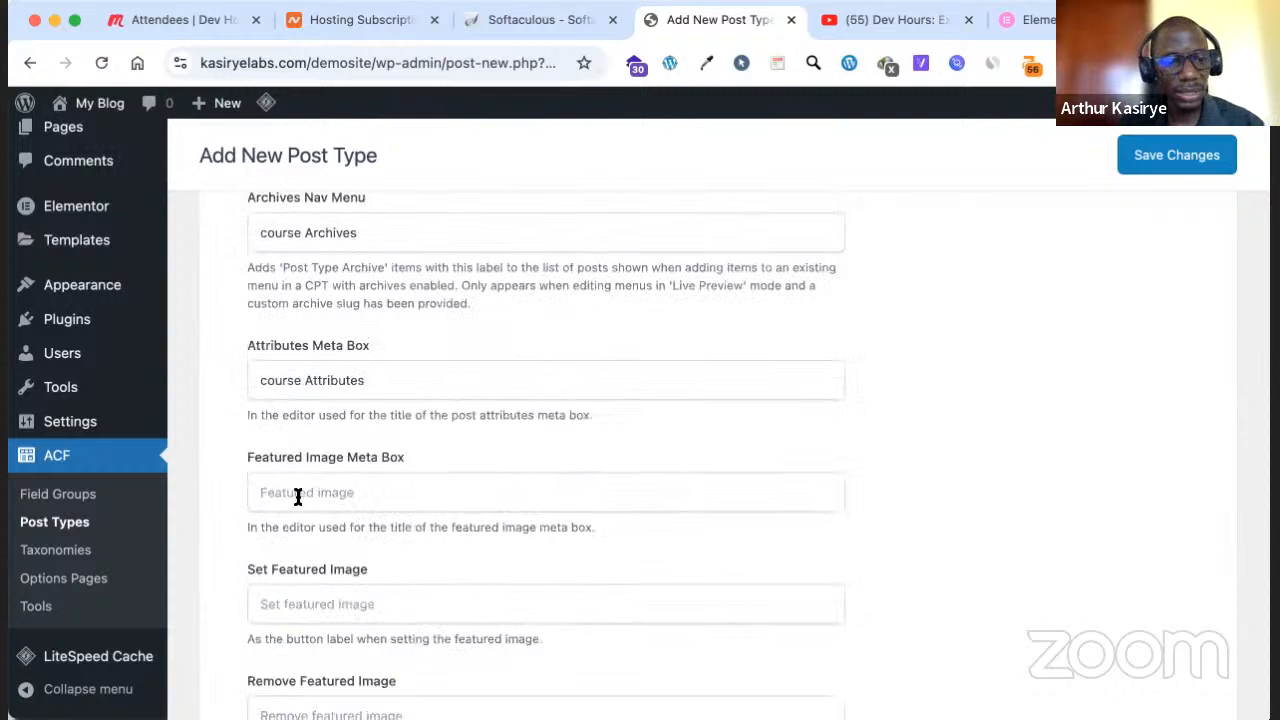
click(310, 507)
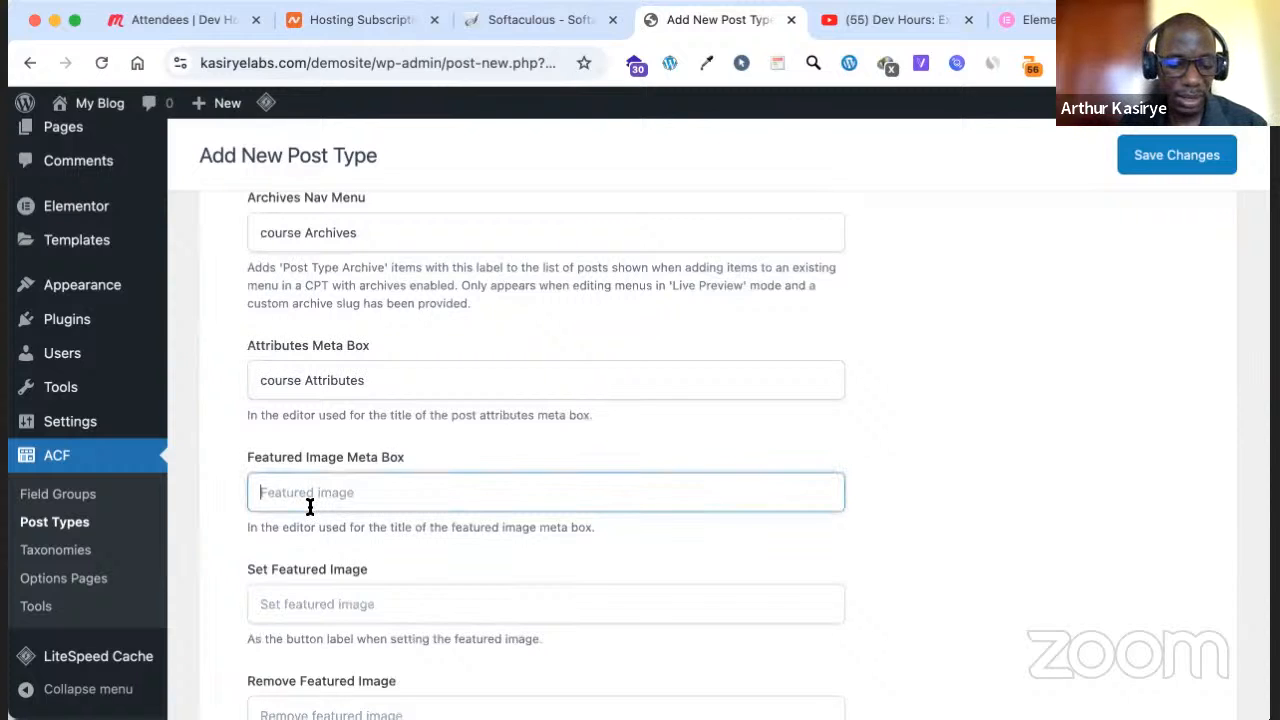
text(Feature)
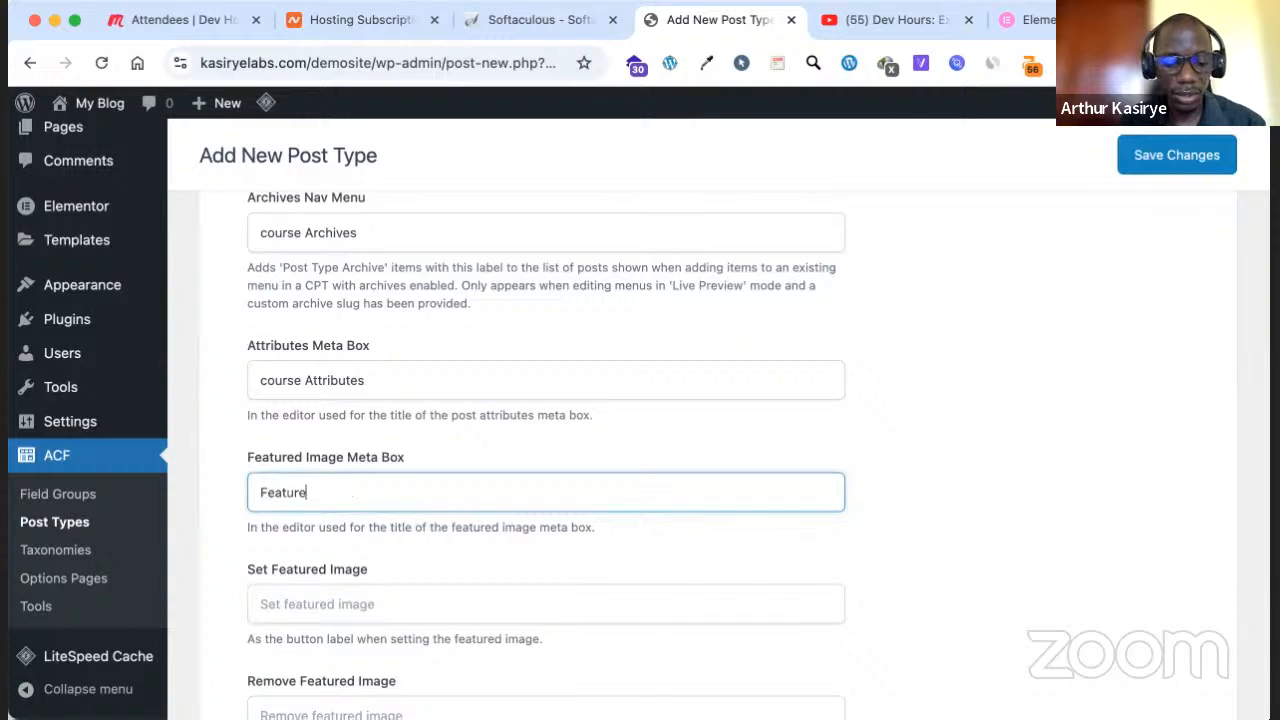
text(d Cours)
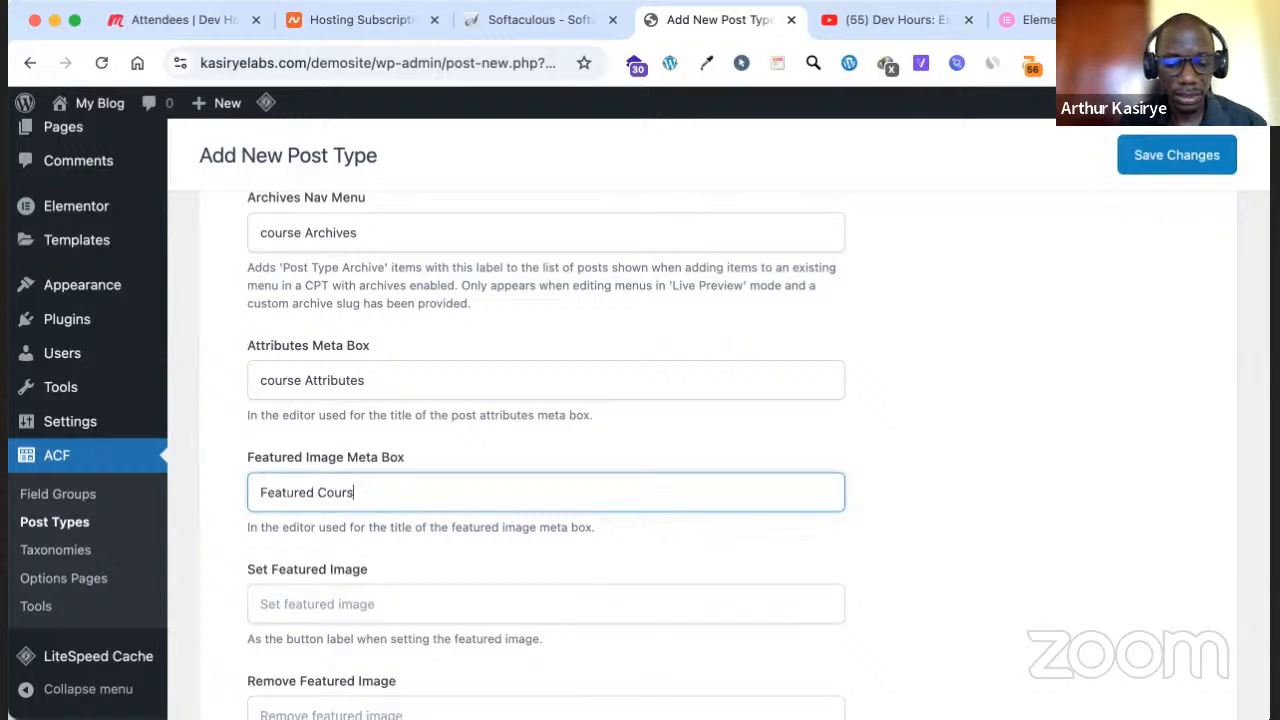
text(e Image)
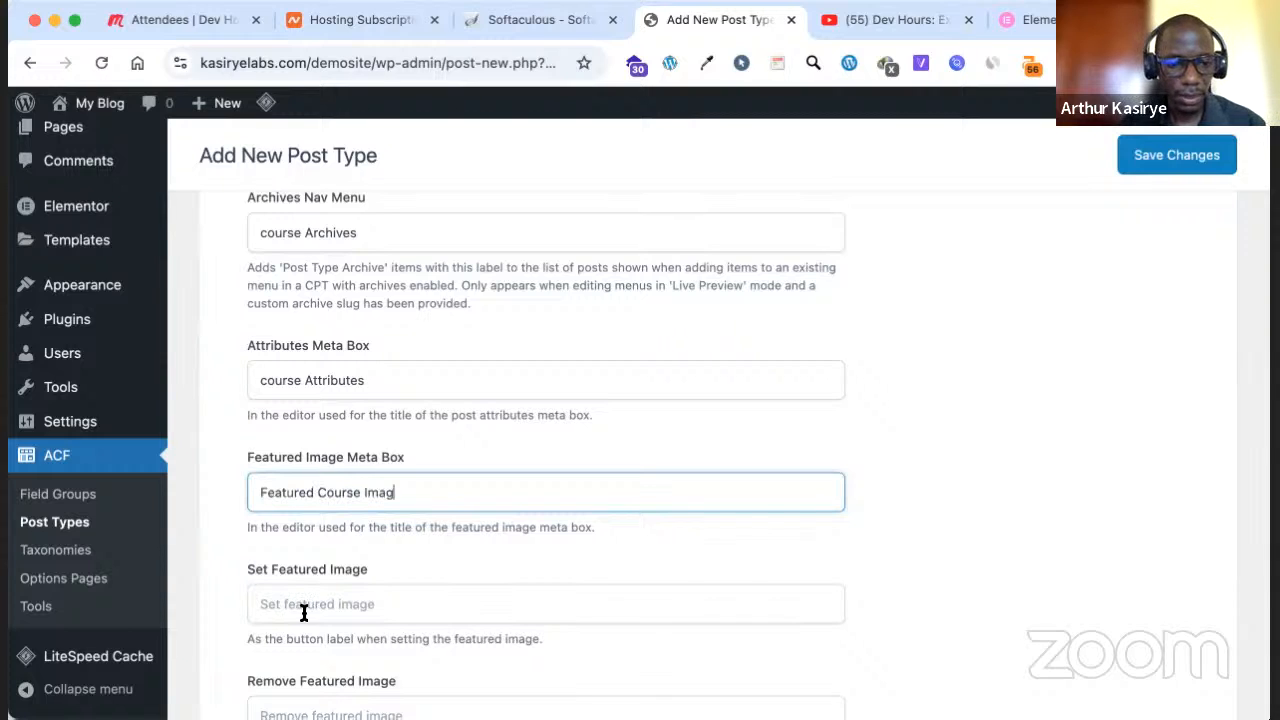
Enter "Set Featured Course Image" as the Set Featured Image label
key(Tab)
text(Se)
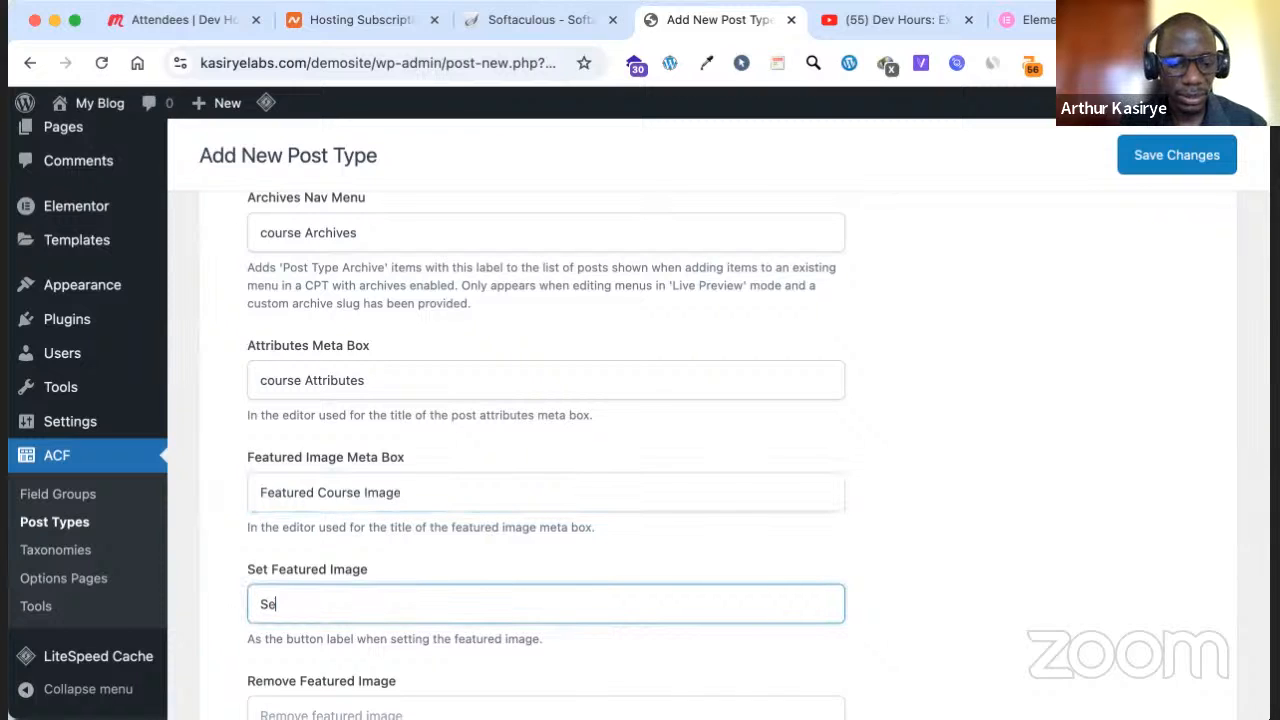
text(t Feature)
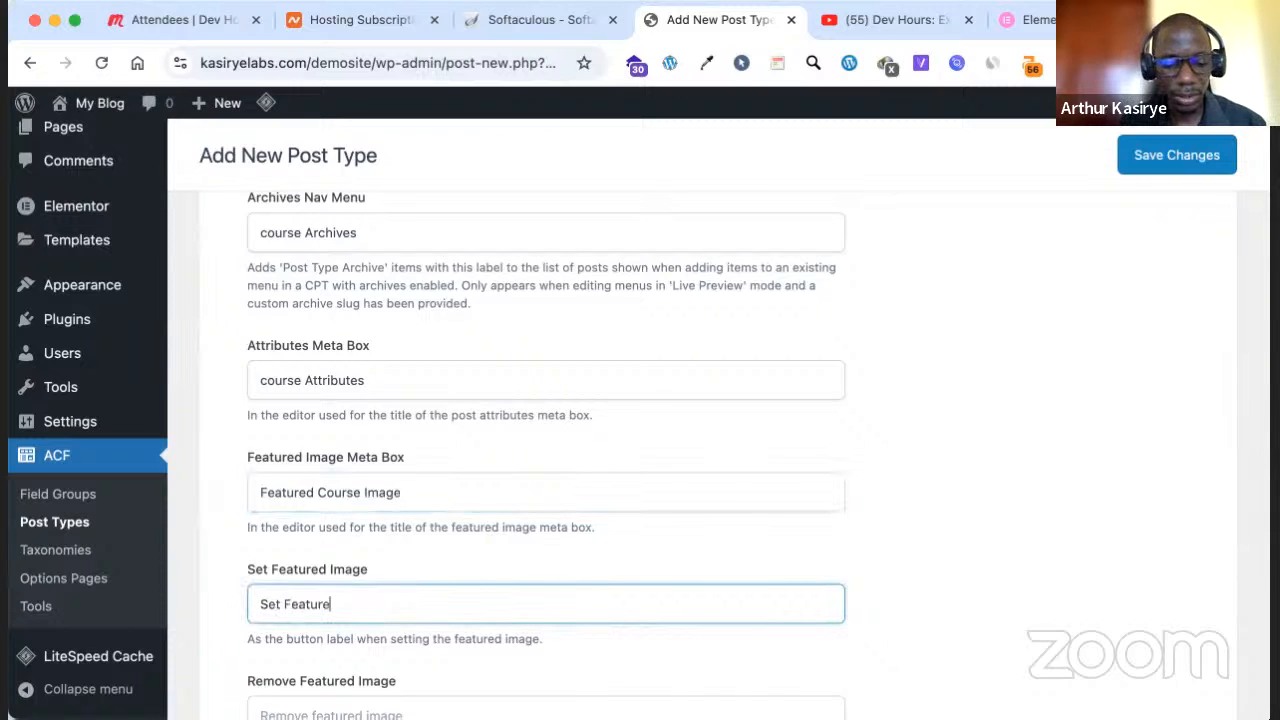
text(d Course)
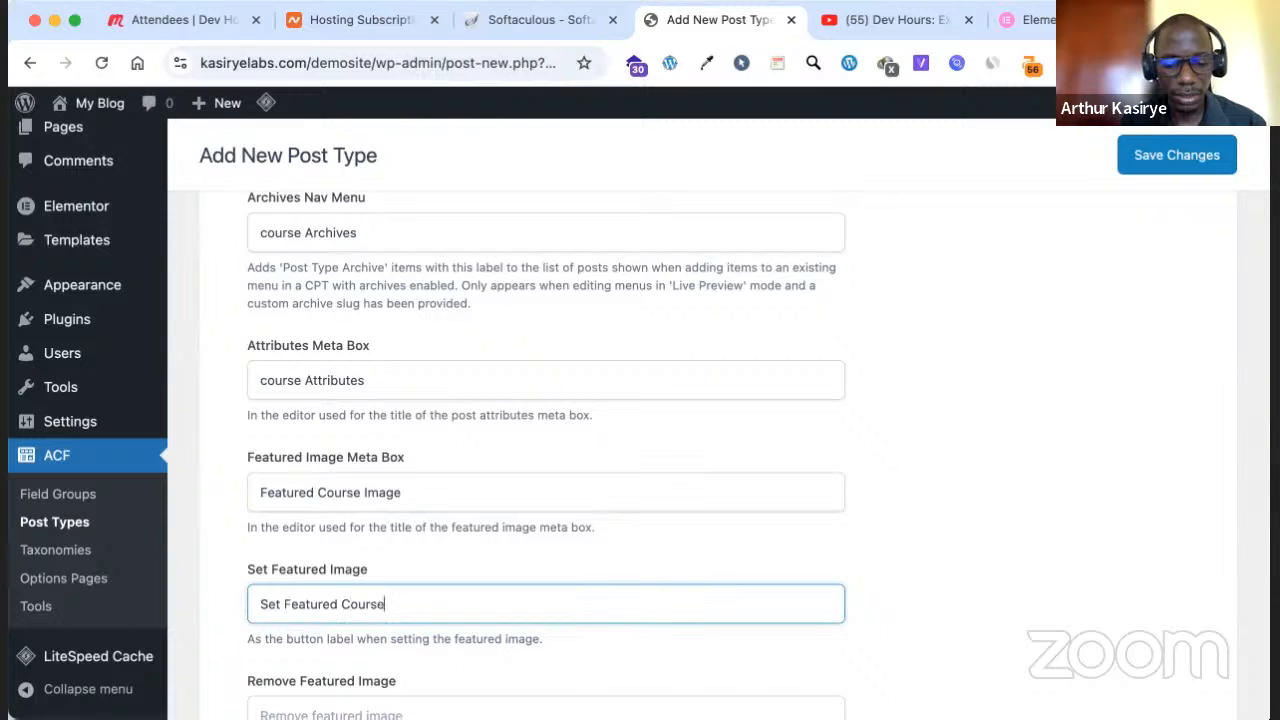
text( Image)
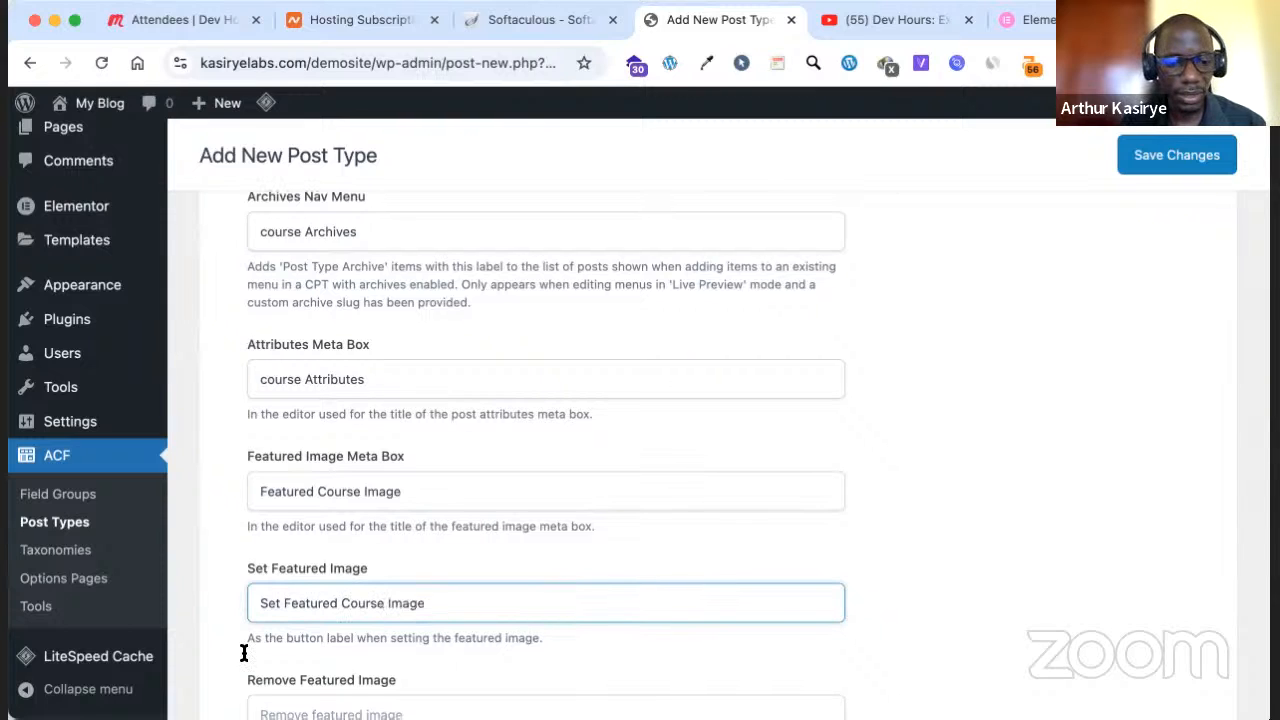
Enter "Remove Featured Course Image" as the Remove Featured Image label
key(Tab)
text(Remove )
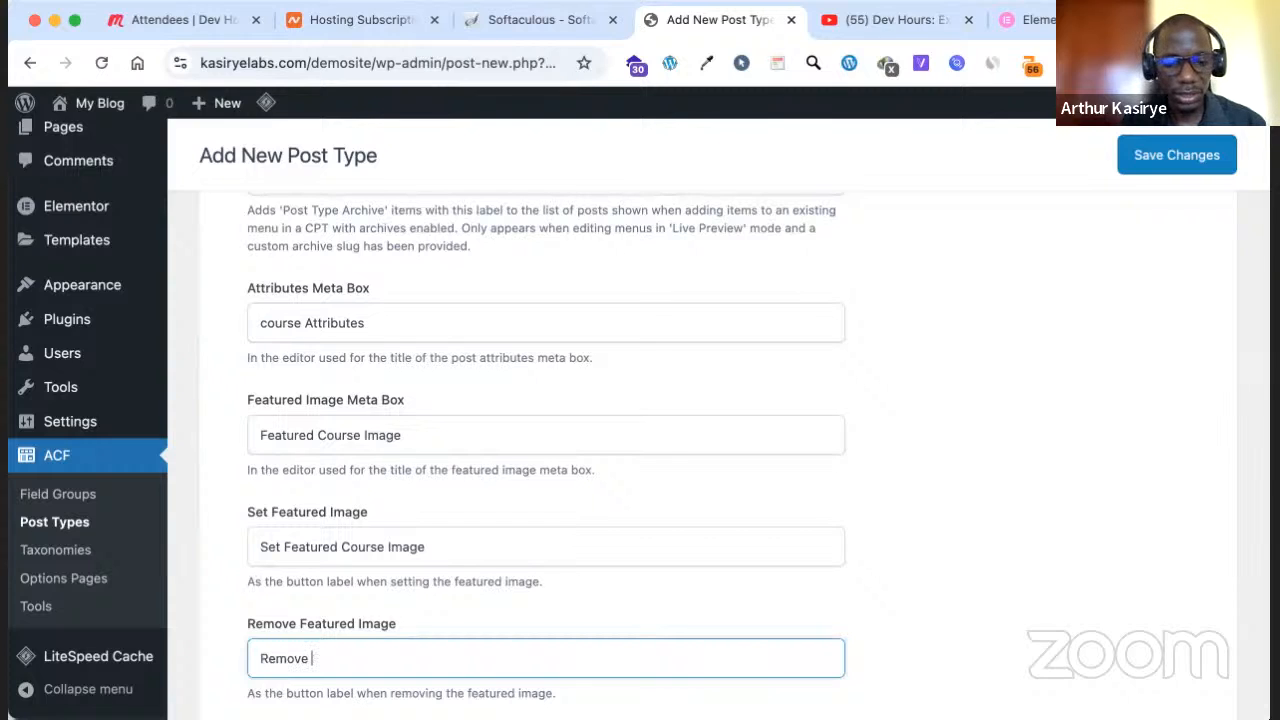
text(Featured Course)
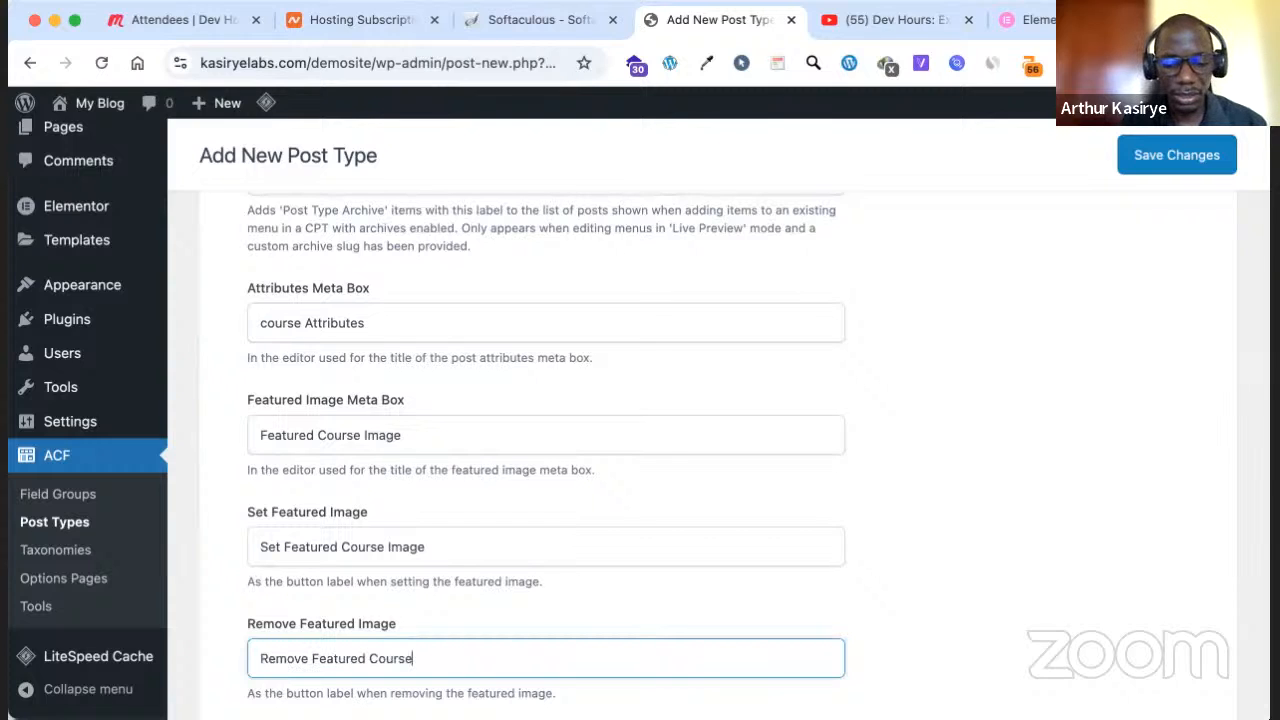
text( Image)
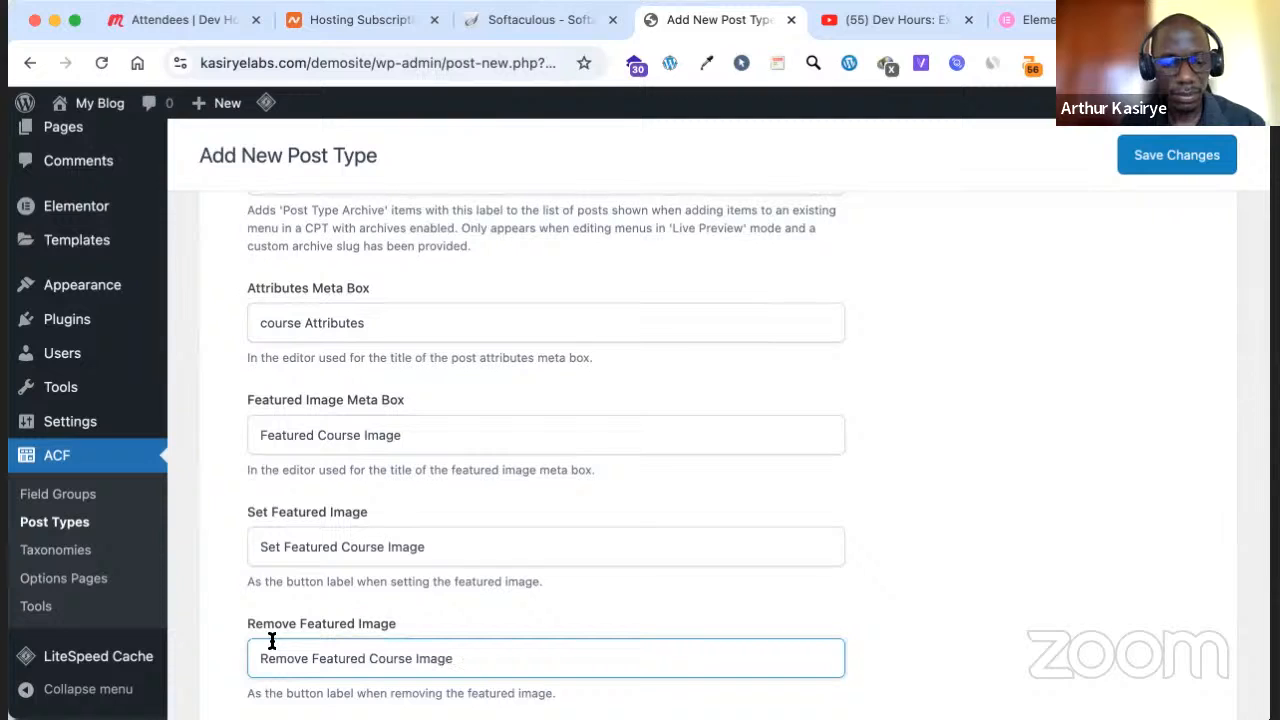
Shorten the Remove Featured Image label to "Remove Course Image" by deleting the word "Featured"
scroll(271, 641, down, 2)
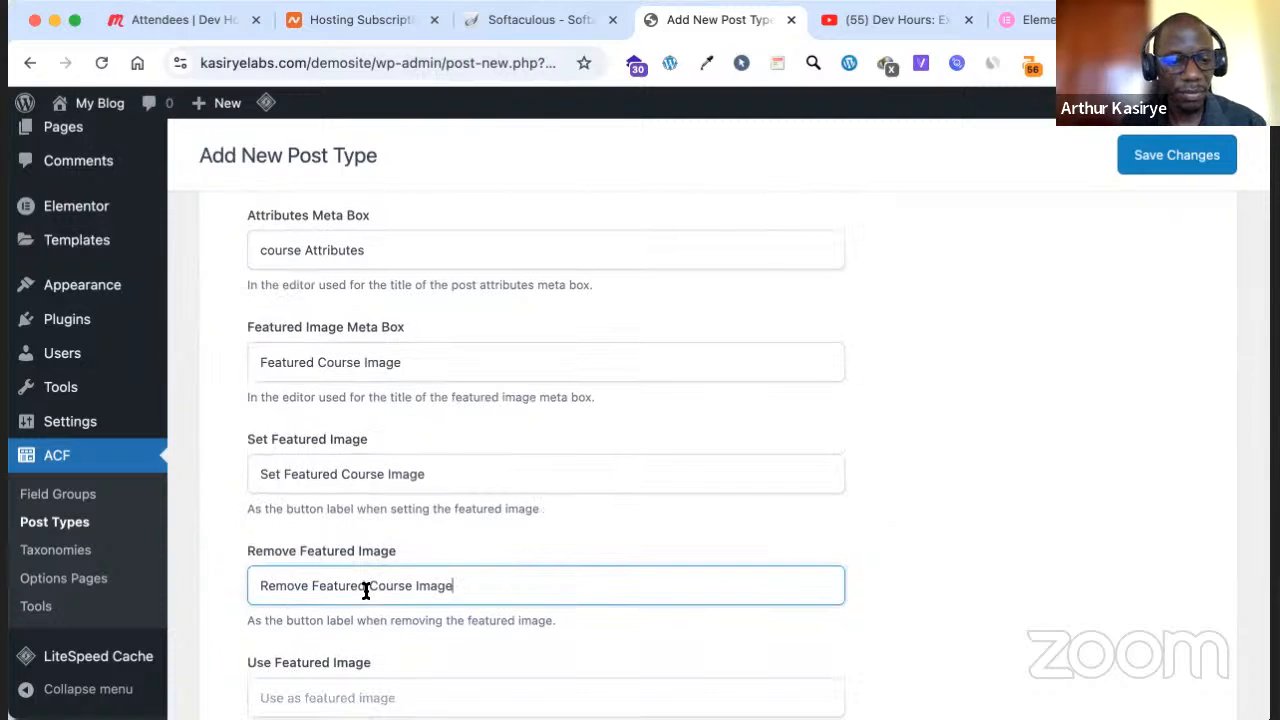
click(363, 586)
shift+click(315, 585)
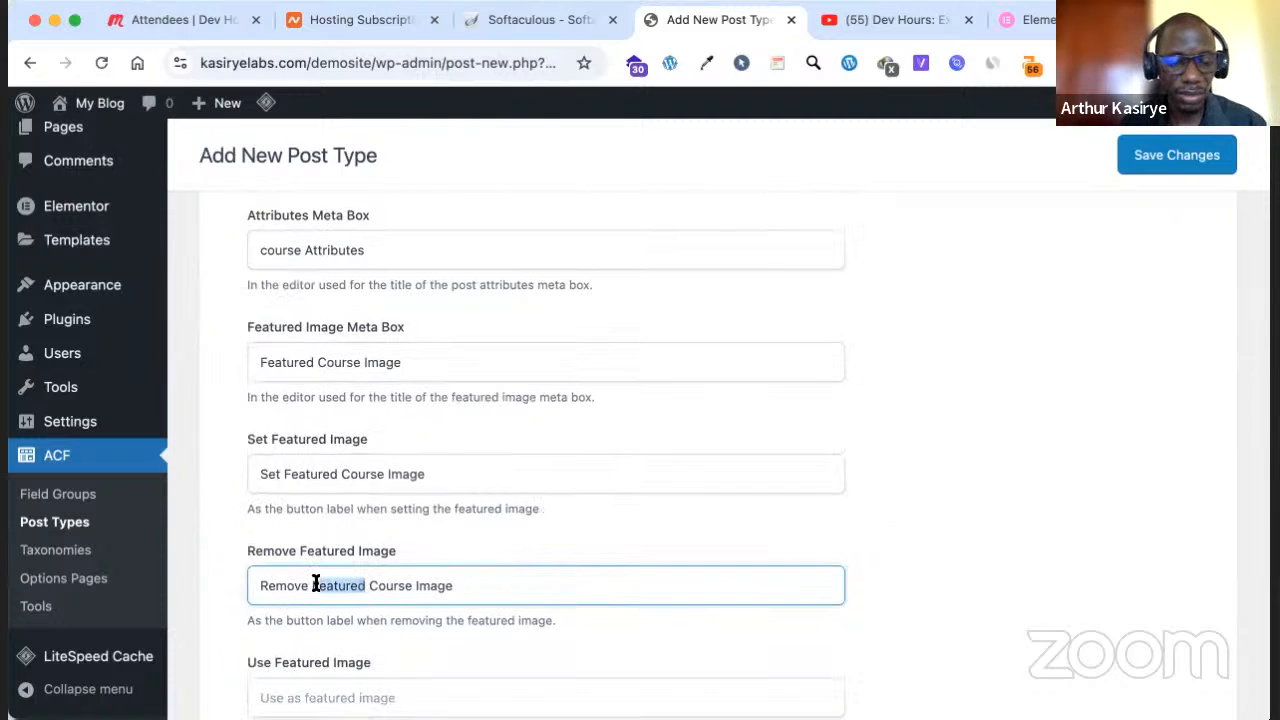
key(BackSpace)
key(BackSpace)
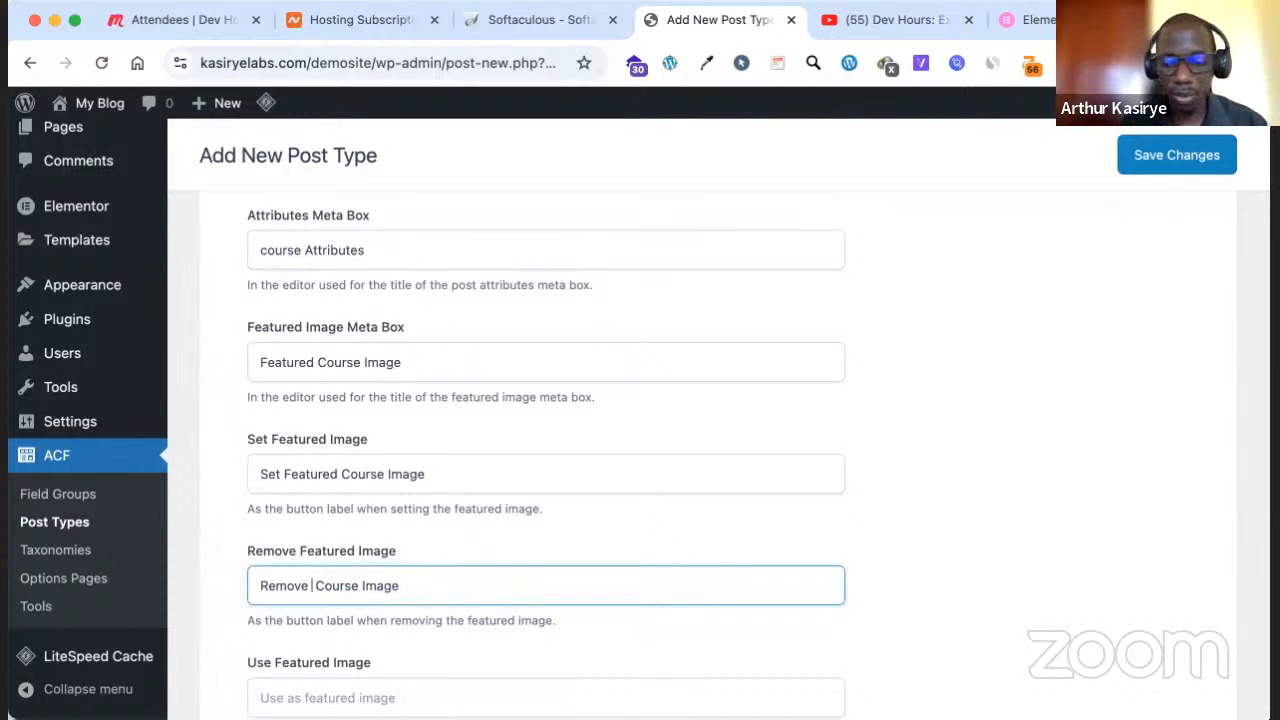
key(BackSpace)
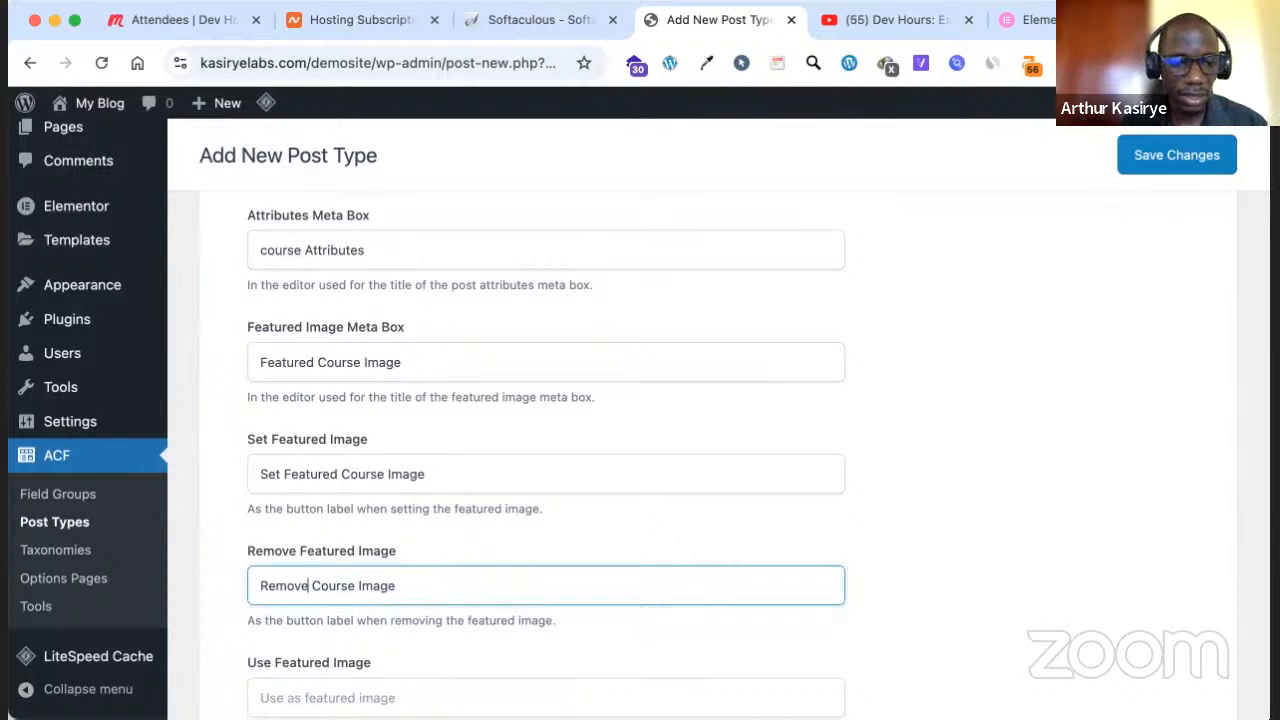
Delete the word "Featured" from the Set Featured Image label so that it reads "Set Course Image"
click(339, 474)
key(shift+Left)
key(shift+Left)
key(shift+Left)
key(shift+Left)
key(shift+Left)
key(shift+Left)
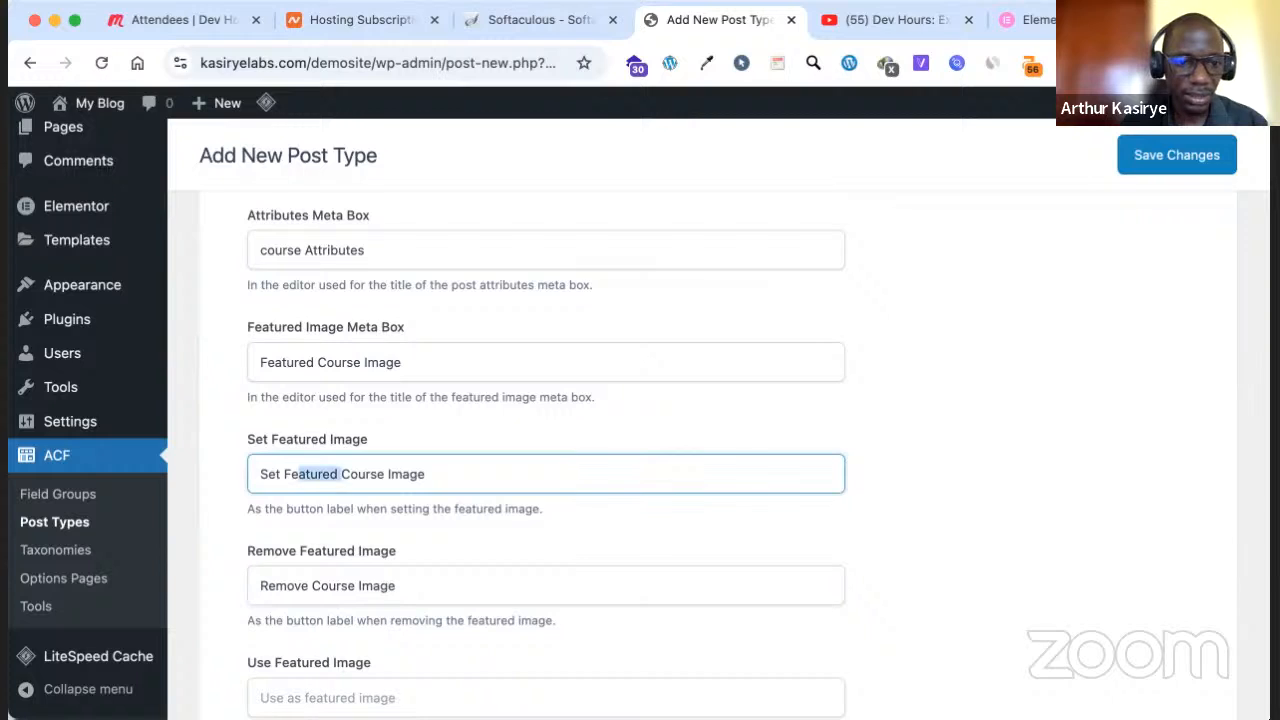
key(shift+Left)
key(shift+Left)
key(BackSpace)
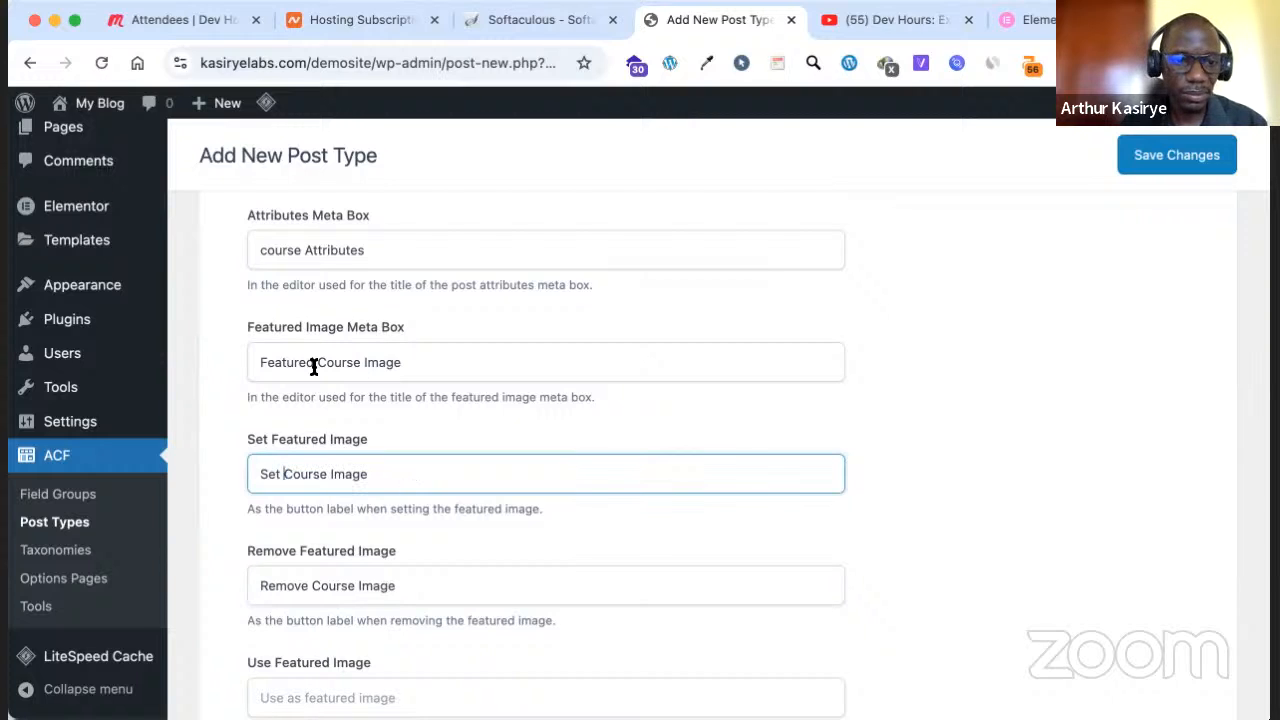
Replace the Featured Image Meta Box label with "Course Image"
key(super+z)
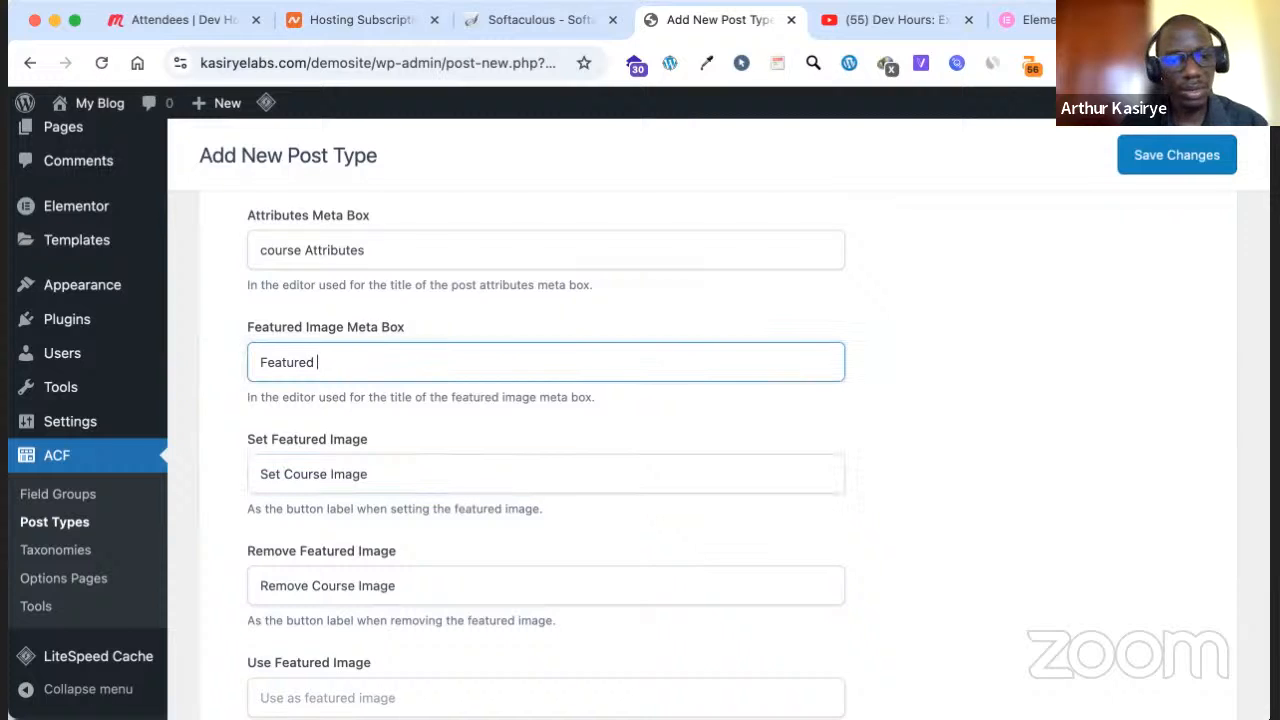
double_click(273, 366)
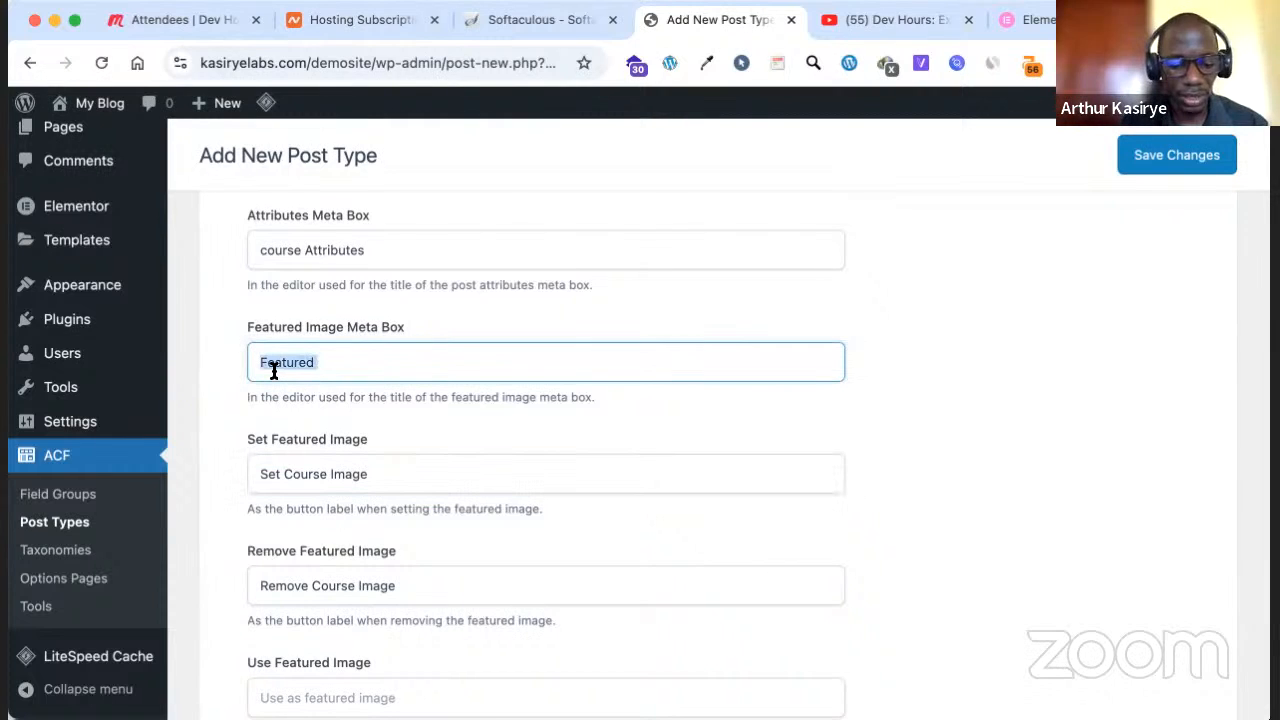
text(C)
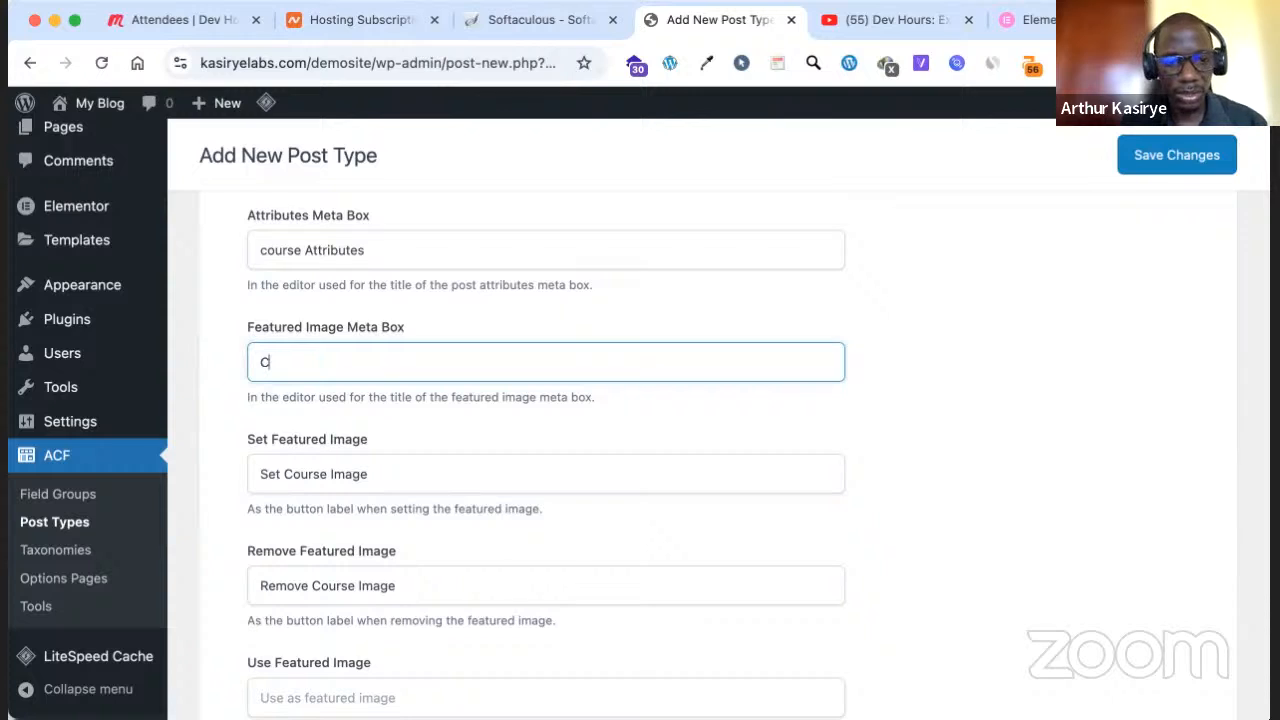
text(ourse I)
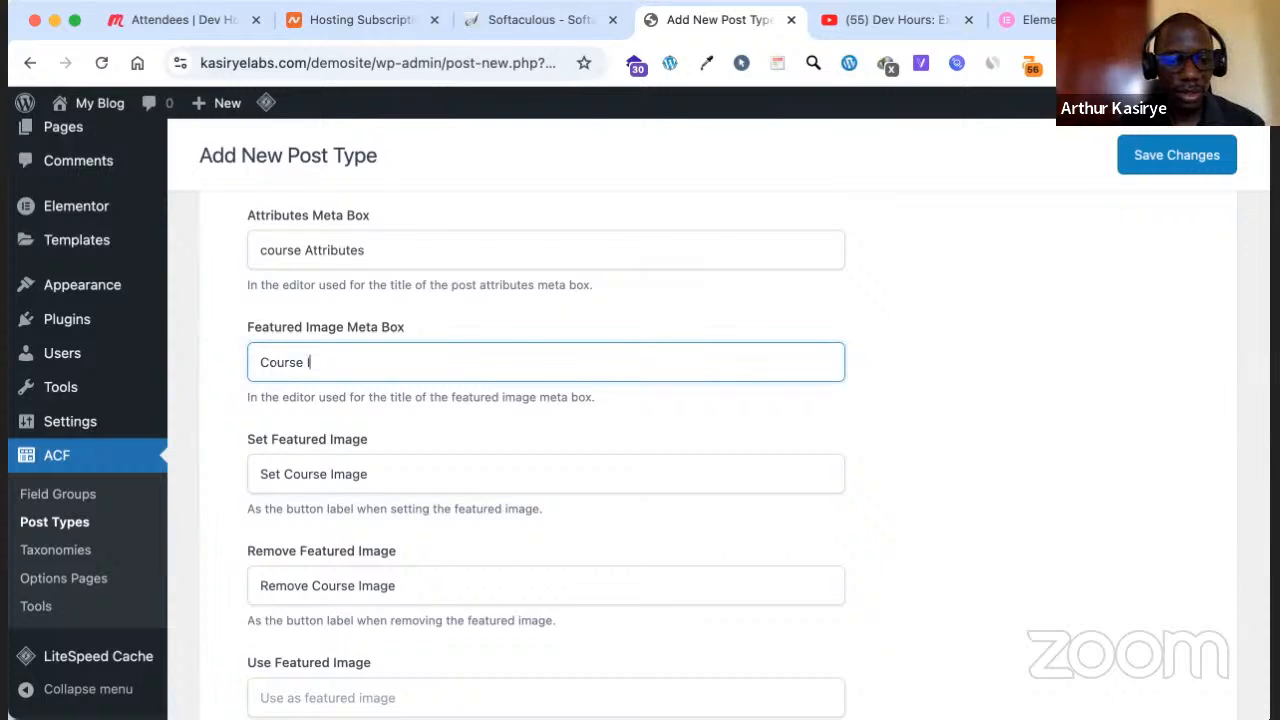
text(mage)
Enter "Add Course Title" as the Title Placeholder label of the post type
scroll(546, 457, down, 1)
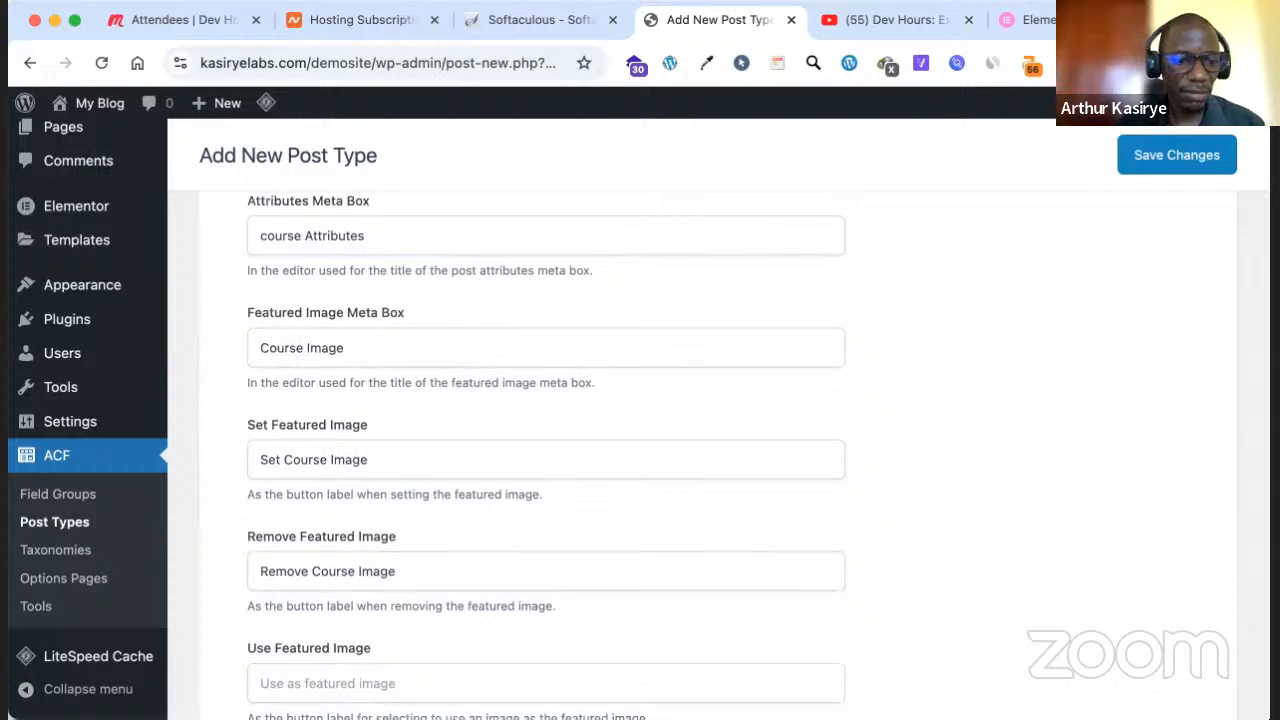
scroll(803, 489, down, 10)
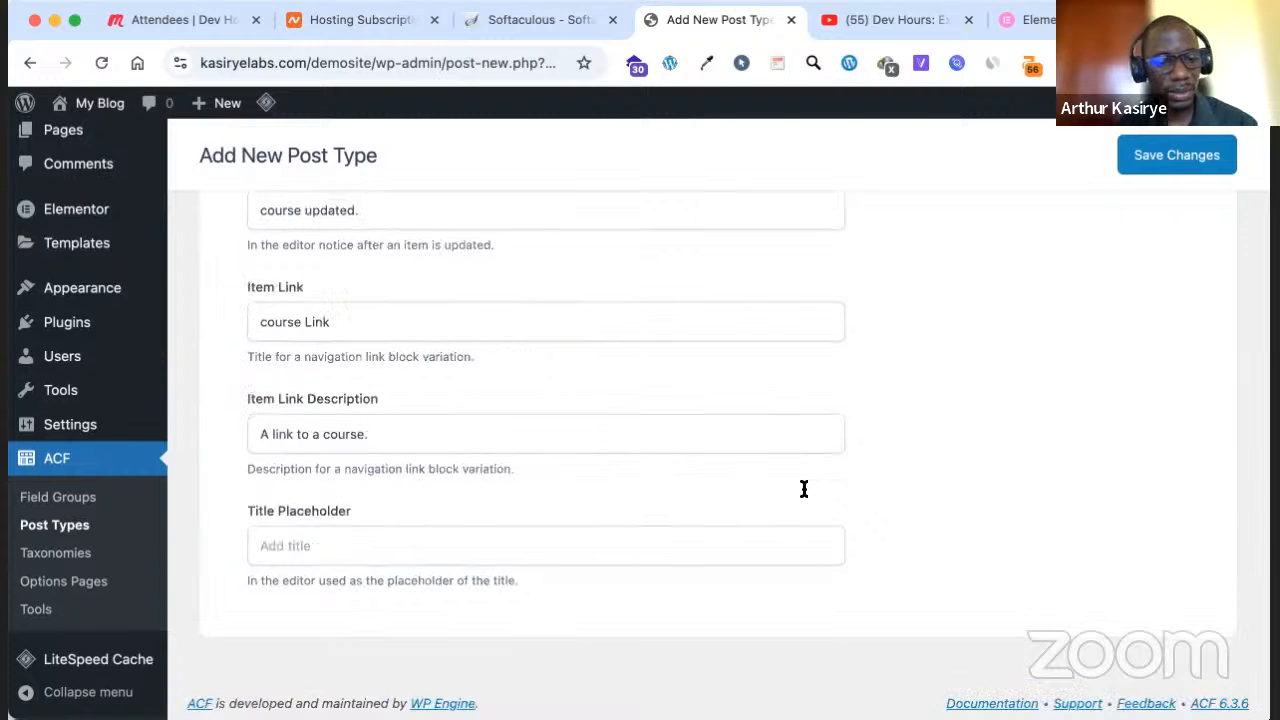
click(323, 545)
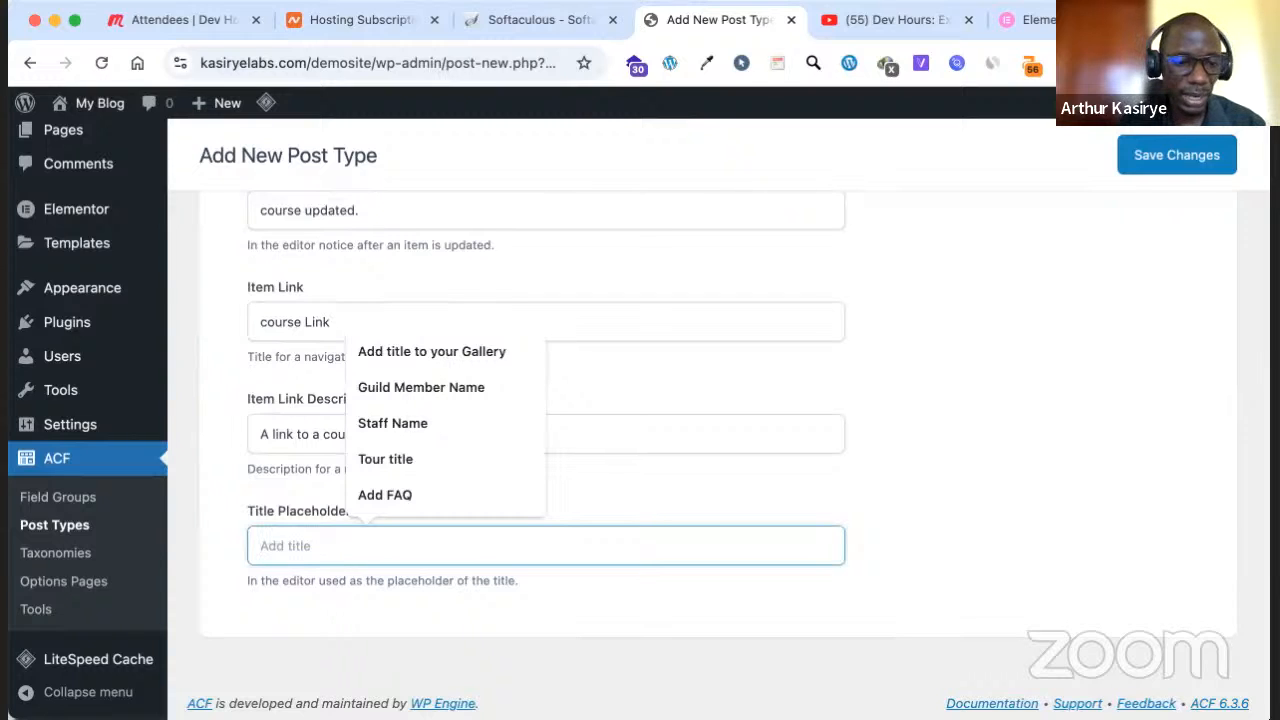
text(Add Cou)
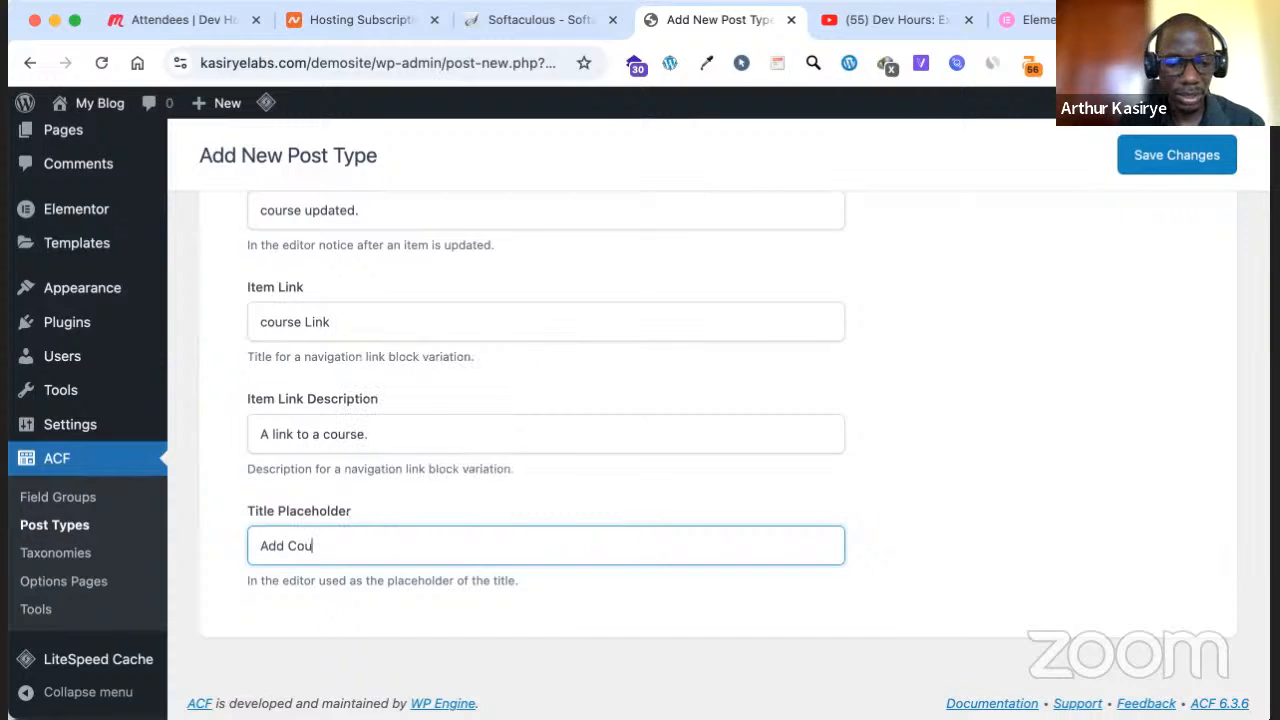
text(rse )
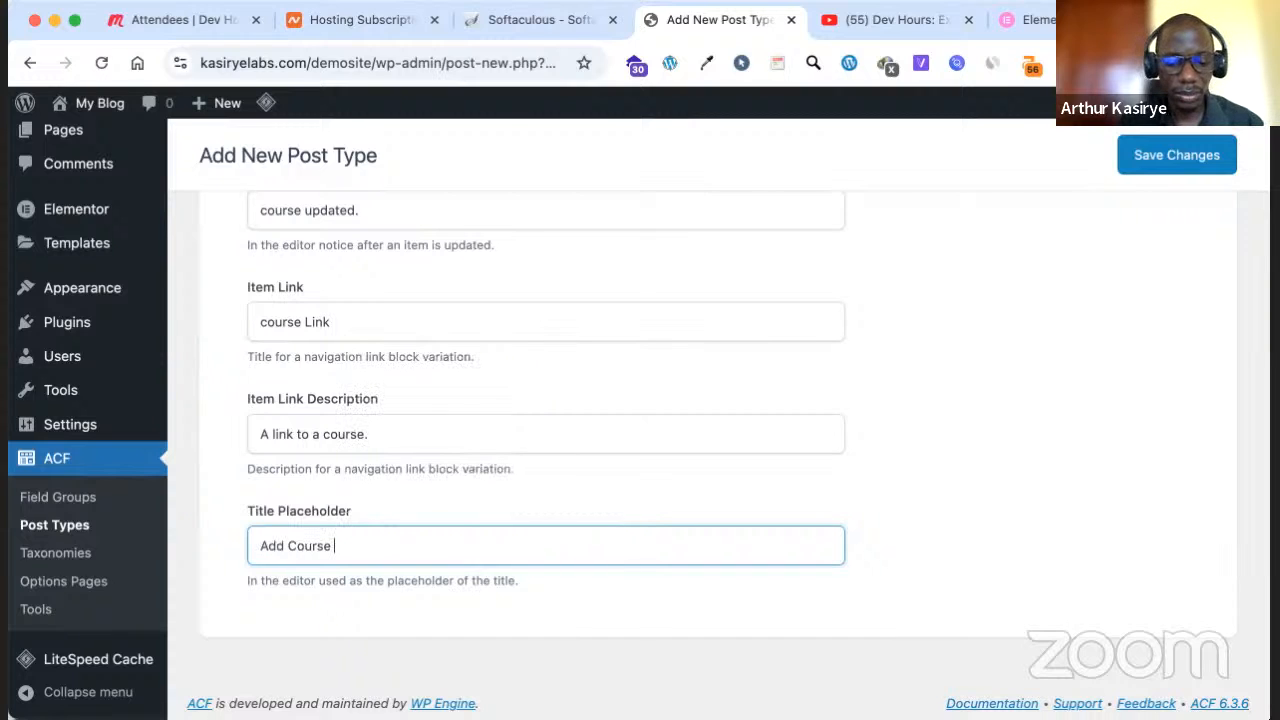
text(Title)
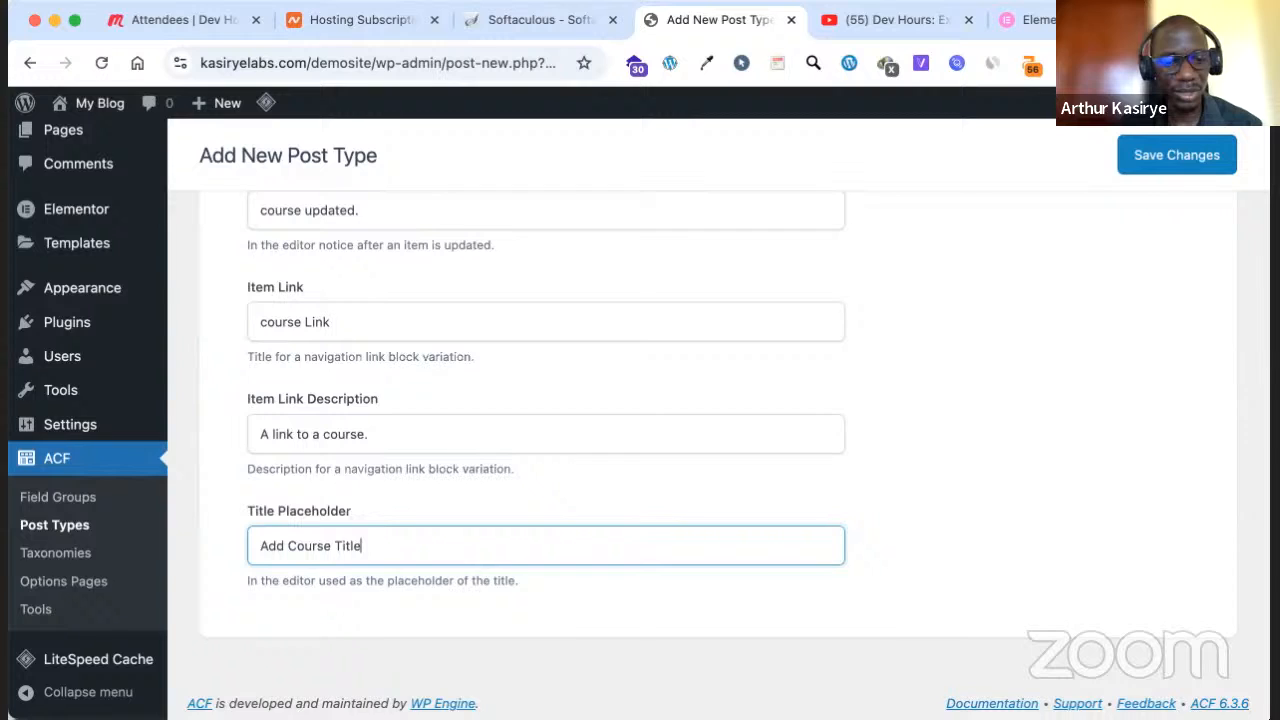
Set the Courses post type's menu position to 3 in the visibility settings
key(Tab)
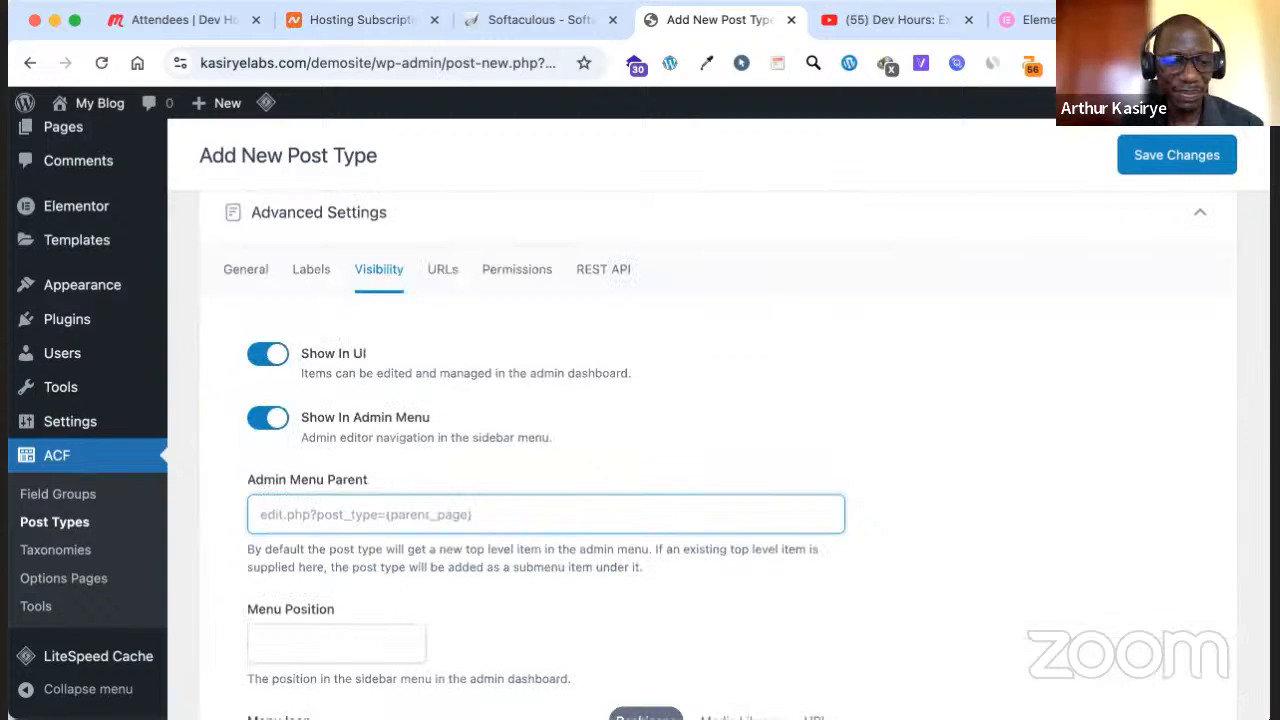
scroll(356, 466, down, 2)
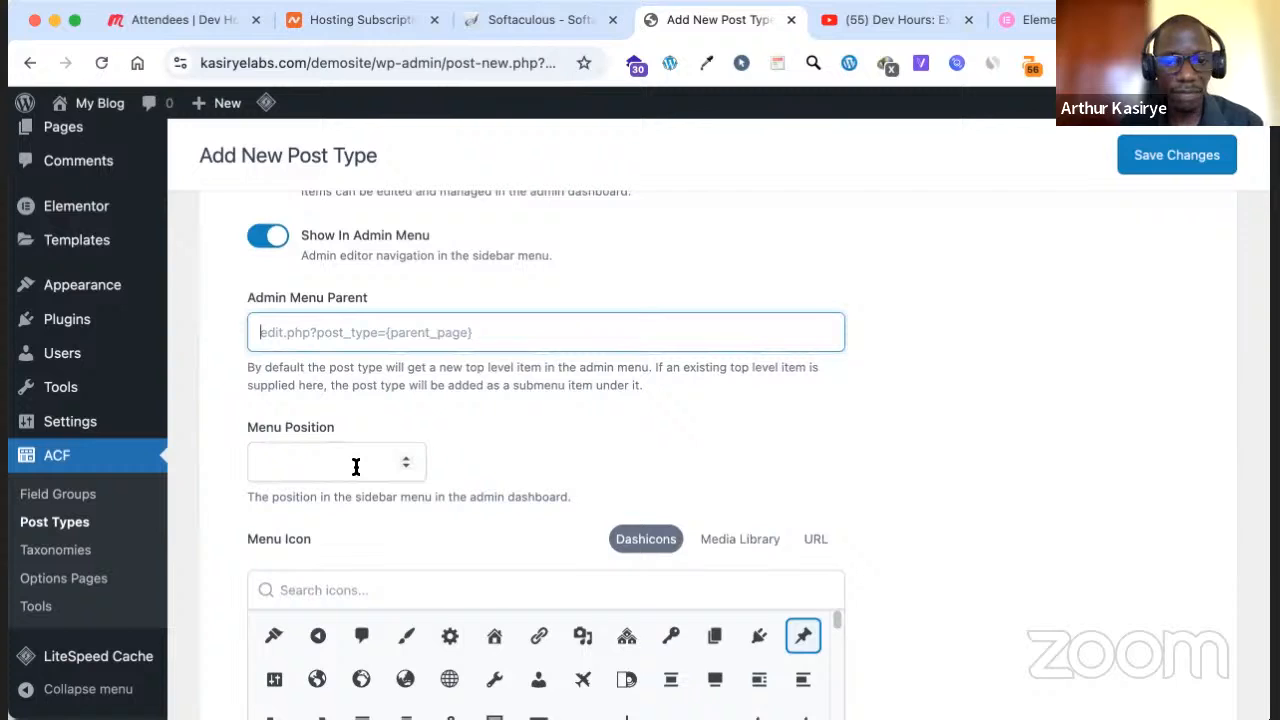
scroll(357, 473, down, 2)
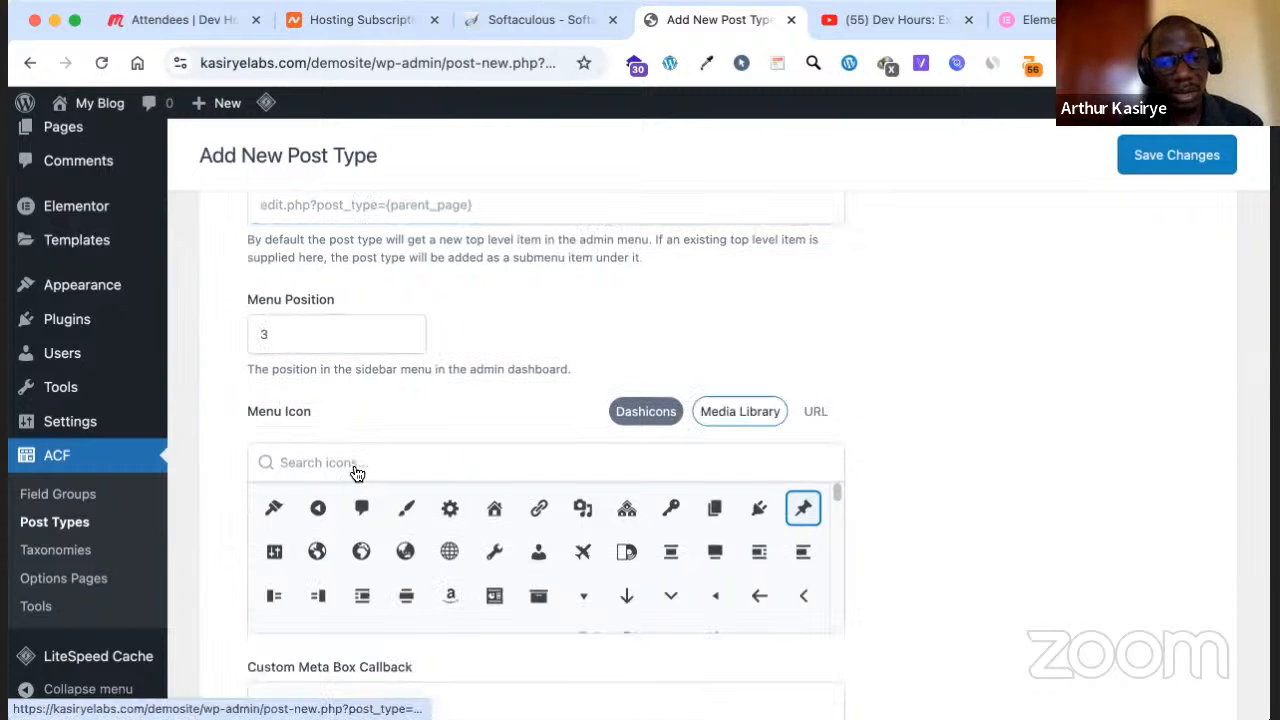
Search the Dashicons for "book" and choose the second book icon as the post type's menu icon
click(718, 417)
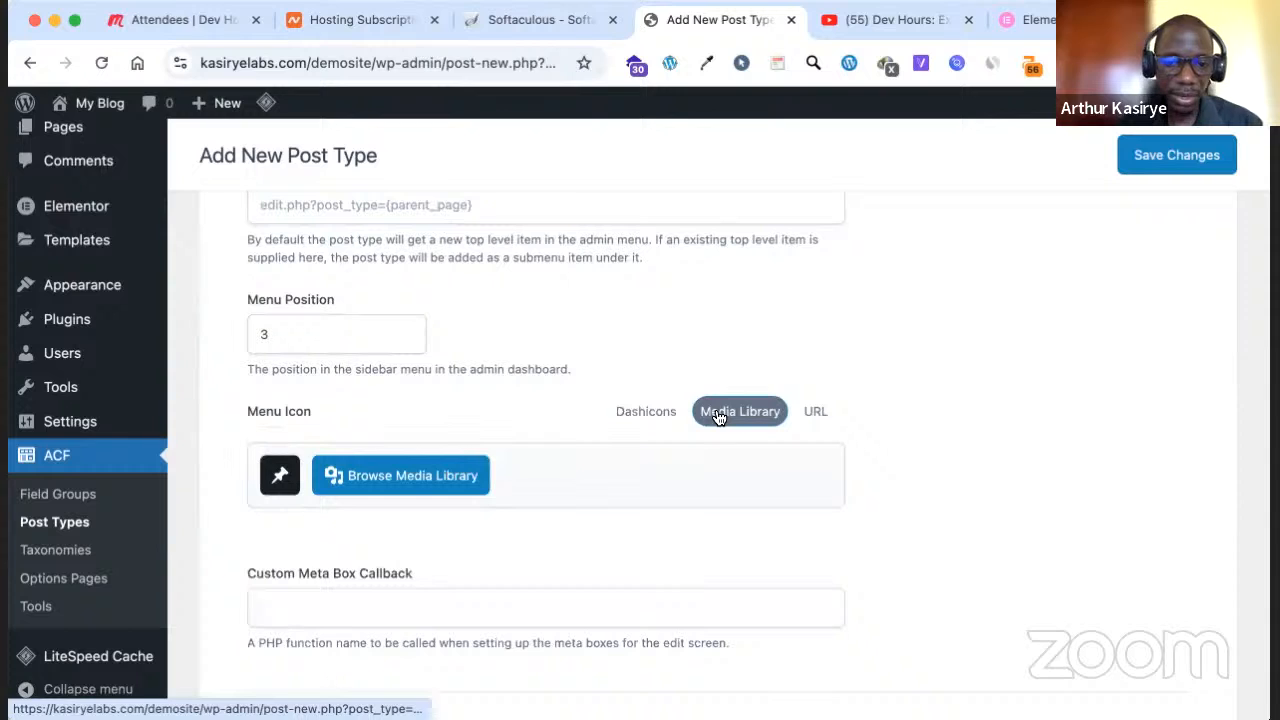
click(666, 412)
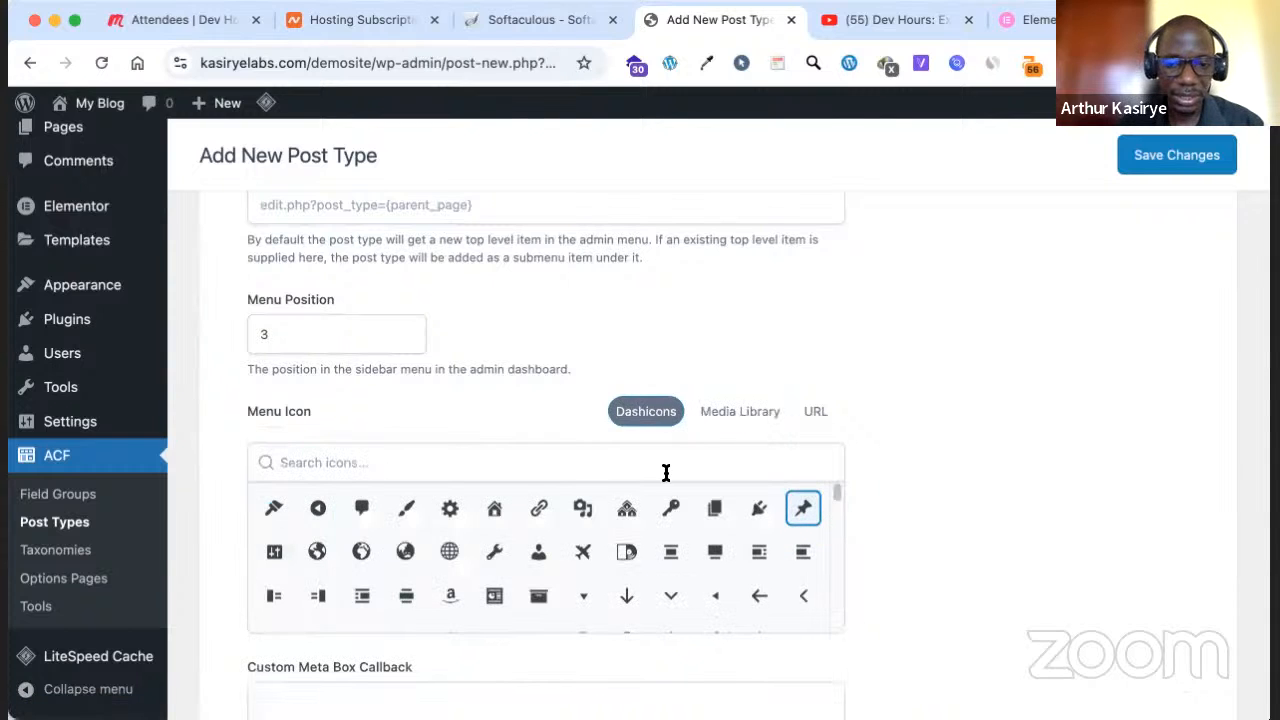
scroll(615, 545, down, 1)
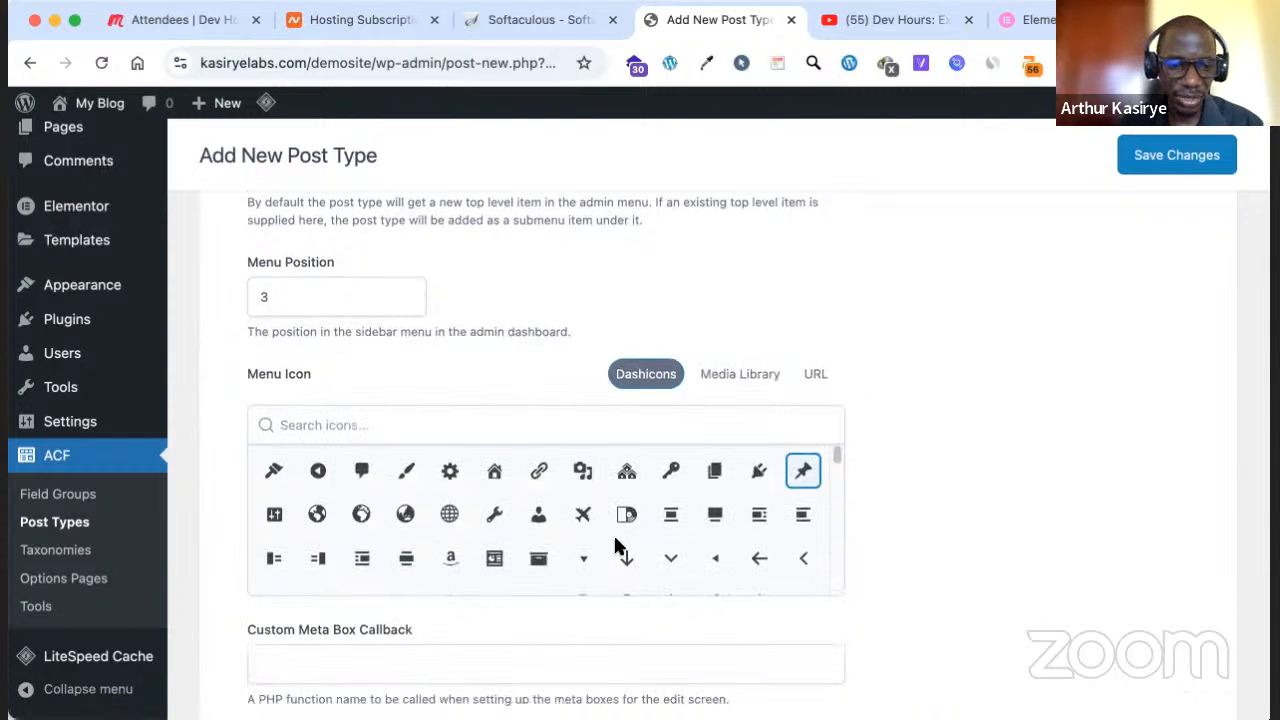
click(402, 515)
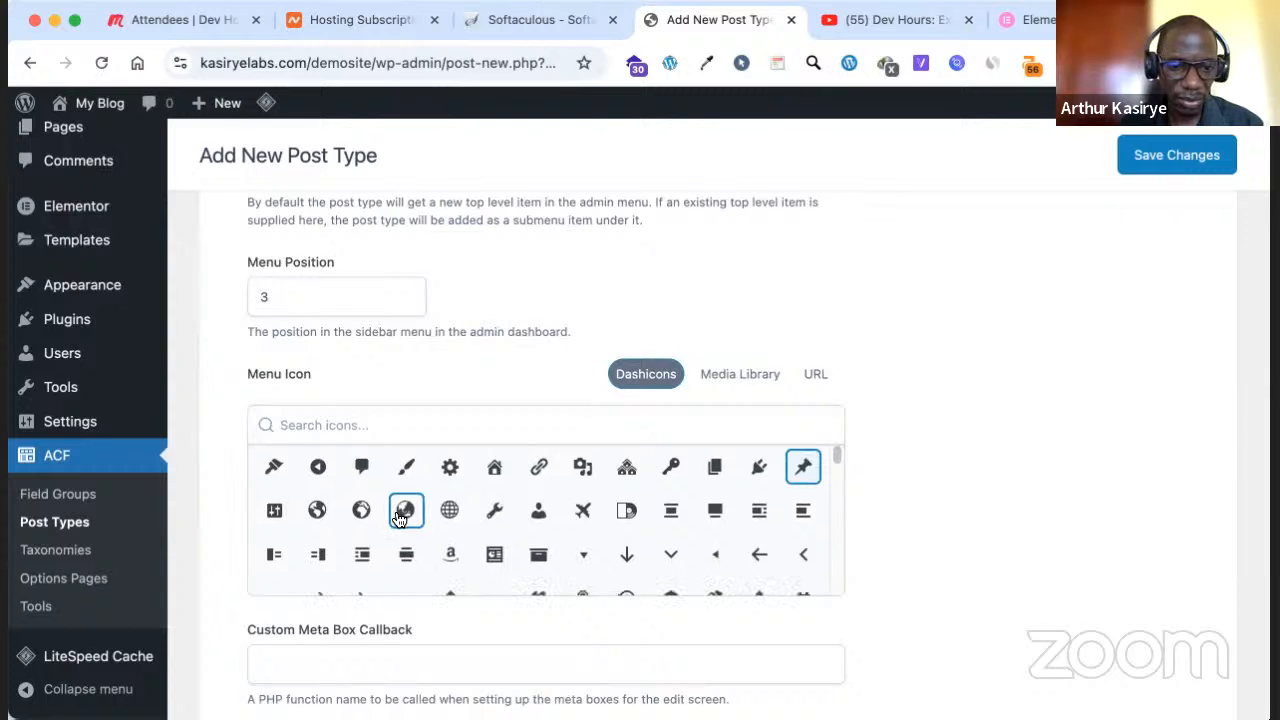
scroll(397, 513, down, 2)
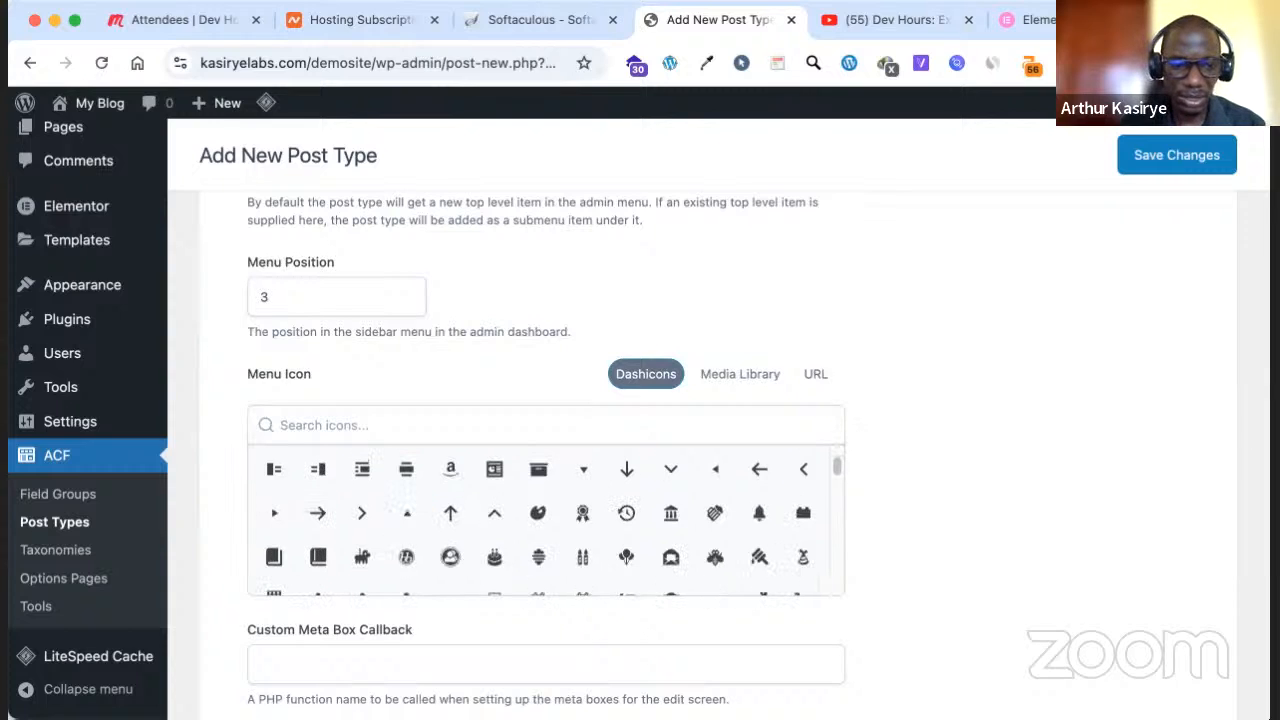
text(book)
click(318, 471)
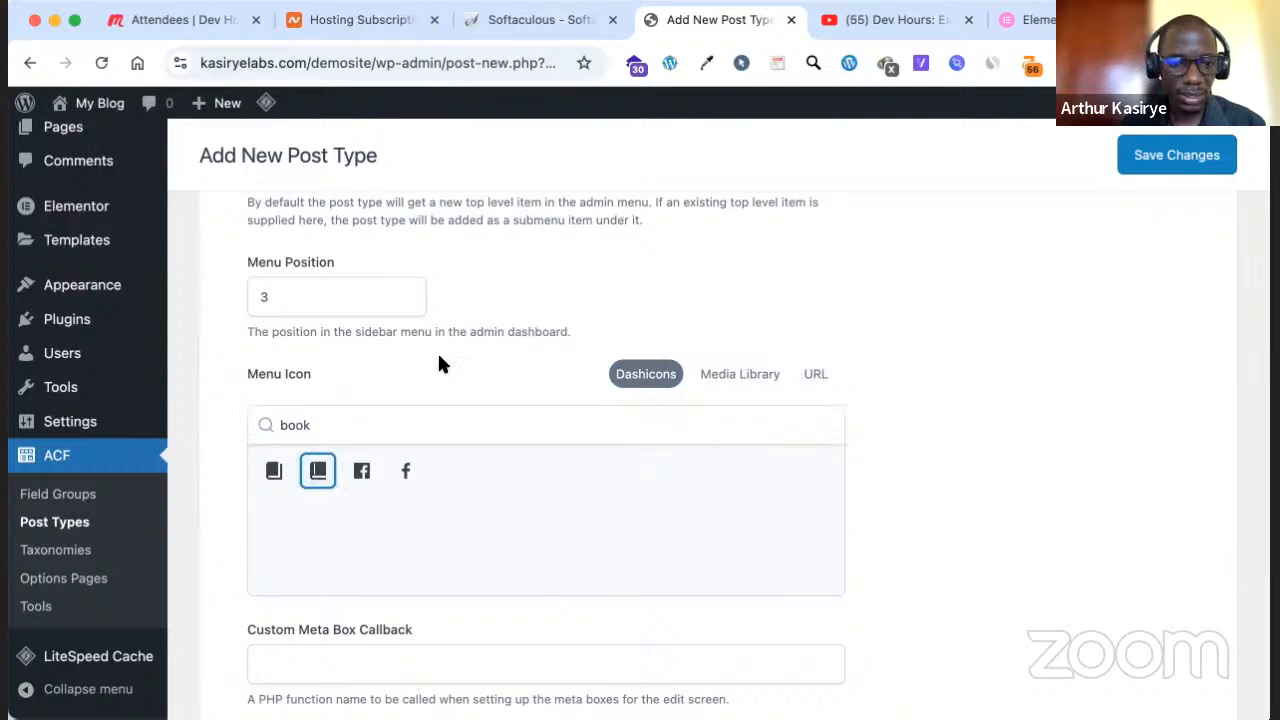
Check the remaining visibility options and save the new Courses post type
scroll(621, 513, down, 2)
scroll(621, 513, down, 2)
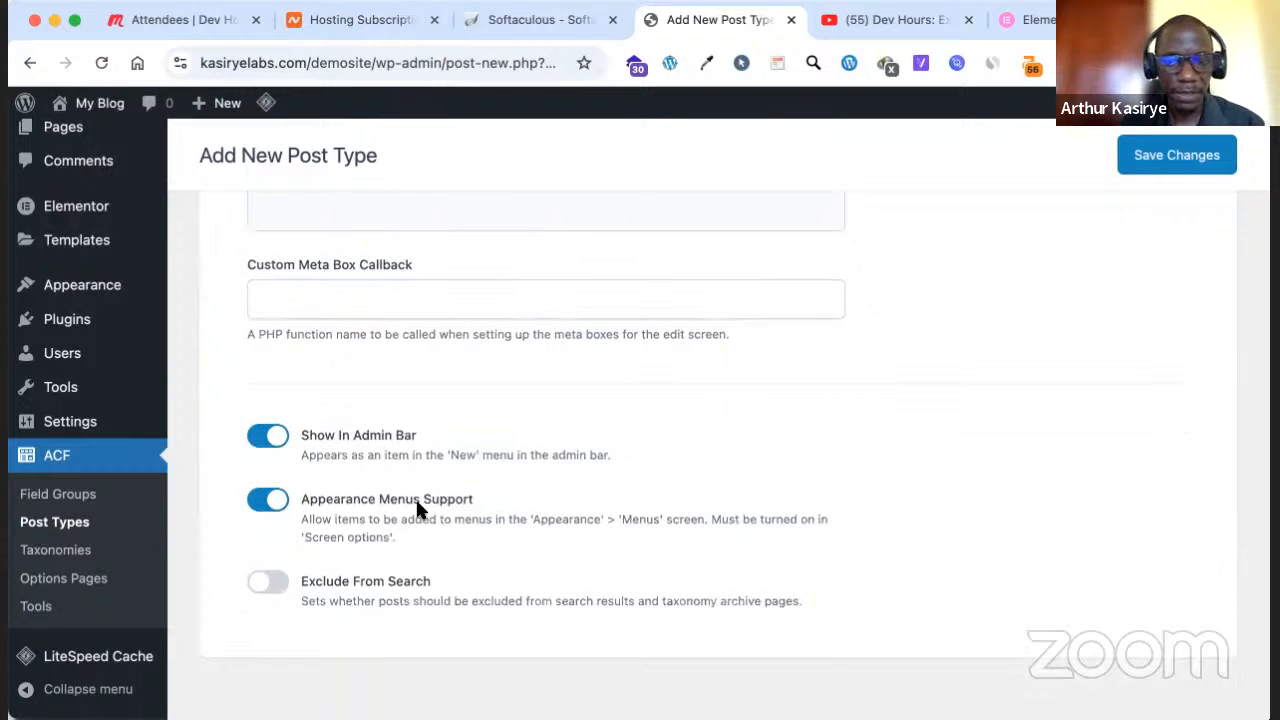
scroll(977, 364, up, 15)
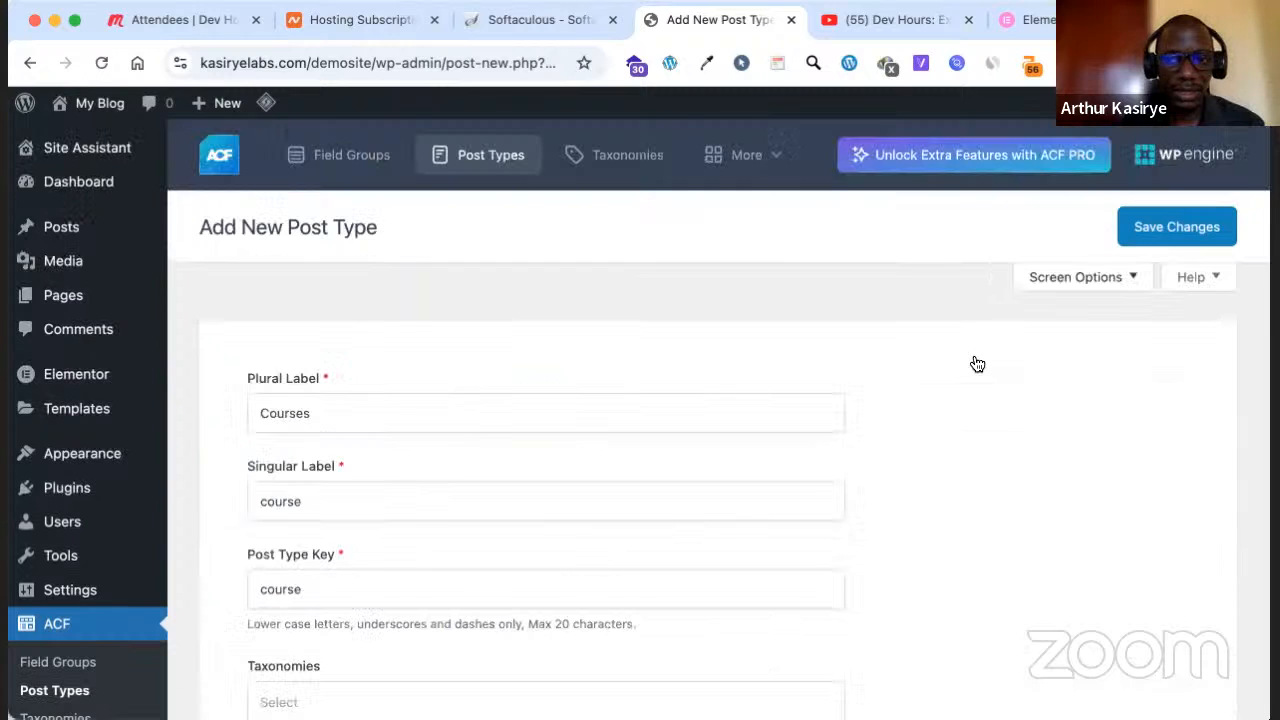
click(1133, 230)
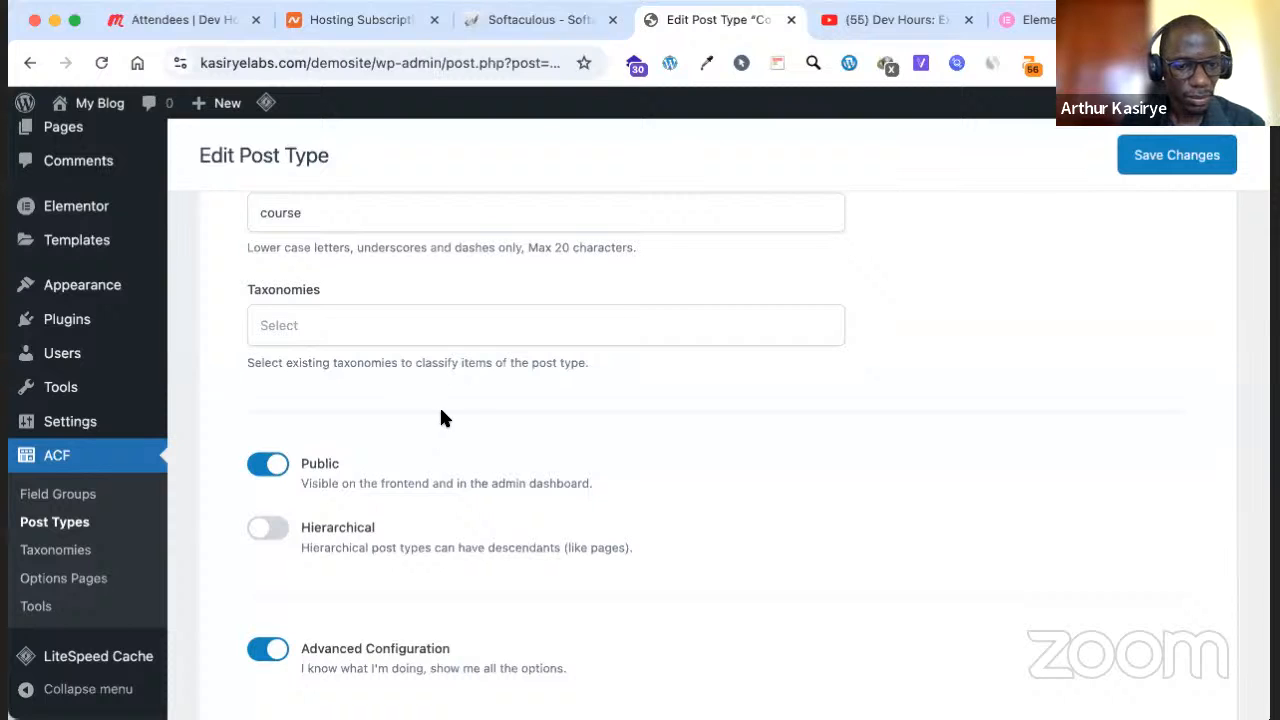
Look over the saved post type settings and open the list of all courses in the admin area
scroll(441, 411, down, 2)
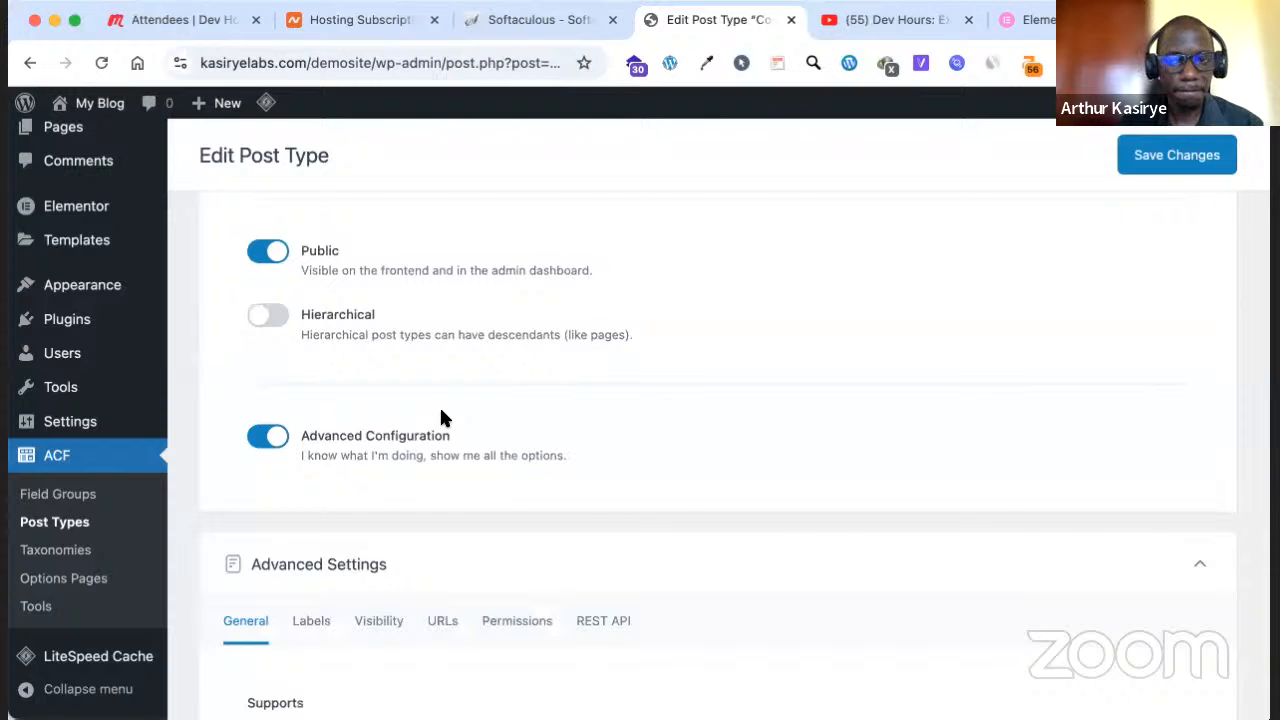
scroll(441, 418, down, 5)
key(Return)
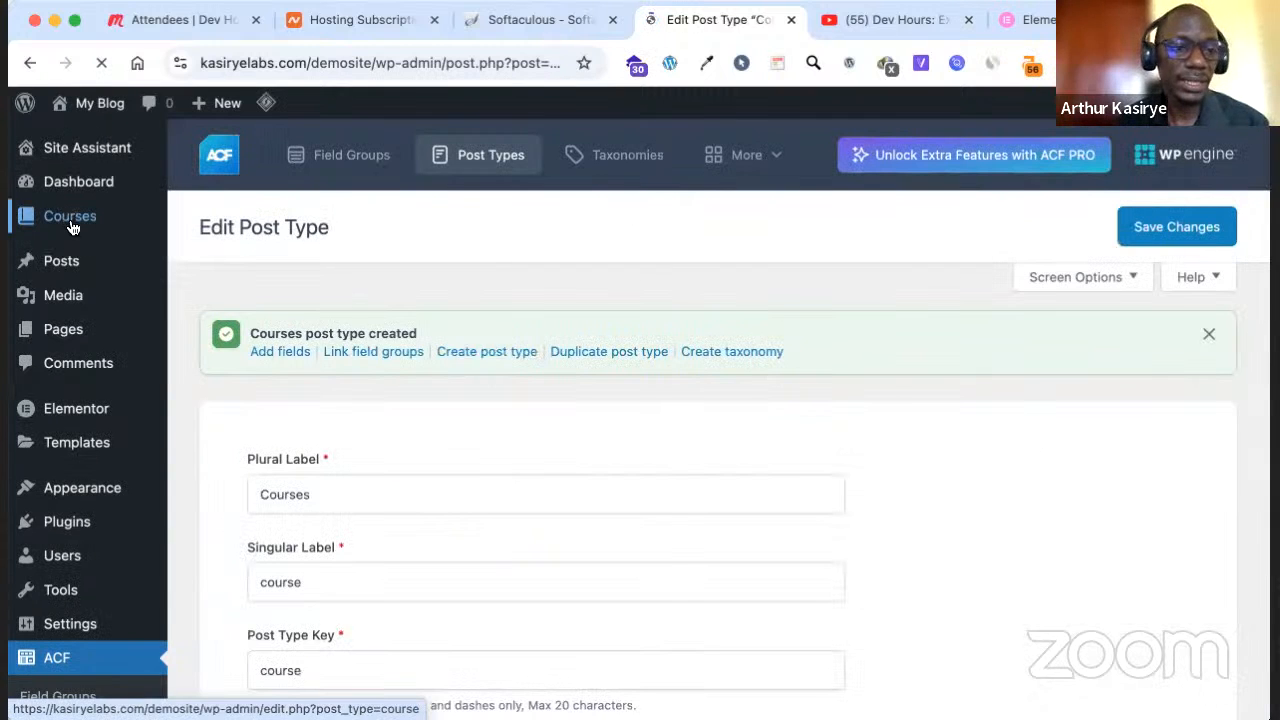
mouse_move(71, 227)
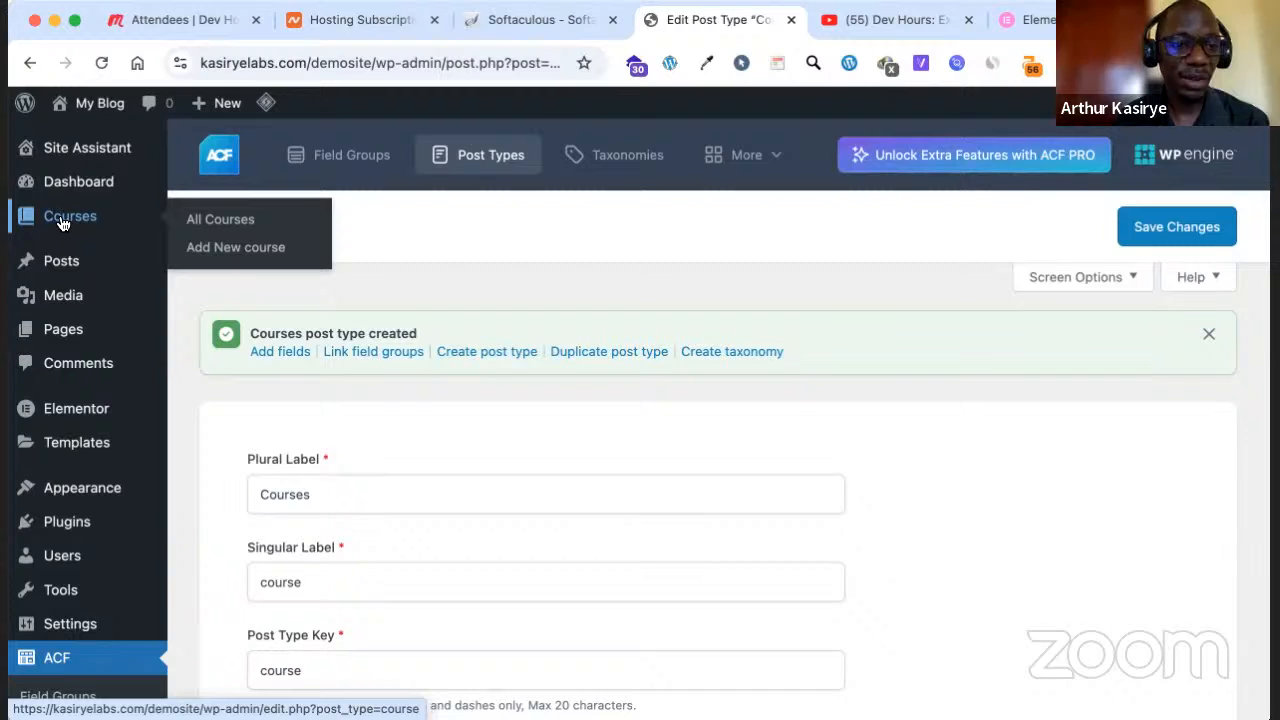
click(62, 222)
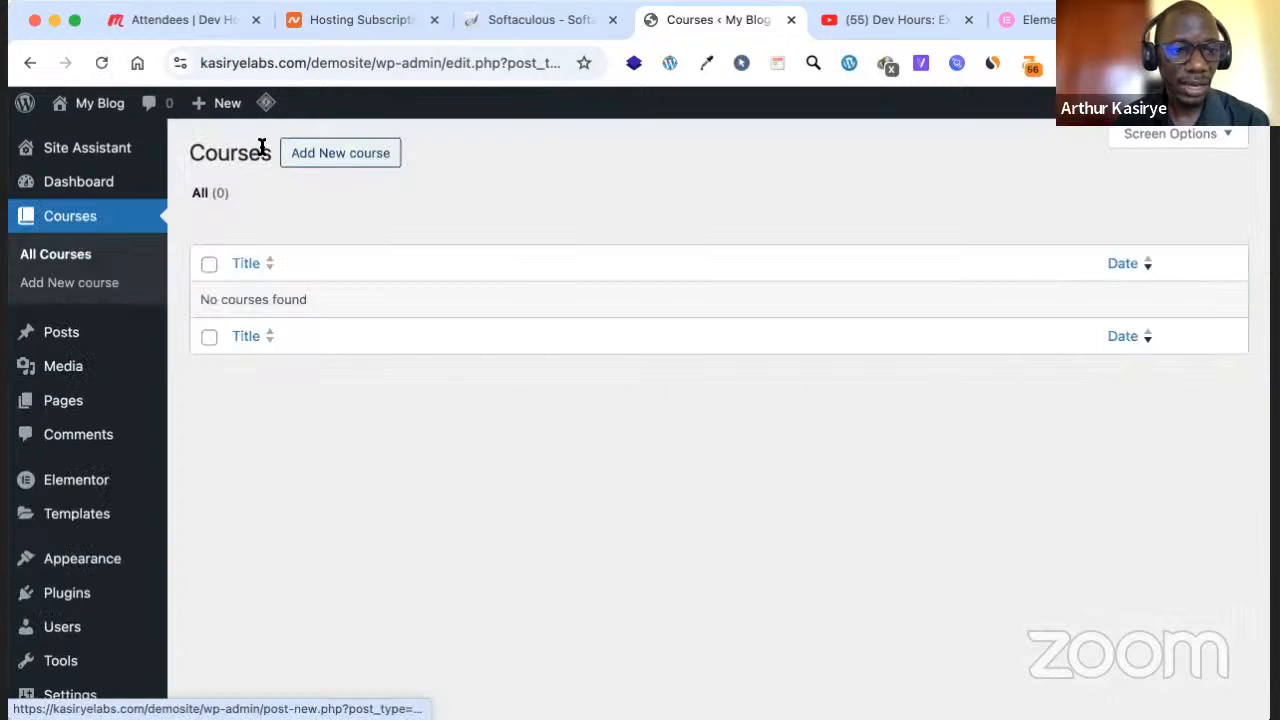
double_click(258, 150)
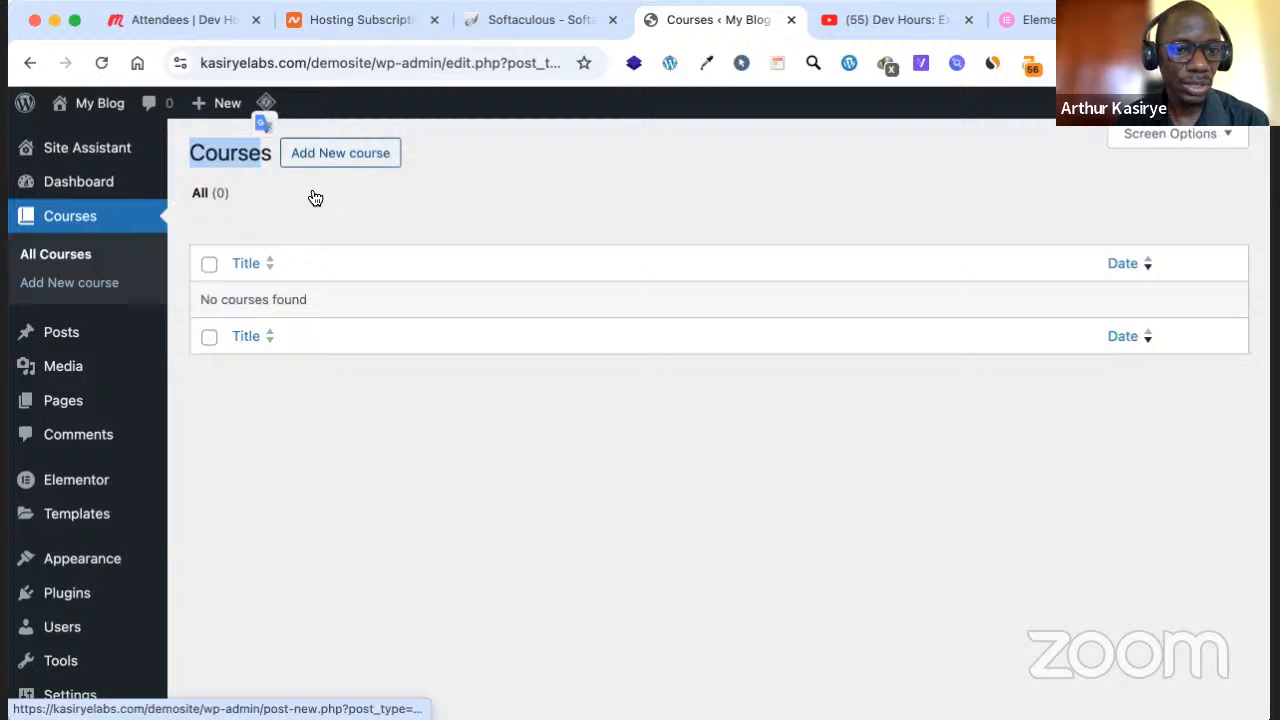
Start a new course entry and dismiss the block editor's welcome guide
click(345, 163)
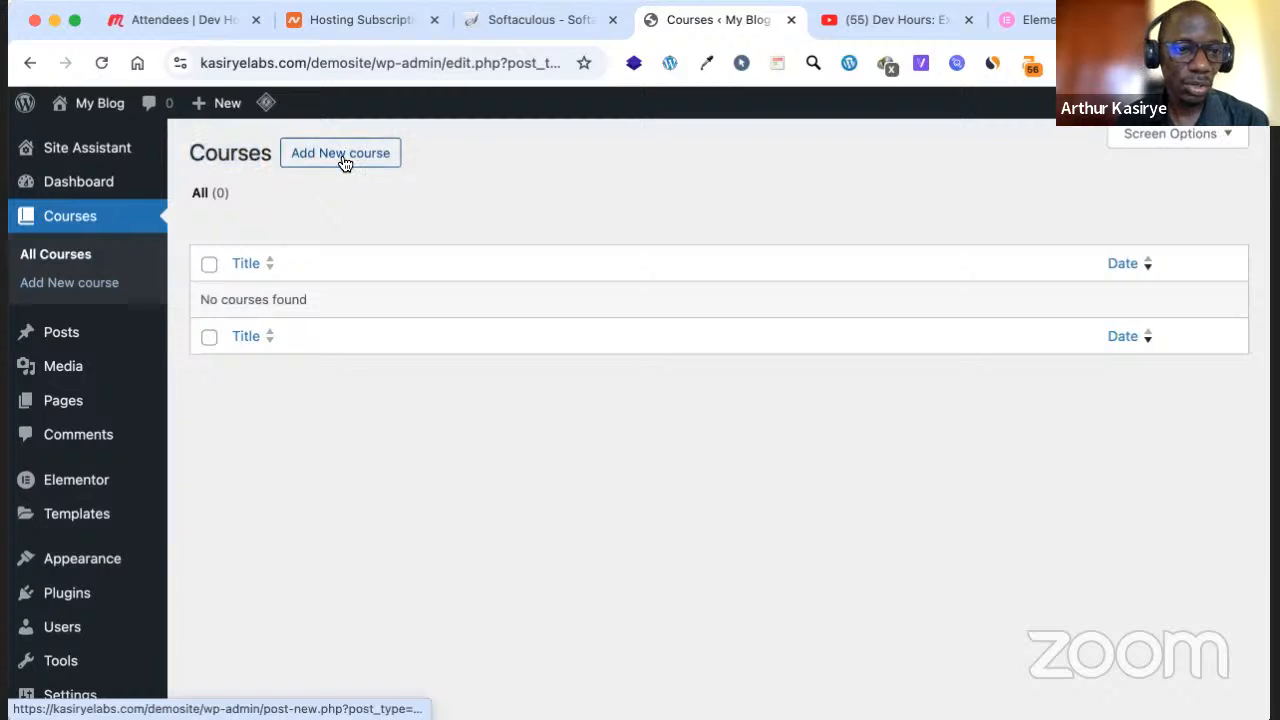
mouse_move(205, 112)
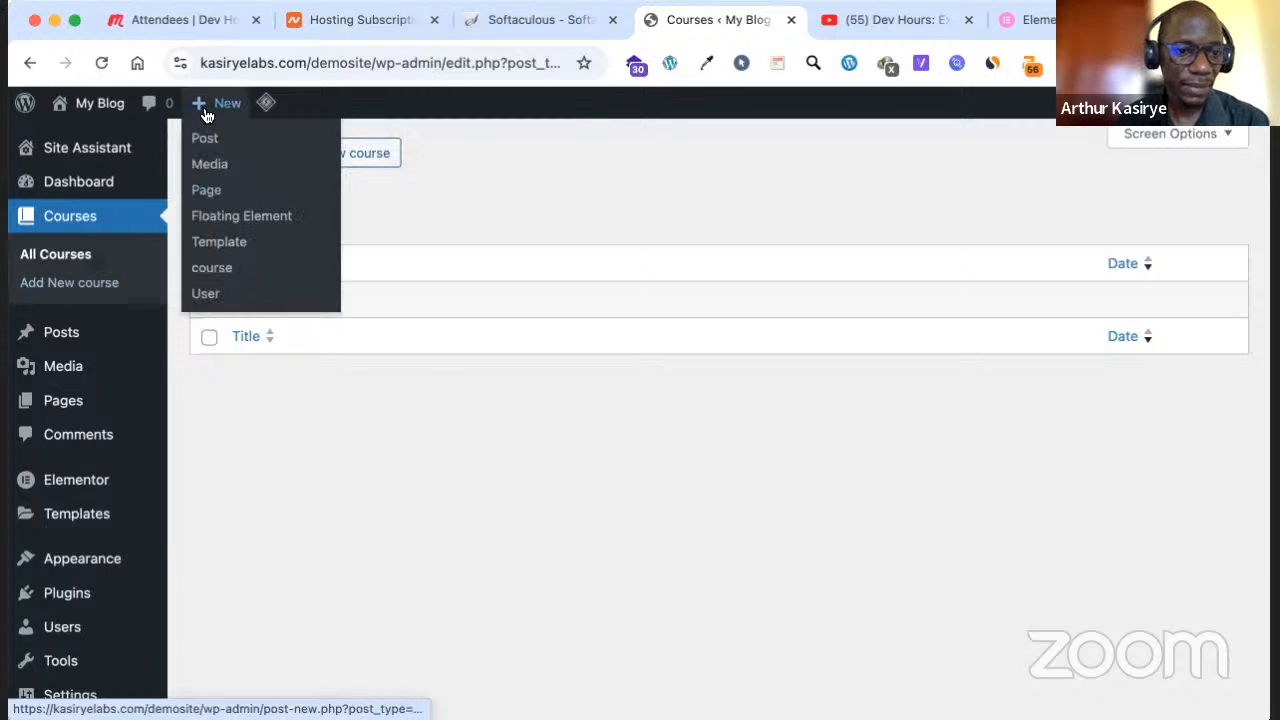
click(228, 277)
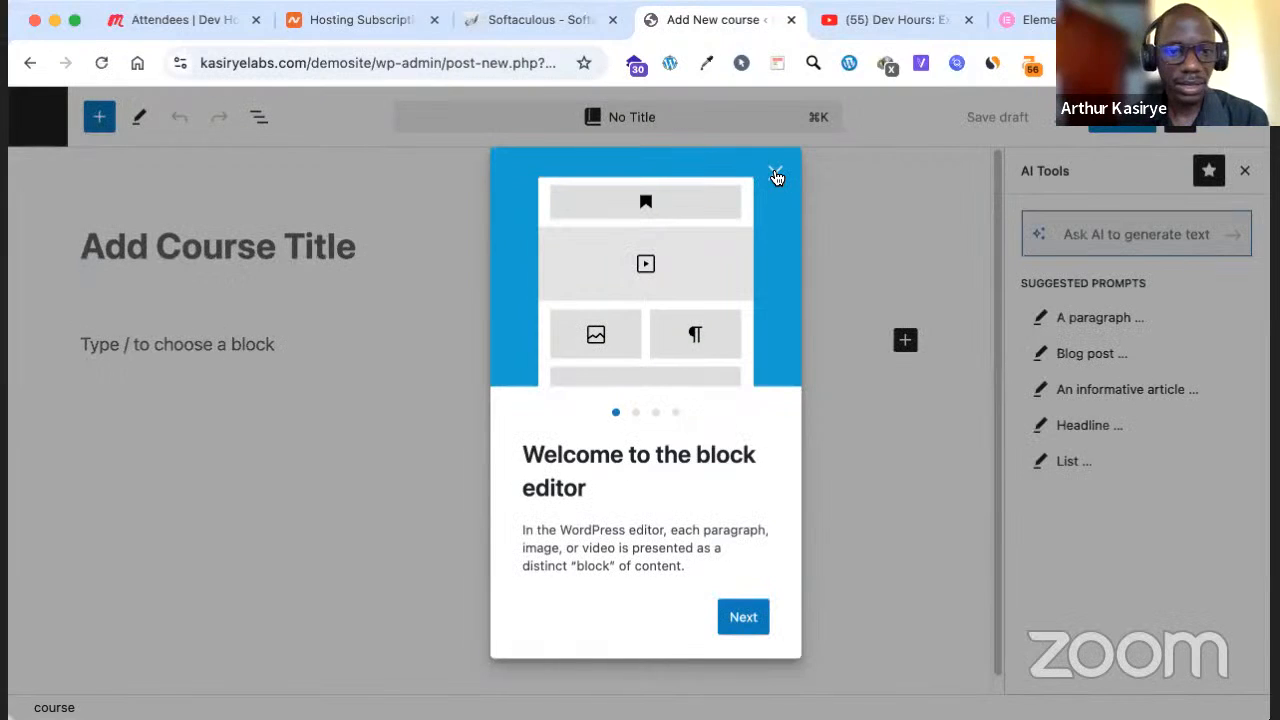
click(775, 174)
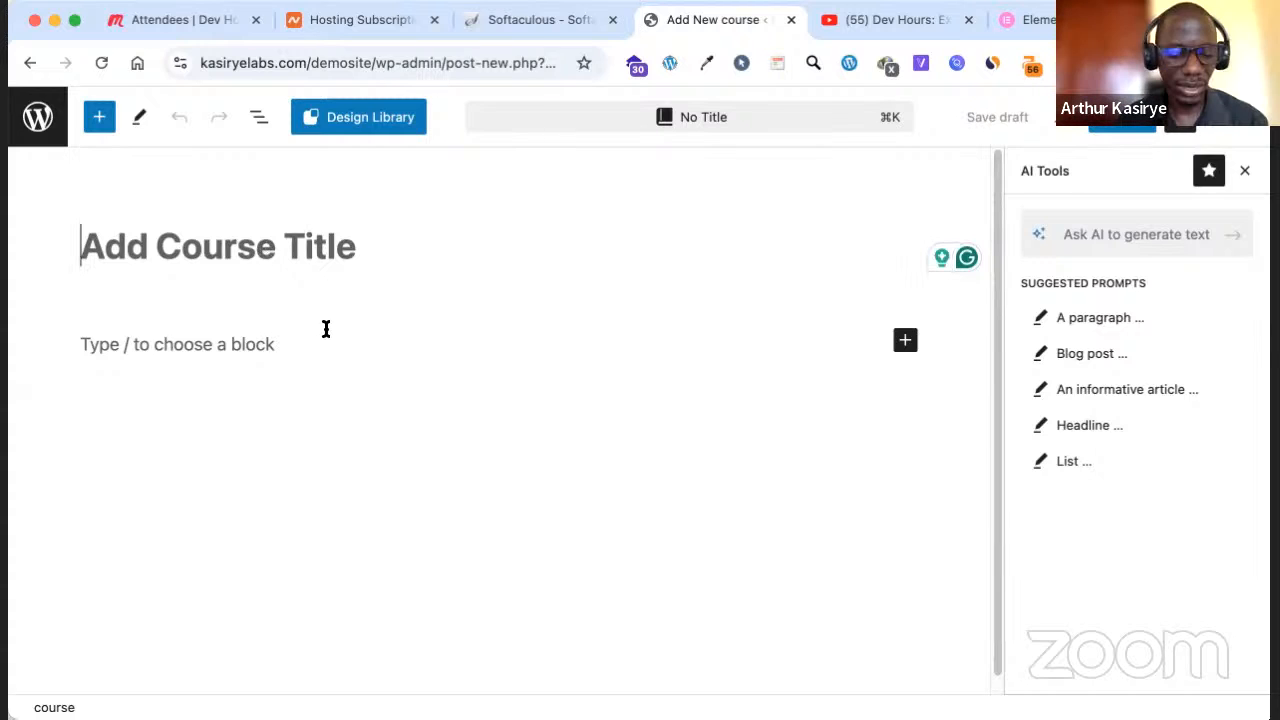
Title the new course "Bachelors In Agriculture" and place the cursor in its empty body
text(B)
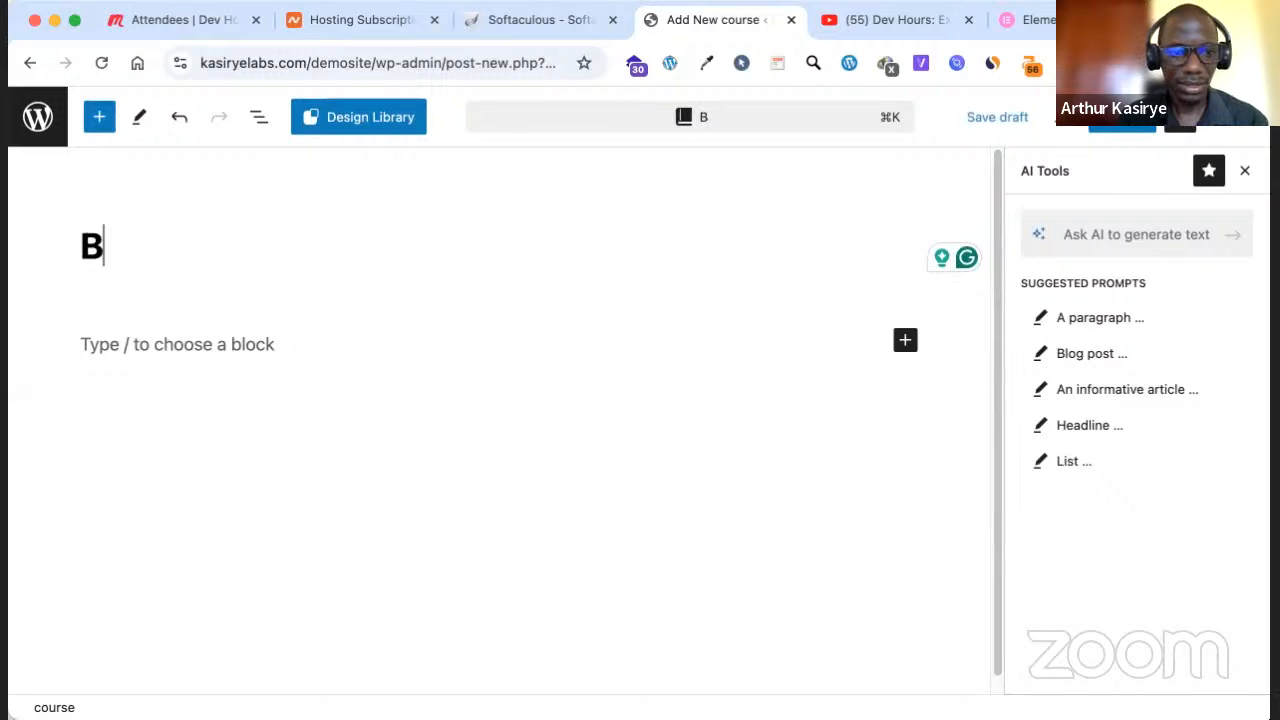
text(achelors)
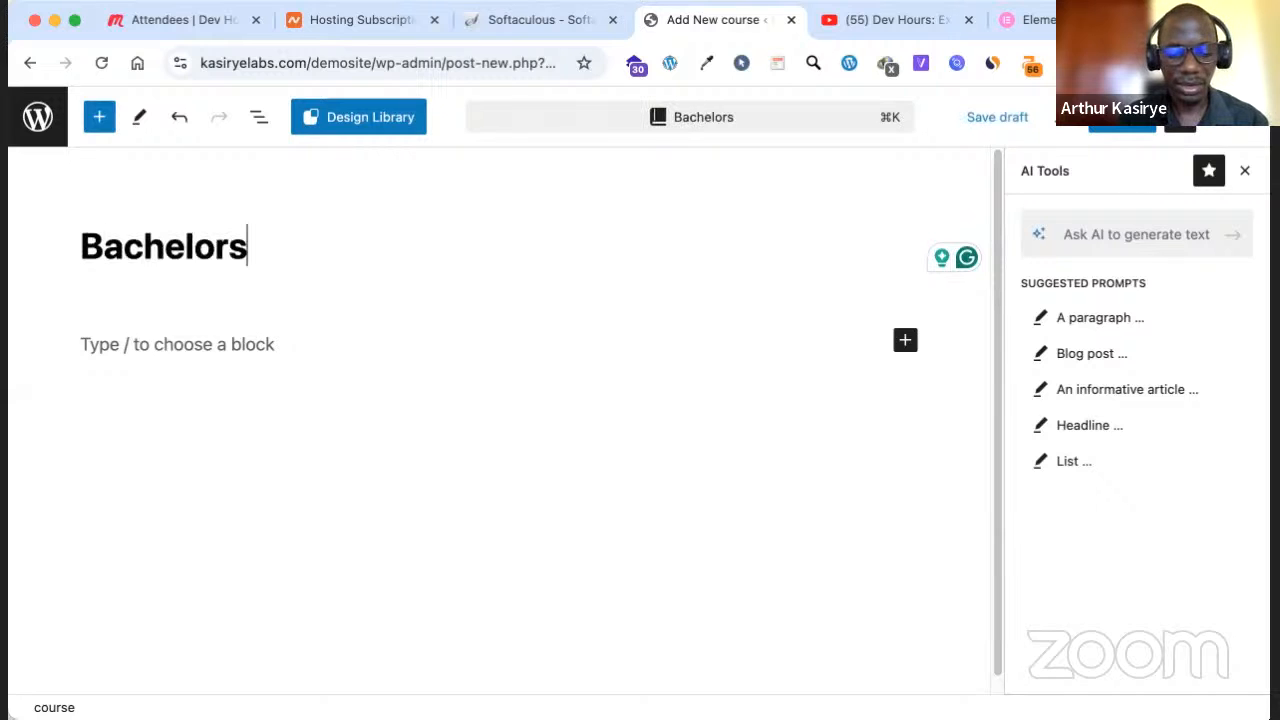
text( In Agricutli)
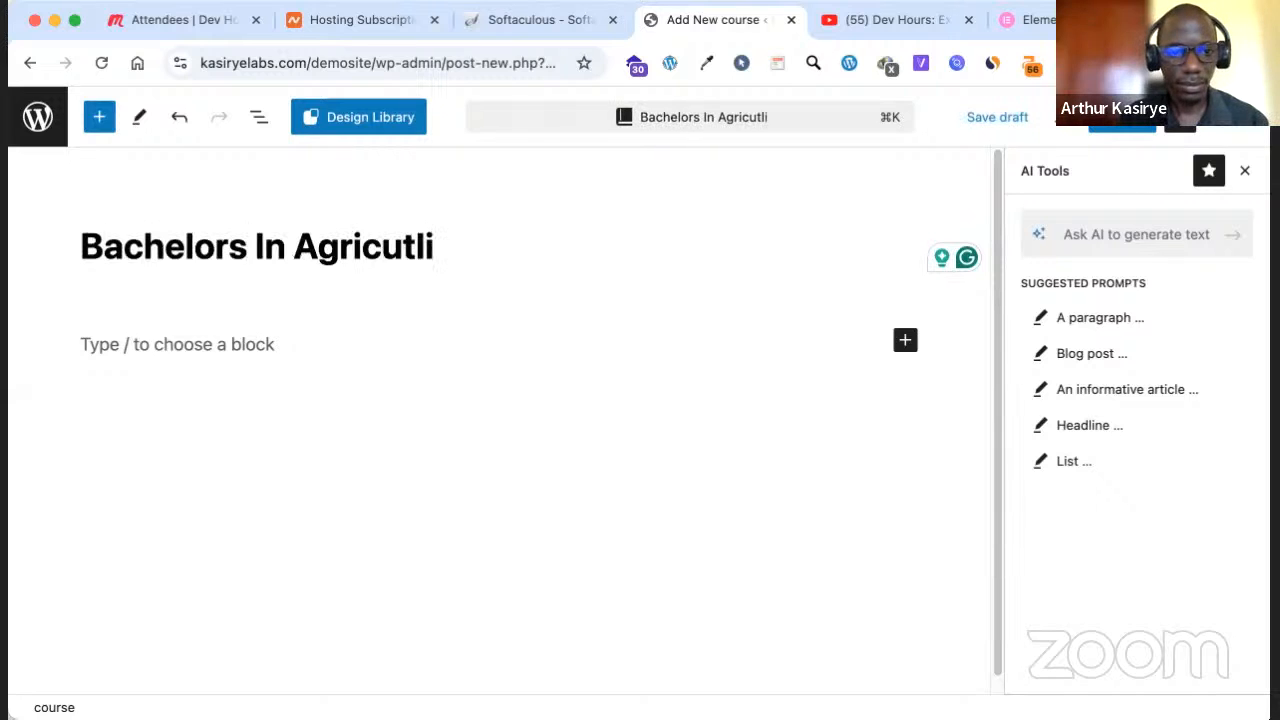
key(BackSpace)
key(BackSpace)
key(BackSpace)
key(BackSpace)
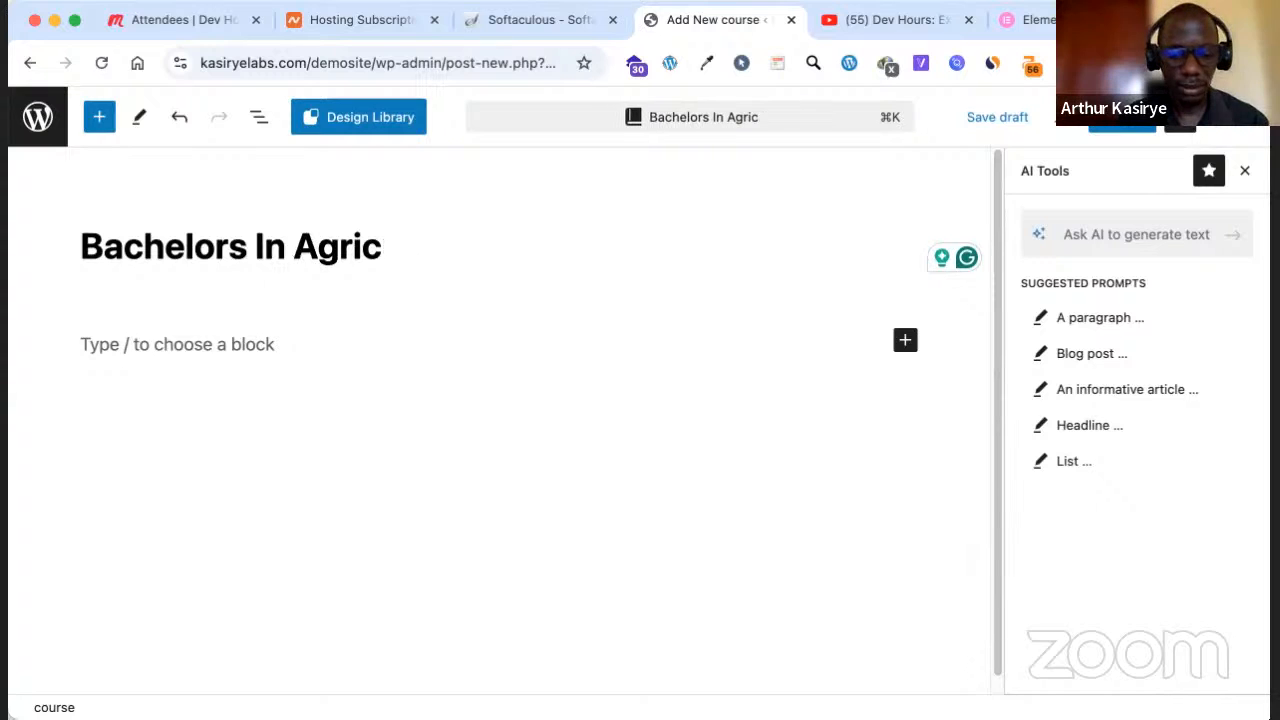
text(ulture)
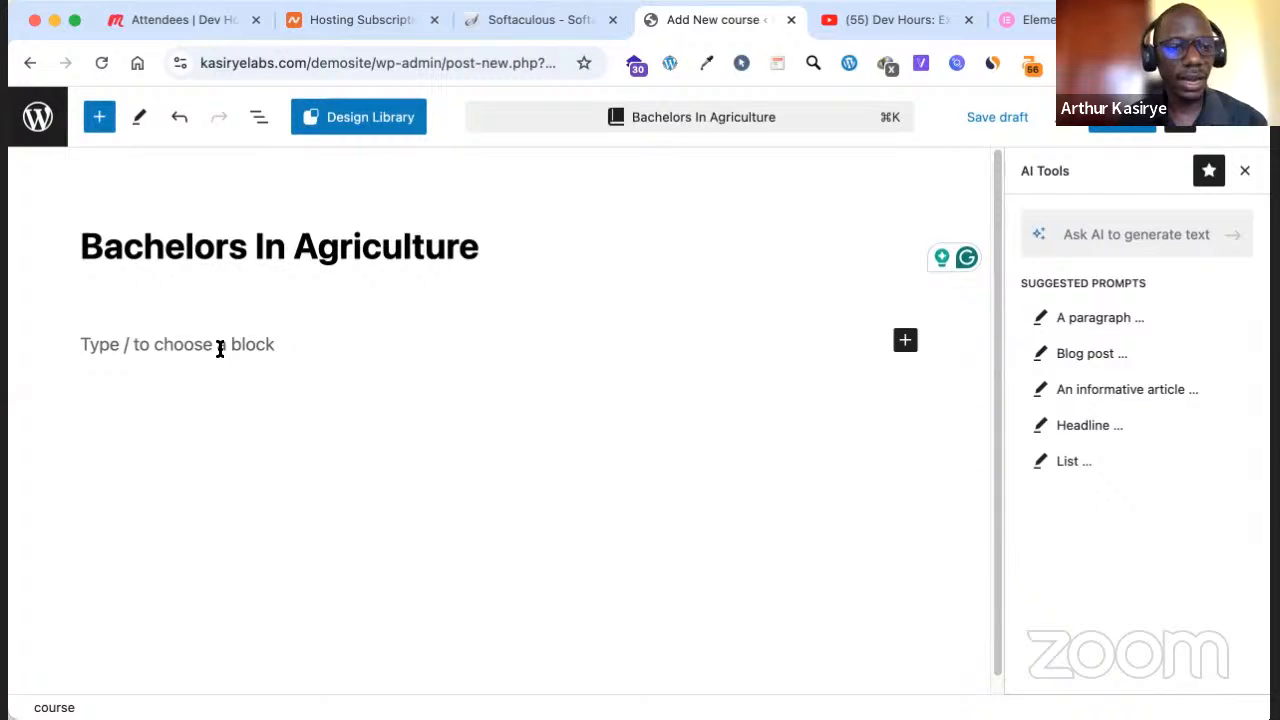
click(174, 349)
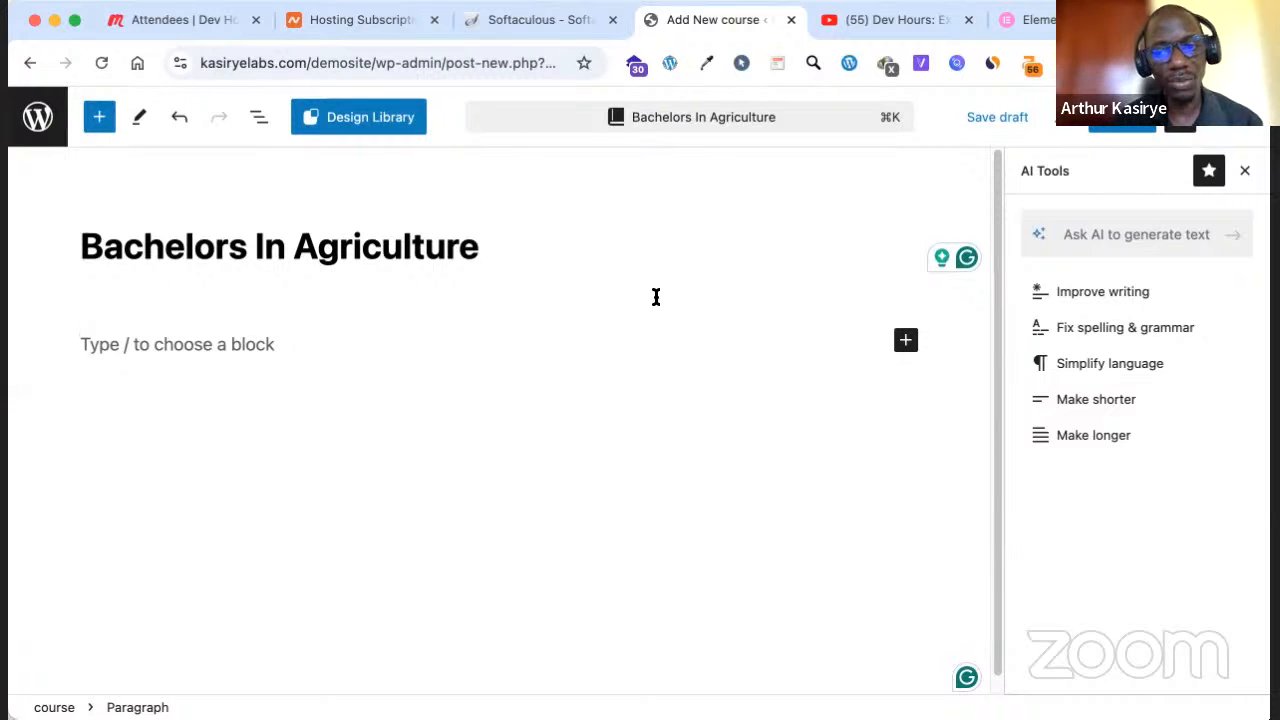
scroll(490, 309, down, 1)
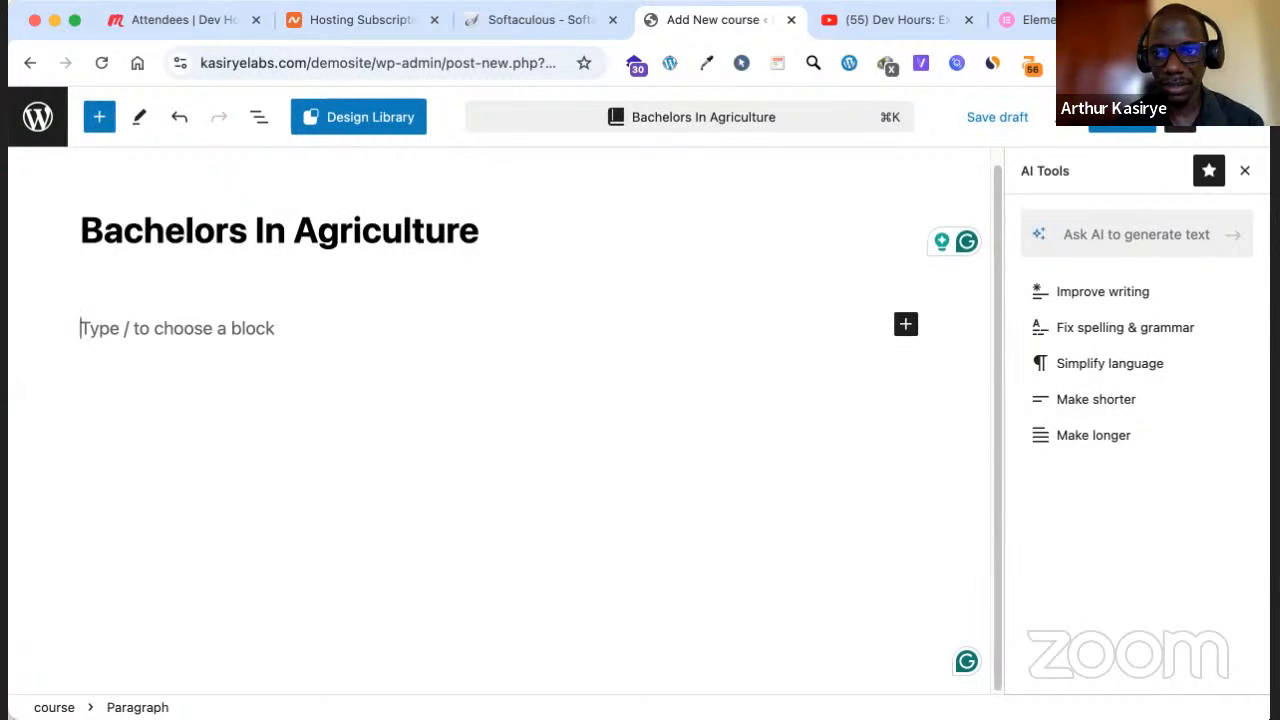
Open ChatGPT at chat.openai.com in a new browser tab, reloading the address if the page stalls
key(super+t)
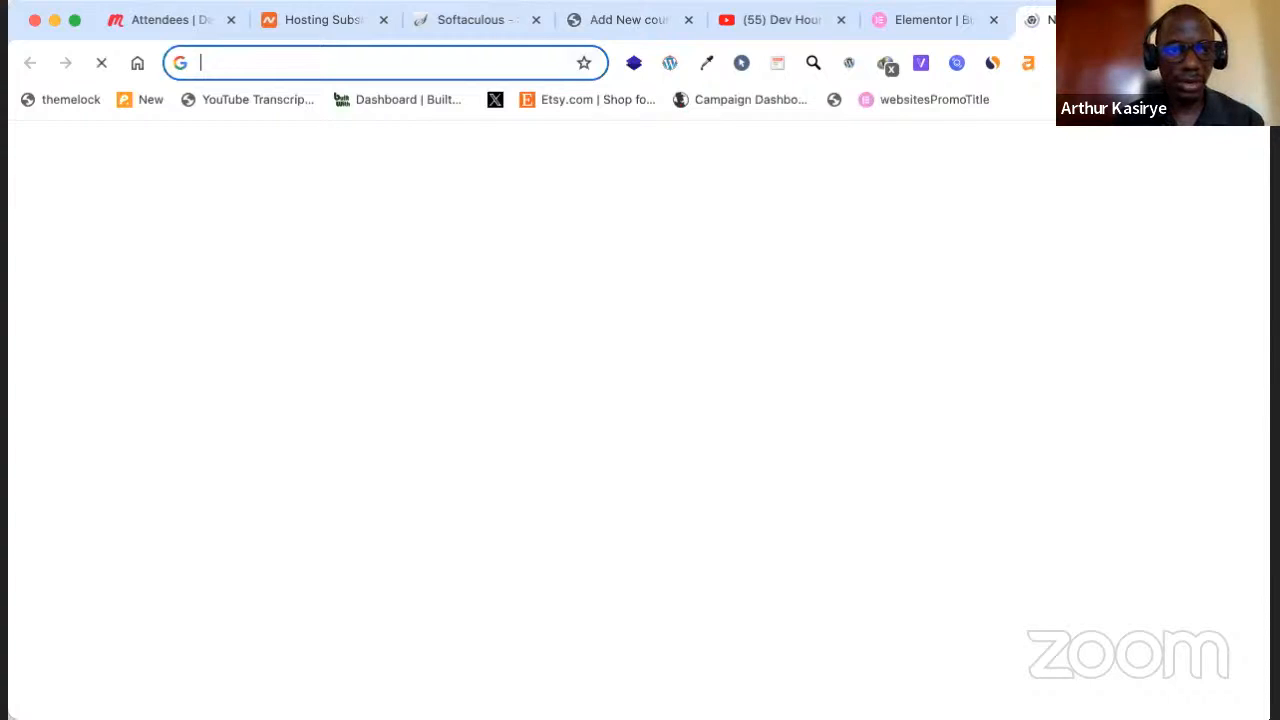
text(openai)
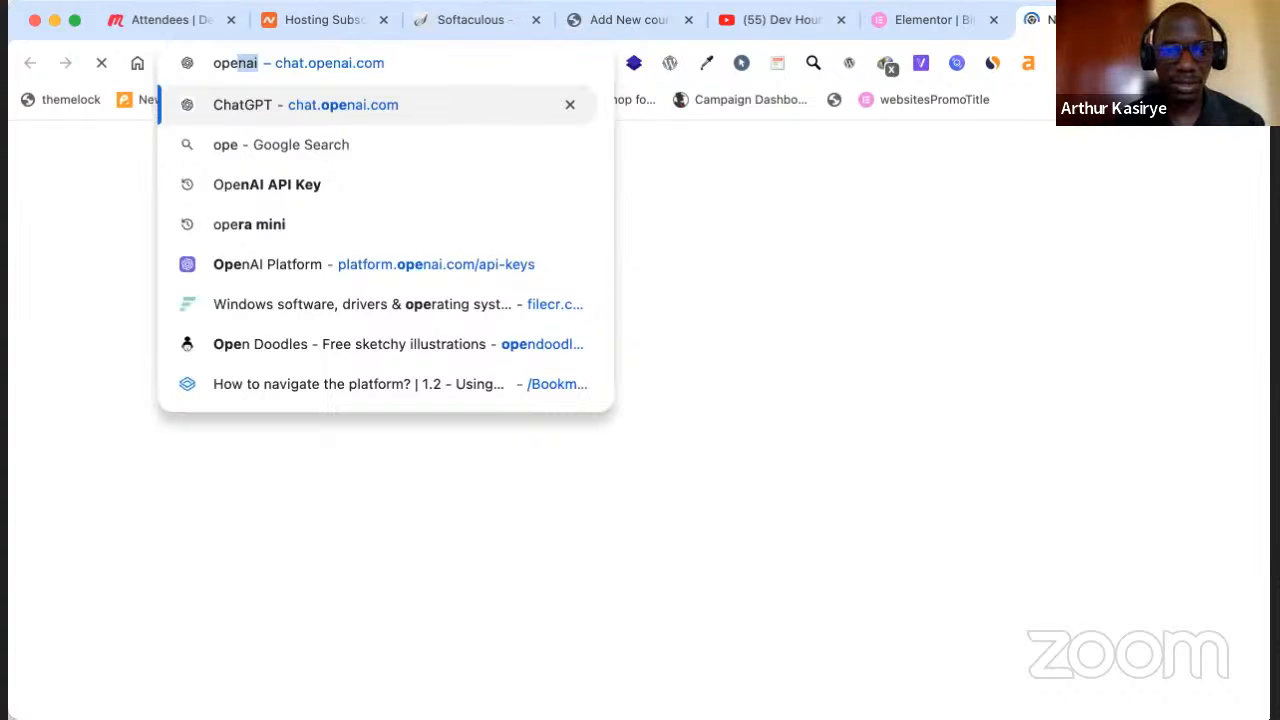
click(628, 19)
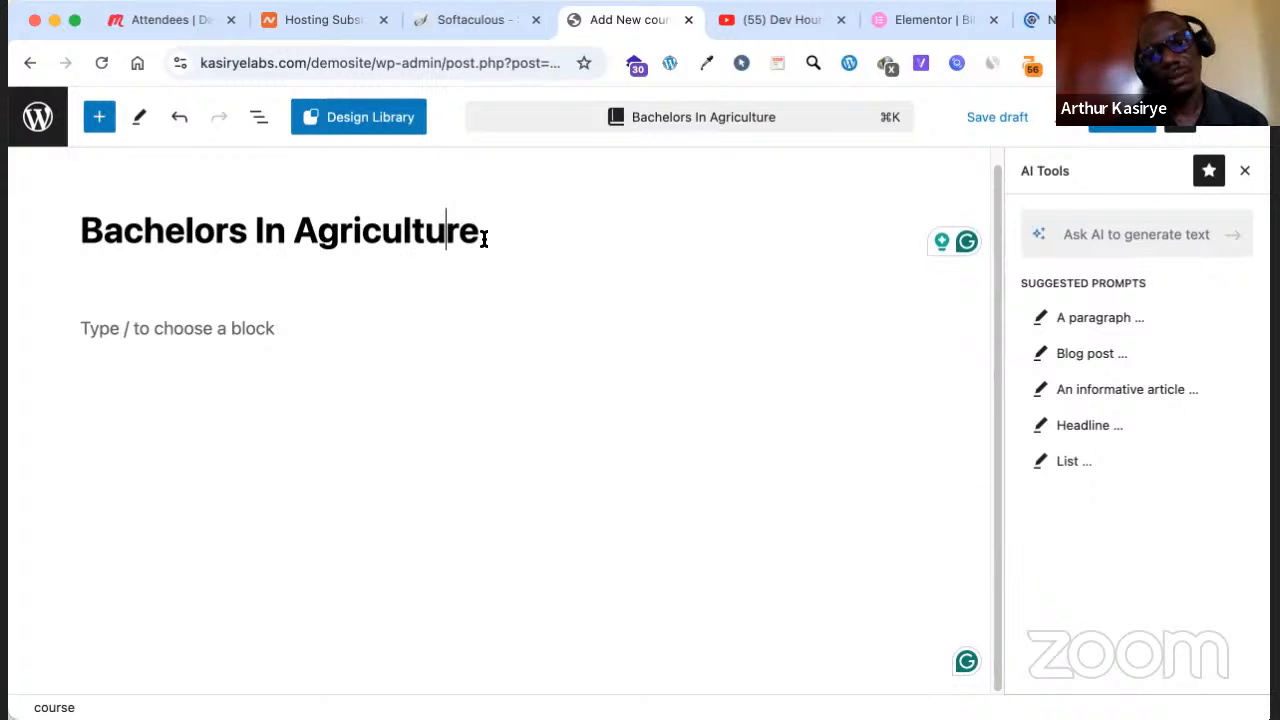
key(super+t)
text(chat.openai.com)
key(Return)
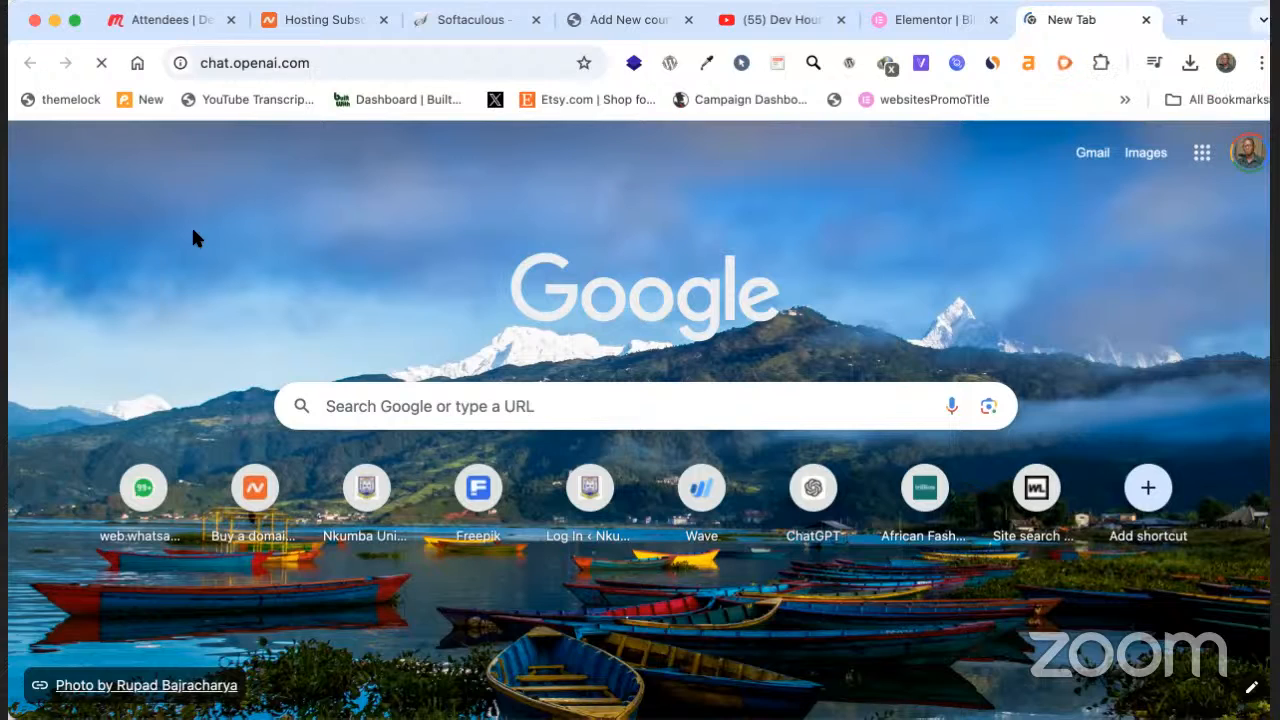
click(613, 30)
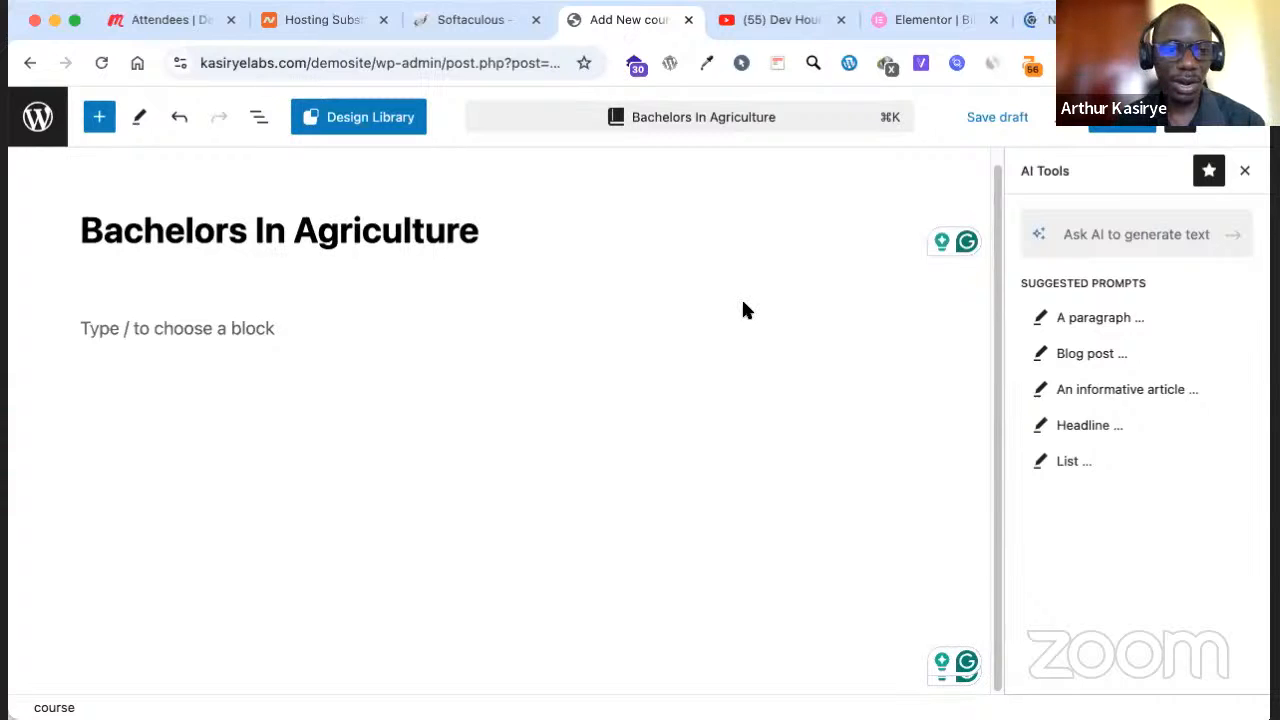
click(348, 343)
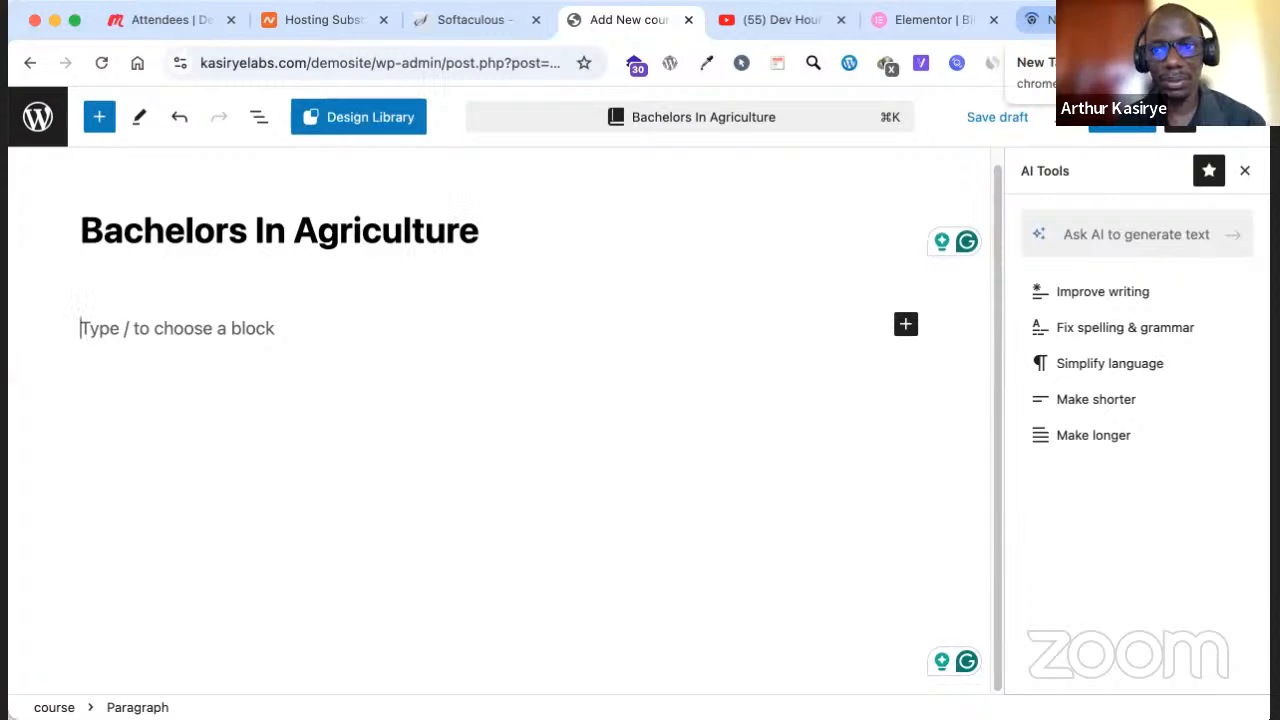
click(1040, 19)
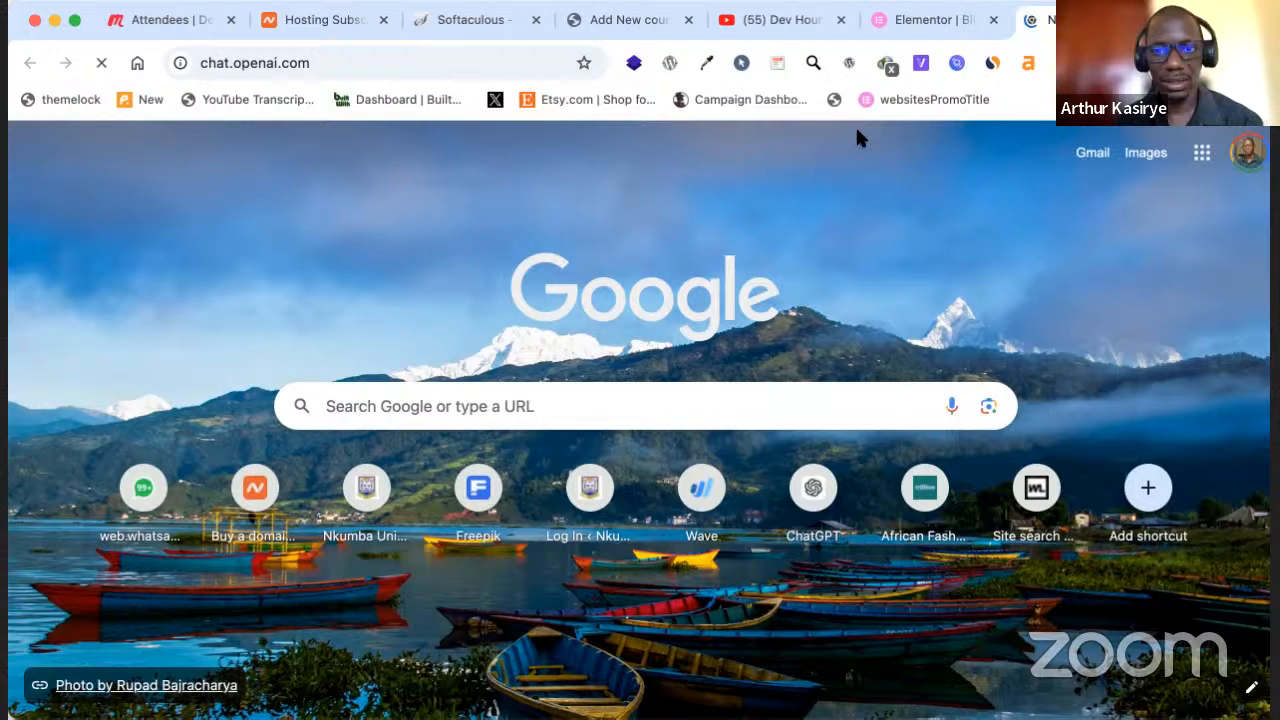
click(546, 60)
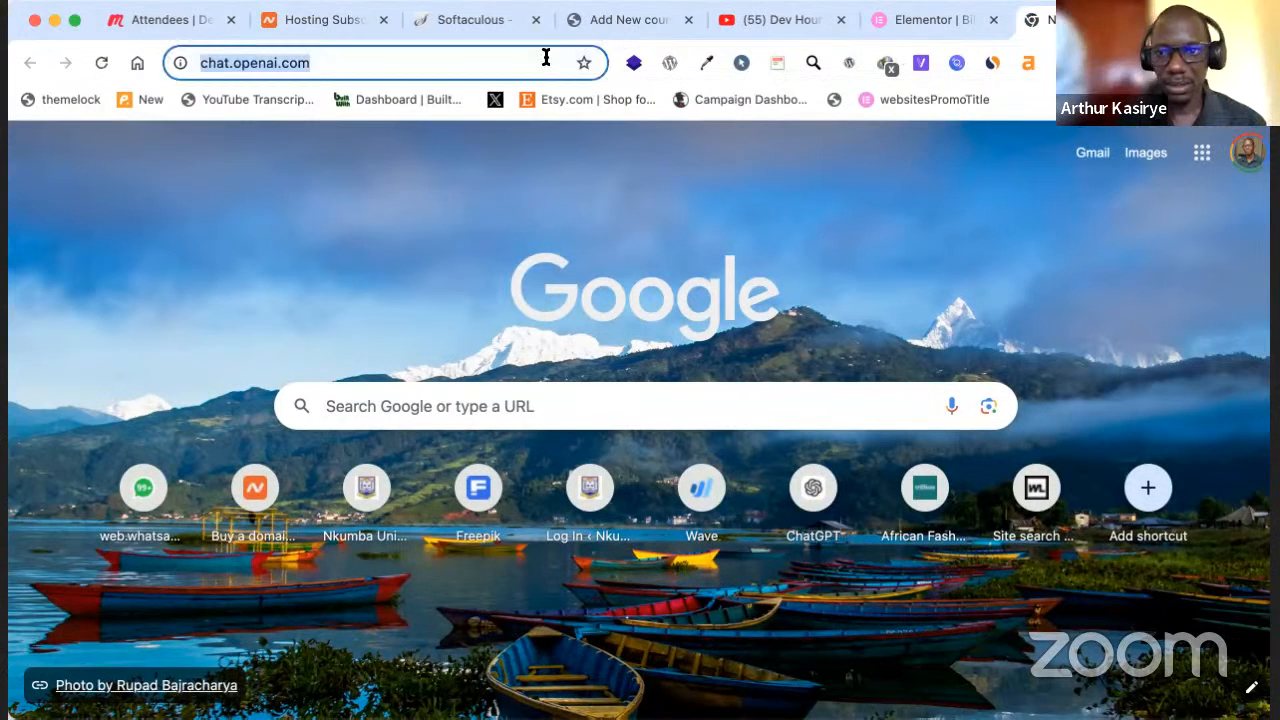
key(Return)
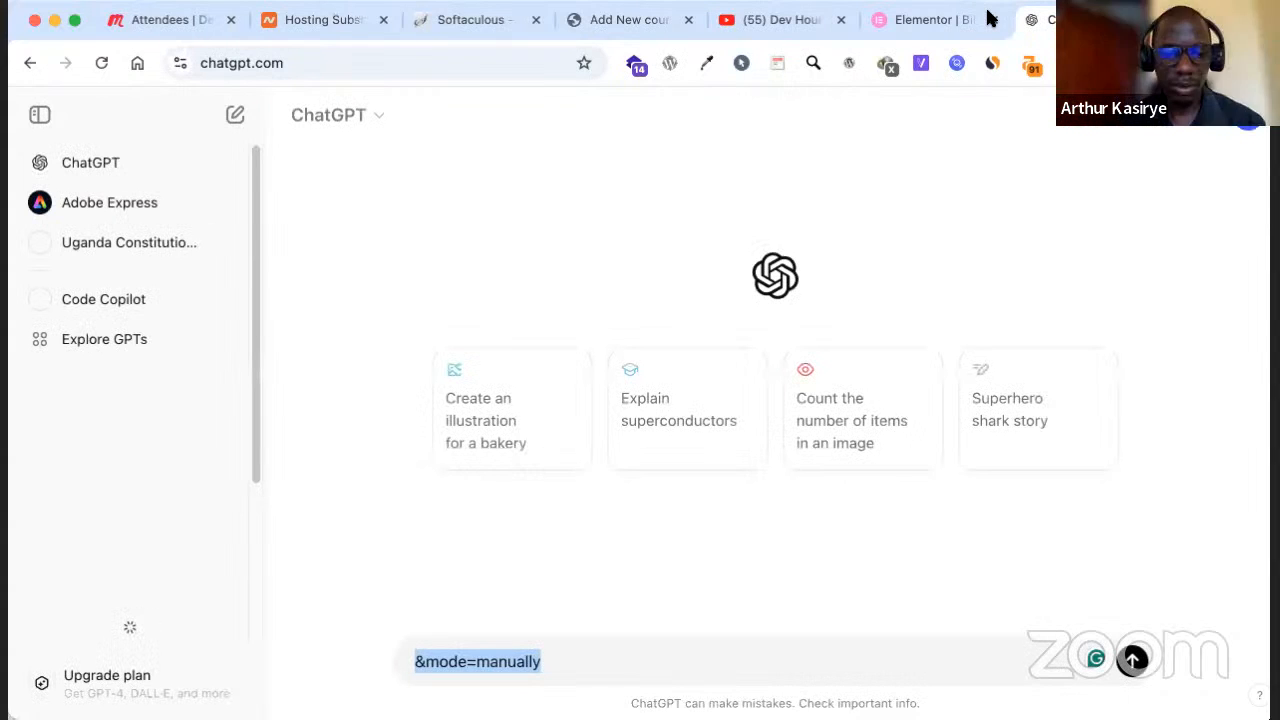
Replace the prefilled ChatGPT prompt with "bachelors in agriculture course" and submit it
text(BCahh)
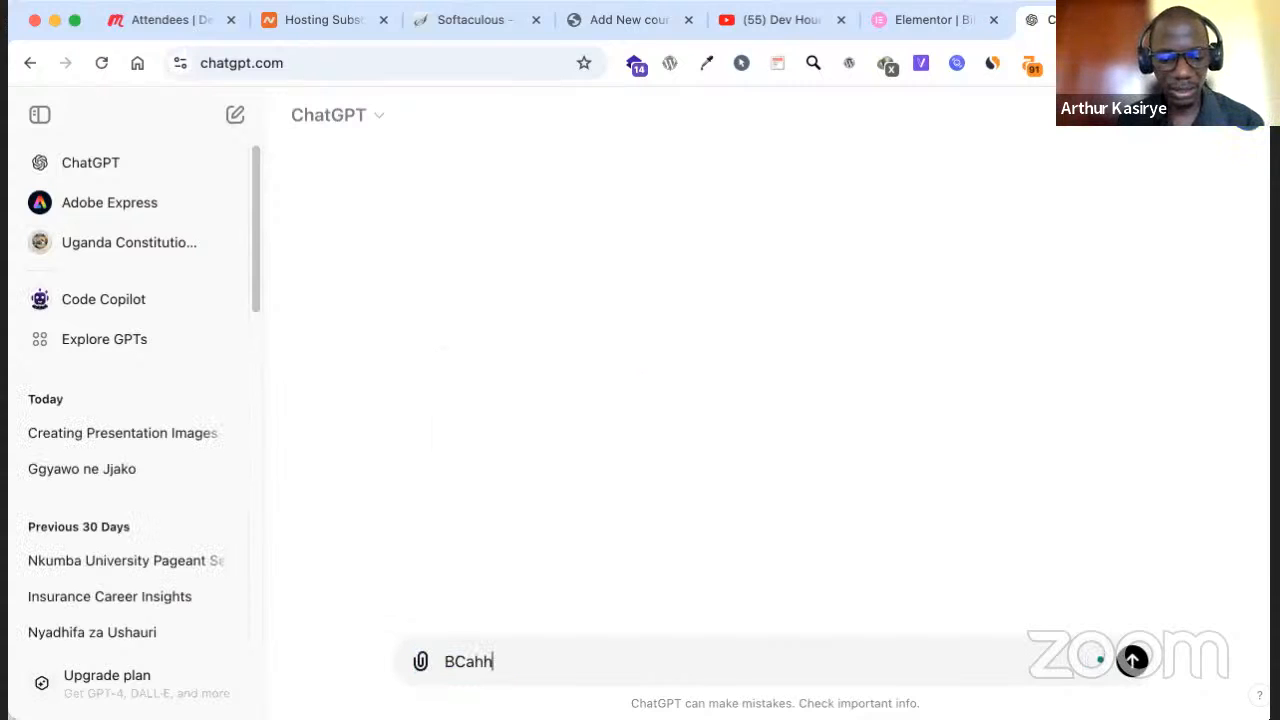
key(super+a)
text(ba)
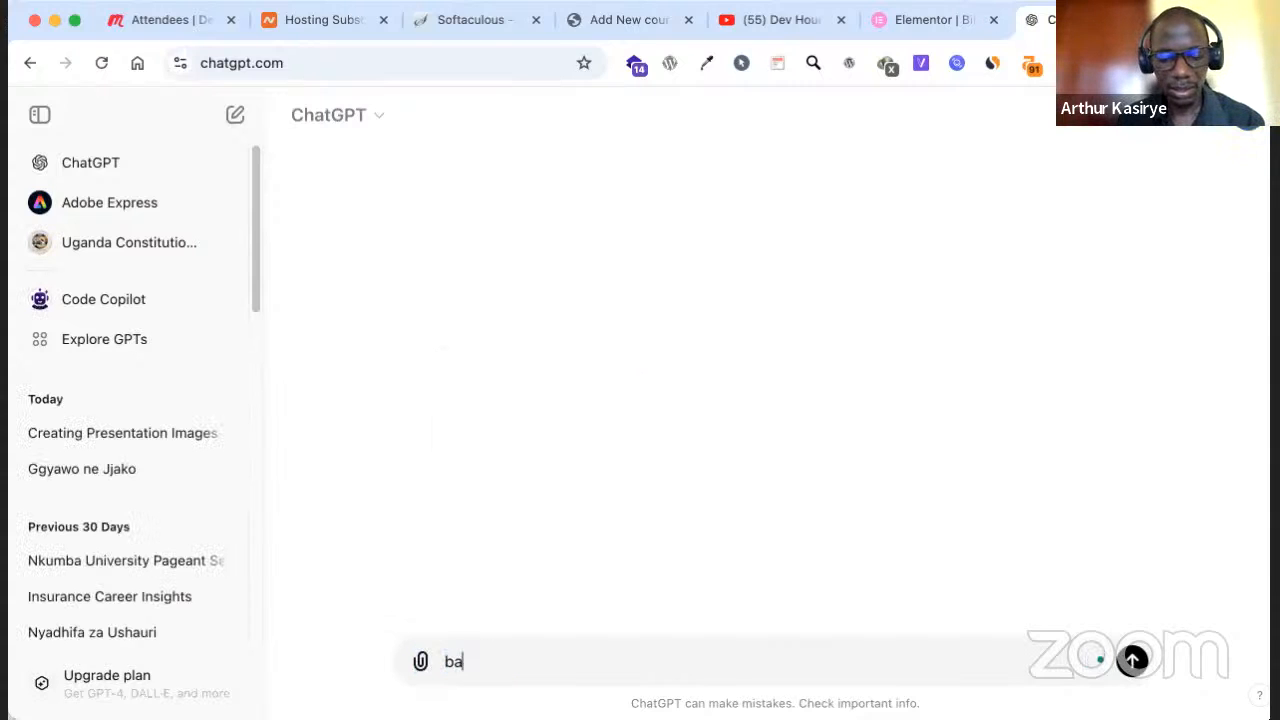
text(chelors in ag)
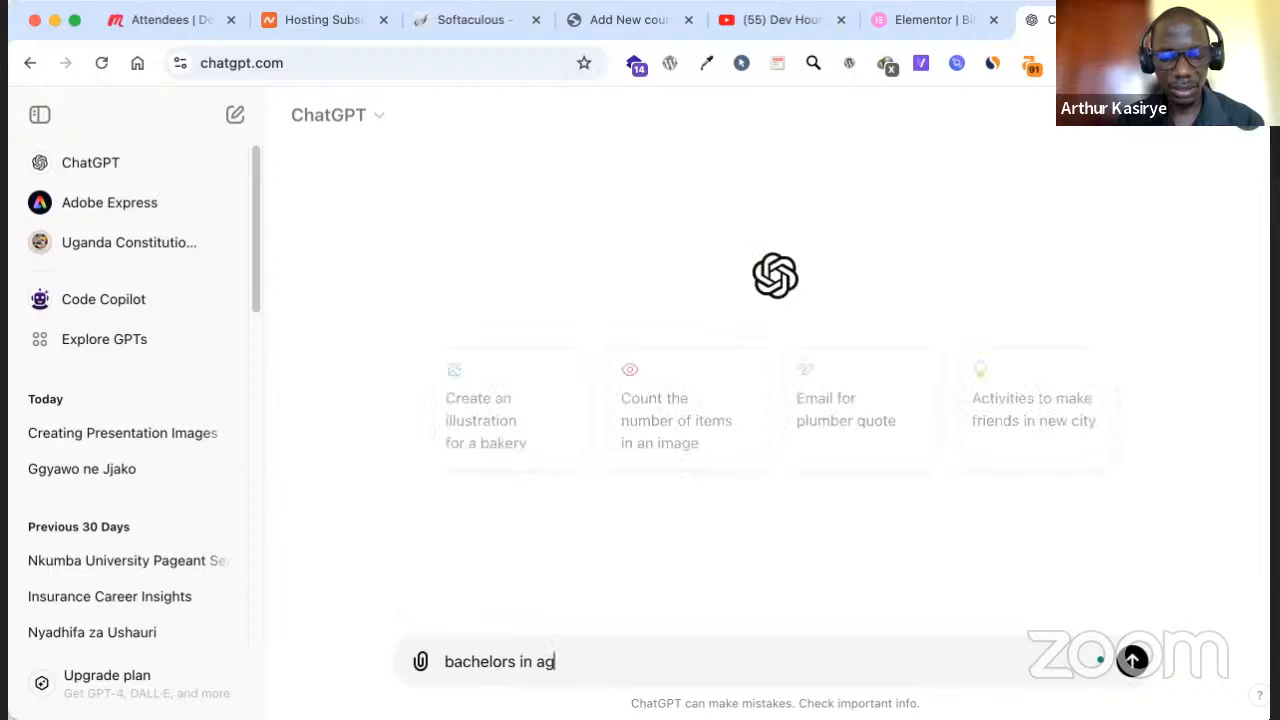
text(ricultur)
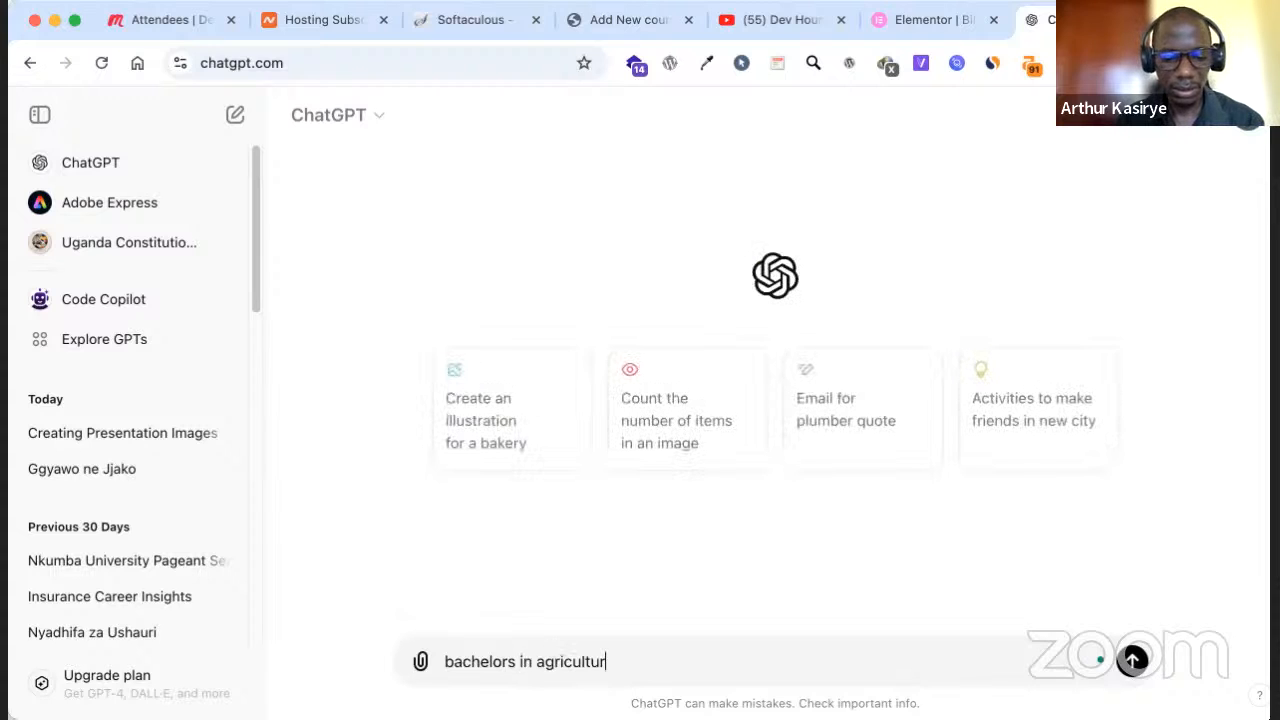
text(e)
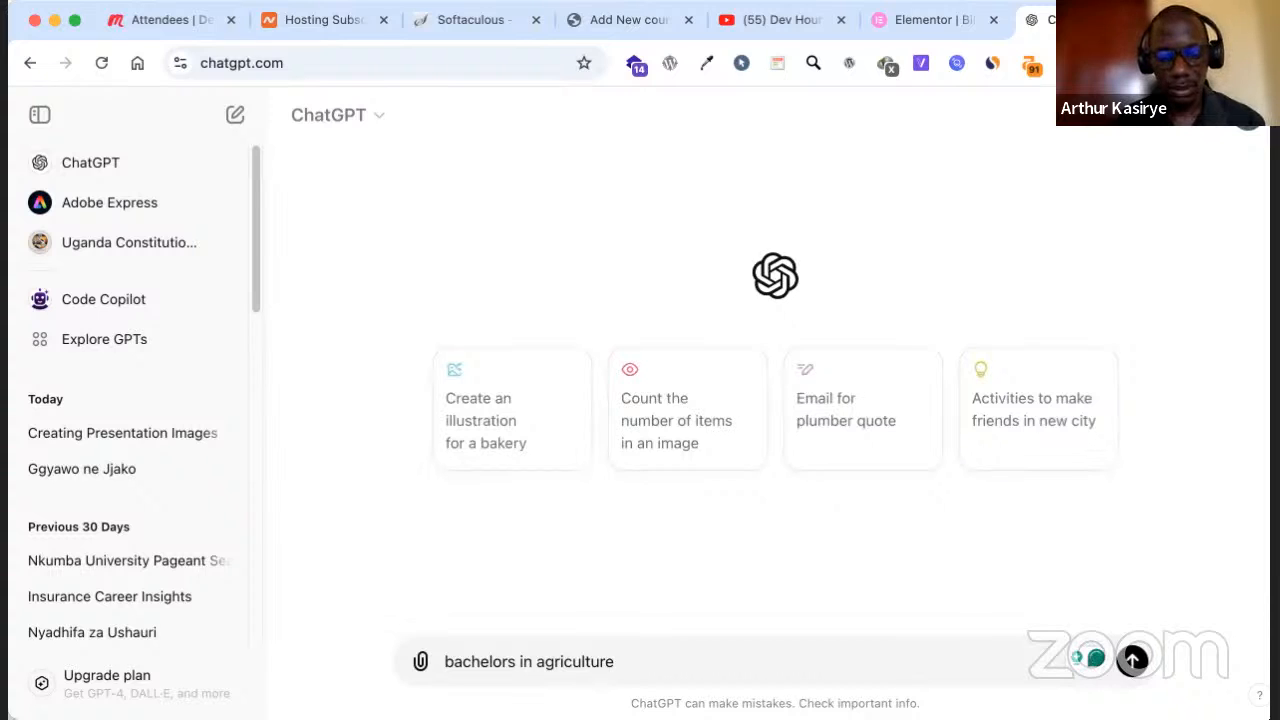
text( course)
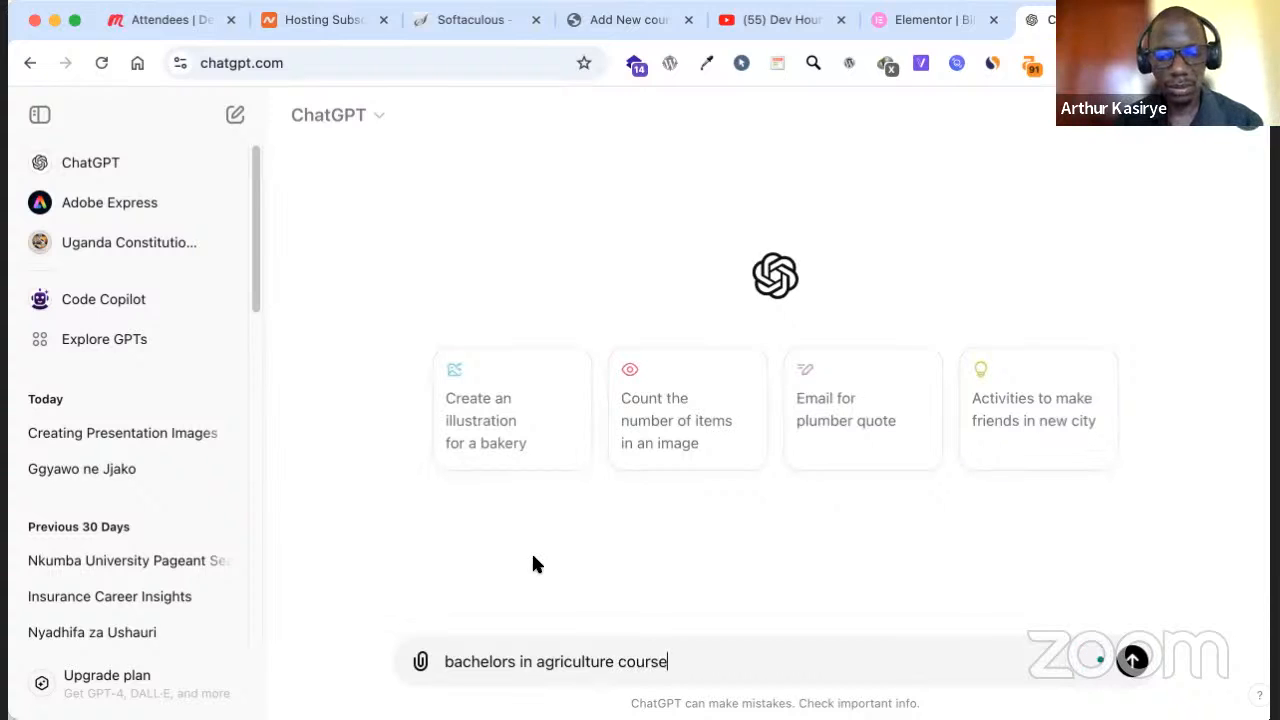
key(Return)
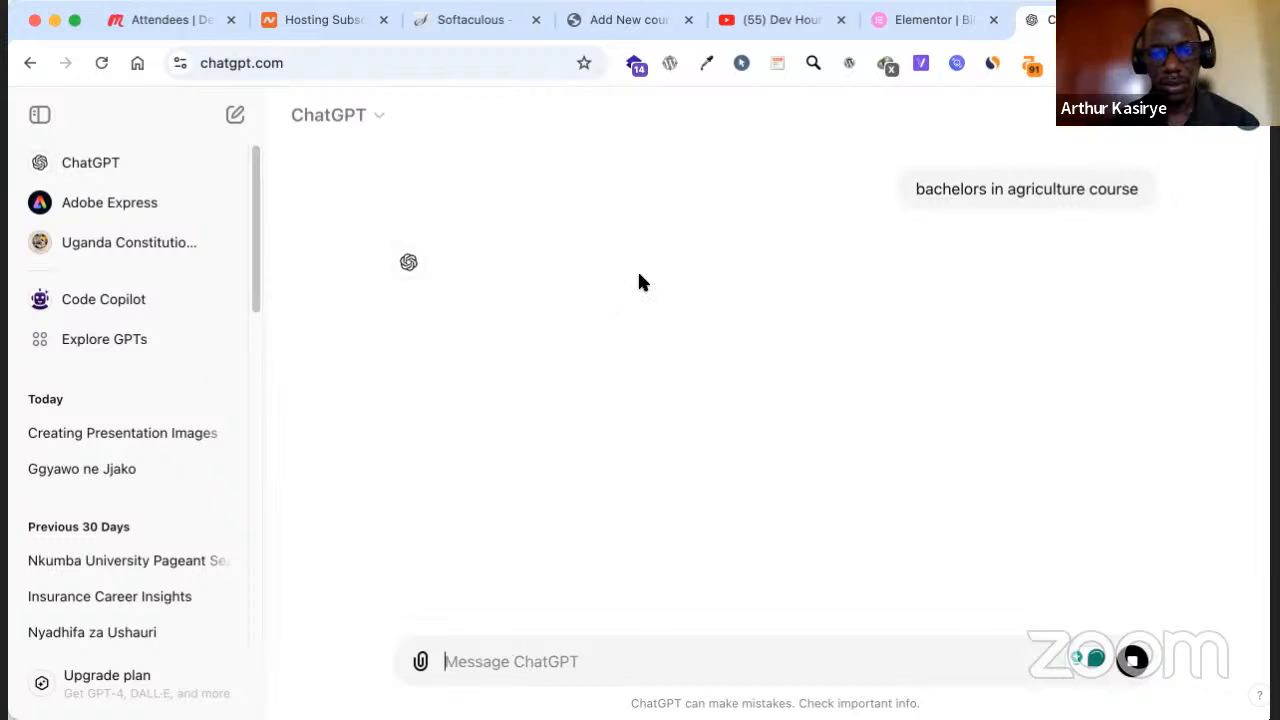
Copy the introductory paragraph of ChatGPT's reply into the body of the WordPress course
triple_click(513, 250)
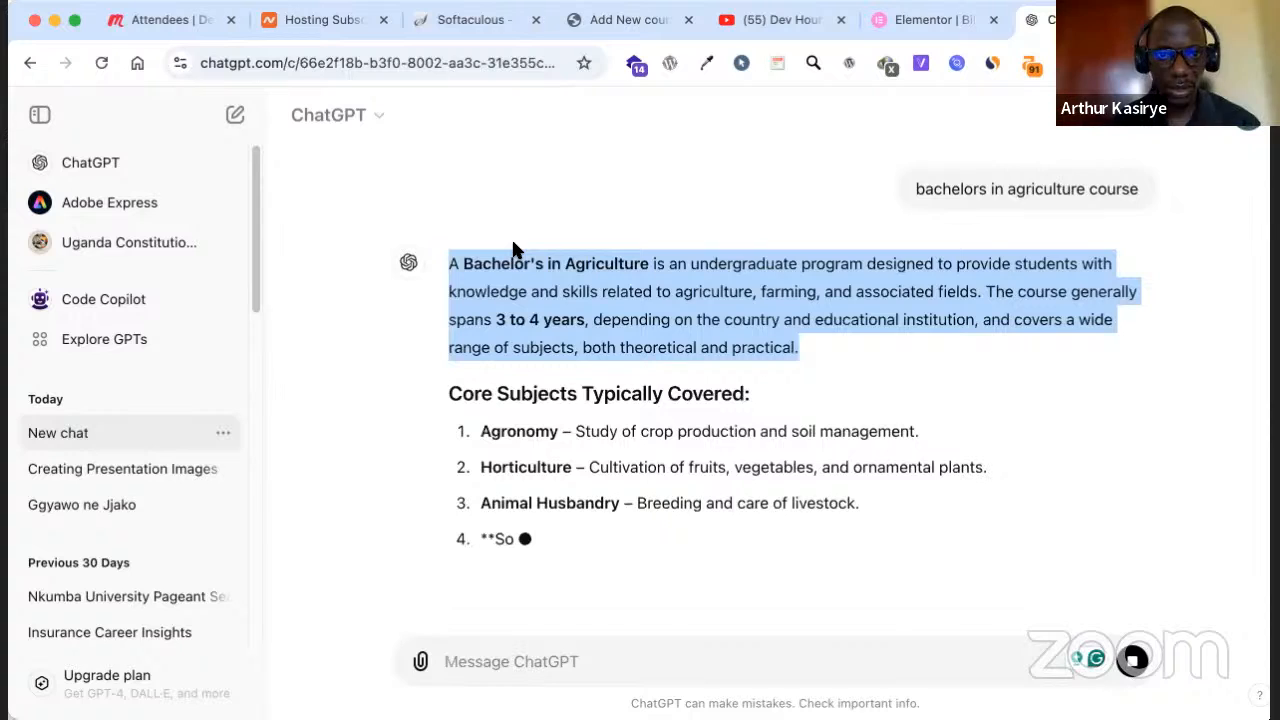
key(super+4)
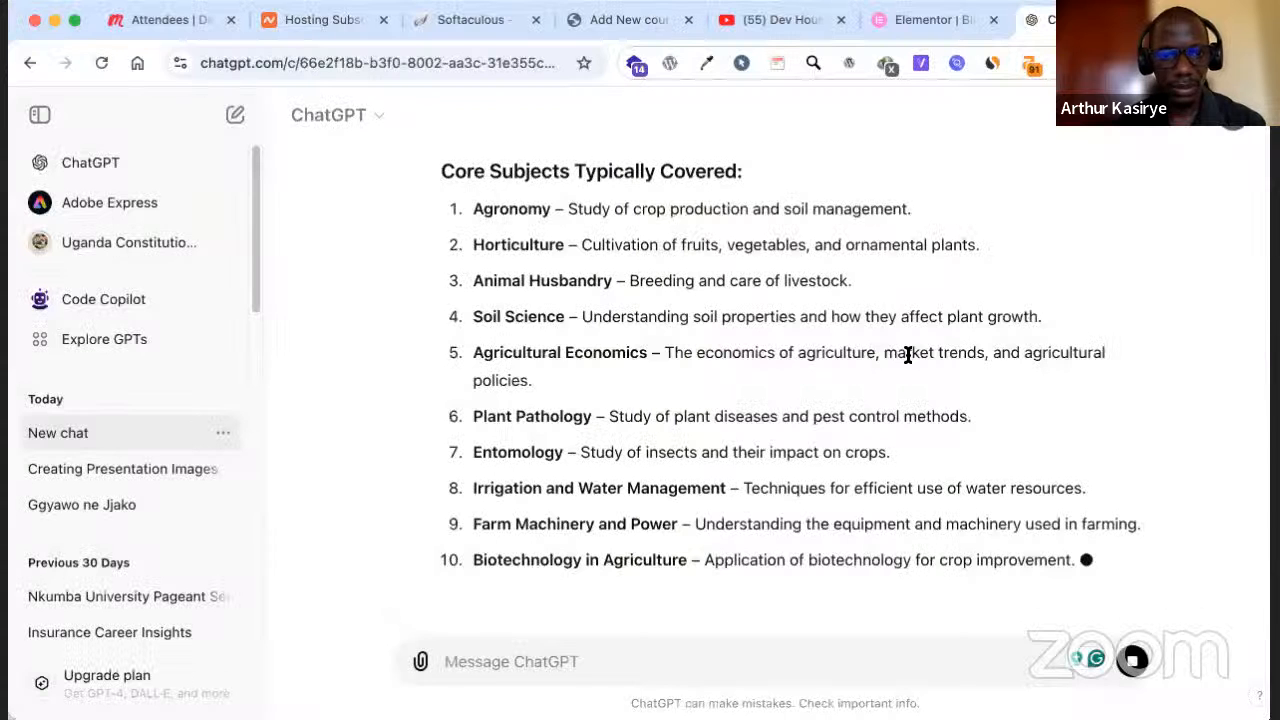
scroll(597, 354, up, 3)
triple_click(597, 352)
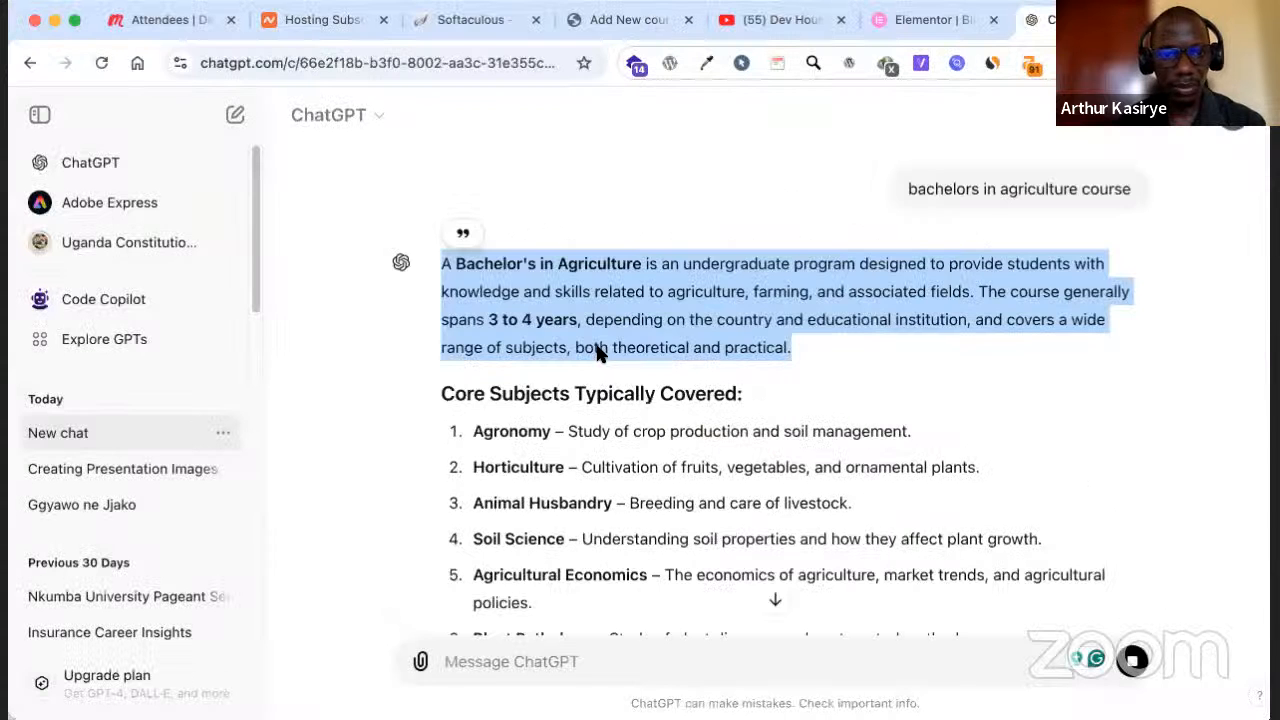
Copy the reply's remaining text, from the core subjects heading through the higher education paragraph, into the course below its introduction
scroll(441, 307, down, 3)
drag(441, 238, 500, 300)
scroll(500, 305, down, 5)
scroll(510, 312, down, 1)
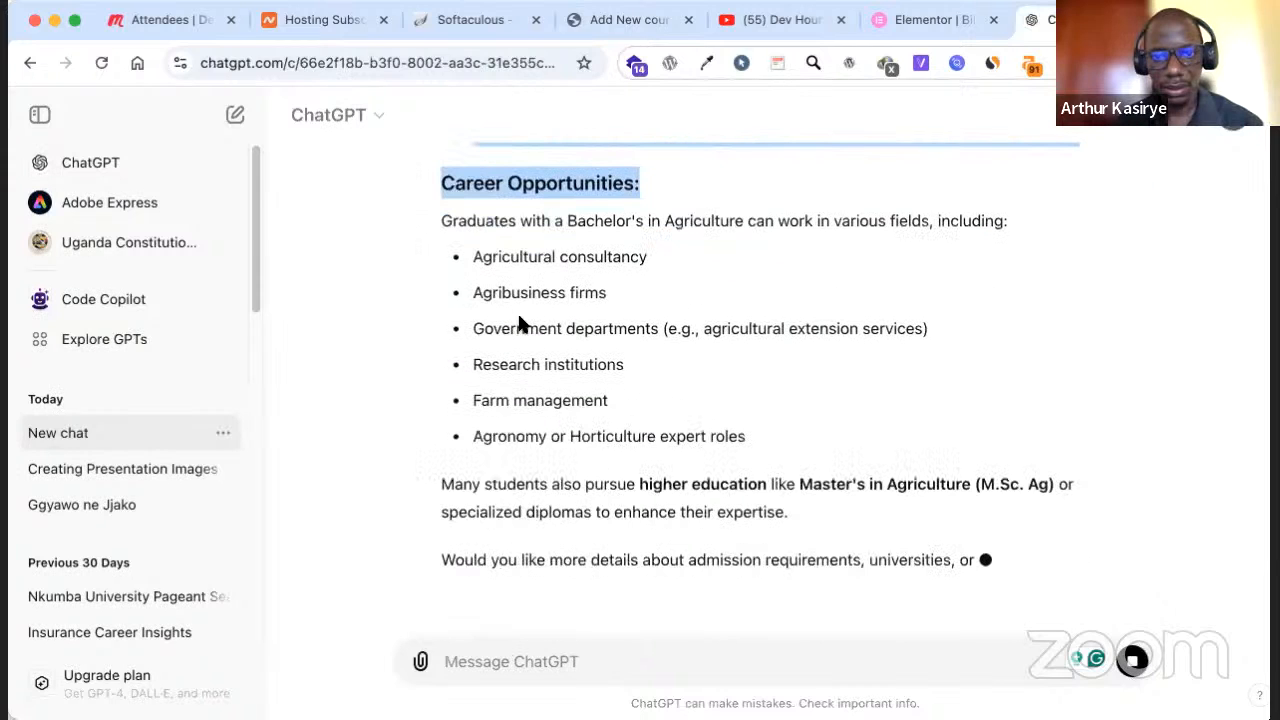
shift+click(845, 513)
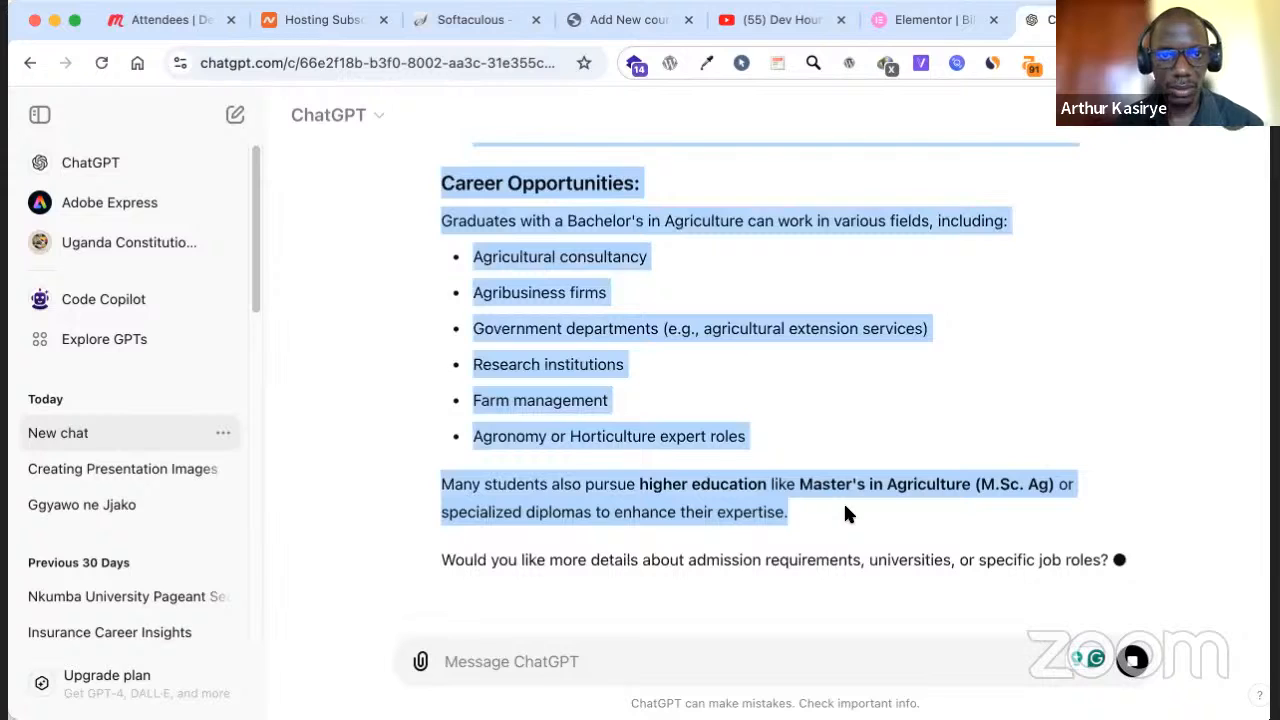
key(super+4)
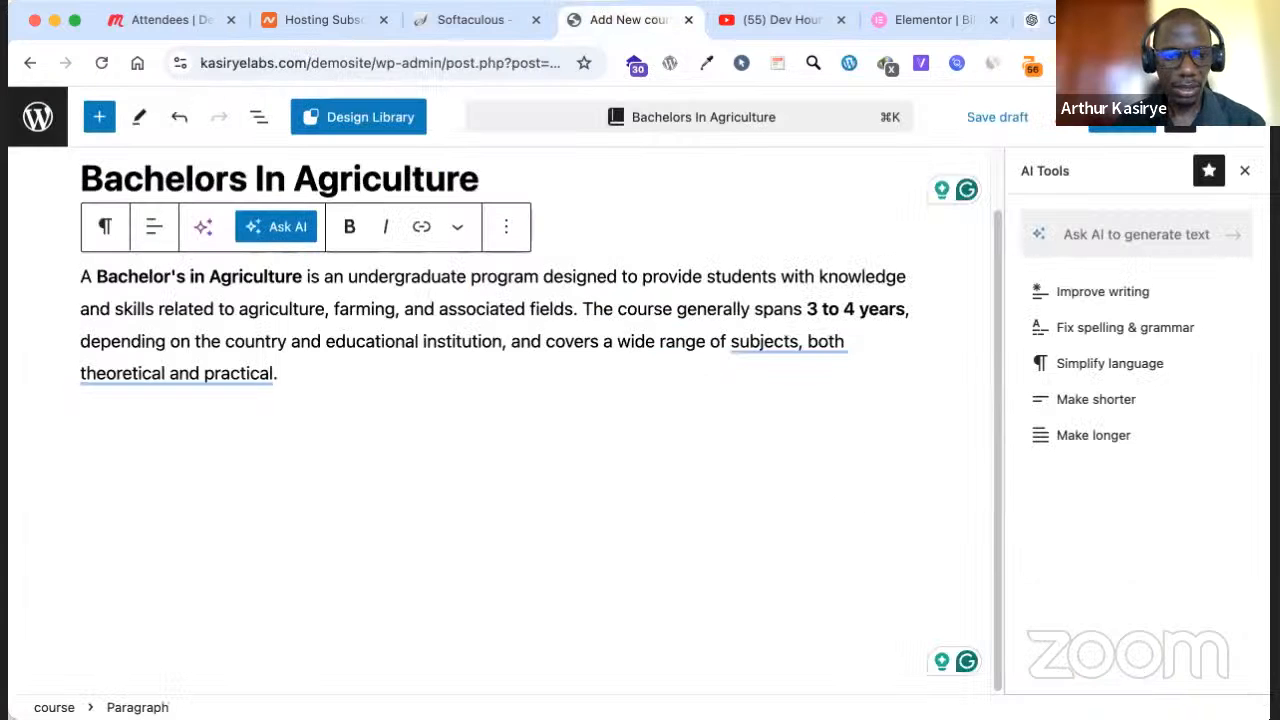
key(Return)
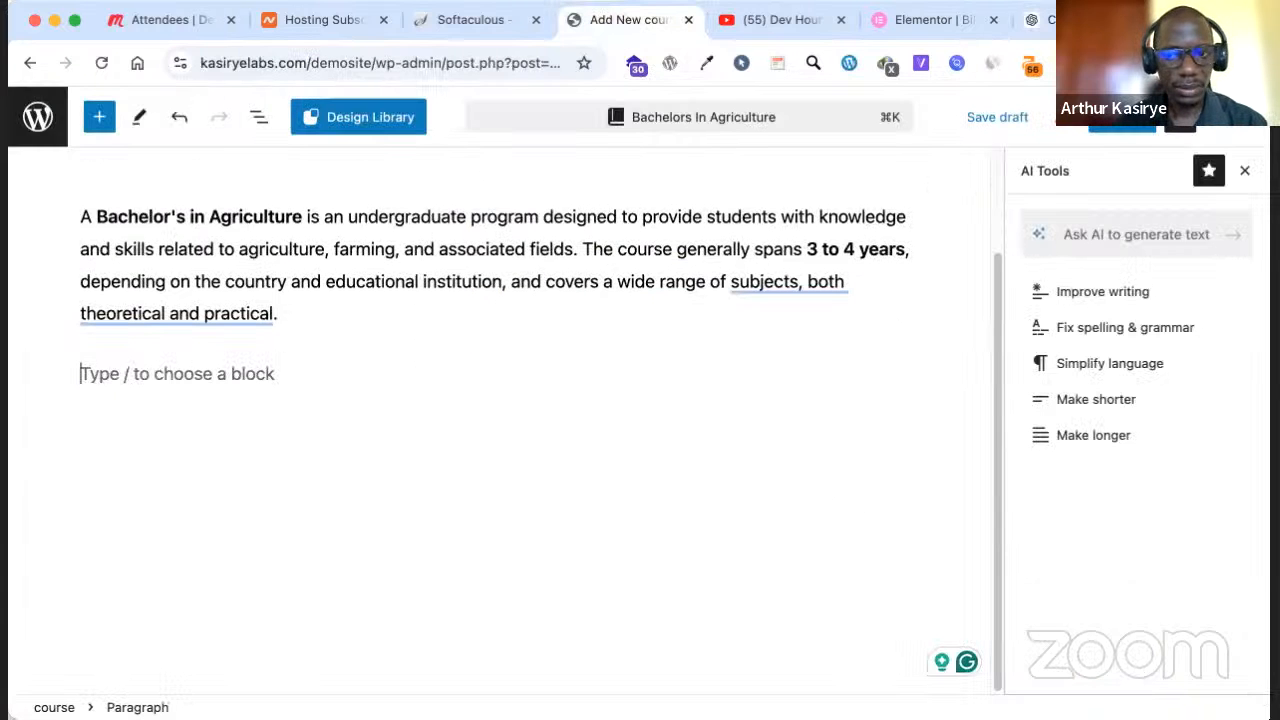
key(super+v)
scroll(738, 362, up, 5)
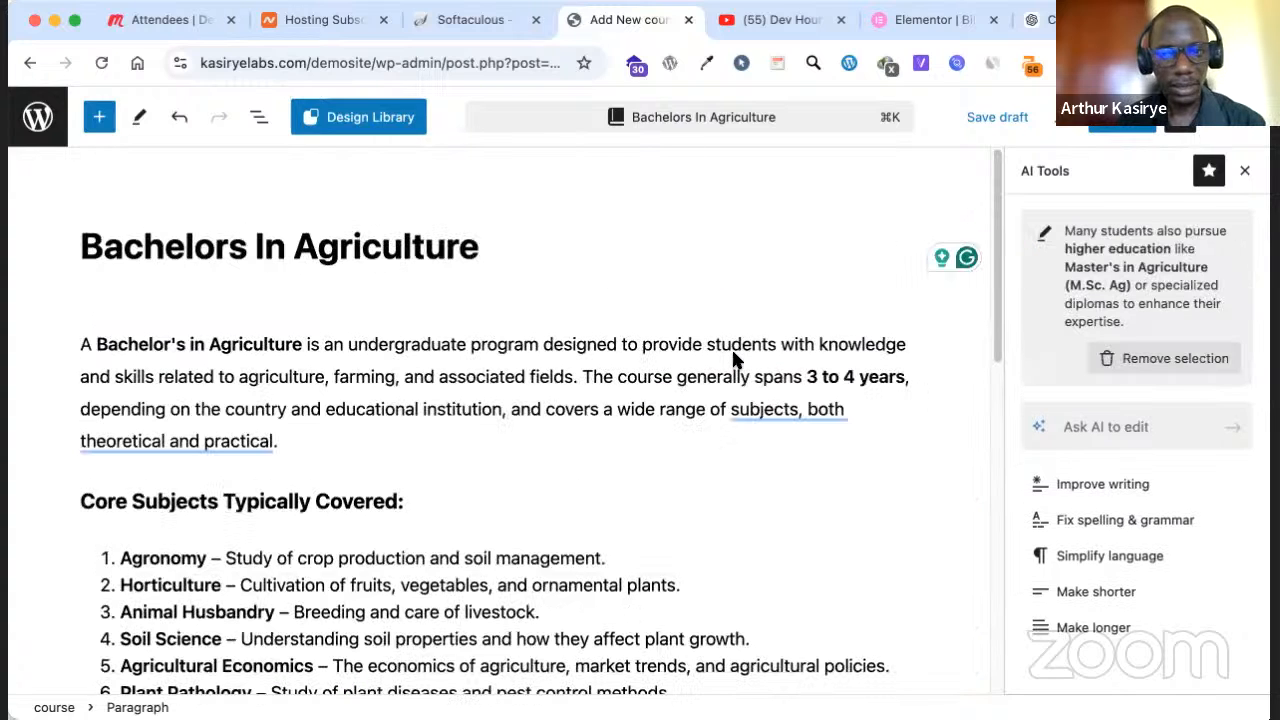
Publish the Bachelors In Agriculture course and look over its live page in a new browser tab
click(1098, 127)
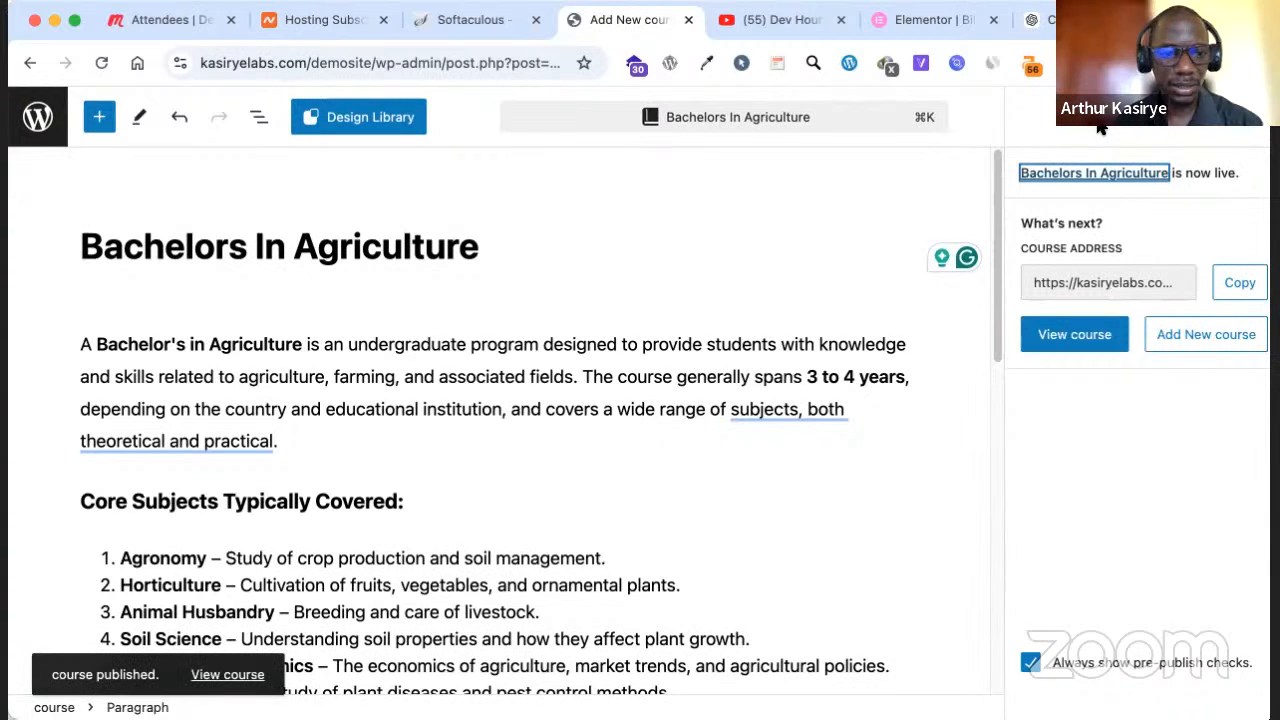
right_click(215, 674)
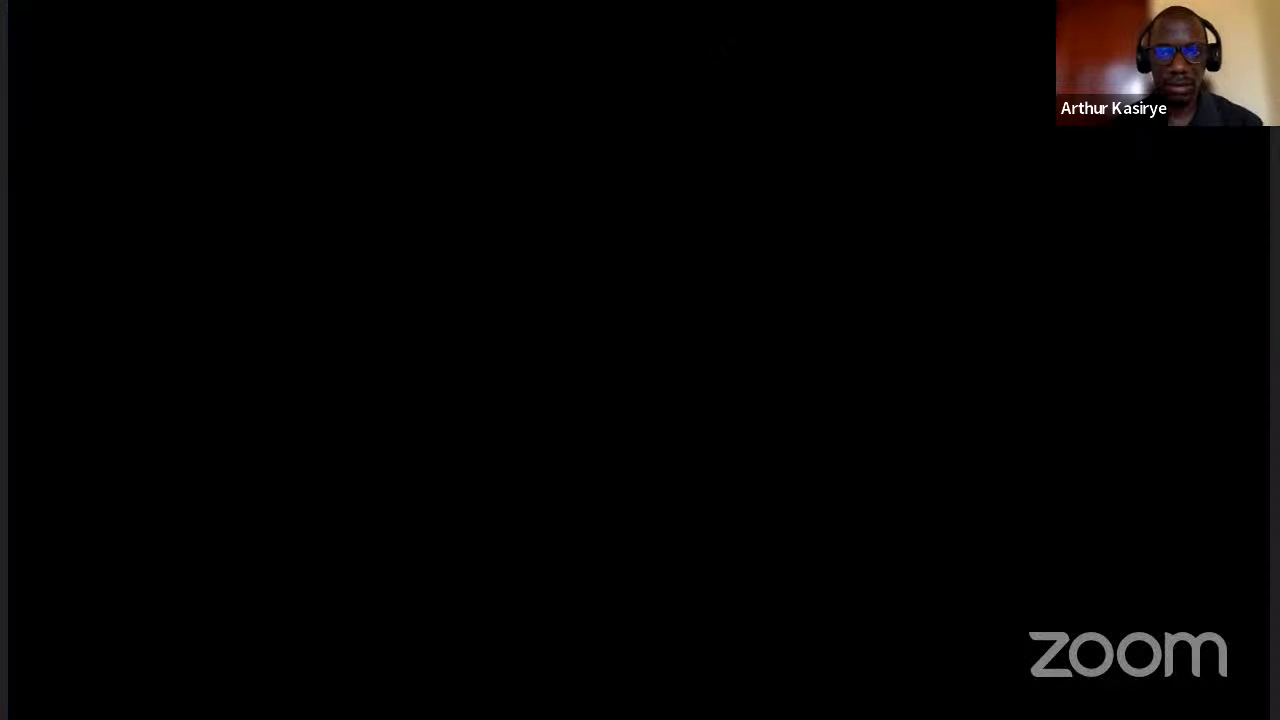
click(705, 32)
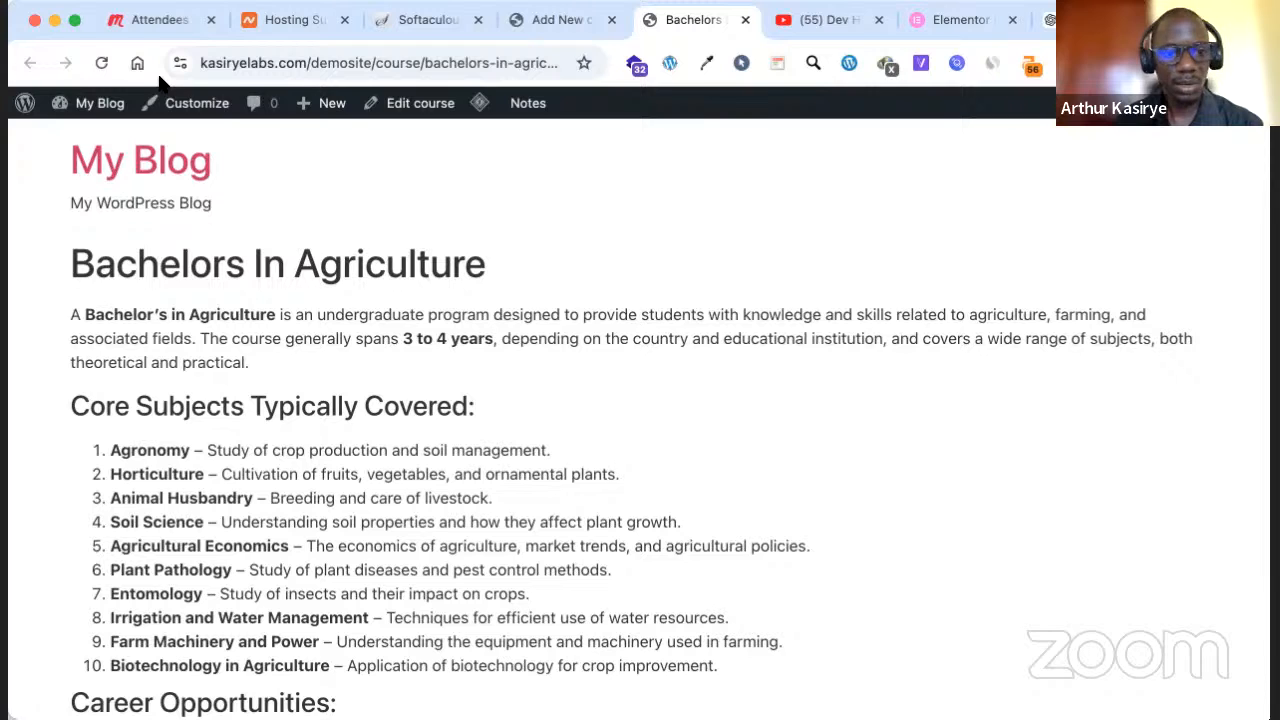
scroll(425, 351, down, 3)
scroll(425, 351, up, 3)
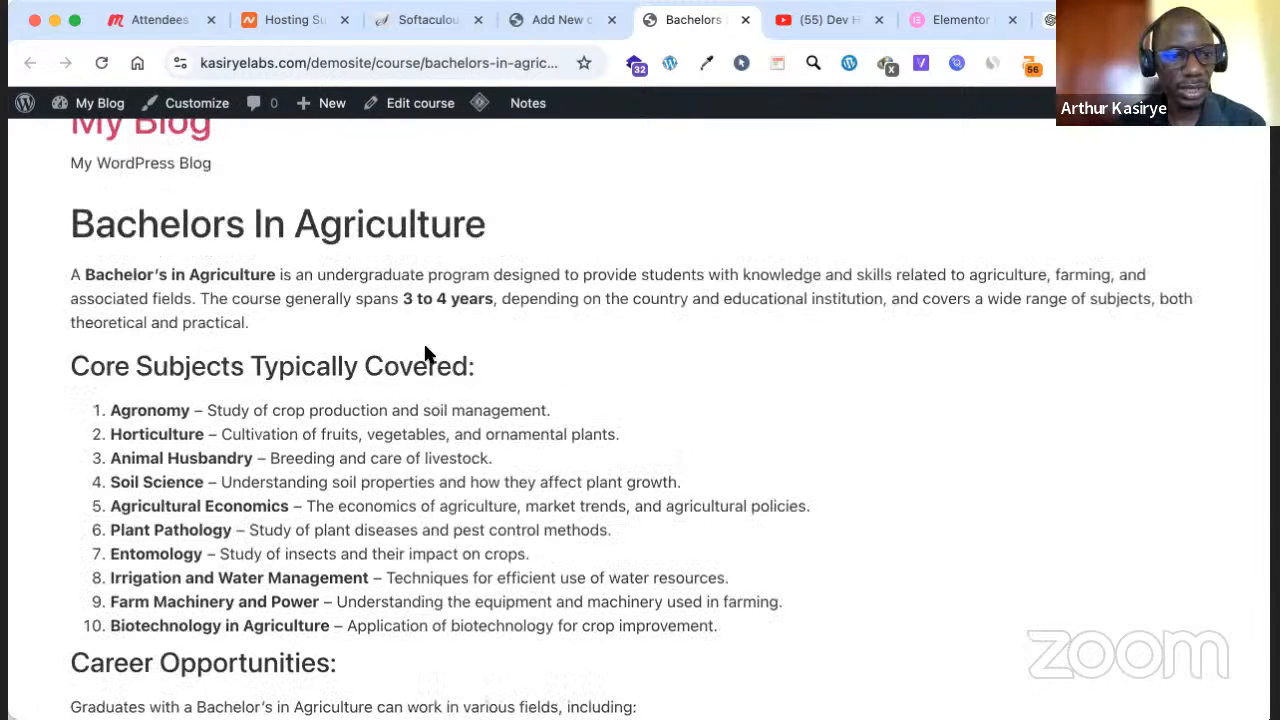
Review the full content of the live Bachelors In Agriculture page, from its introduction through the career opportunities
scroll(425, 352, up, 1)
drag(72, 315, 395, 617)
scroll(164, 466, down, 3)
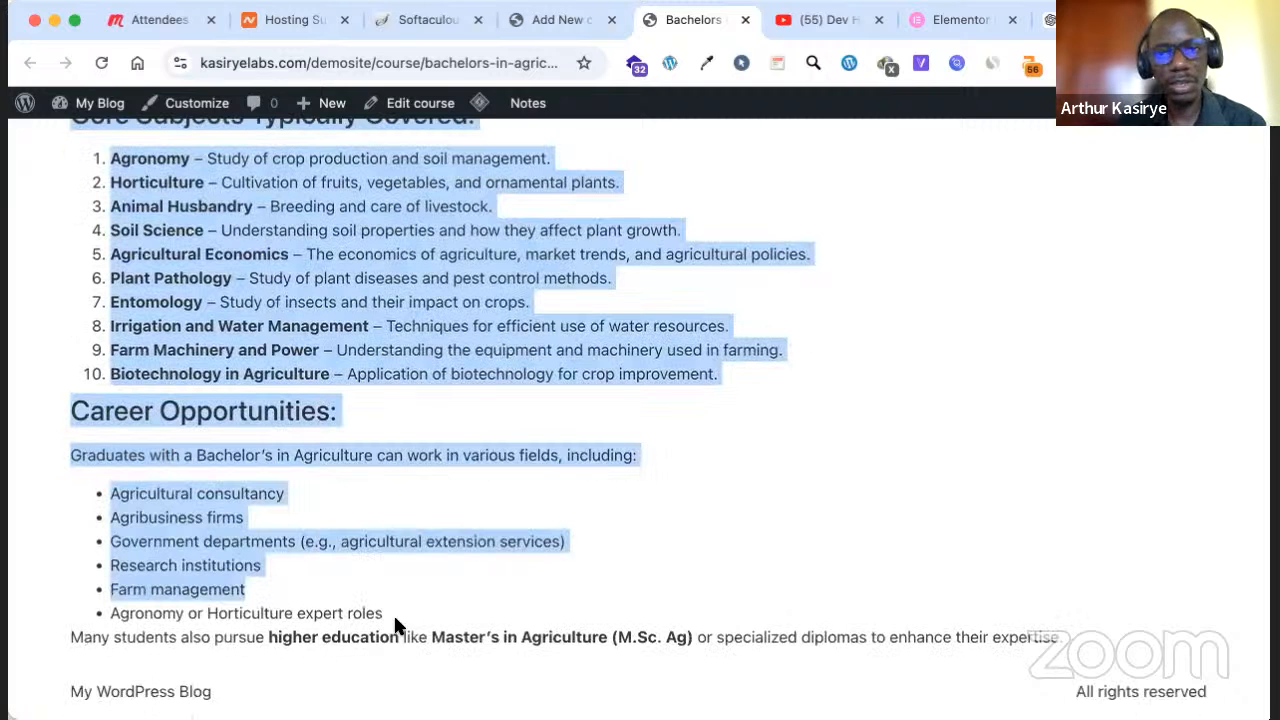
click(497, 489)
scroll(491, 446, up, 3)
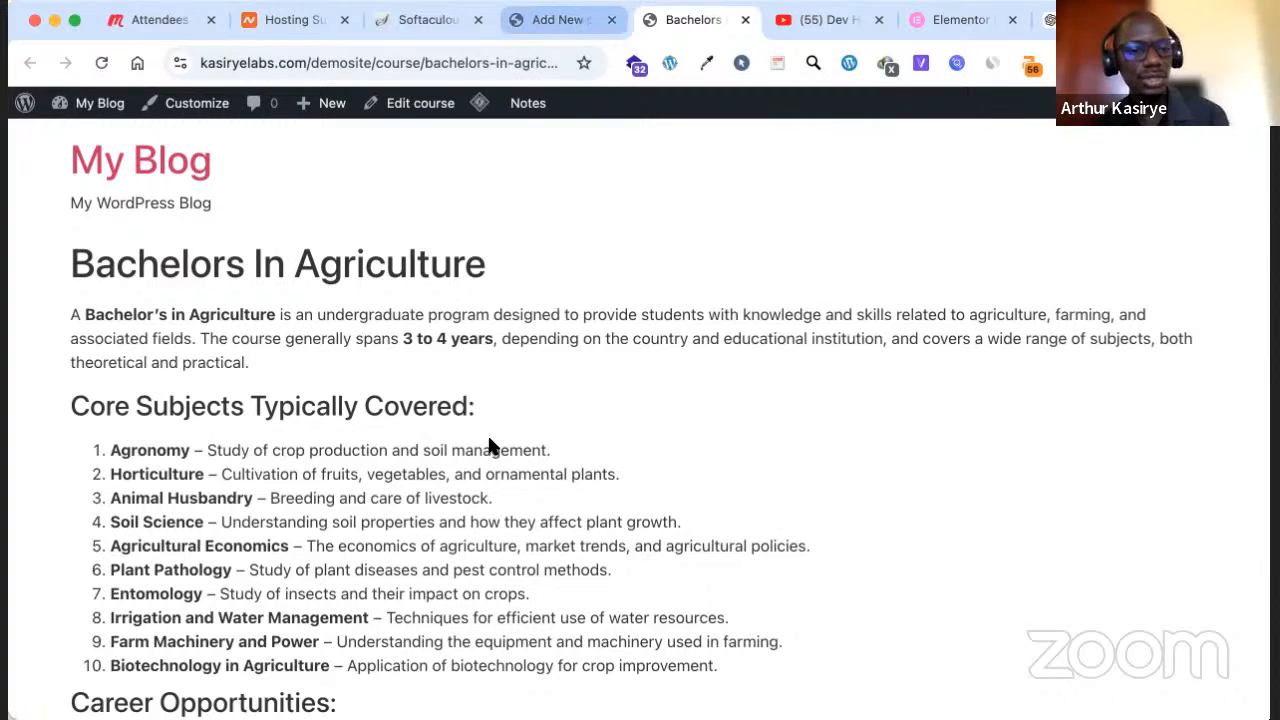
Return to the WordPress admin and start adding a new taxonomy in ACF
click(537, 25)
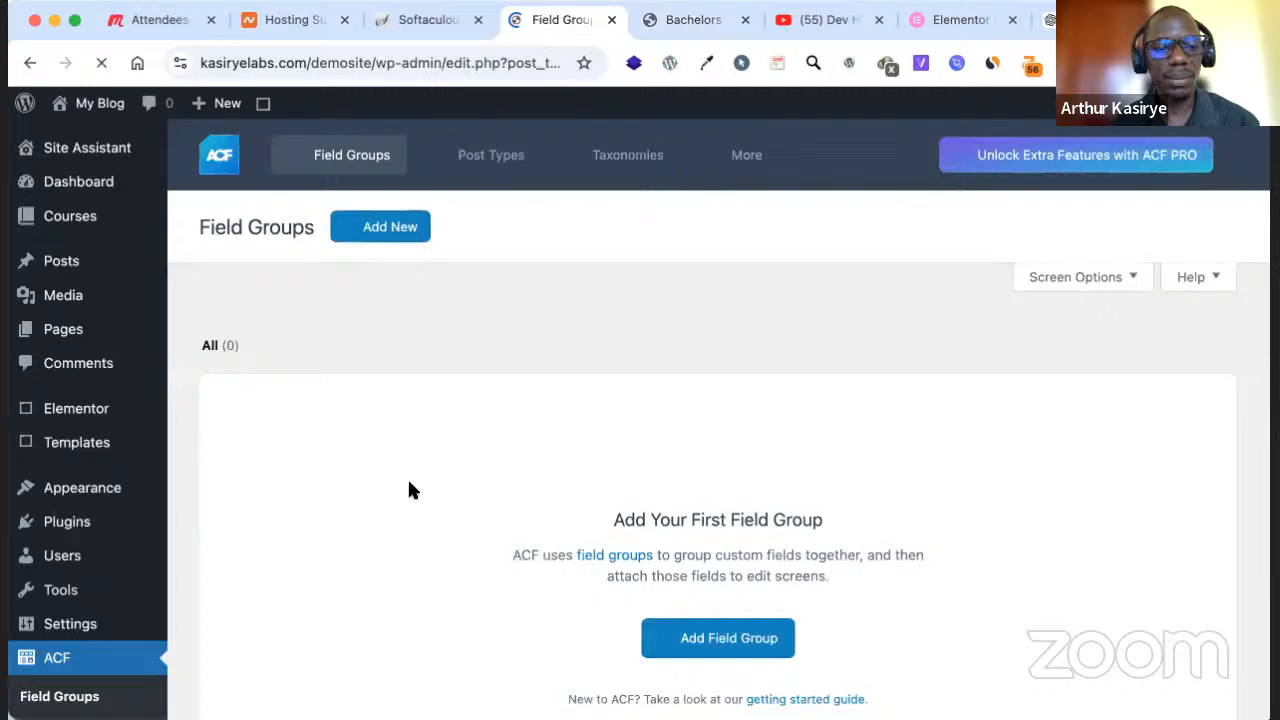
scroll(407, 482, down, 1)
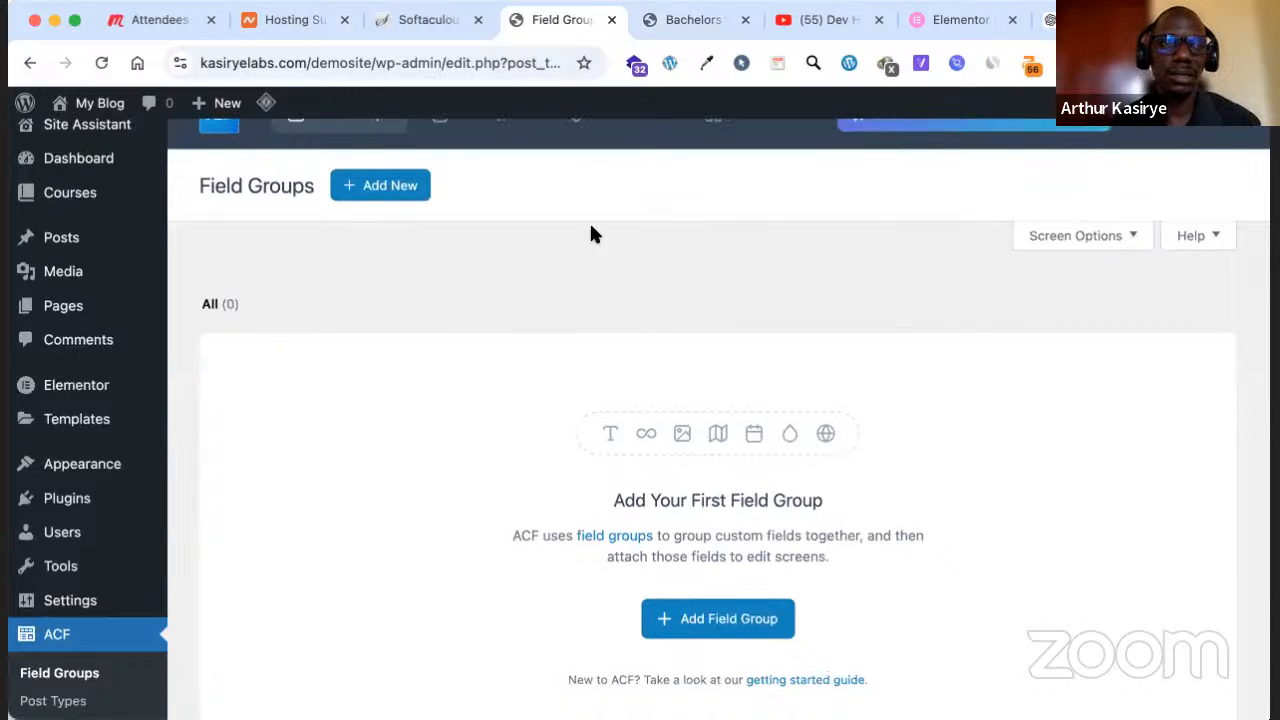
scroll(590, 233, down, 2)
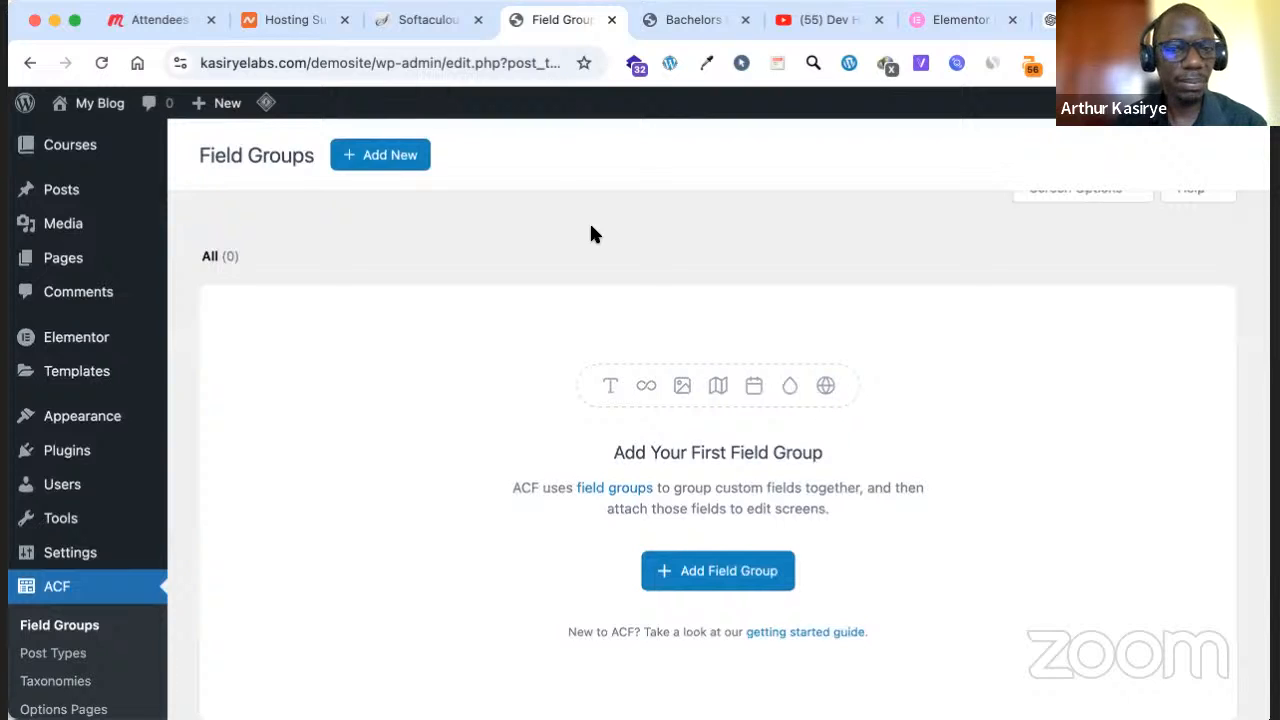
scroll(595, 236, up, 3)
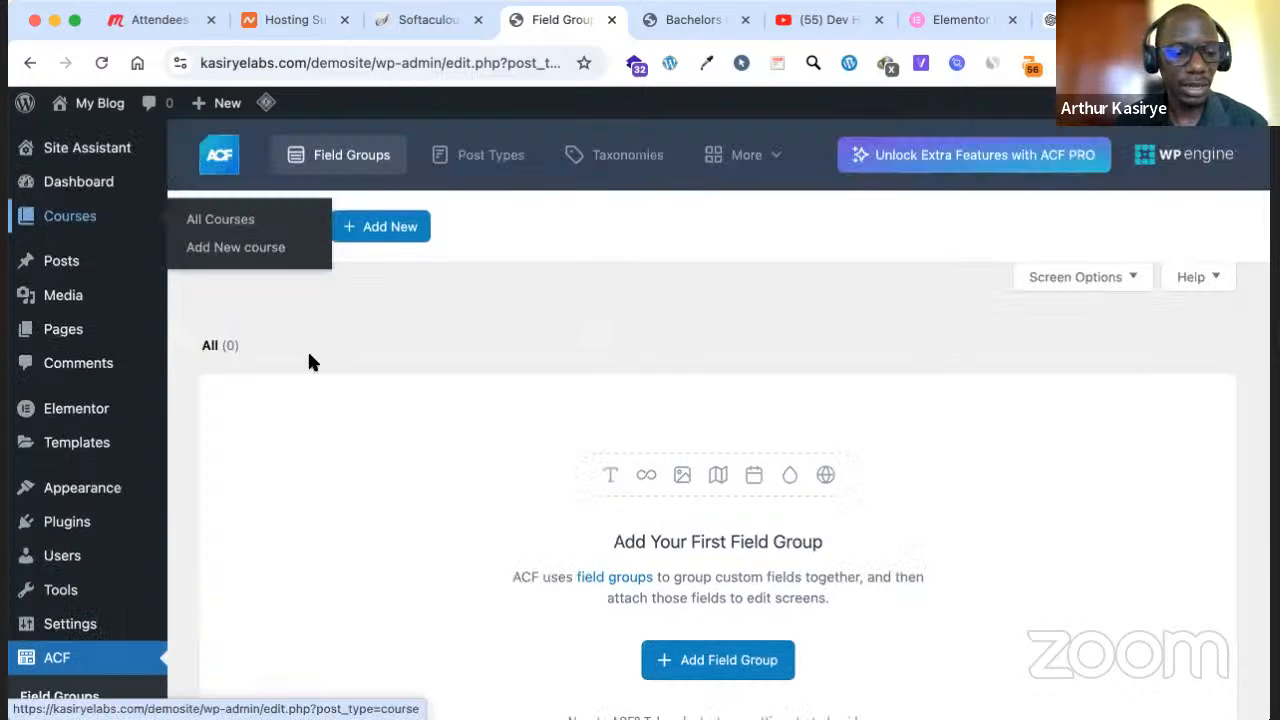
scroll(309, 362, down, 3)
scroll(307, 397, down, 3)
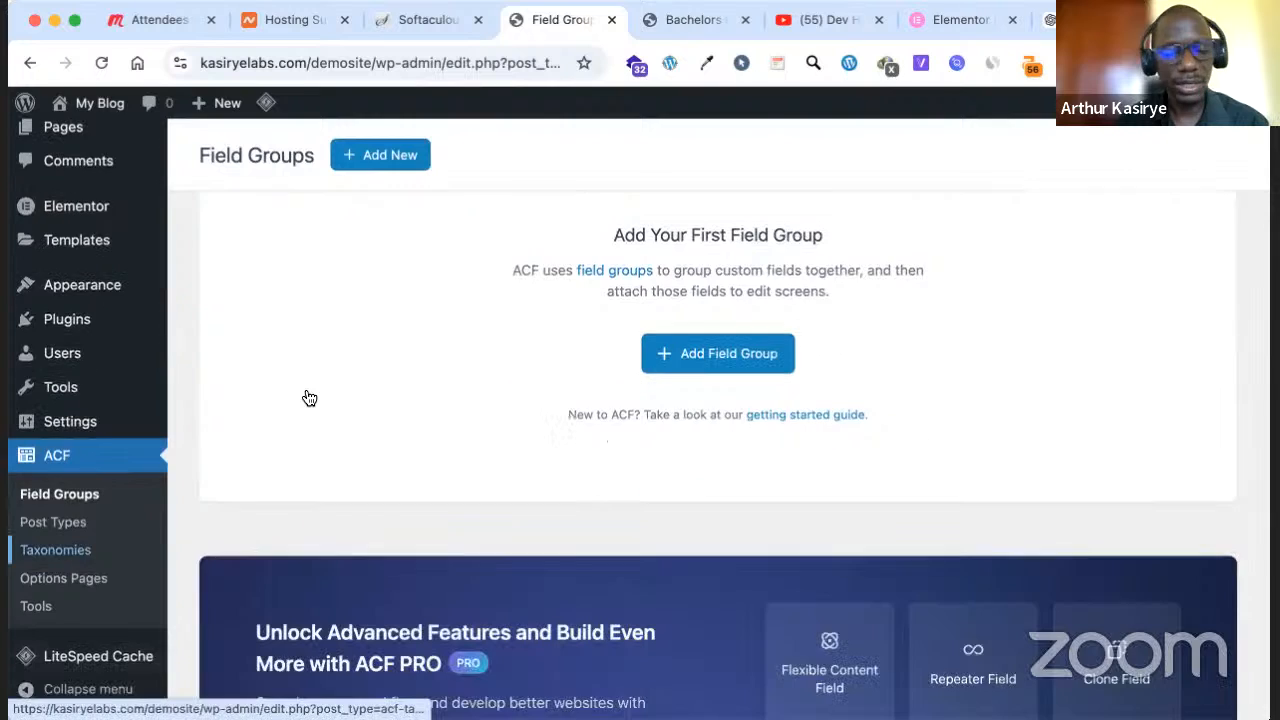
click(87, 551)
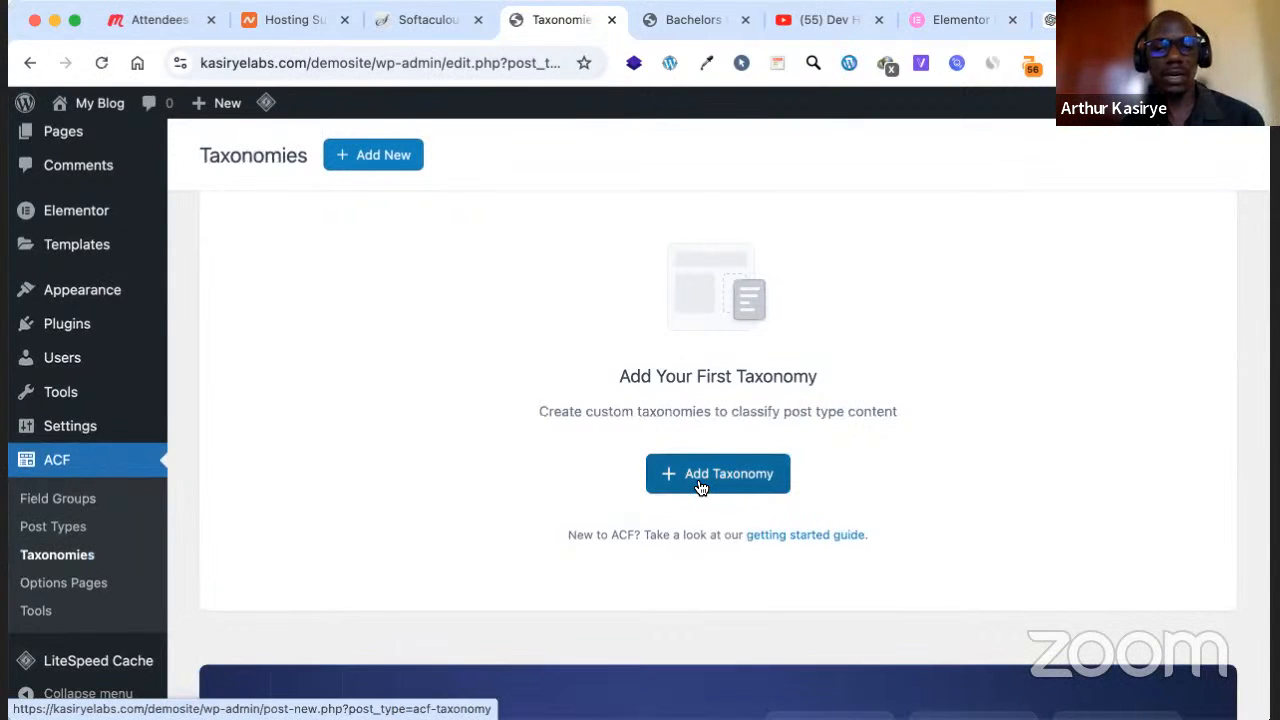
click(700, 487)
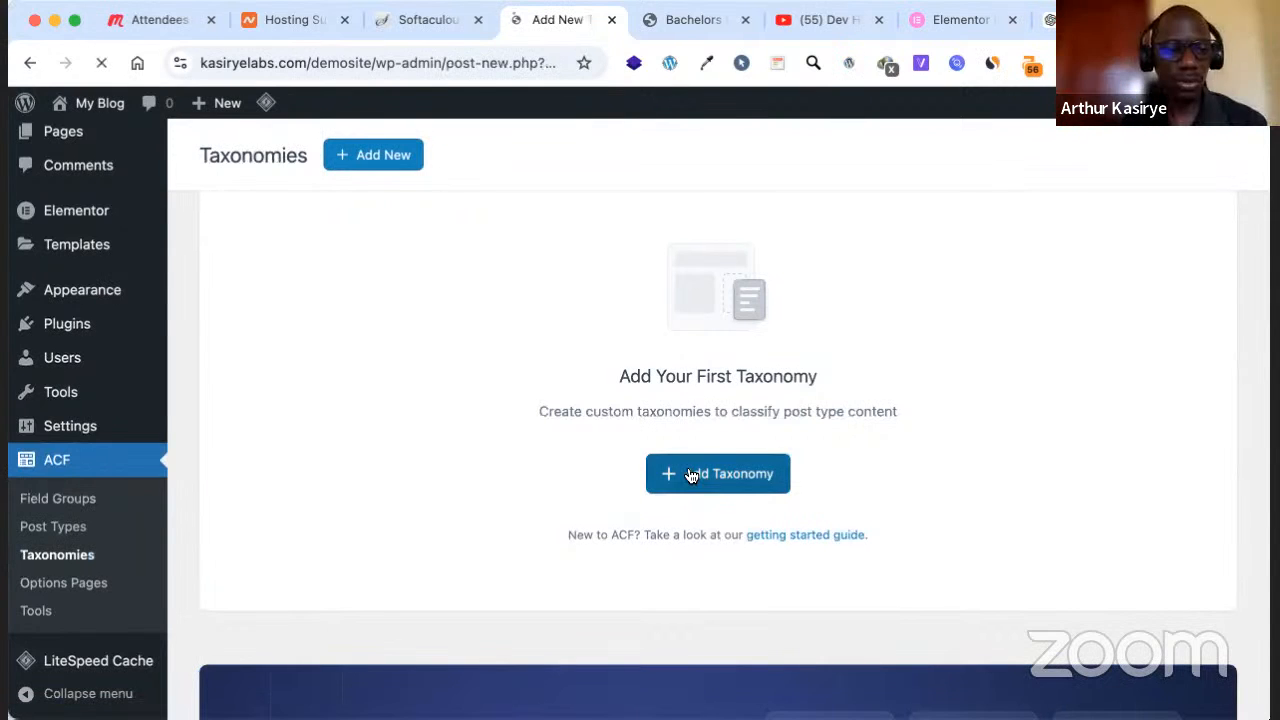
scroll(688, 469, down, 1)
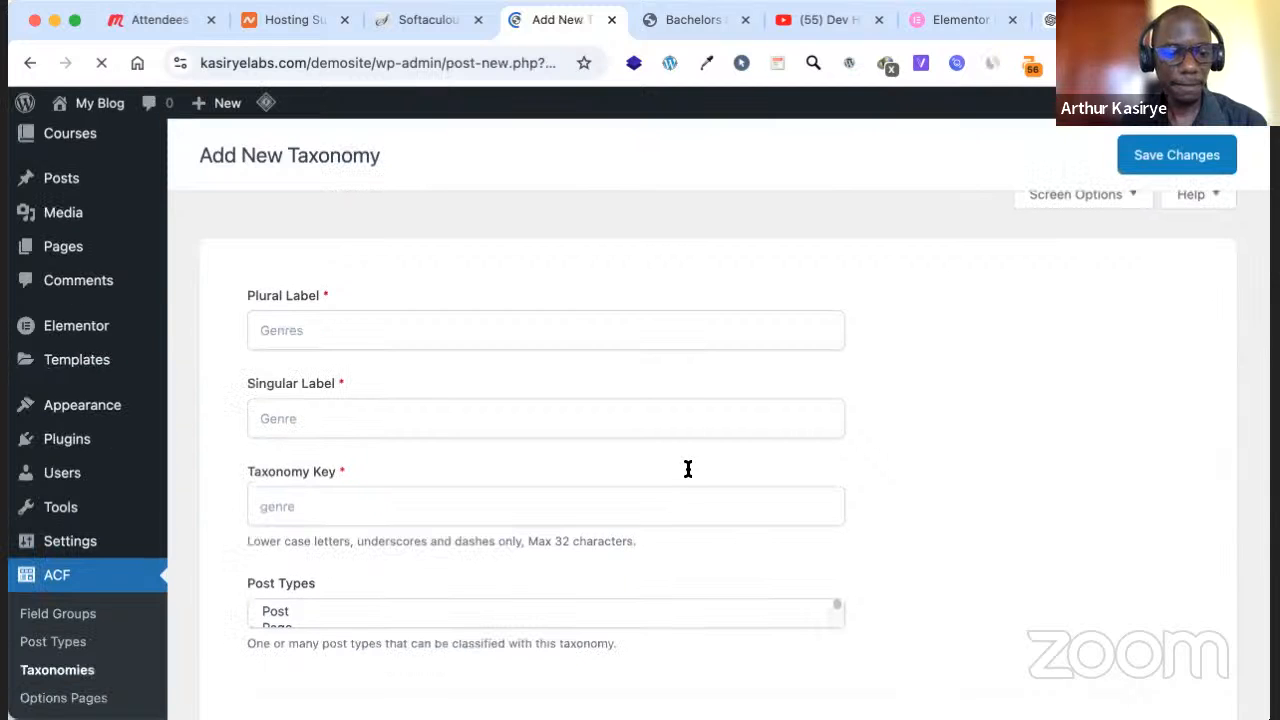
scroll(688, 469, down, 1)
scroll(688, 469, down, 1)
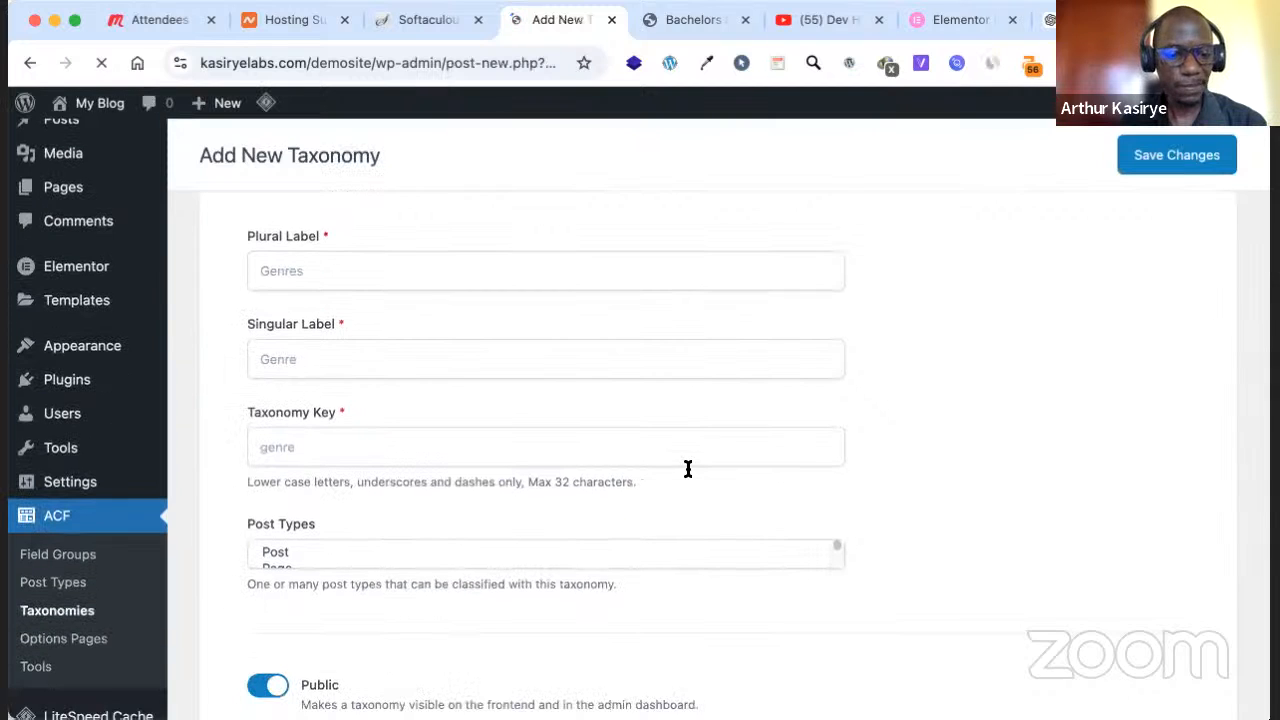
click(562, 352)
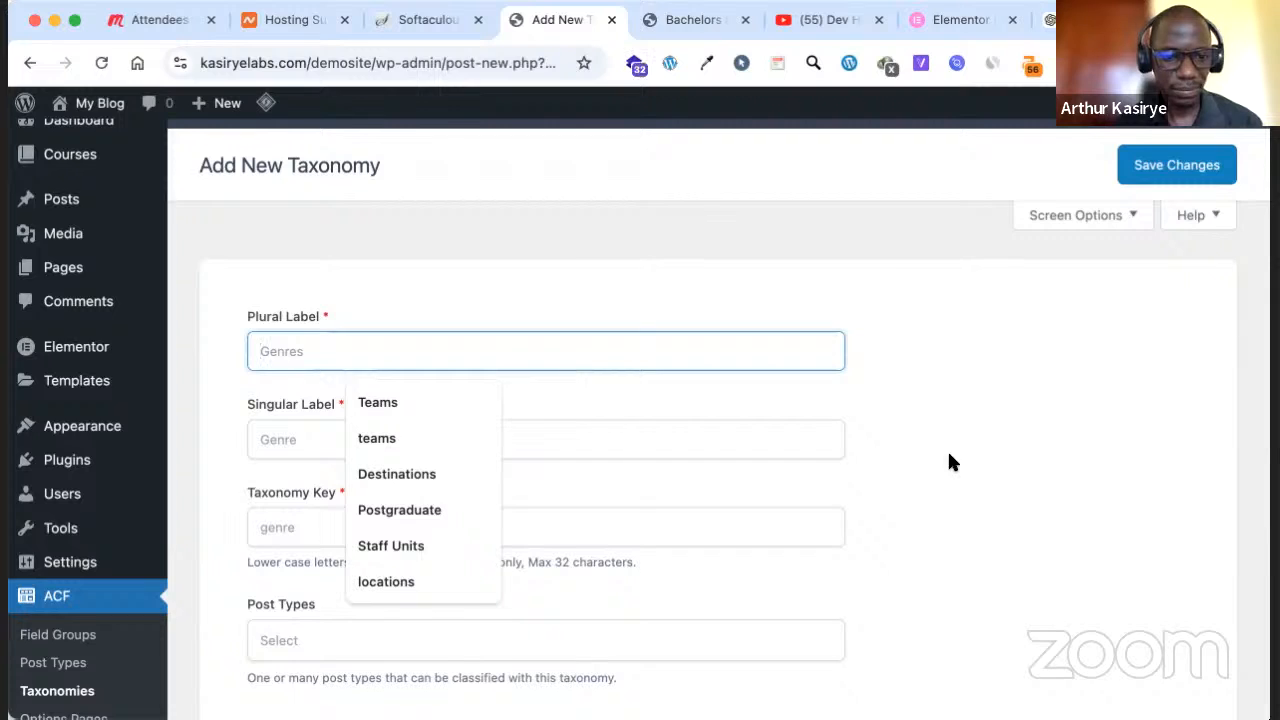
click(876, 447)
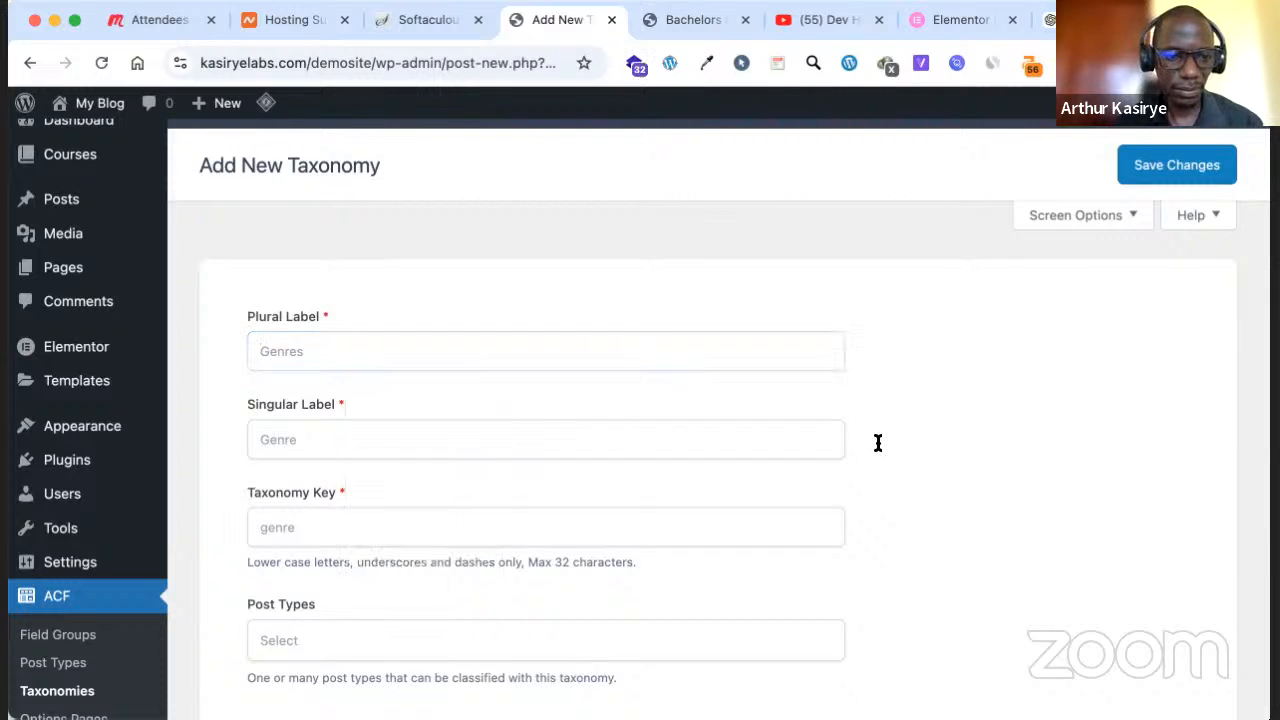
click(600, 369)
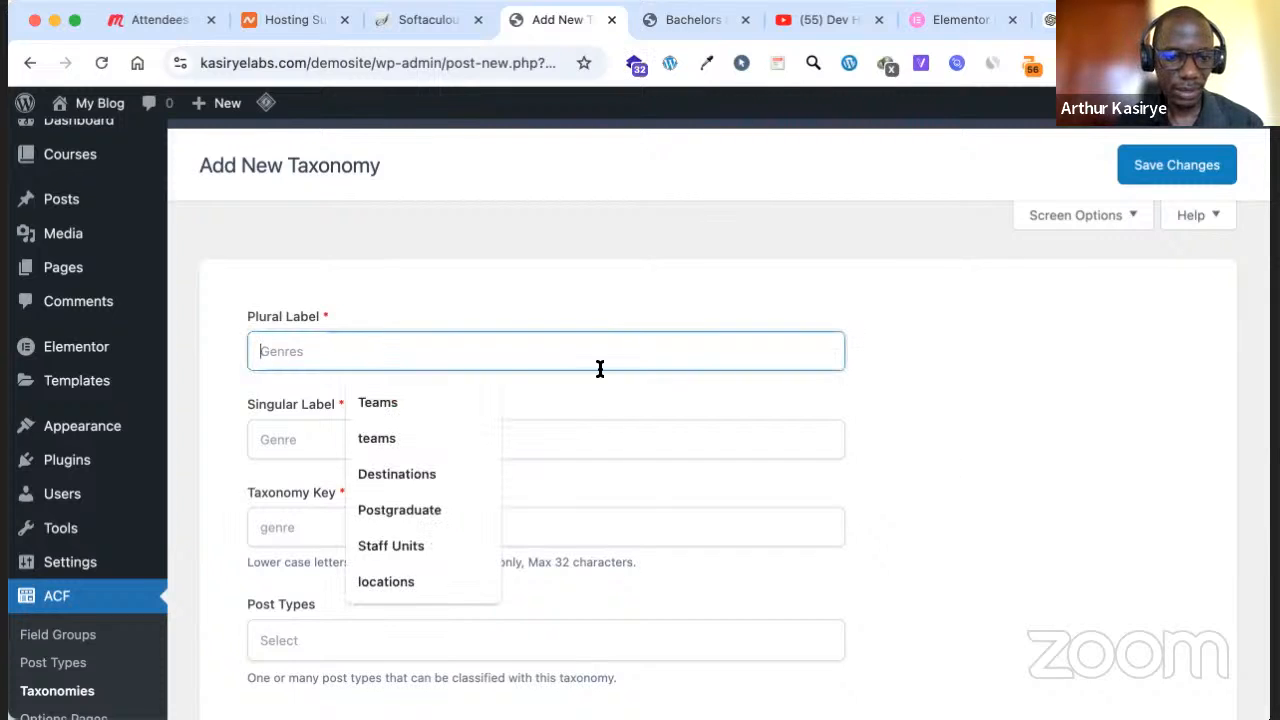
key(Down)
key(Down)
key(Down)
click(920, 473)
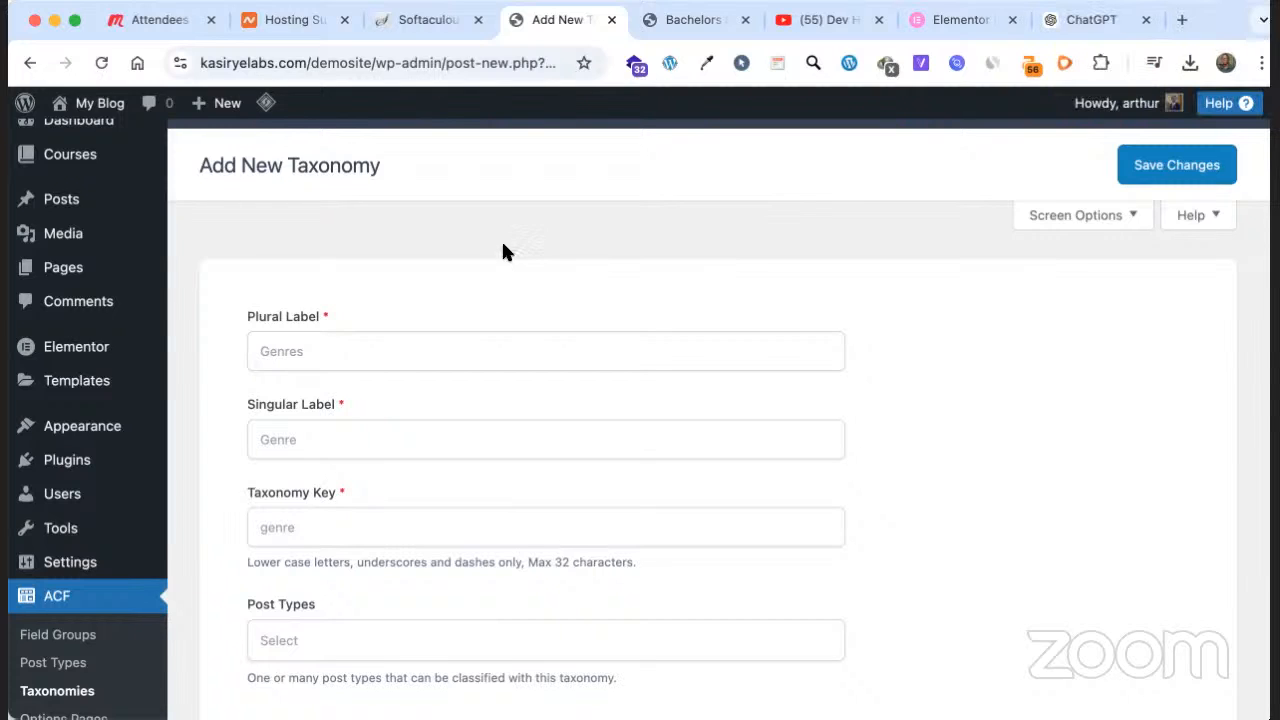
scroll(556, 240, up, 1)
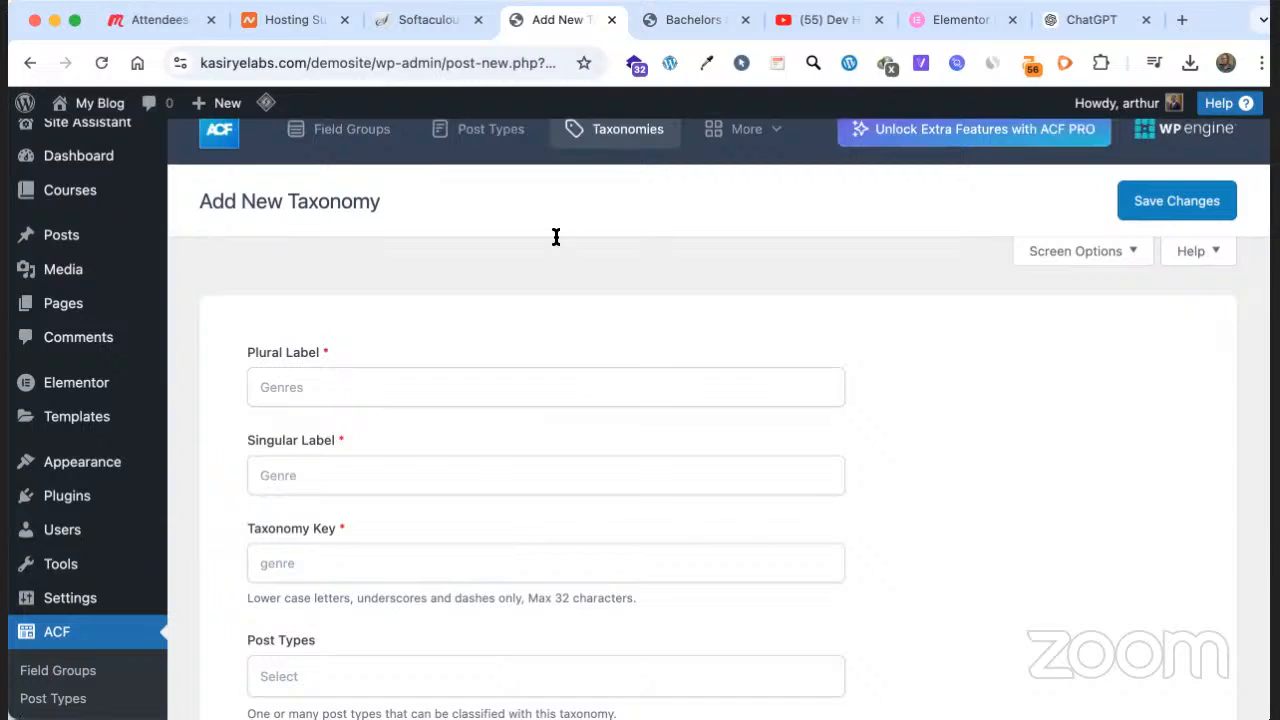
click(550, 393)
click(548, 397)
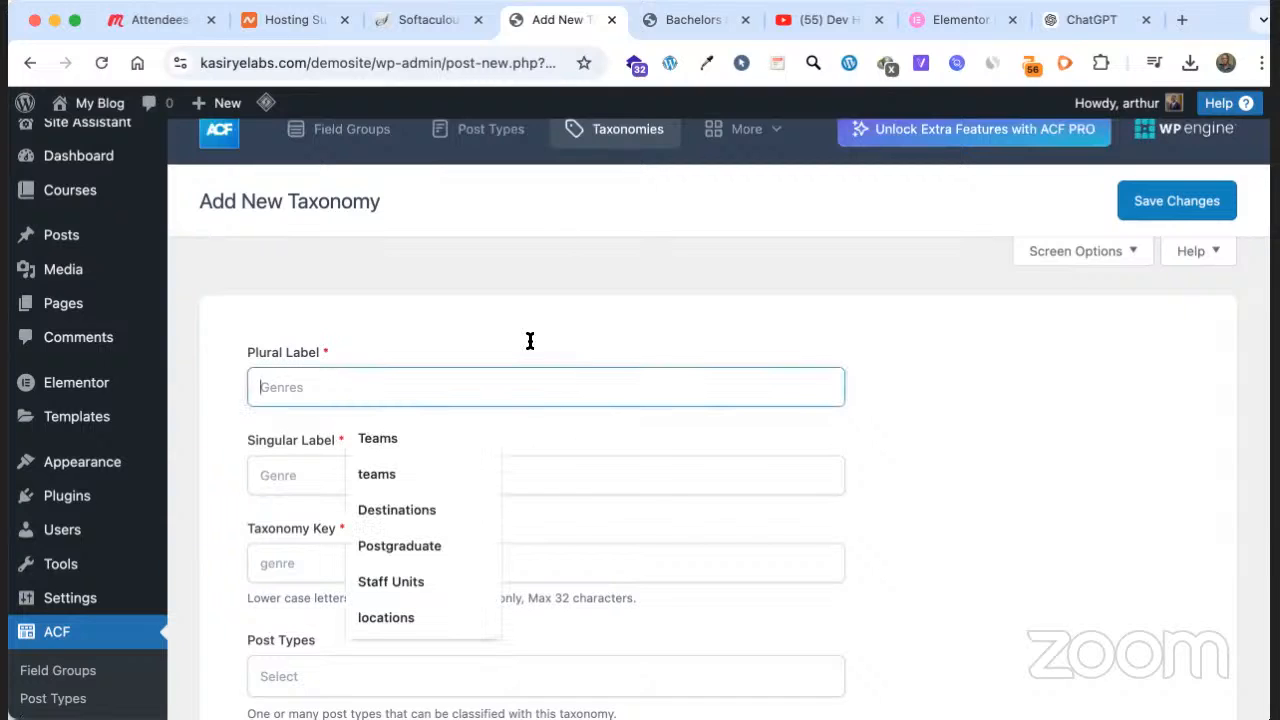
click(593, 296)
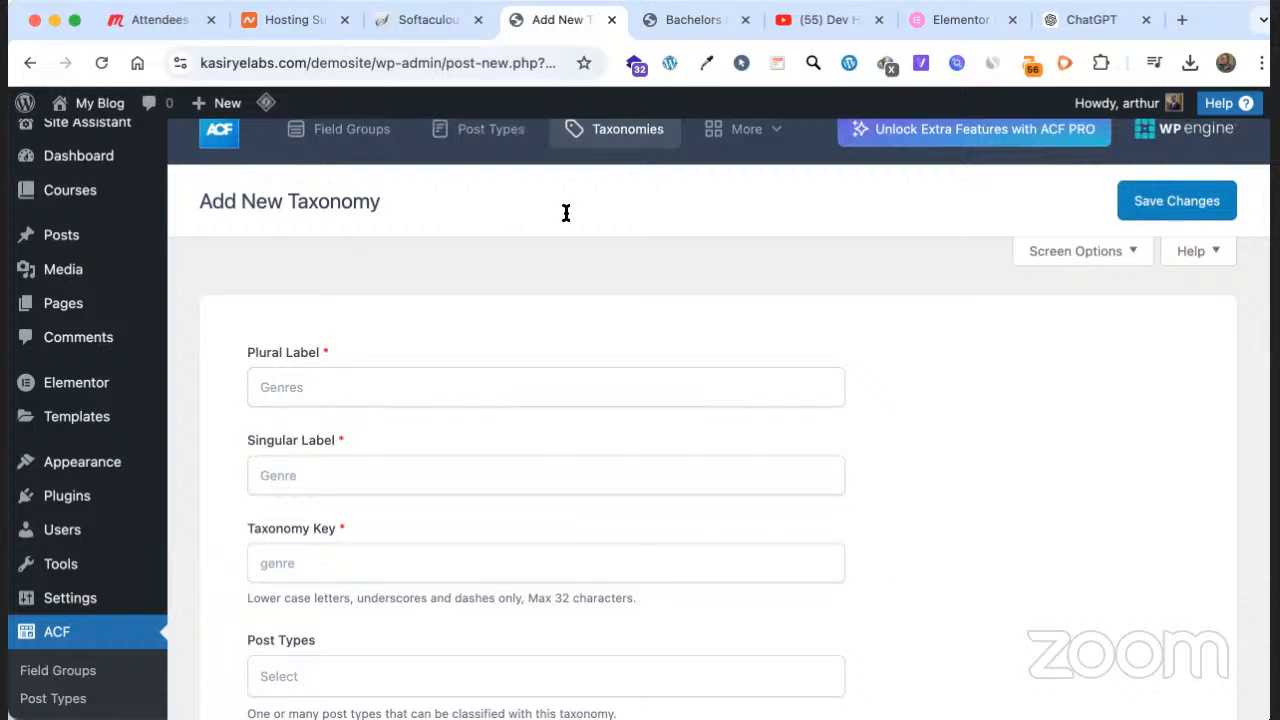
Label the new taxonomy "Awards" in the plural and "Award" in the singular, with the taxonomy key "award"
key(Tab)
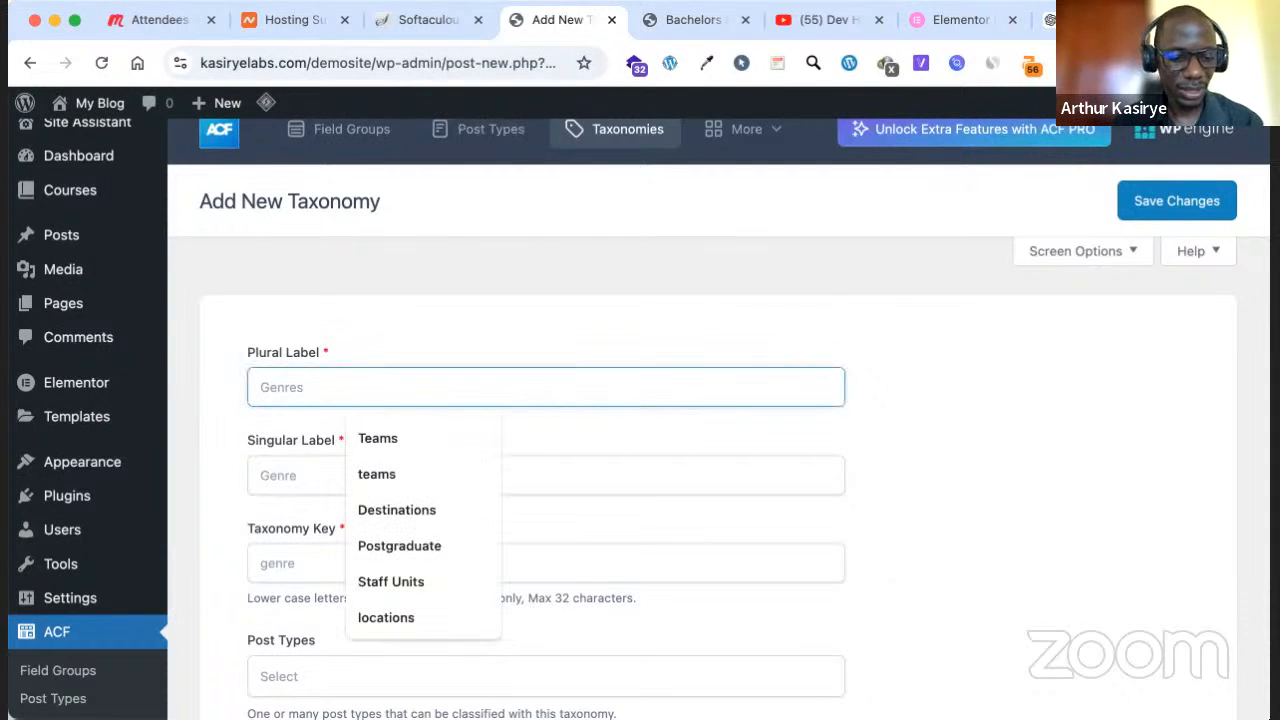
text(Awa)
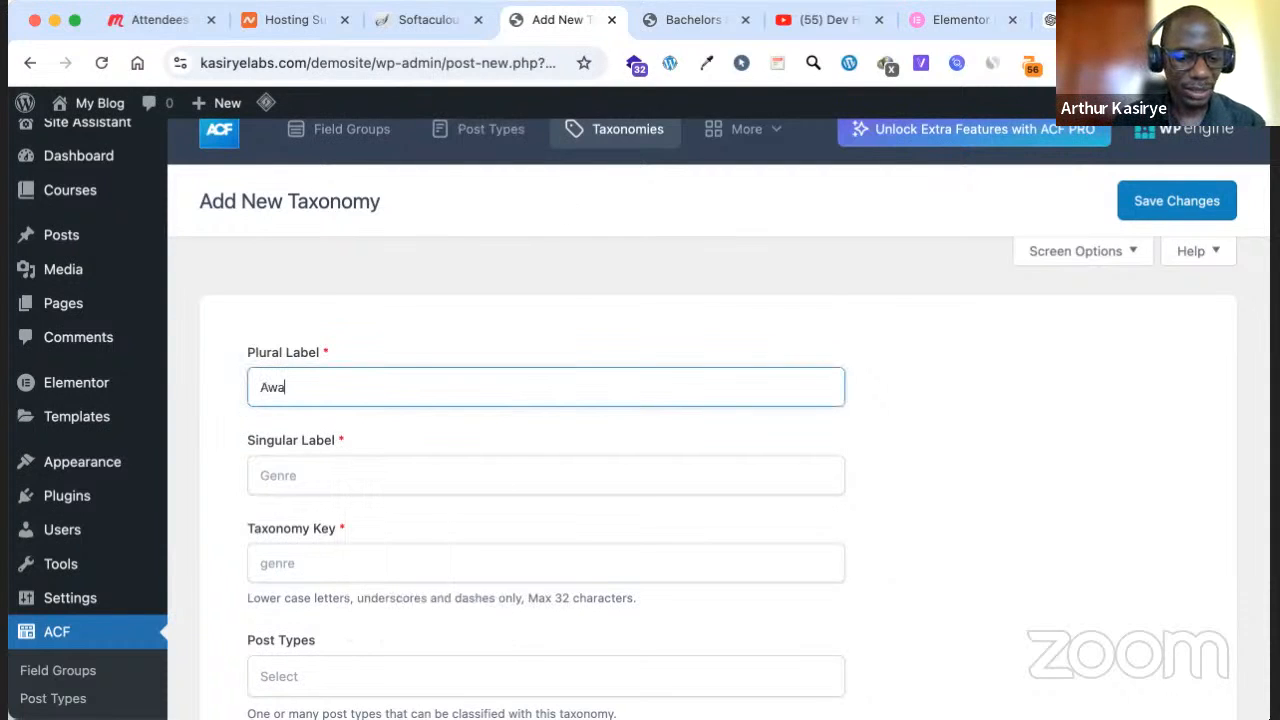
text(rds)
click(549, 475)
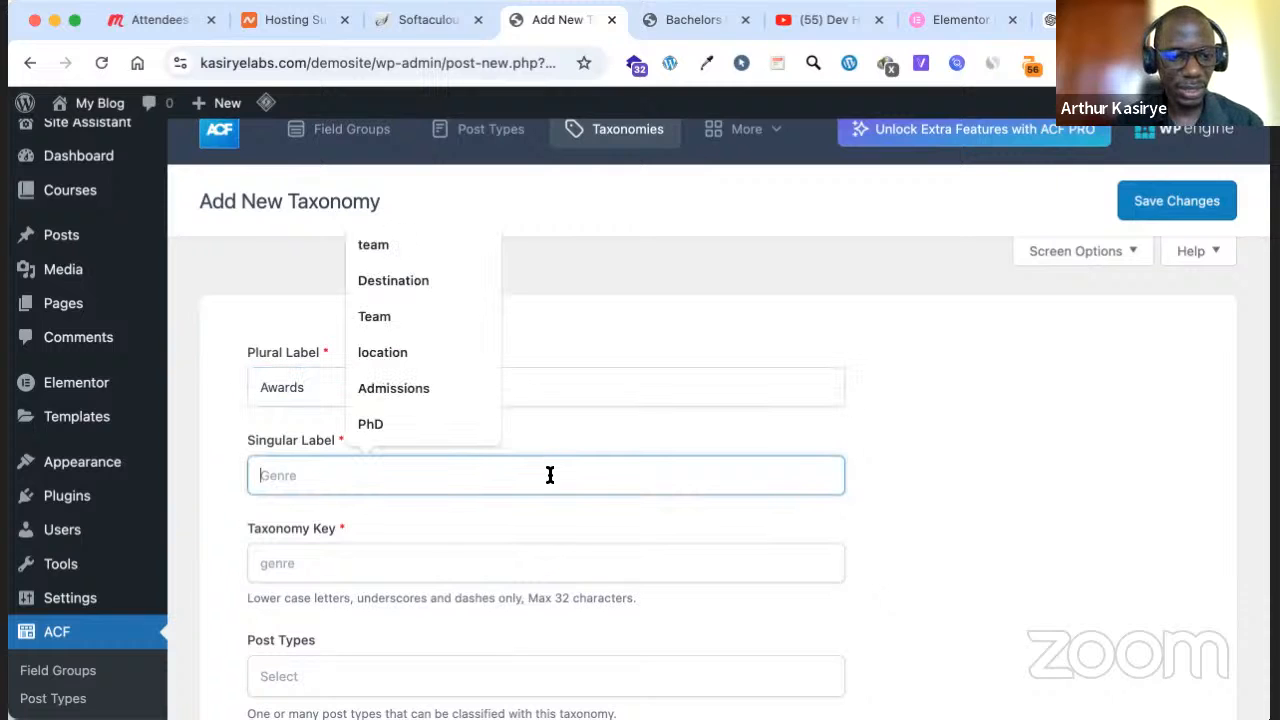
text(Award)
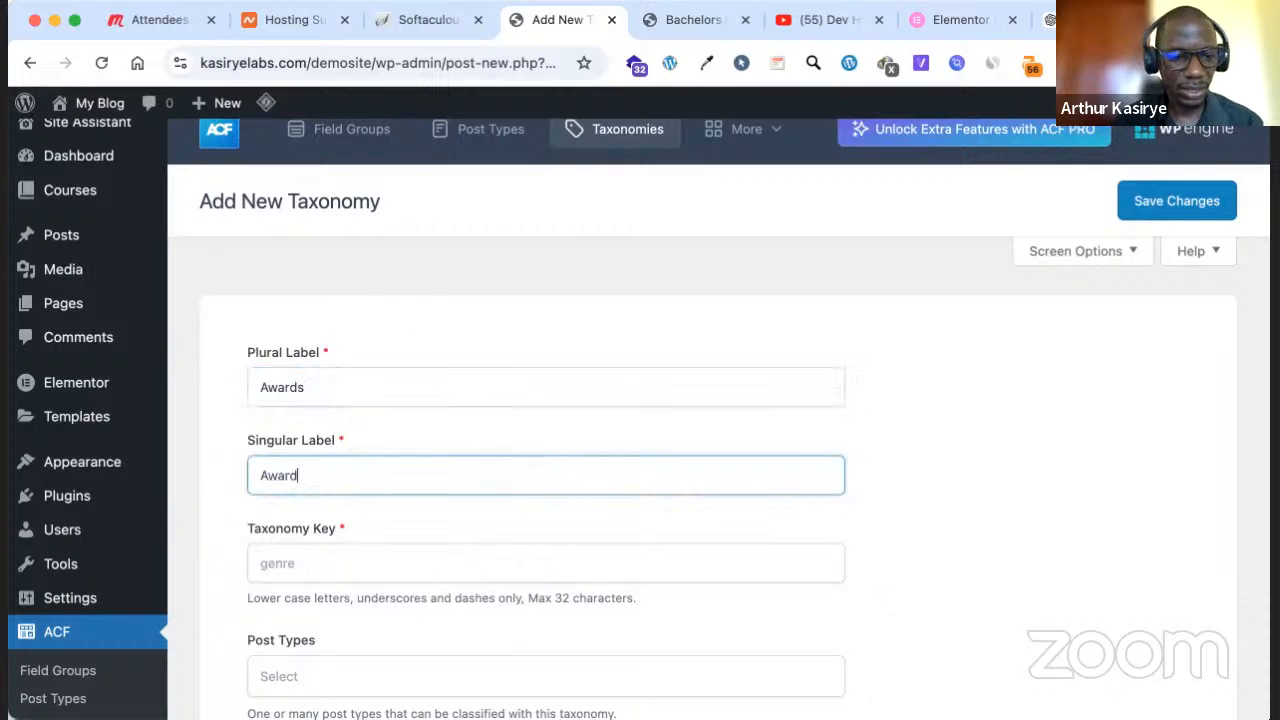
scroll(482, 537, down, 1)
click(482, 537)
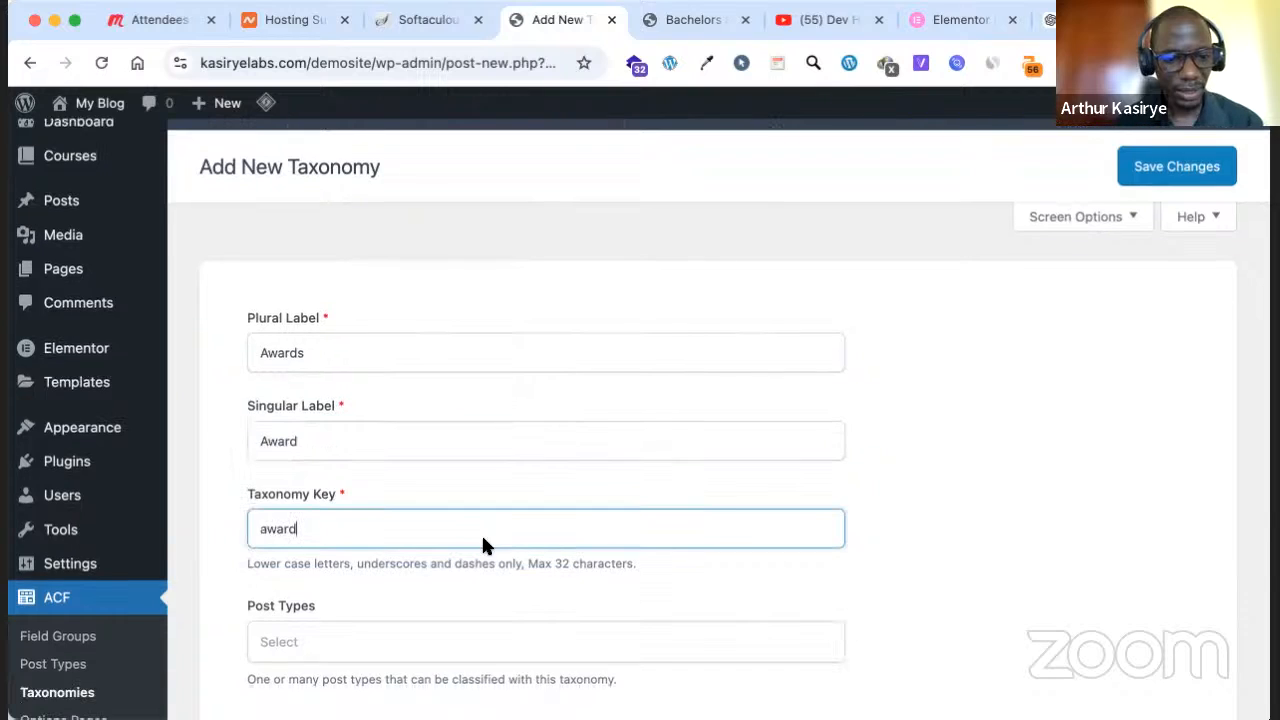
Assign the Awards taxonomy to the course post type
scroll(510, 510, down, 3)
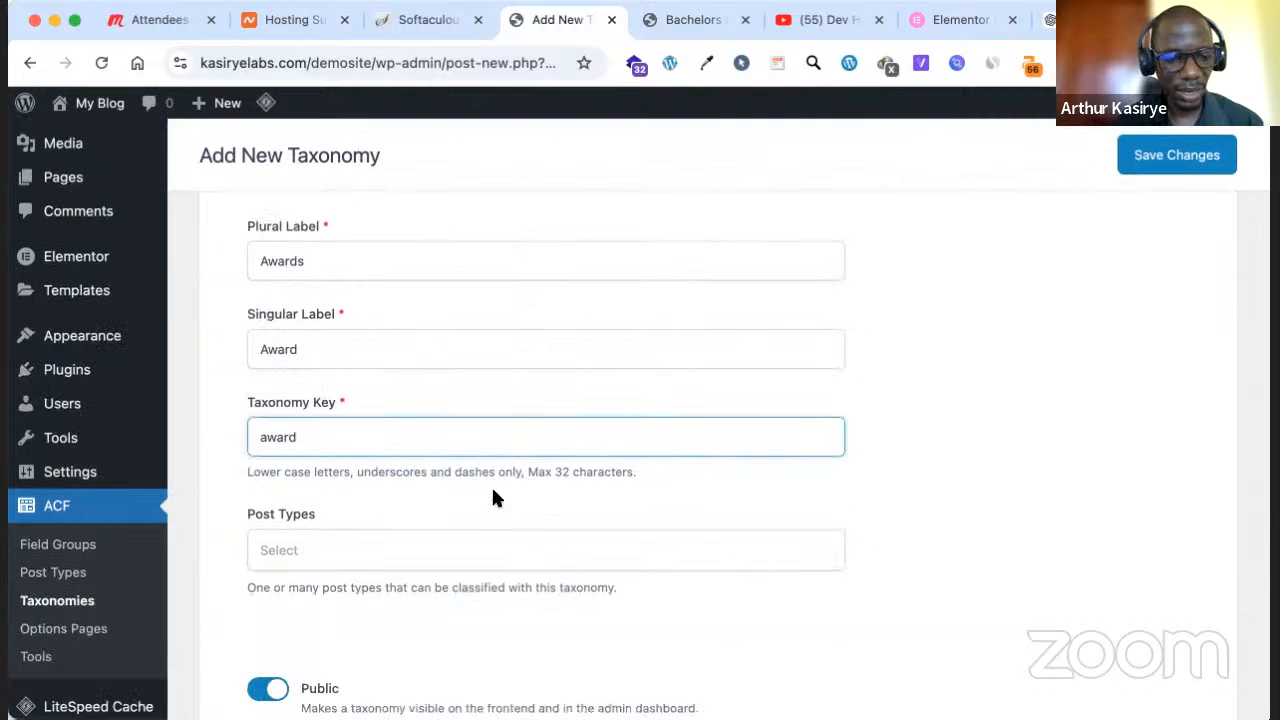
scroll(455, 517, down, 1)
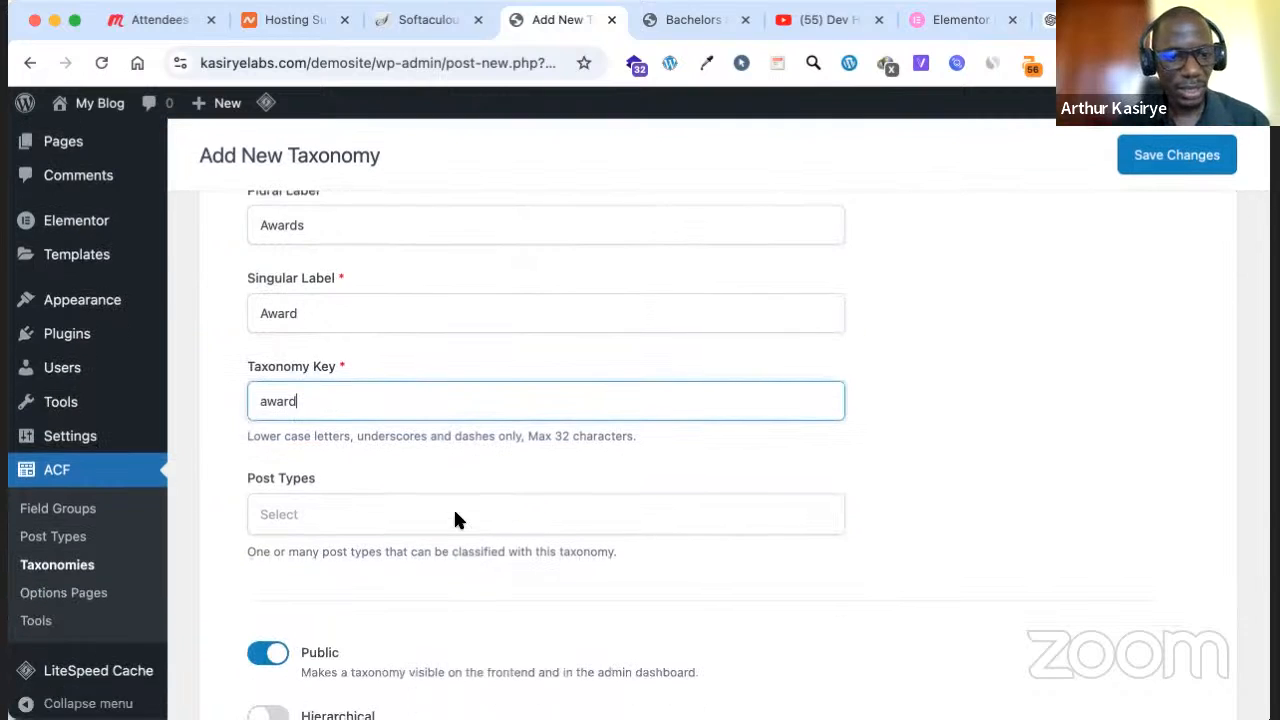
scroll(490, 451, down, 1)
click(490, 451)
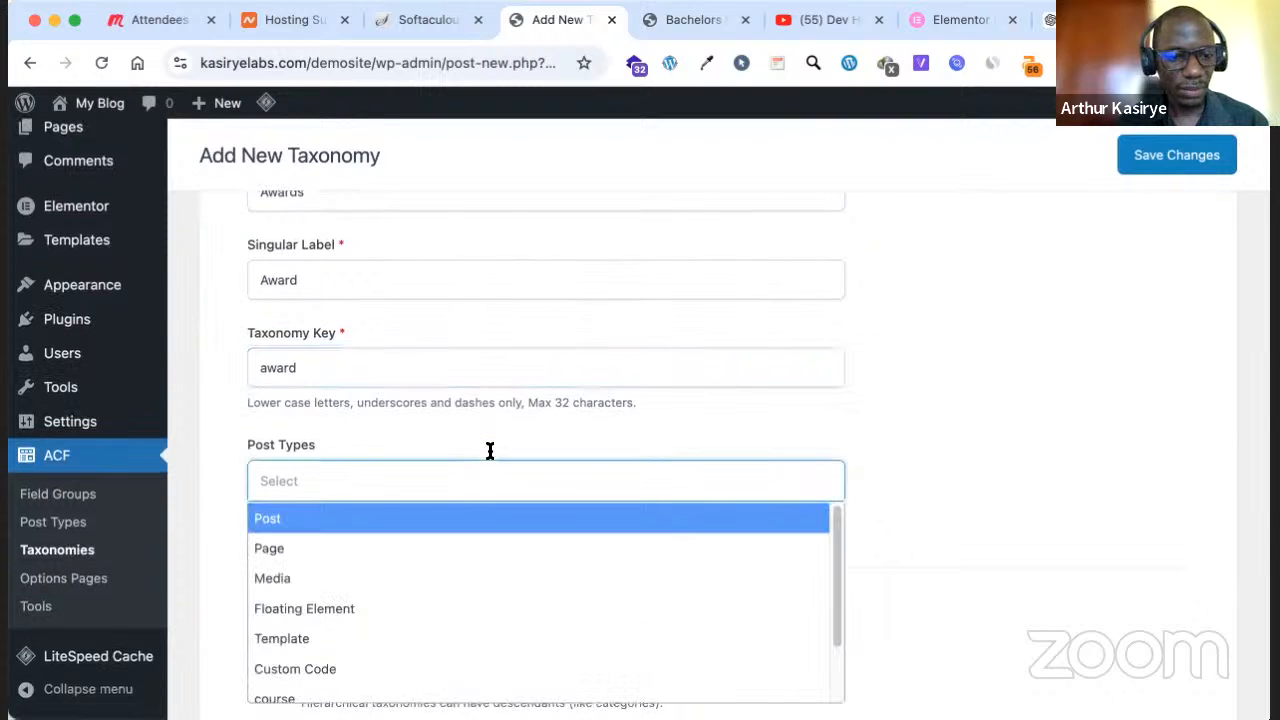
scroll(483, 480, down, 2)
scroll(533, 416, down, 2)
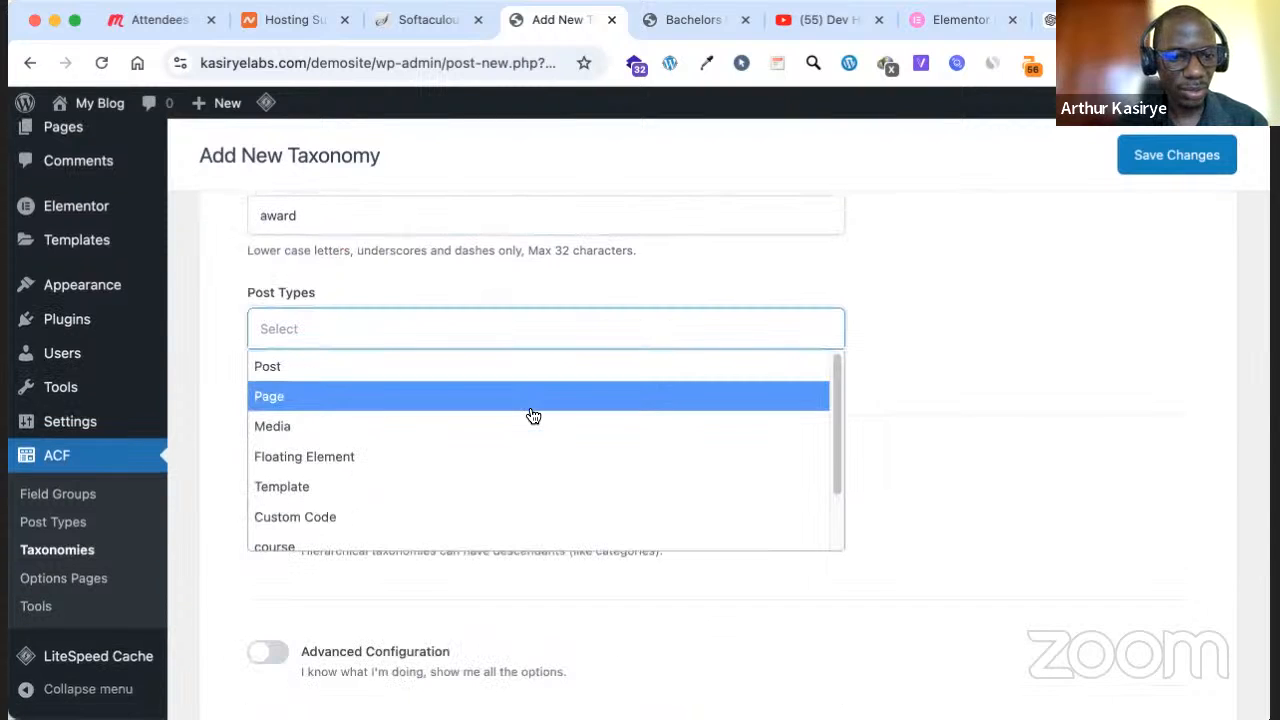
scroll(529, 463, down, 1)
scroll(534, 474, down, 1)
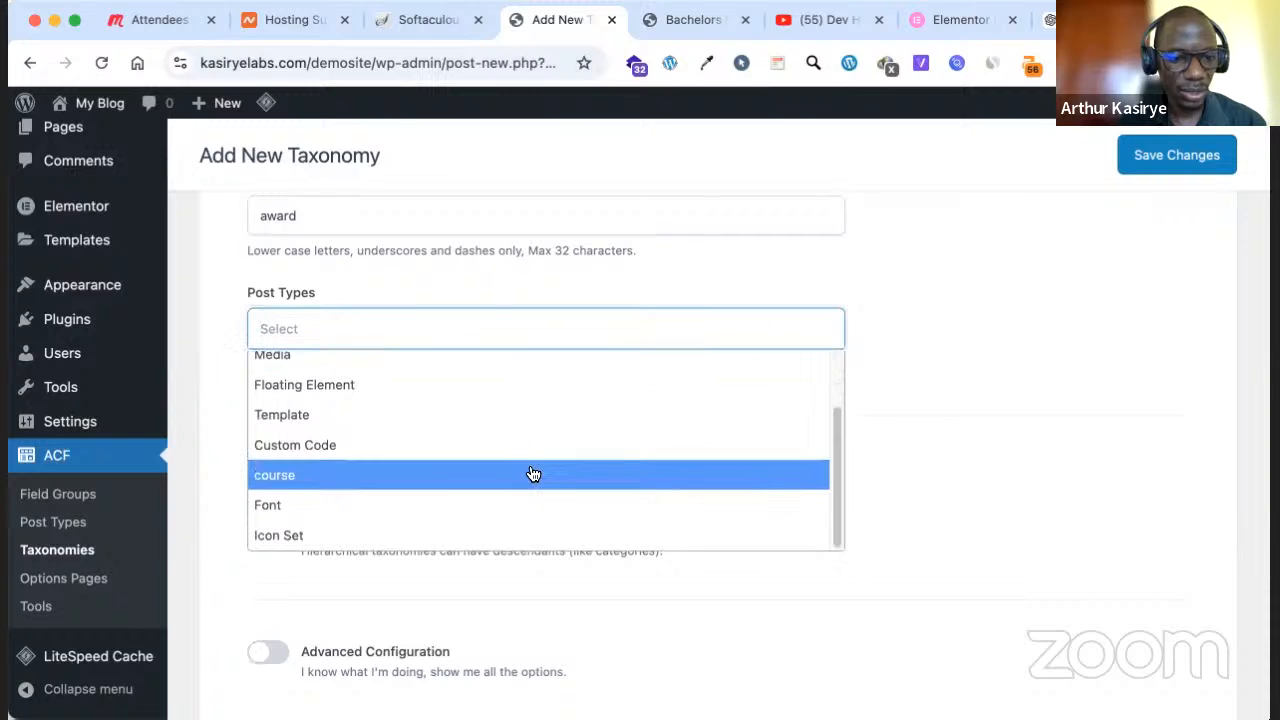
click(530, 474)
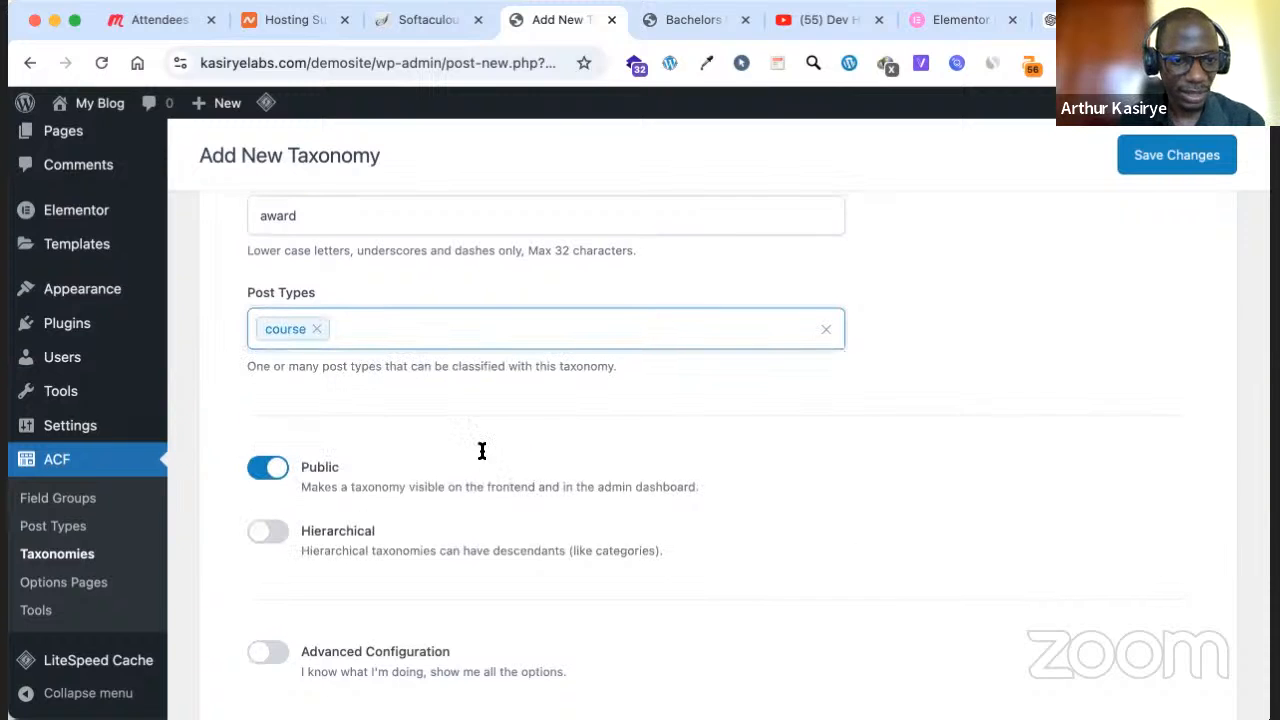
Make the Awards taxonomy hierarchical so its terms can have descendants
scroll(455, 441, up, 2)
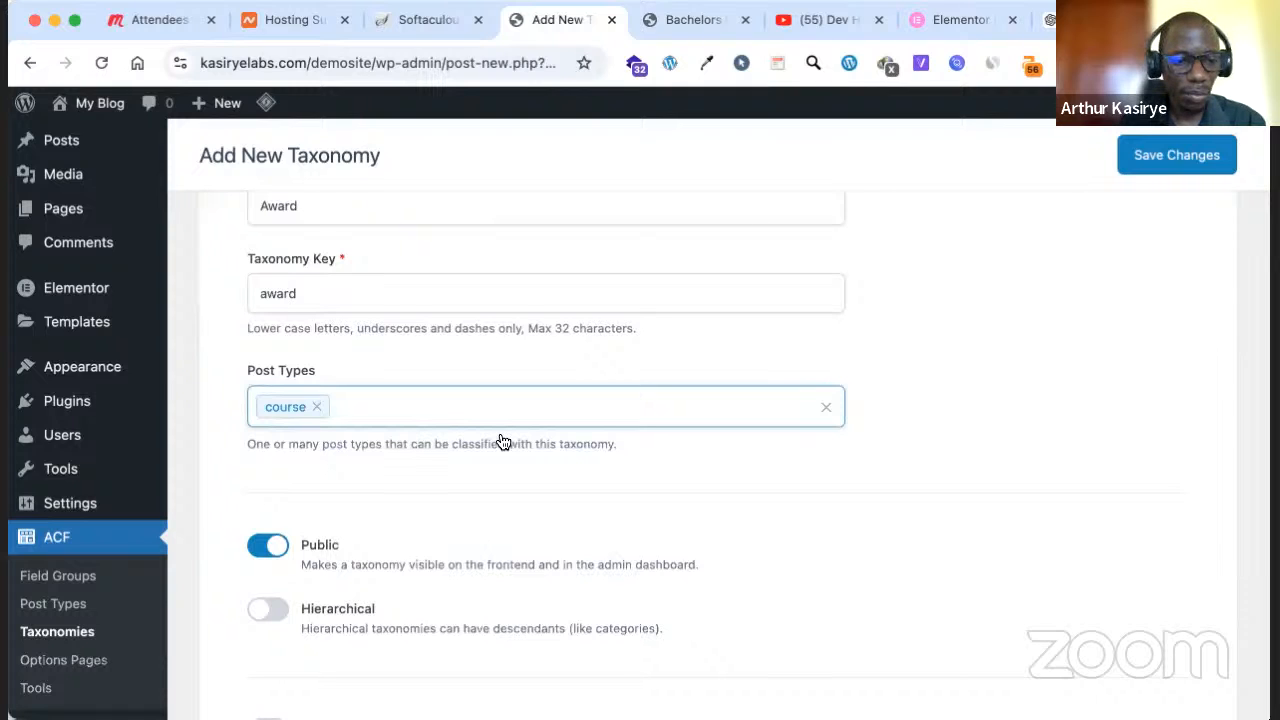
scroll(271, 522, down, 2)
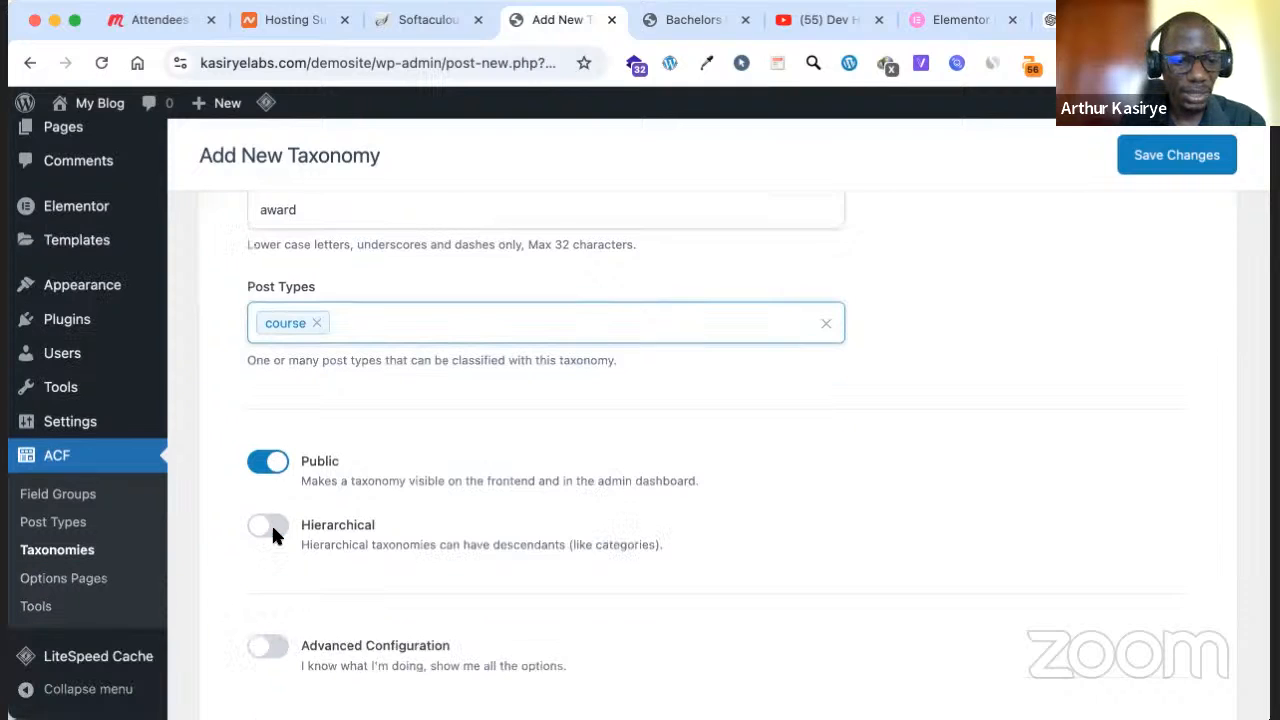
click(350, 524)
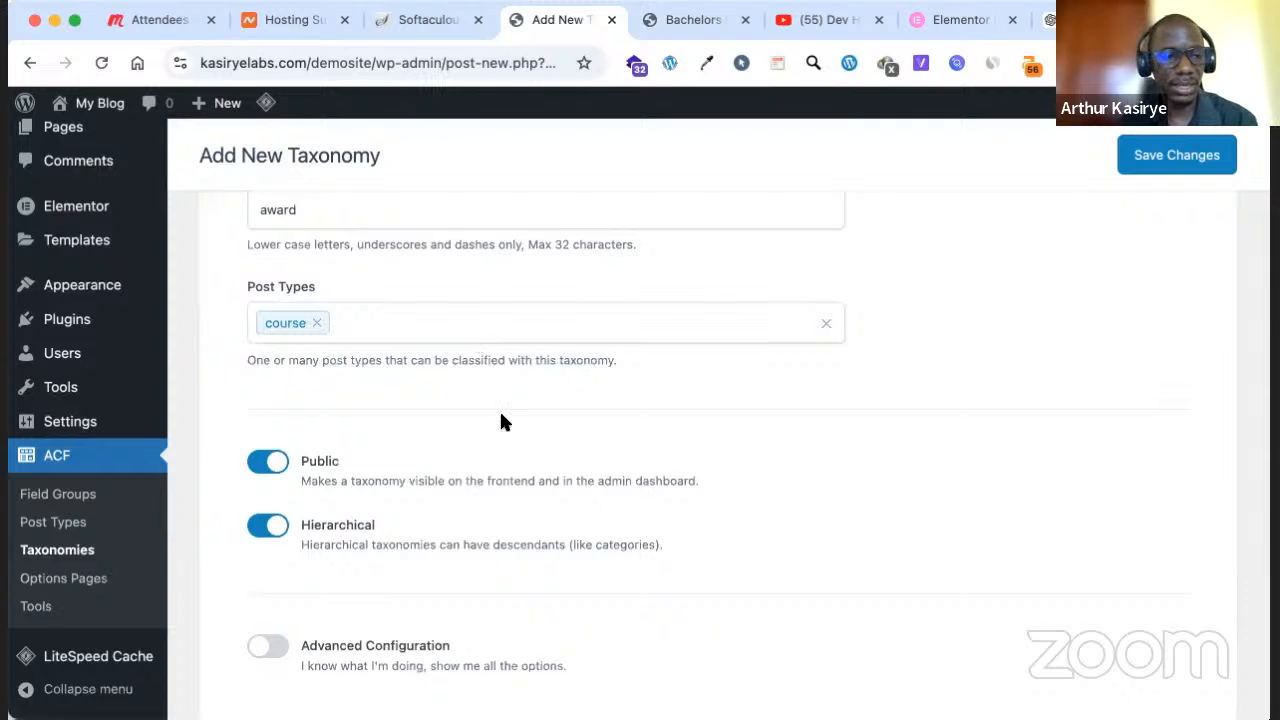
Enable the taxonomy's advanced configuration and look over its general settings, including Sort Terms
scroll(313, 588, down, 2)
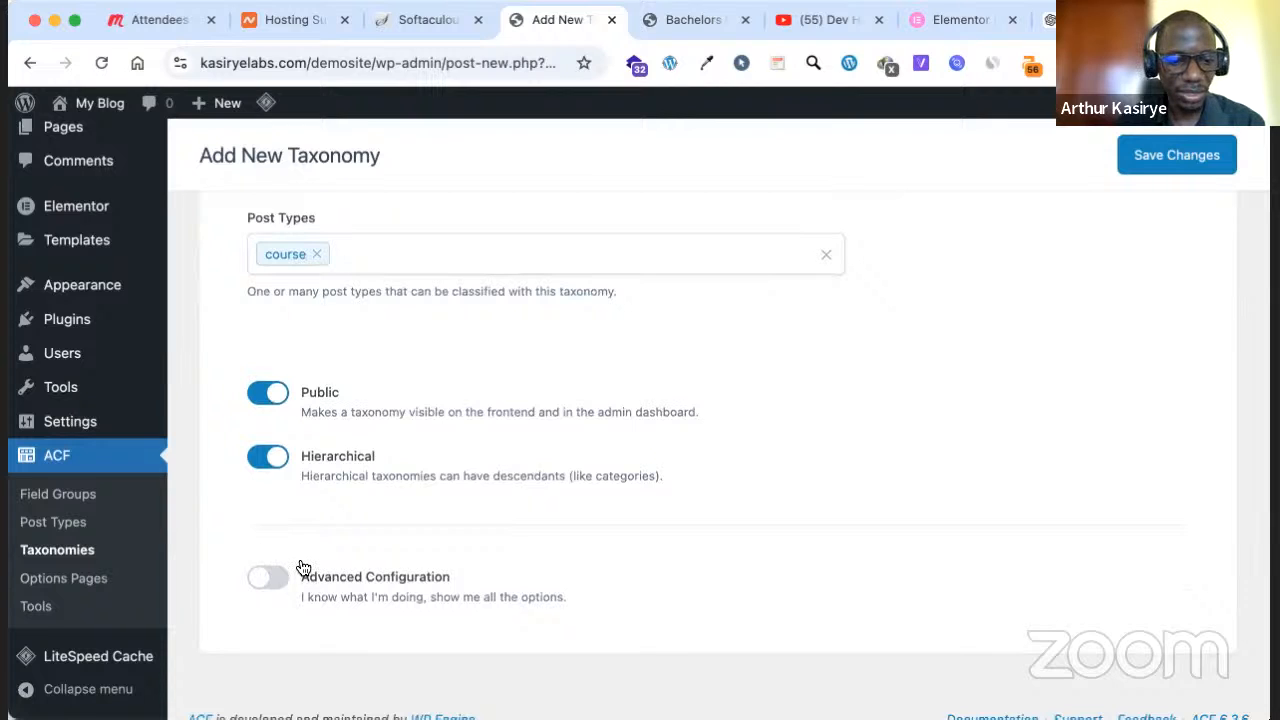
click(277, 572)
scroll(475, 534, down, 10)
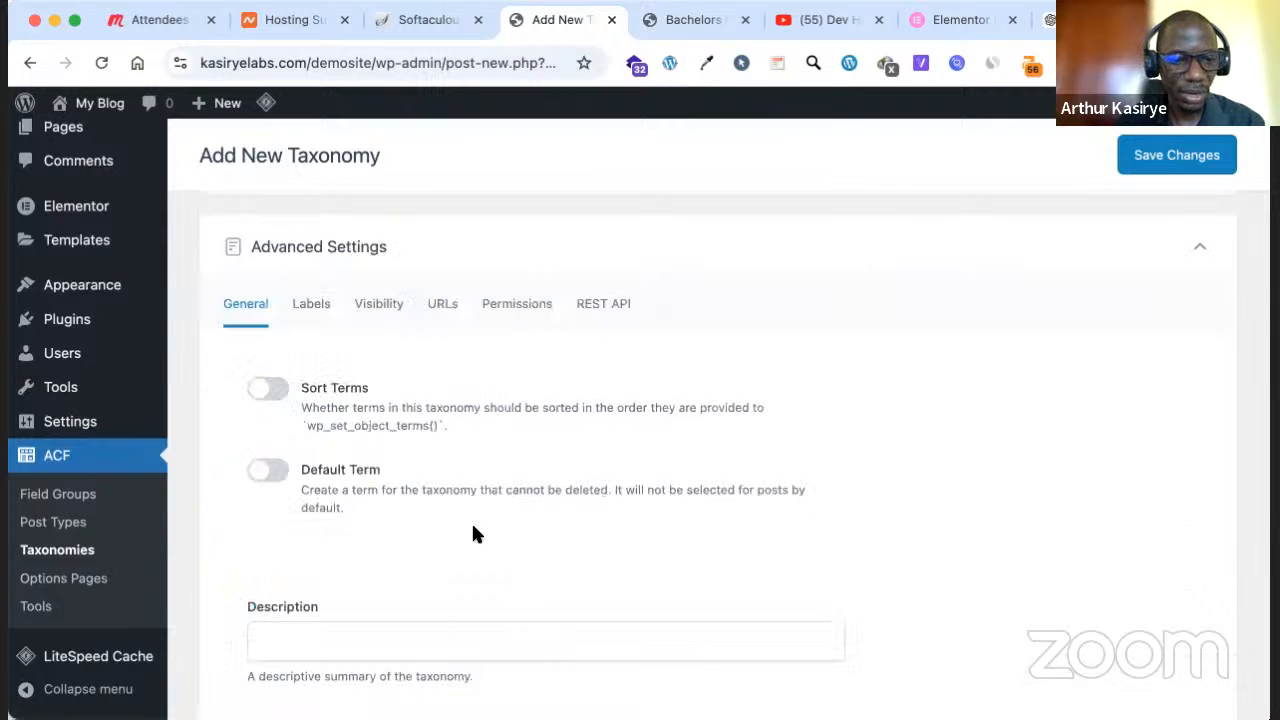
click(275, 392)
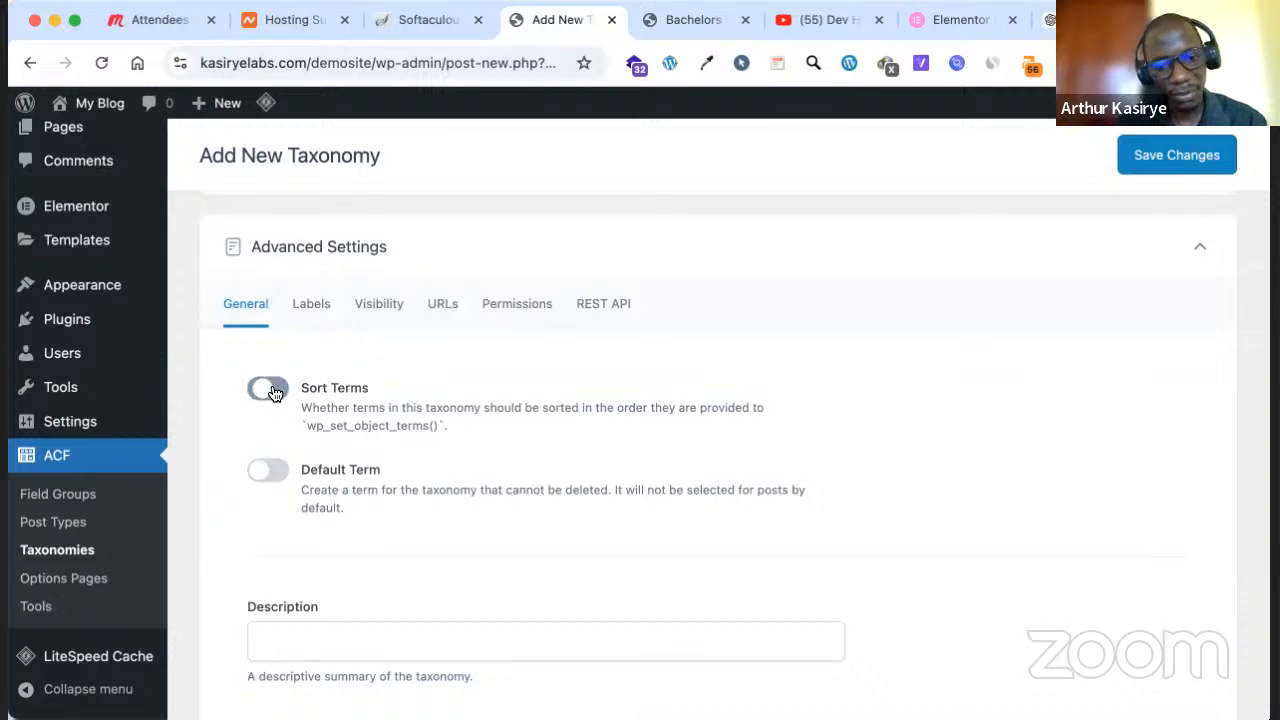
Enable Sort Terms for the Awards taxonomy and enter the description "Award for the institution"
click(271, 387)
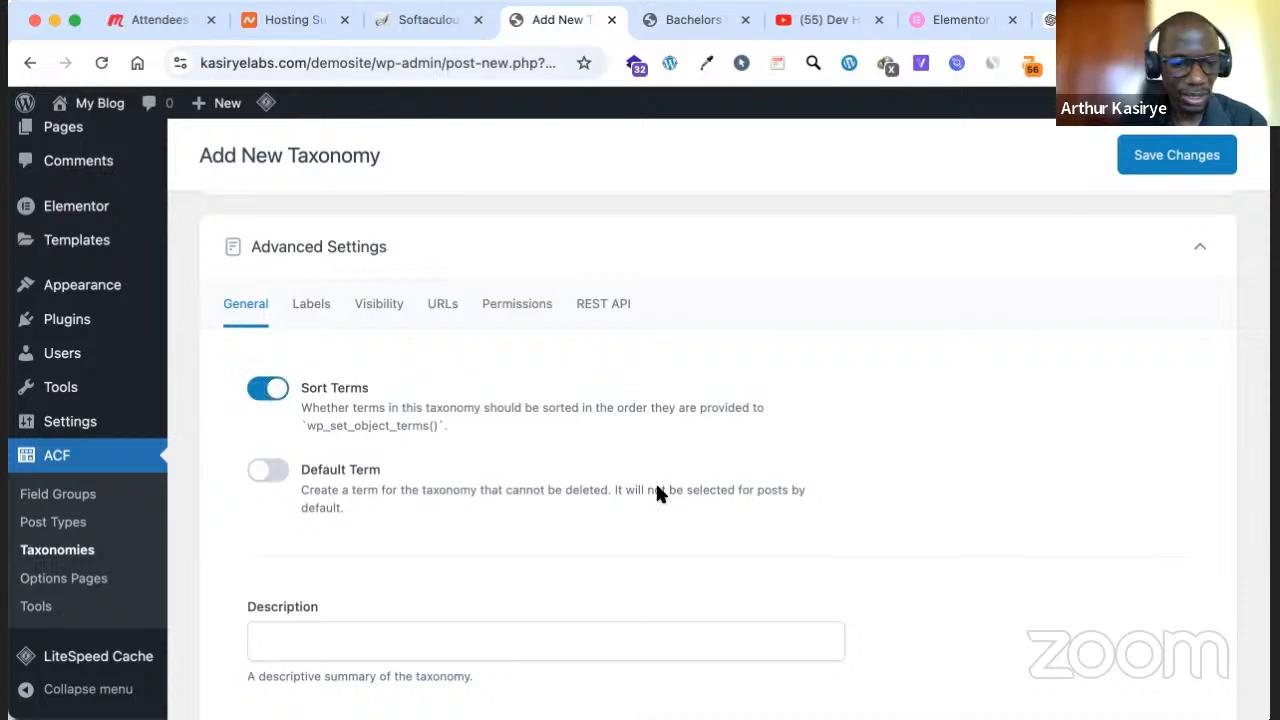
scroll(401, 494, down, 3)
click(401, 494)
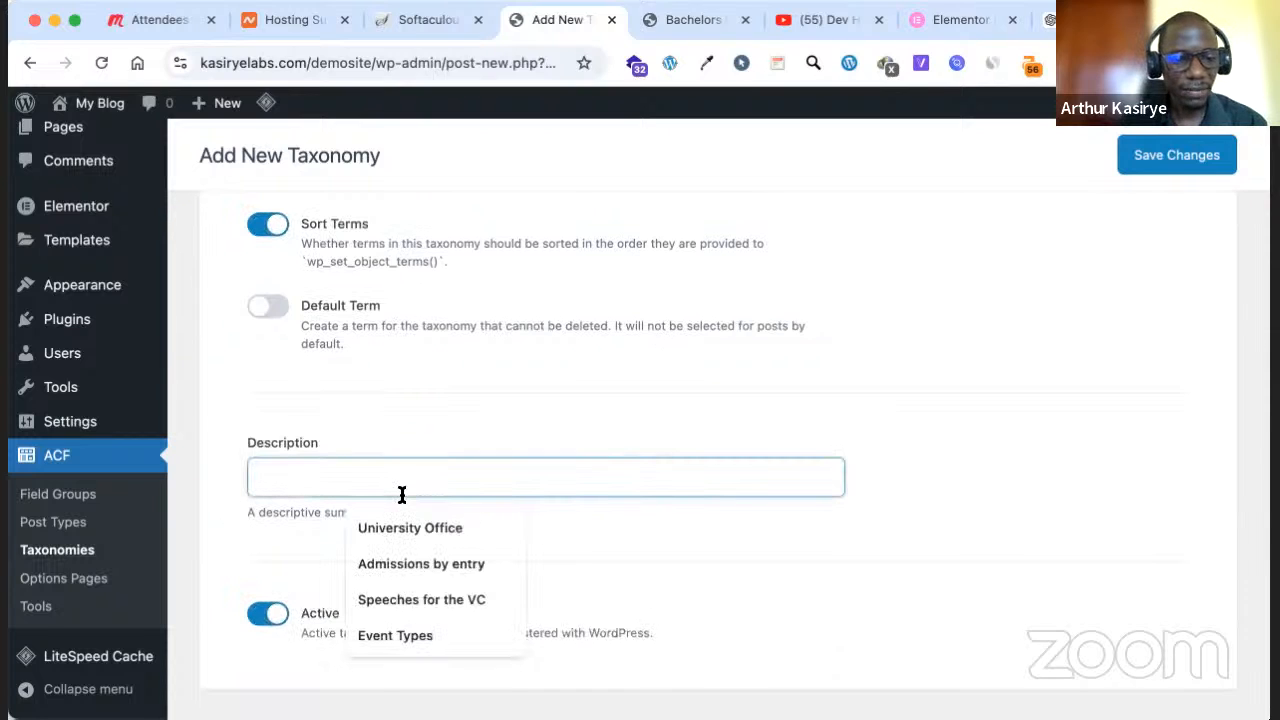
text(Awa)
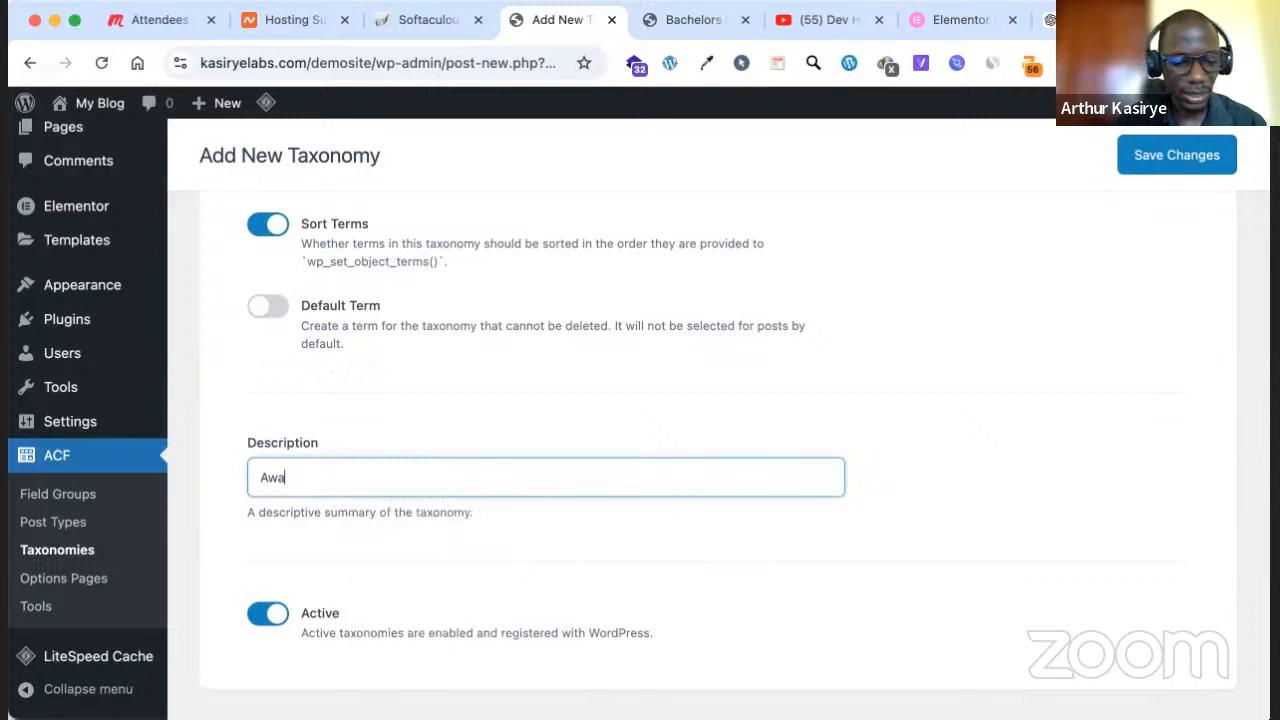
text(rd fo)
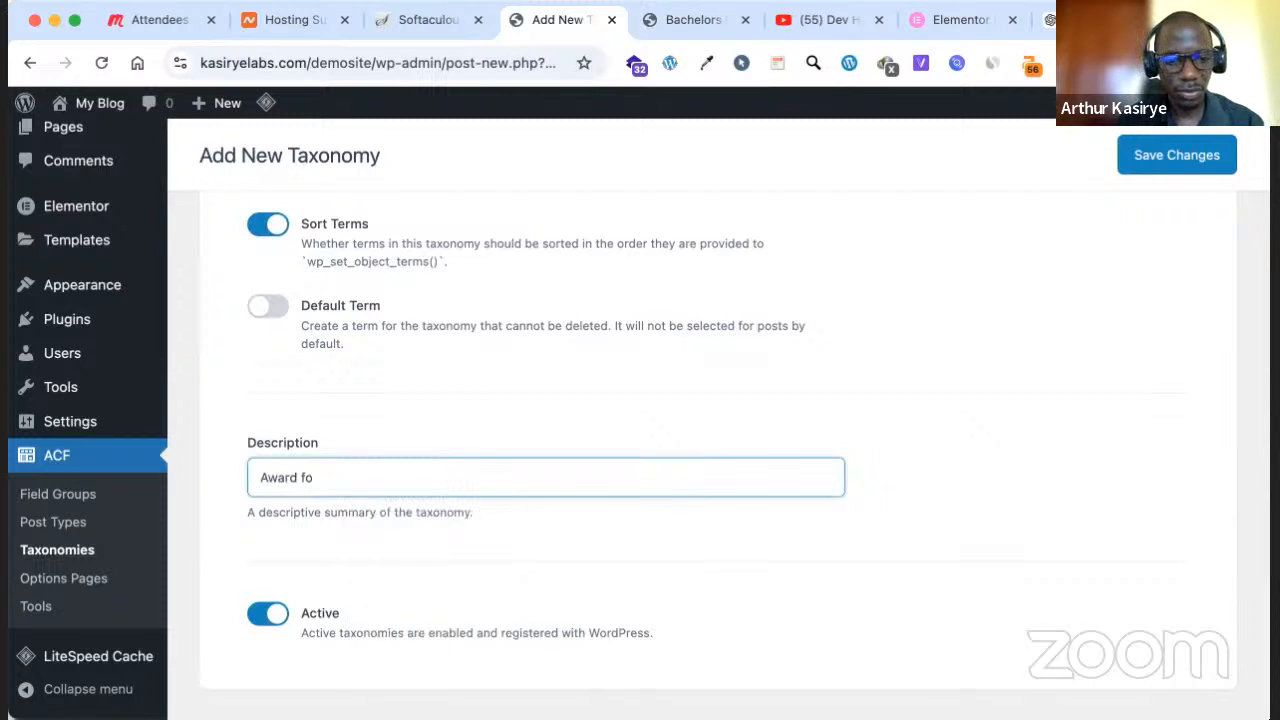
text(r the )
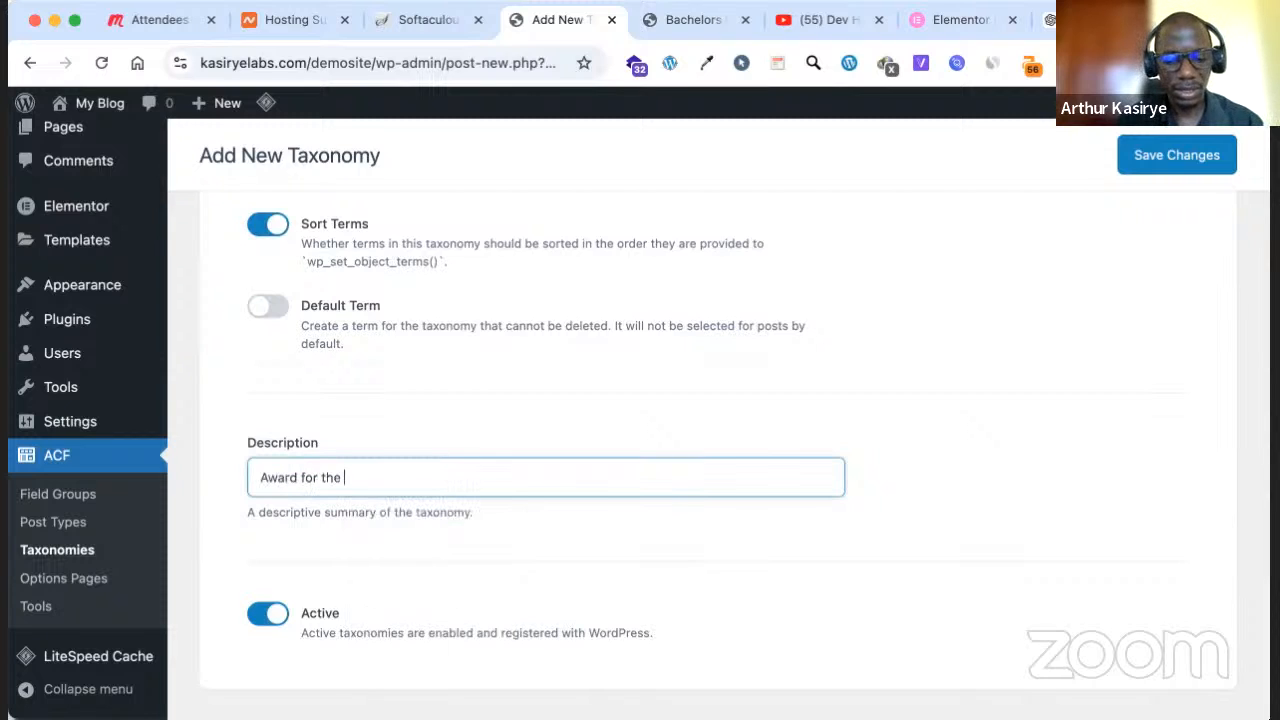
text(institution)
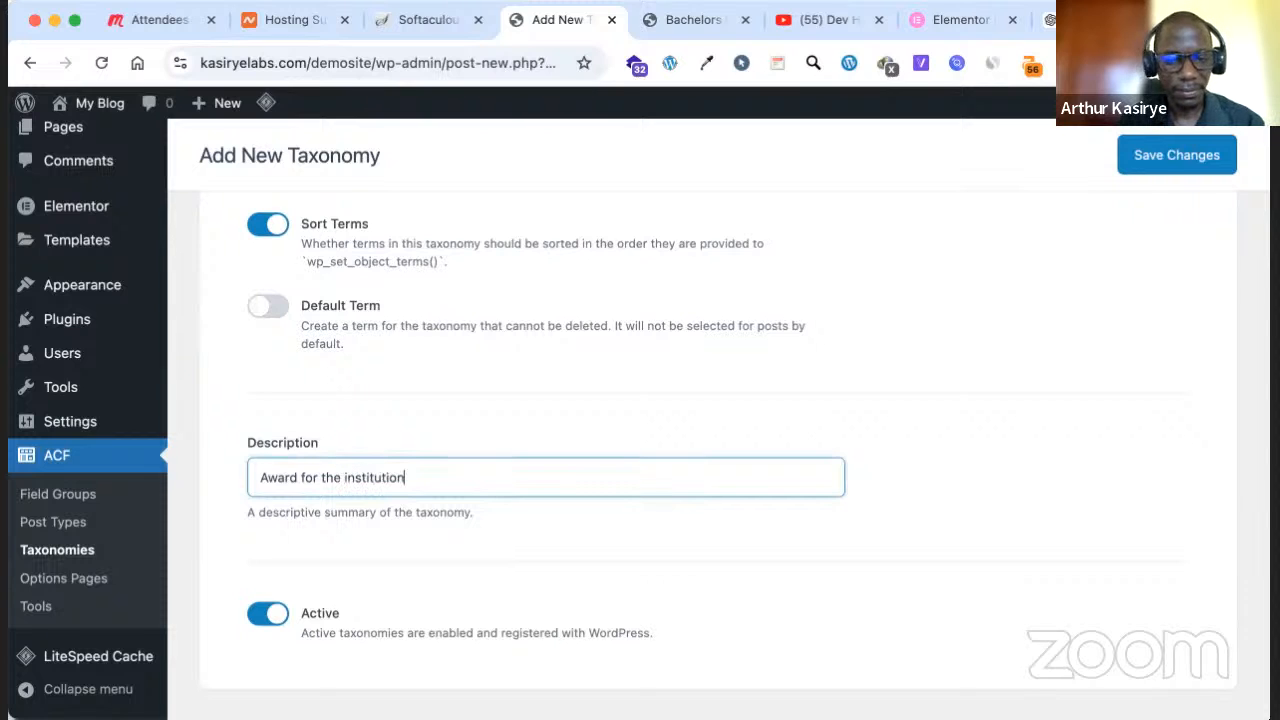
Review the Awards taxonomy's labels, key and post type, and save the new taxonomy
scroll(405, 489, up, 5)
scroll(405, 490, up, 5)
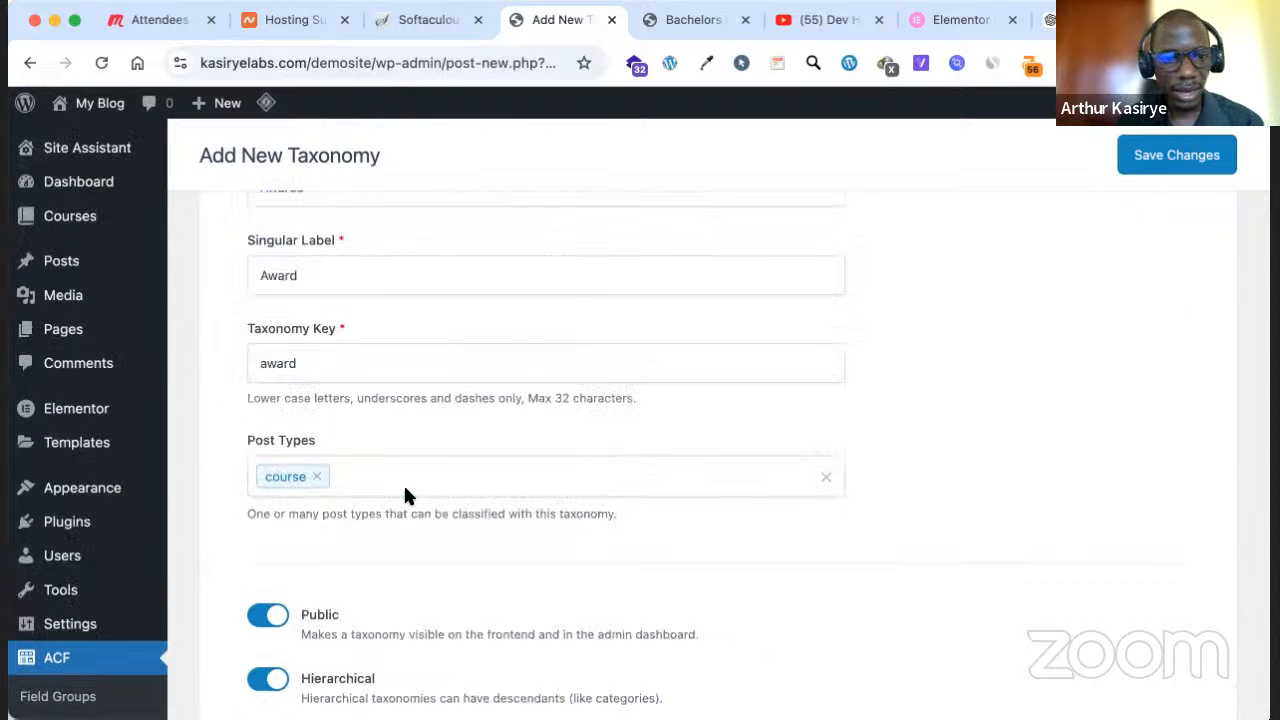
scroll(405, 492, up, 3)
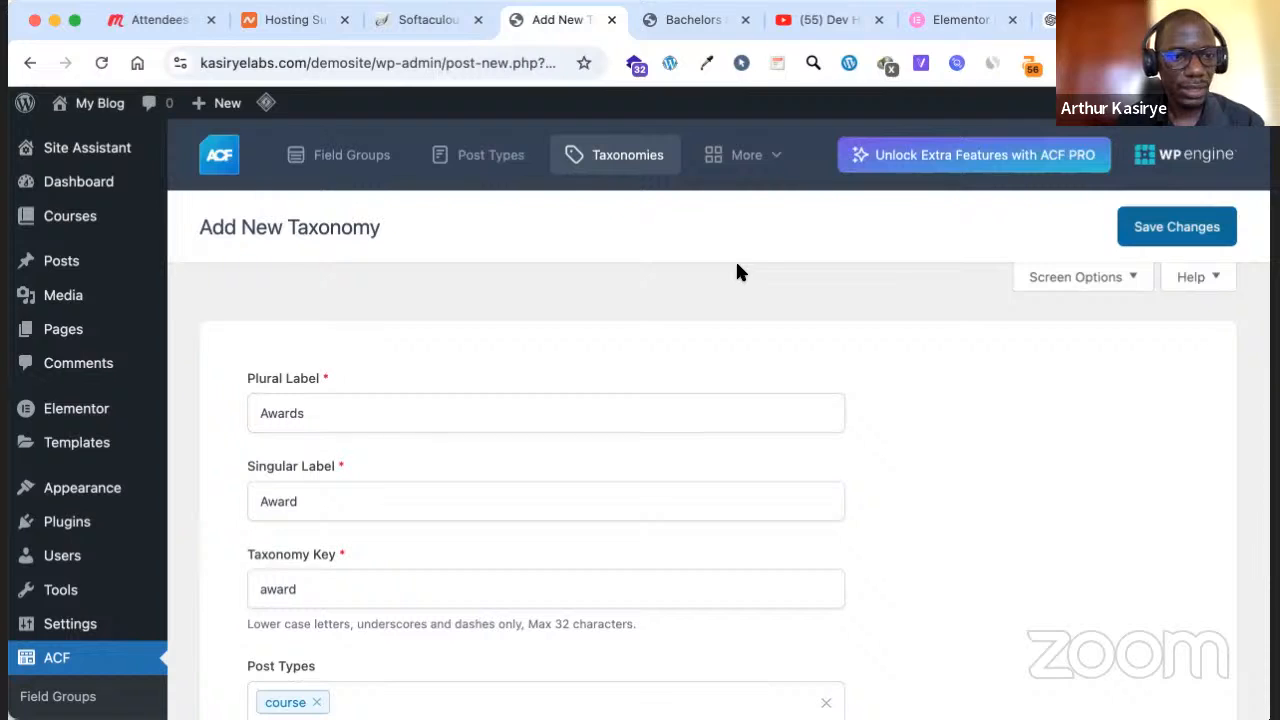
click(1141, 225)
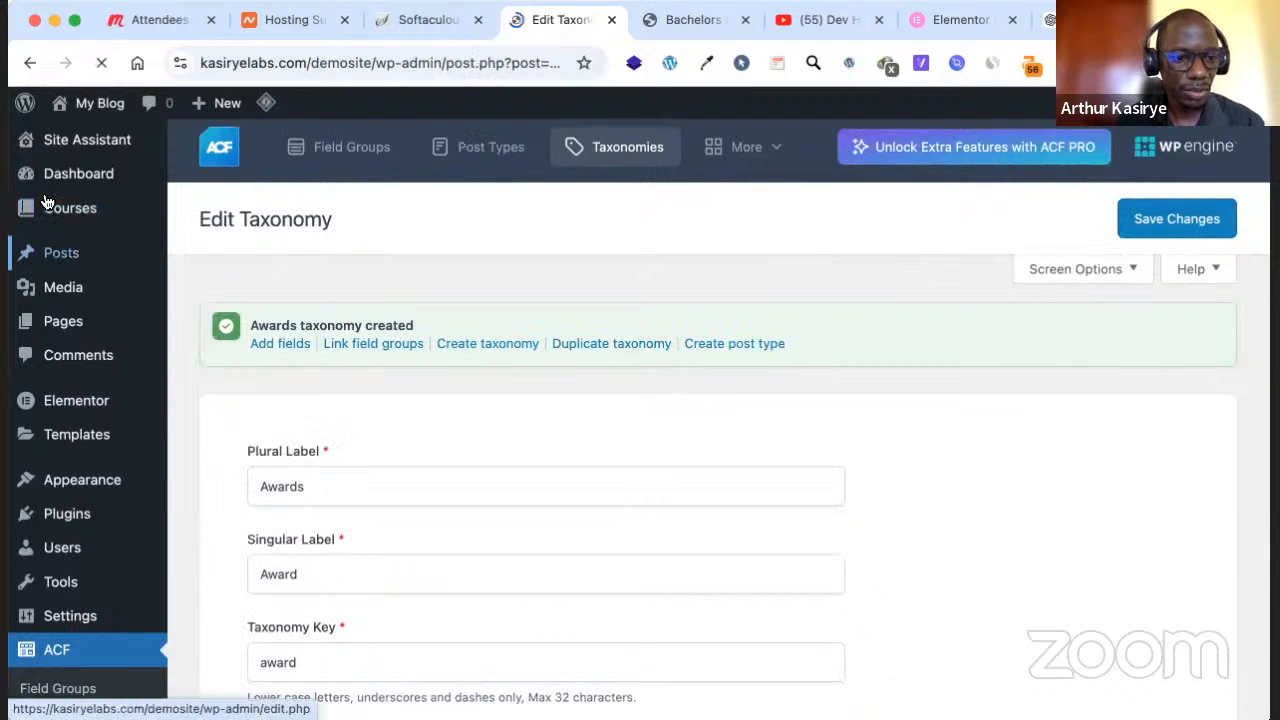
scroll(45, 200, down, 3)
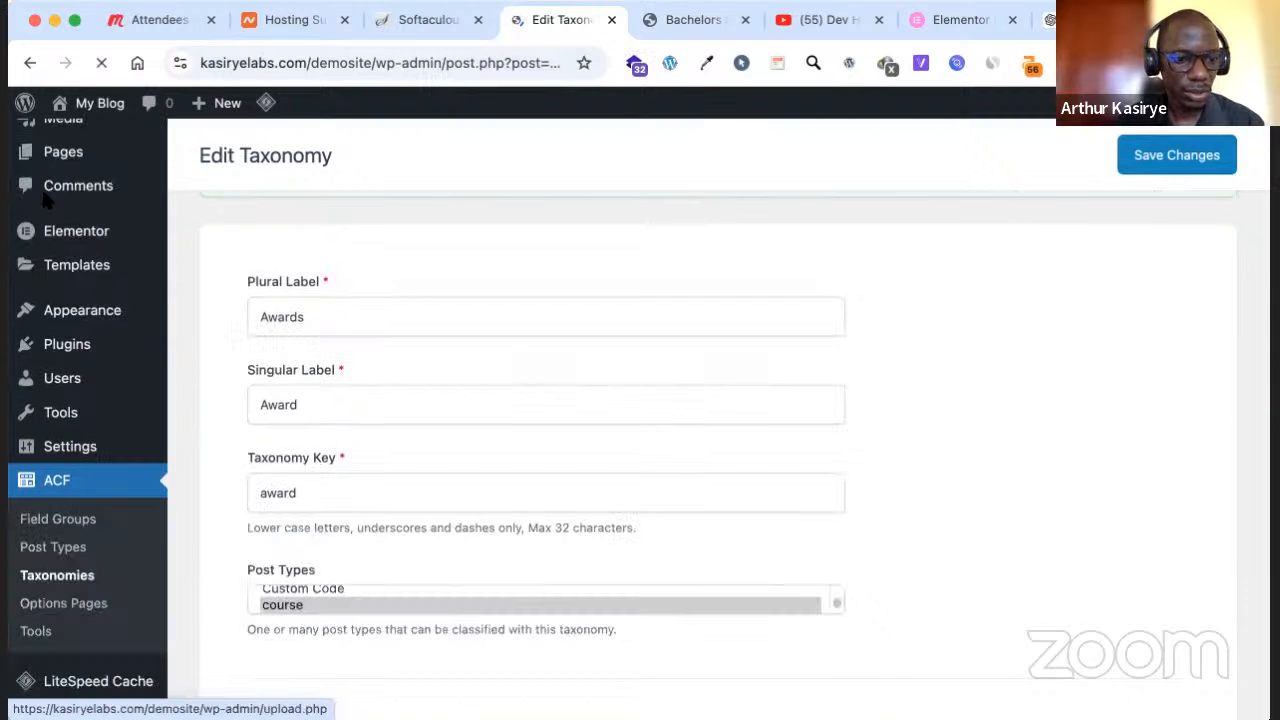
scroll(193, 318, up, 3)
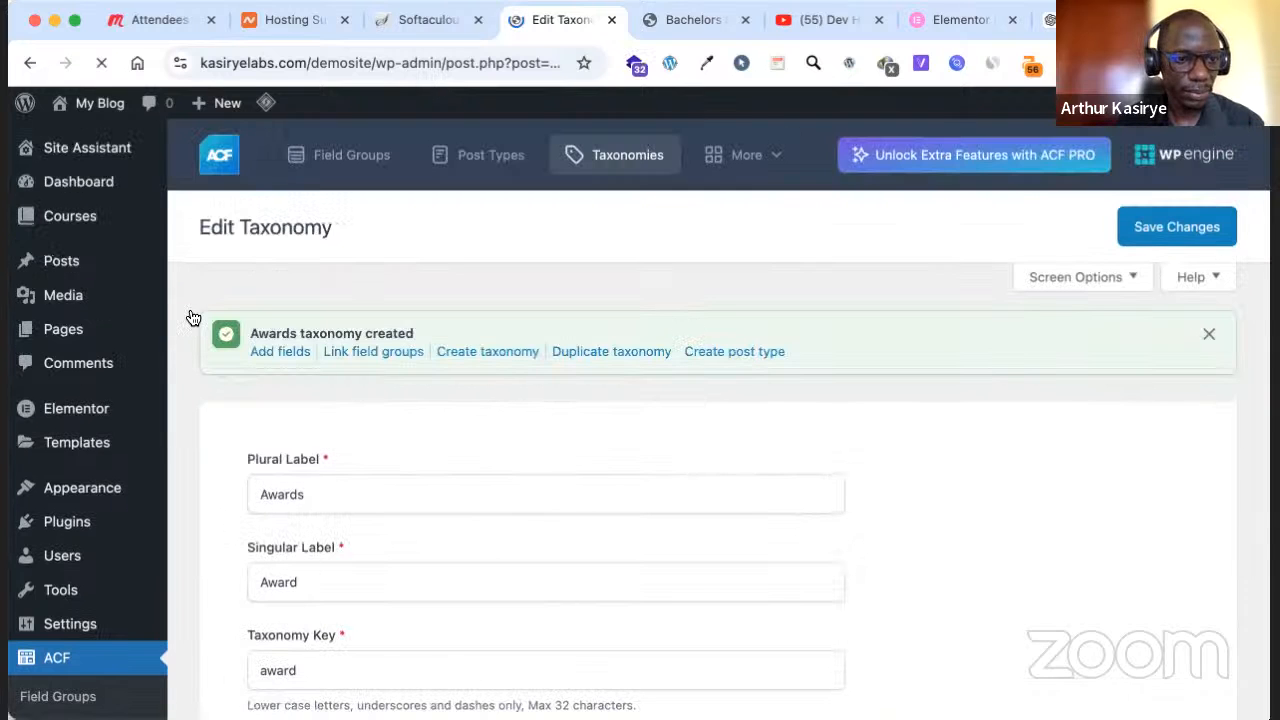
Open the Awards terms page that belongs to the Courses post type
mouse_move(67, 225)
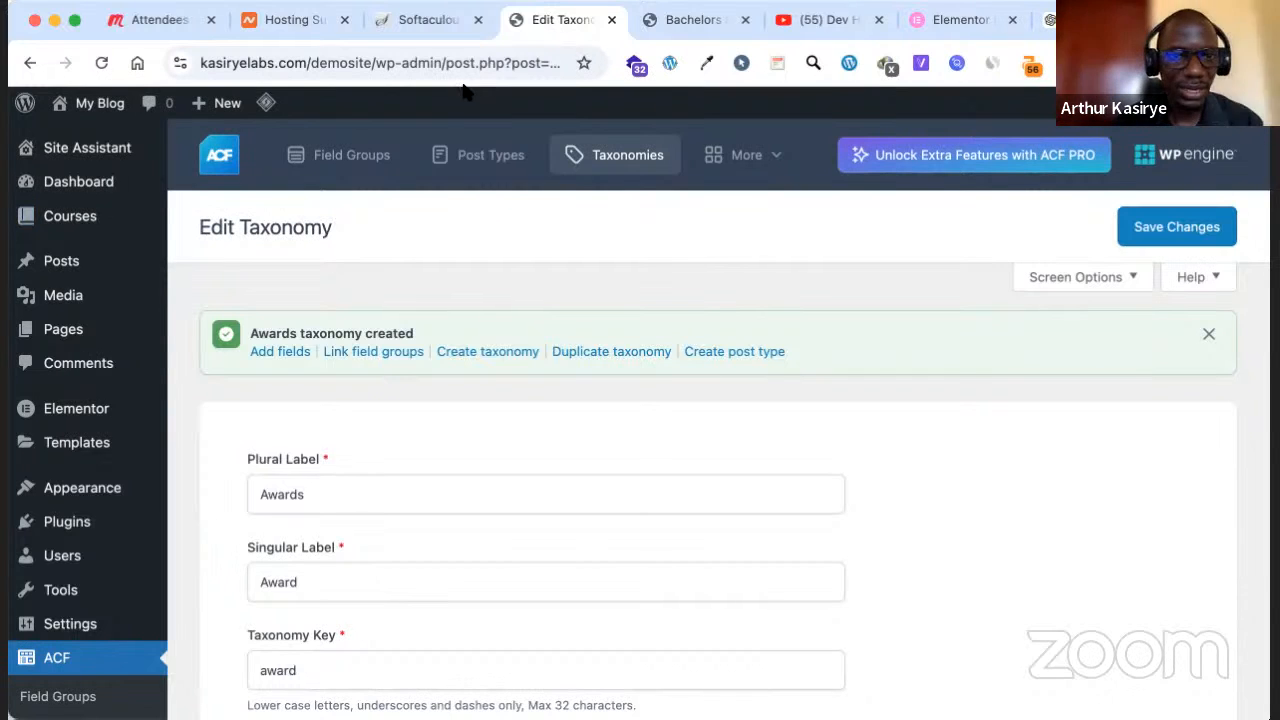
mouse_move(127, 207)
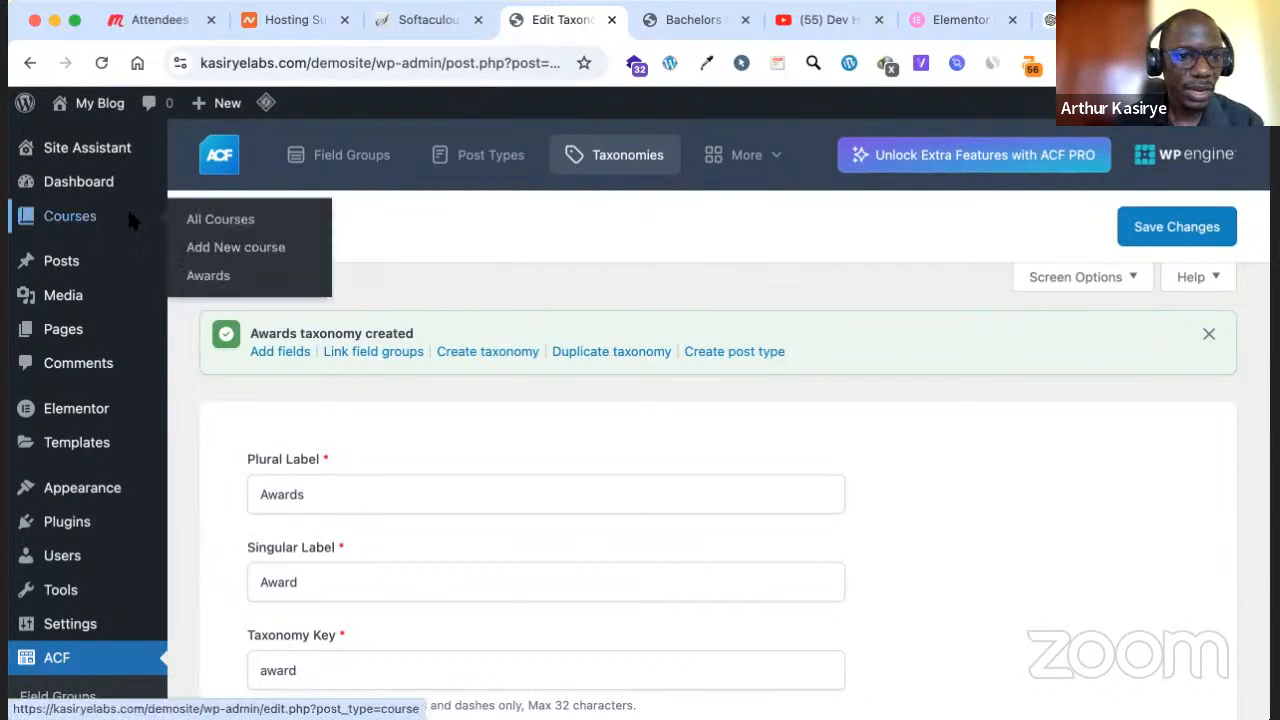
click(230, 283)
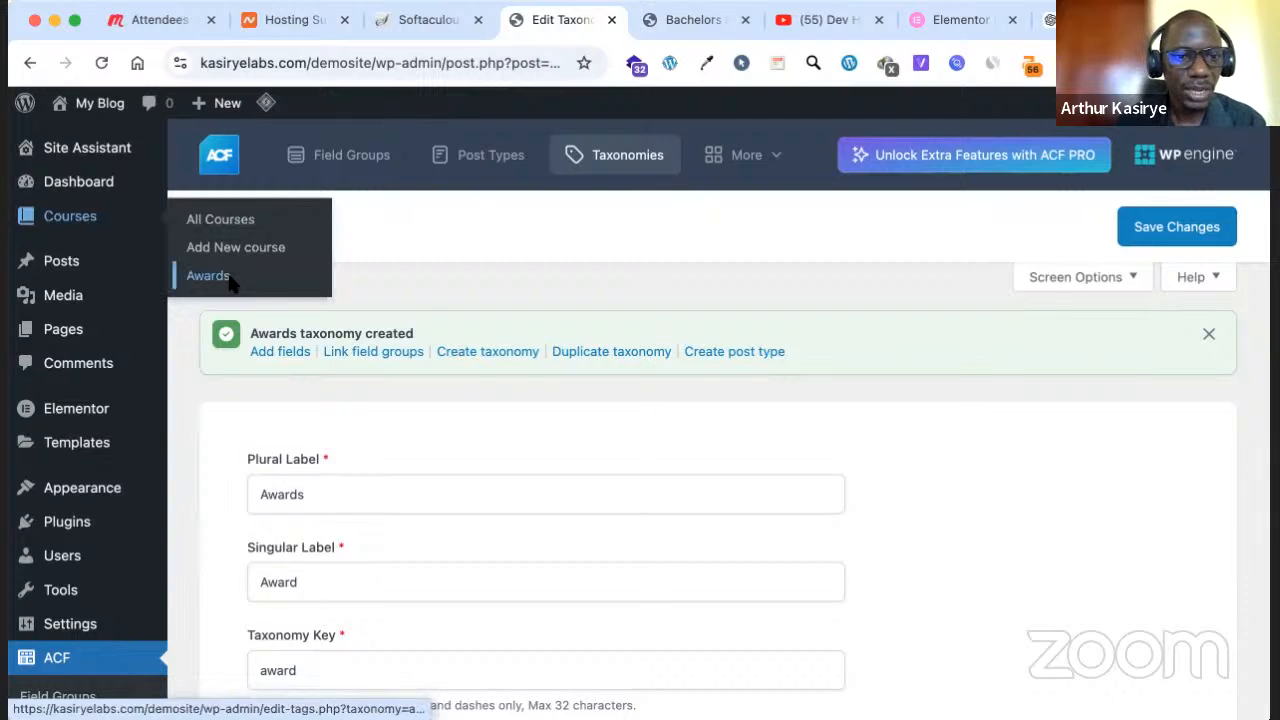
click(230, 284)
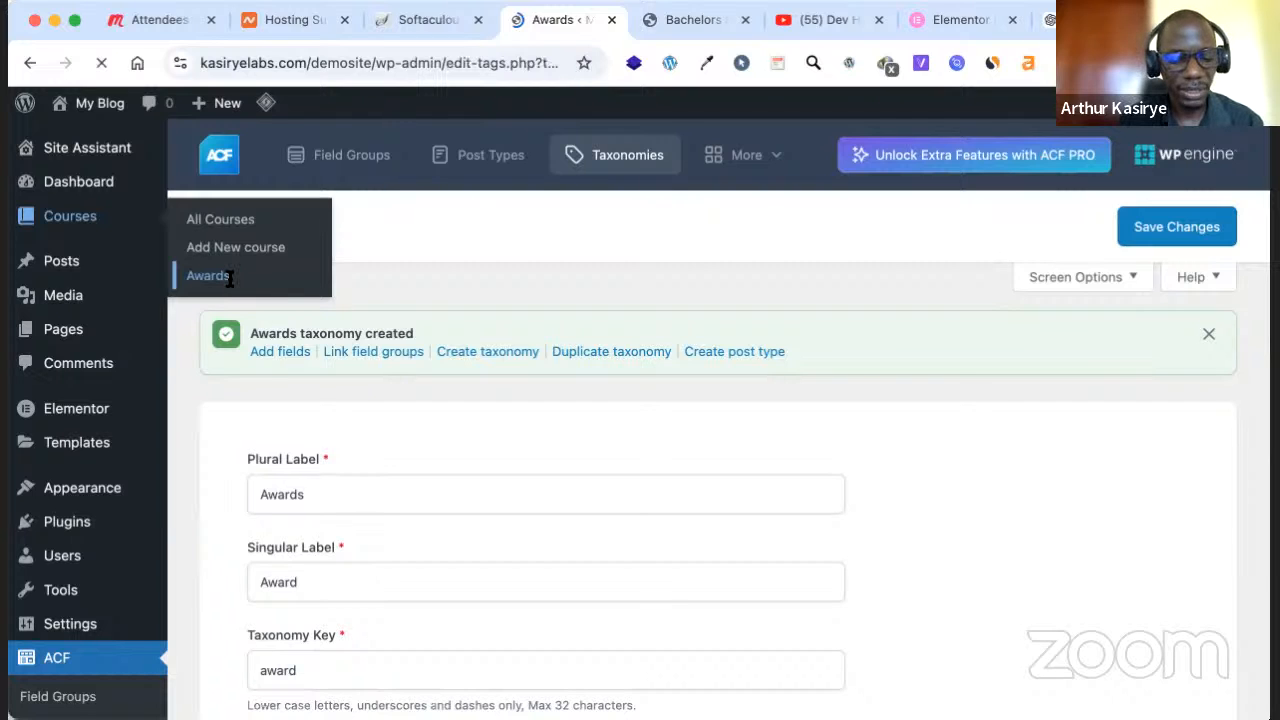
Add a new award named Bachelors, leaving the slug, parent and description at their defaults
text(Bachellor)
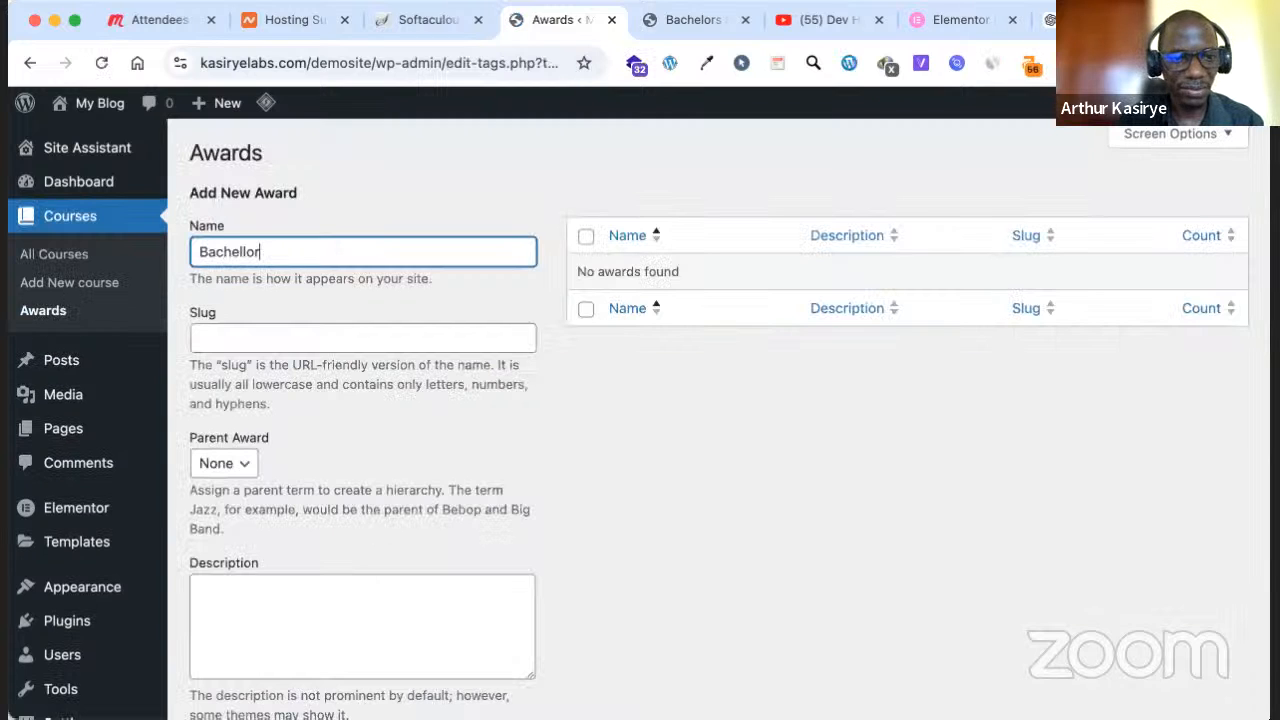
text(s)
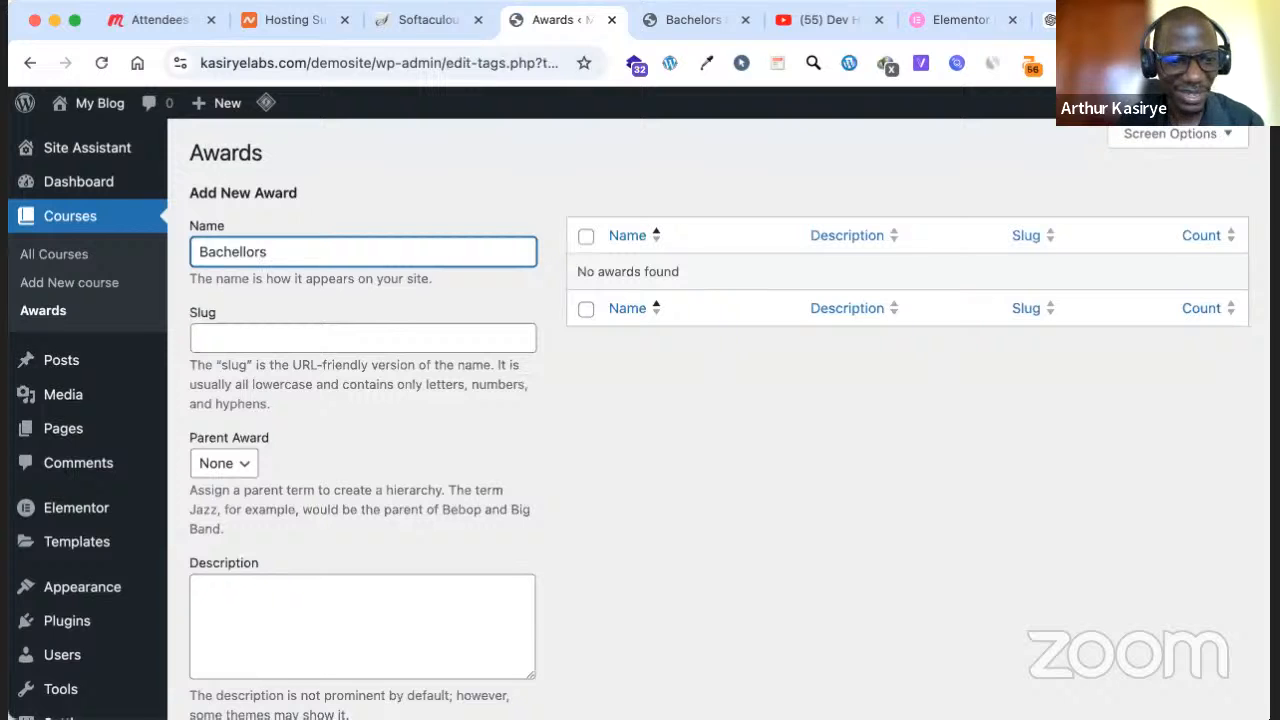
scroll(441, 400, down, 3)
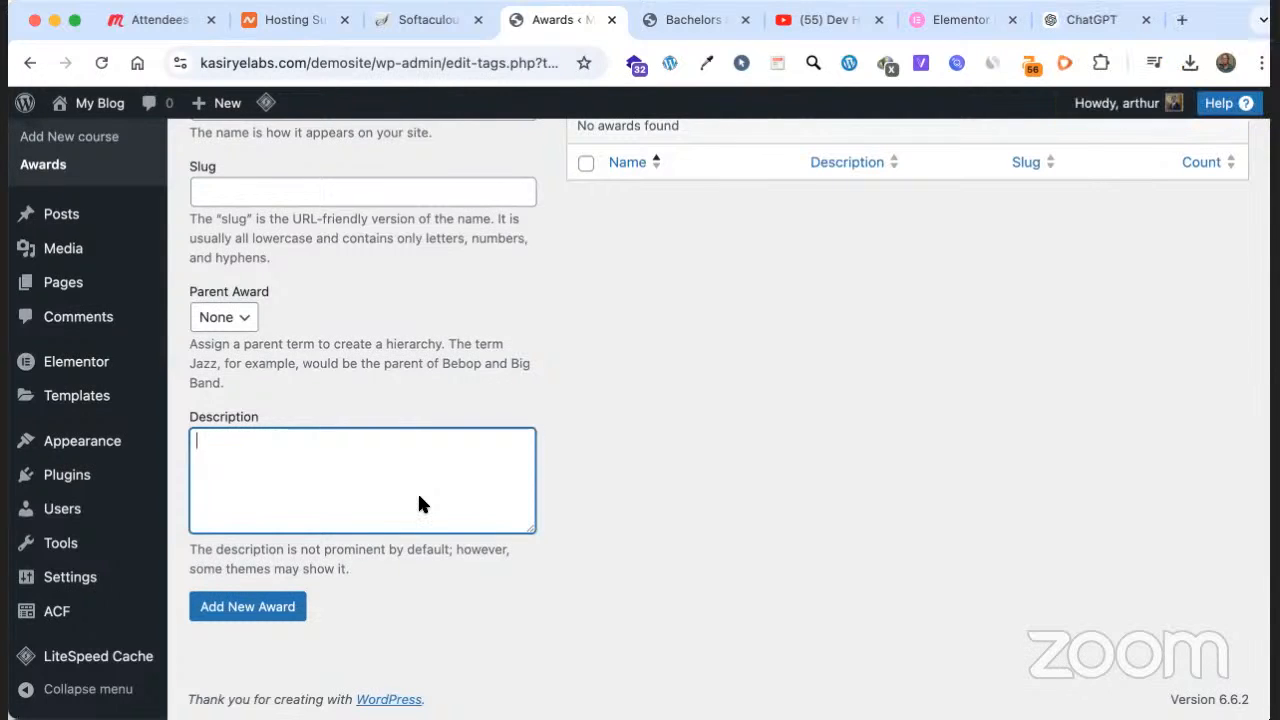
scroll(349, 494, up, 3)
scroll(240, 247, up, 1)
click(240, 247)
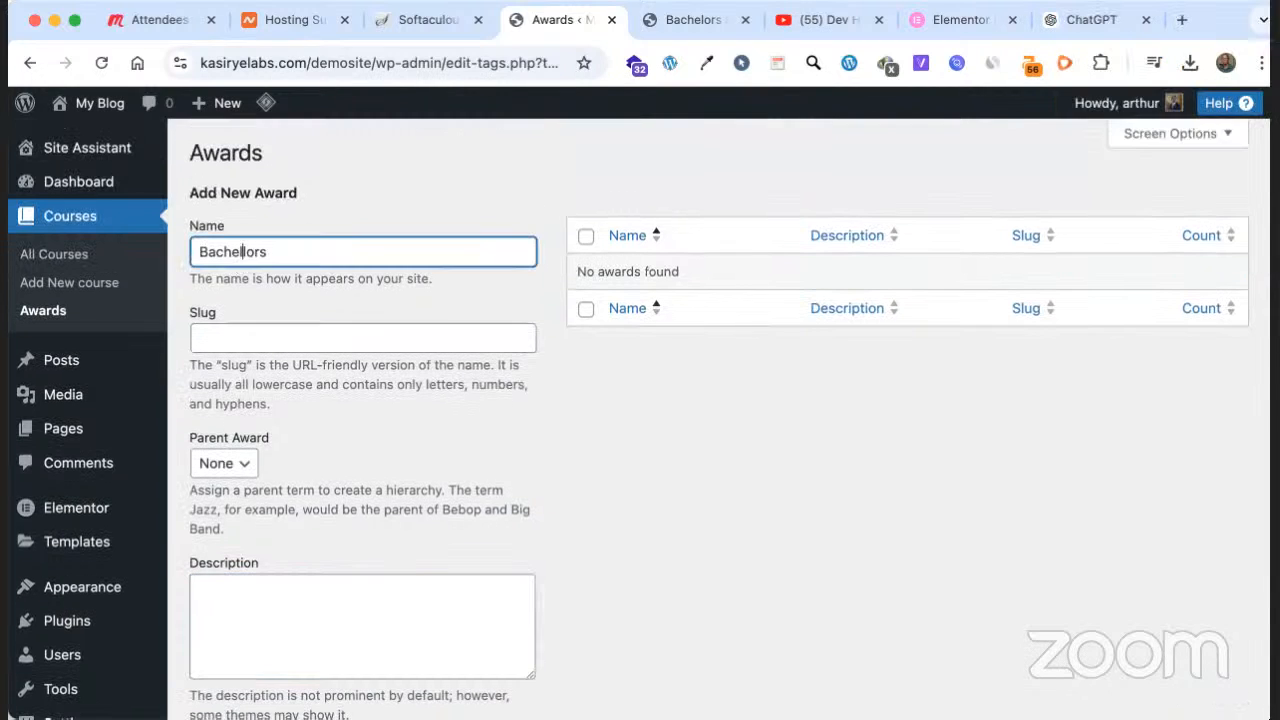
key(BackSpace)
click(365, 381)
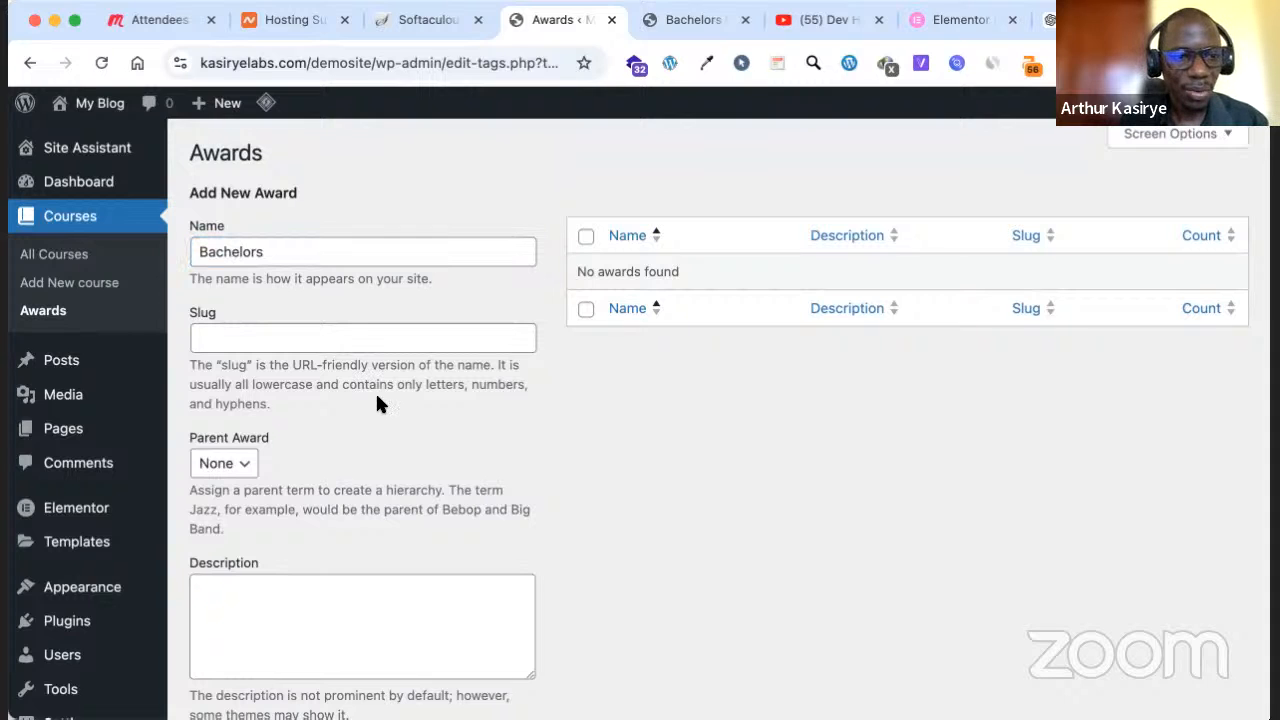
scroll(301, 568, down, 2)
scroll(301, 568, down, 1)
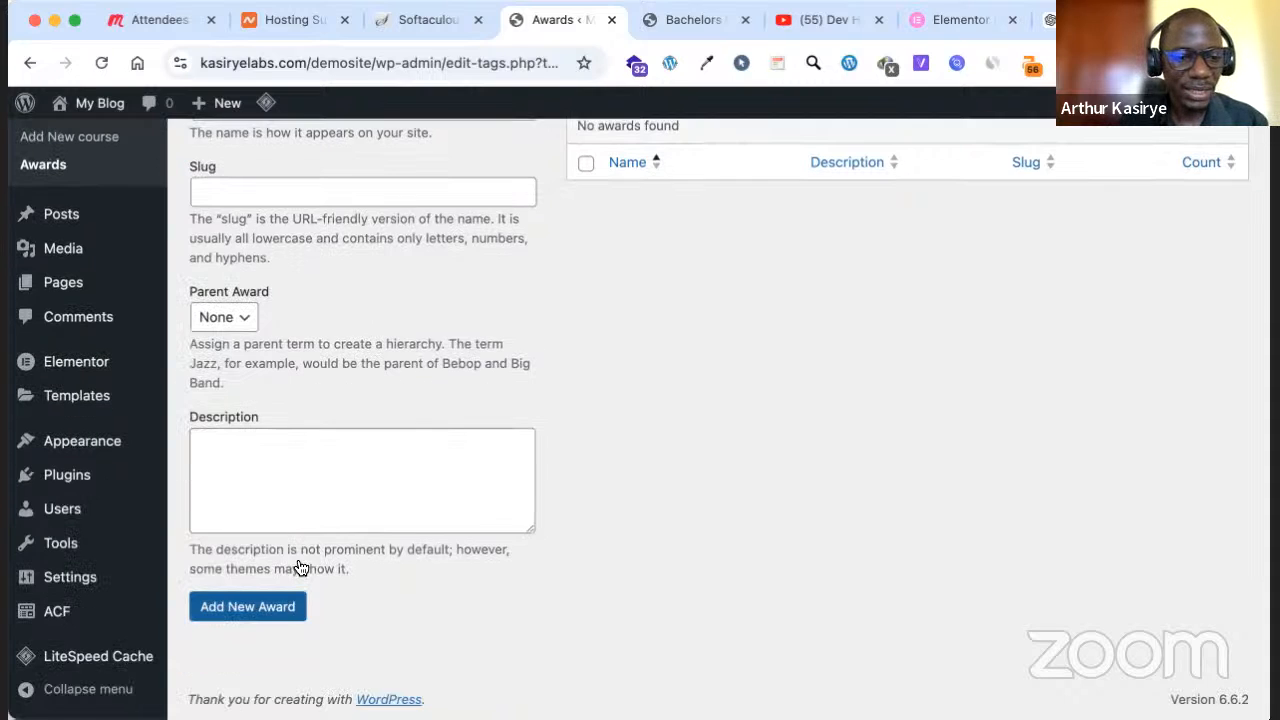
click(278, 611)
Add a second award named Masters to the Awards taxonomy
scroll(401, 423, up, 1)
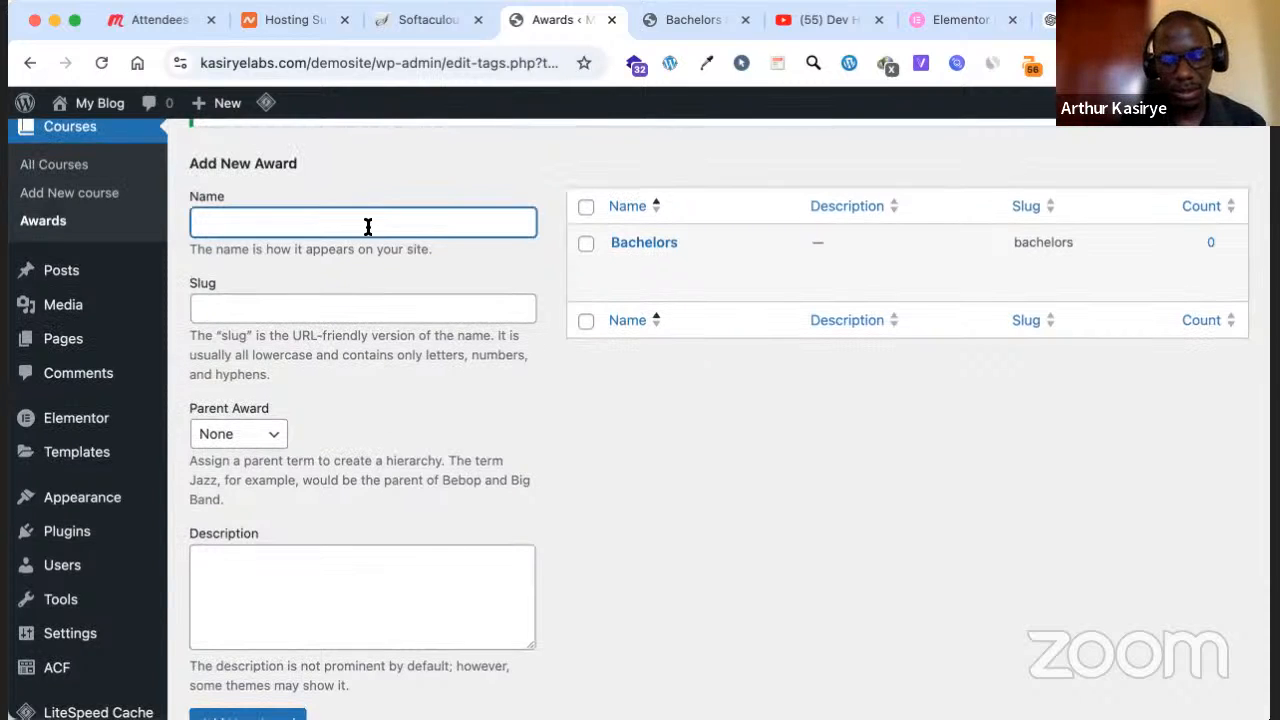
text(Masters)
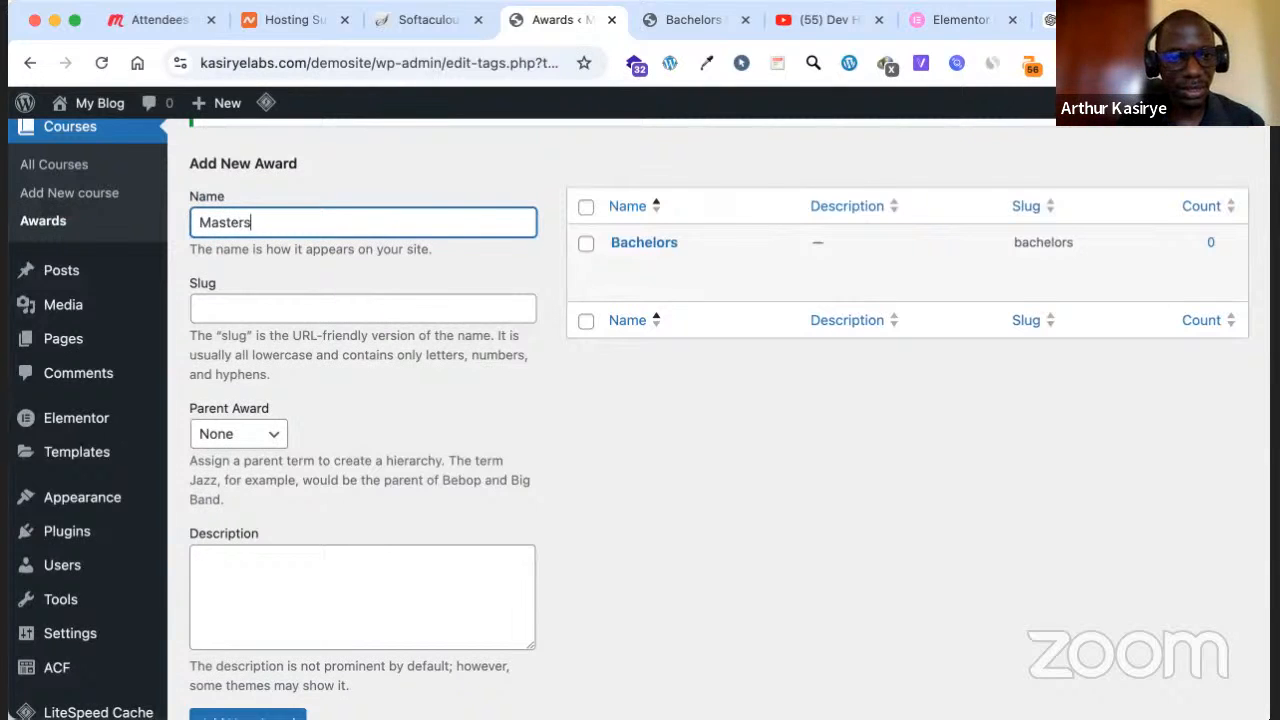
scroll(293, 627, down, 1)
click(292, 617)
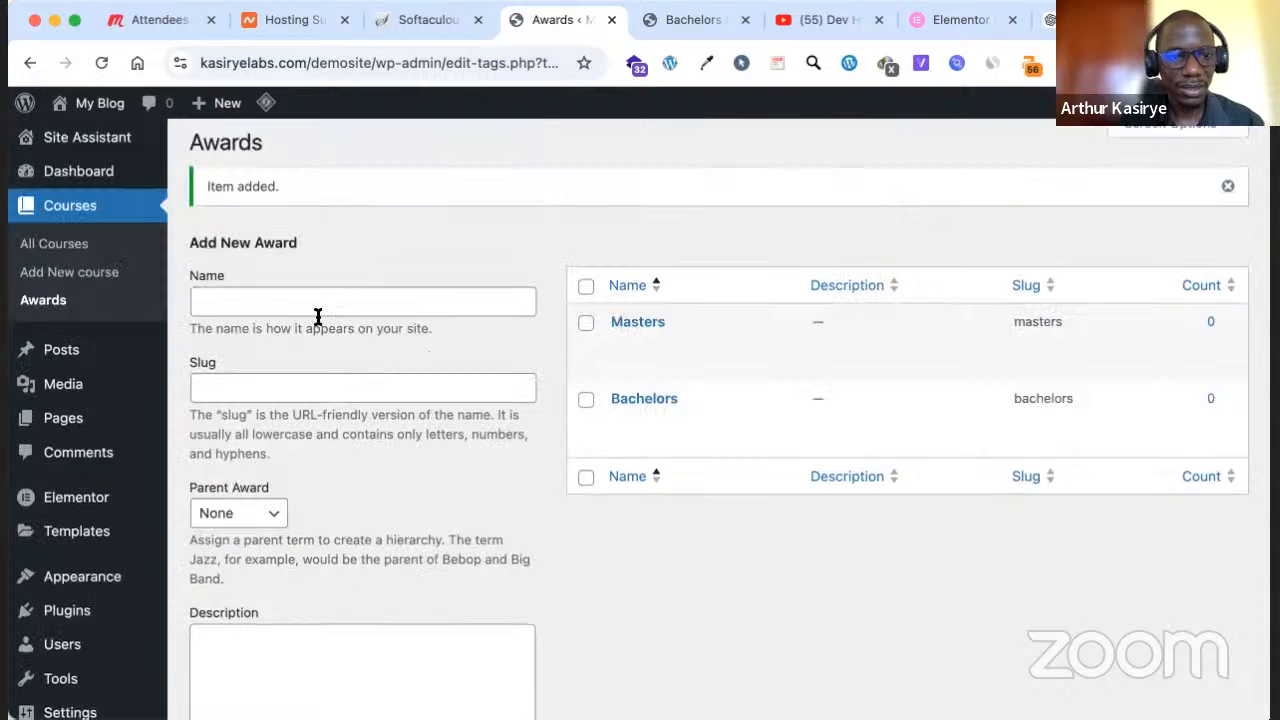
Add a third award named Diploma to the Awards taxonomy
click(318, 316)
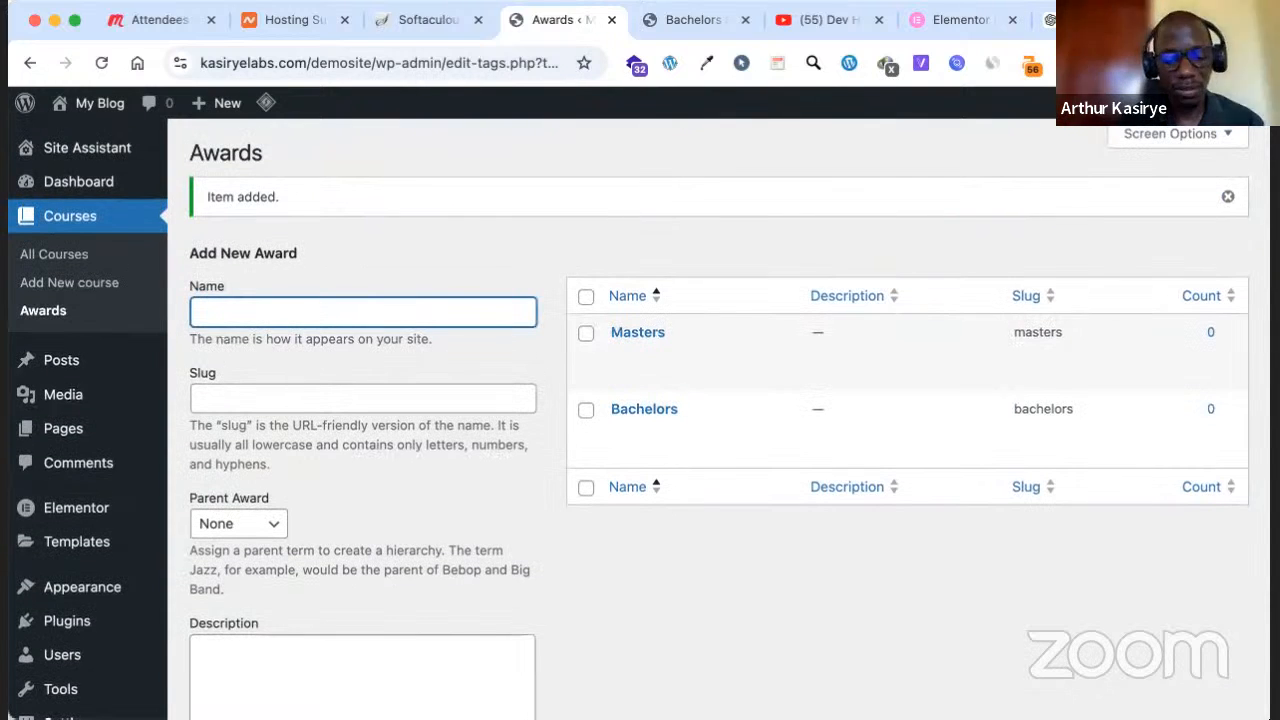
text(Diploma)
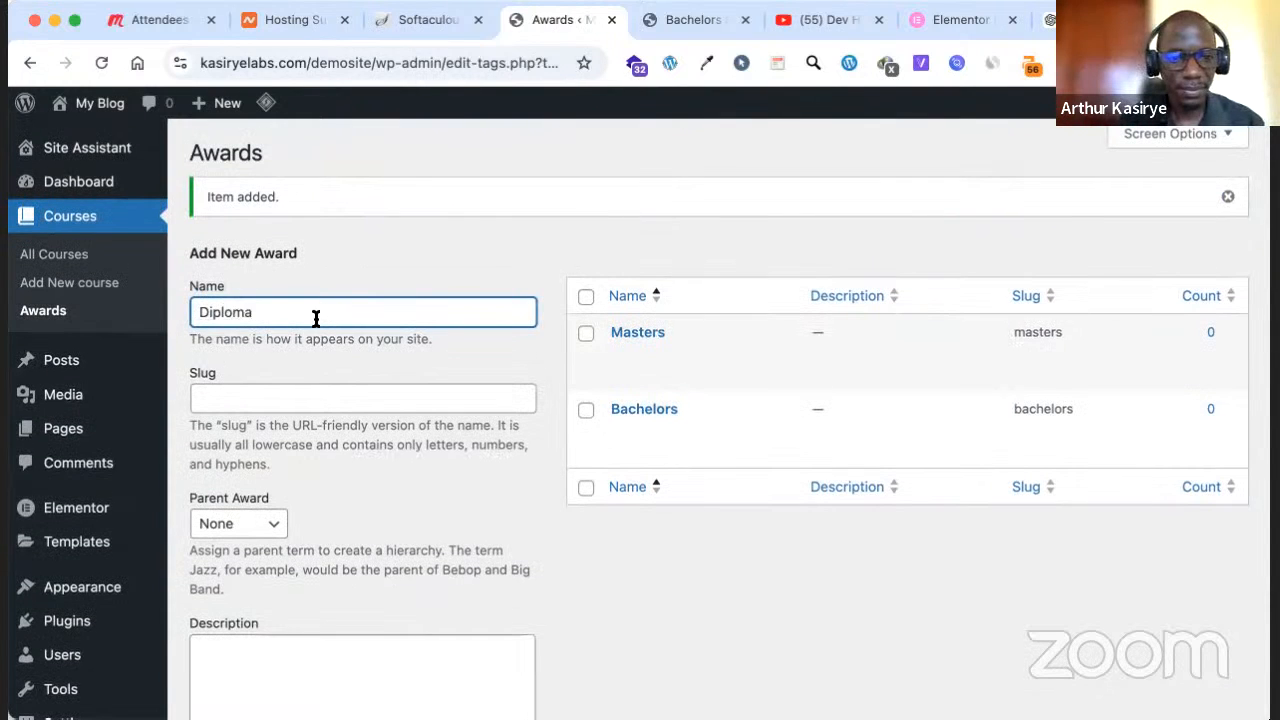
scroll(316, 318, down, 3)
click(252, 674)
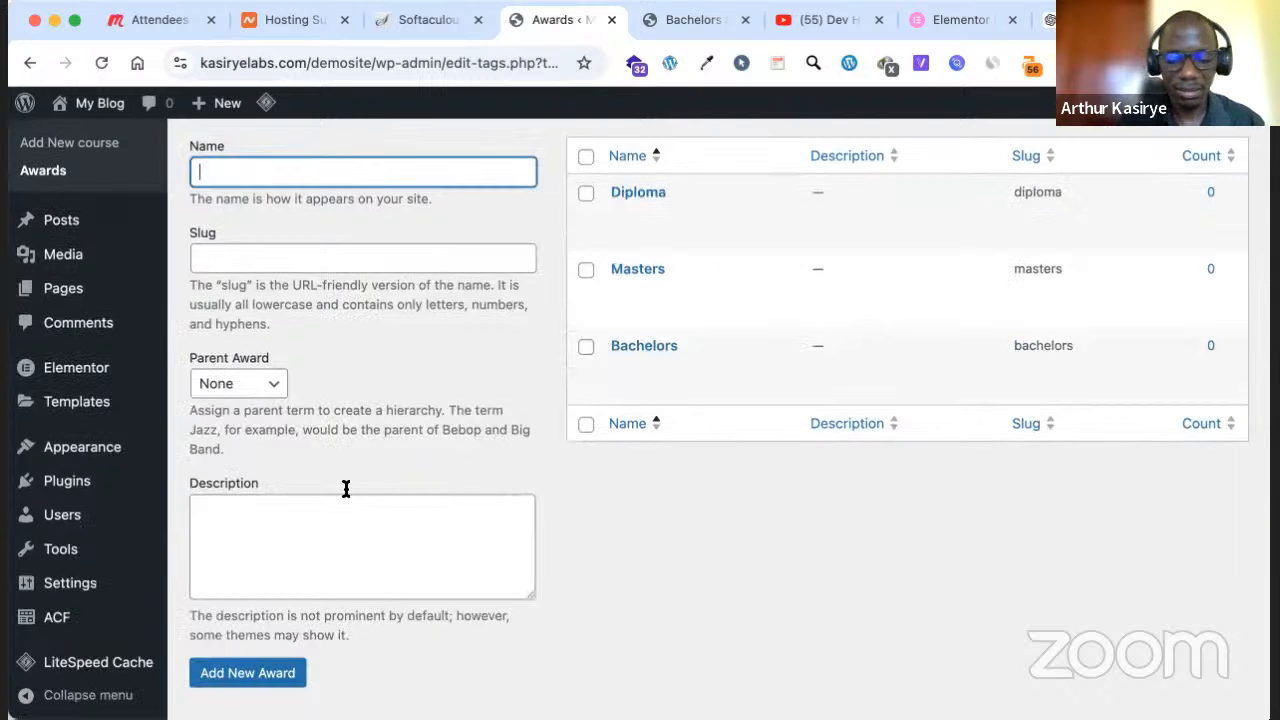
Add a fourth award named PhD to the Awards taxonomy
text(PhD)
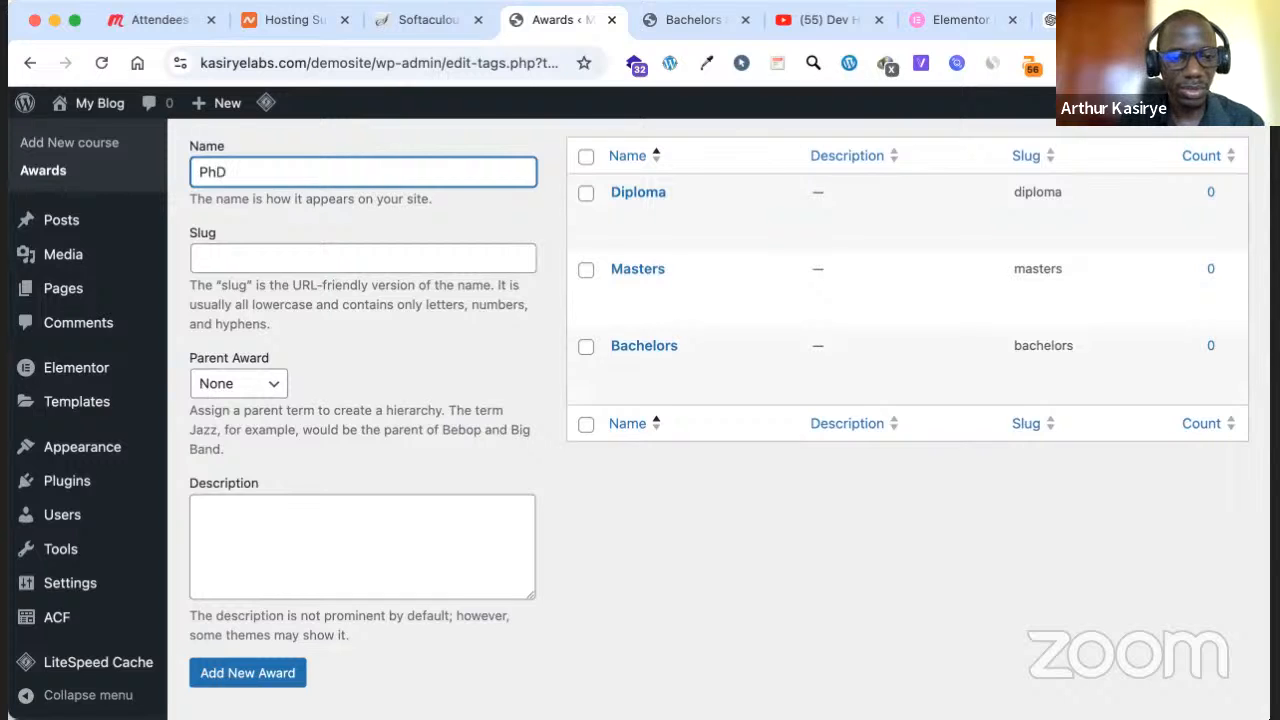
scroll(229, 609, down, 2)
click(229, 611)
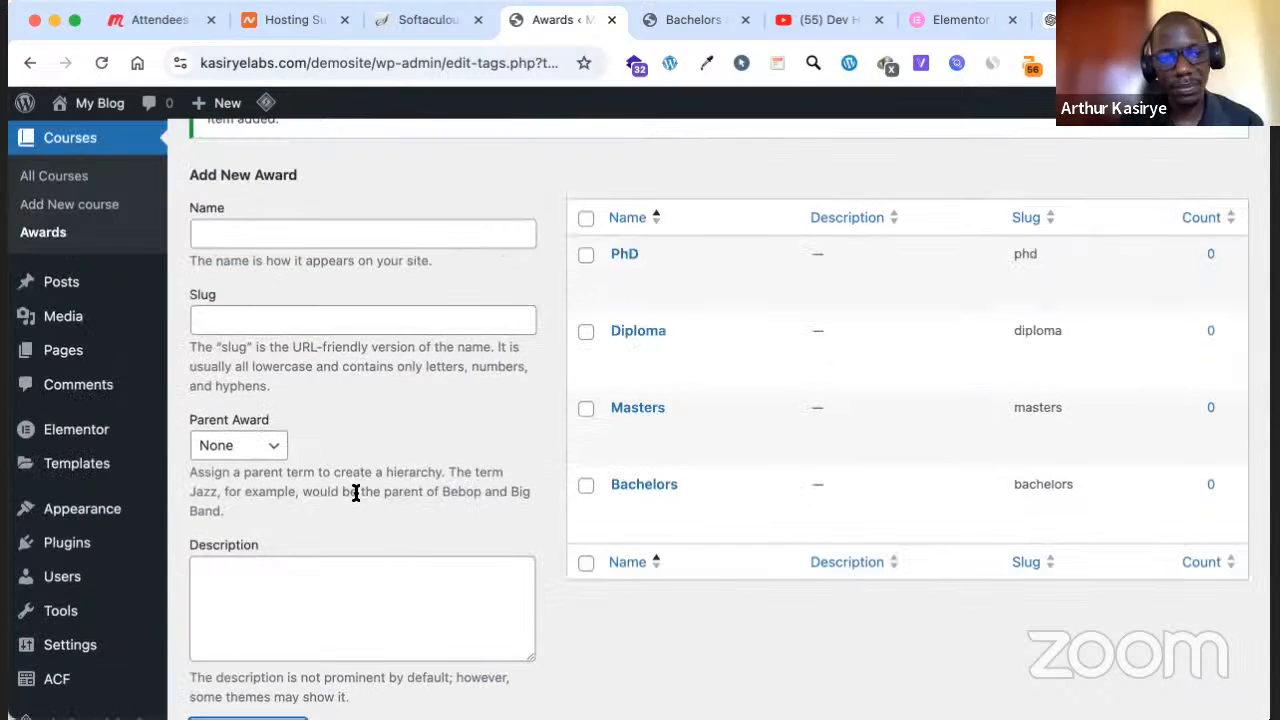
Go to the list of all courses and open the Bachelors In Agriculture course for editing
scroll(357, 485, up, 1)
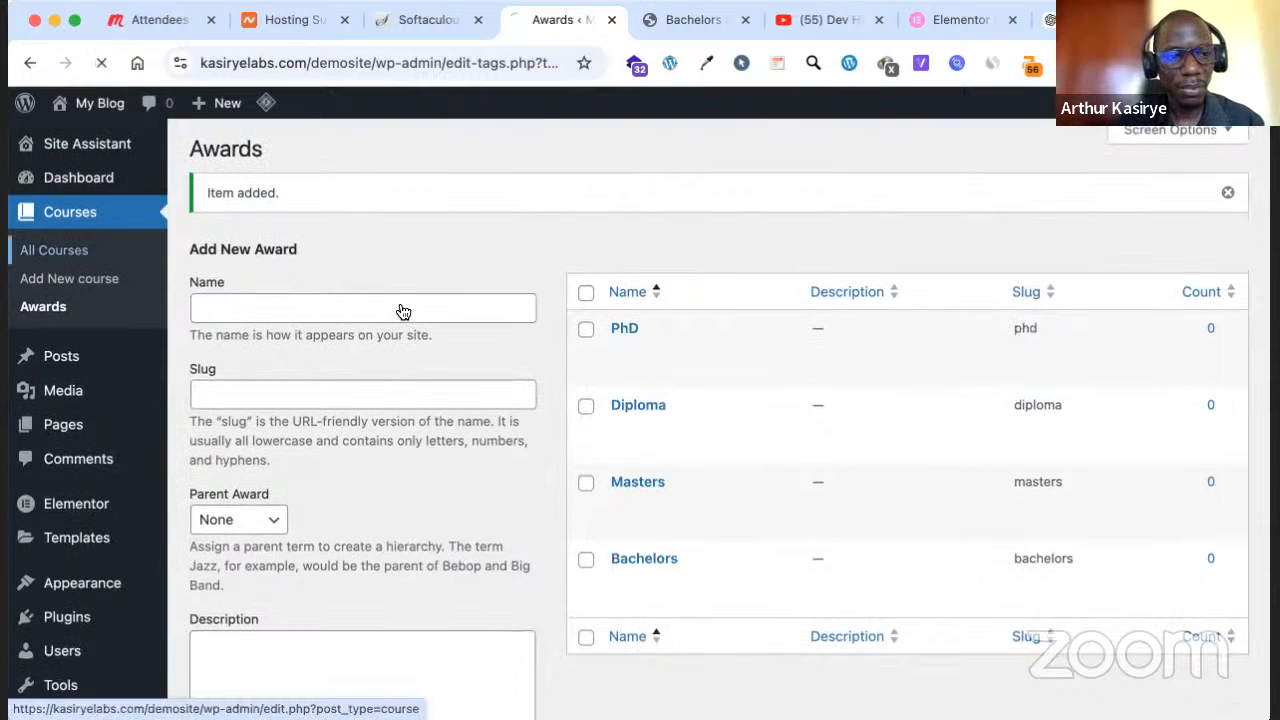
click(124, 260)
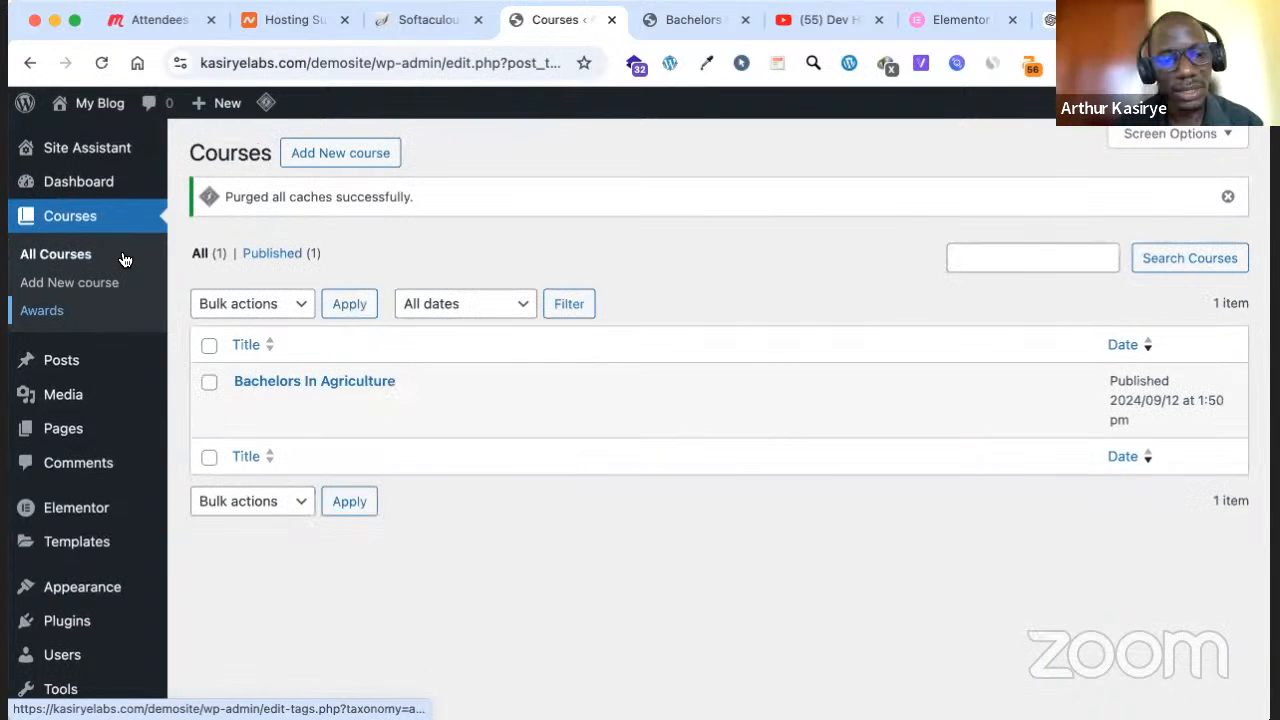
mouse_move(565, 428)
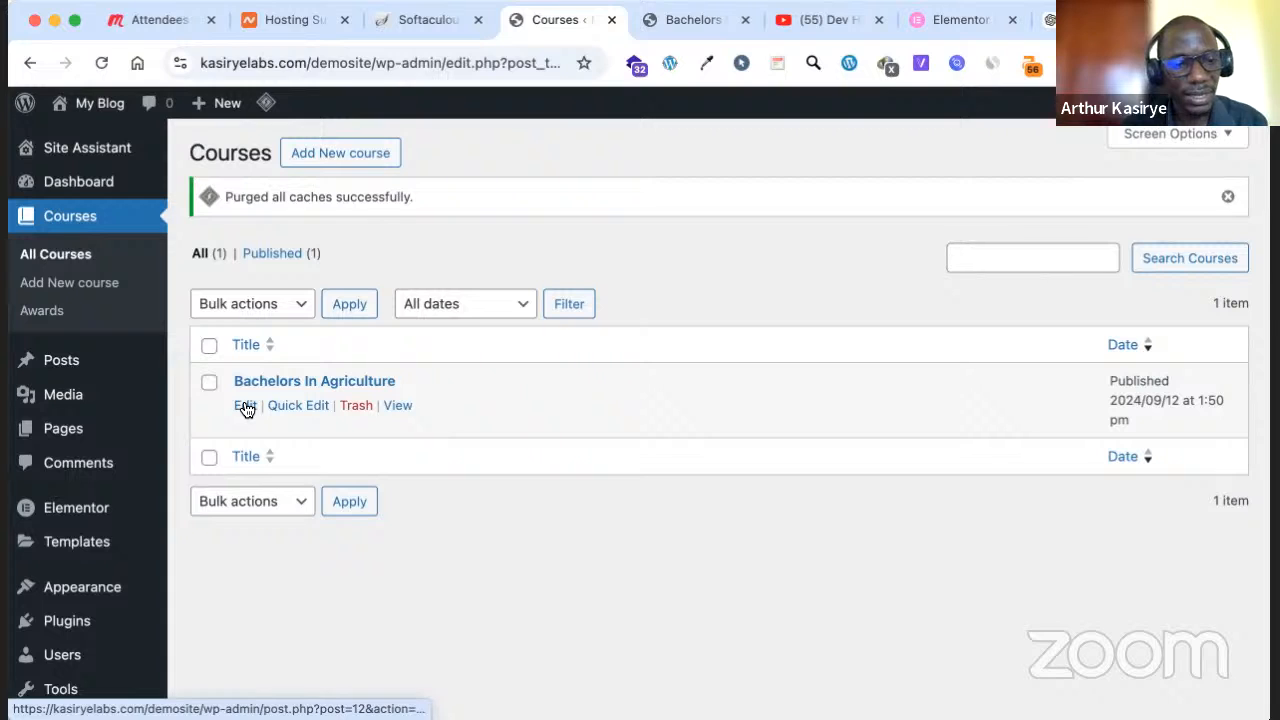
click(246, 408)
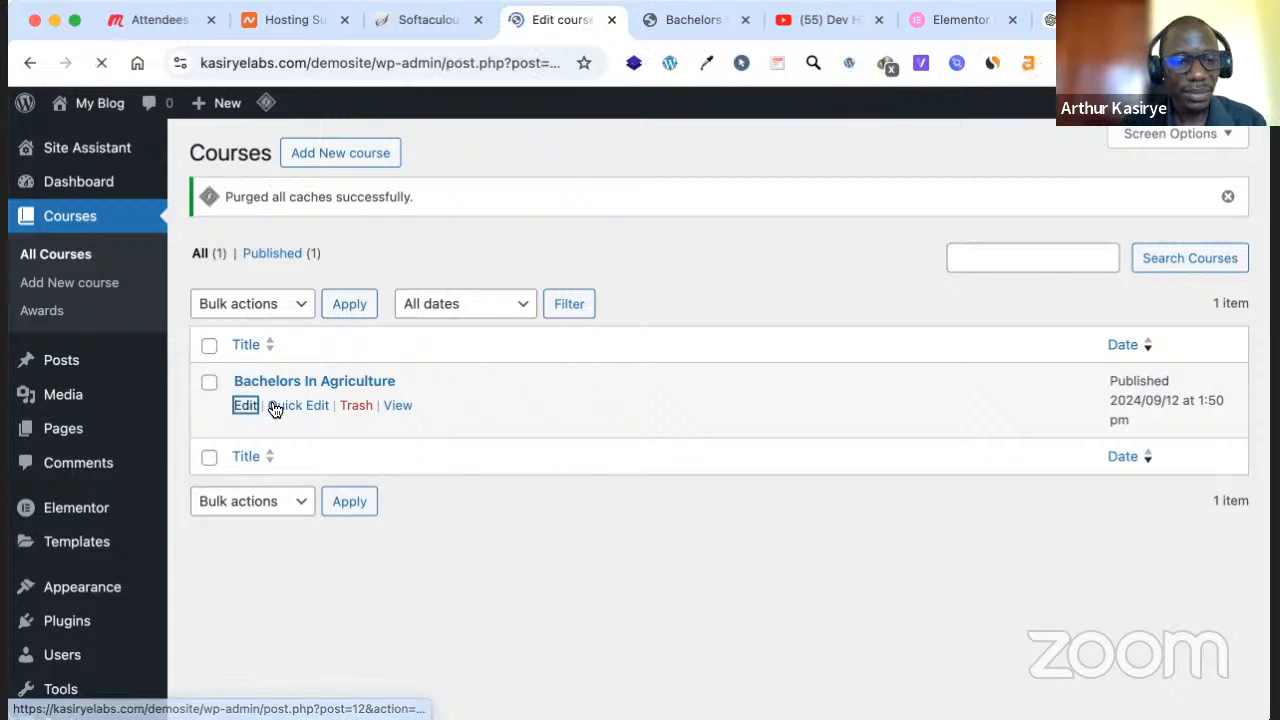
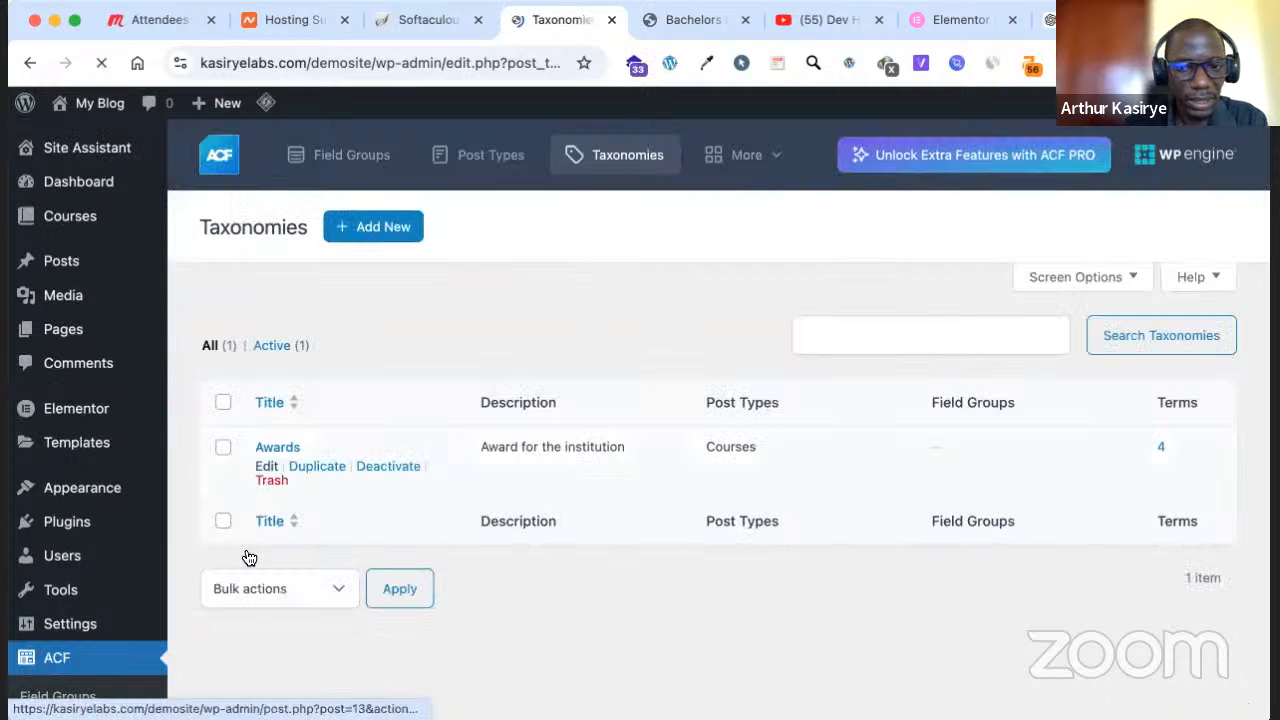
Edit the Awards taxonomy in ACF, enable Show Admin Column in its visibility settings and save the changes
click(261, 469)
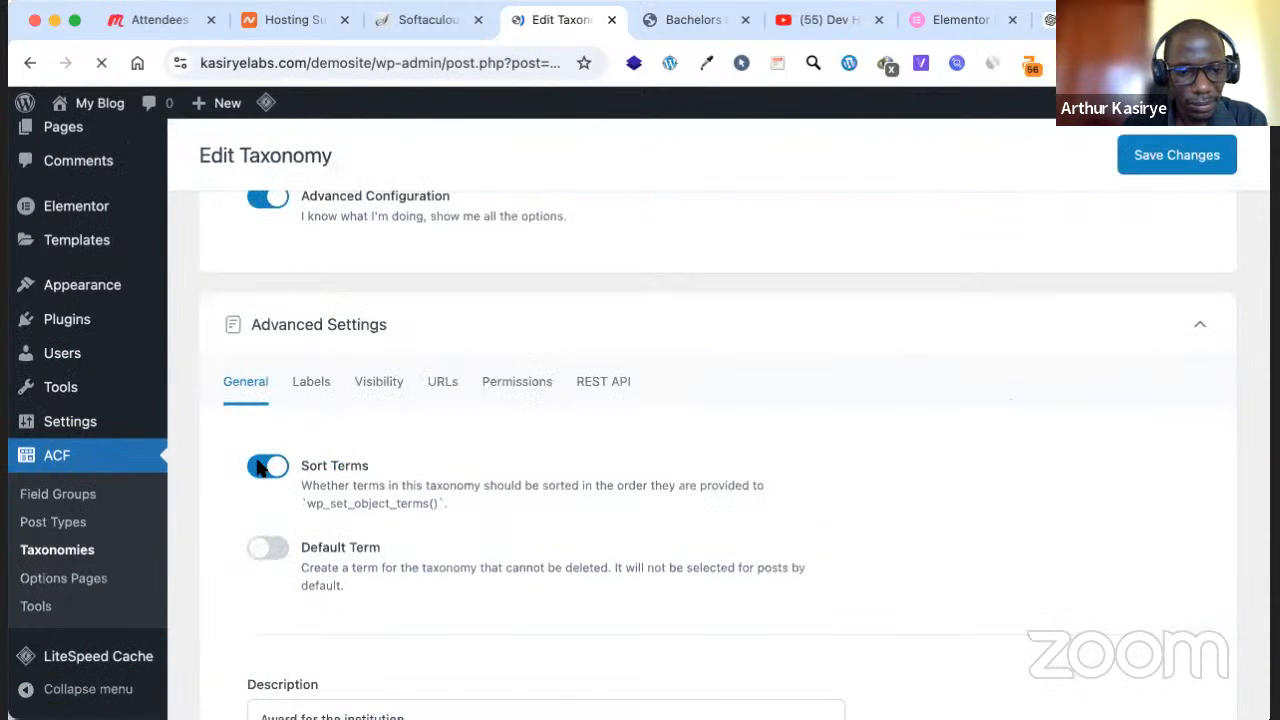
scroll(486, 586, down, 2)
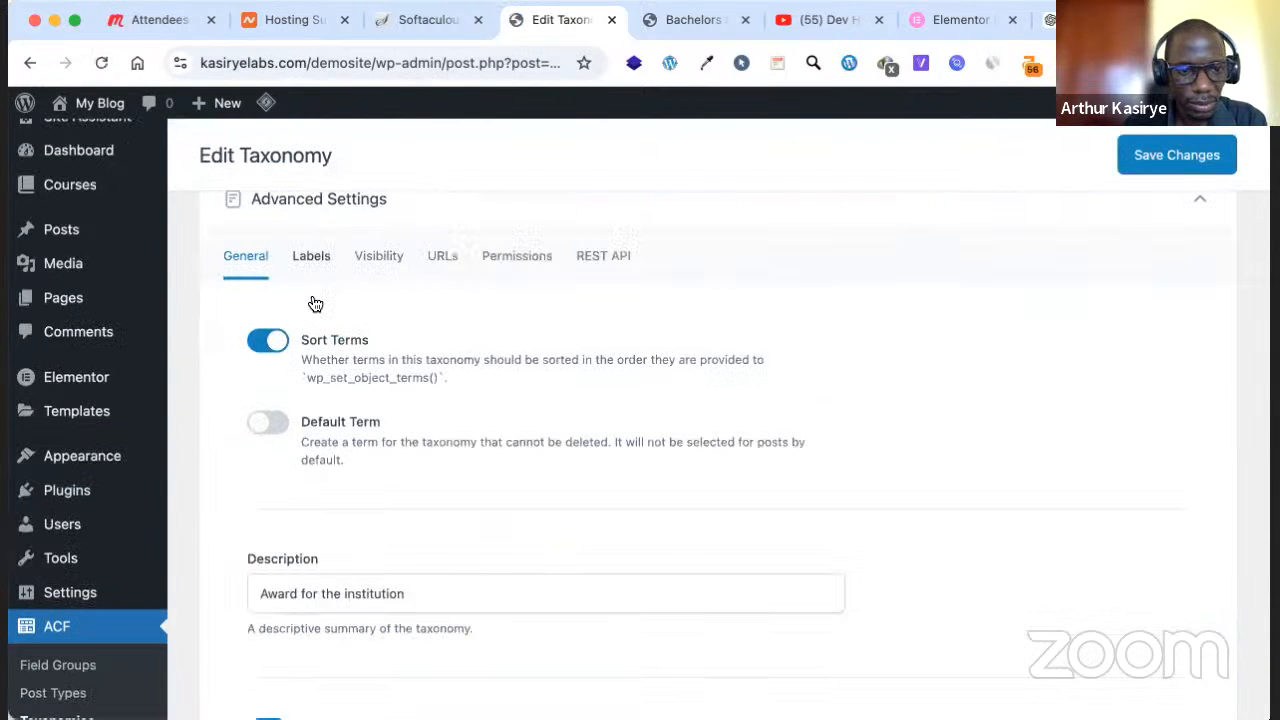
click(375, 259)
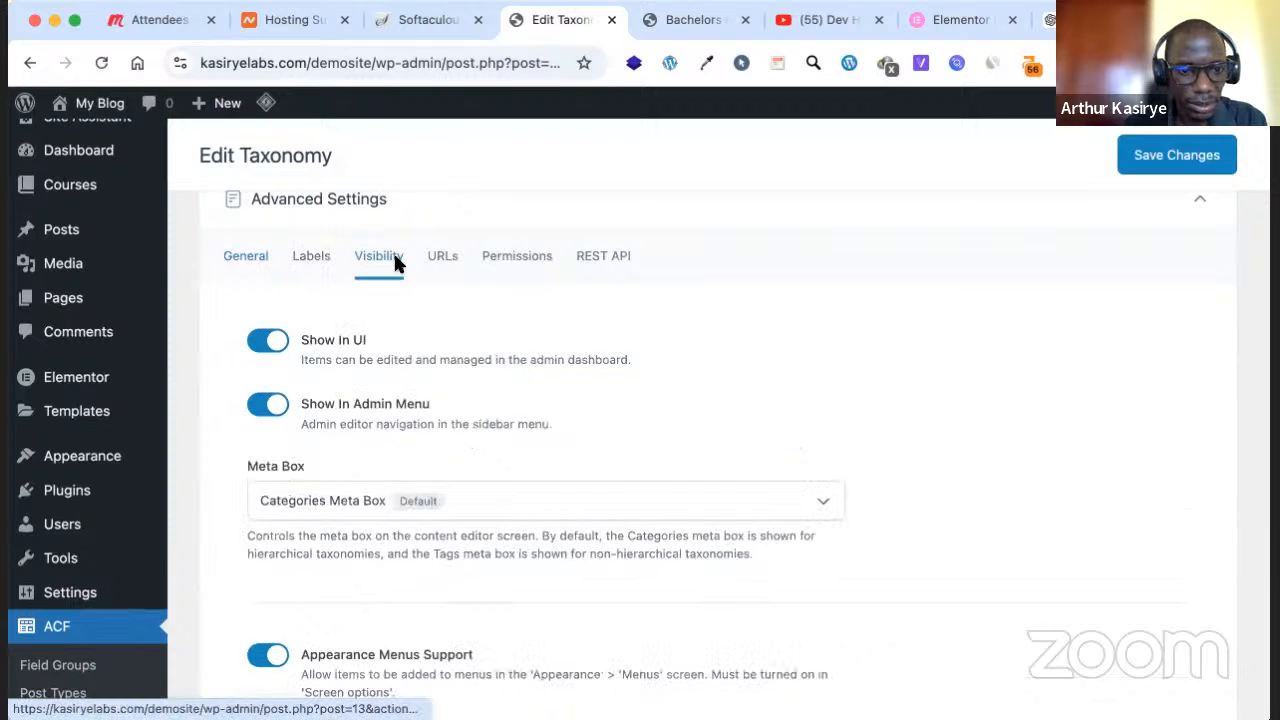
scroll(394, 256, down, 1)
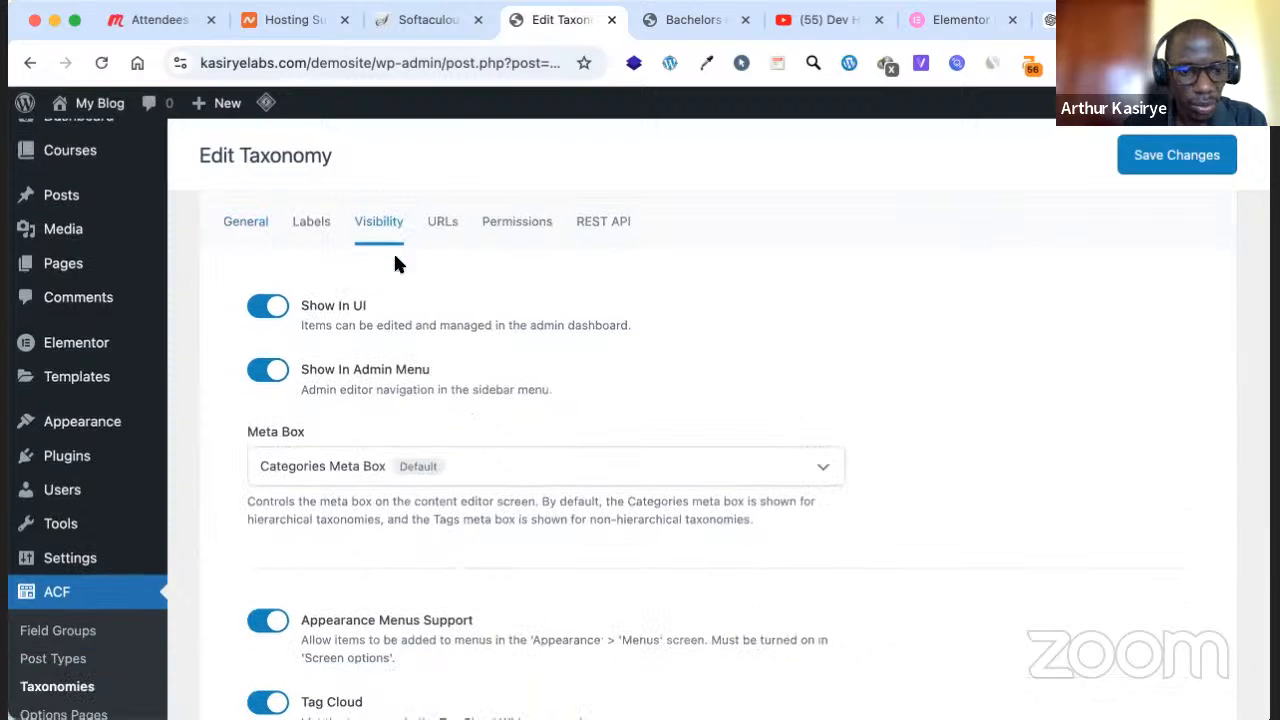
scroll(425, 285, down, 5)
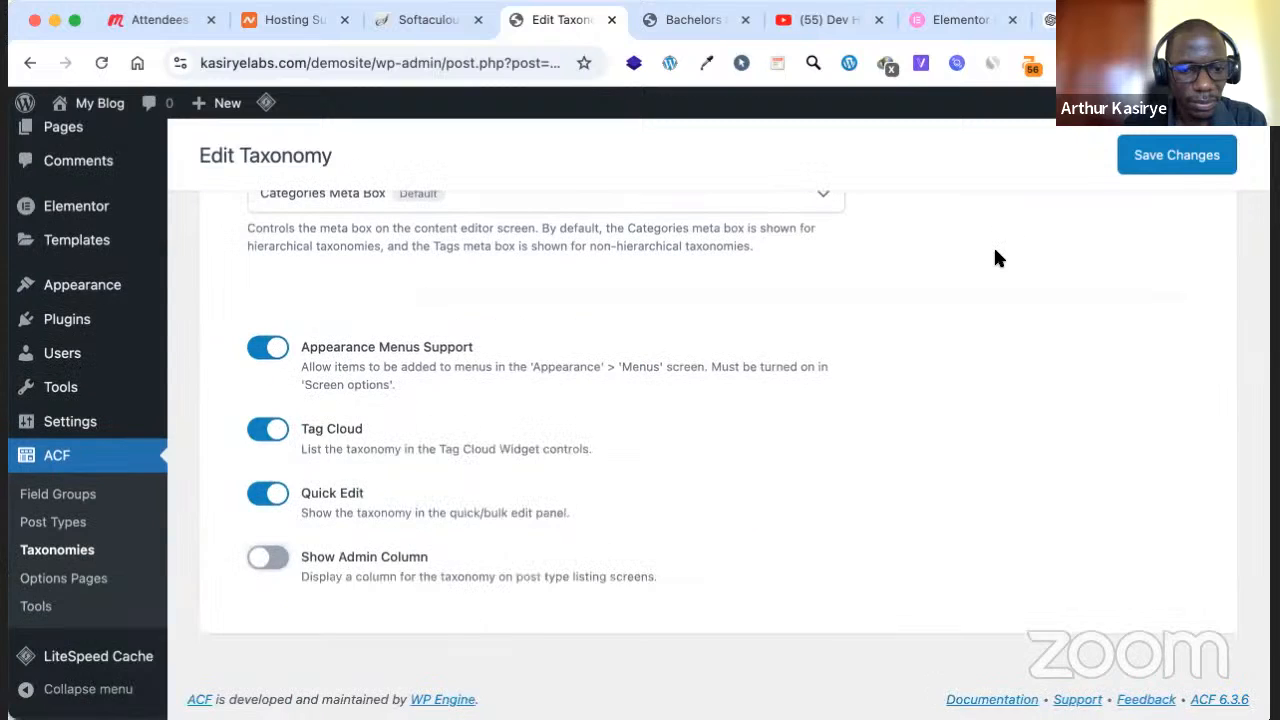
click(1188, 152)
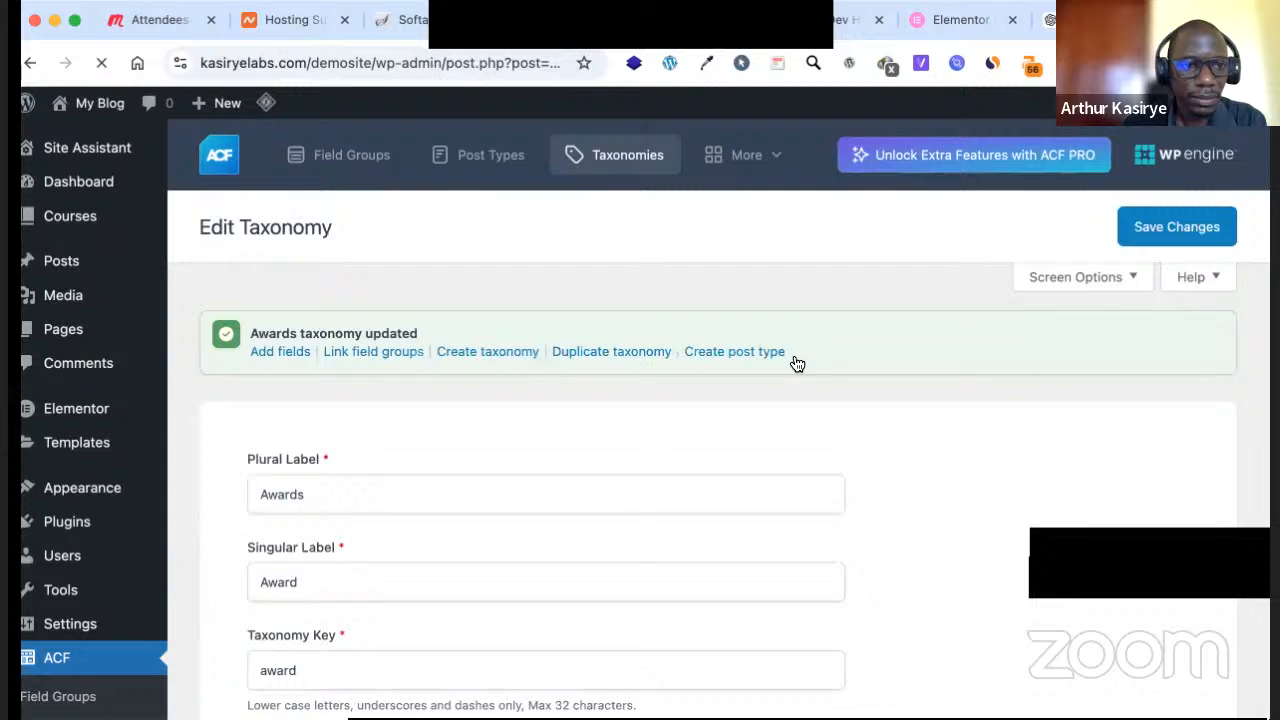
Open the list of all courses and start adding a new course
mouse_move(86, 225)
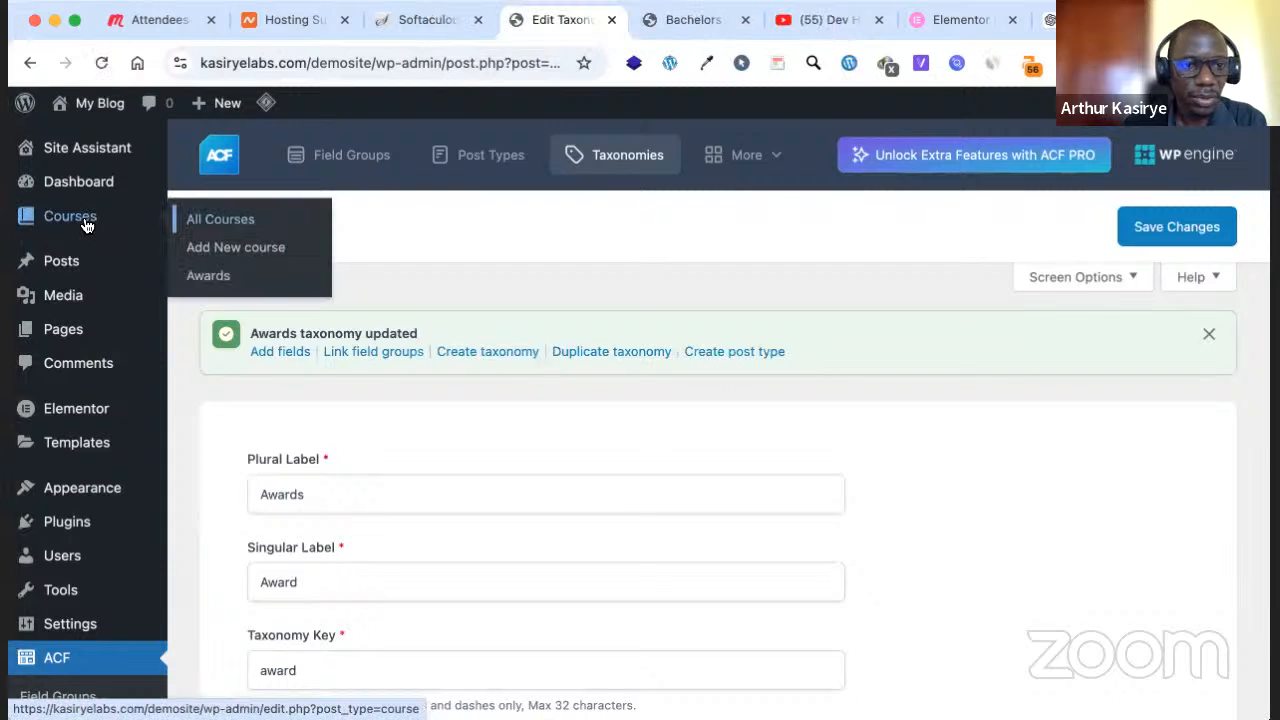
click(212, 222)
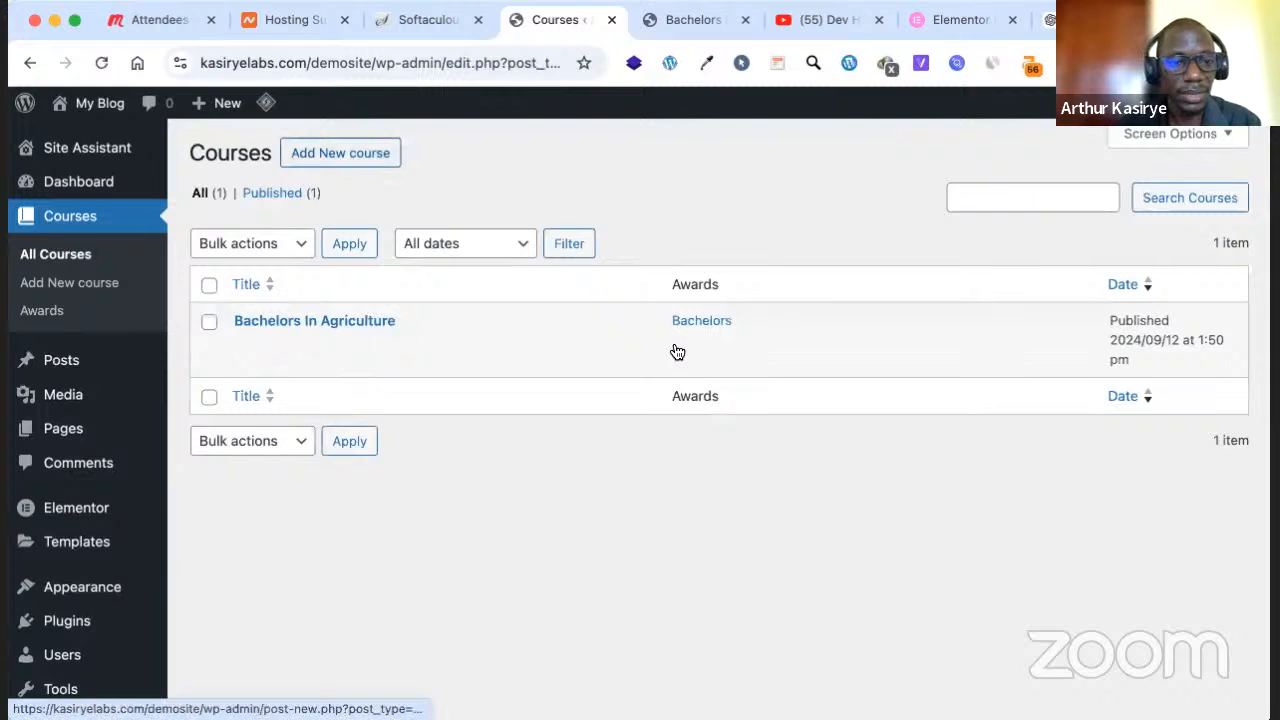
click(340, 153)
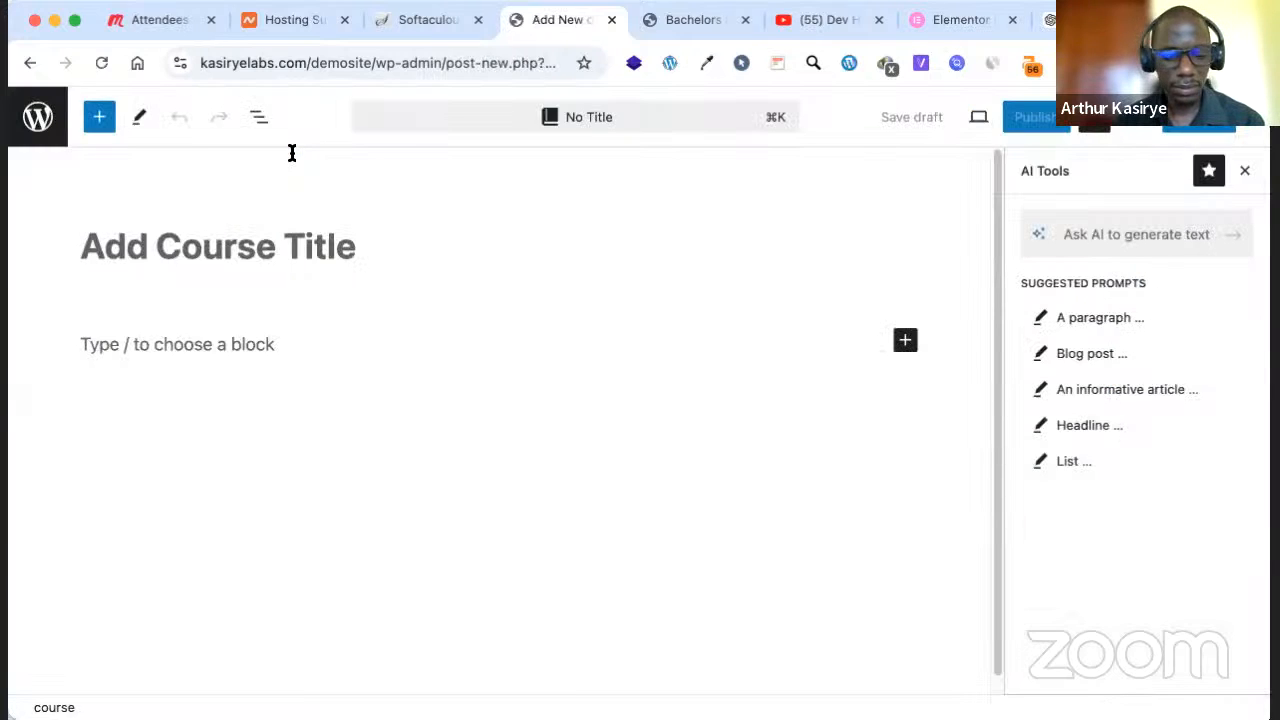
Enter "Masters in IT" as the title of the new course
text(MAster)
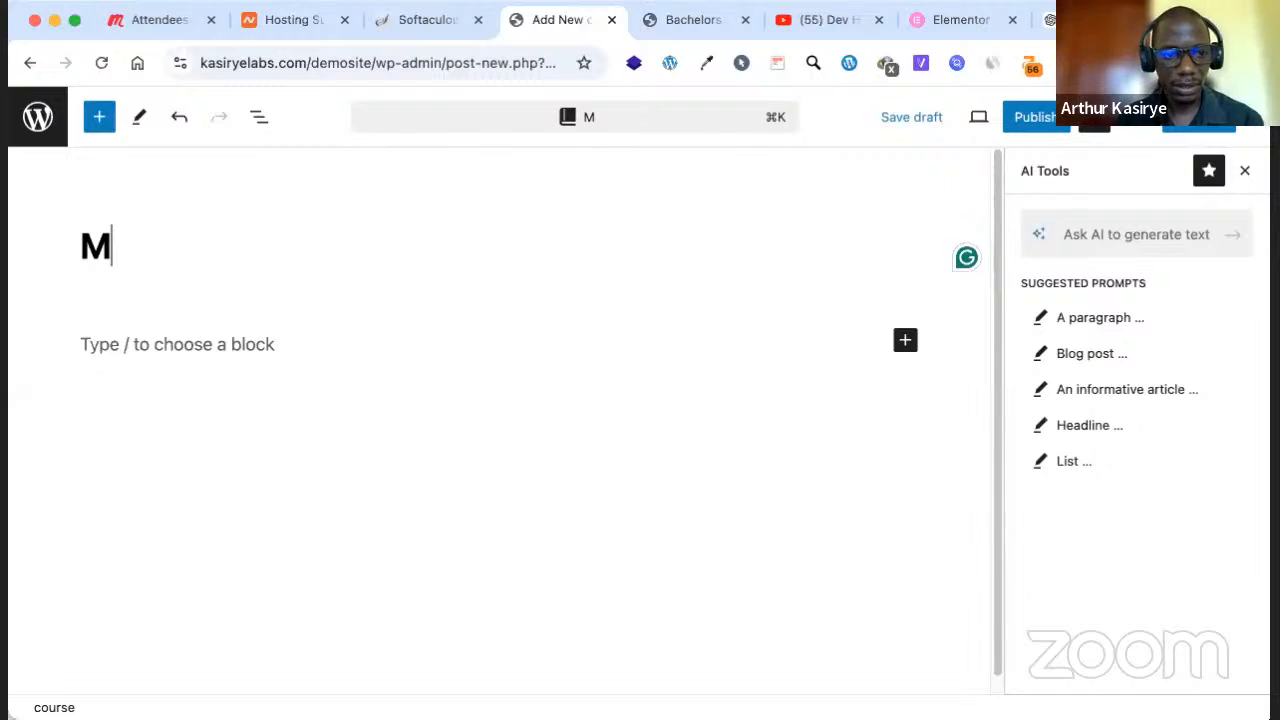
key(Left)
key(Left)
key(Left)
key(Left)
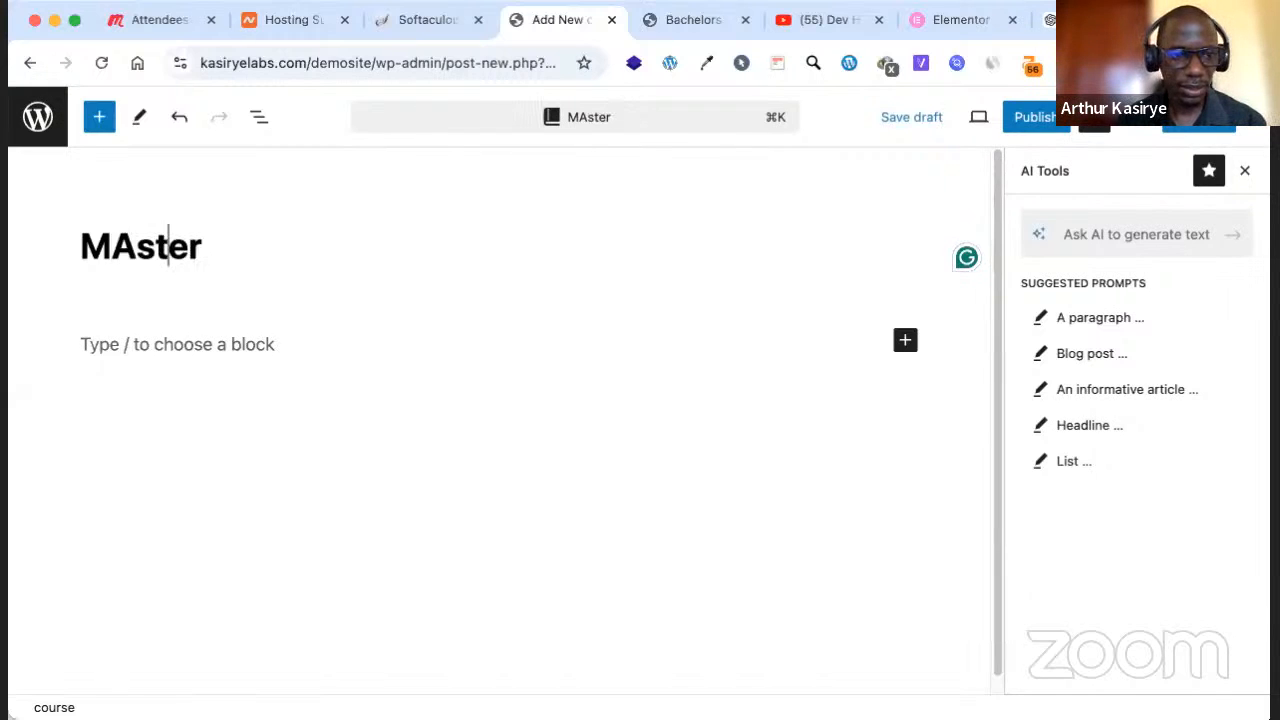
key(BackSpace)
text(a)
key(Right)
key(Right)
key(Right)
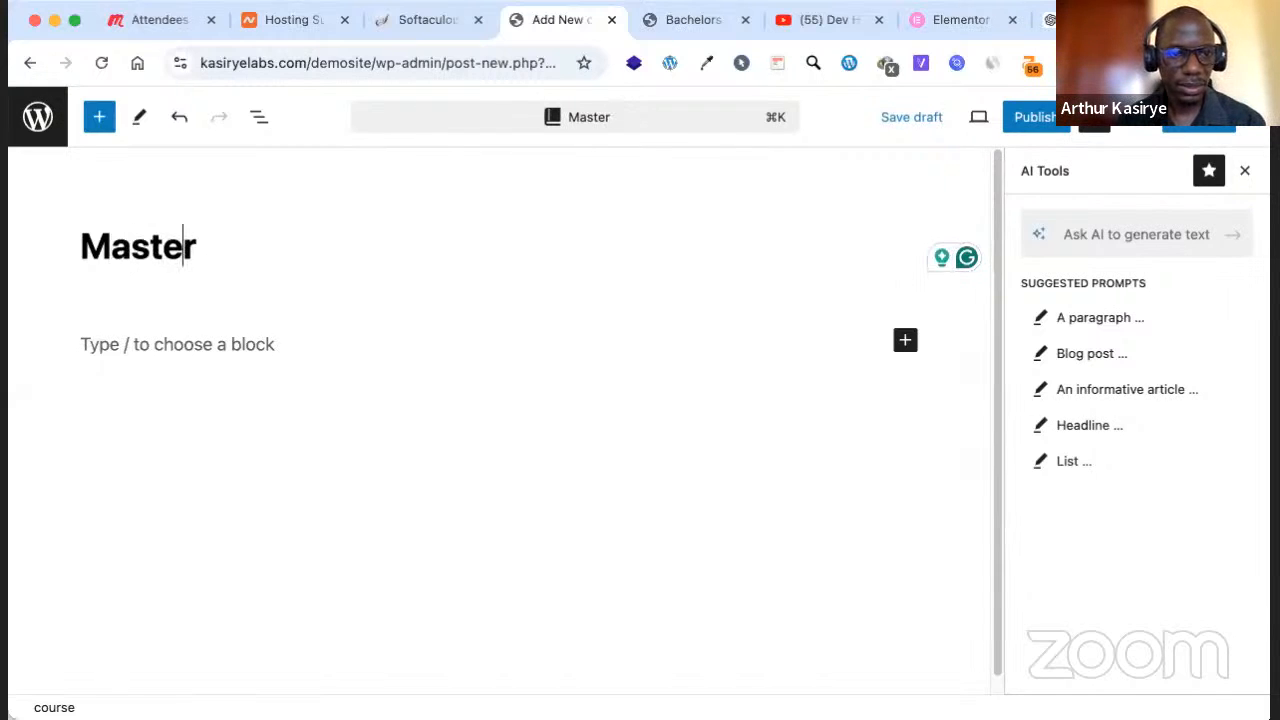
key(Right)
text(s in )
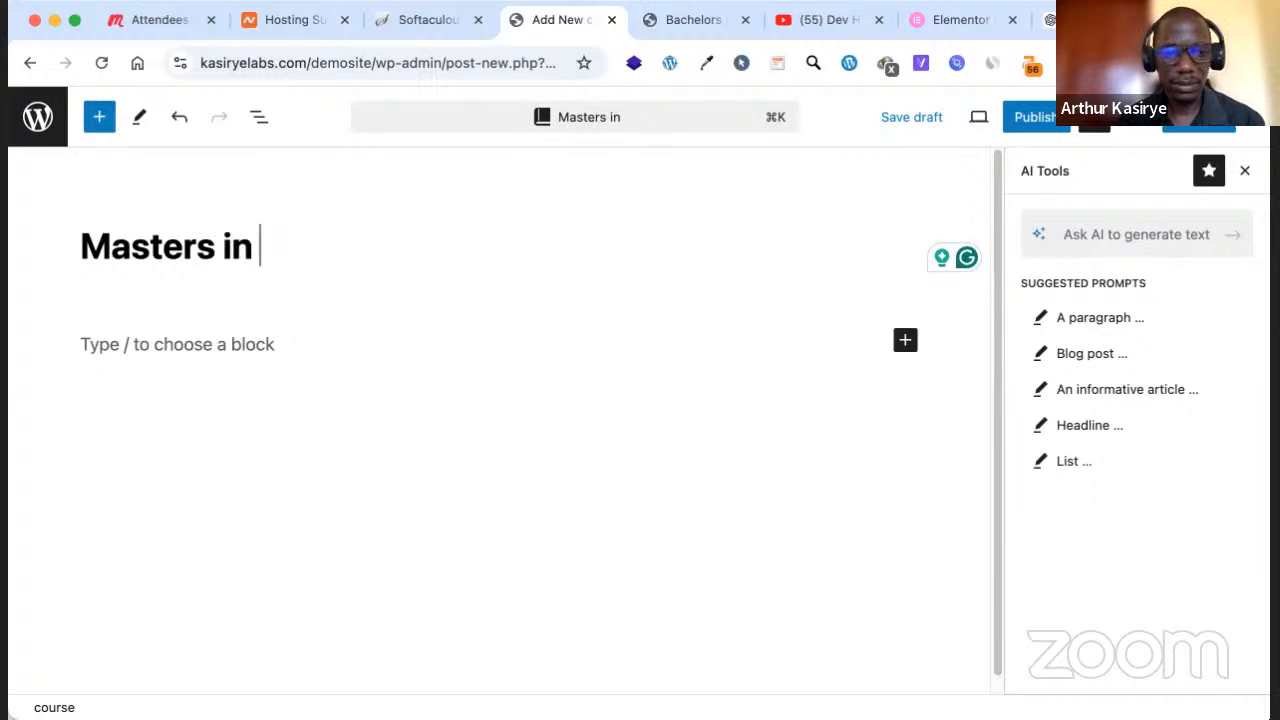
text(IT)
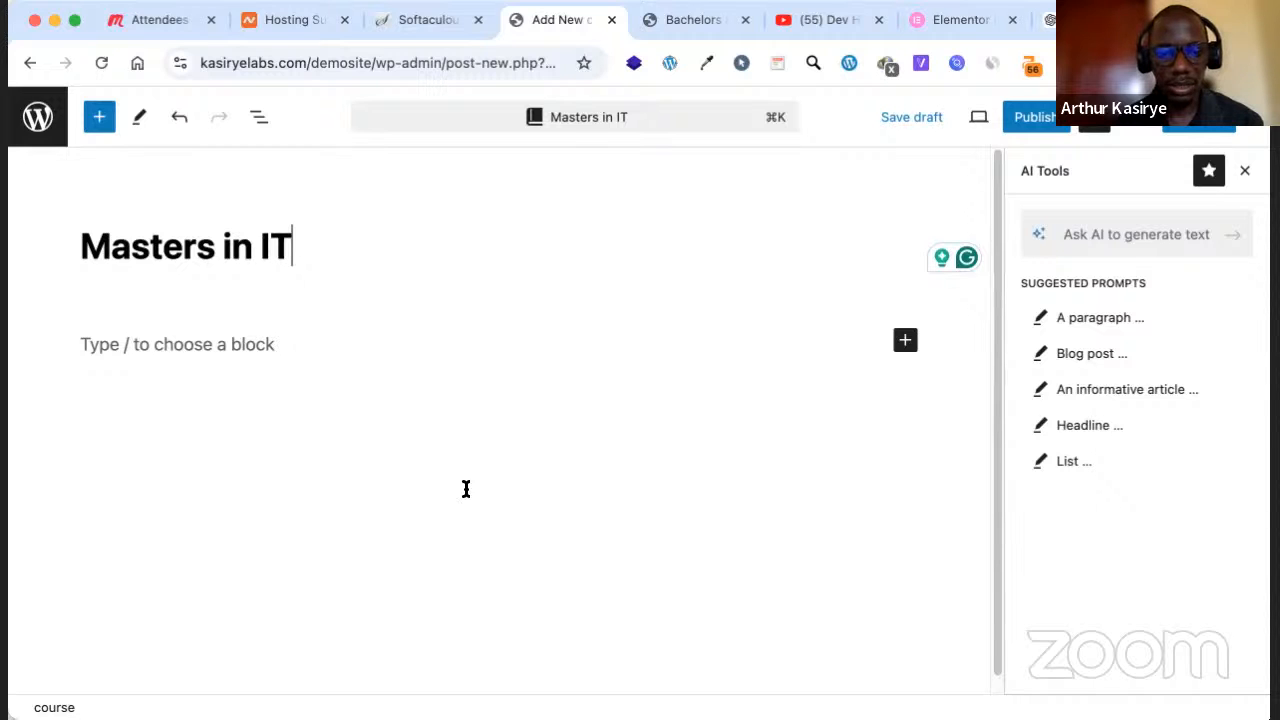
Copy the Master's in IT description from ChatGPT, through its admission requirements, and paste it into the WordPress course body
key(super+9)
drag(700, 533, 784, 555)
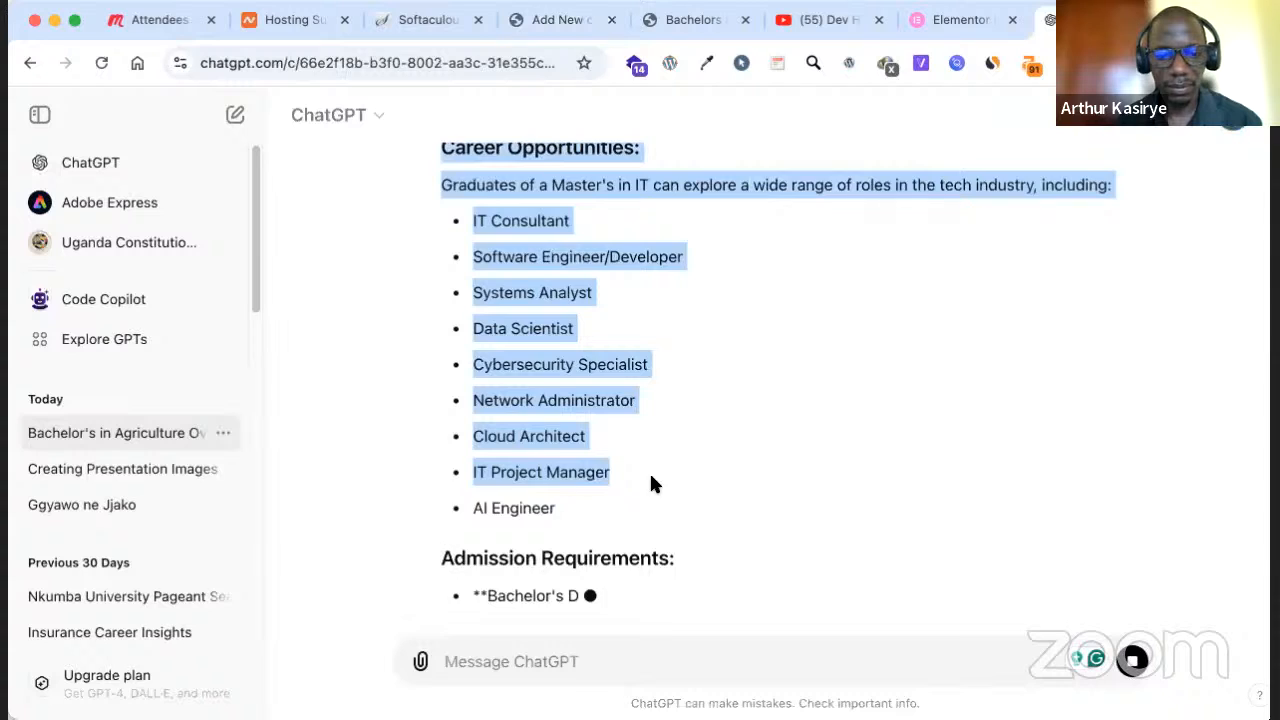
drag(646, 471, 642, 450)
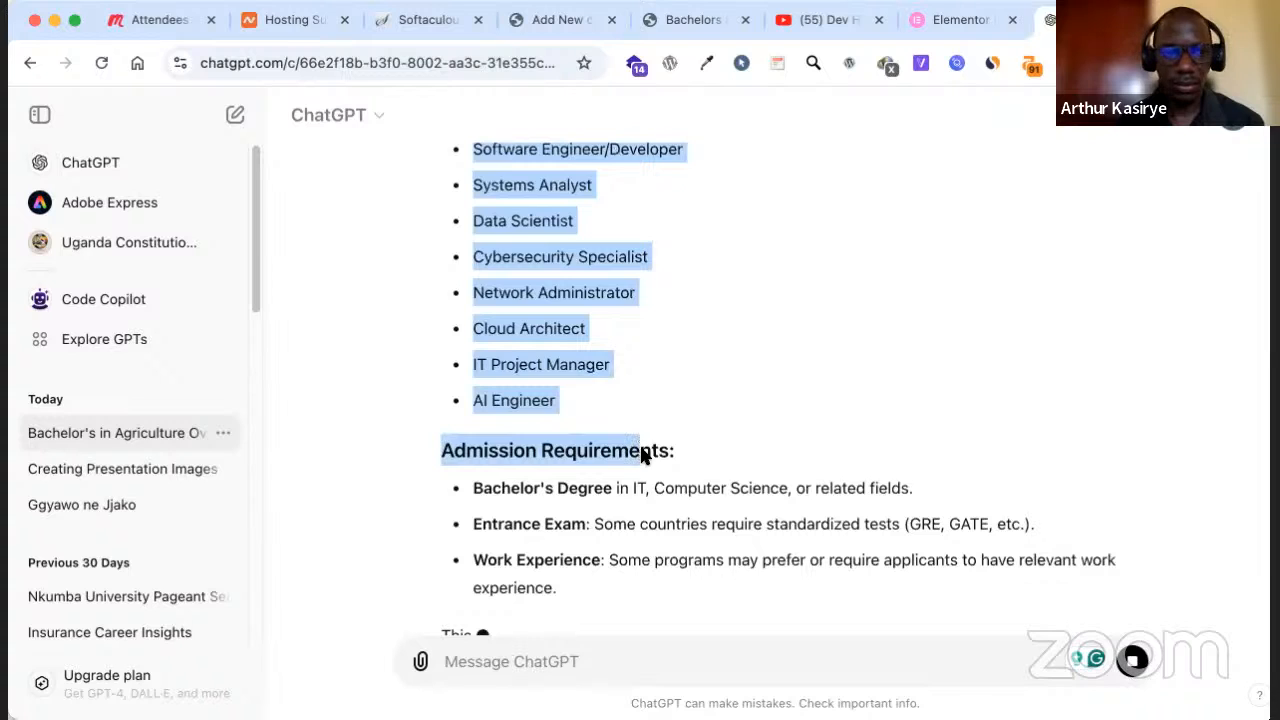
click(560, 20)
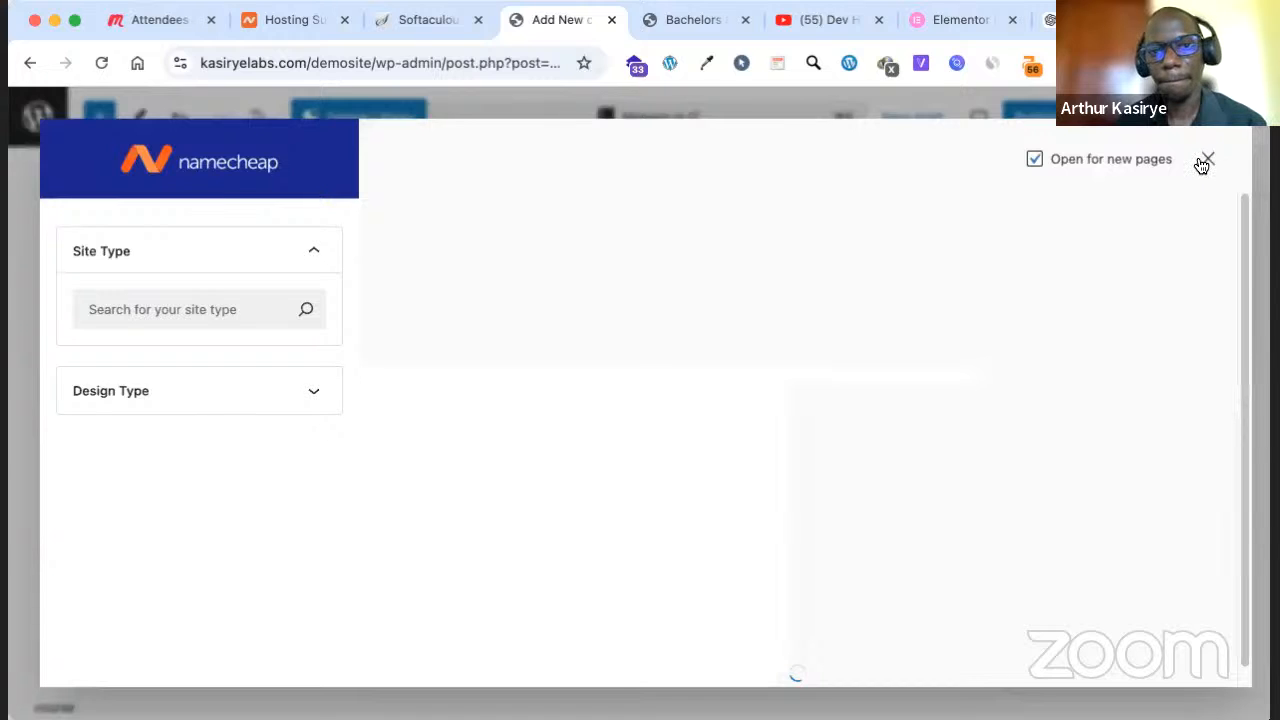
click(1206, 160)
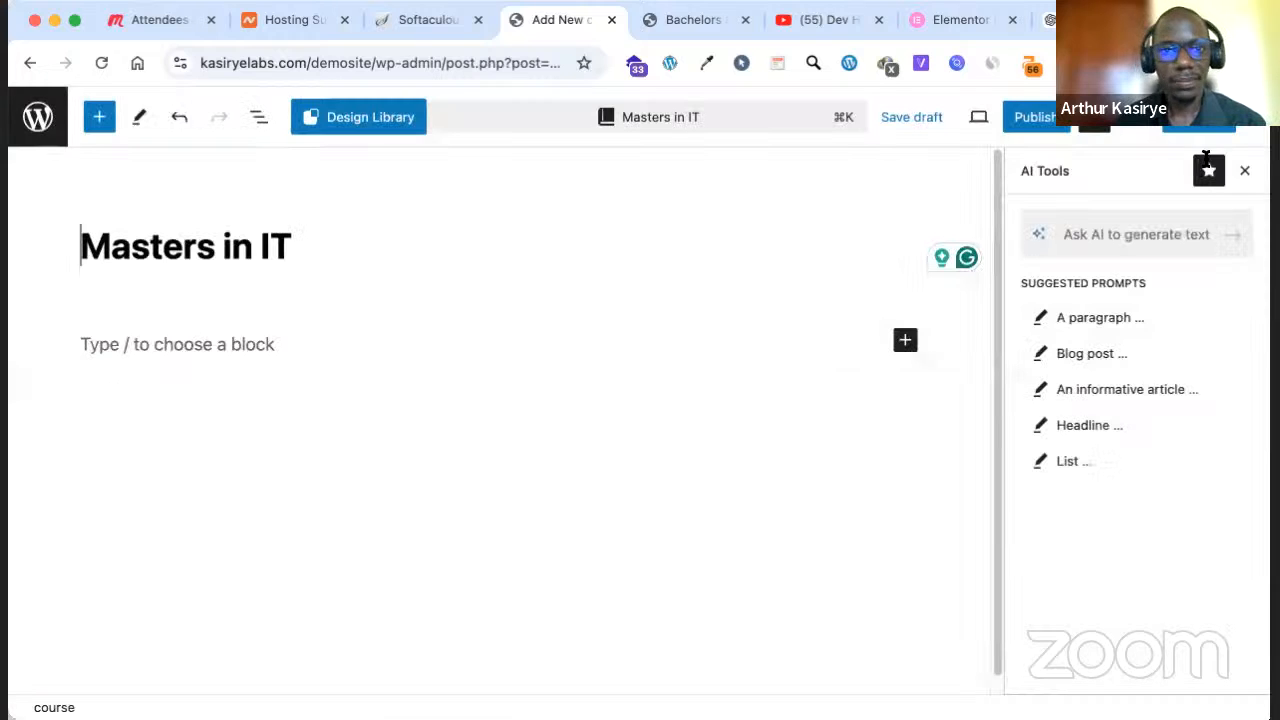
click(278, 340)
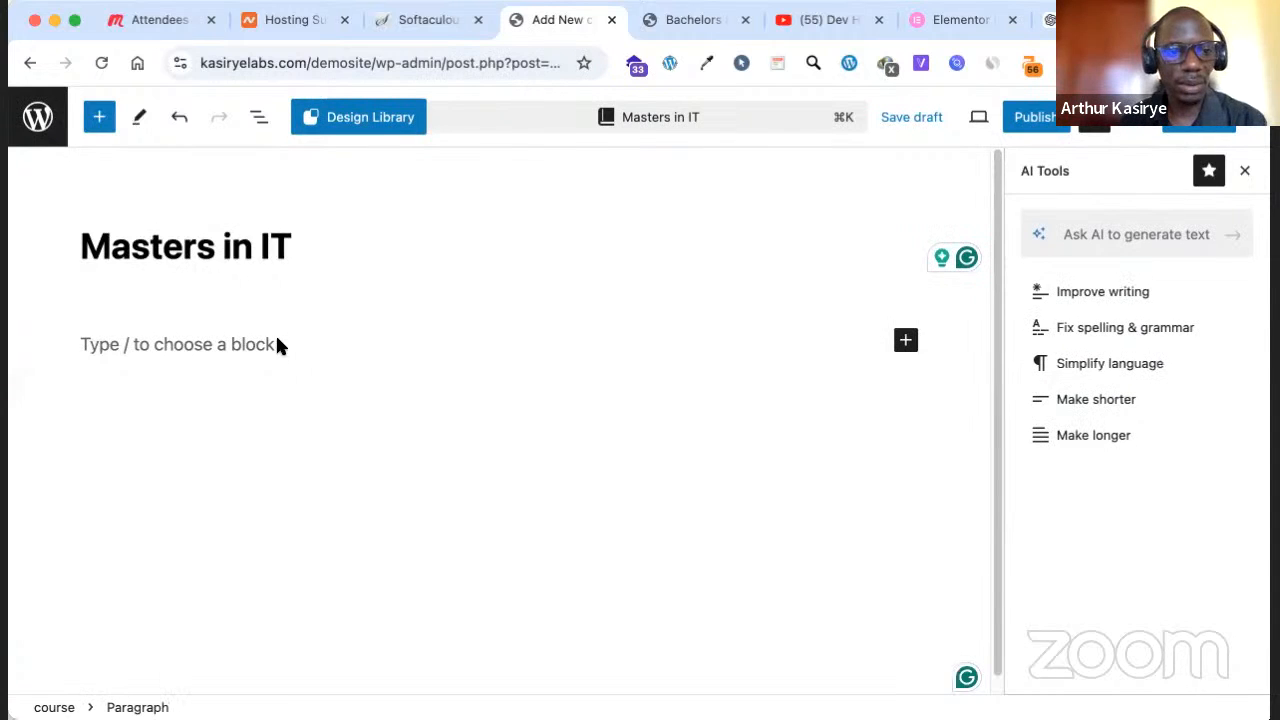
key(super+v)
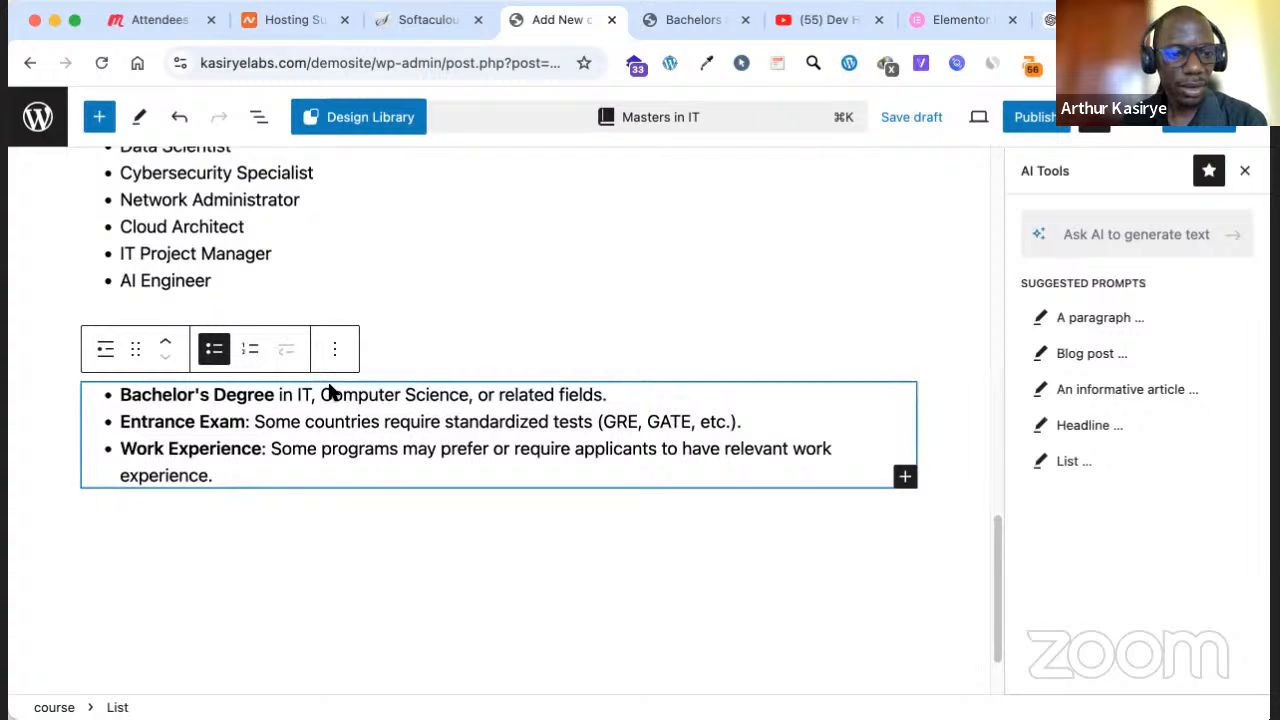
Review the pasted course content from the introduction through the subjects, specializations, career opportunities and admission requirements
scroll(330, 390, up, 15)
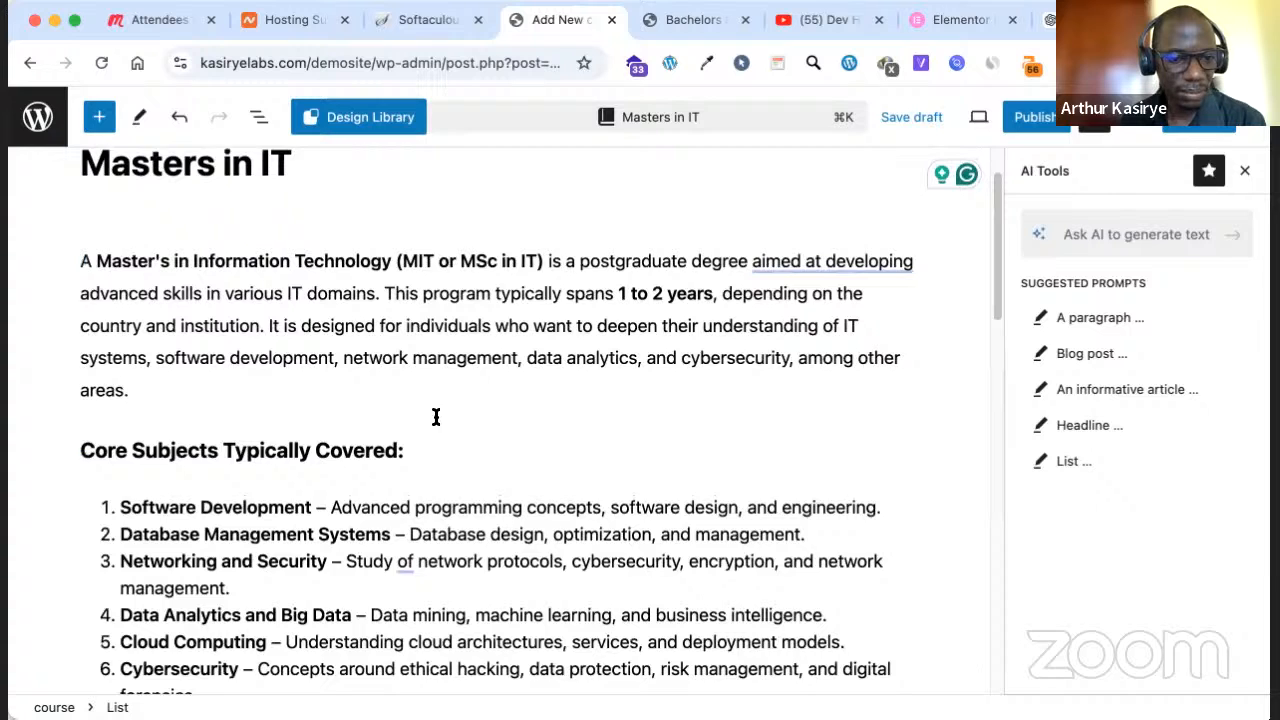
scroll(434, 418, down, 1)
scroll(351, 523, down, 5)
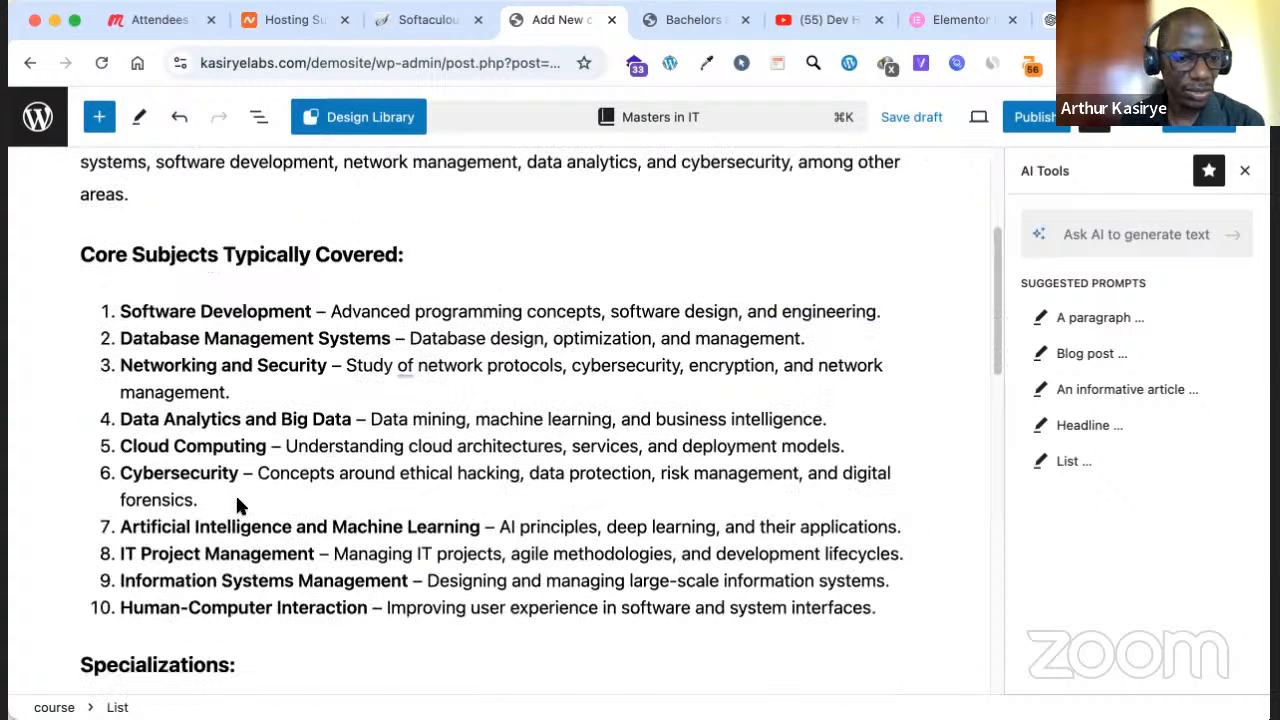
scroll(240, 506, down, 1)
scroll(238, 498, down, 10)
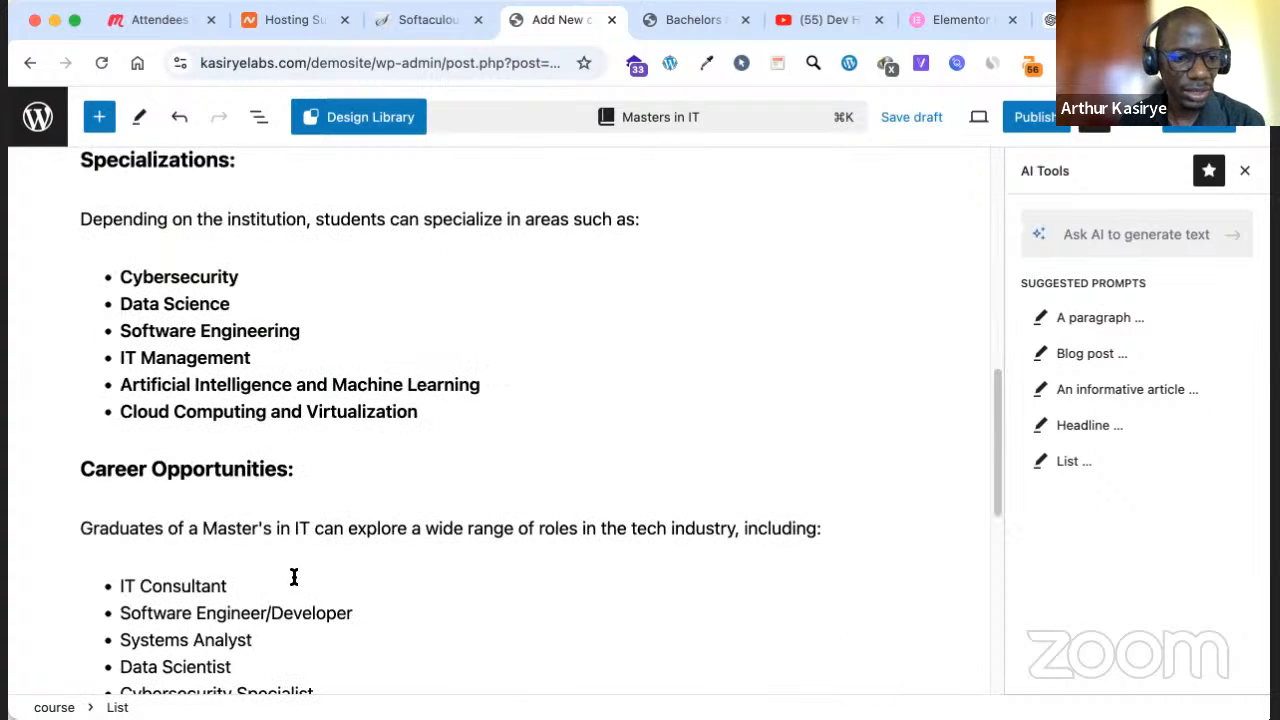
scroll(290, 590, down, 7)
scroll(410, 308, down, 2)
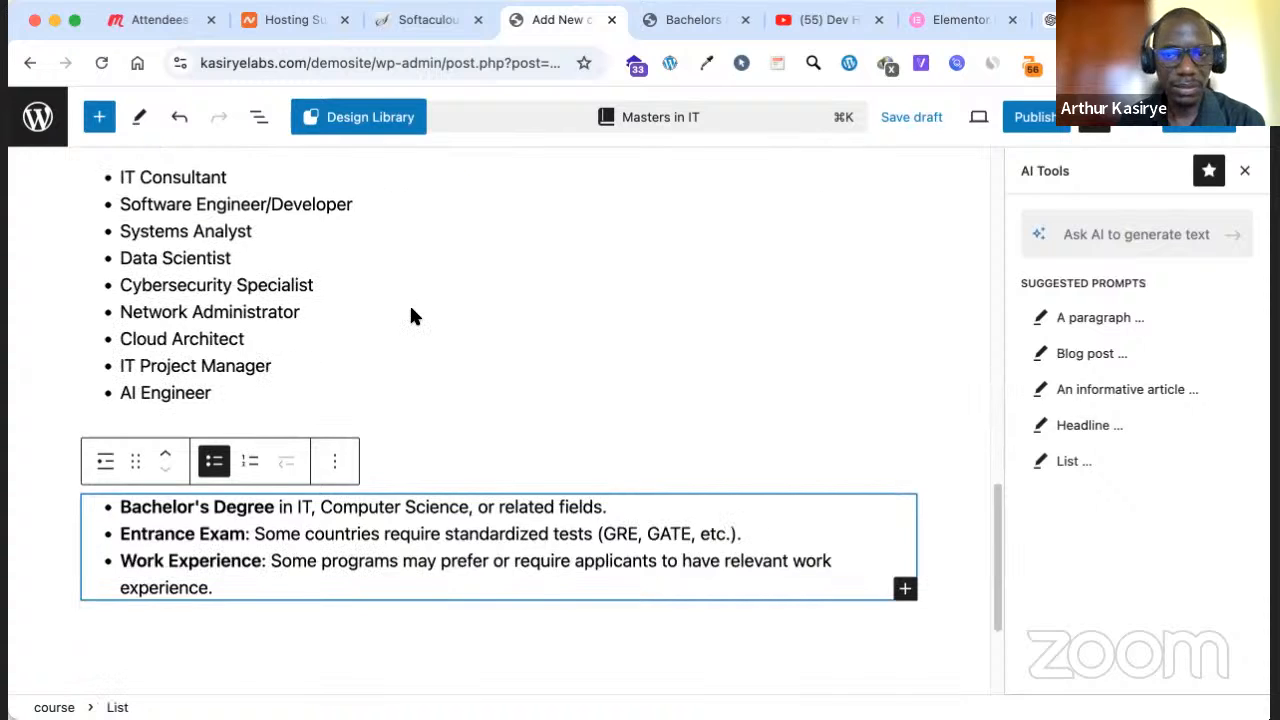
scroll(651, 268, up, 20)
scroll(651, 268, up, 5)
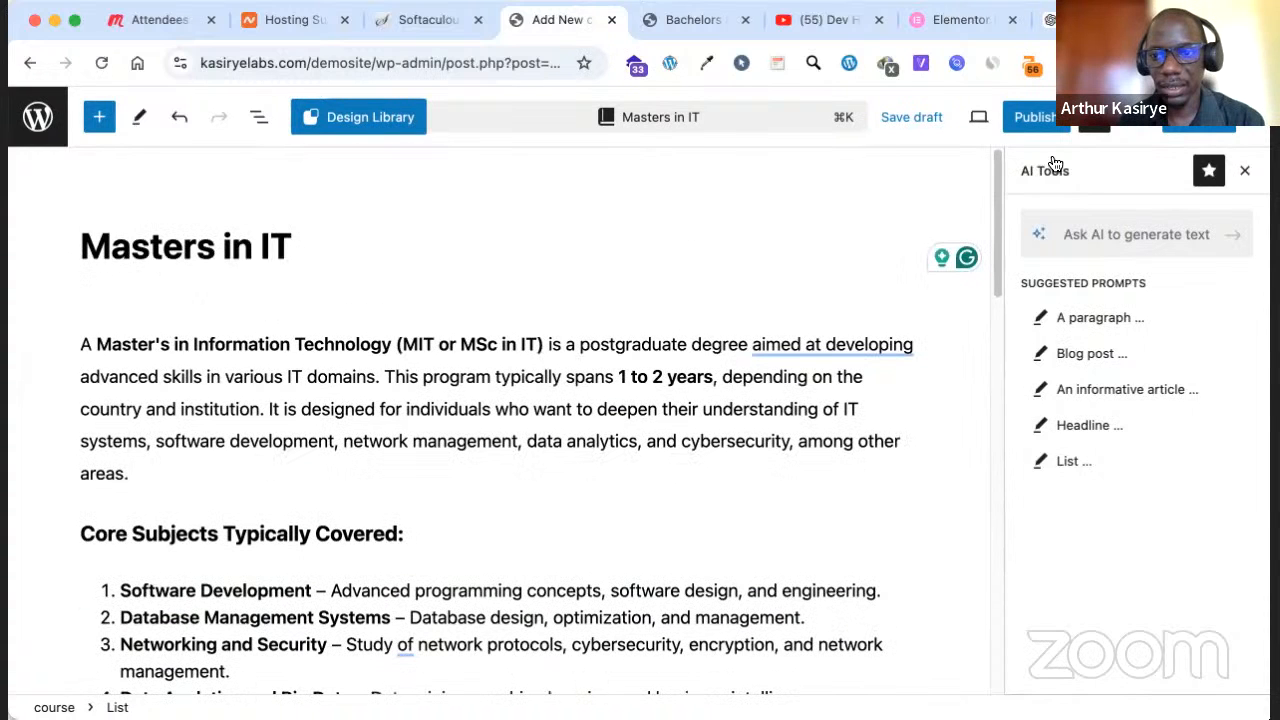
Assign the Masters award to the course in its settings and publish the course
click(1134, 121)
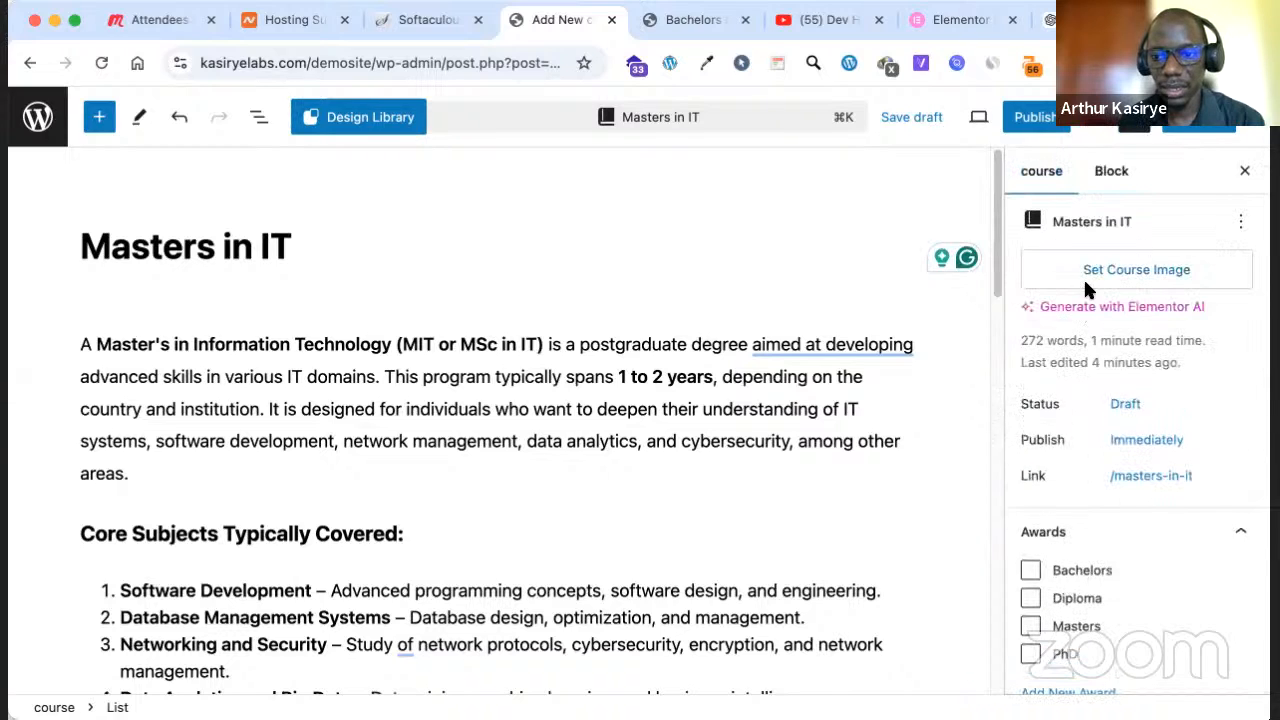
scroll(1038, 470, down, 3)
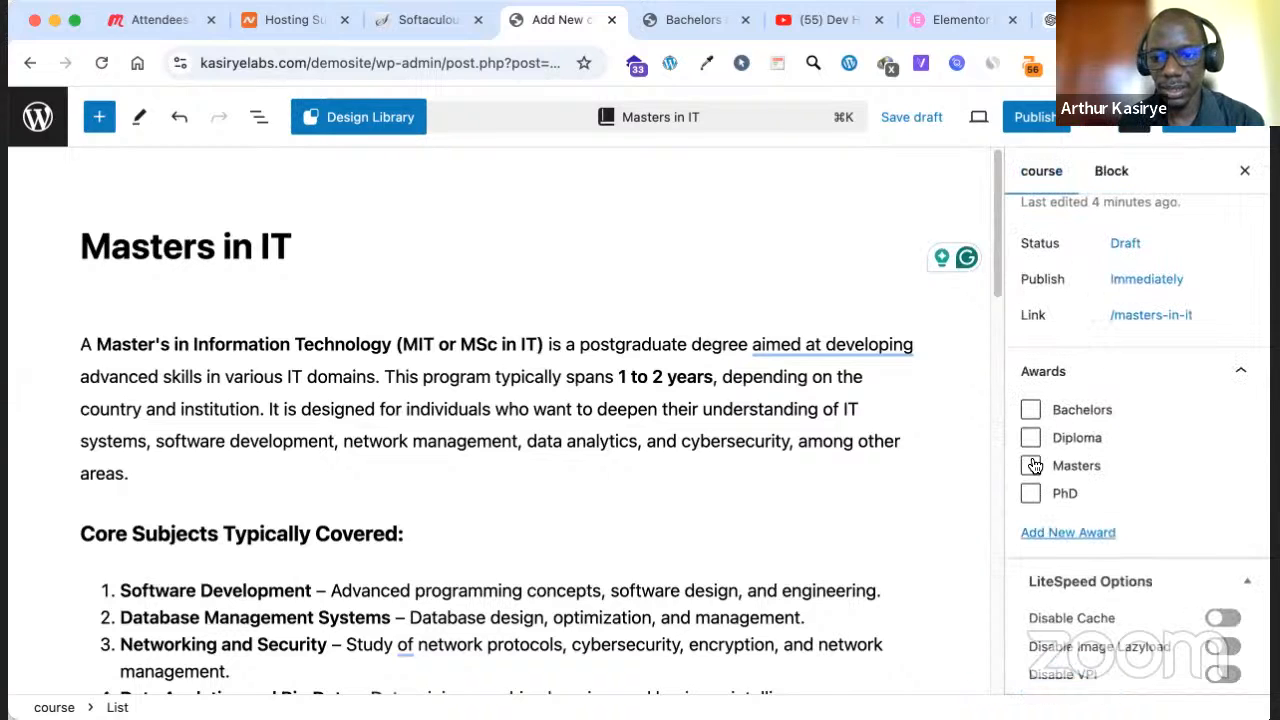
click(1031, 465)
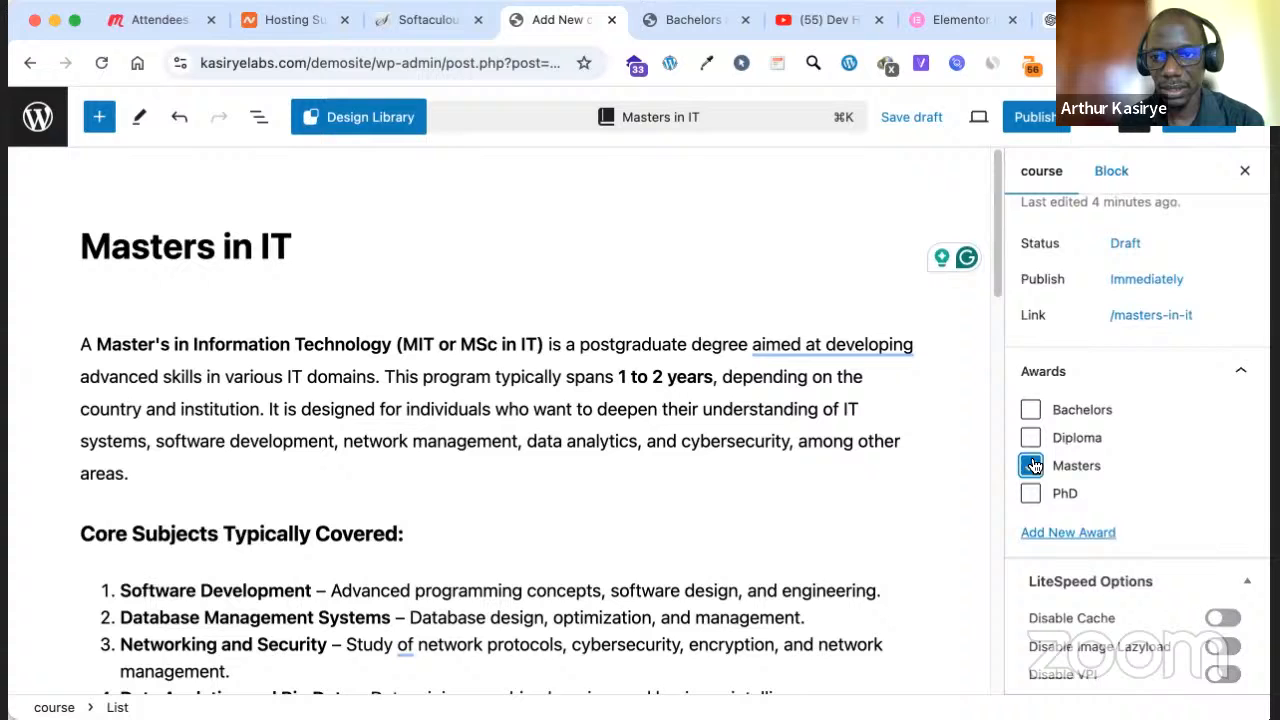
click(1050, 120)
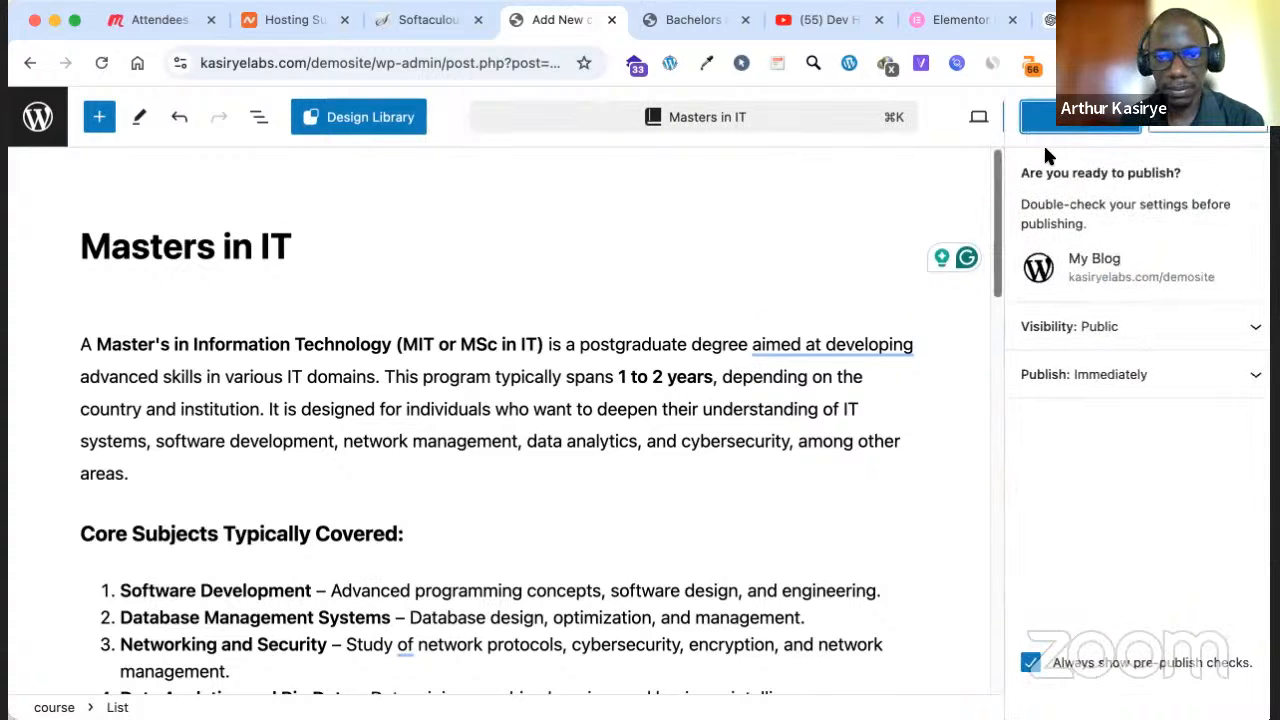
click(1095, 127)
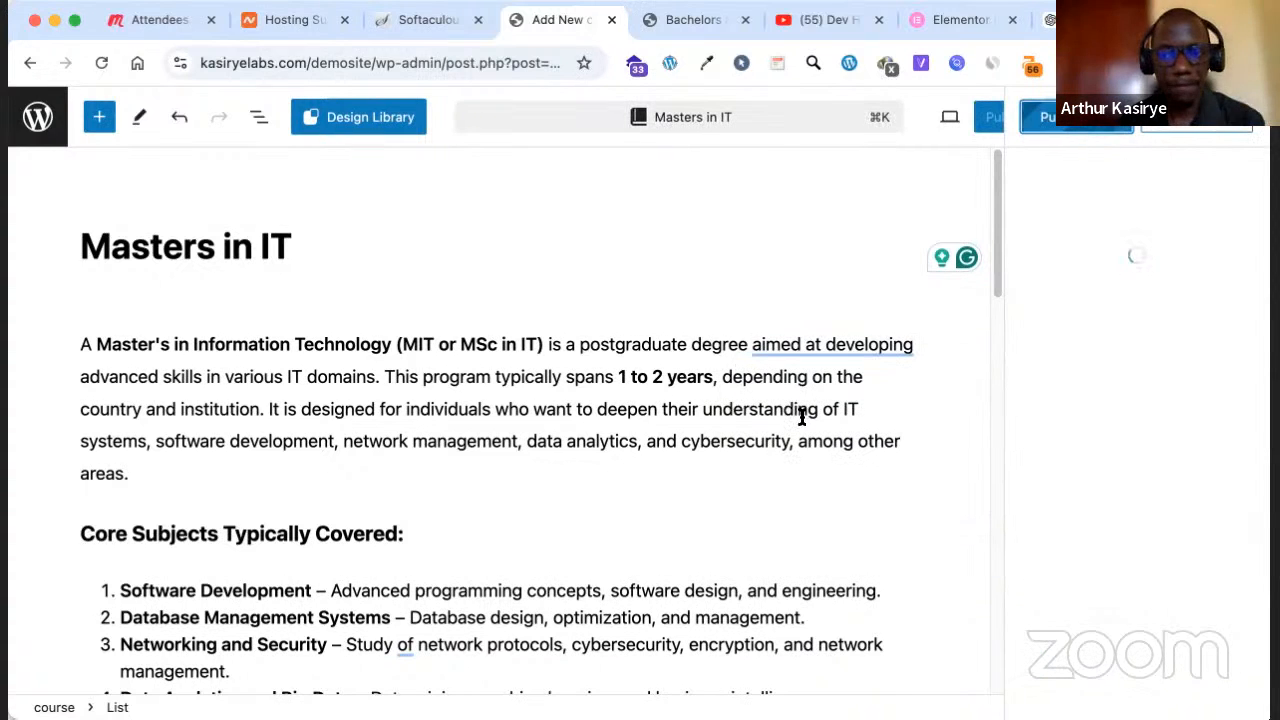
Open the Bachelors In Agriculture course from the list of all courses and look through its content
scroll(287, 330, down, 1)
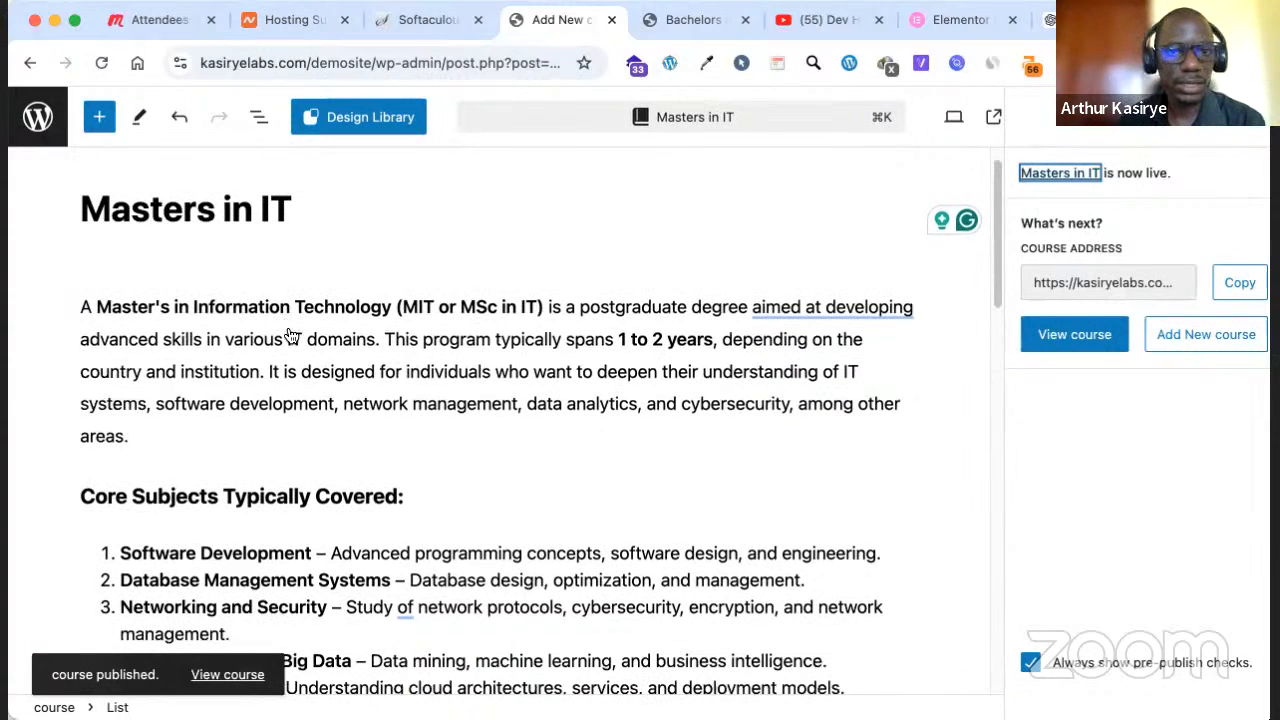
scroll(291, 336, up, 1)
click(38, 117)
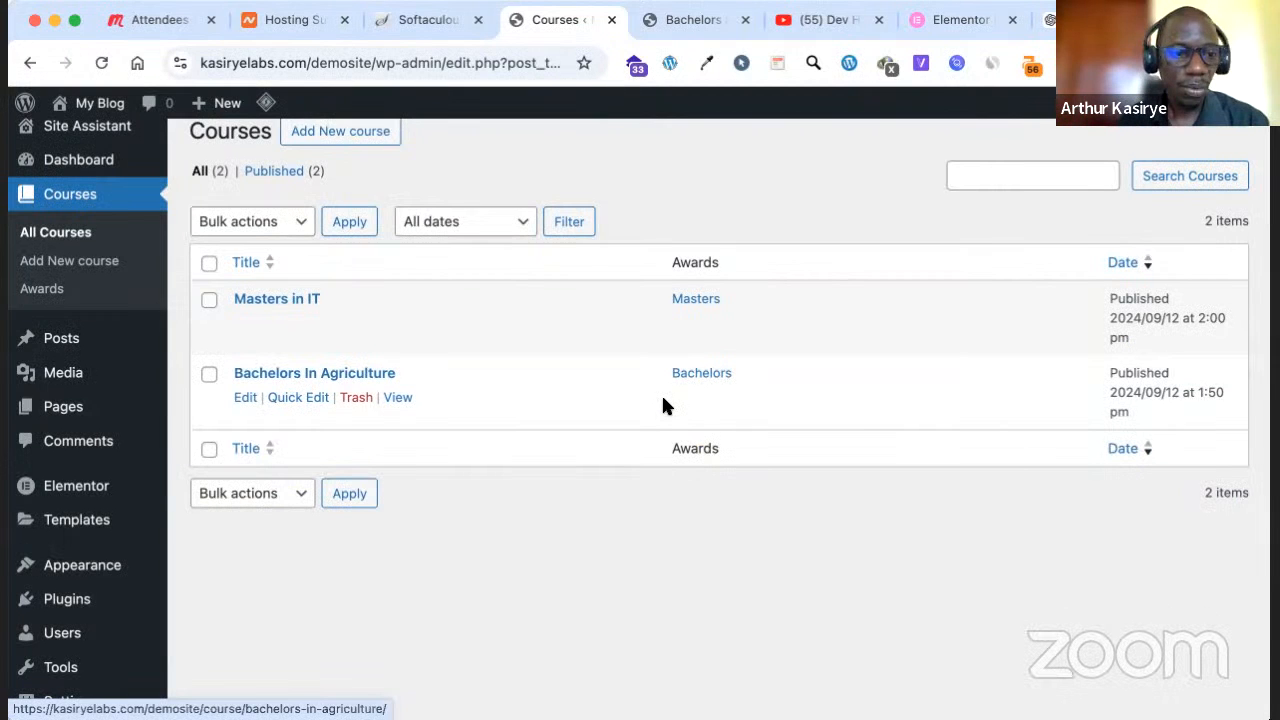
key(Tab)
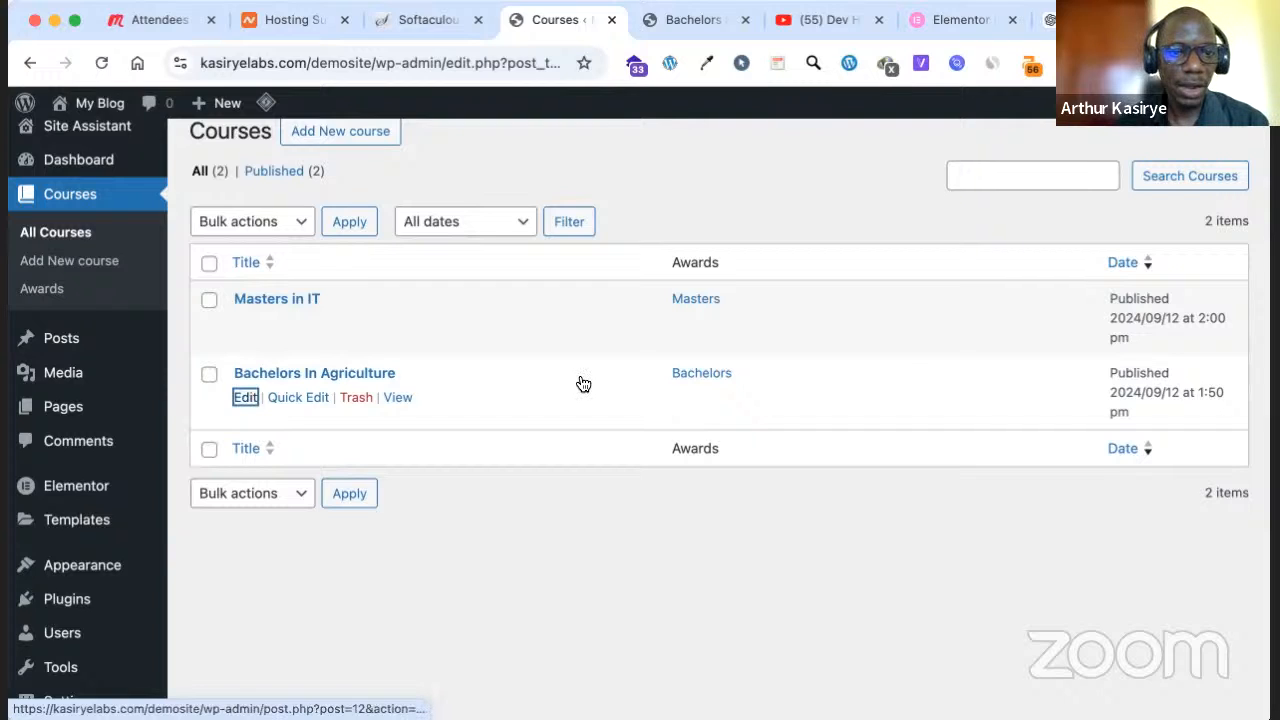
click(245, 398)
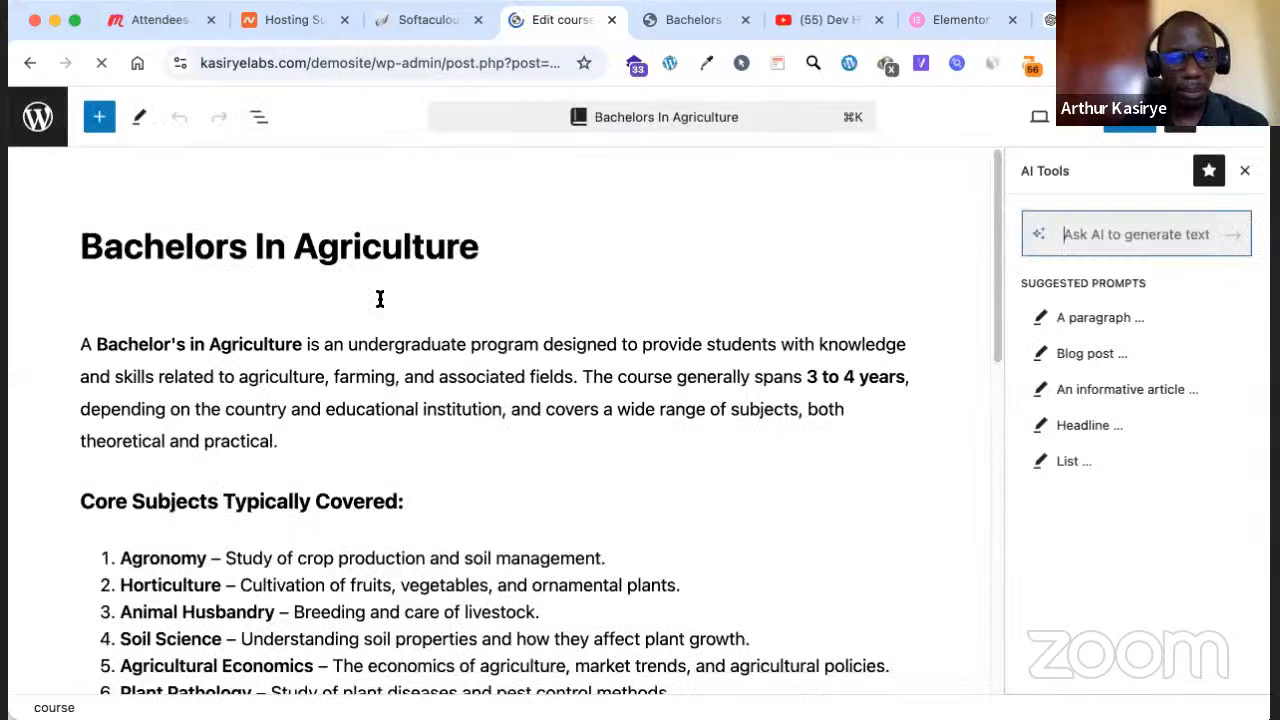
scroll(290, 375, down, 15)
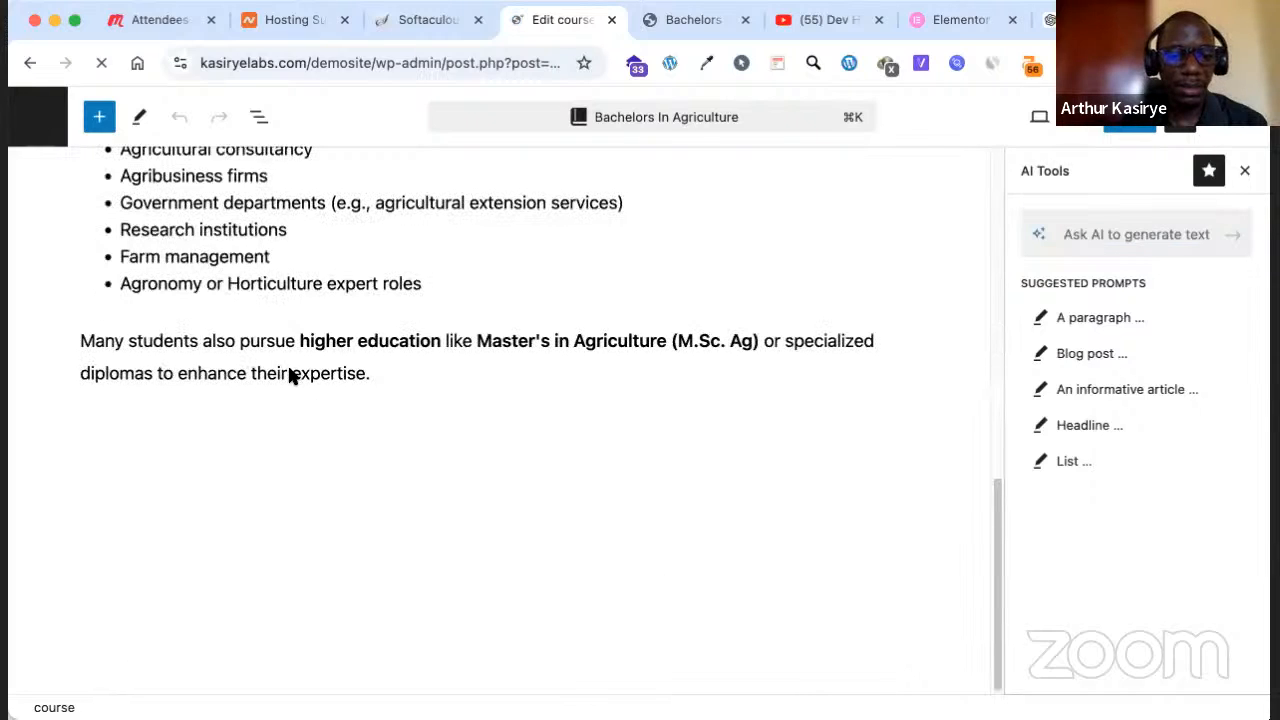
scroll(290, 373, up, 2)
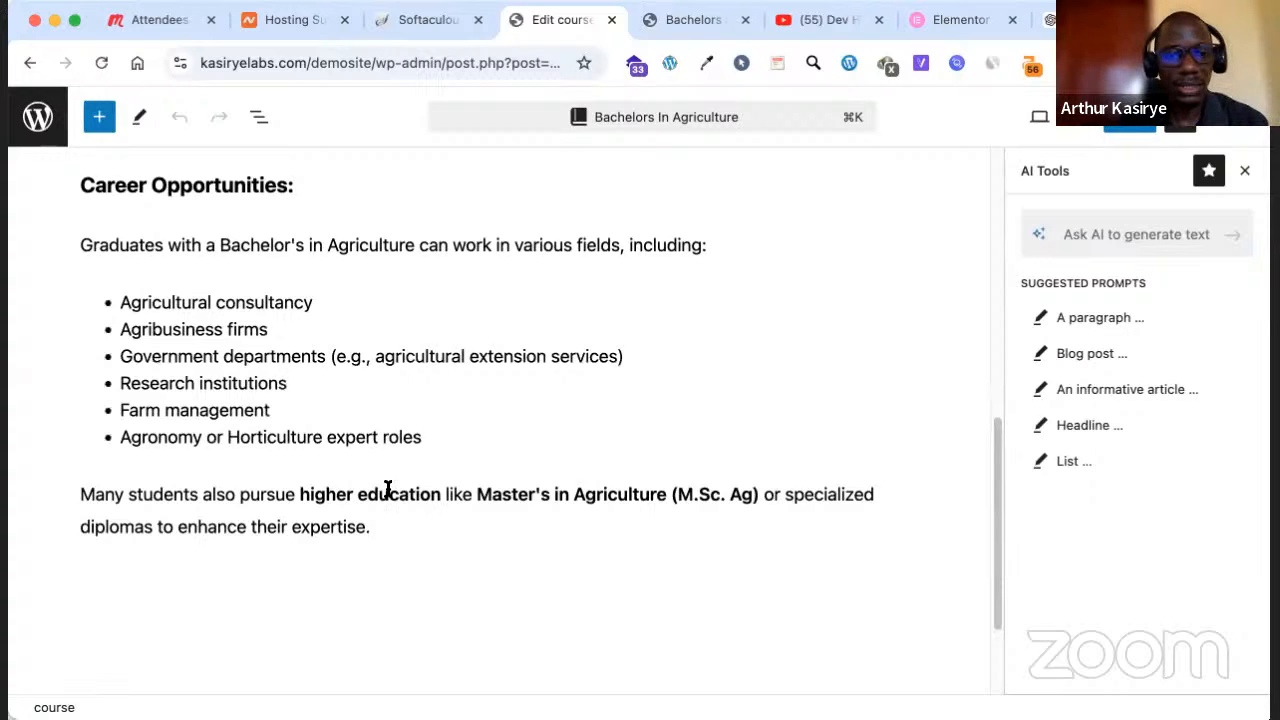
scroll(389, 491, up, 9)
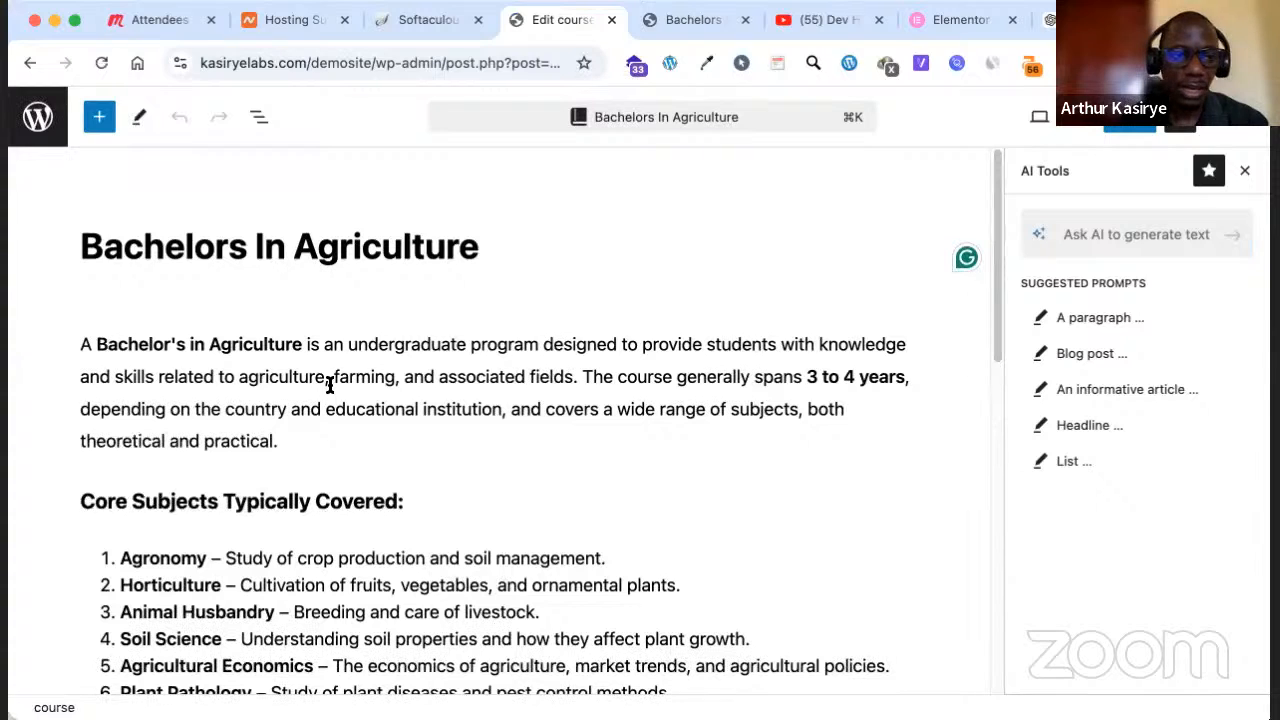
Leave the course editor, go to the ACF field groups and start adding a new field group
click(43, 142)
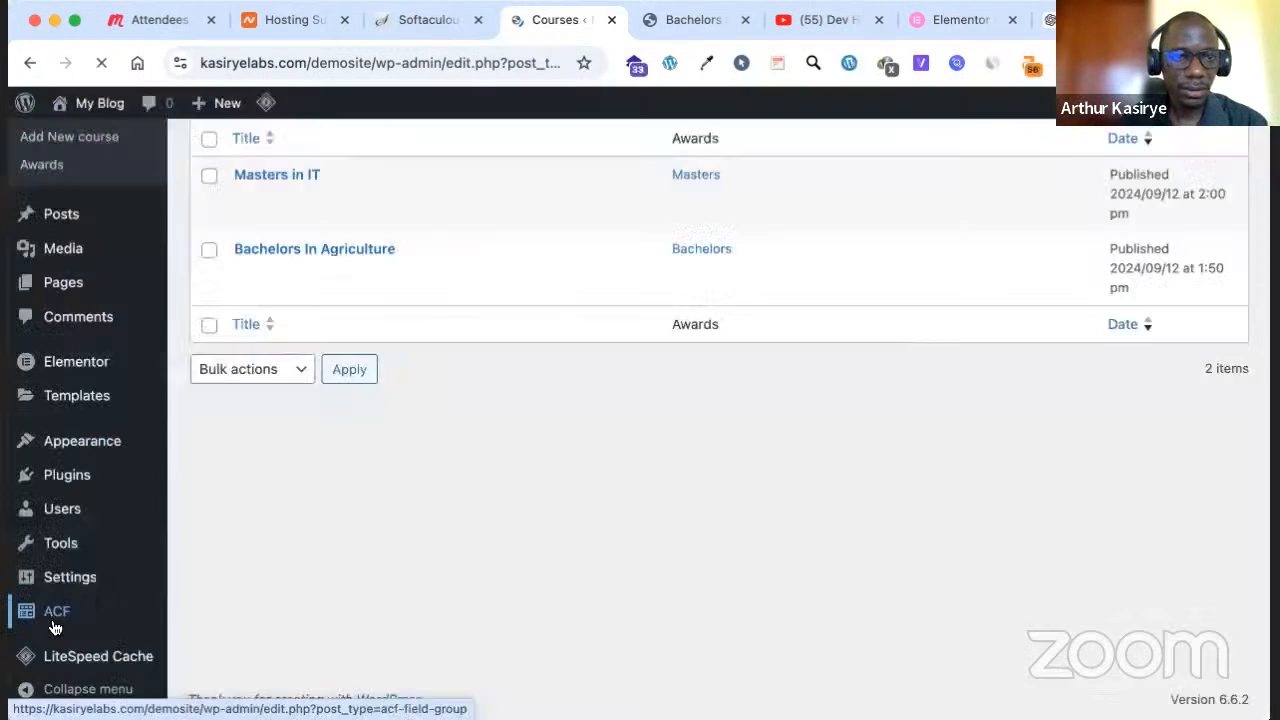
mouse_move(55, 627)
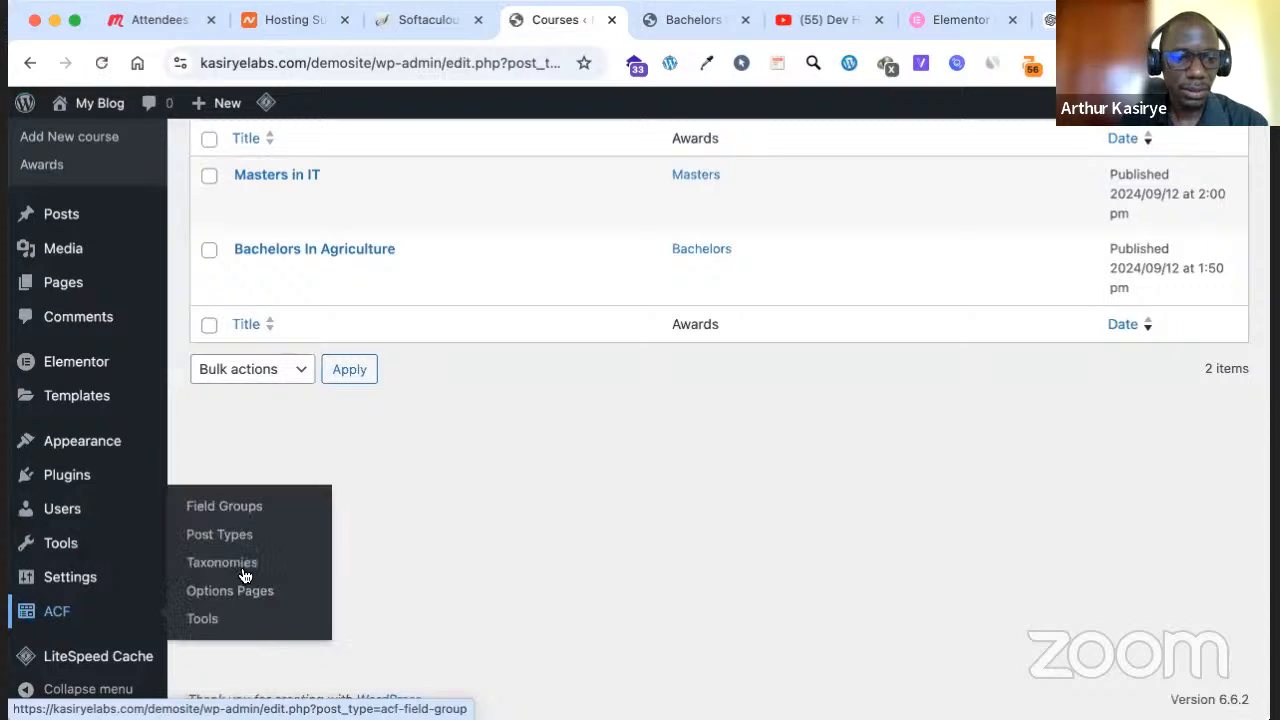
click(244, 513)
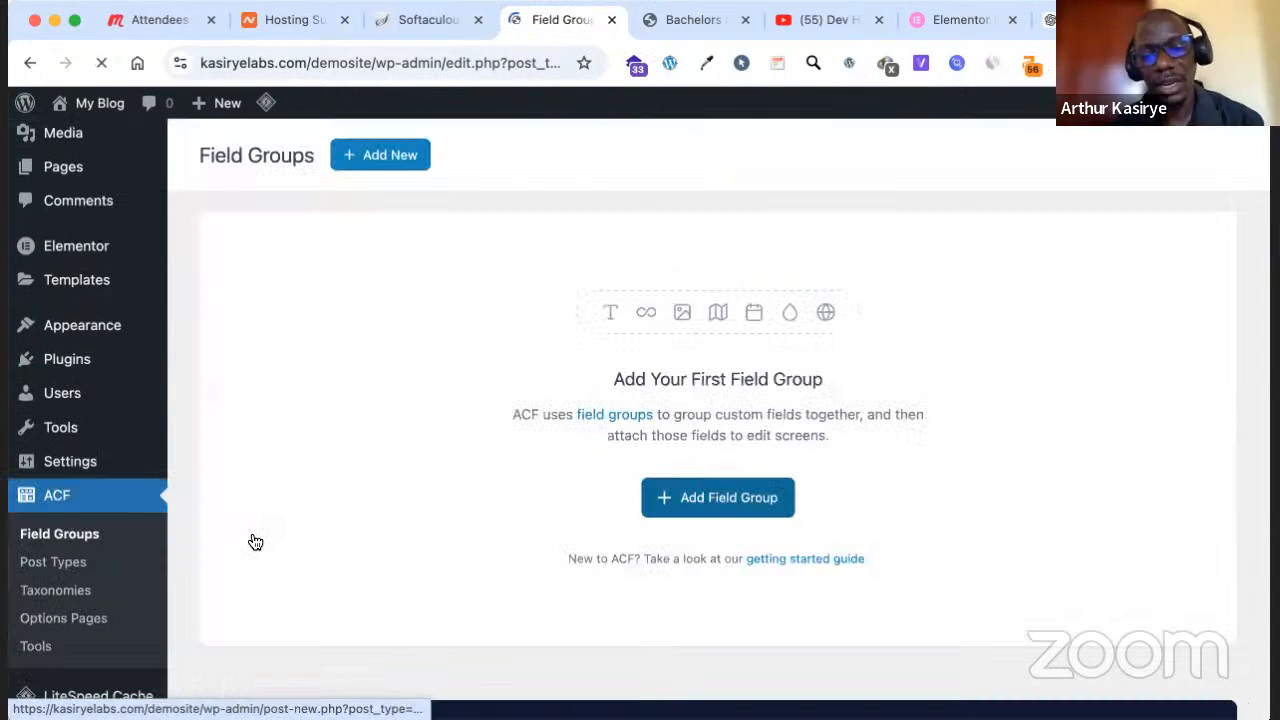
click(741, 497)
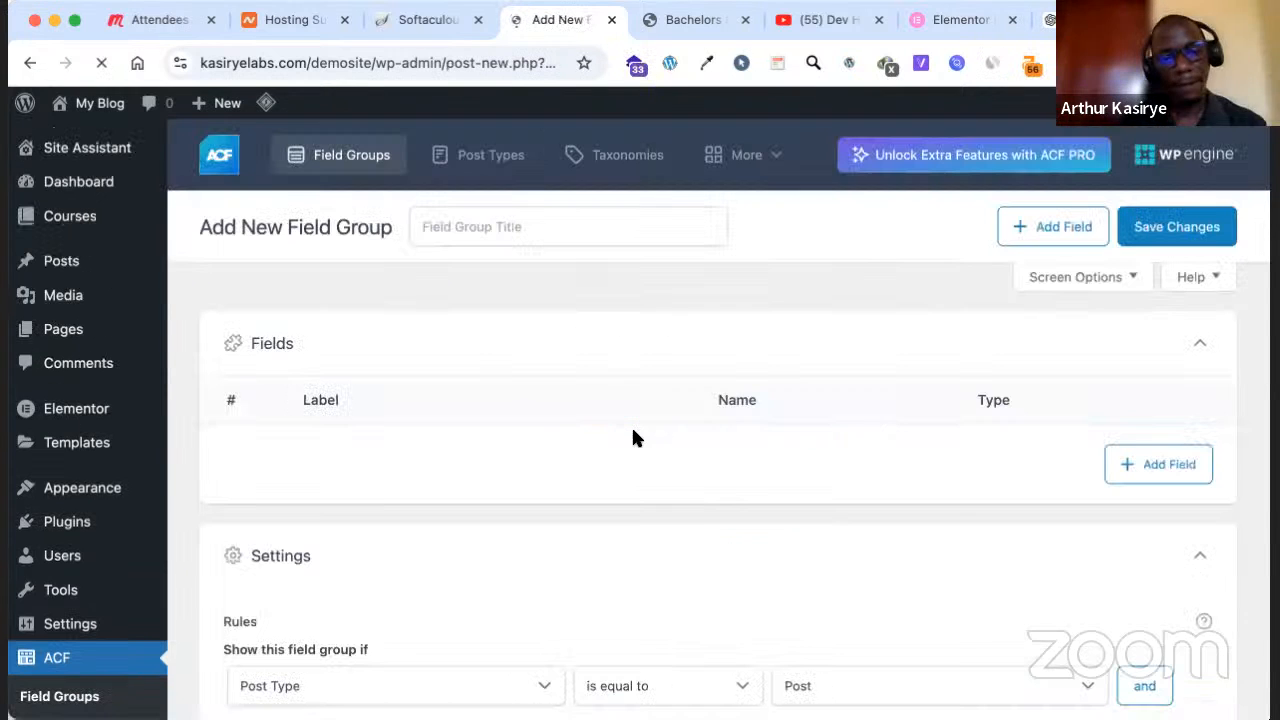
scroll(699, 369, down, 3)
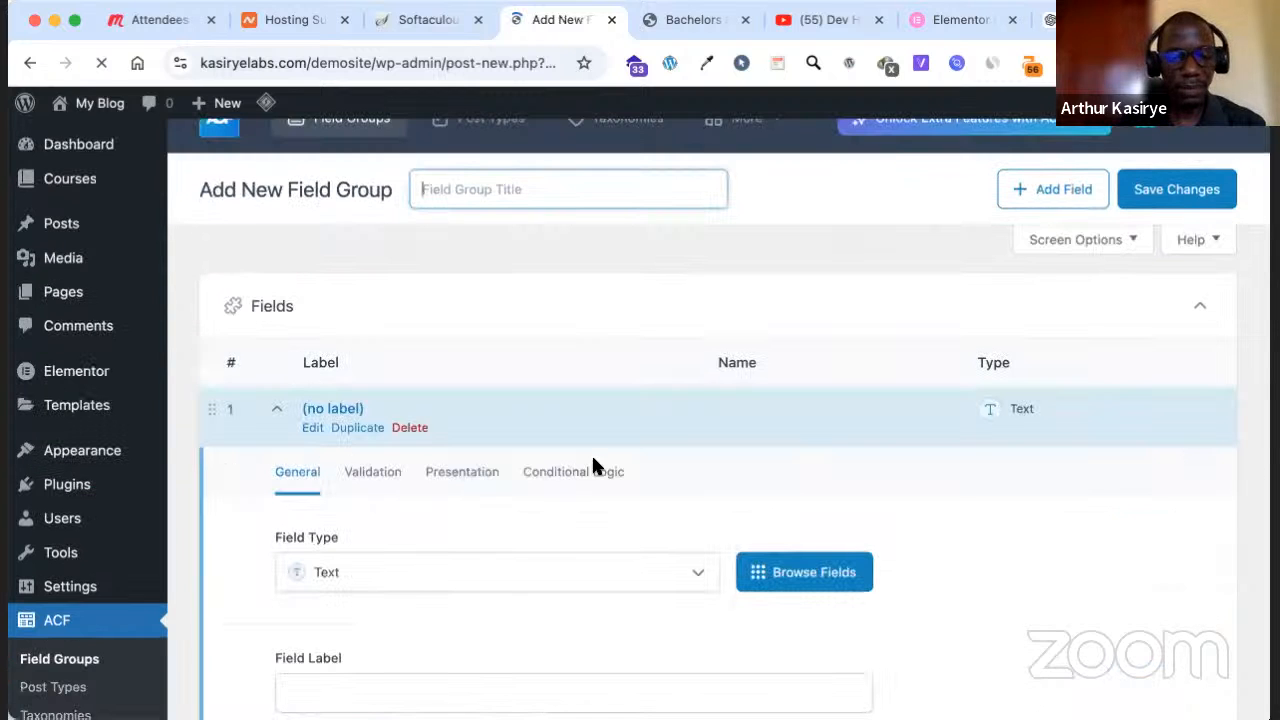
scroll(593, 465, down, 3)
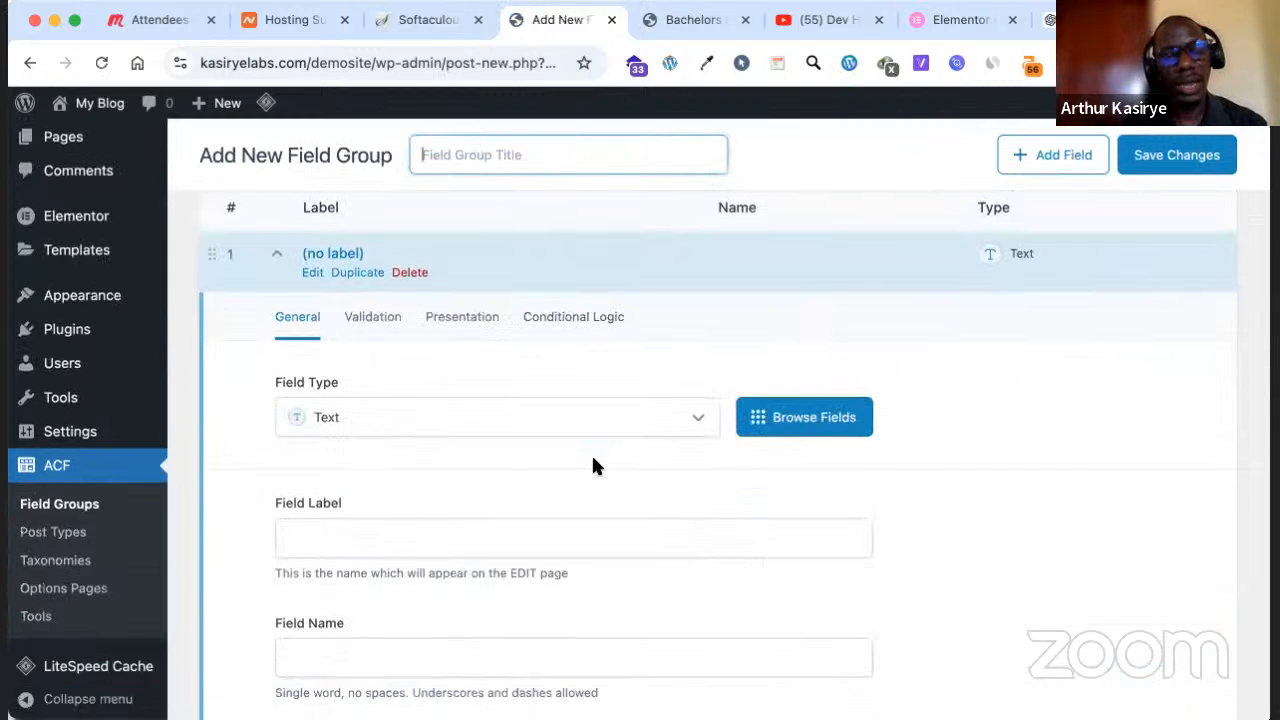
scroll(643, 502, down, 1)
scroll(643, 502, down, 1)
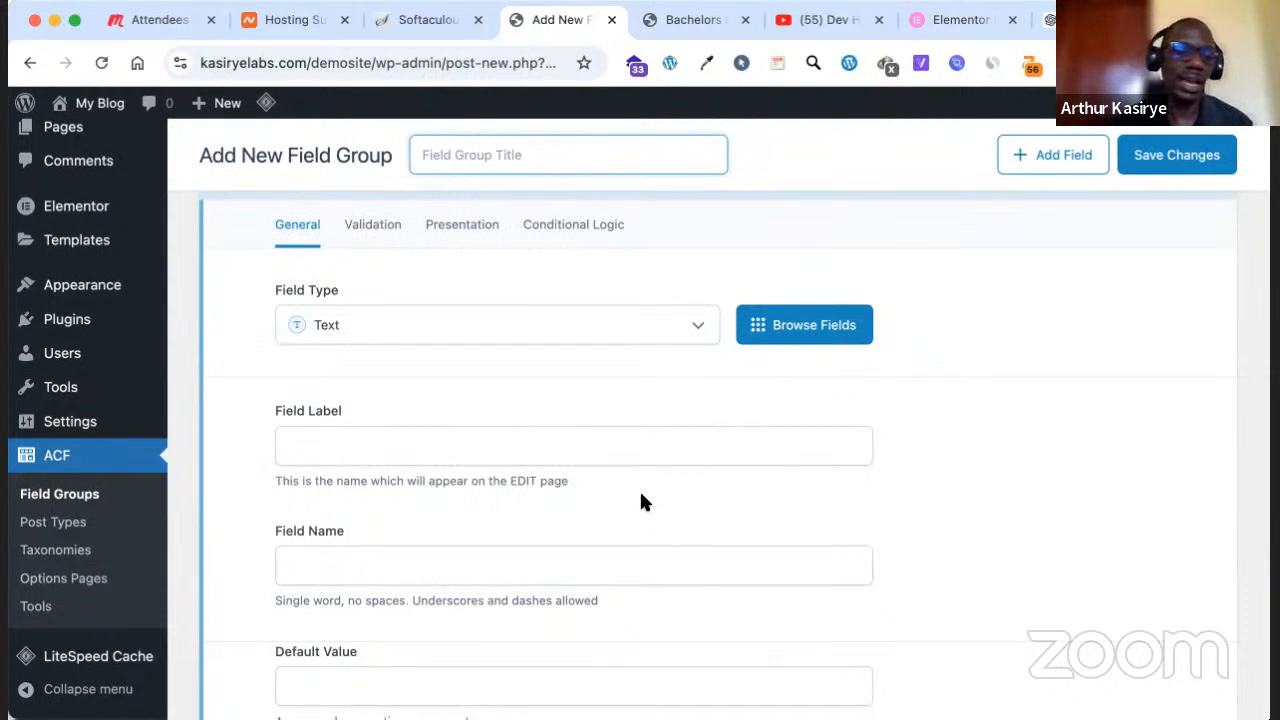
Title the new field group "Course details"
scroll(642, 502, down, 1)
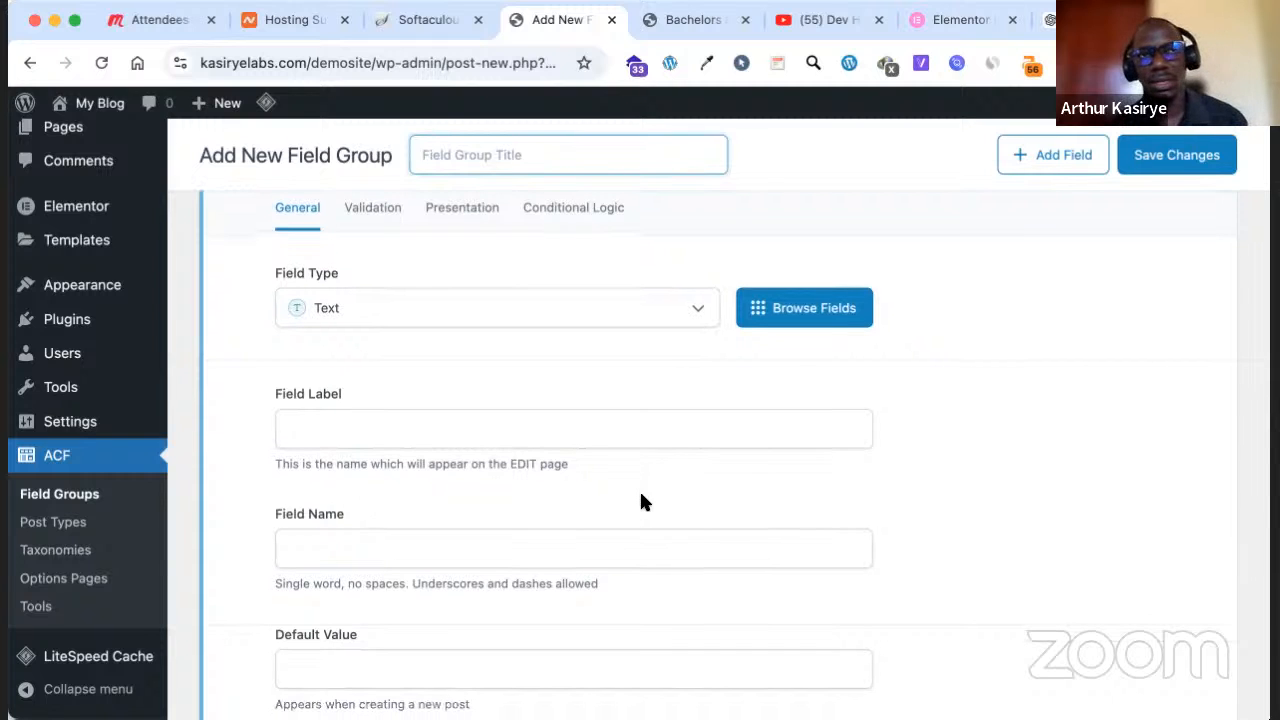
scroll(641, 501, up, 2)
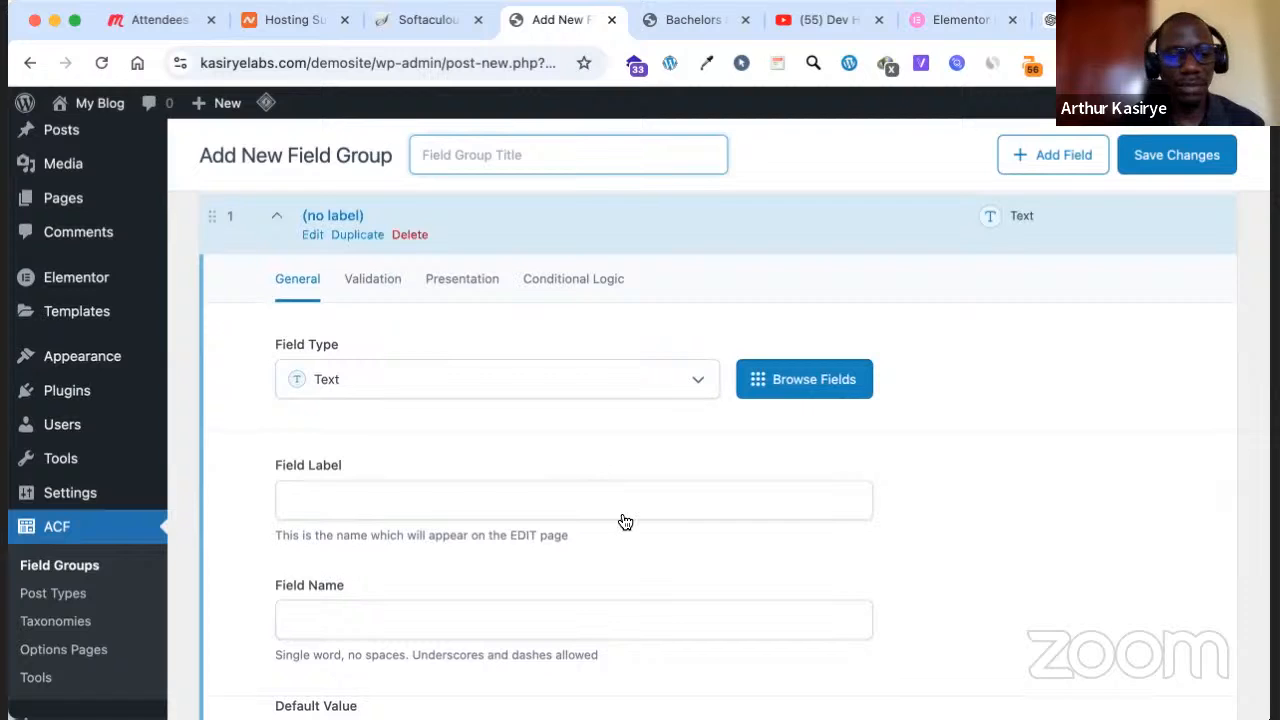
scroll(559, 420, up, 1)
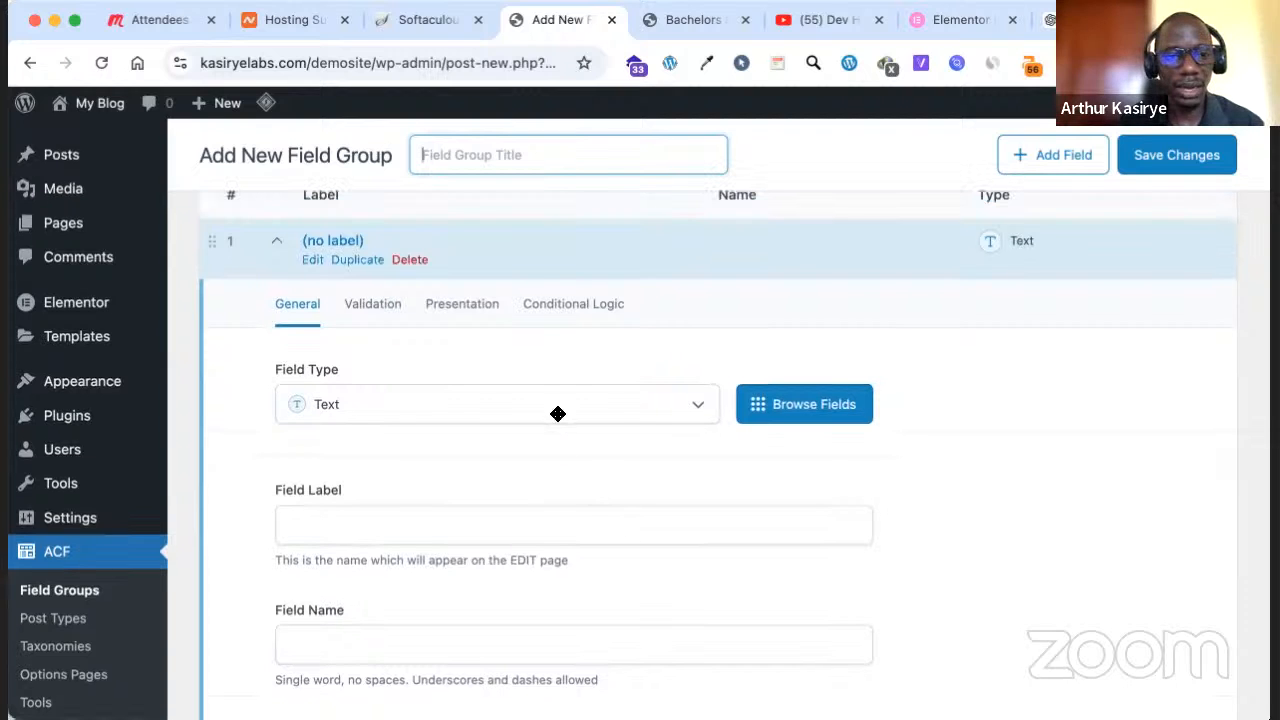
scroll(546, 287, up, 3)
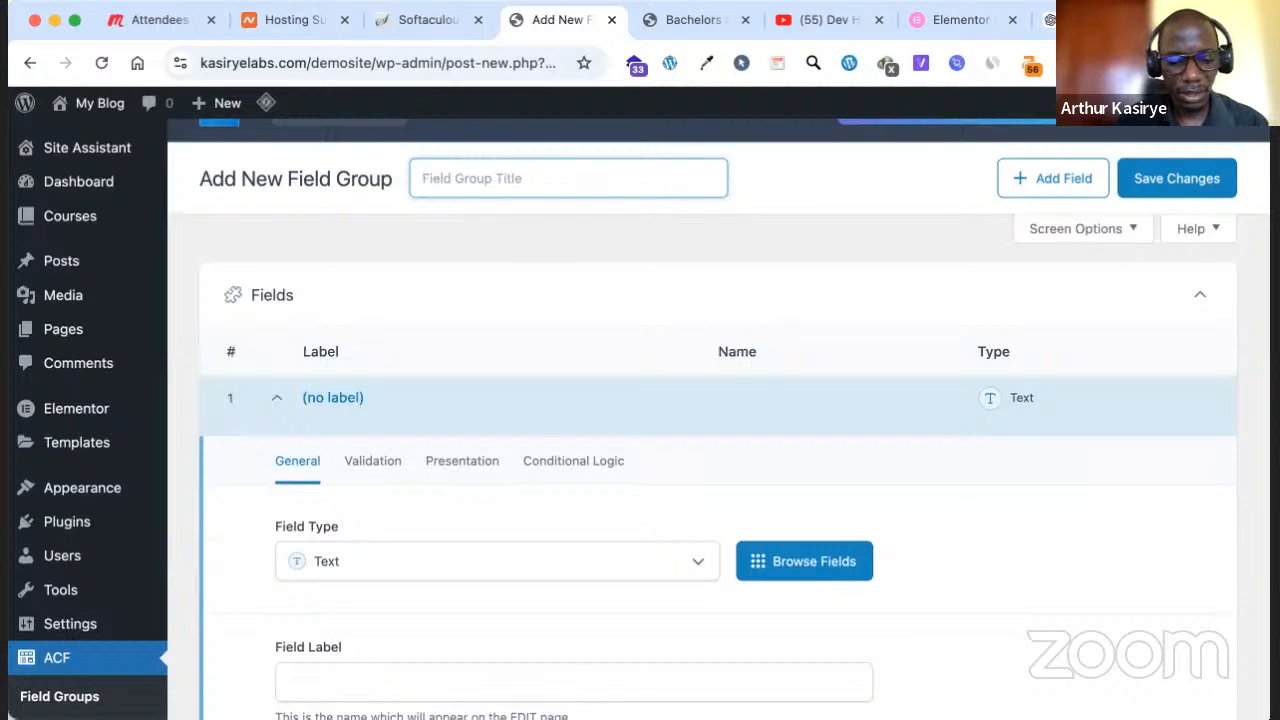
text(Course de)
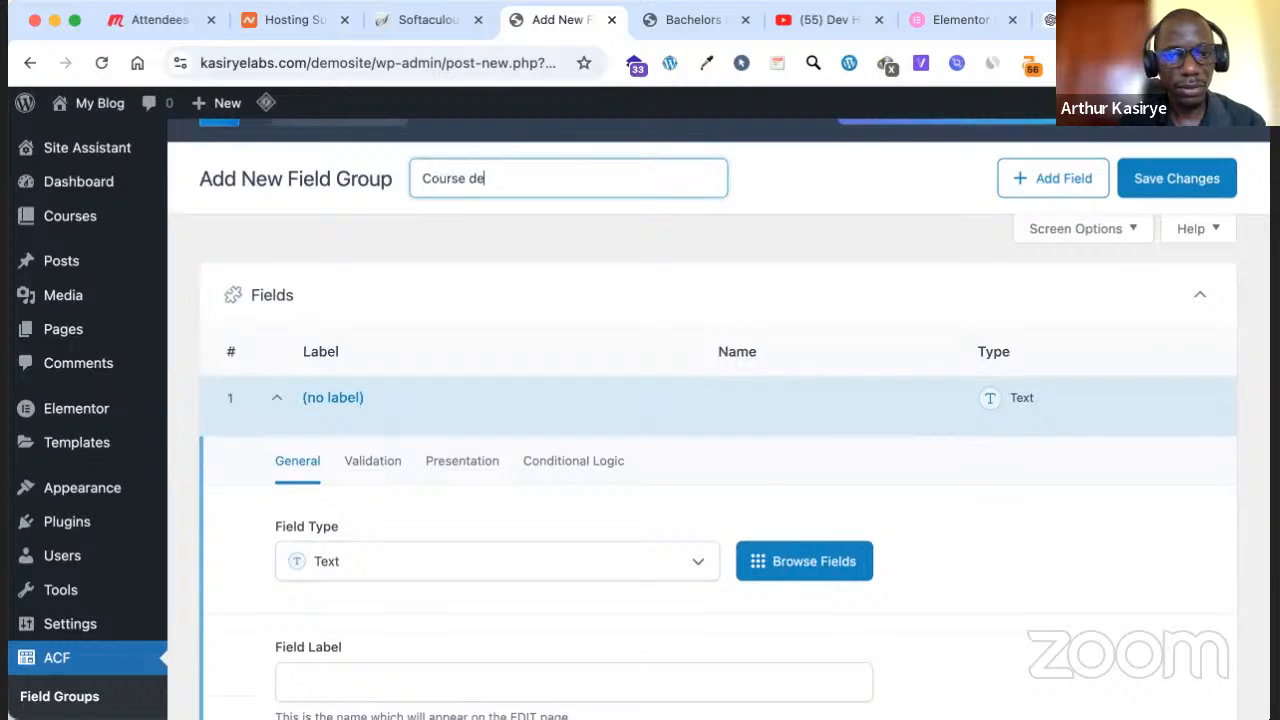
text(tails)
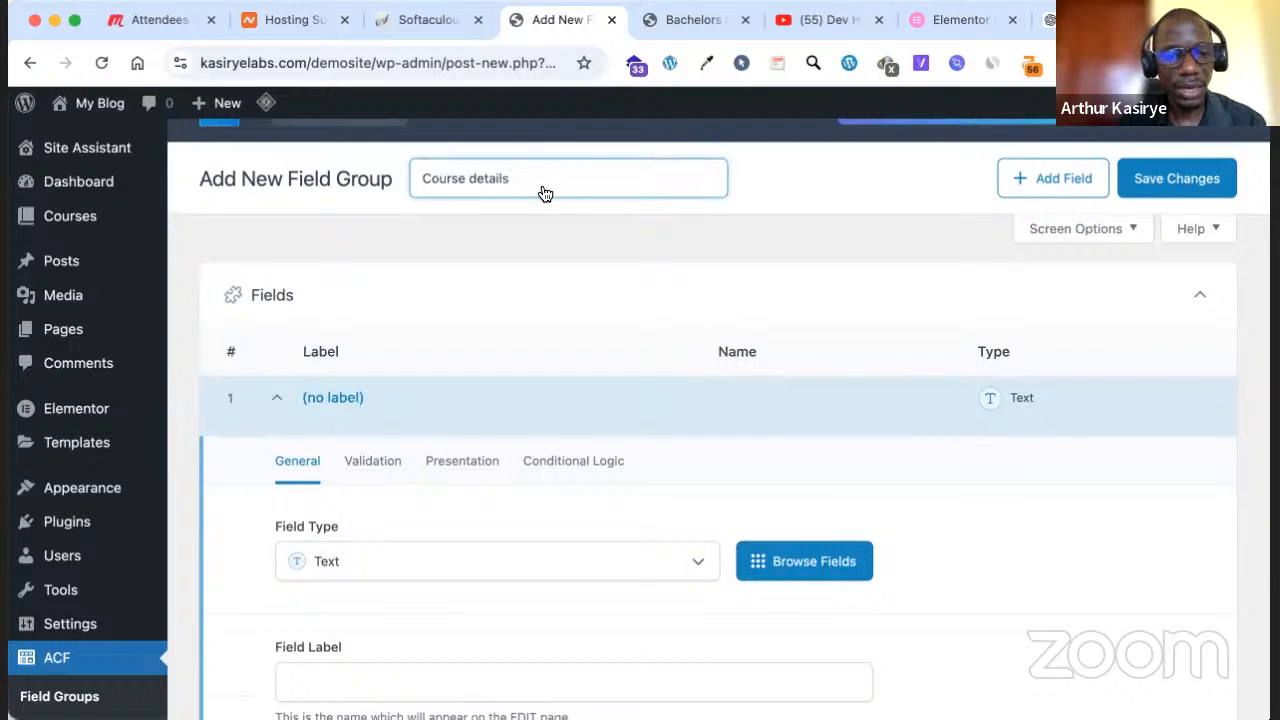
Look through the field types available for the first field, from the basic types to the layout types
scroll(545, 193, down, 2)
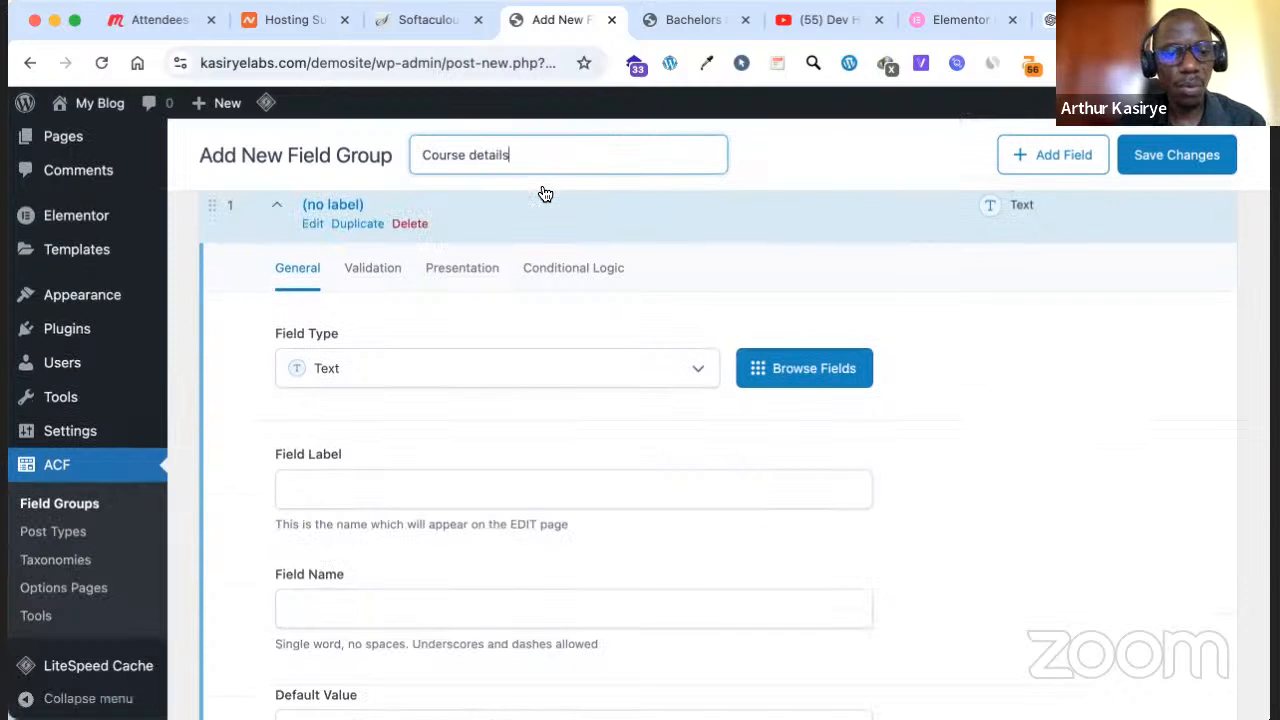
click(635, 372)
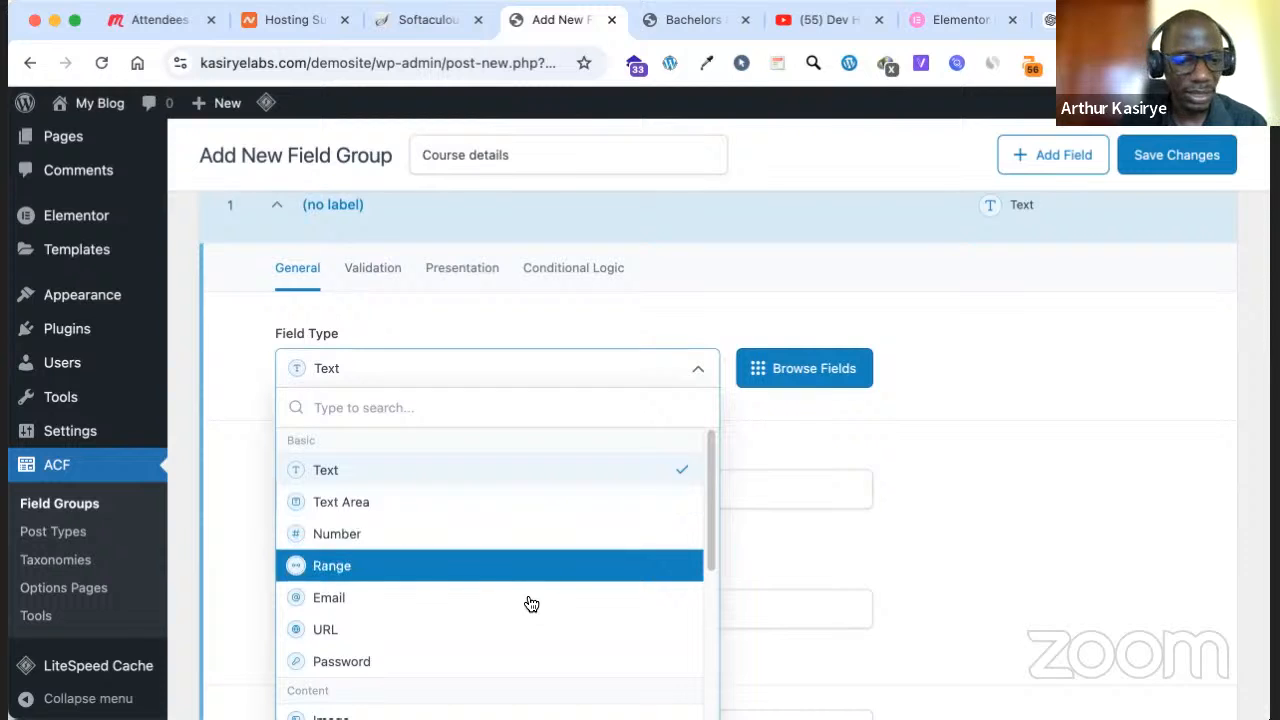
scroll(531, 624, down, 1)
scroll(530, 620, down, 3)
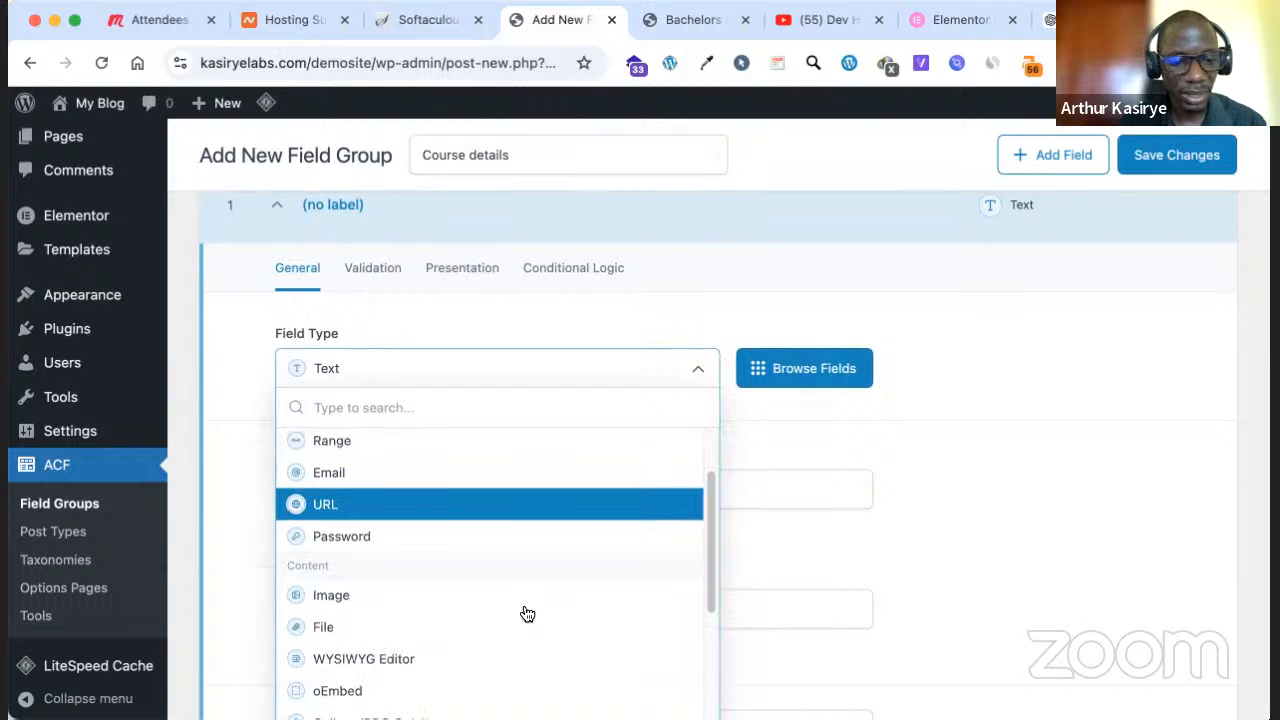
scroll(527, 613, down, 2)
scroll(524, 606, down, 3)
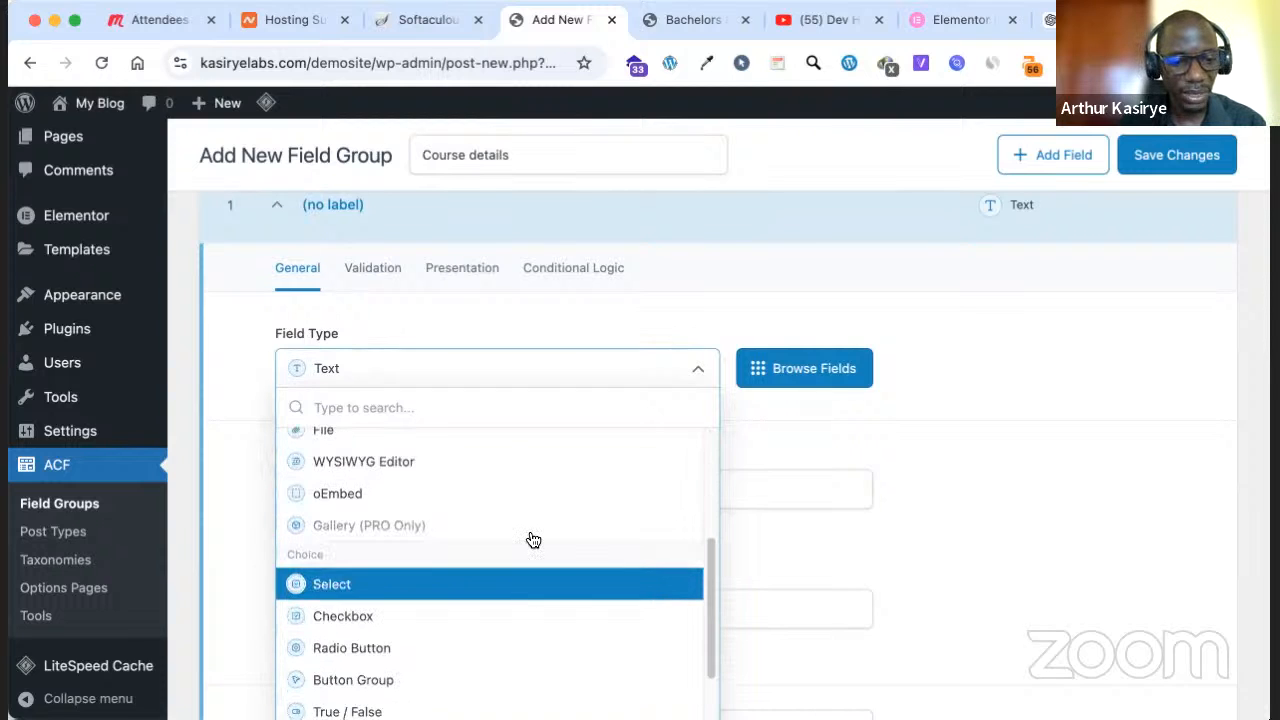
scroll(533, 540, down, 1)
scroll(540, 570, down, 1)
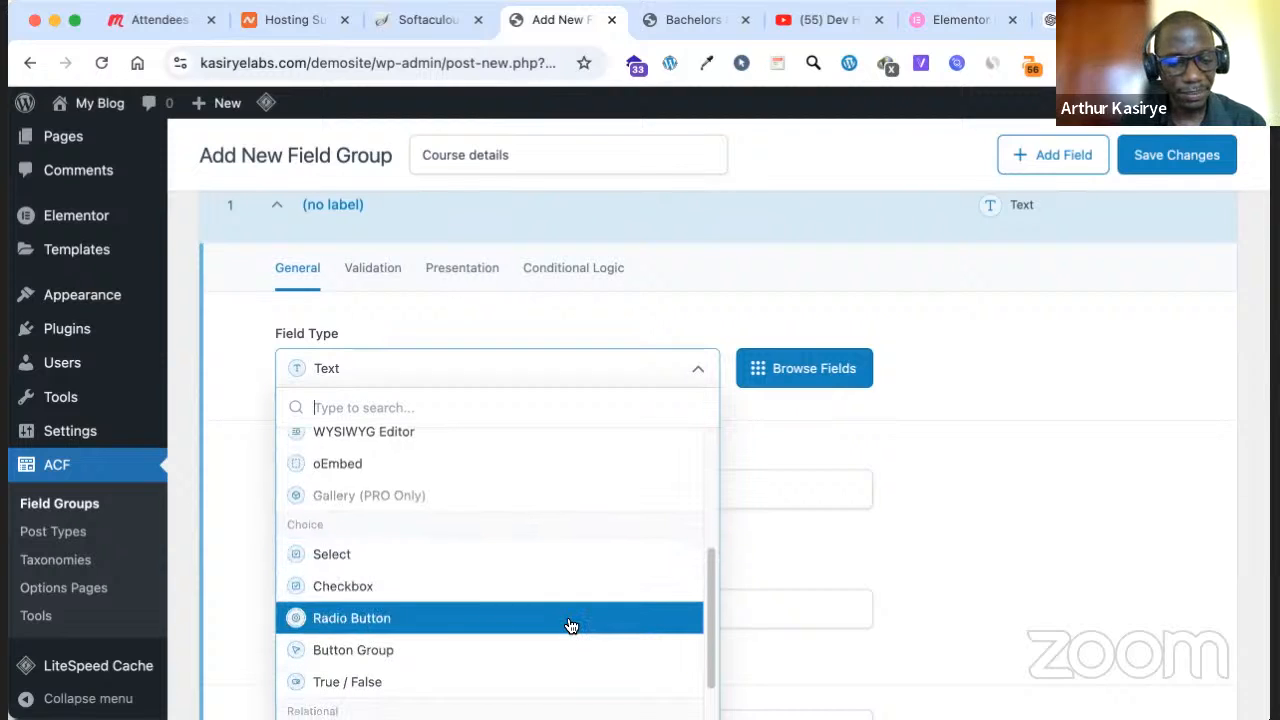
scroll(570, 626, down, 3)
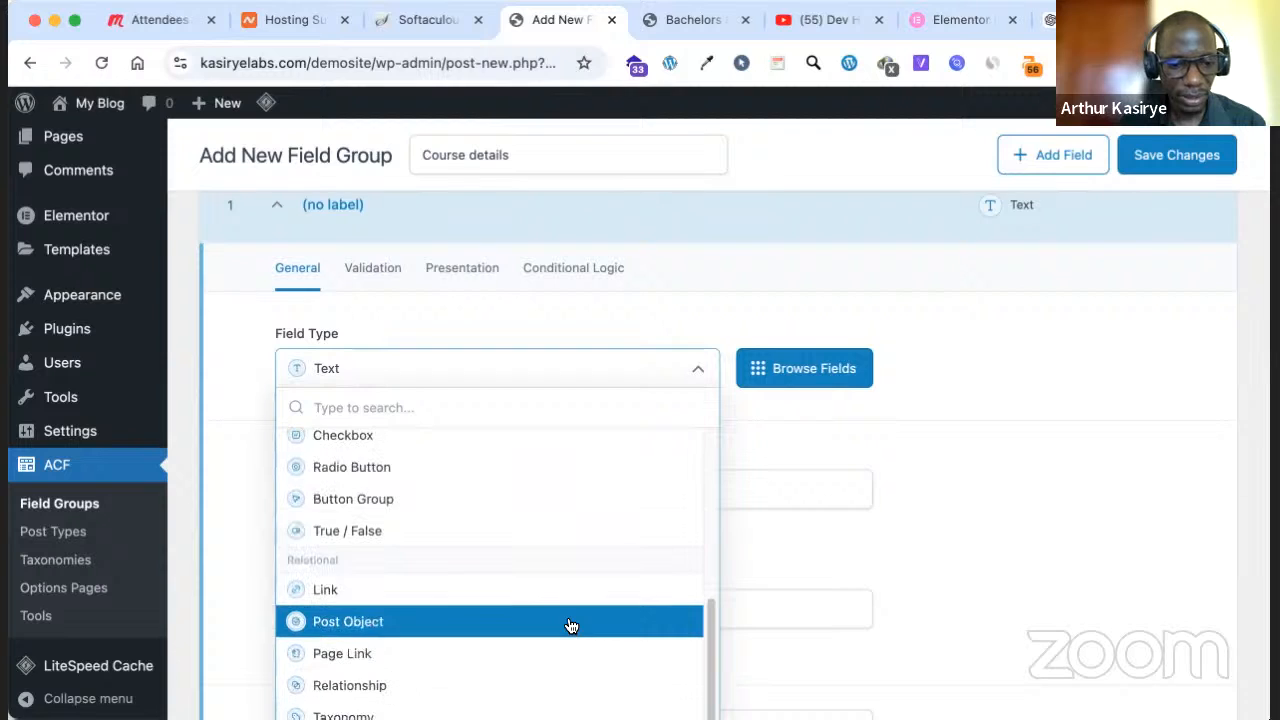
scroll(571, 626, down, 5)
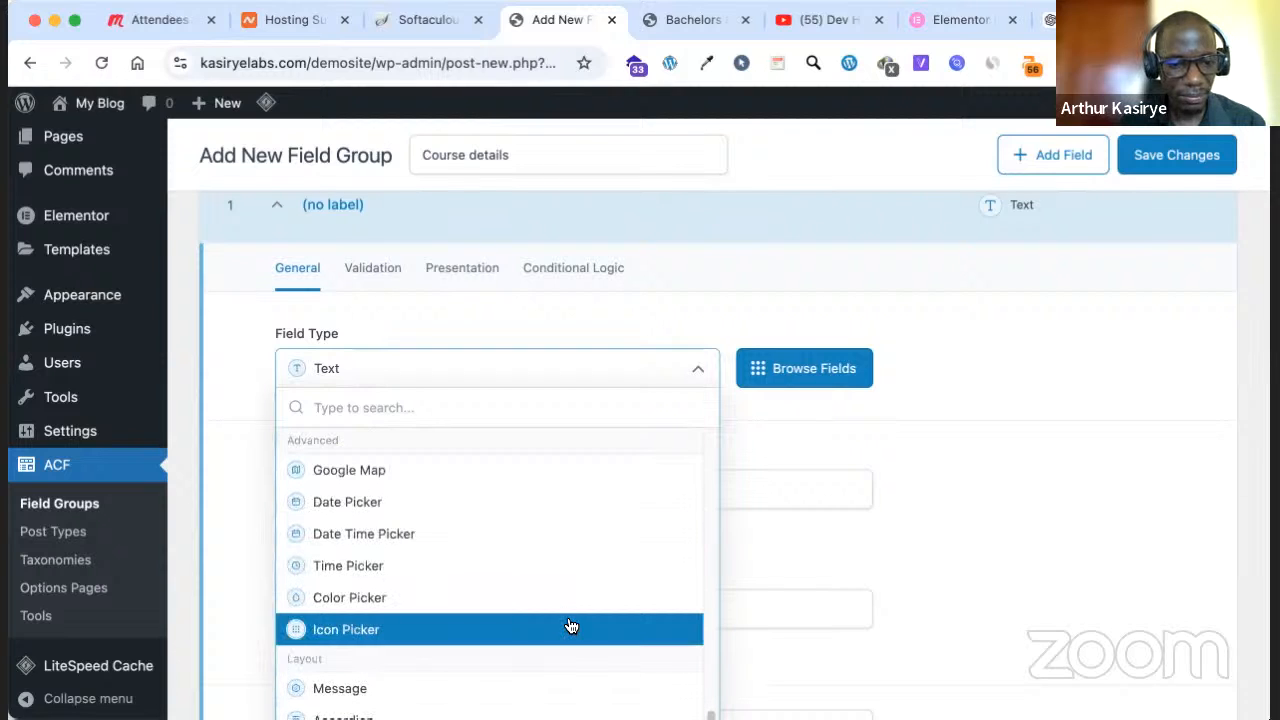
scroll(570, 626, down, 1)
scroll(571, 626, up, 10)
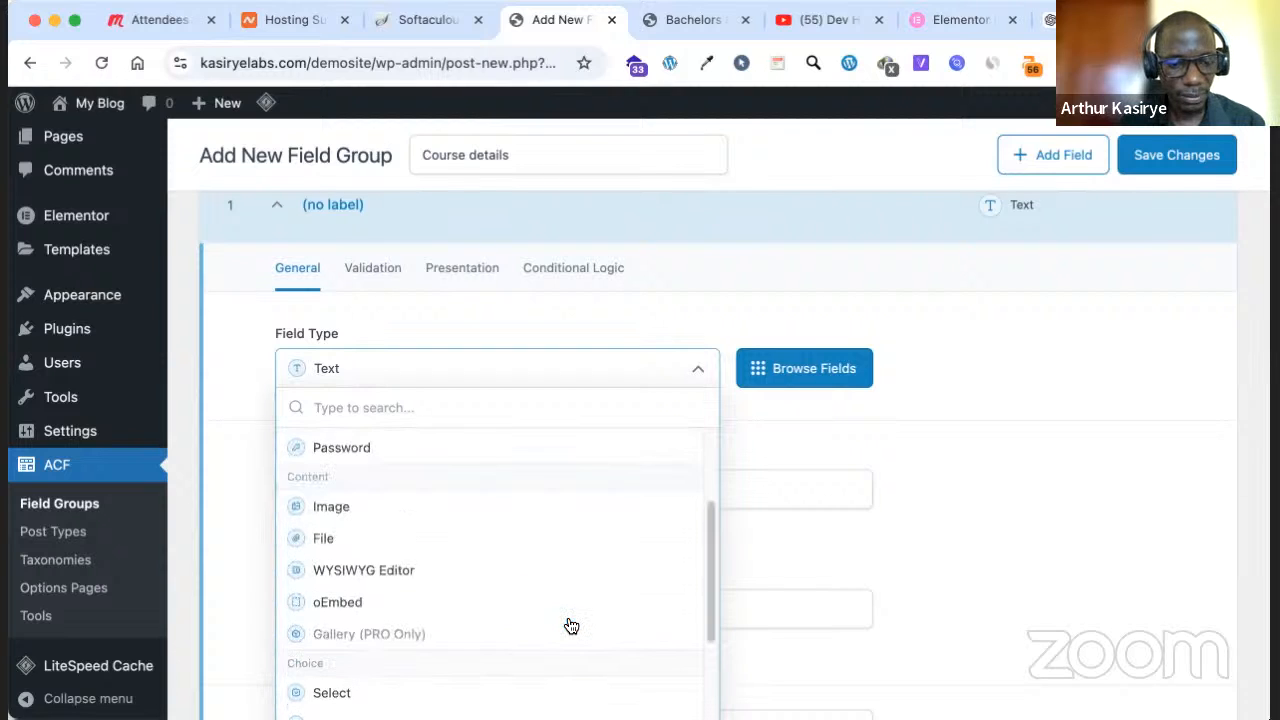
scroll(567, 624, up, 3)
scroll(567, 624, up, 2)
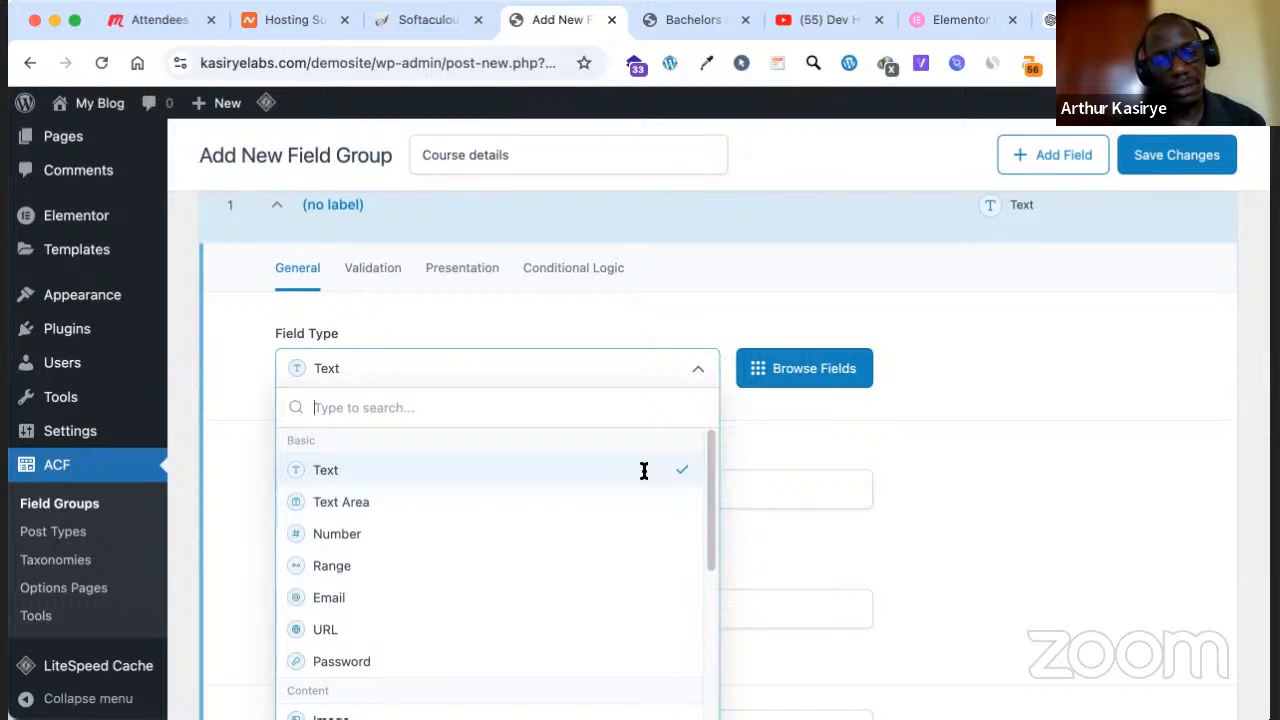
click(727, 484)
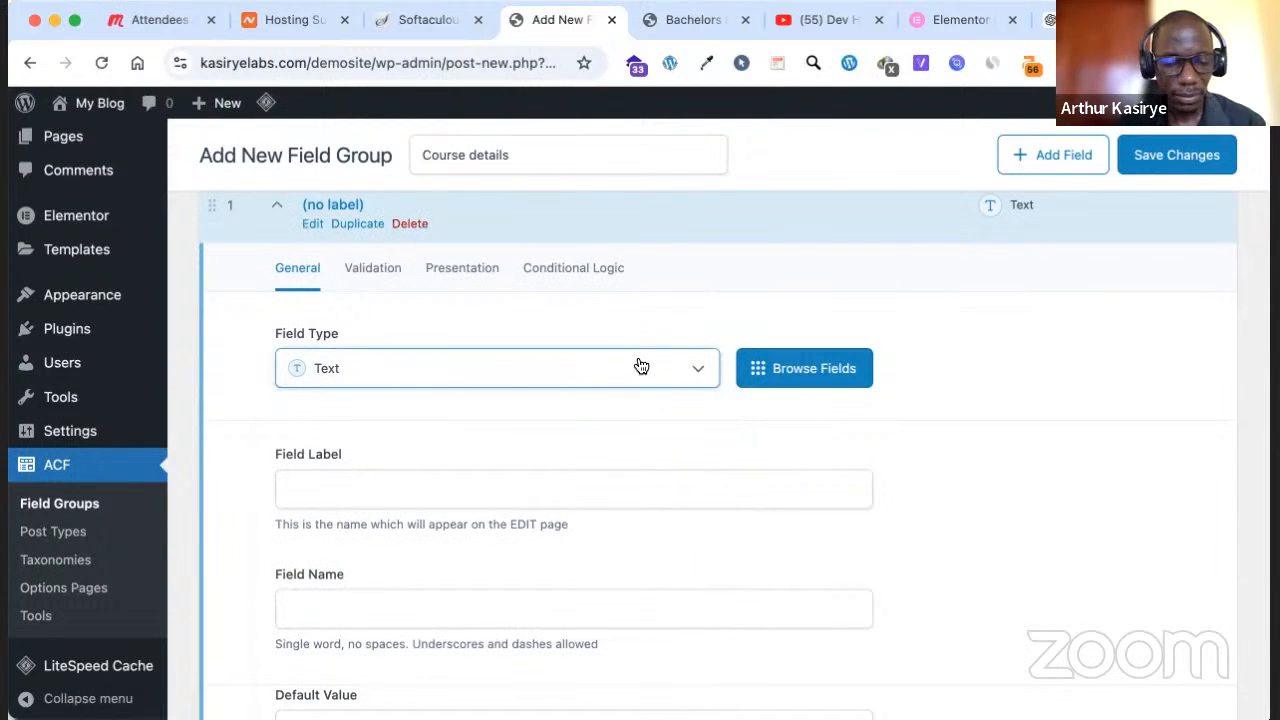
Set the first field's type to Select
click(679, 386)
scroll(577, 543, down, 2)
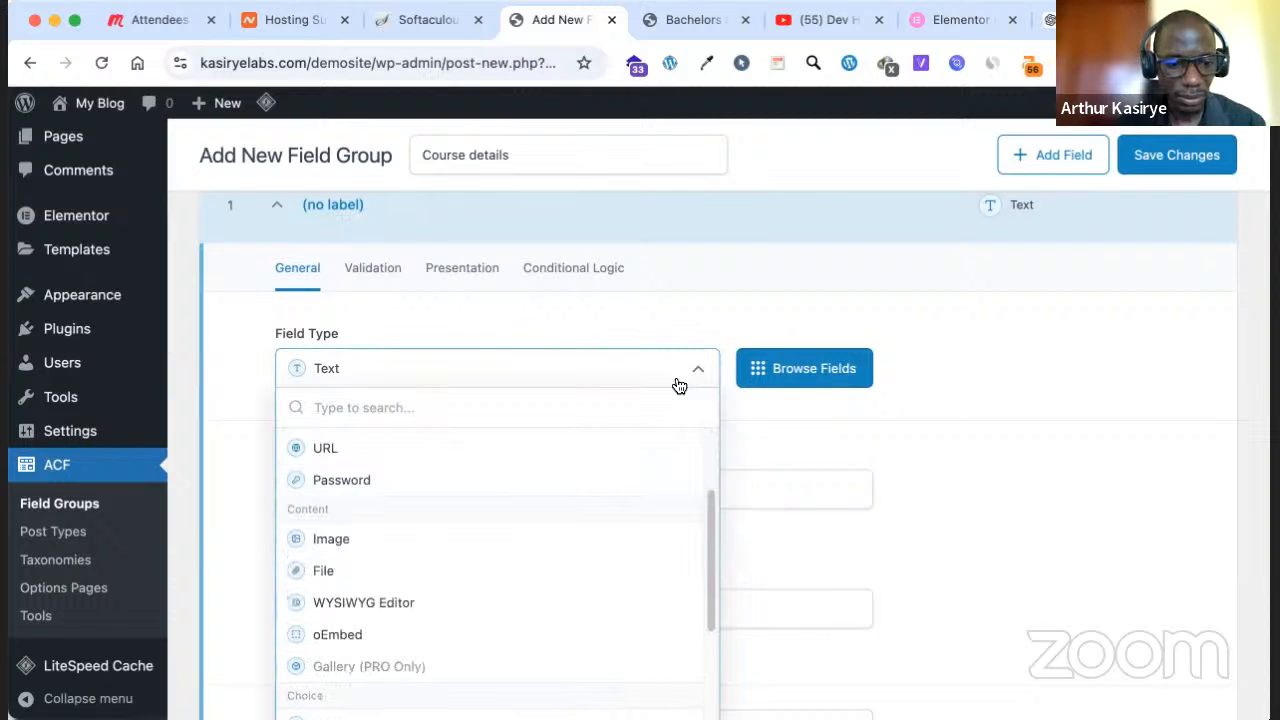
scroll(577, 543, up, 1)
scroll(569, 588, up, 1)
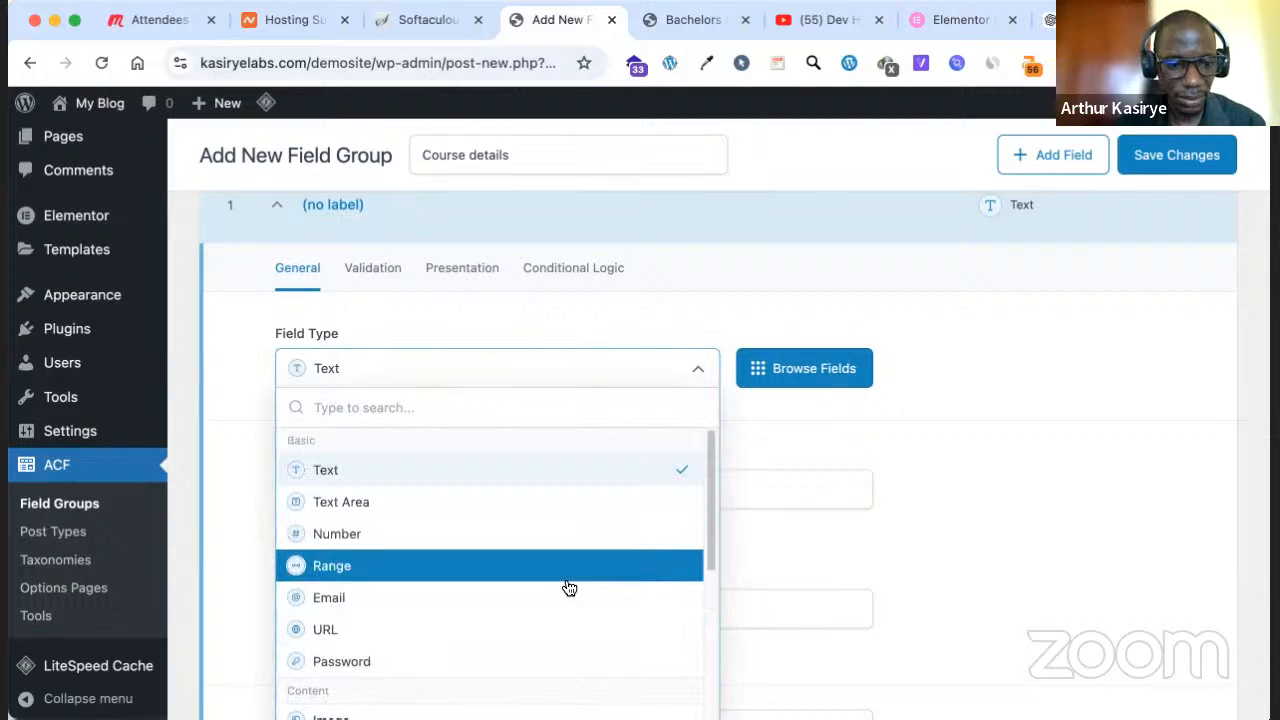
scroll(566, 590, down, 3)
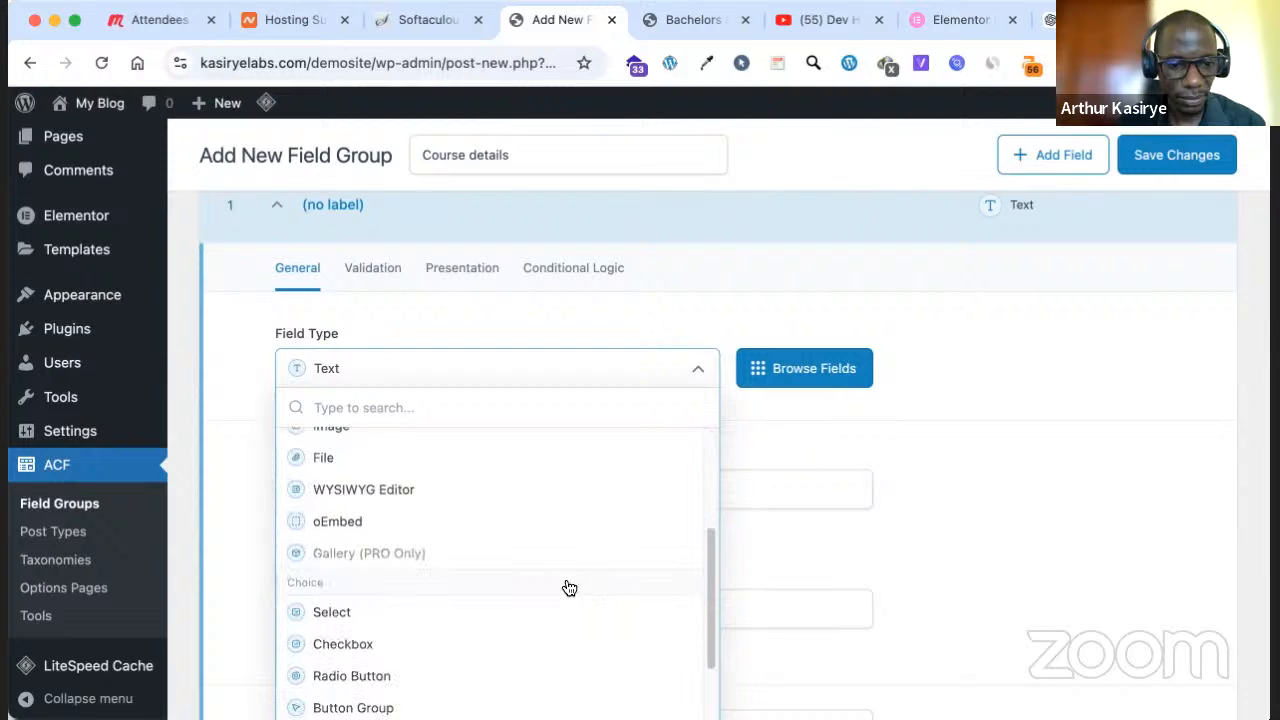
scroll(578, 600, down, 1)
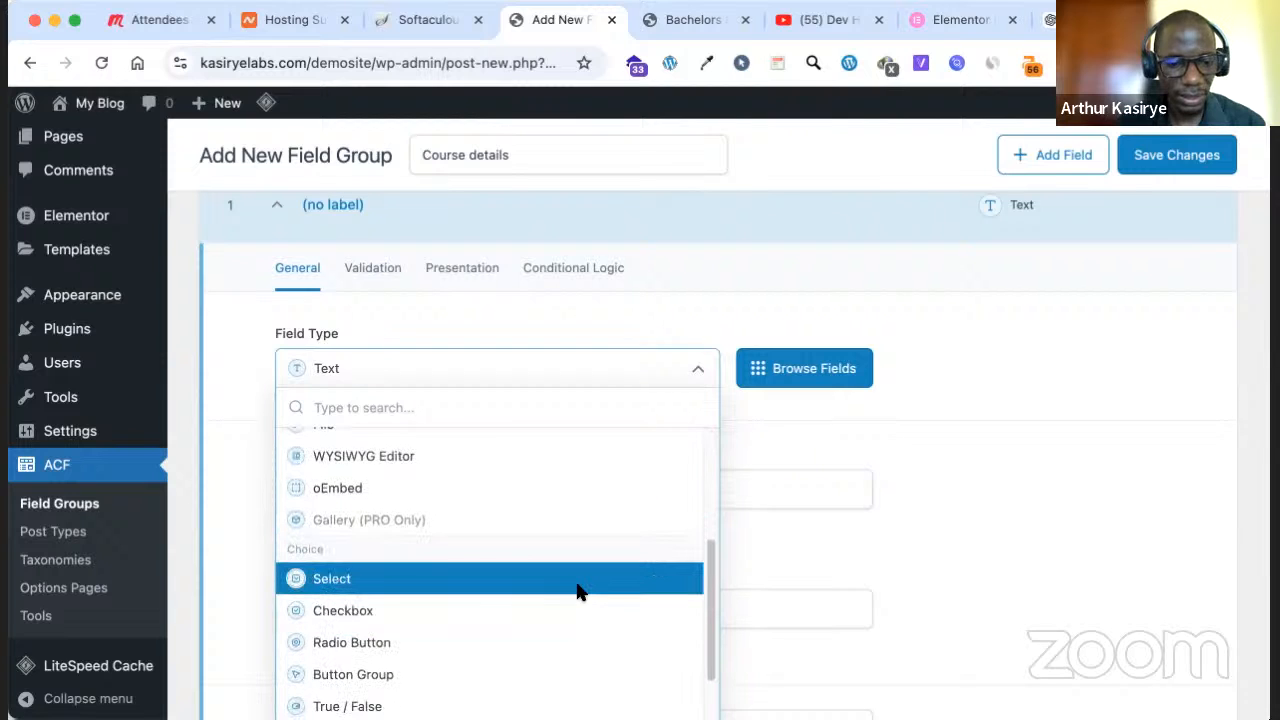
click(578, 591)
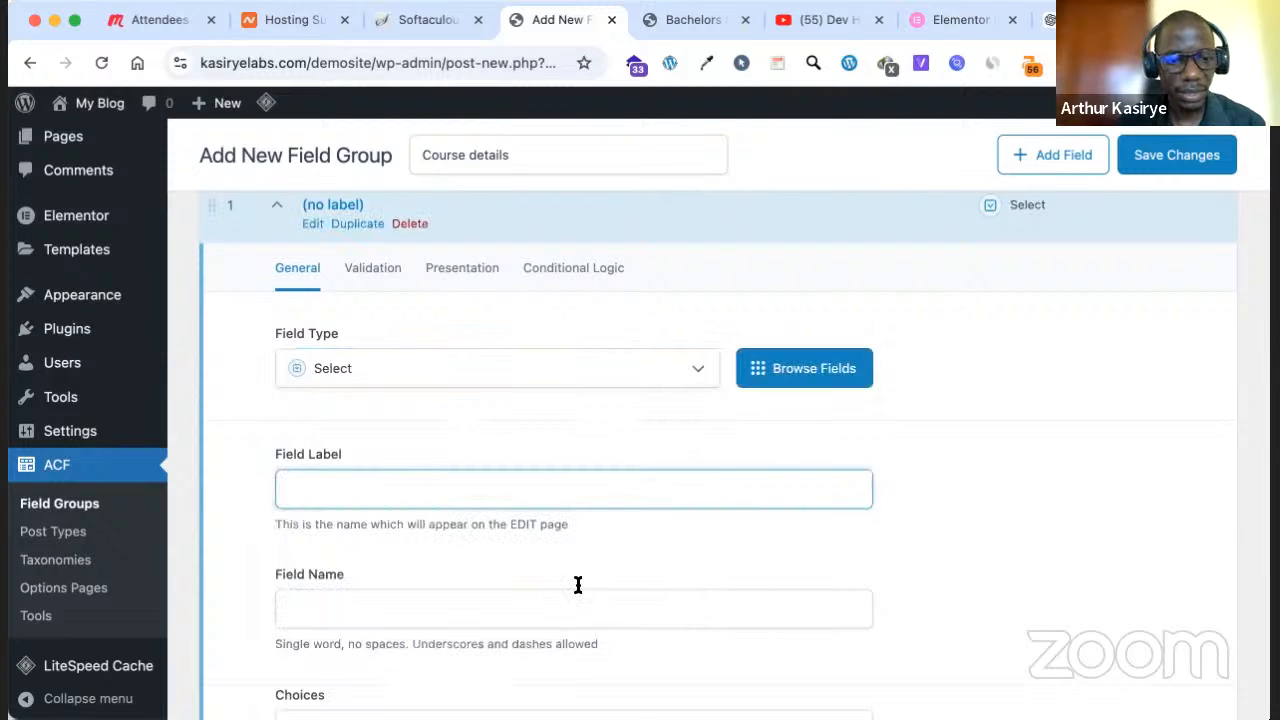
Label the select field "Years" and let its field name fill in as "years"
scroll(526, 491, down, 1)
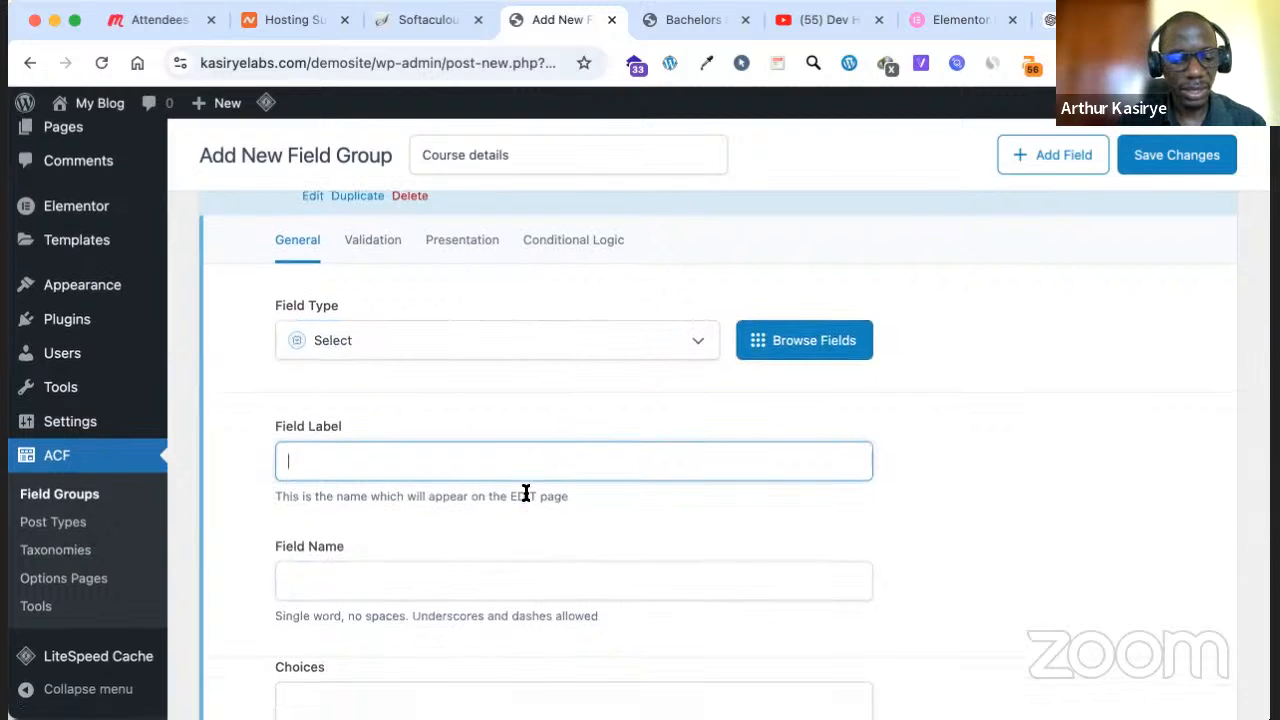
text(Year)
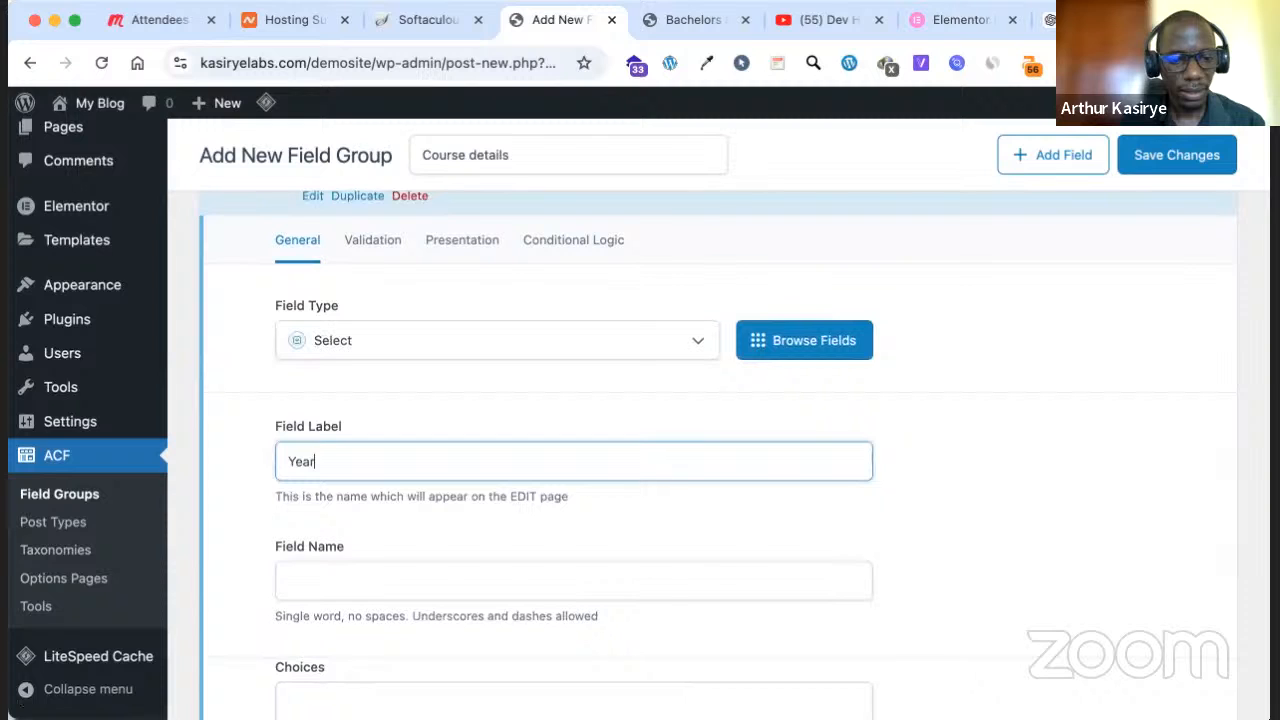
text(s)
key(Tab)
key(Tab)
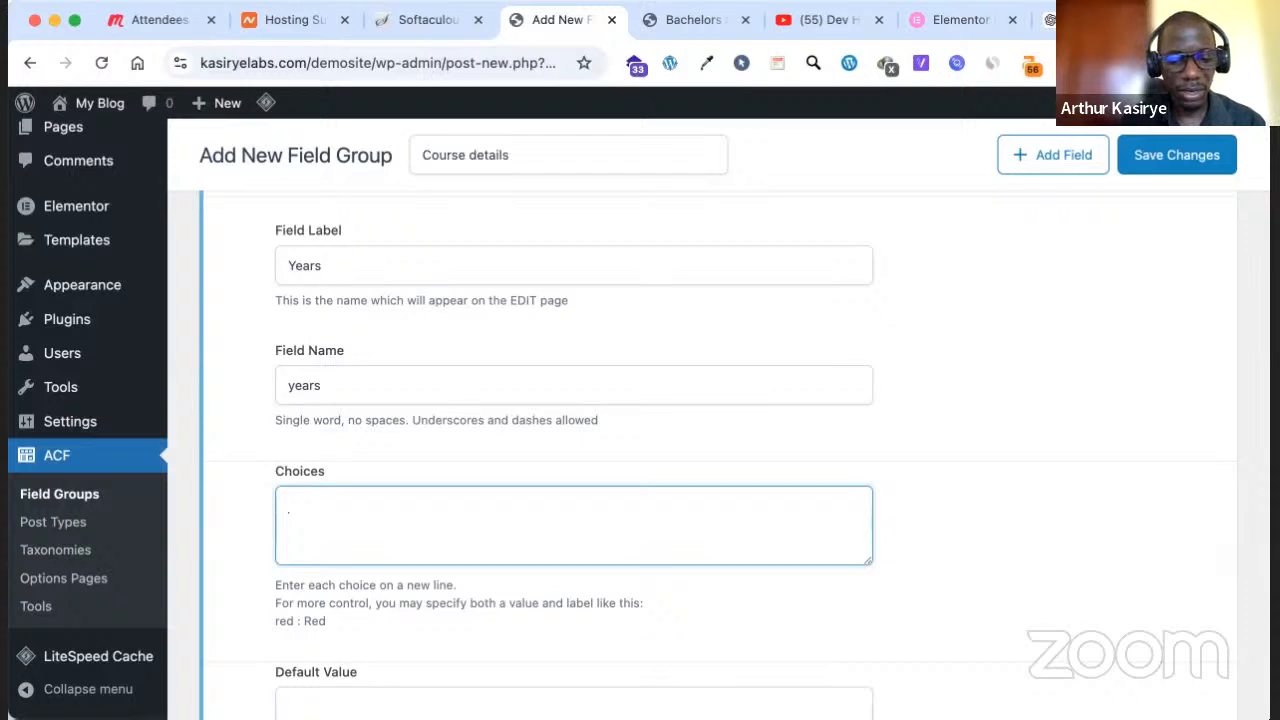
Enter the first two choices of the Years field as "1 year : 1 Year" and "2 Years : 2 Years", each on its own line
text(1 year)
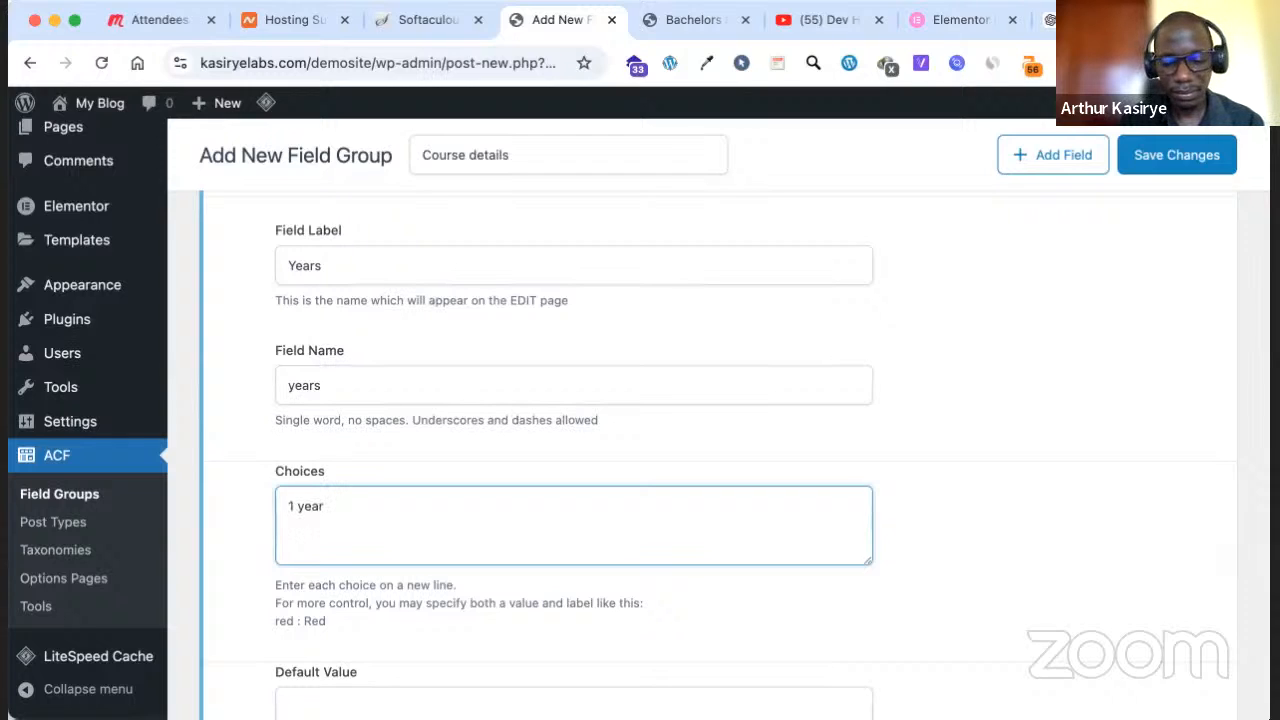
text( : 1)
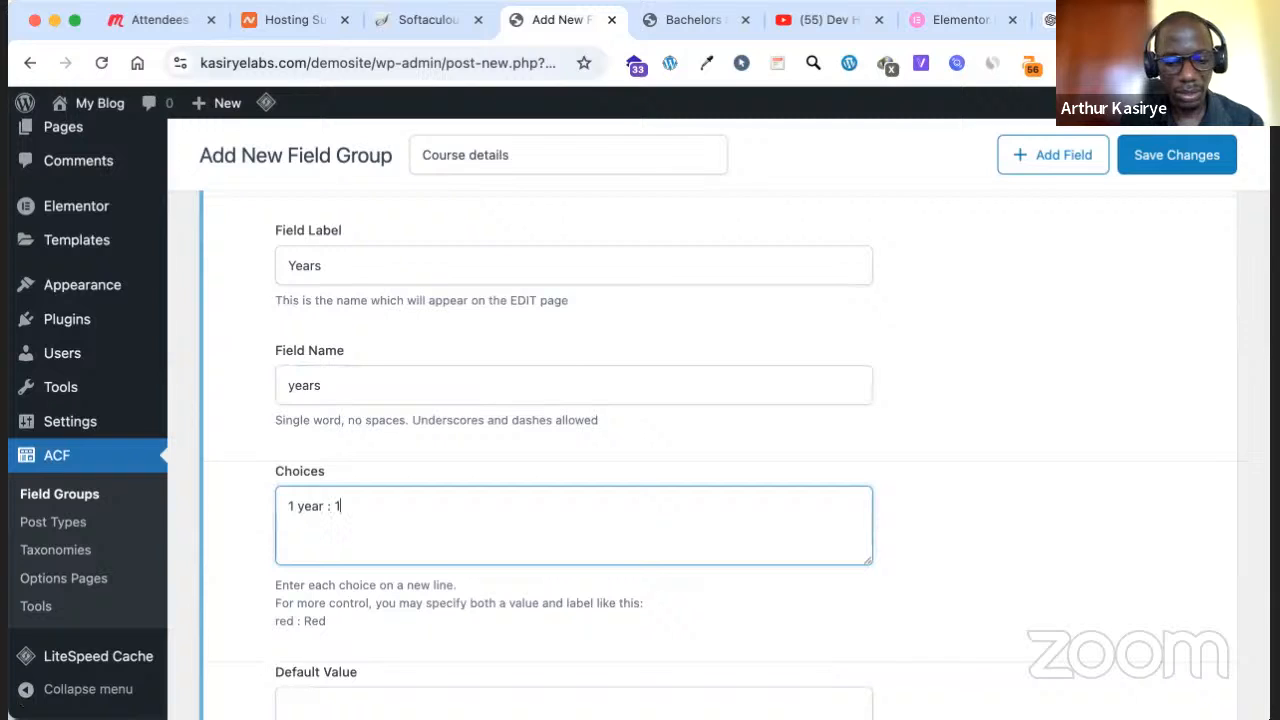
text( Years)
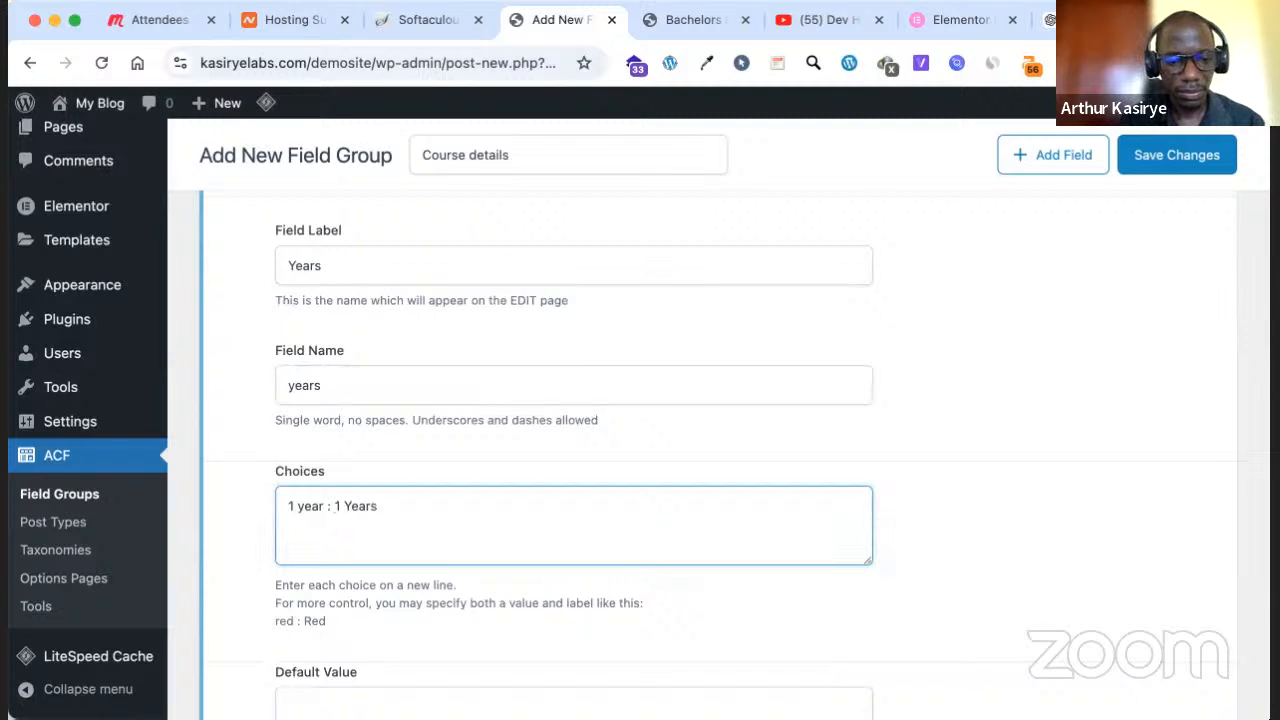
key(BackSpace)
key(Return)
text(2)
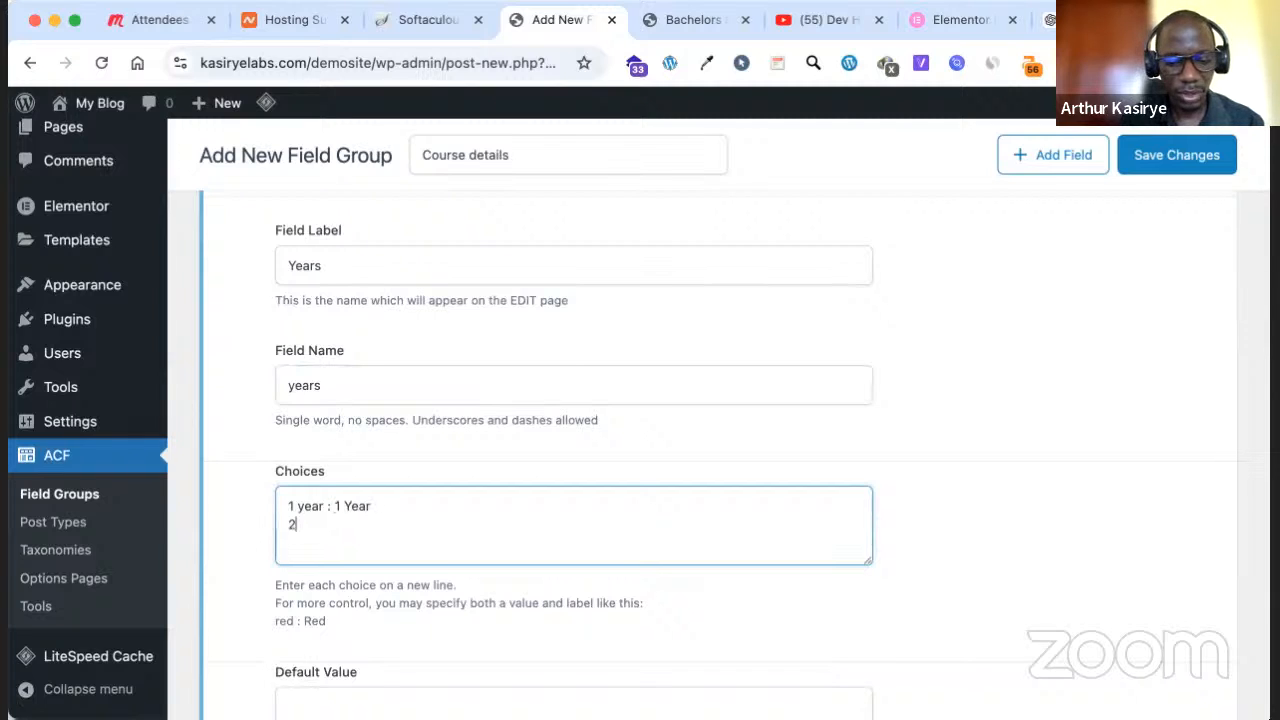
text( Y)
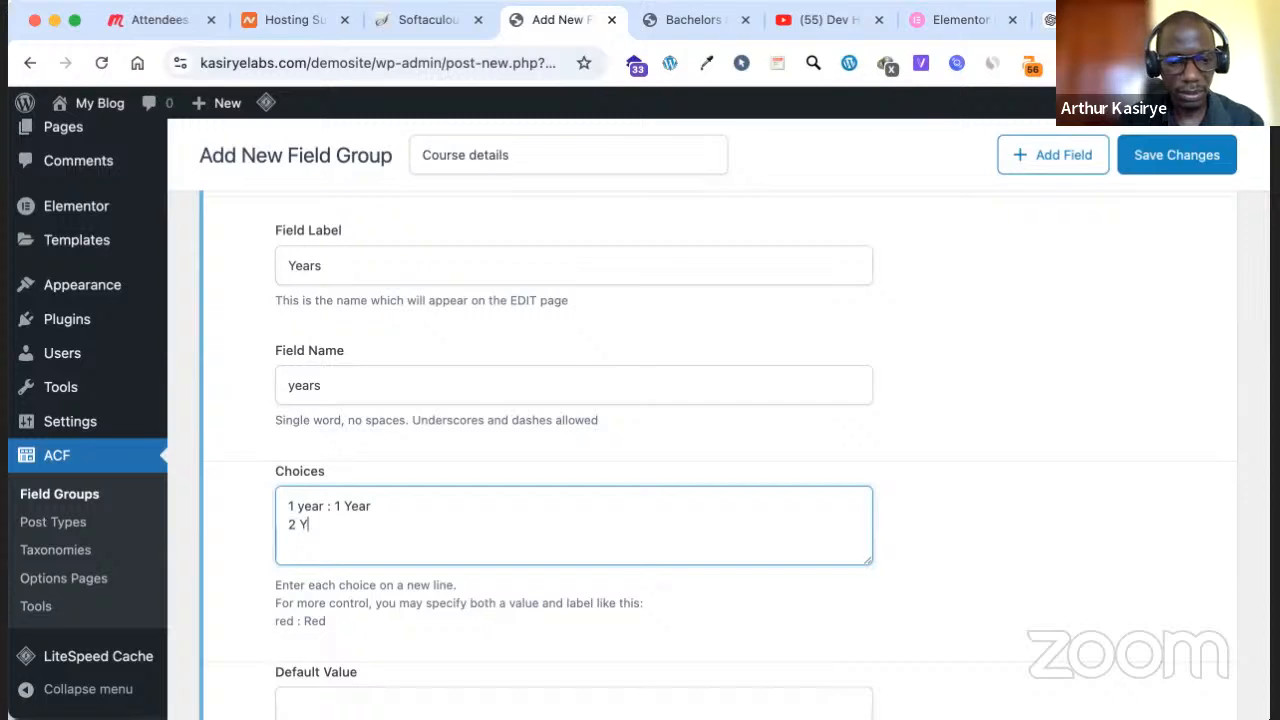
text(ears :)
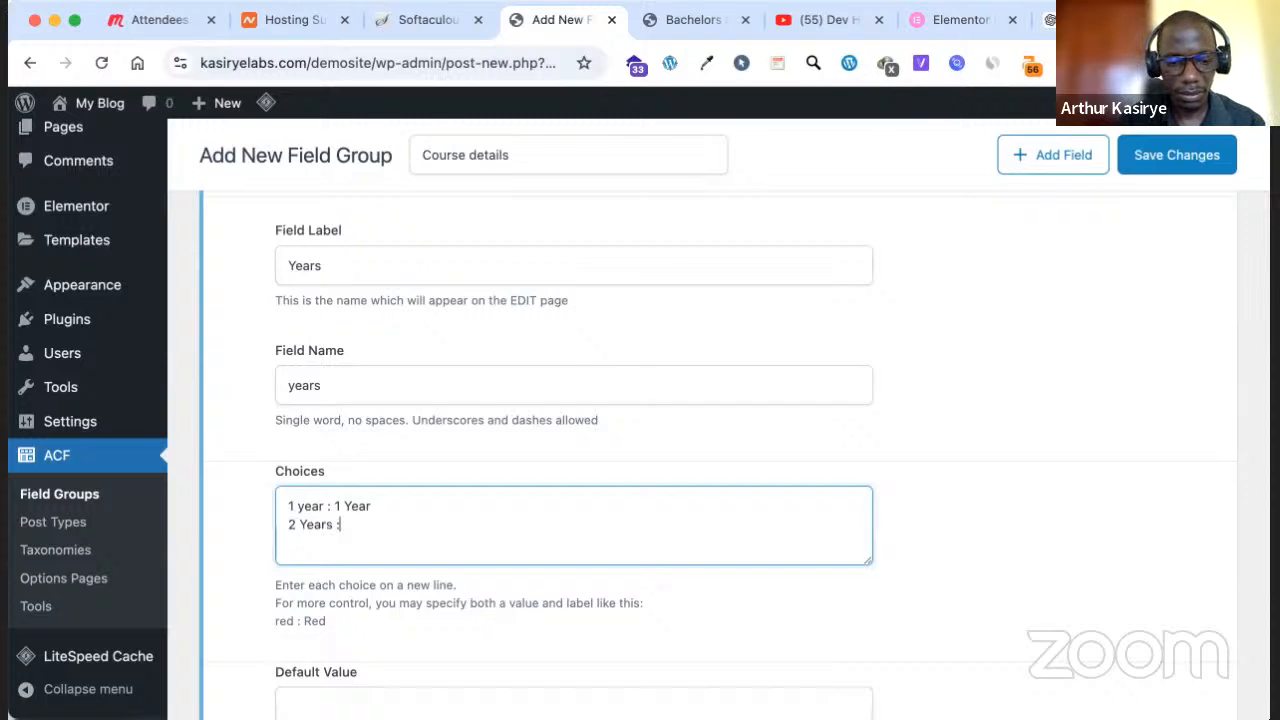
text( 2 Years)
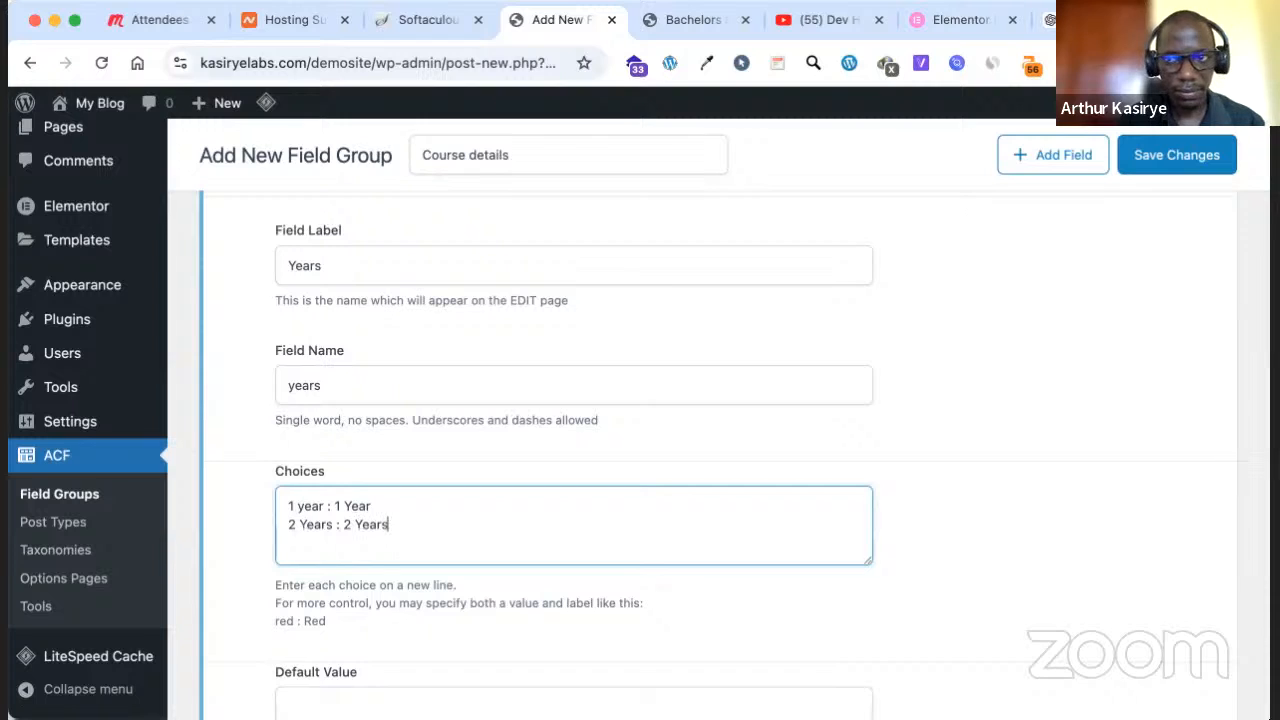
Add "3 Years : 3 Years" as the third choice of the Years field on a new line
key(Return)
text(3)
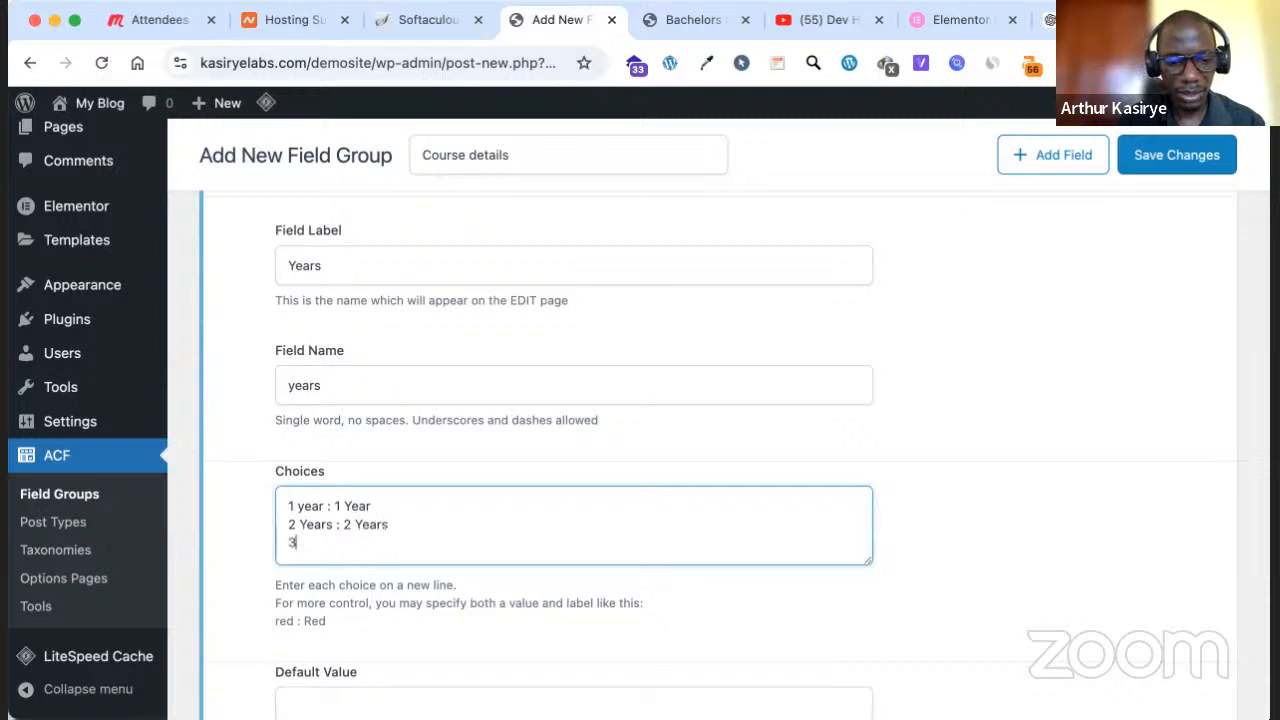
text( Years )
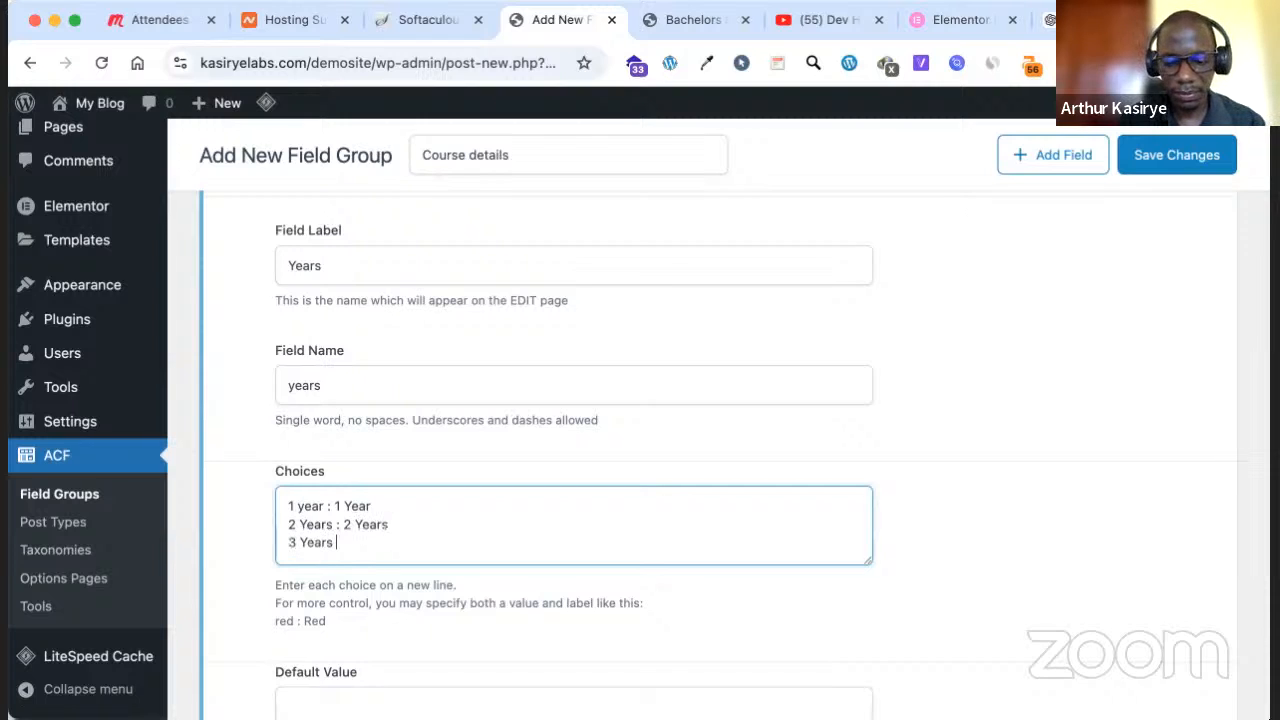
text(: 3 )
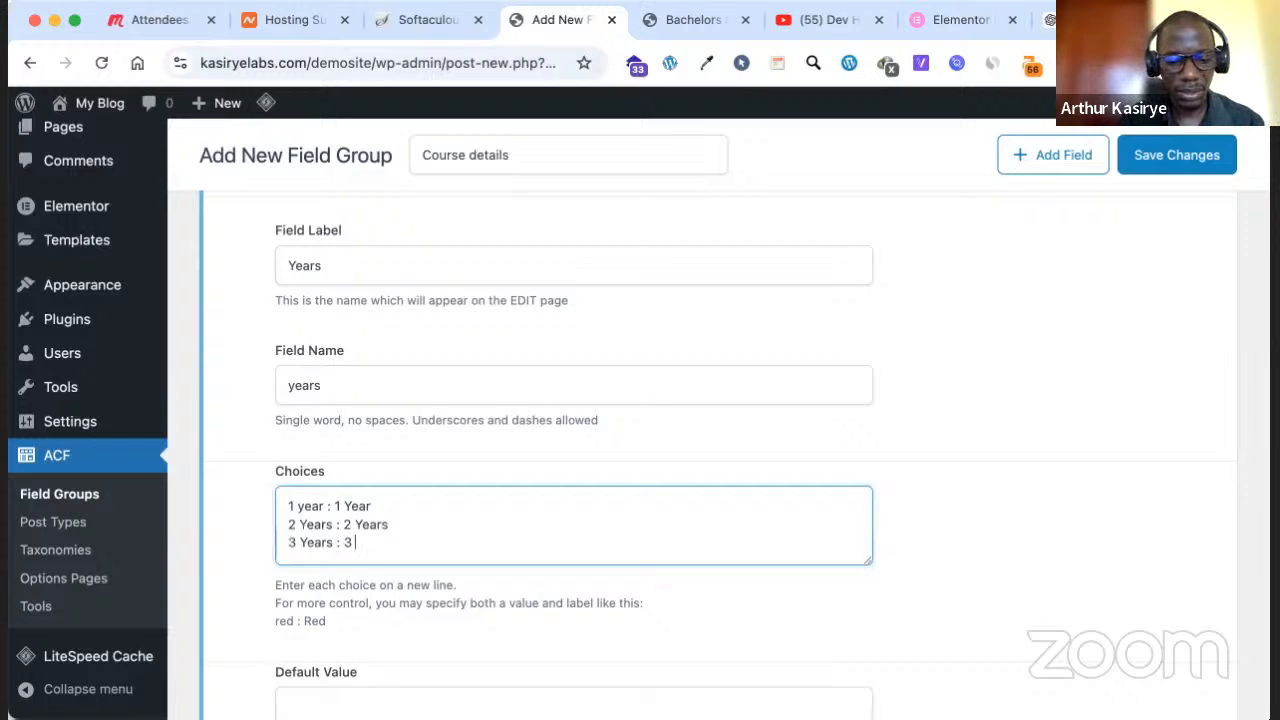
text(Years)
scroll(348, 526, down, 1)
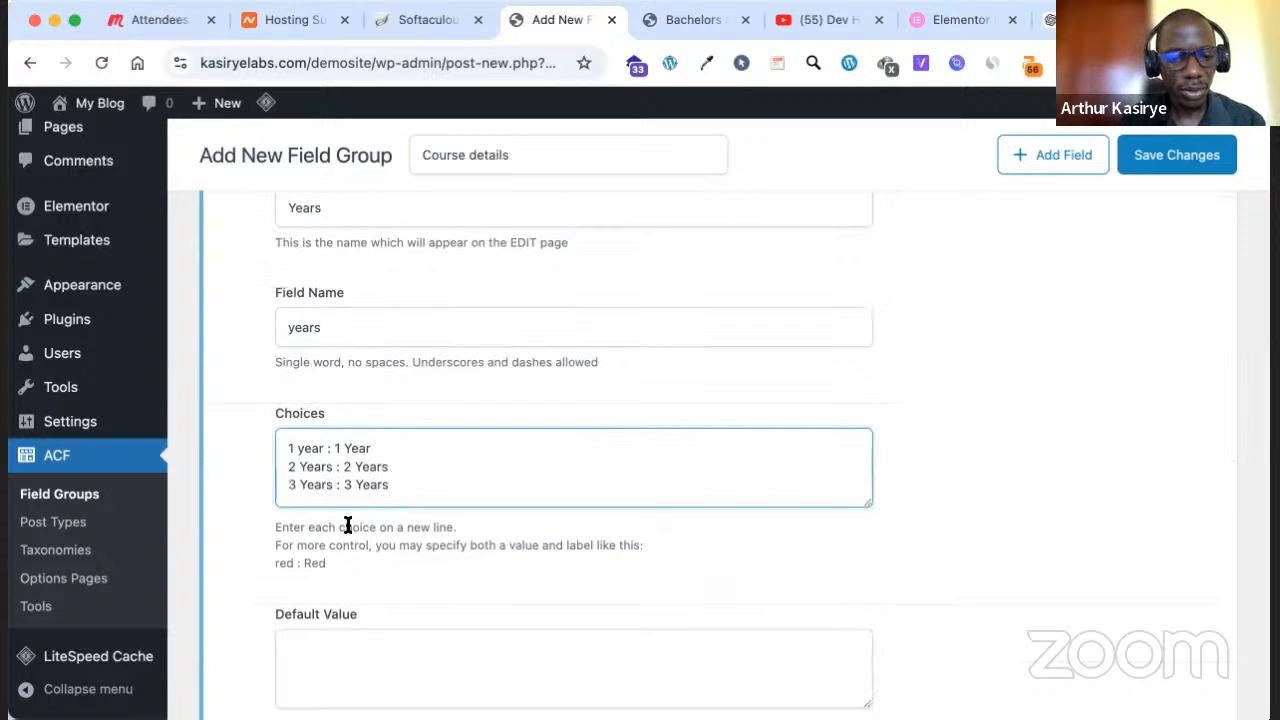
Set the field group's location rule so it shows when Post Type is equal to course
scroll(347, 526, down, 2)
scroll(347, 557, down, 2)
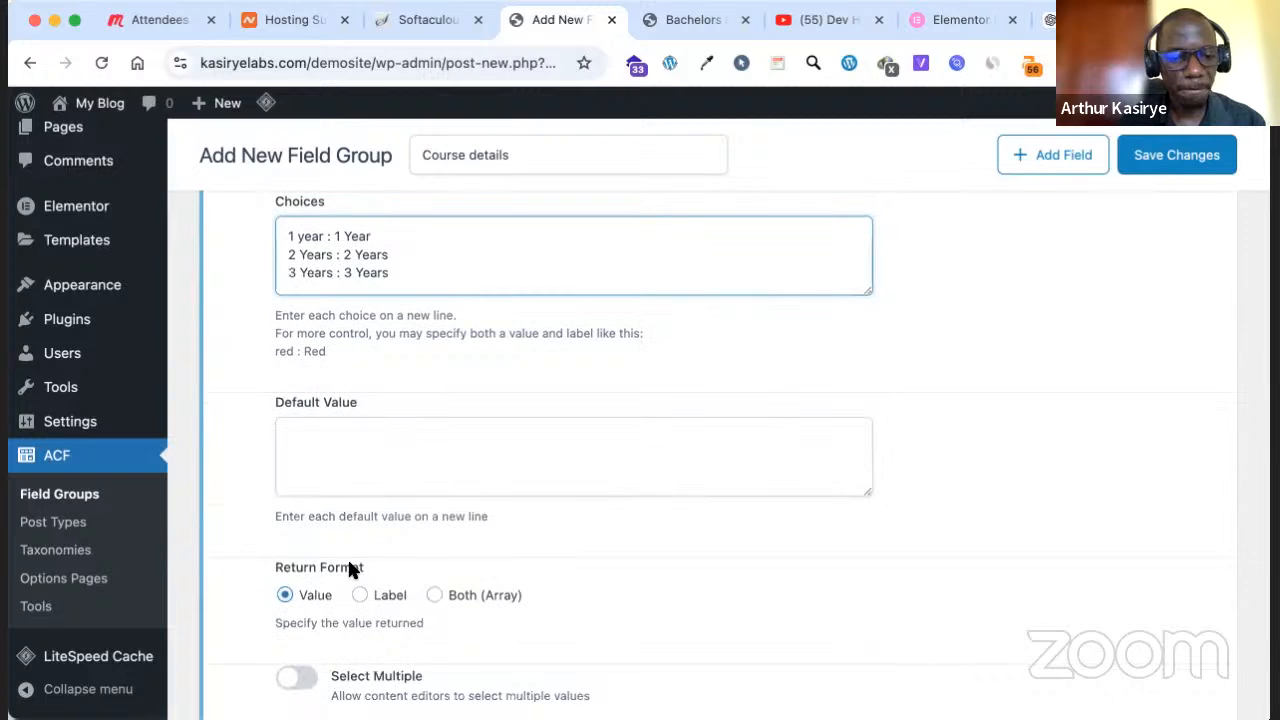
scroll(388, 527, down, 2)
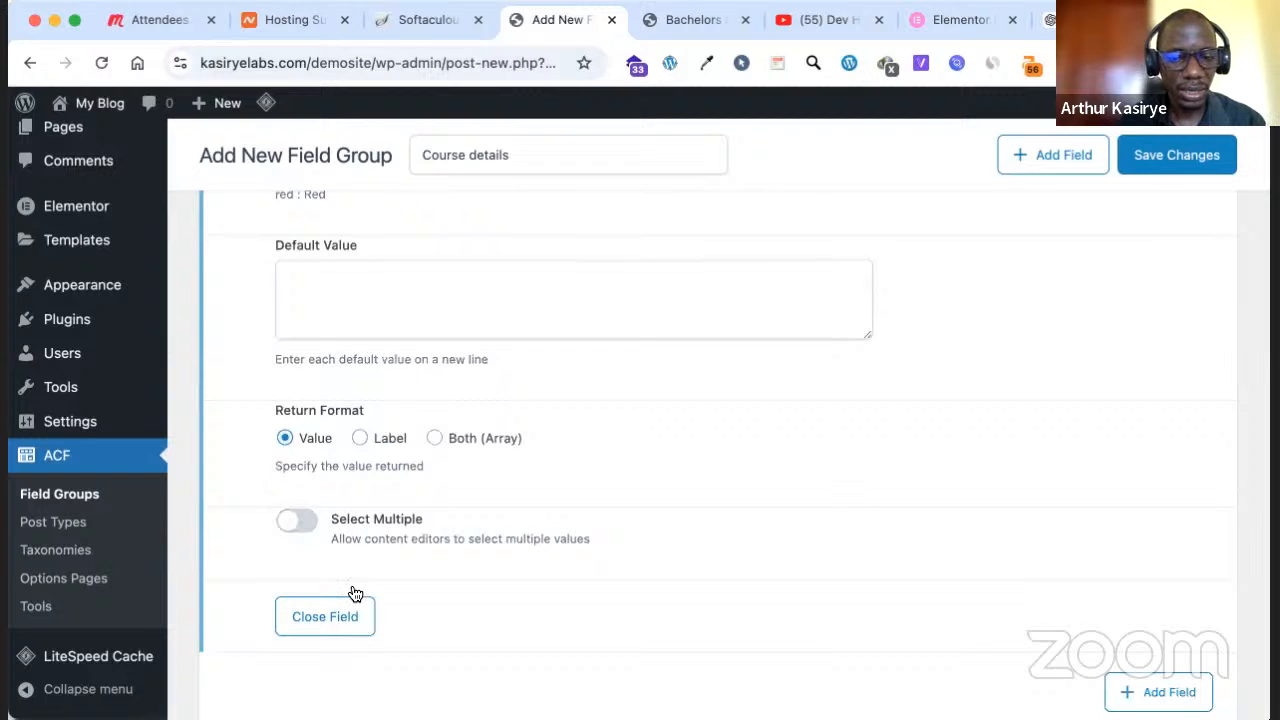
scroll(355, 594, down, 1)
scroll(355, 594, down, 4)
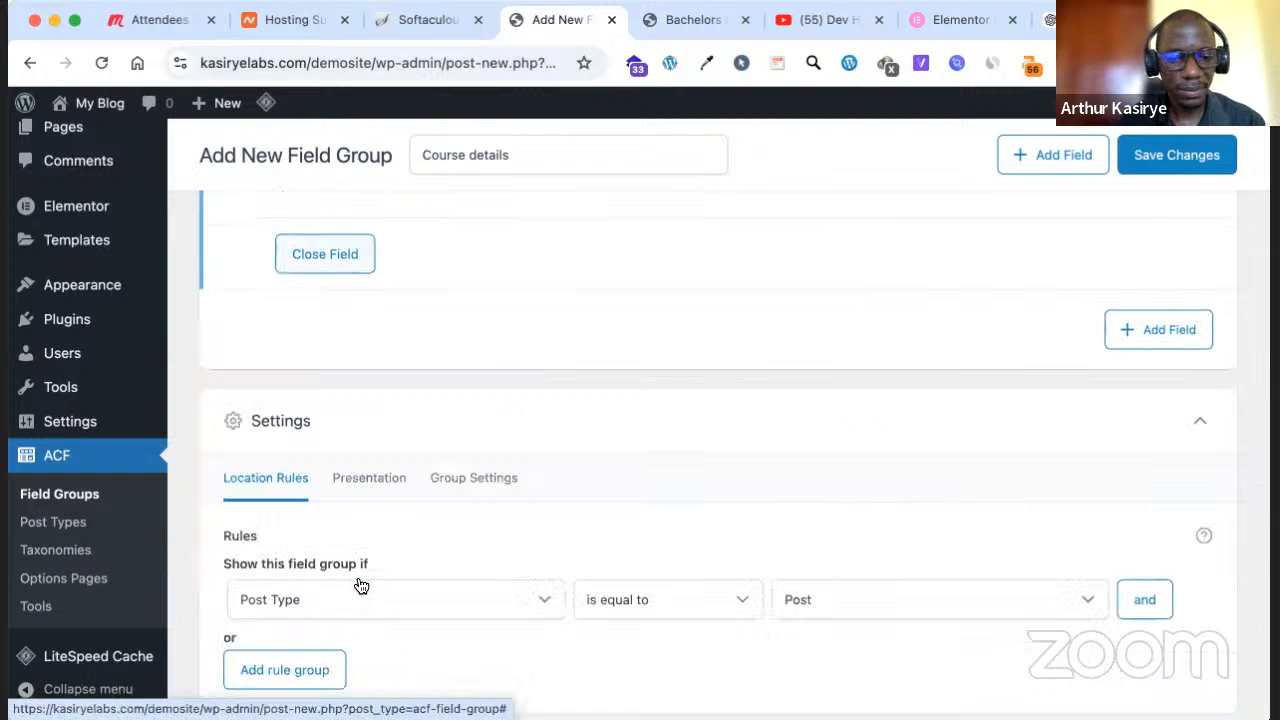
scroll(361, 586, down, 1)
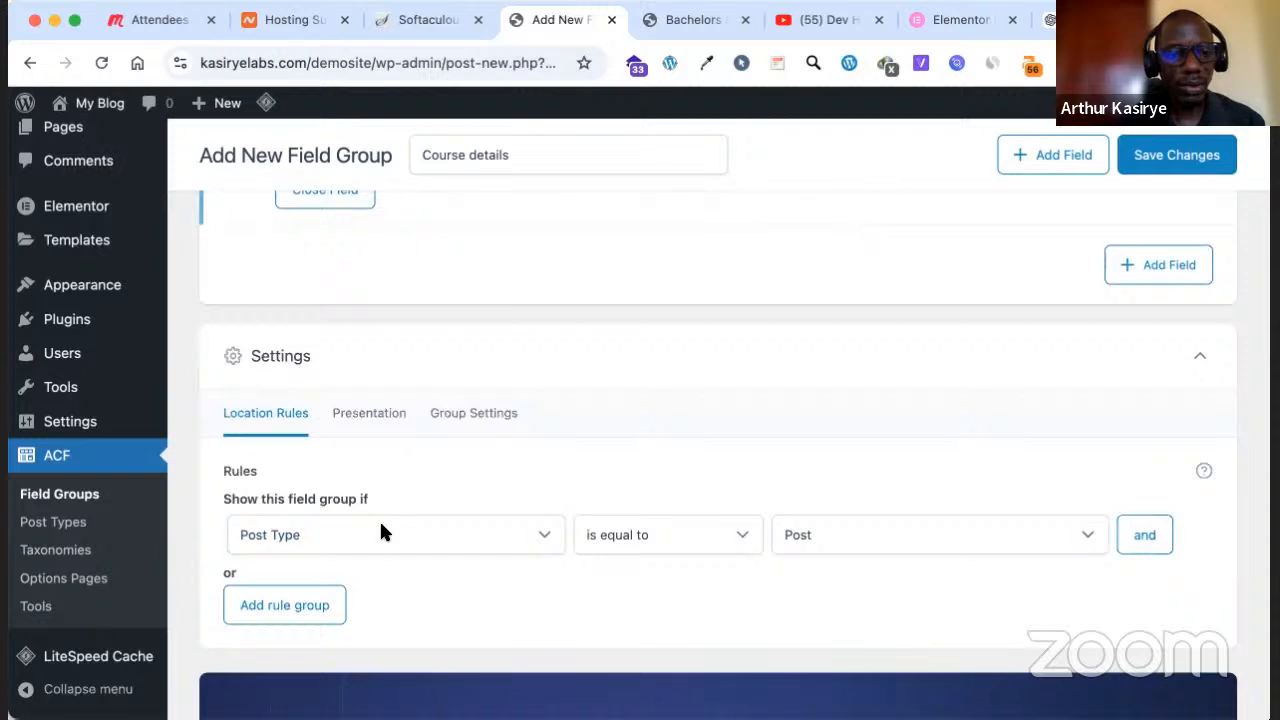
scroll(466, 472, down, 1)
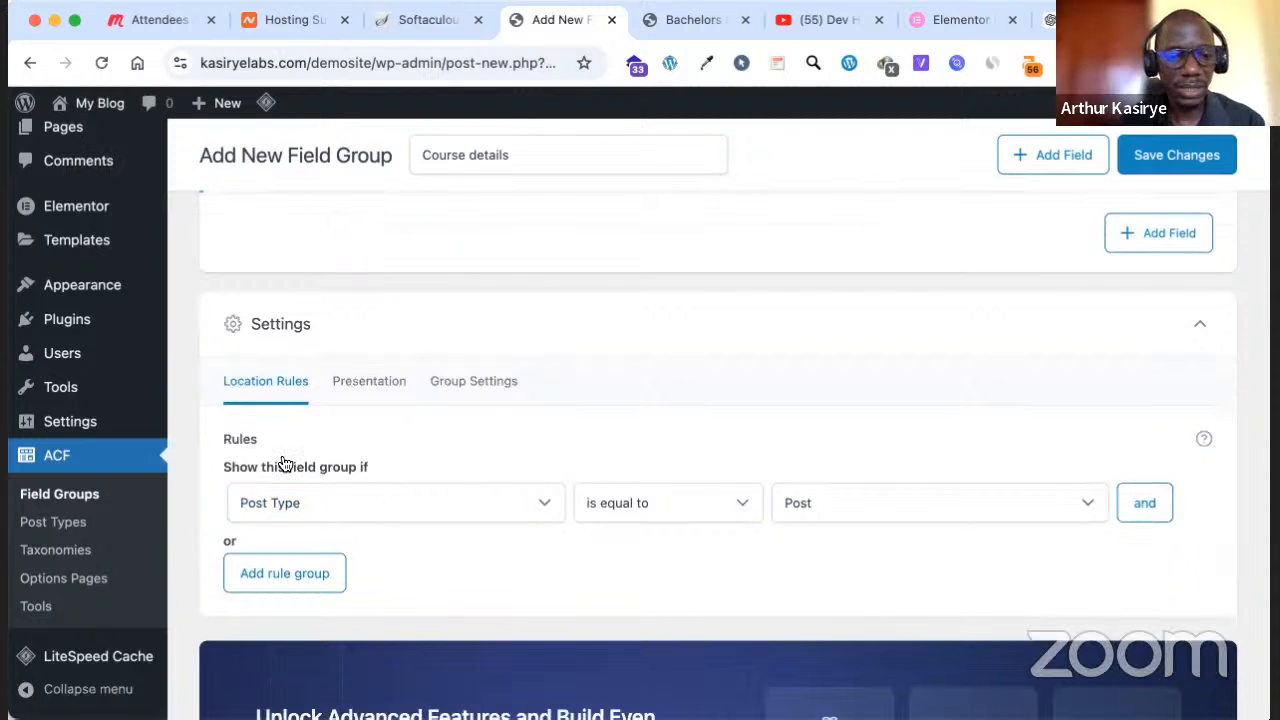
scroll(300, 472, down, 1)
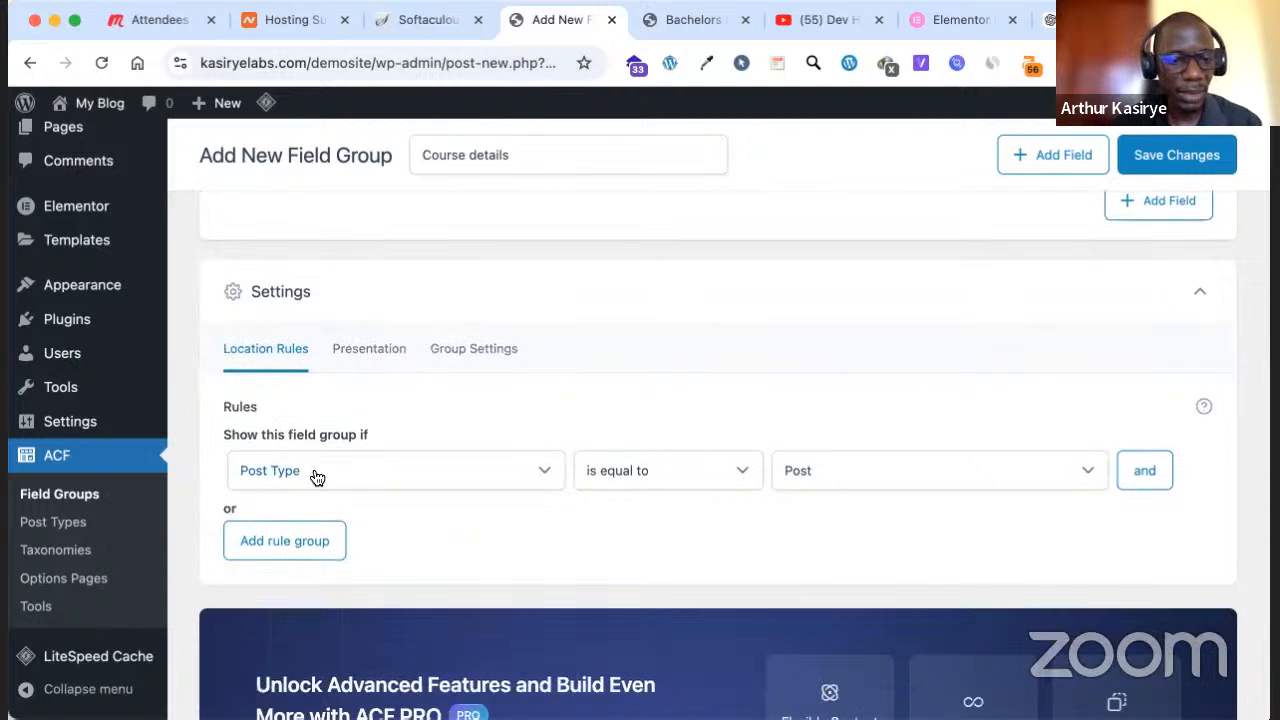
click(316, 476)
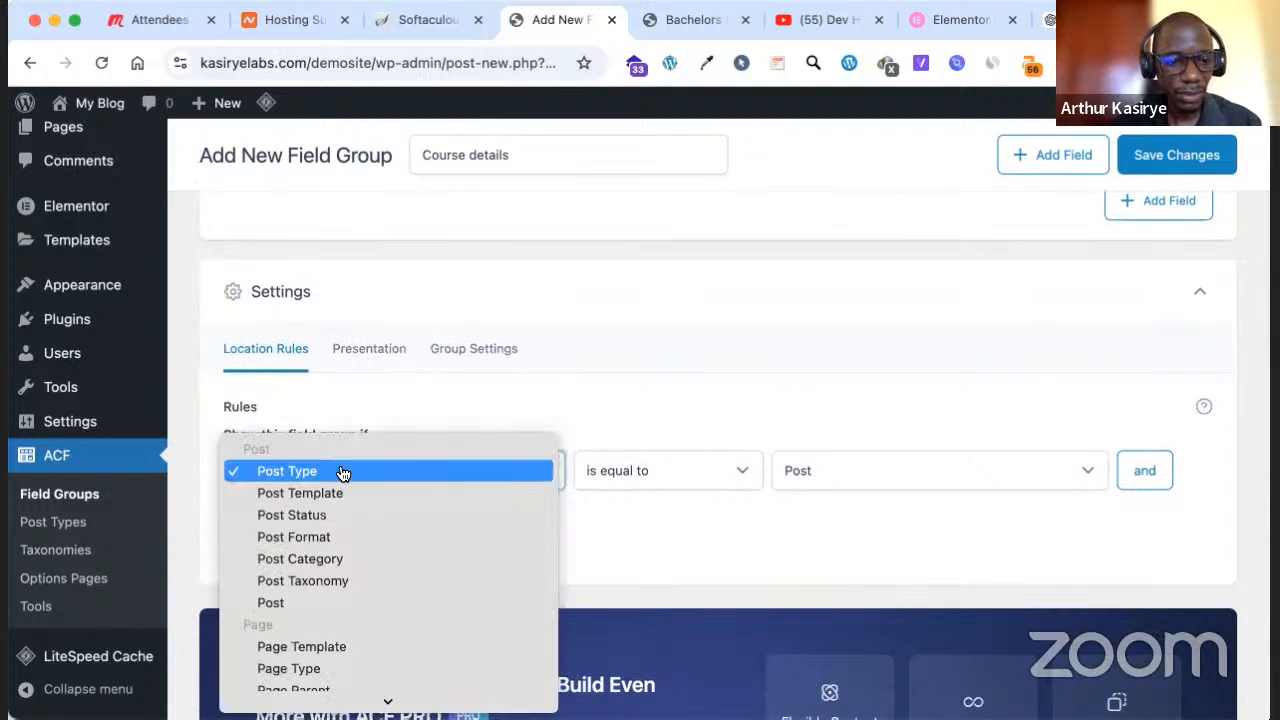
click(343, 472)
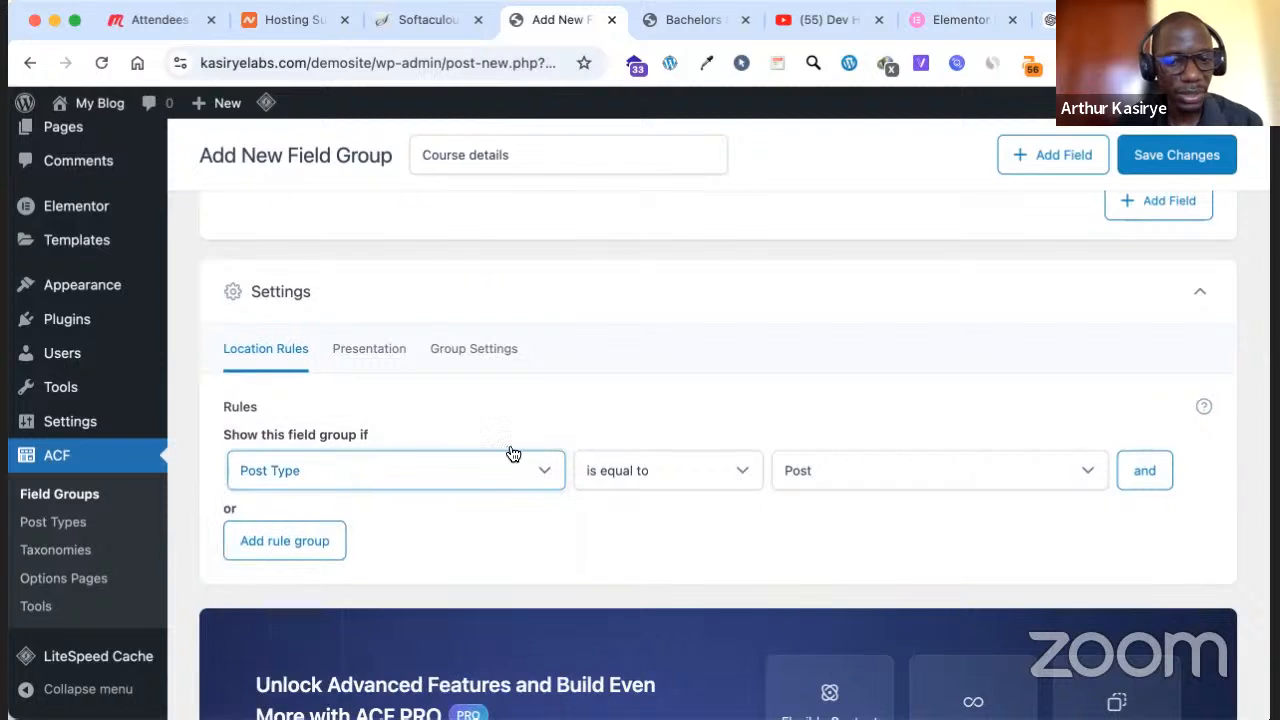
click(909, 486)
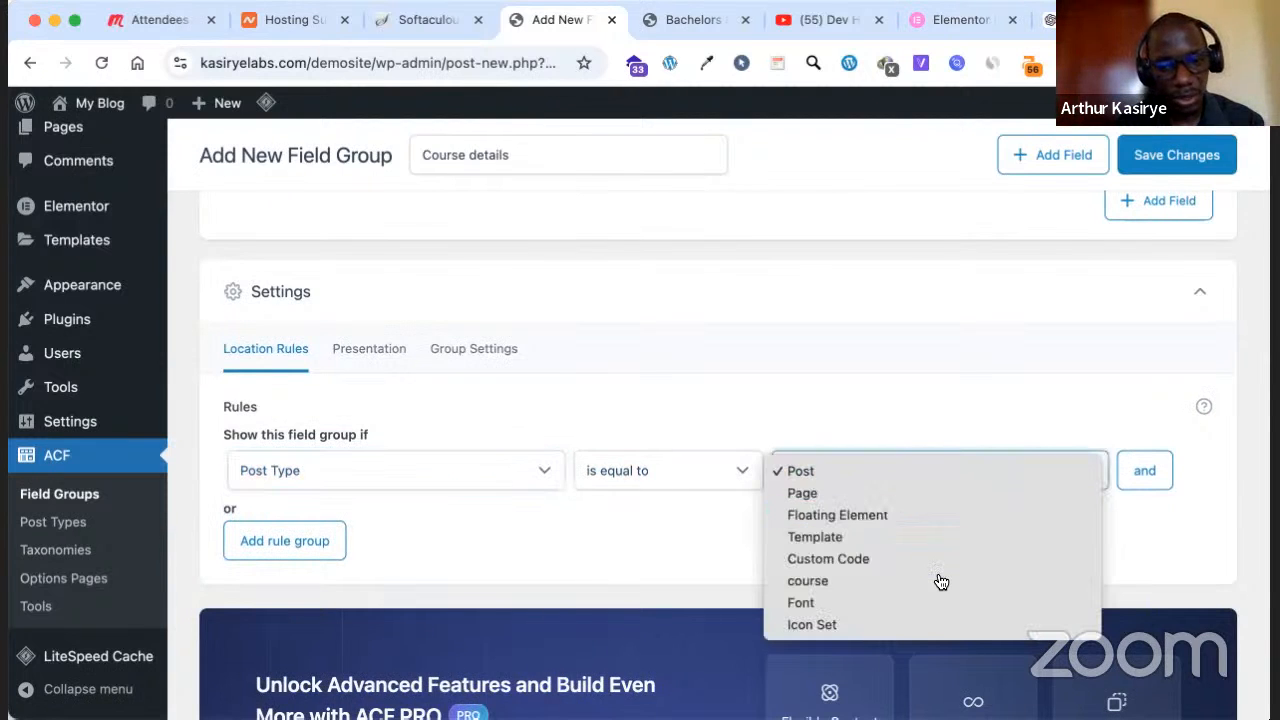
click(940, 580)
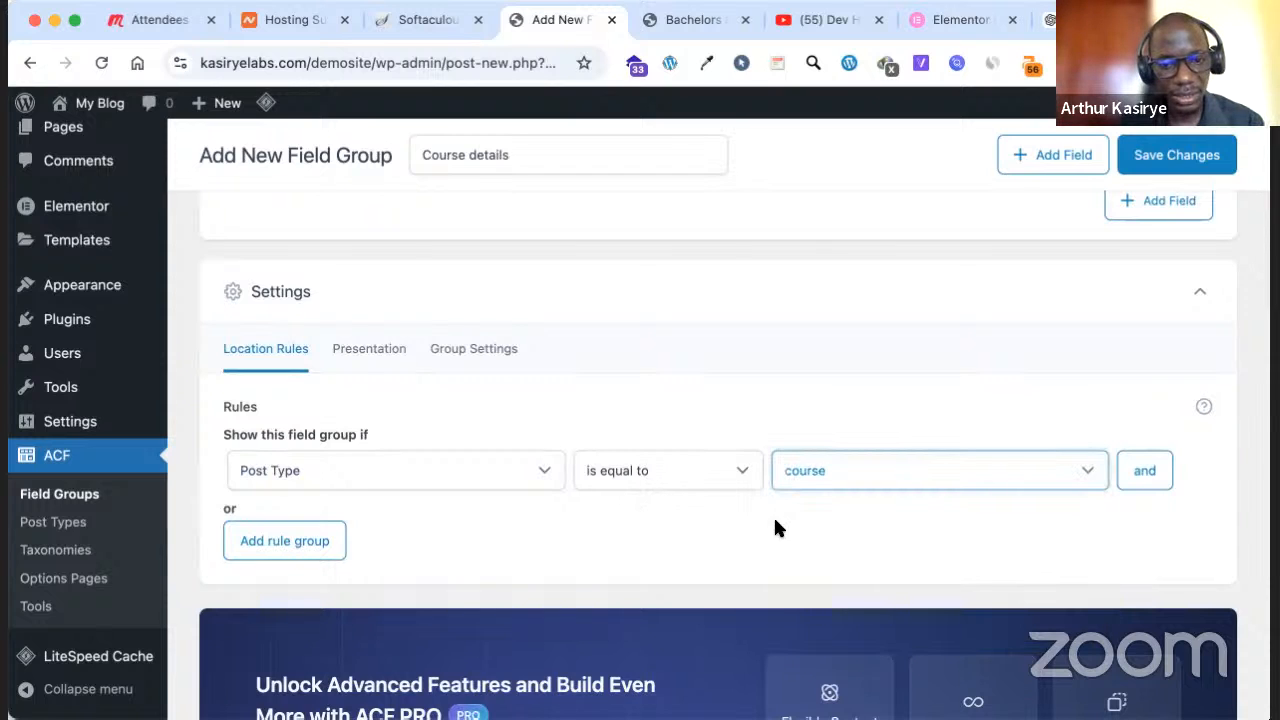
Look at the field group's Presentation settings and return to its location rules
scroll(471, 523, up, 1)
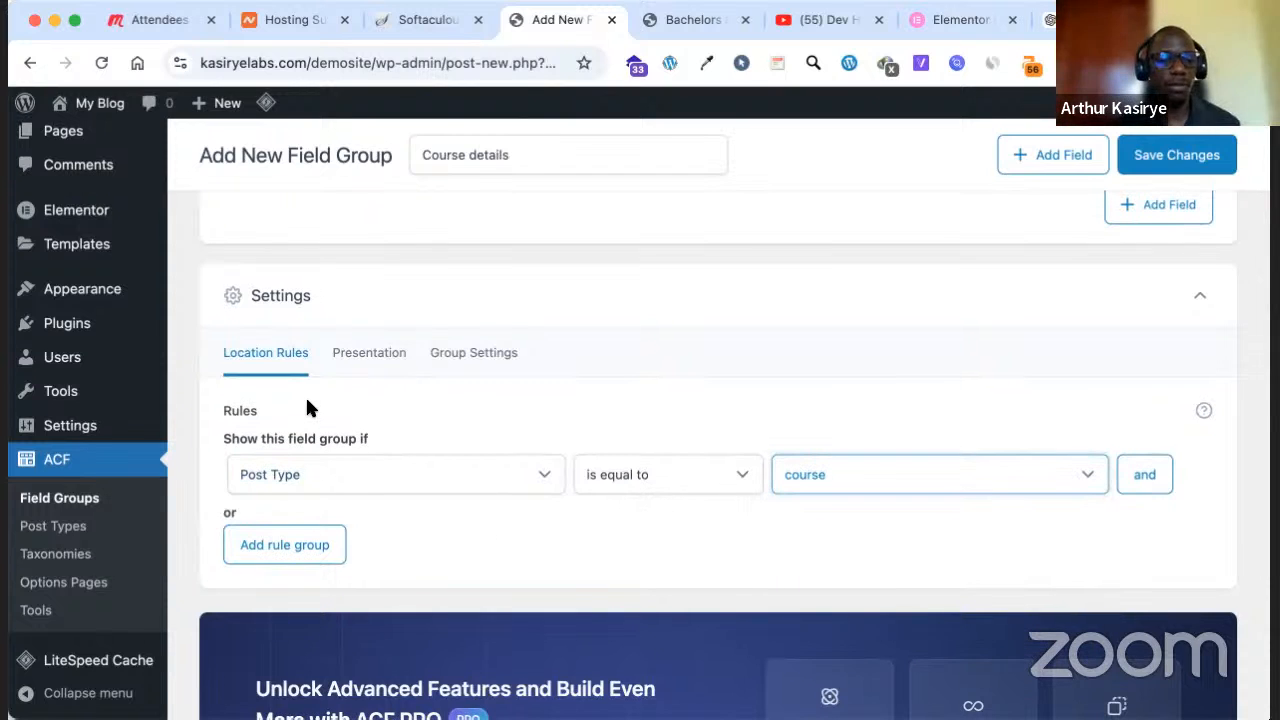
click(345, 362)
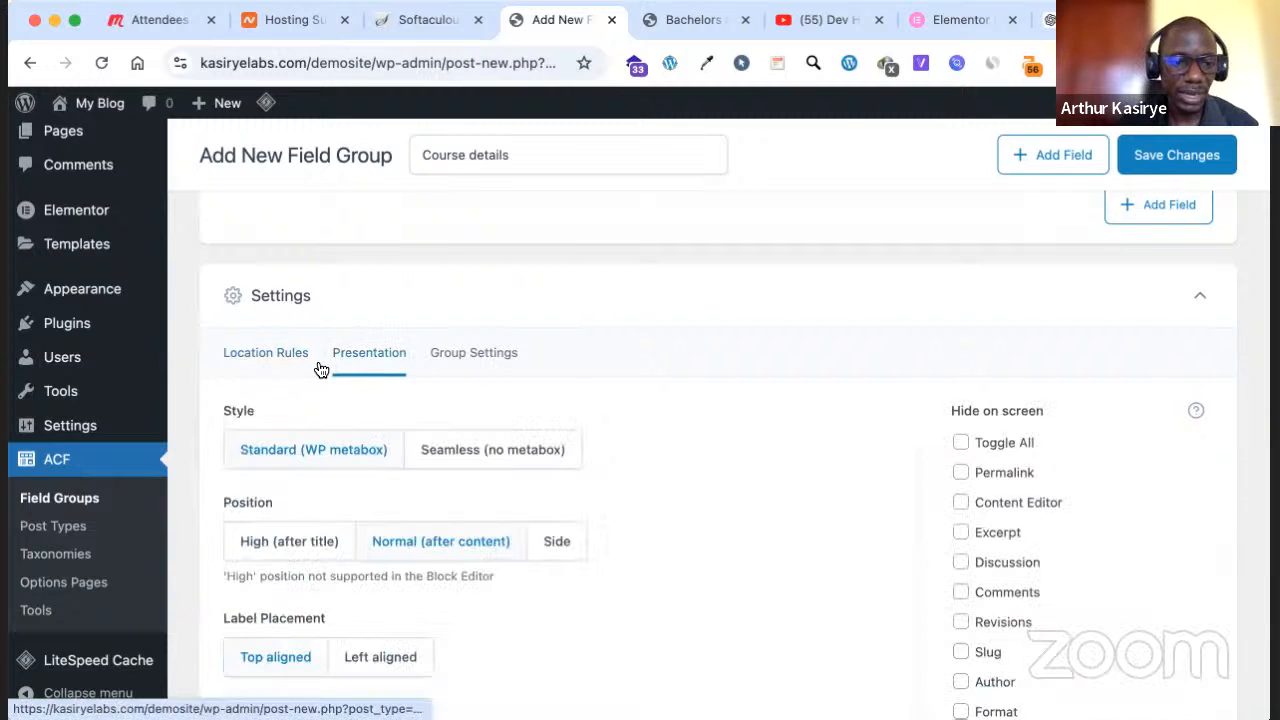
click(295, 353)
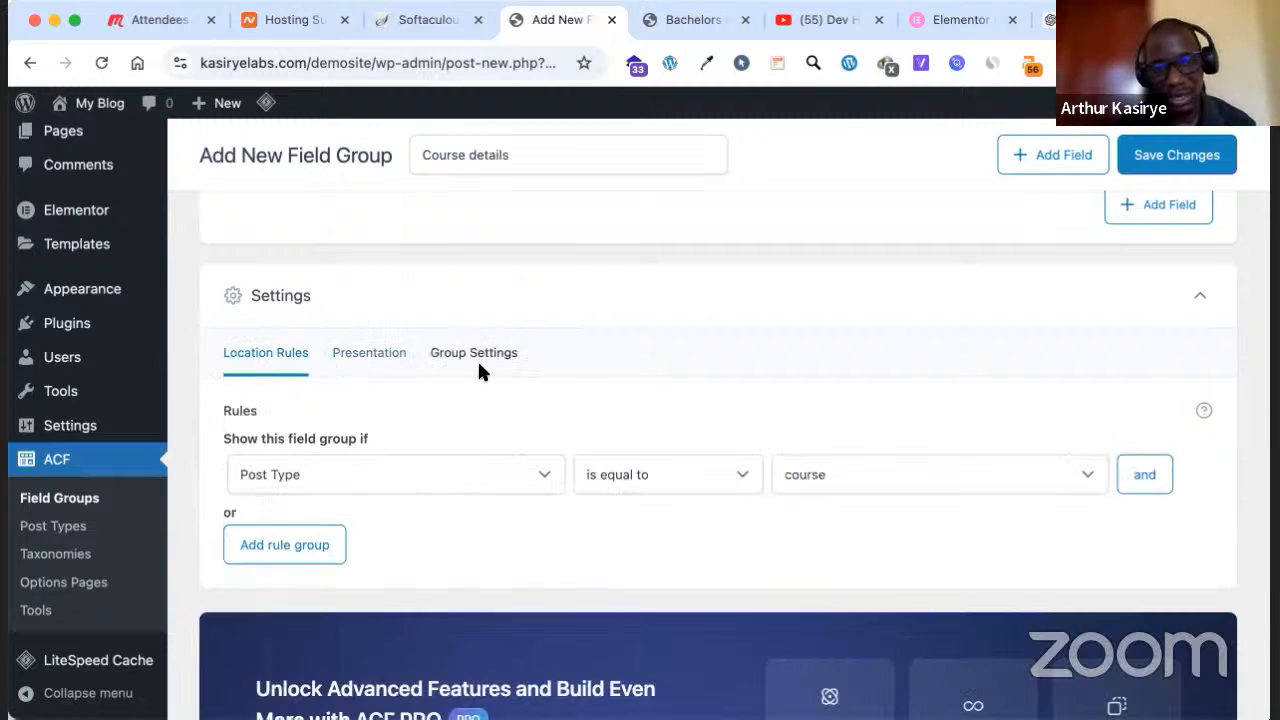
scroll(477, 366, up, 3)
scroll(477, 366, up, 3)
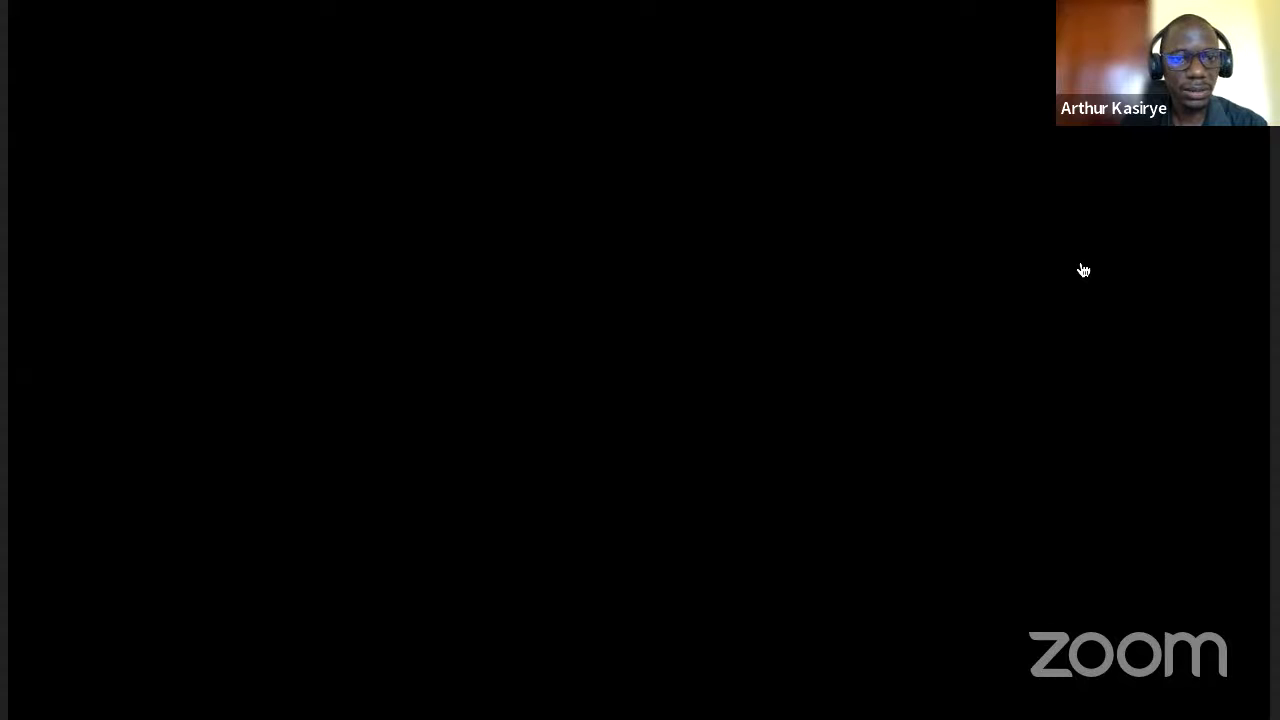
Open the Masters in IT course for editing and go to its Course details section
click(75, 220)
click(245, 345)
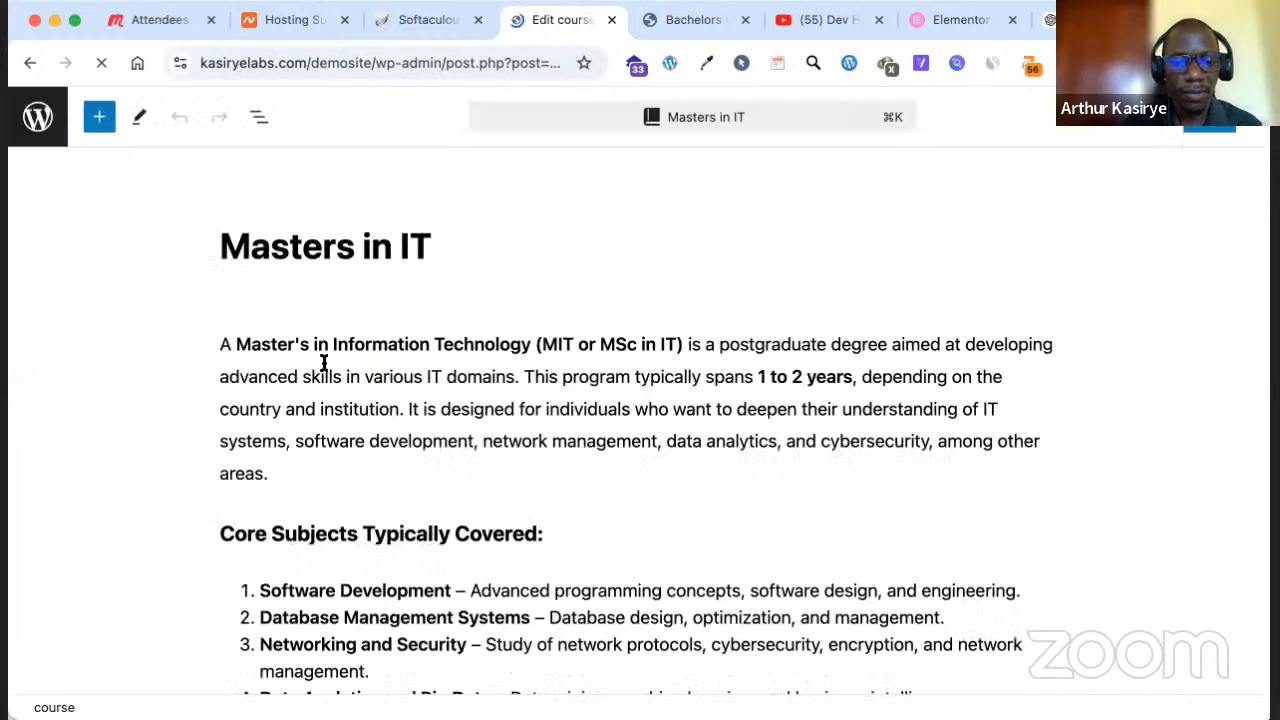
scroll(324, 363, down, 2)
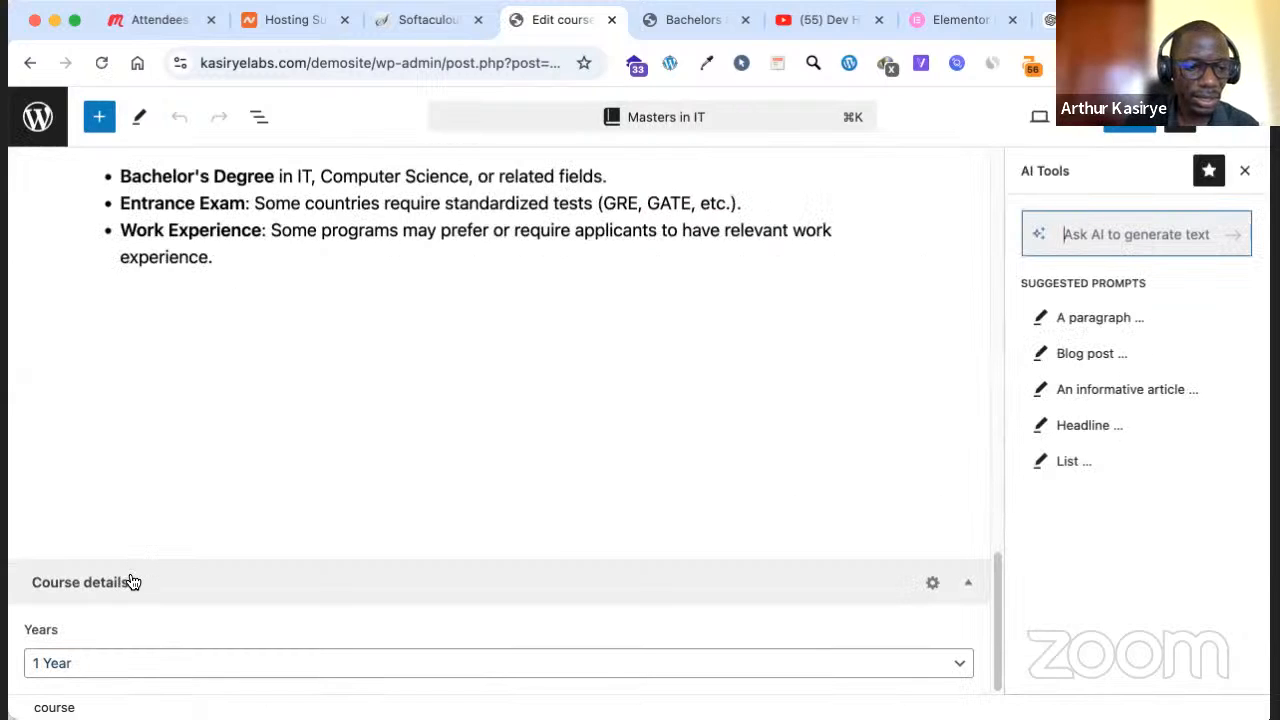
Set the Years field of the Masters in IT course to 2 Years and save the course
click(228, 657)
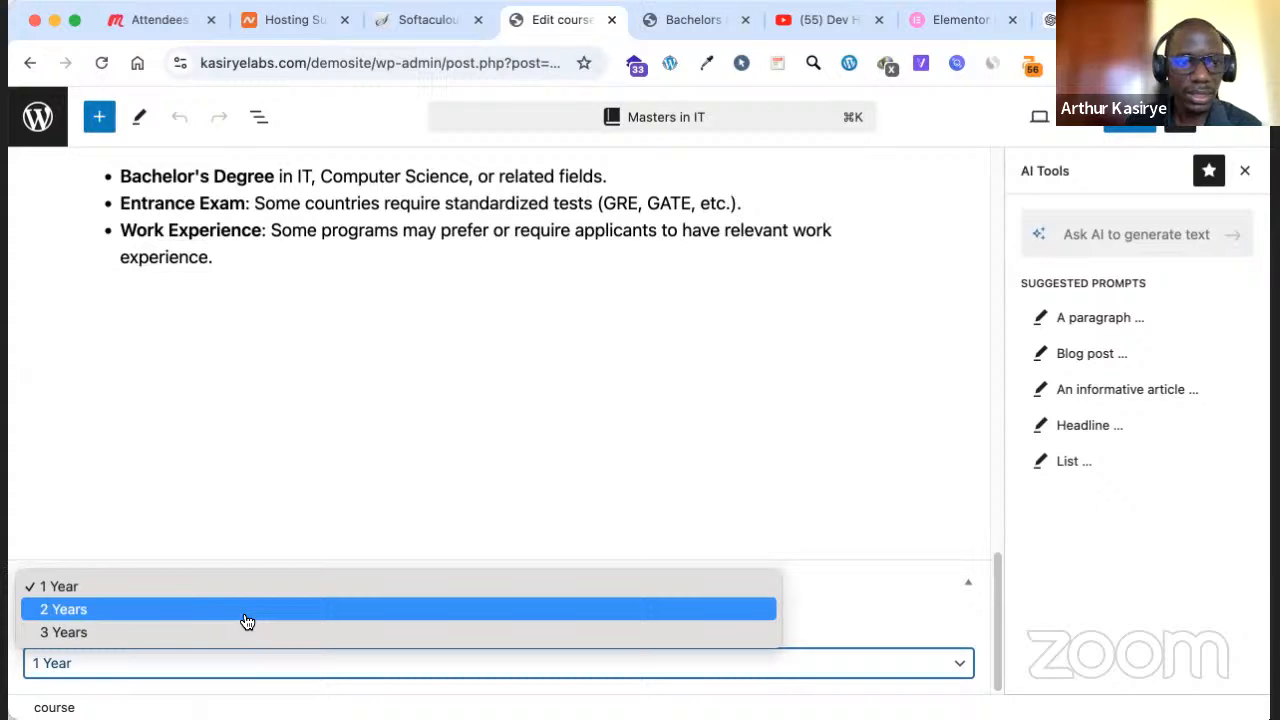
click(245, 620)
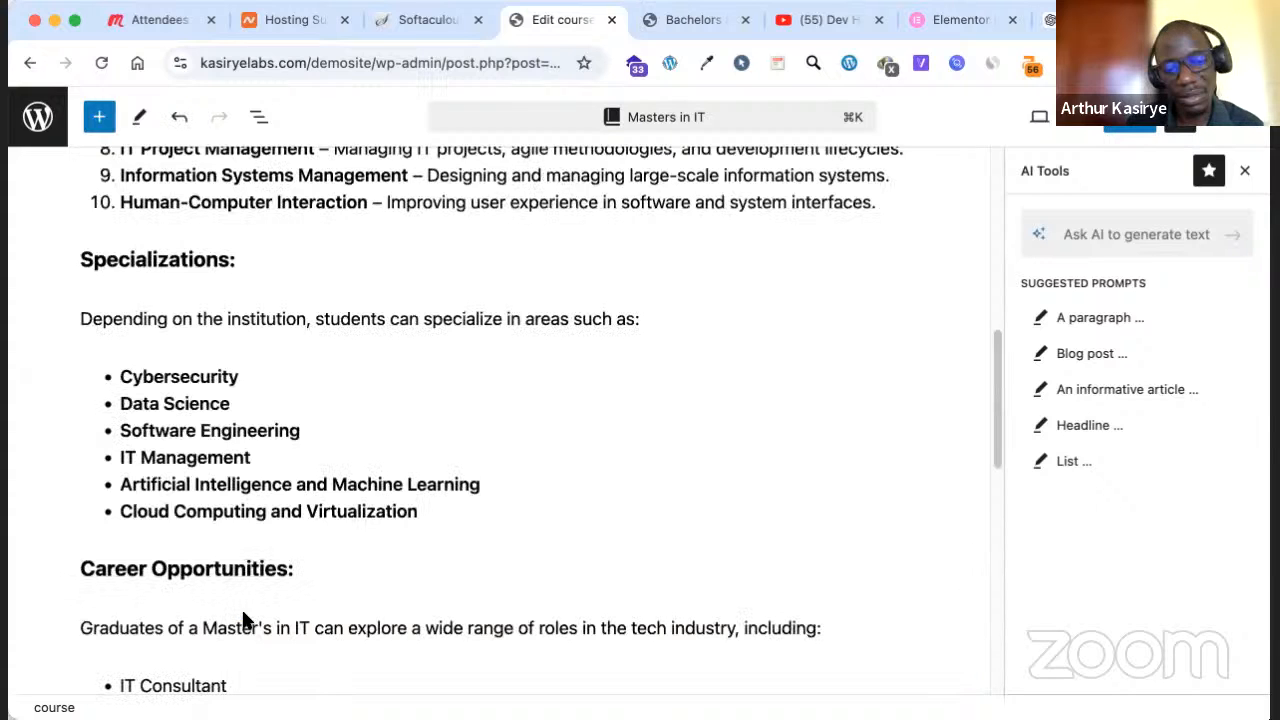
scroll(381, 682, down, 10)
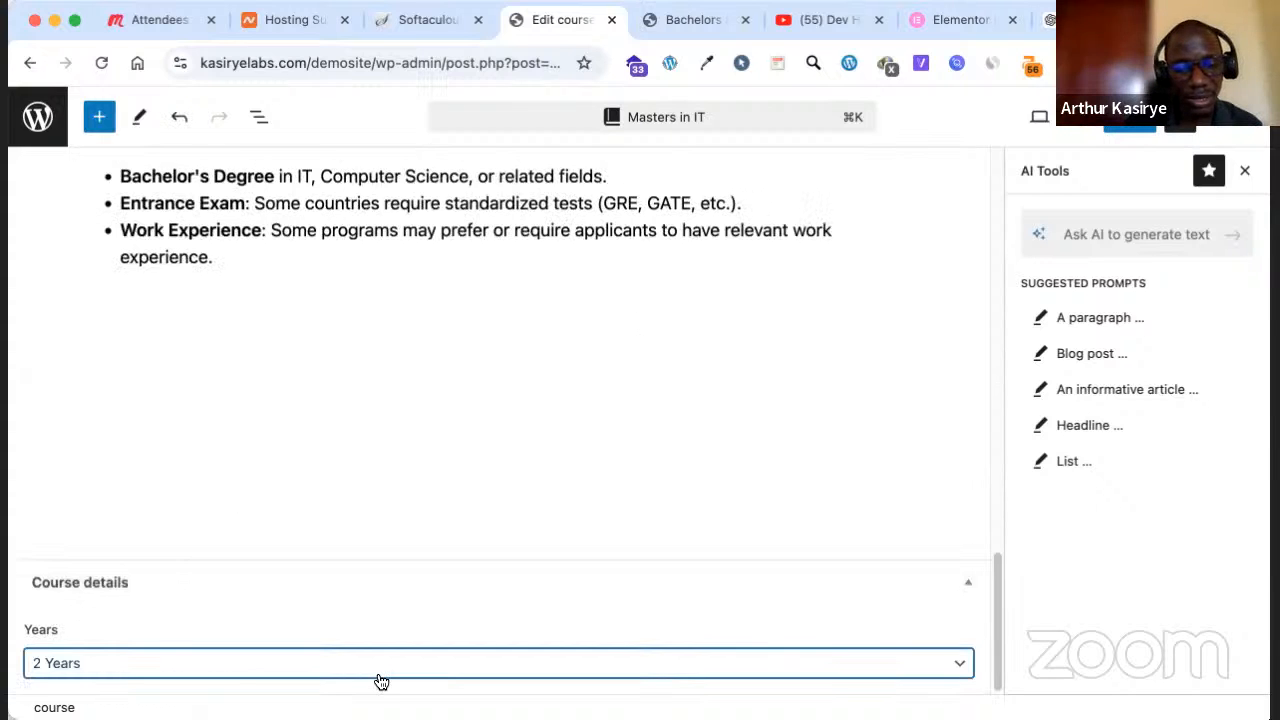
click(379, 668)
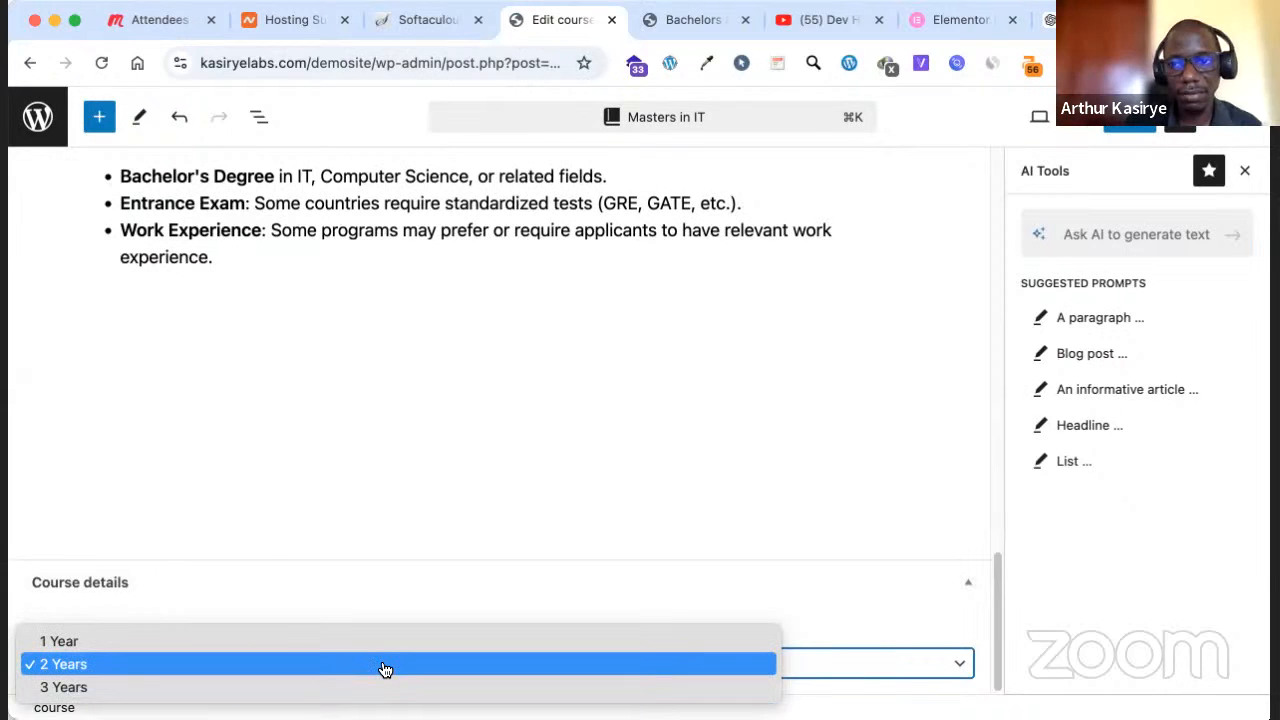
click(382, 668)
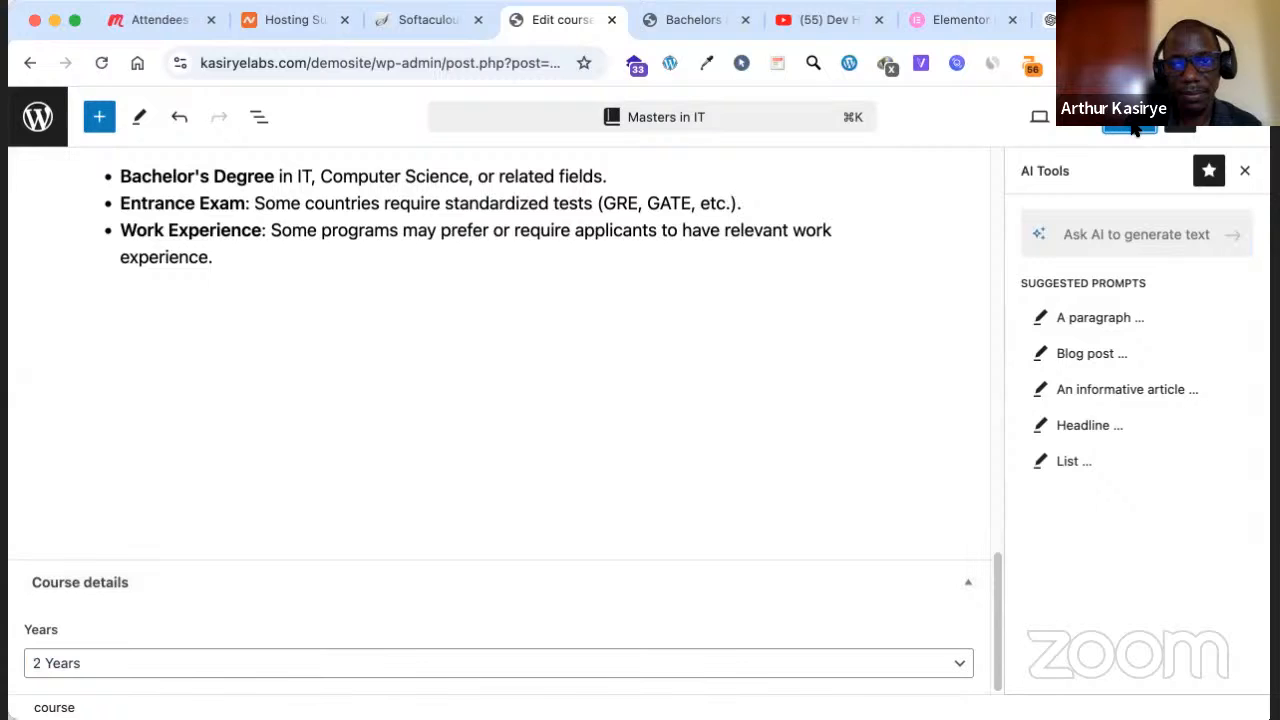
click(1111, 129)
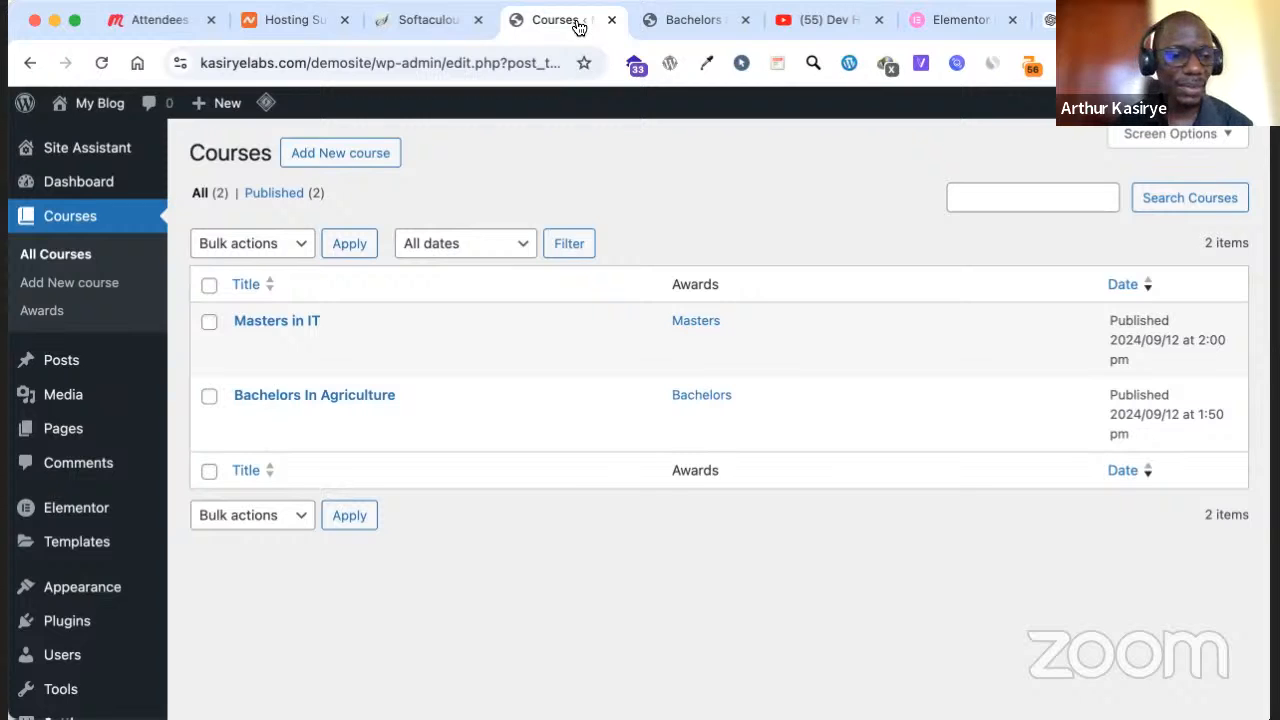
Open the ACF field groups list and check the Course details entry
scroll(138, 622, down, 3)
mouse_move(139, 626)
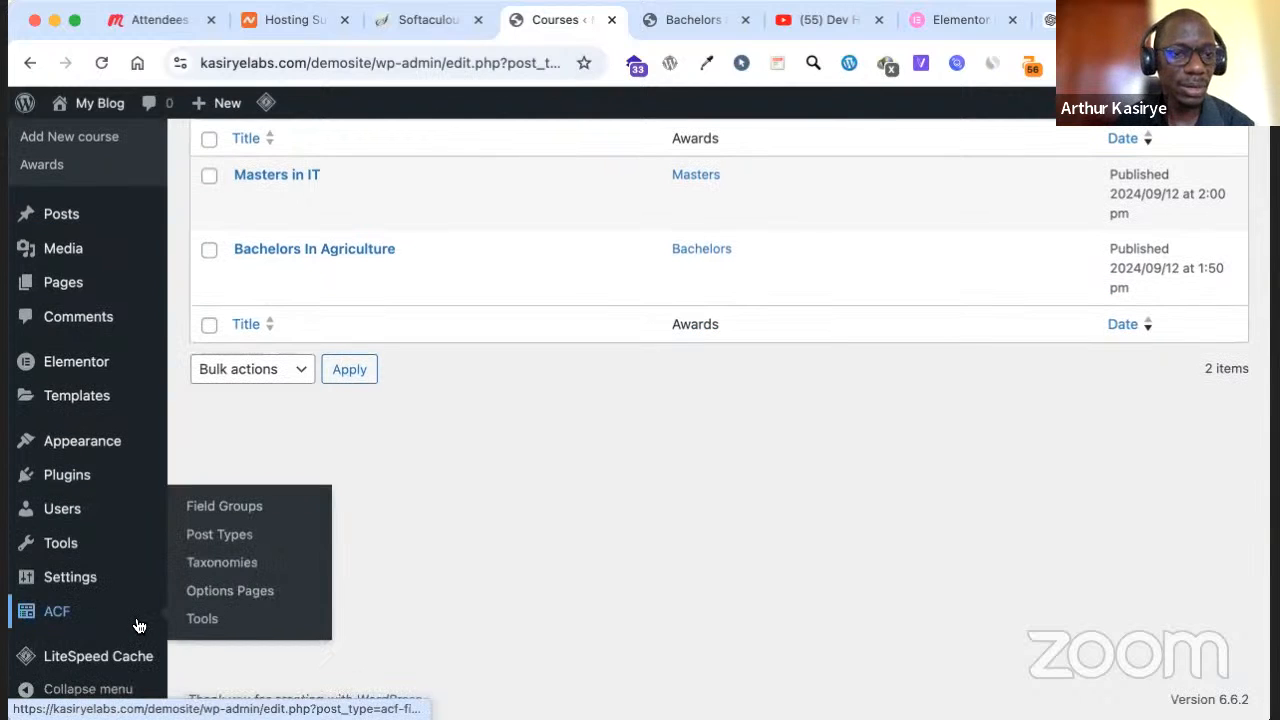
click(160, 564)
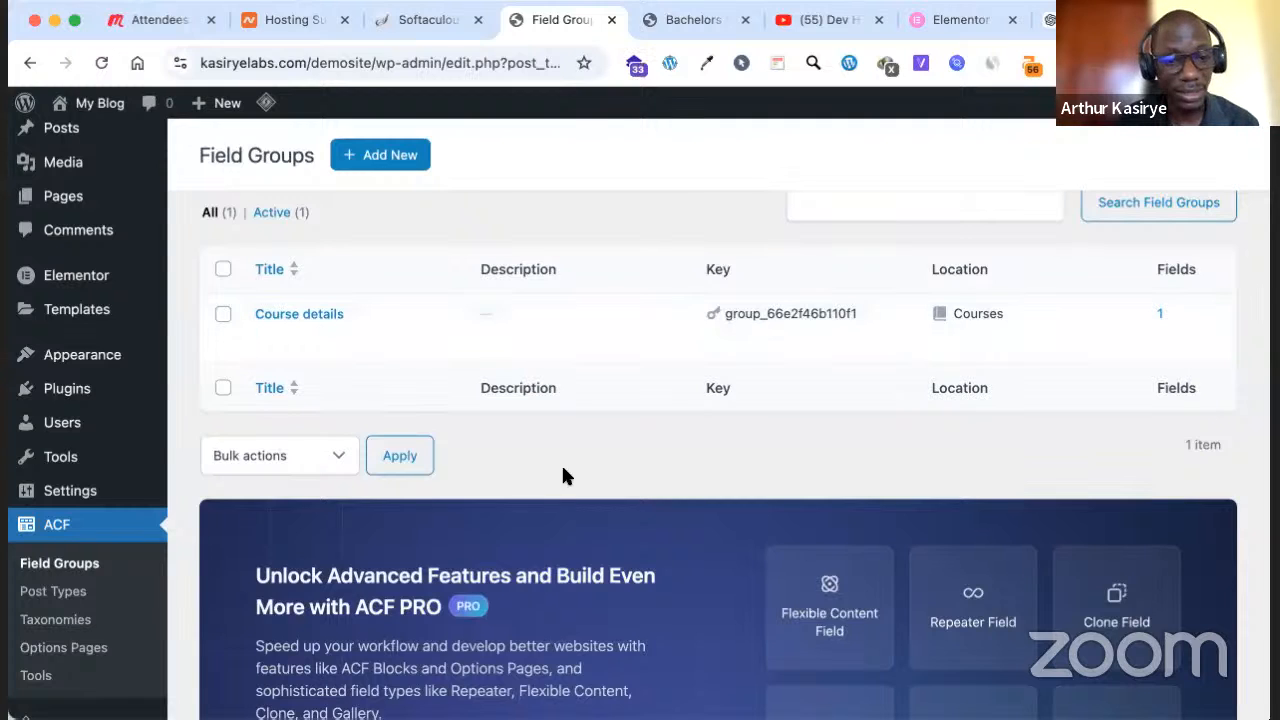
scroll(540, 452, up, 1)
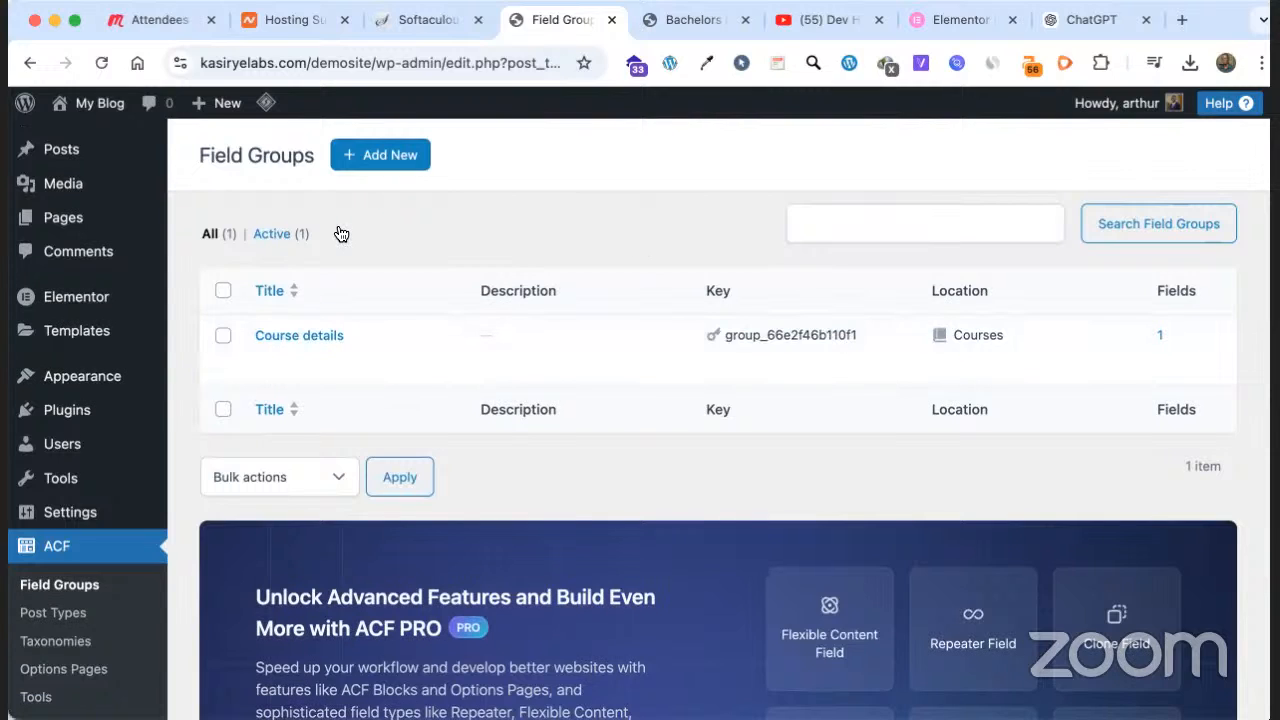
mouse_move(117, 313)
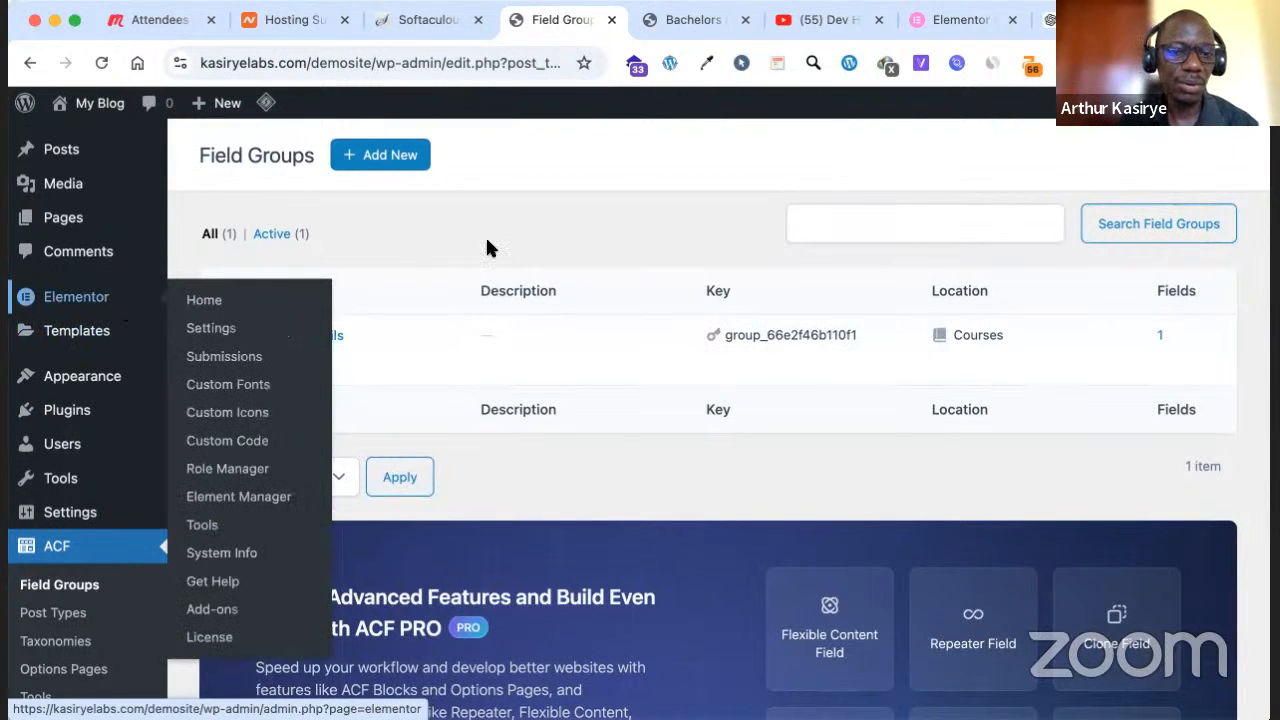
scroll(486, 239, down, 1)
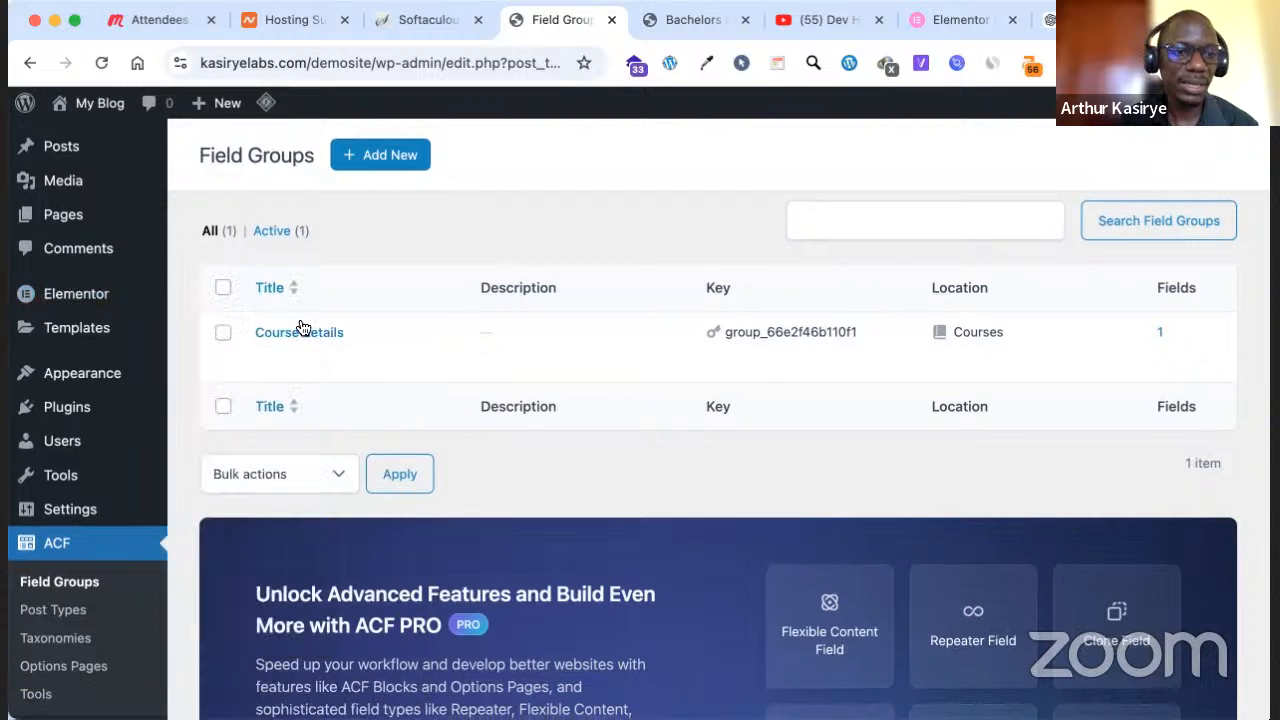
Open the Masters in IT course for editing again and replace the AI Tools sidebar with the course settings
scroll(303, 328, up, 2)
click(70, 216)
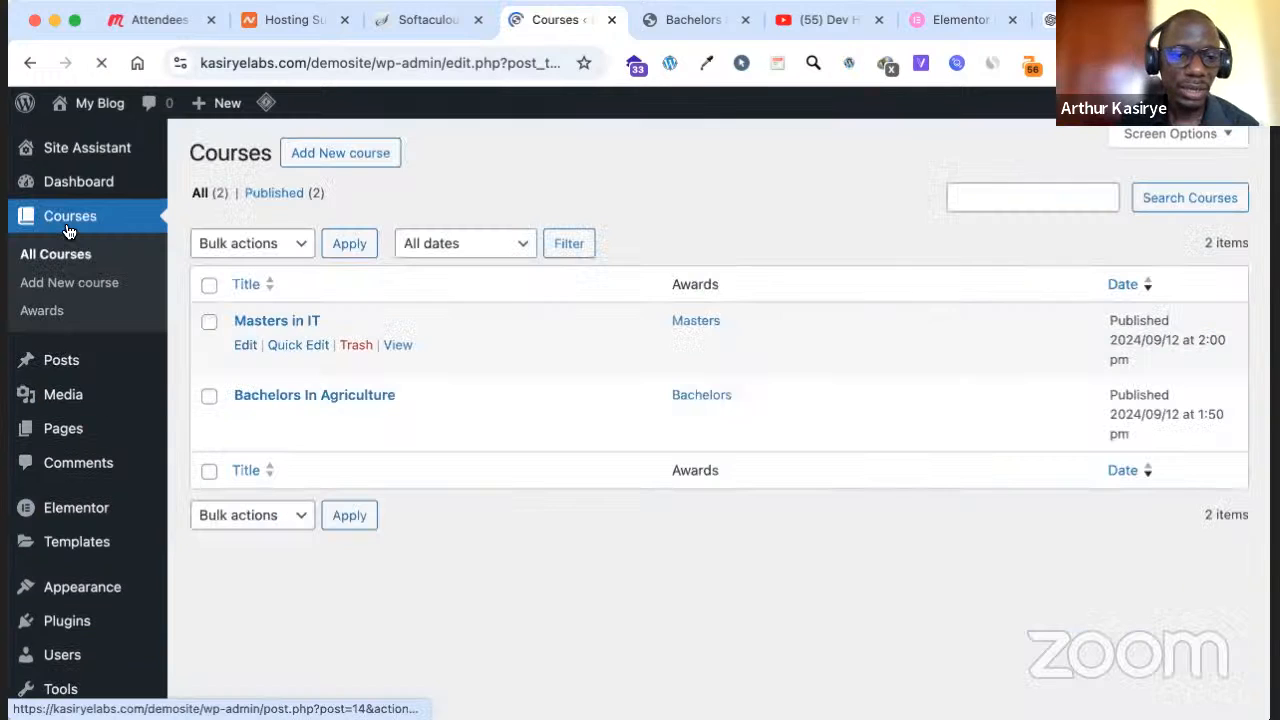
click(245, 345)
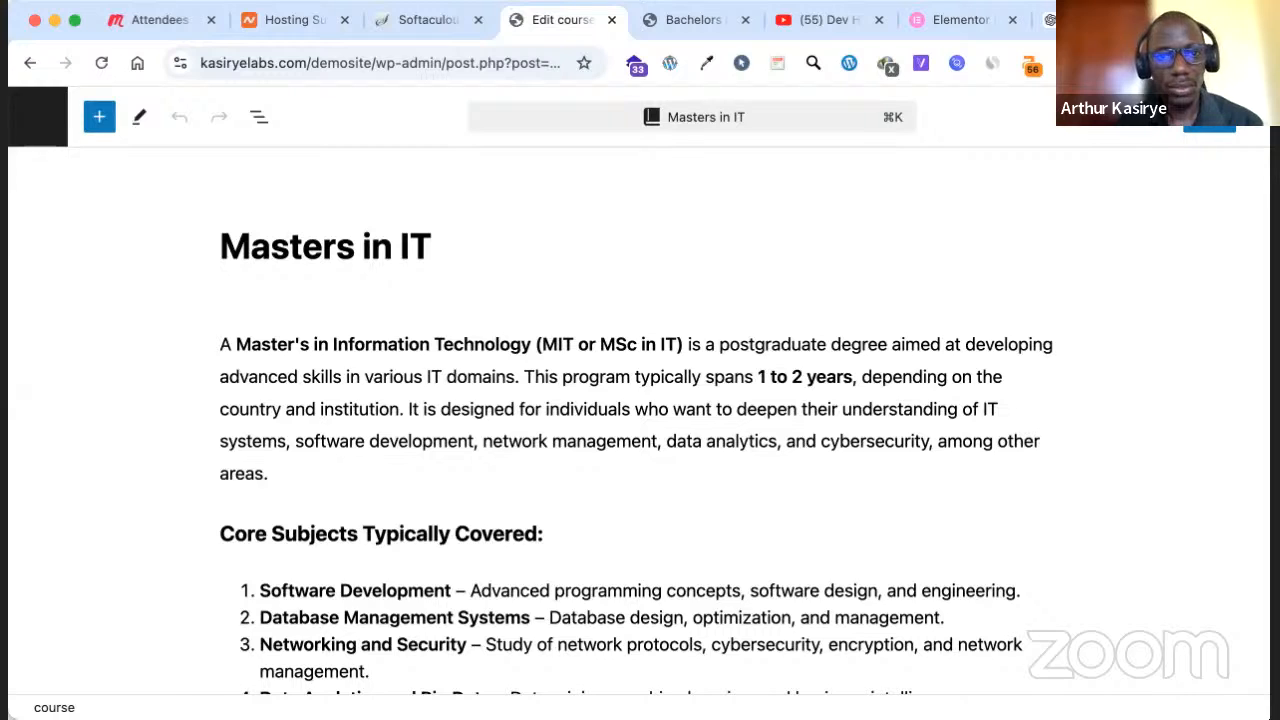
click(1256, 117)
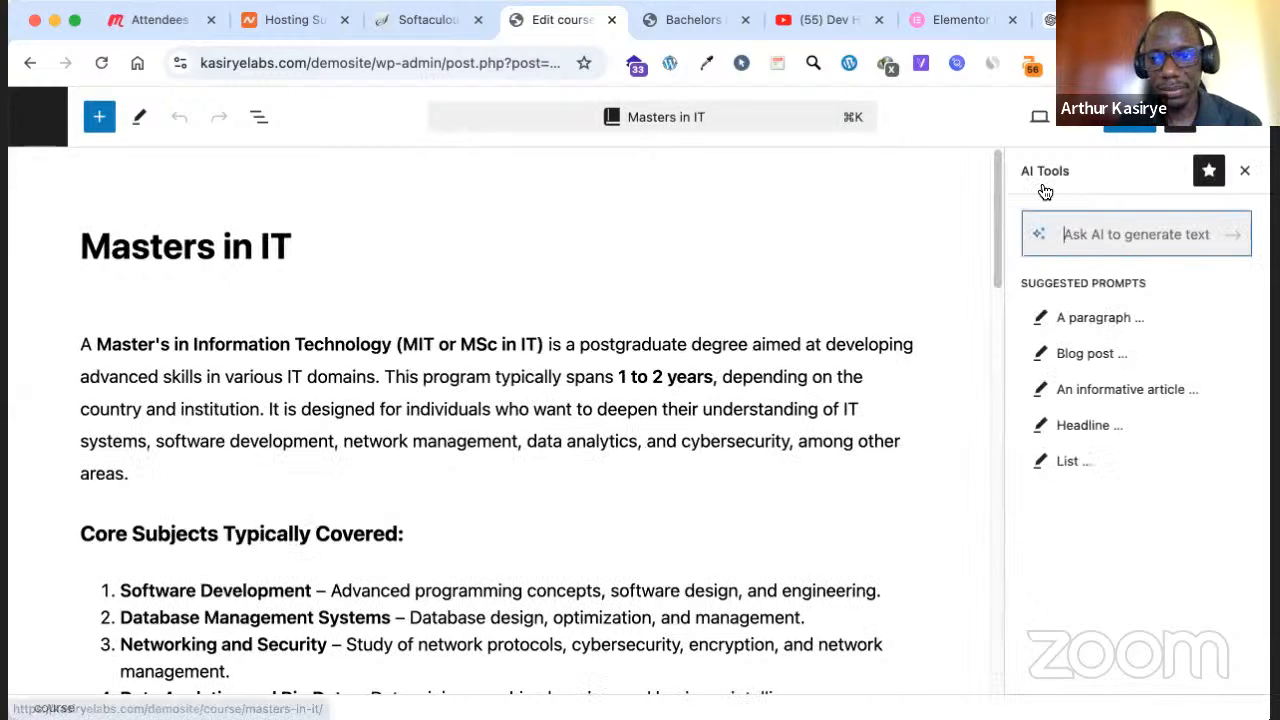
click(1243, 173)
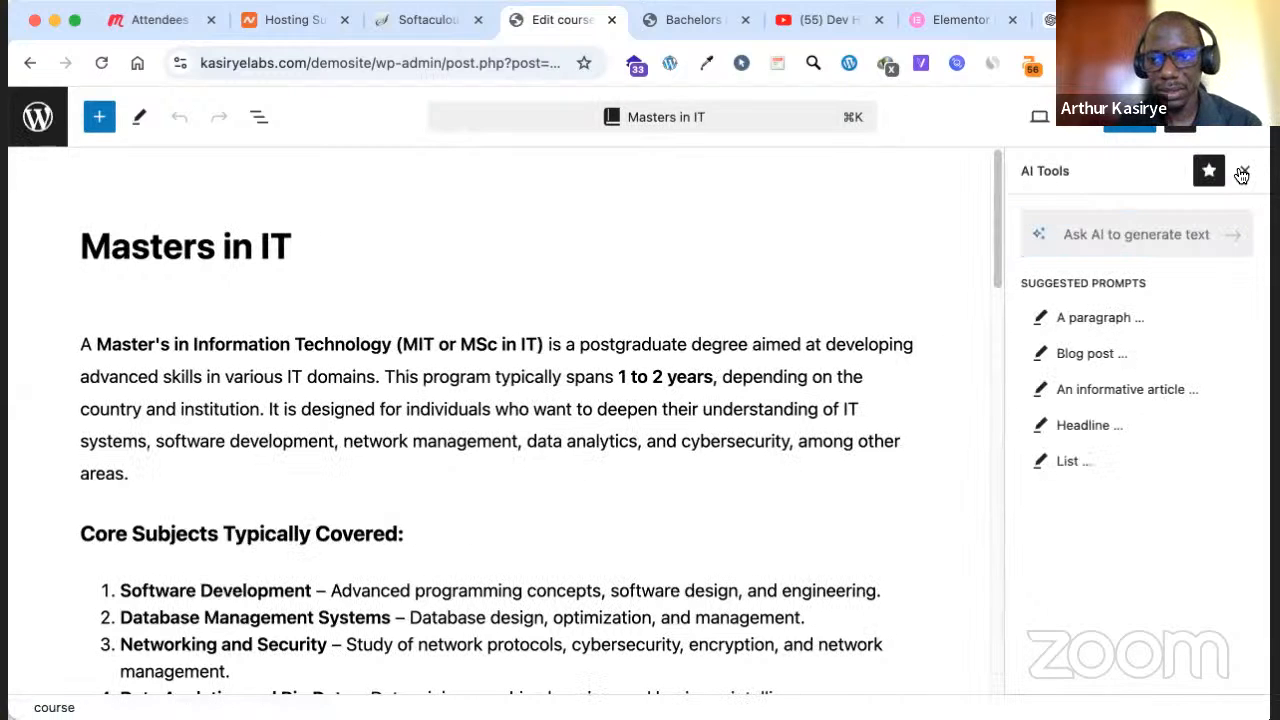
click(1219, 117)
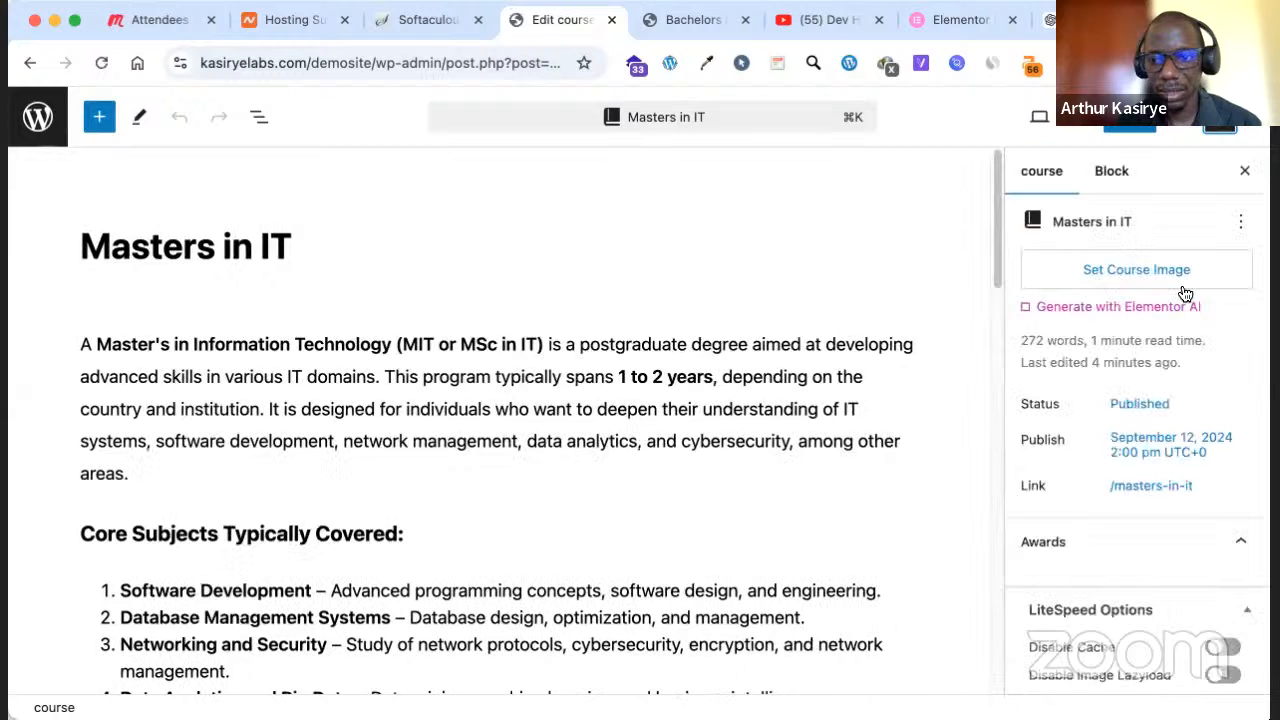
Upload the beautifully-laid-tables-with-glasses-and-appliance image, set it as the Masters in IT course image and save the course
click(1129, 268)
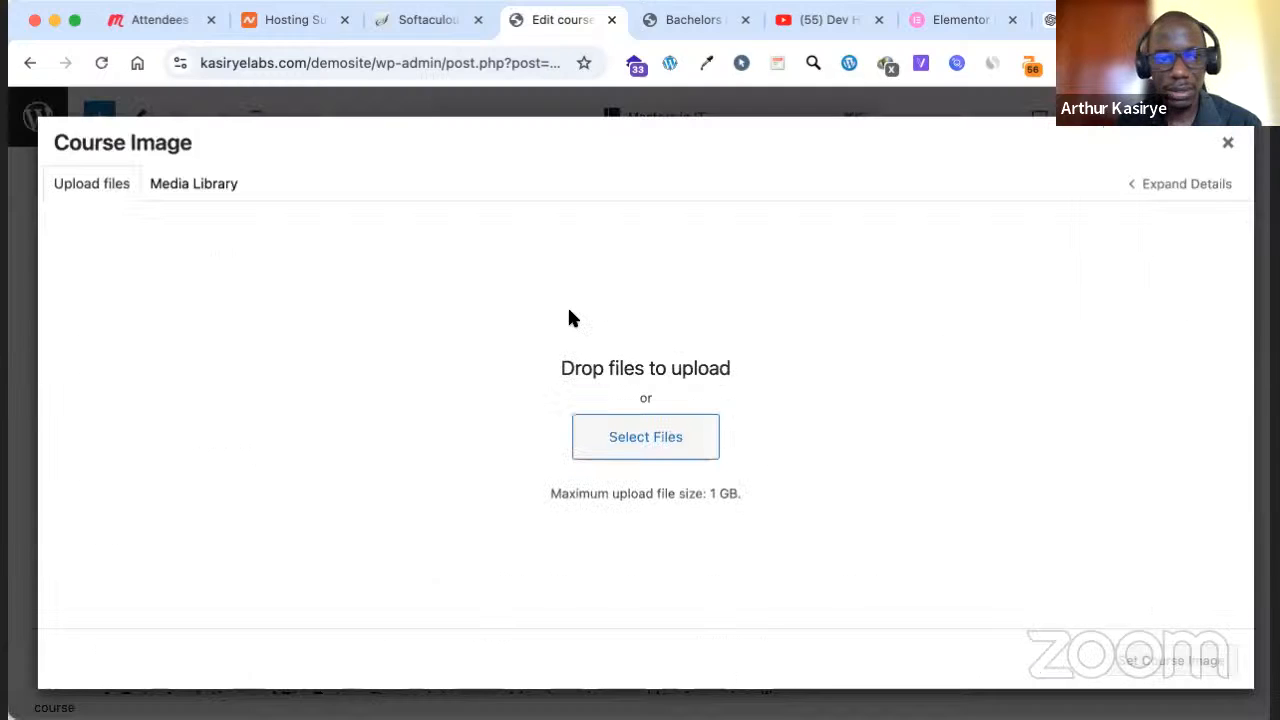
click(200, 187)
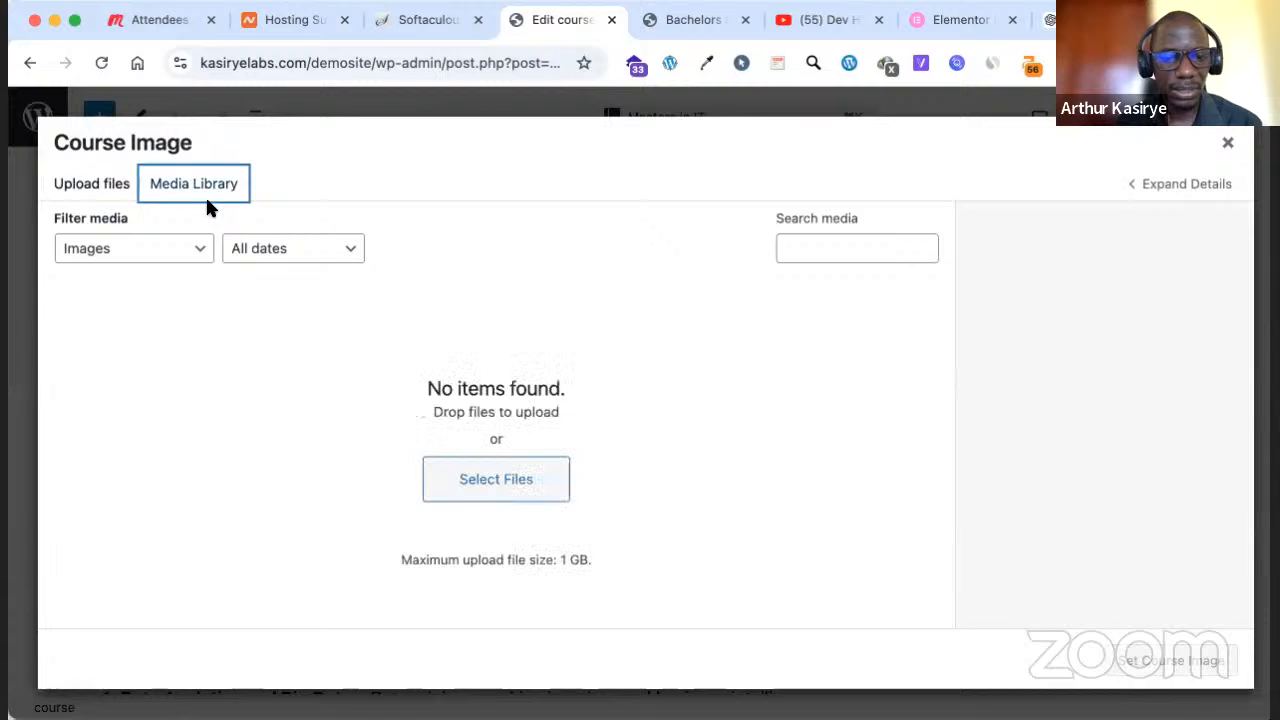
click(219, 290)
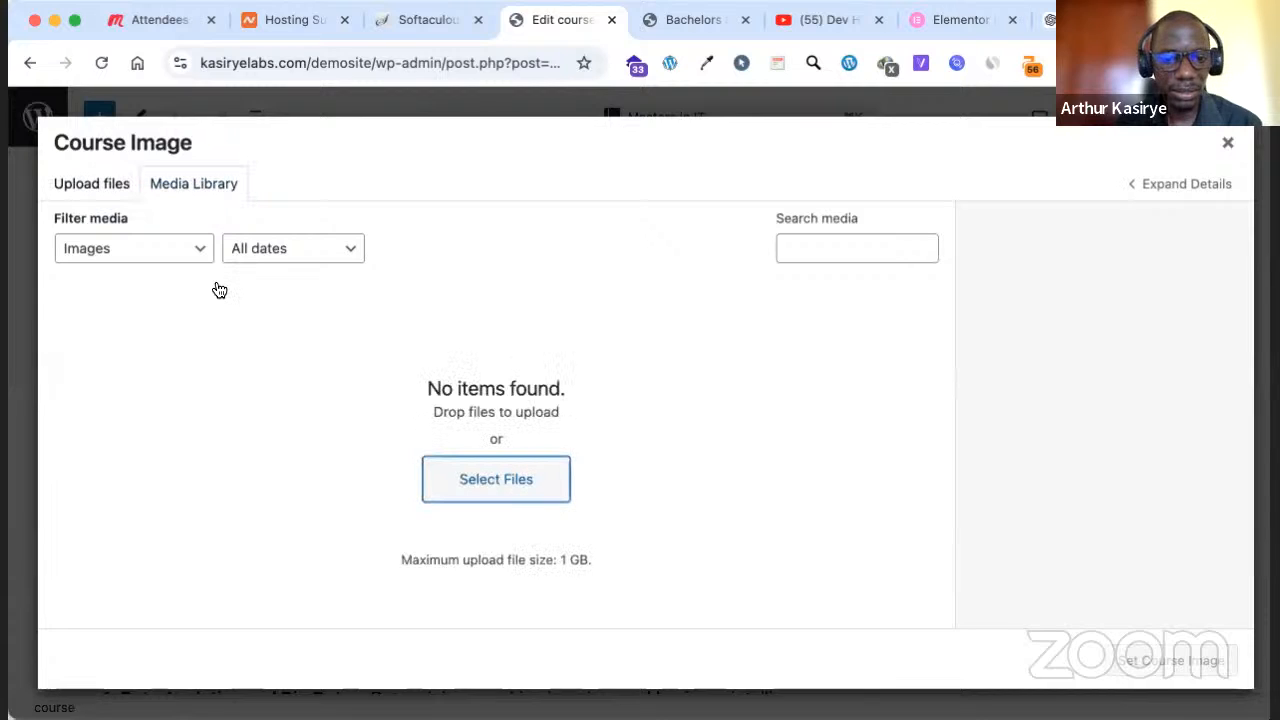
click(516, 388)
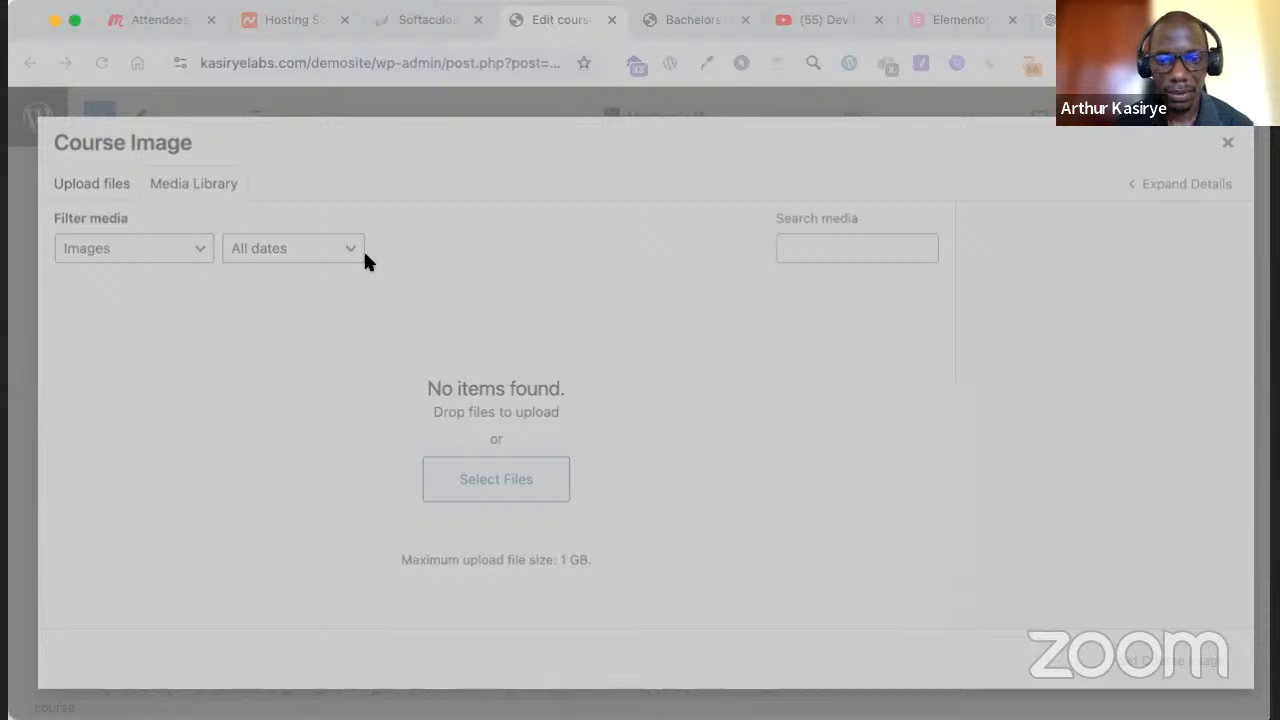
click(863, 462)
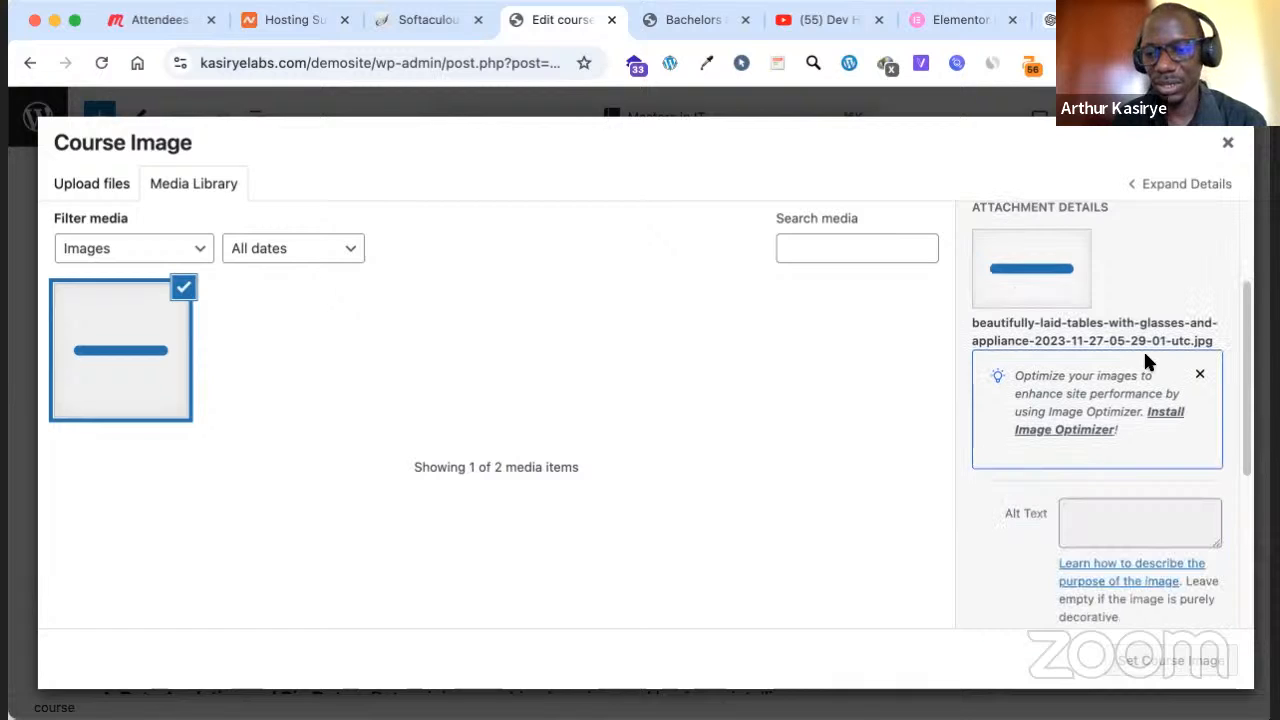
scroll(1206, 358, down, 1)
click(1203, 361)
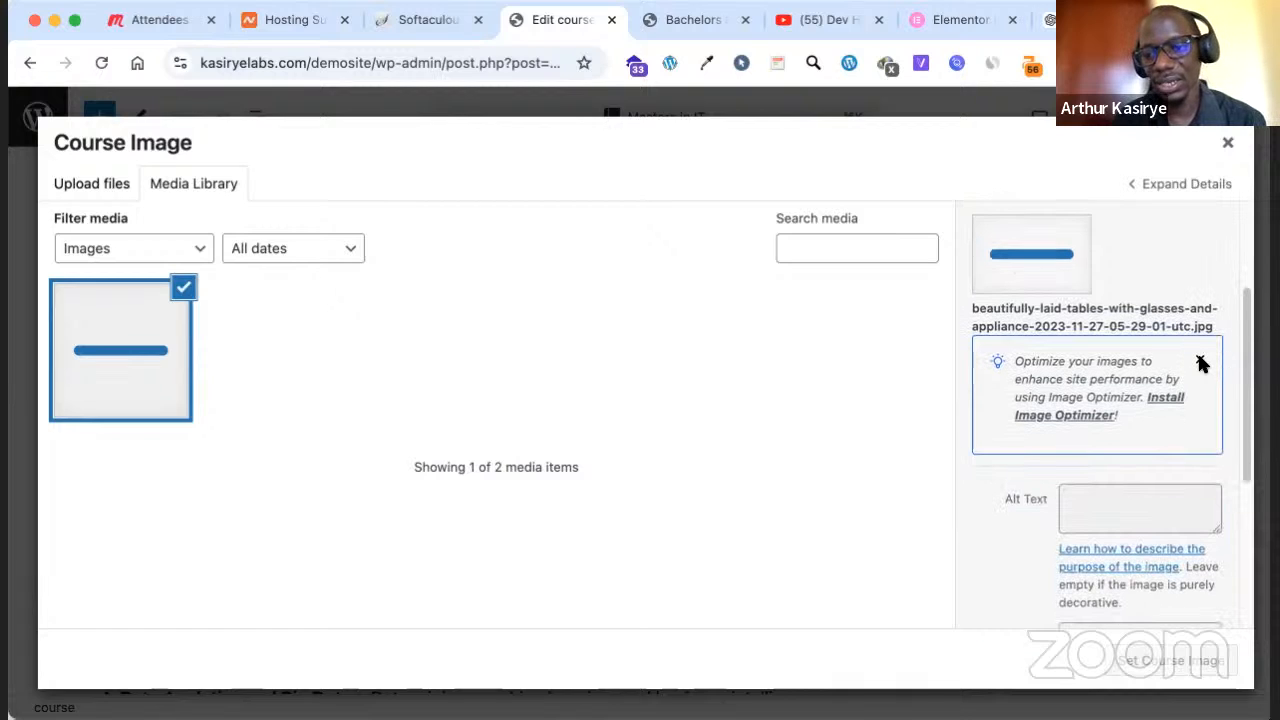
scroll(1022, 357, up, 3)
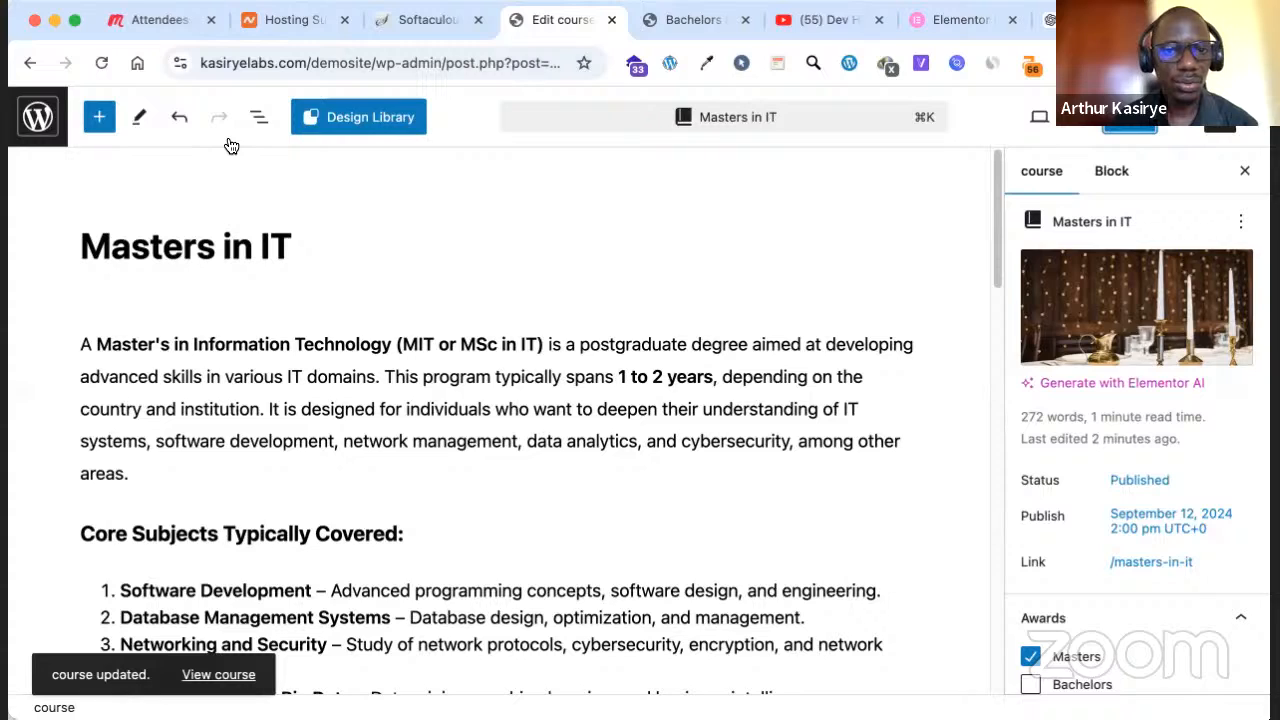
Return to the courses list and open the Bachelors In Agriculture course for editing
click(38, 117)
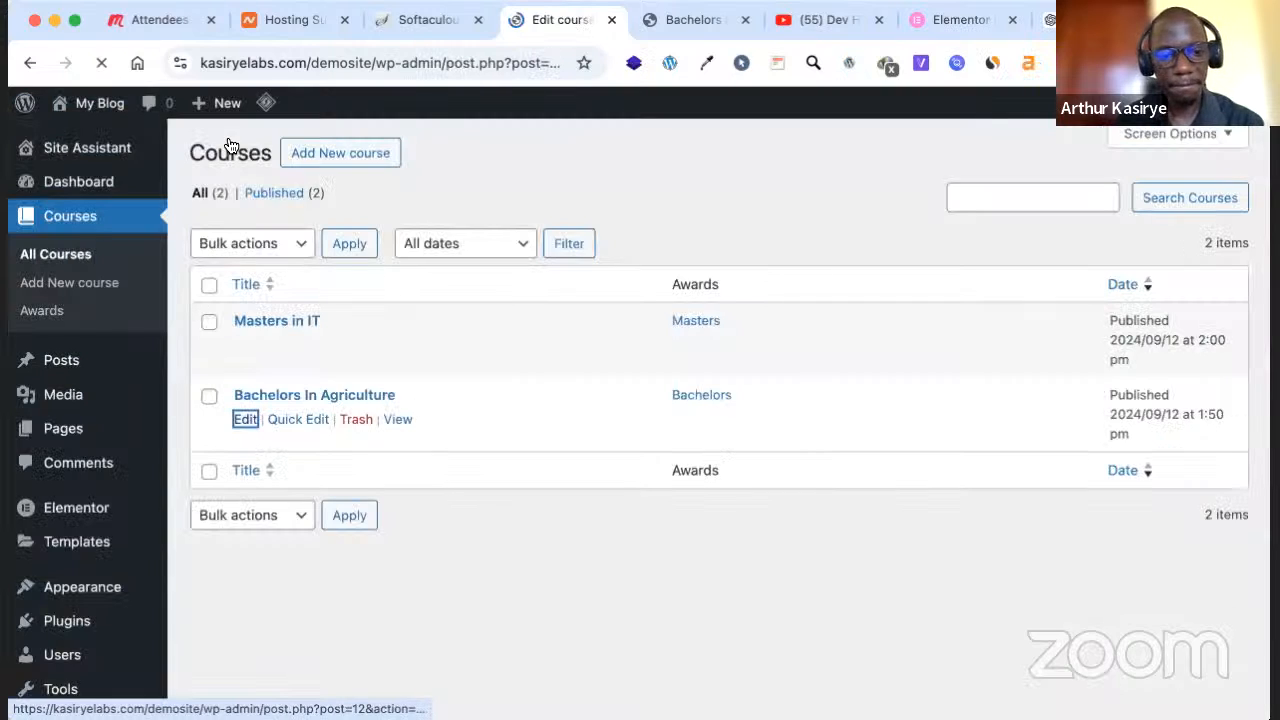
click(244, 420)
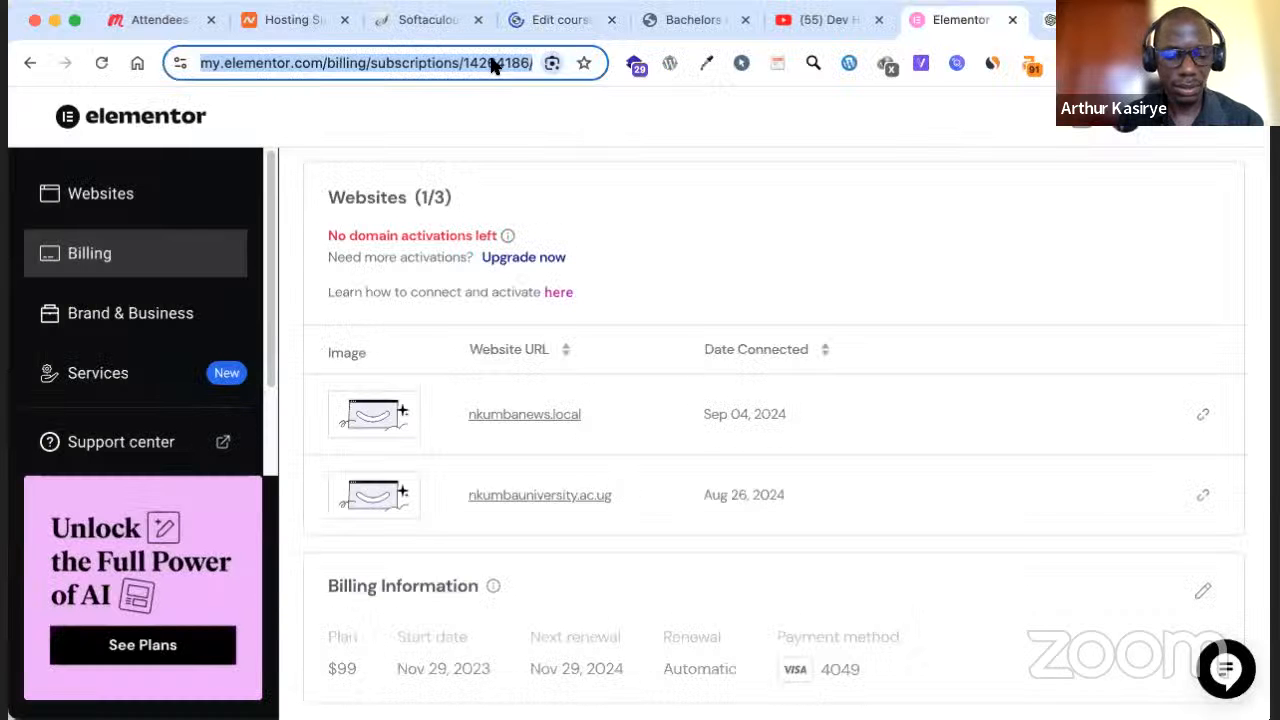
Search Google Images for agriculture and save the picture of three farm machines in a green field
text(agricutl)
key(super+q)
key(super+a)
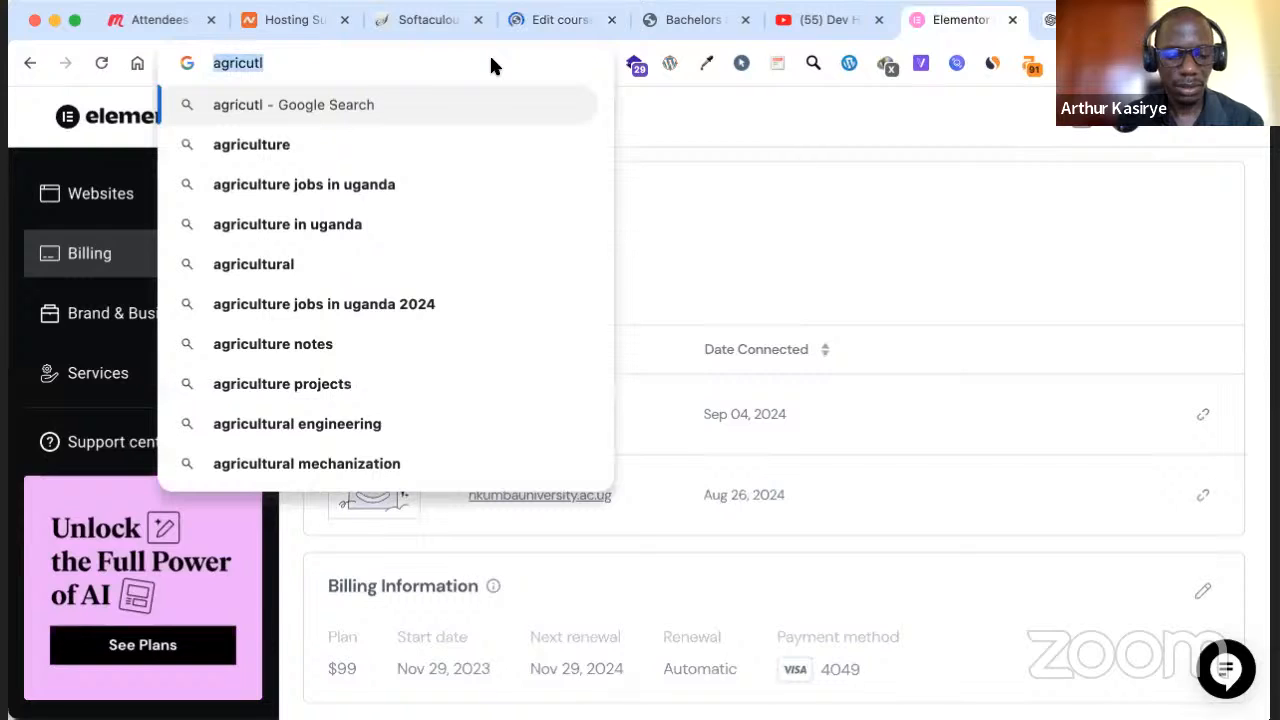
text(a)
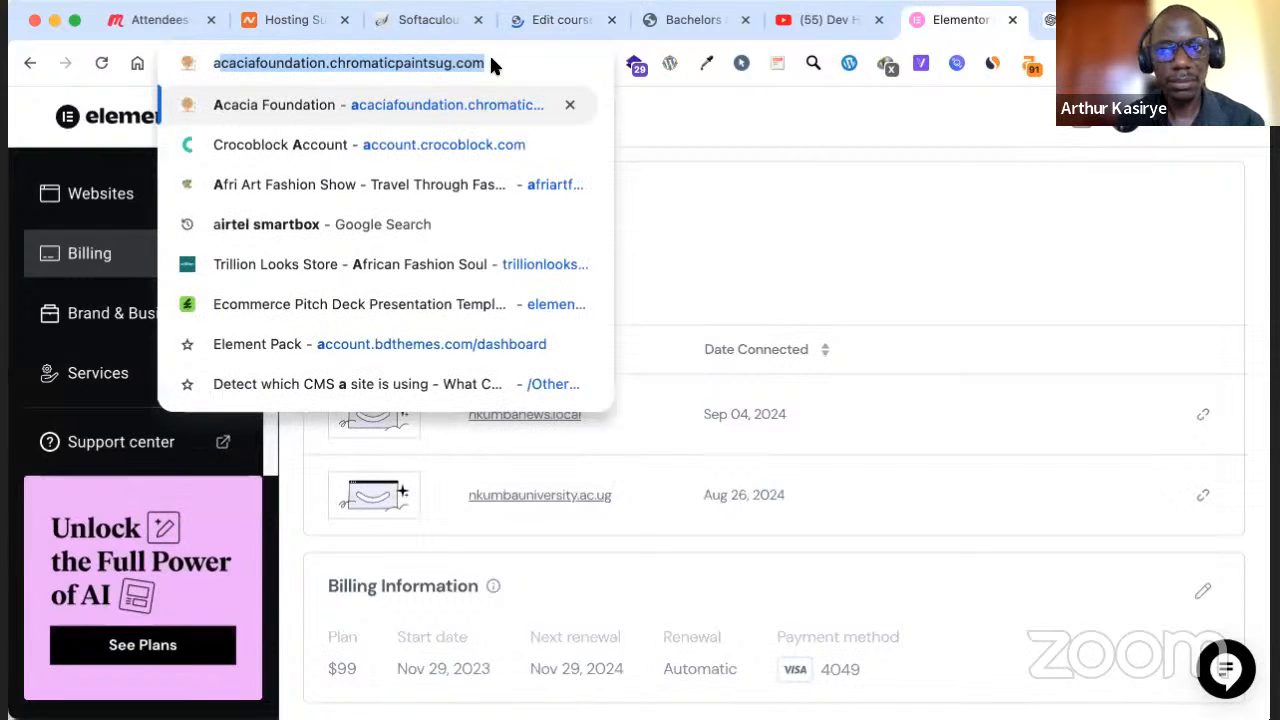
text(griculture)
key(Return)
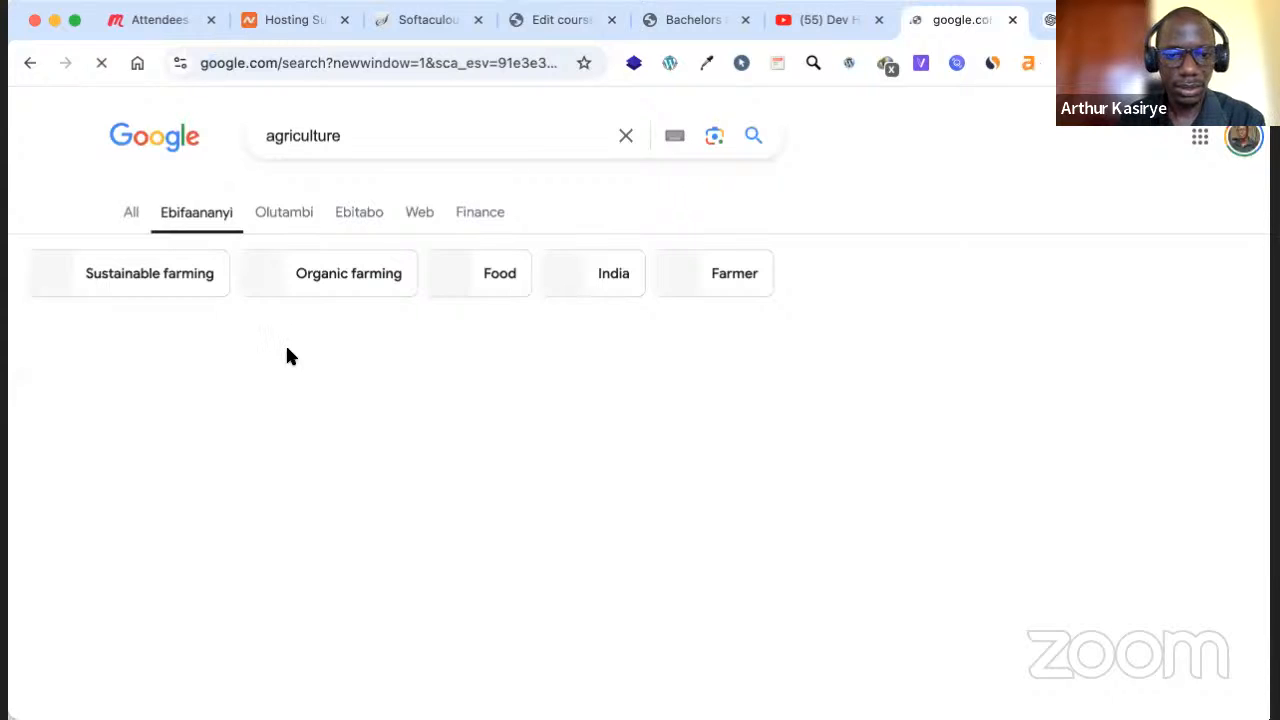
right_click(524, 356)
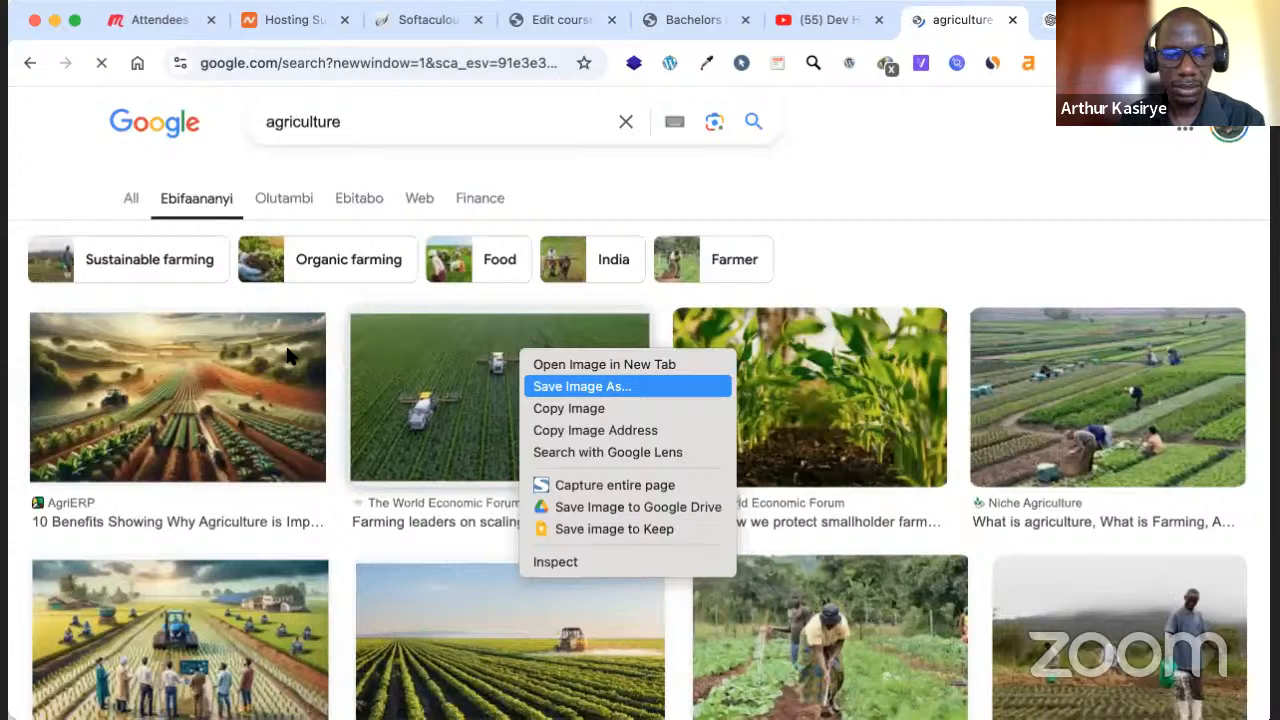
click(567, 392)
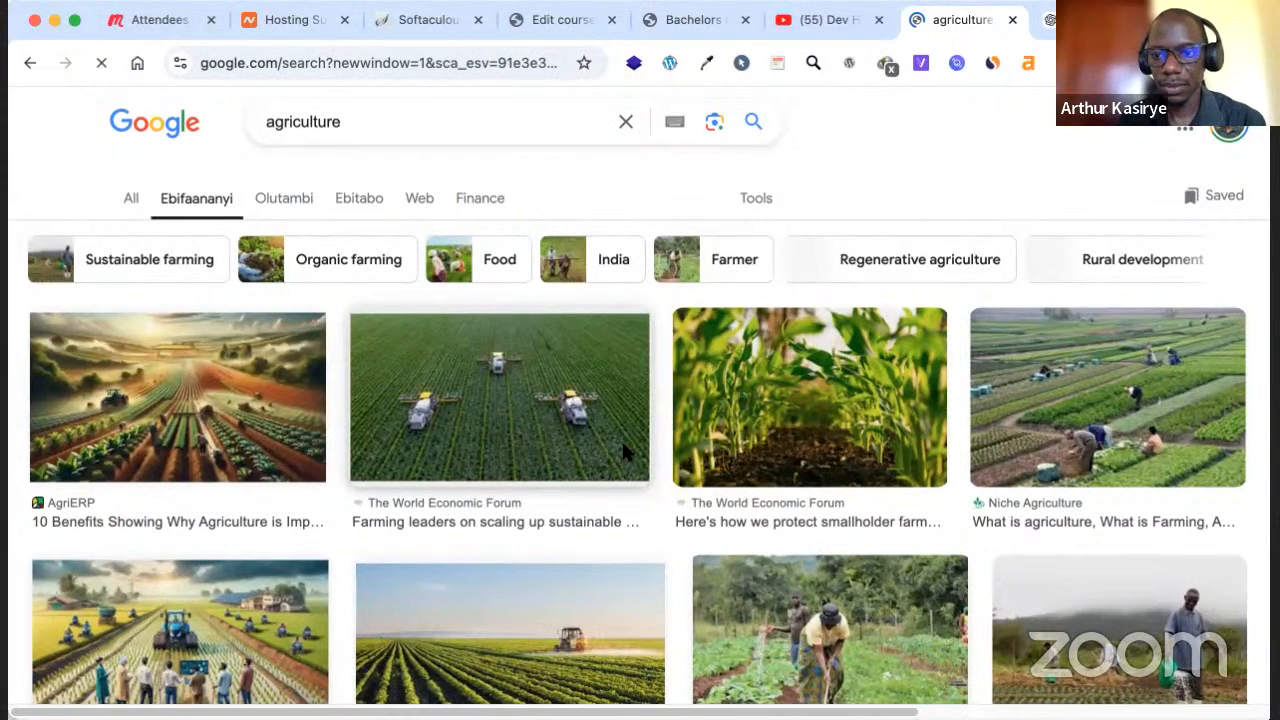
Upload download.jpeg as the course image of Bachelors In Agriculture and save the course
key(super+4)
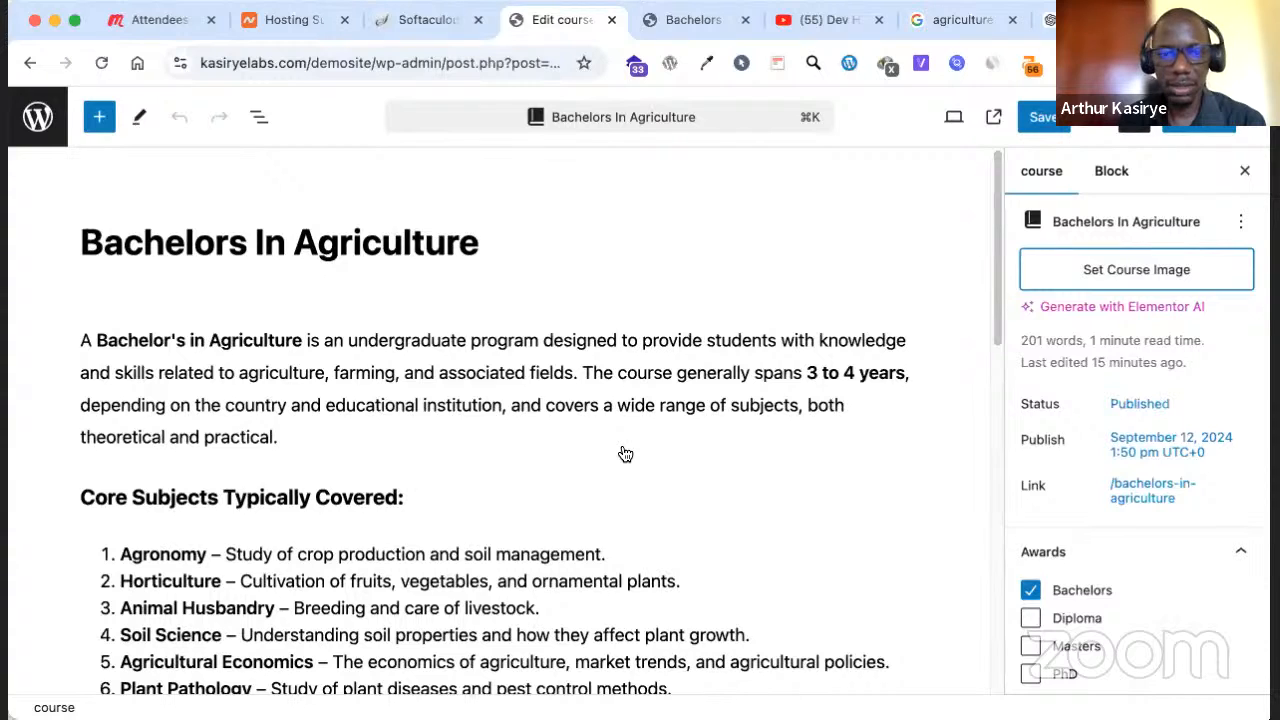
click(1135, 271)
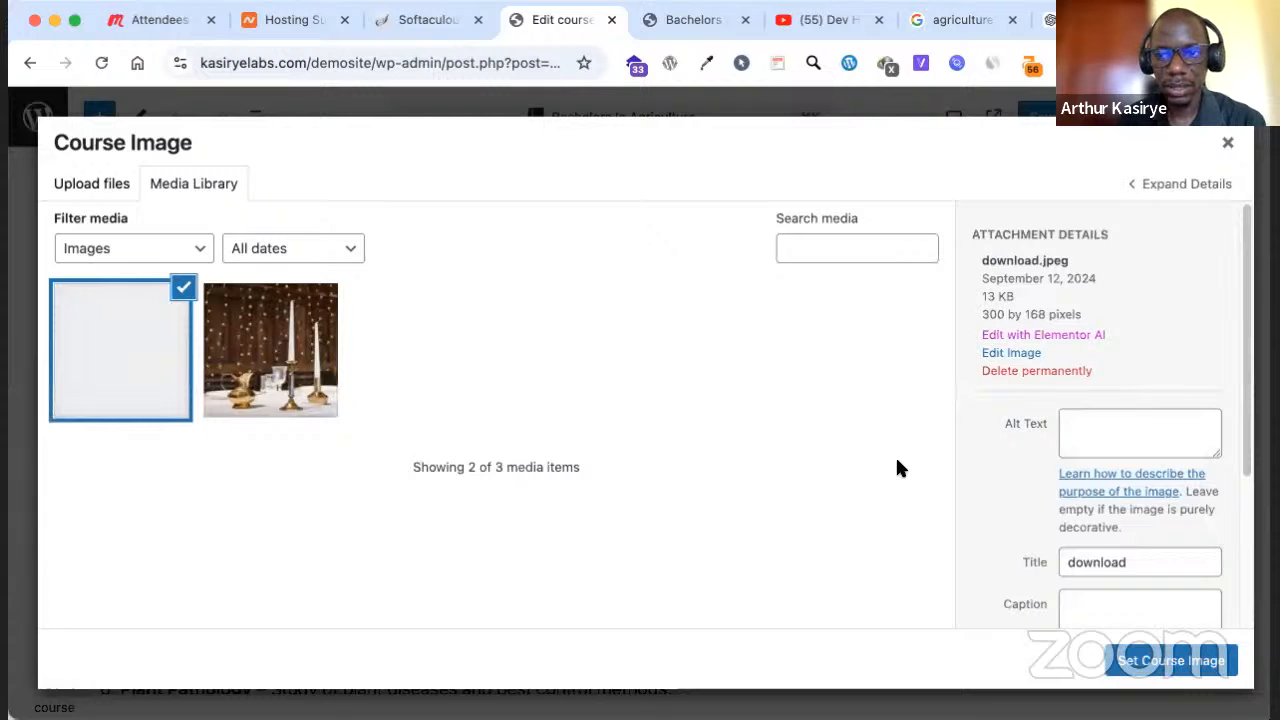
key(Escape)
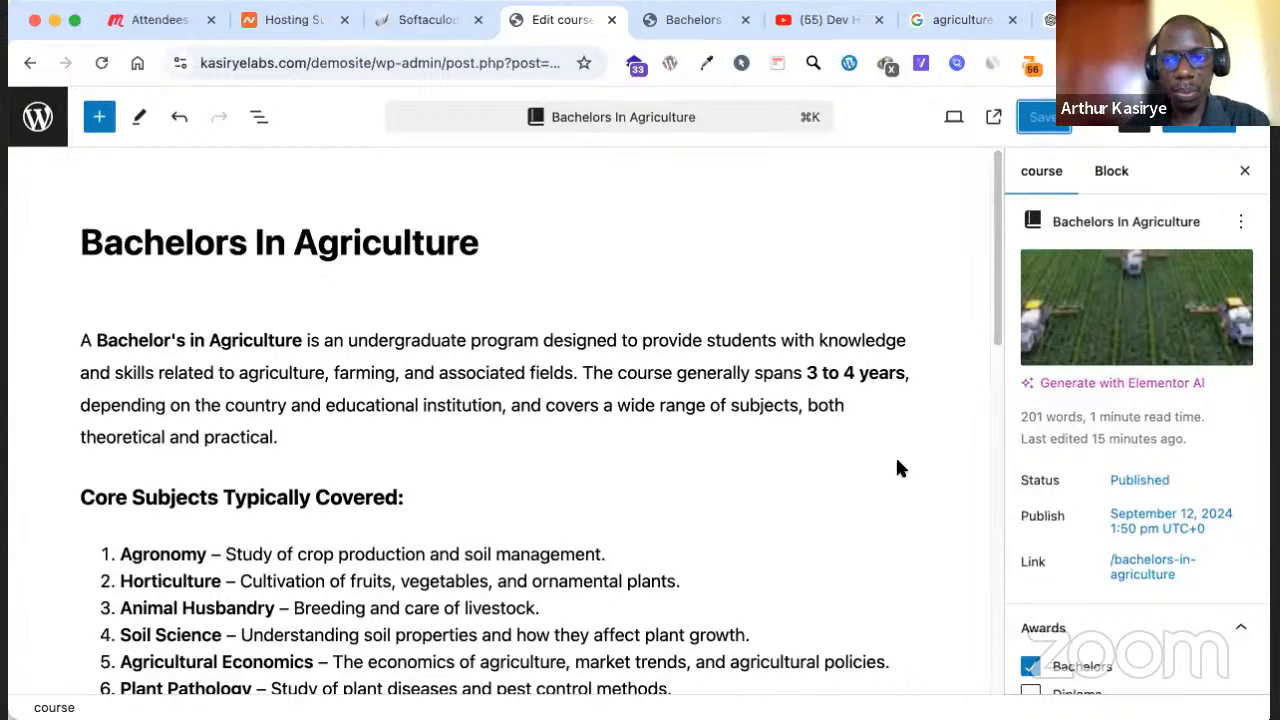
click(1030, 119)
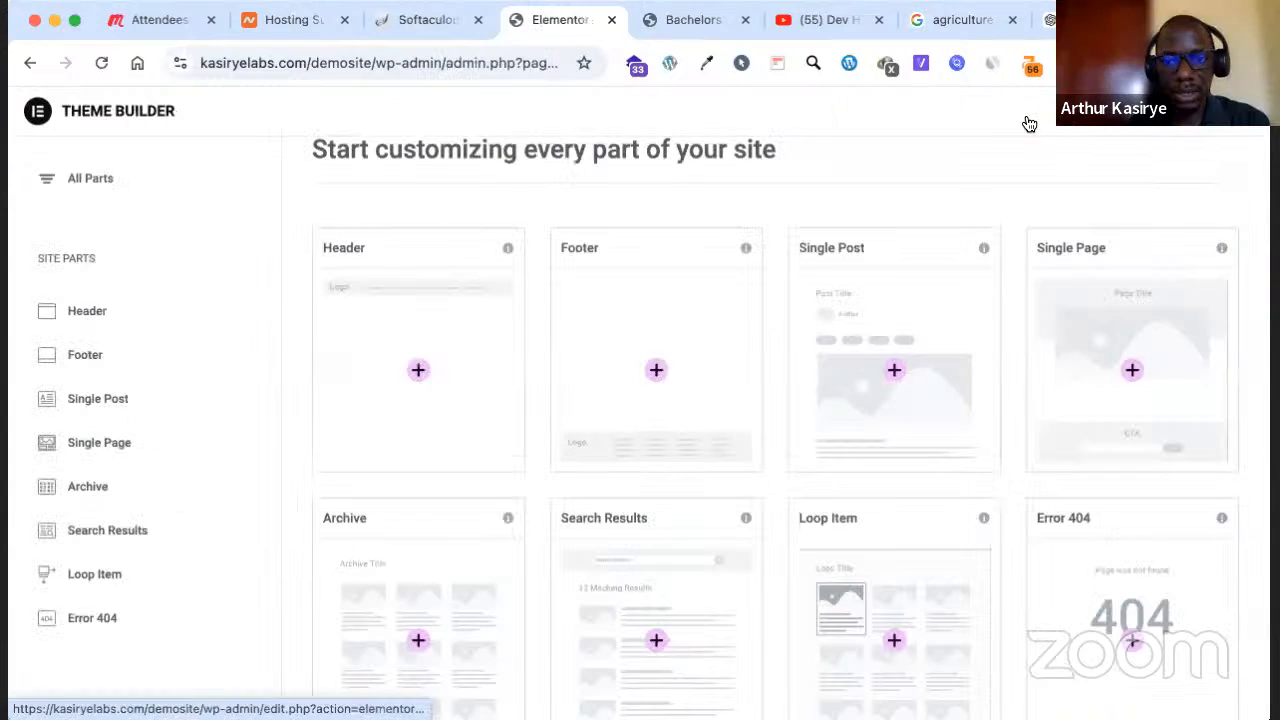
Create a new Single Post template in the Elementor Theme Builder, look through the block library and close it without inserting a block
click(857, 351)
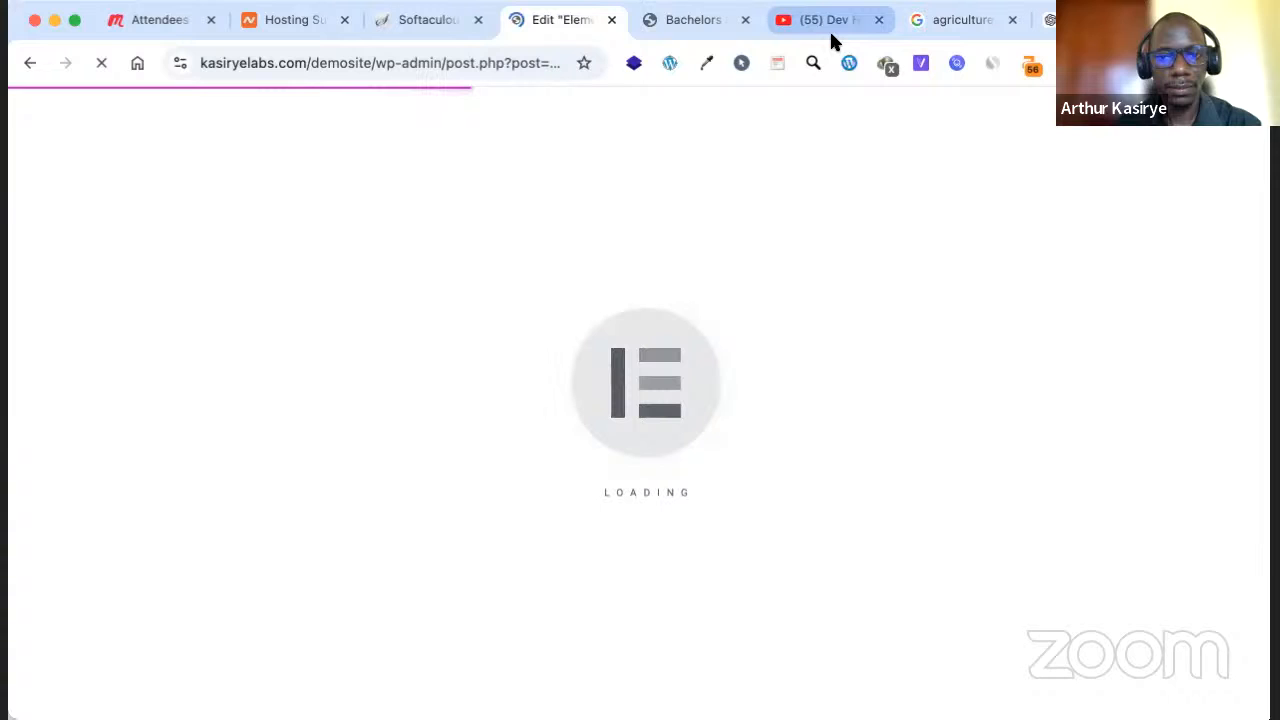
ctrl+click(588, 34)
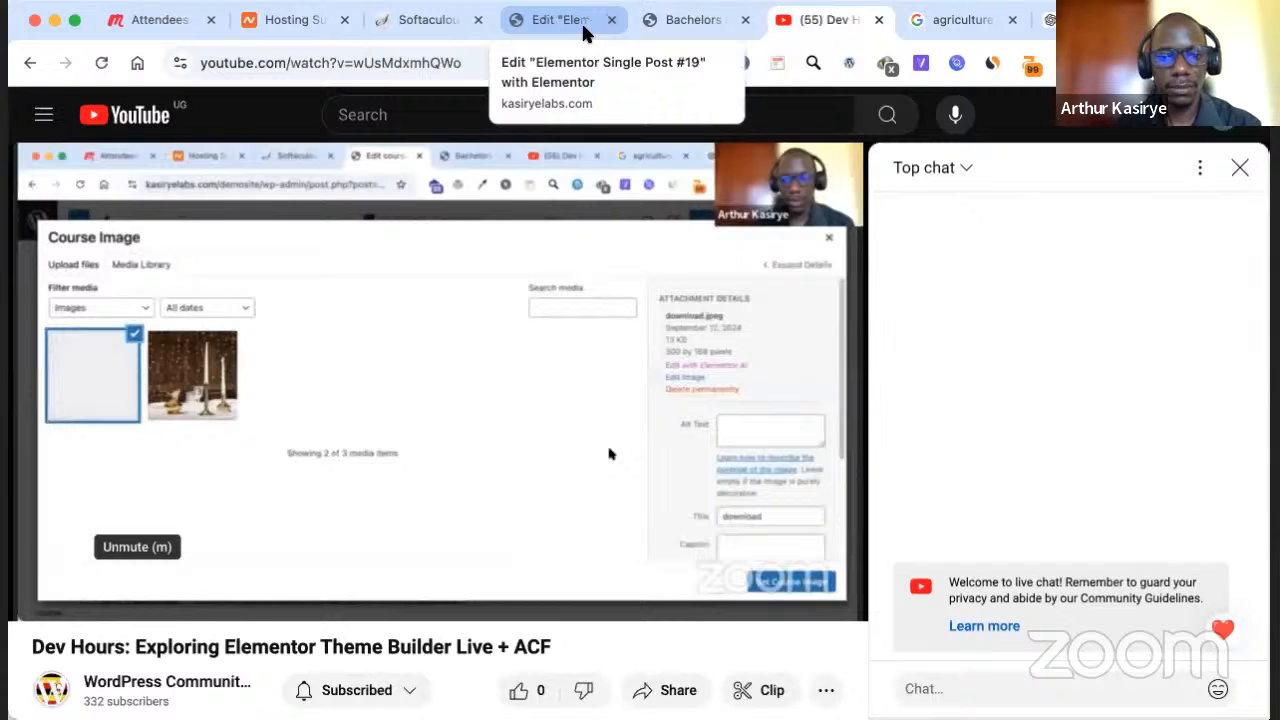
click(585, 33)
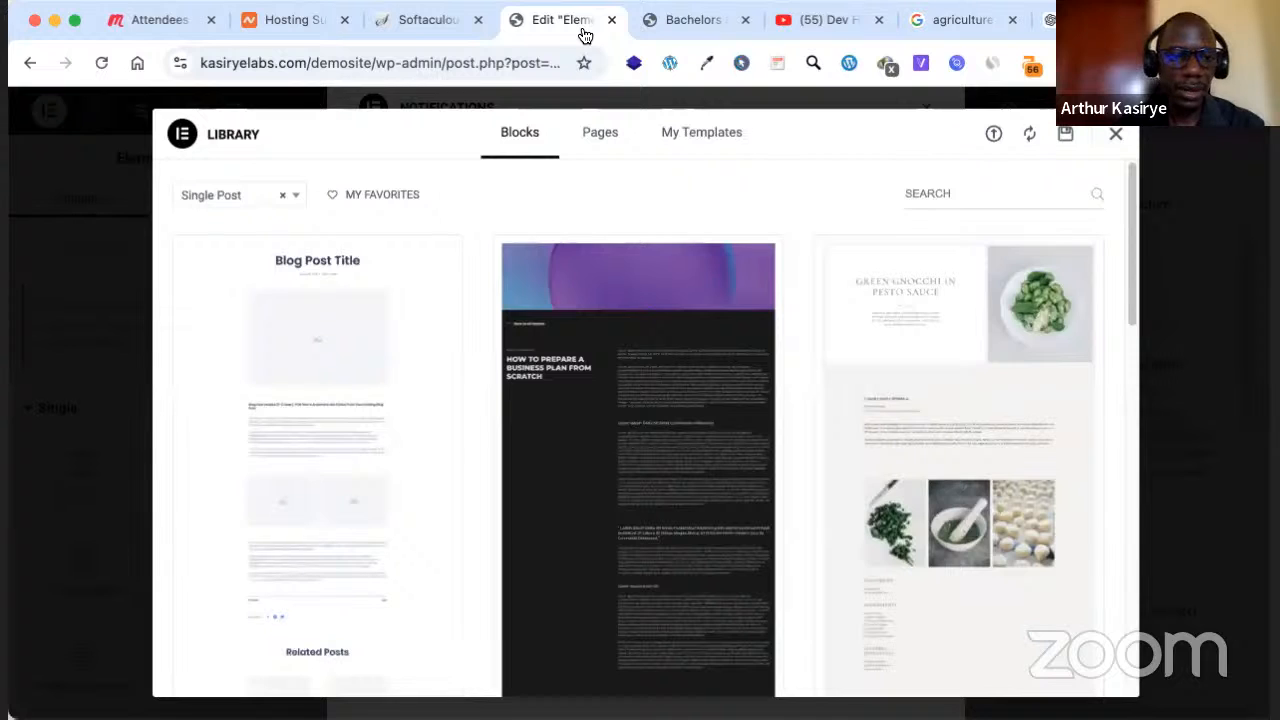
scroll(385, 328, down, 3)
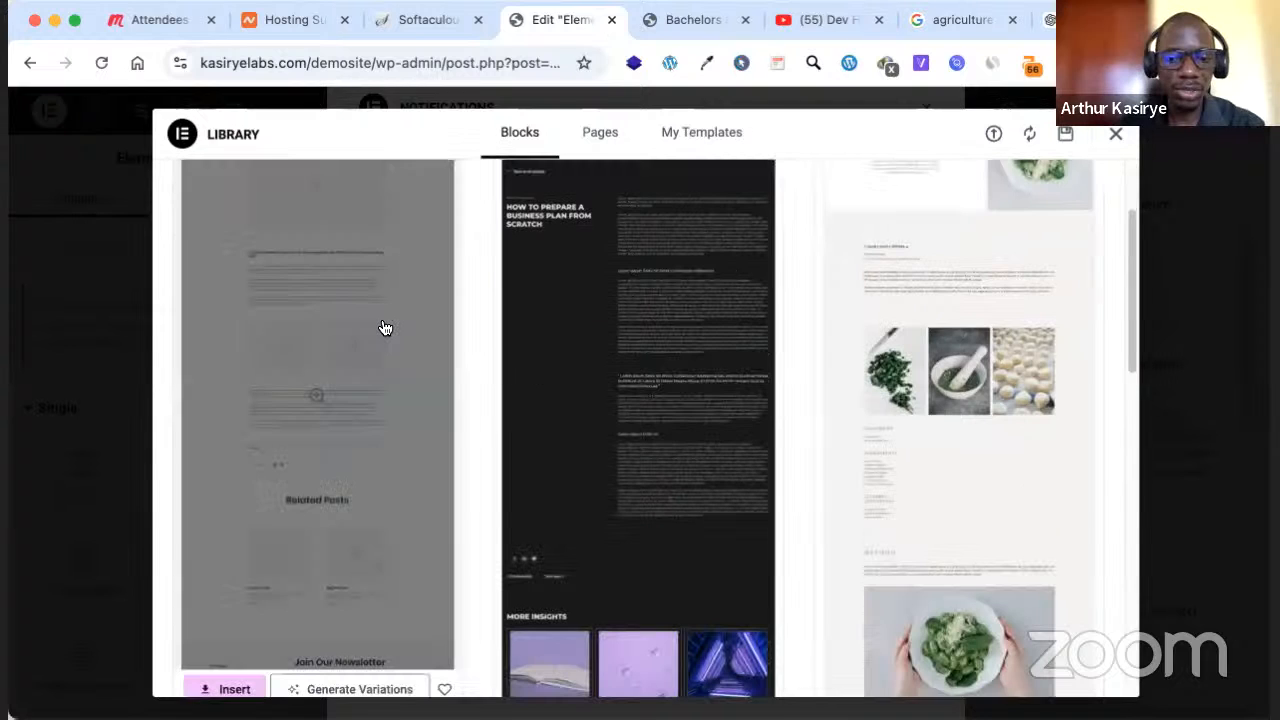
scroll(648, 421, down, 5)
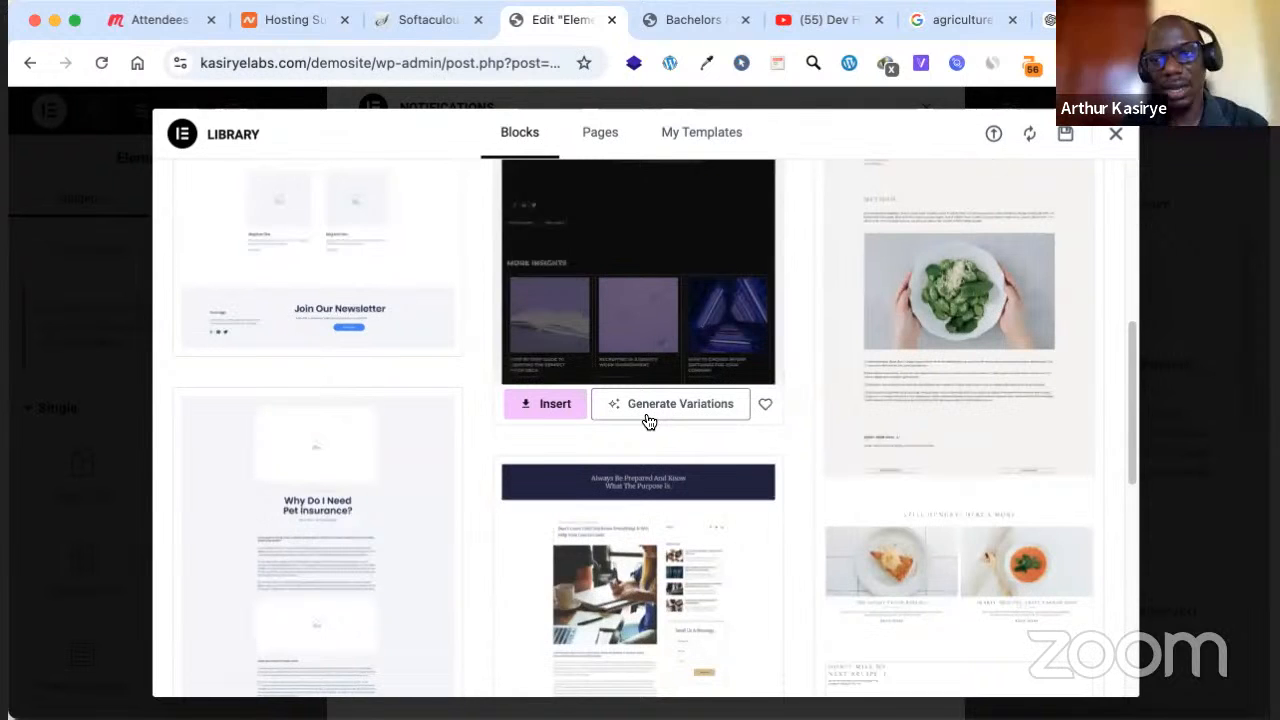
scroll(648, 421, up, 8)
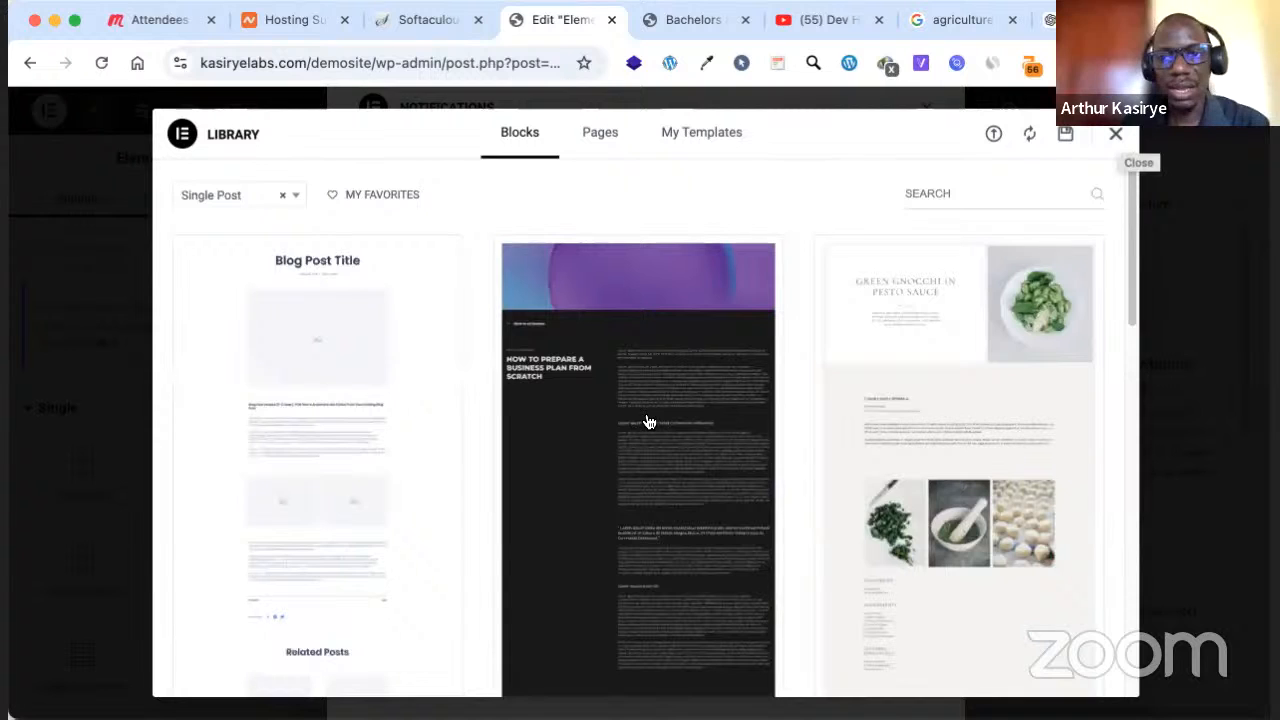
click(1115, 135)
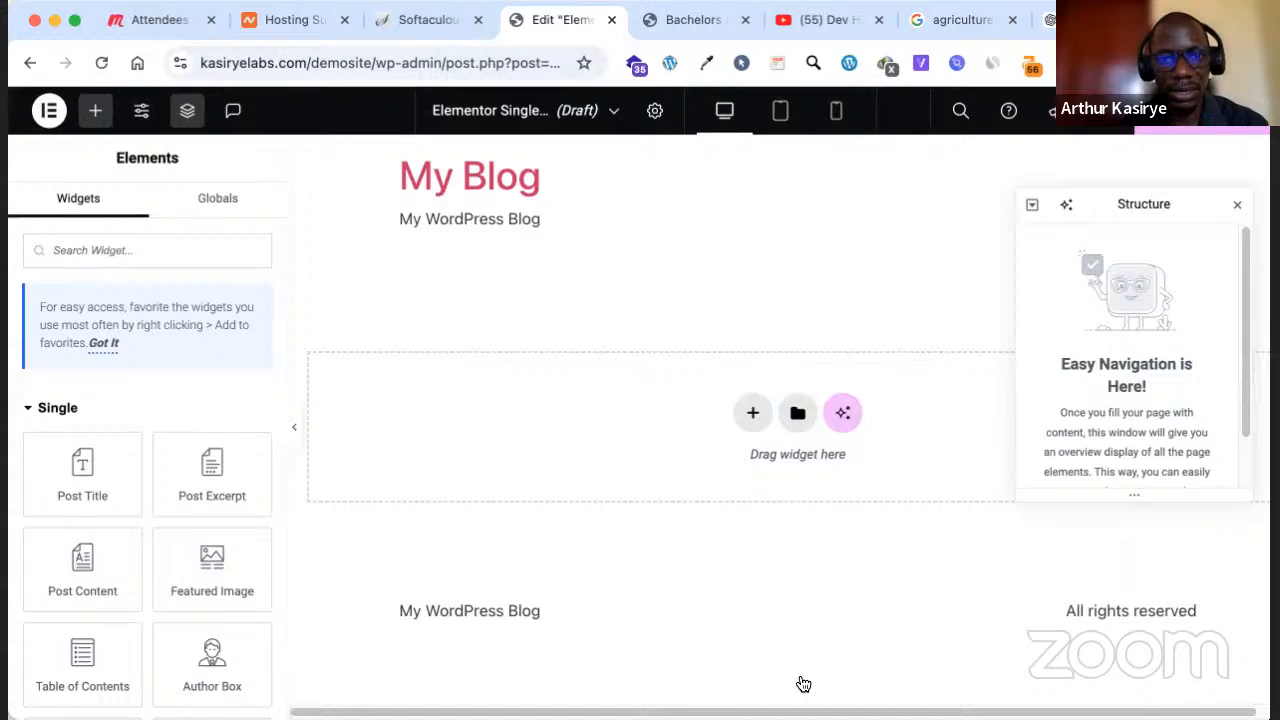
Set the template's page layout to Elementor Canvas and apply course as the dynamic content preview
click(655, 111)
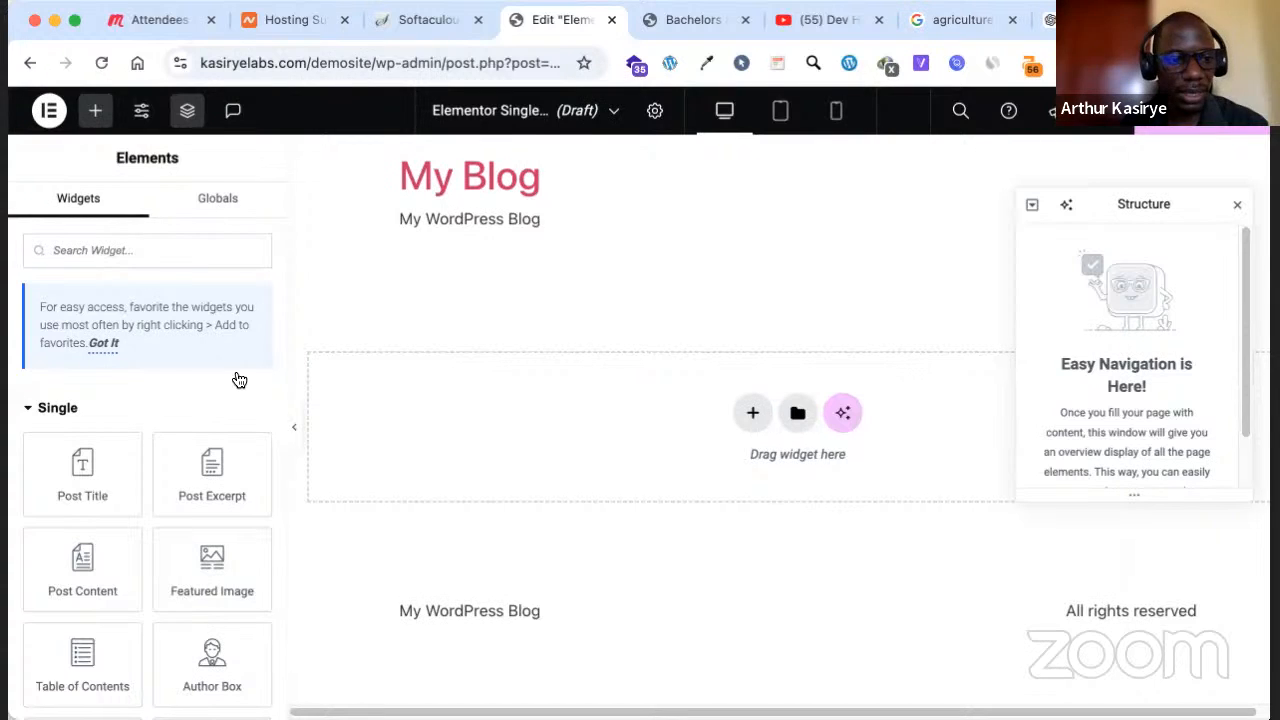
click(239, 378)
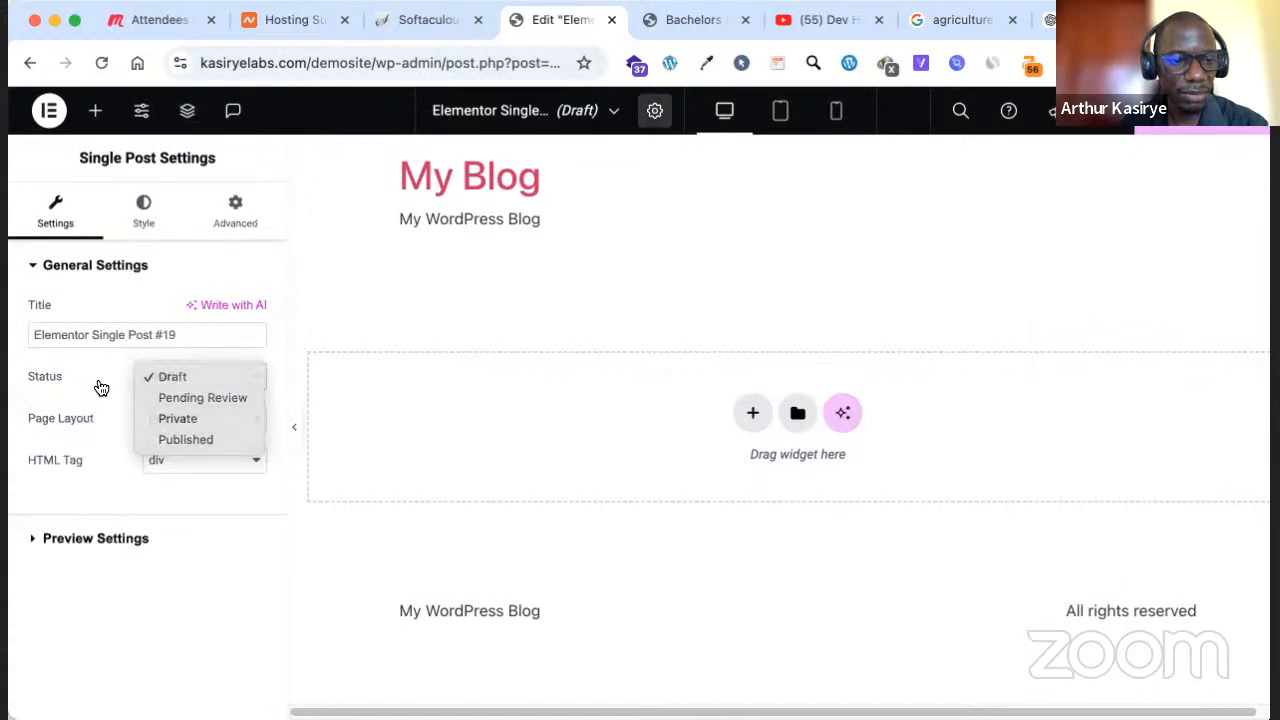
click(211, 294)
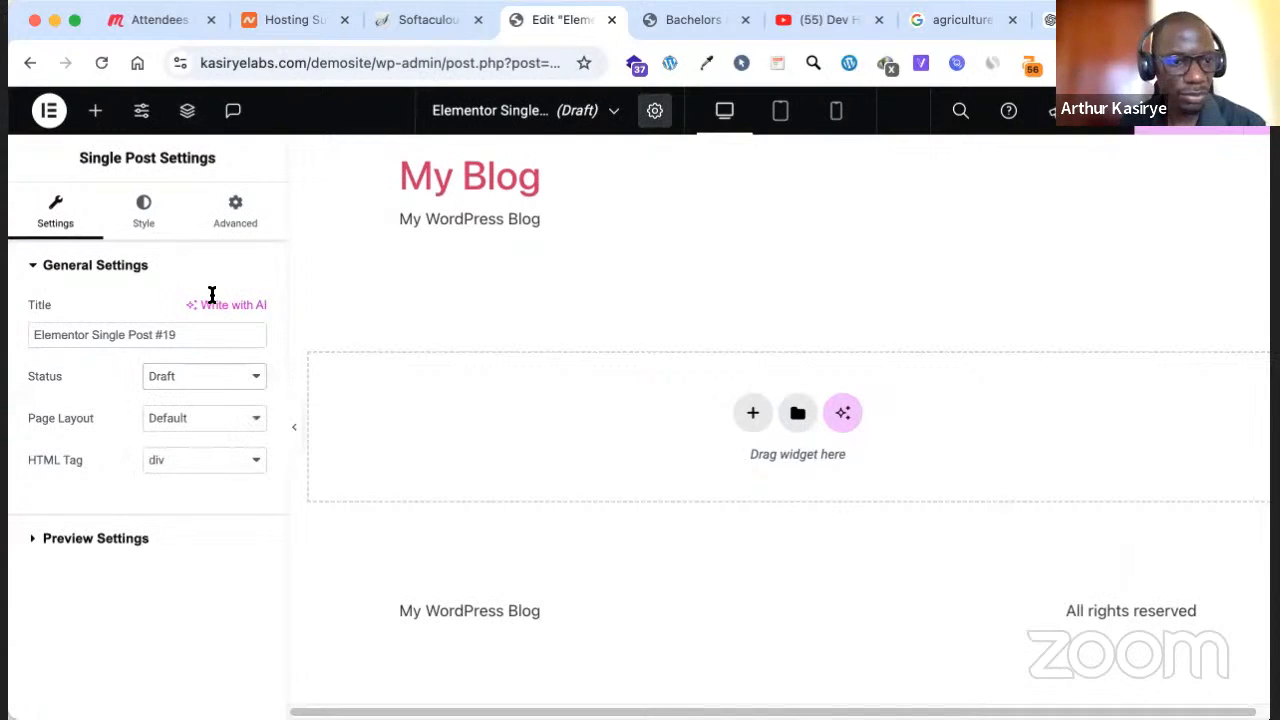
click(226, 421)
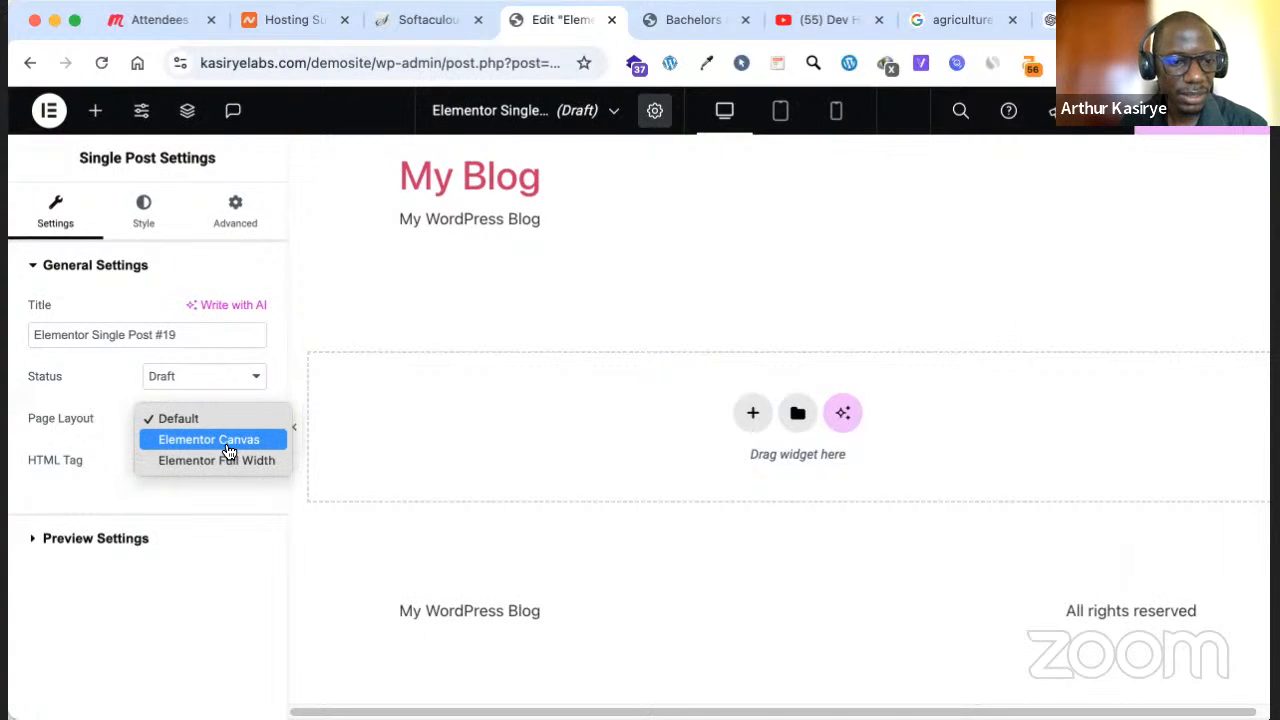
click(229, 441)
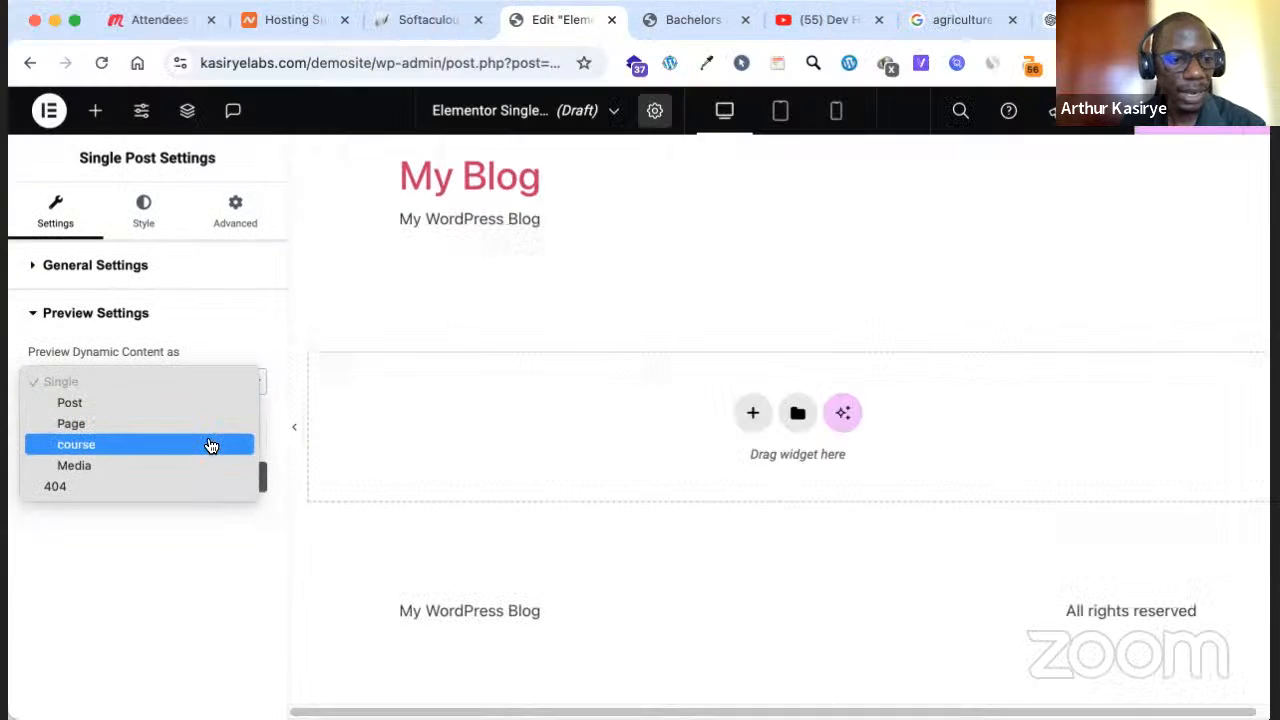
click(209, 444)
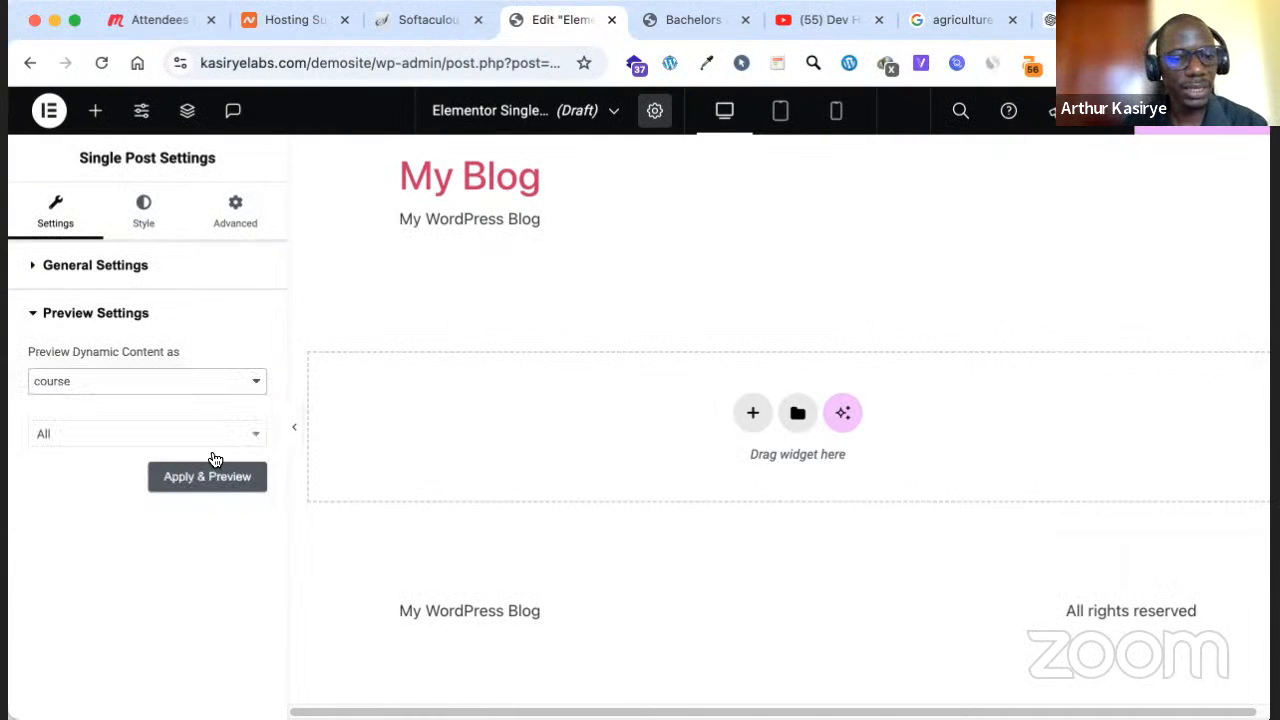
click(215, 489)
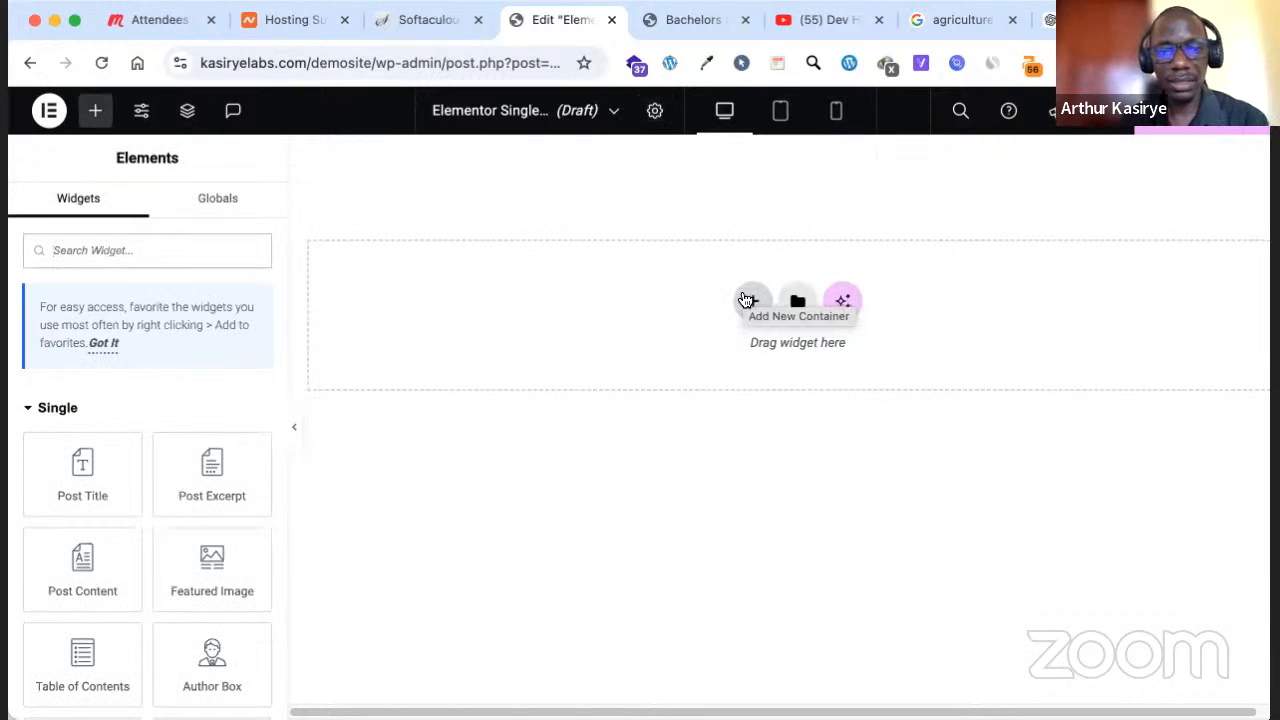
Add a Flexbox container with a single-column, downward-direction structure to the template
click(750, 300)
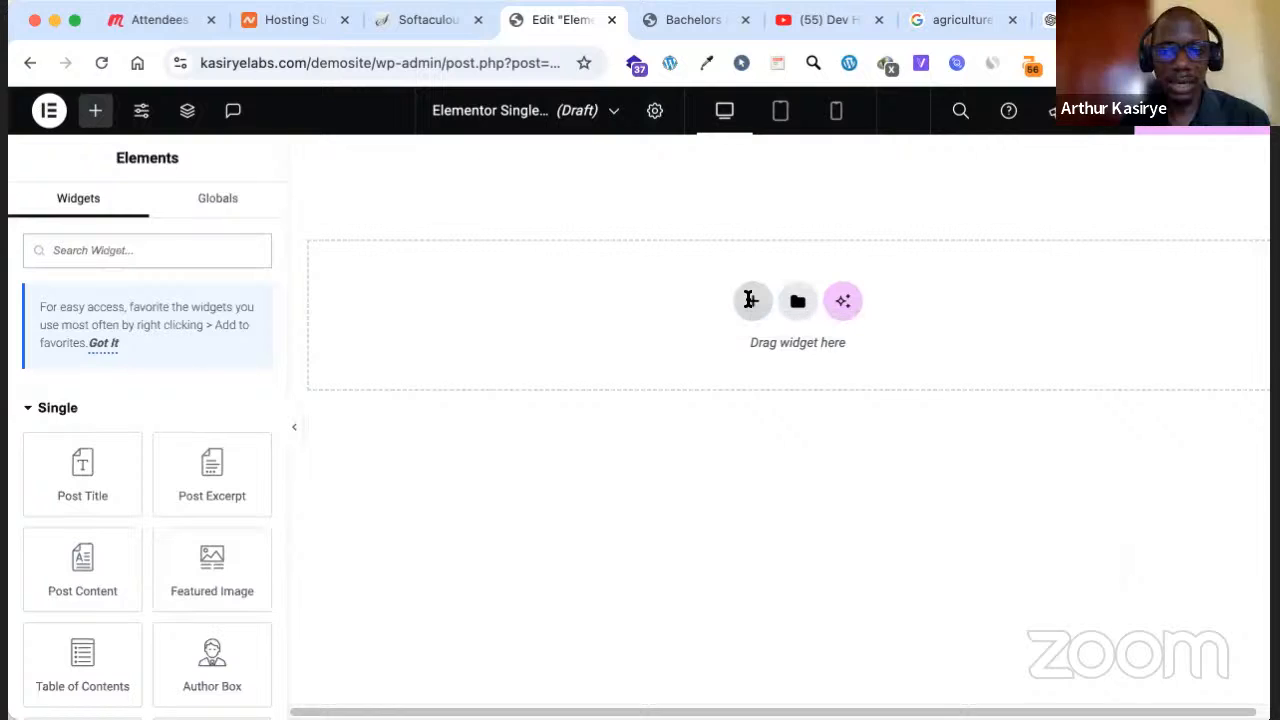
click(723, 403)
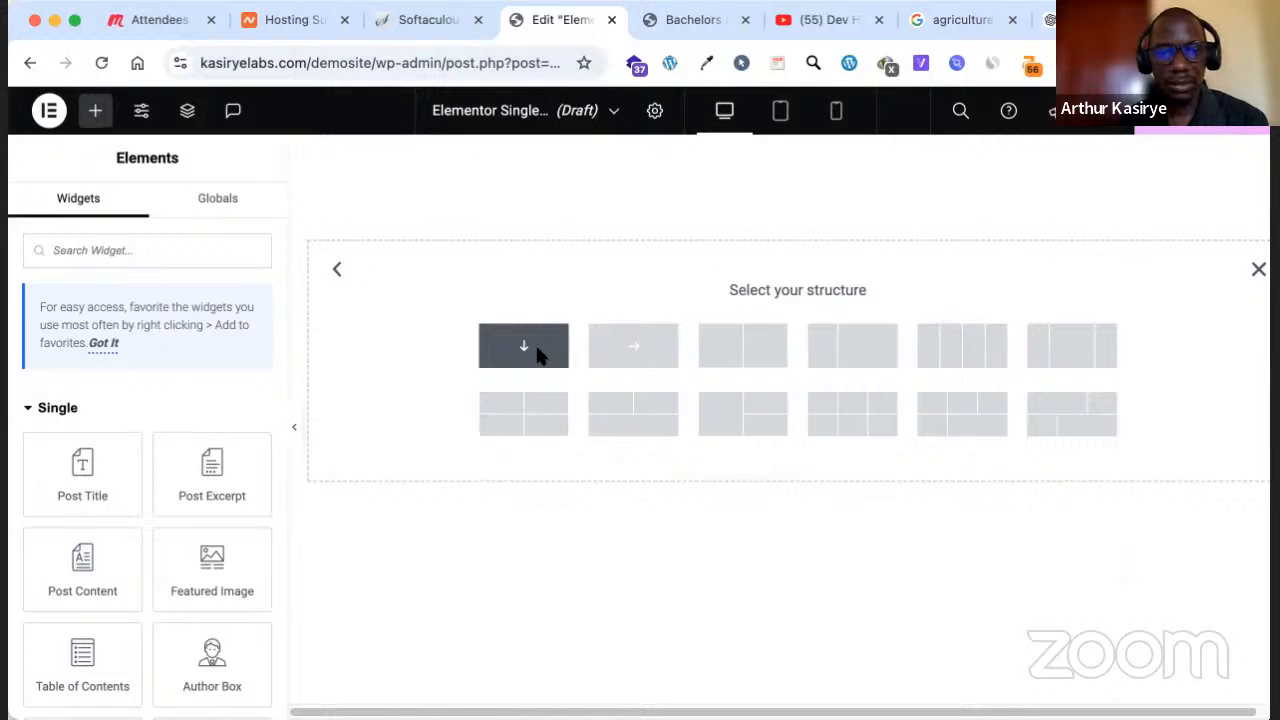
click(537, 355)
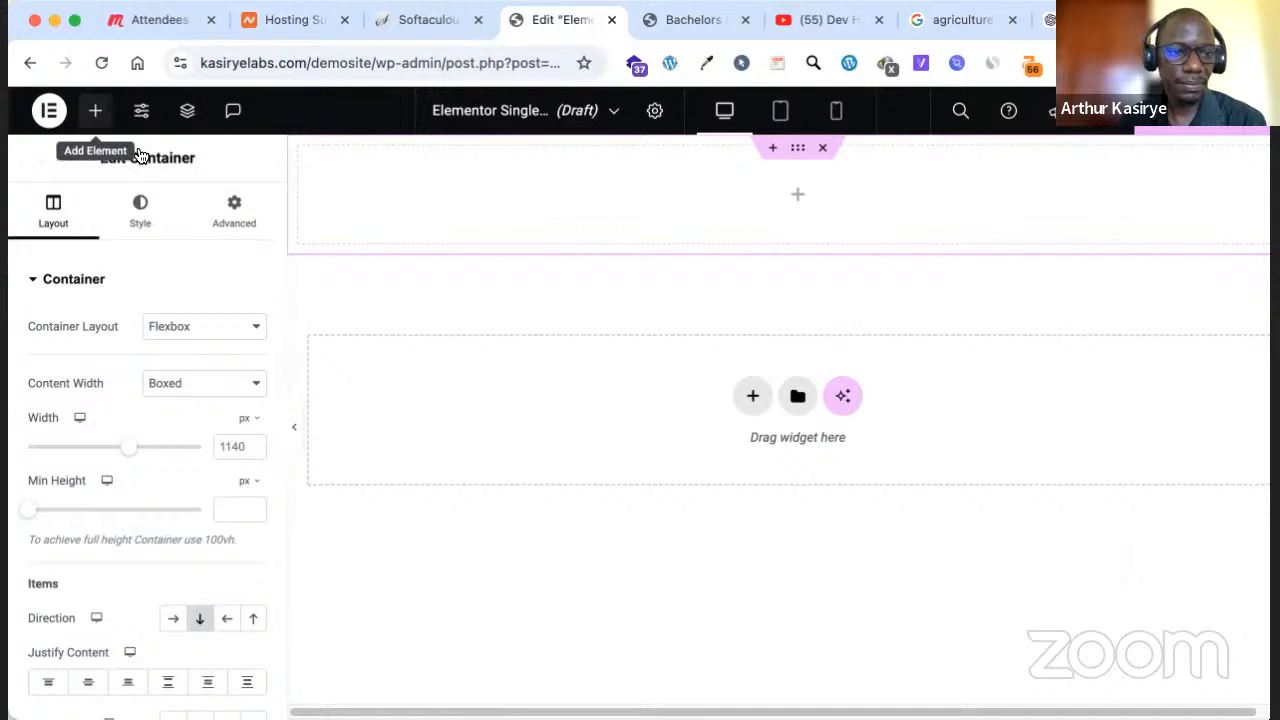
Add a Featured Image widget to the template's empty container
click(95, 110)
text(fea)
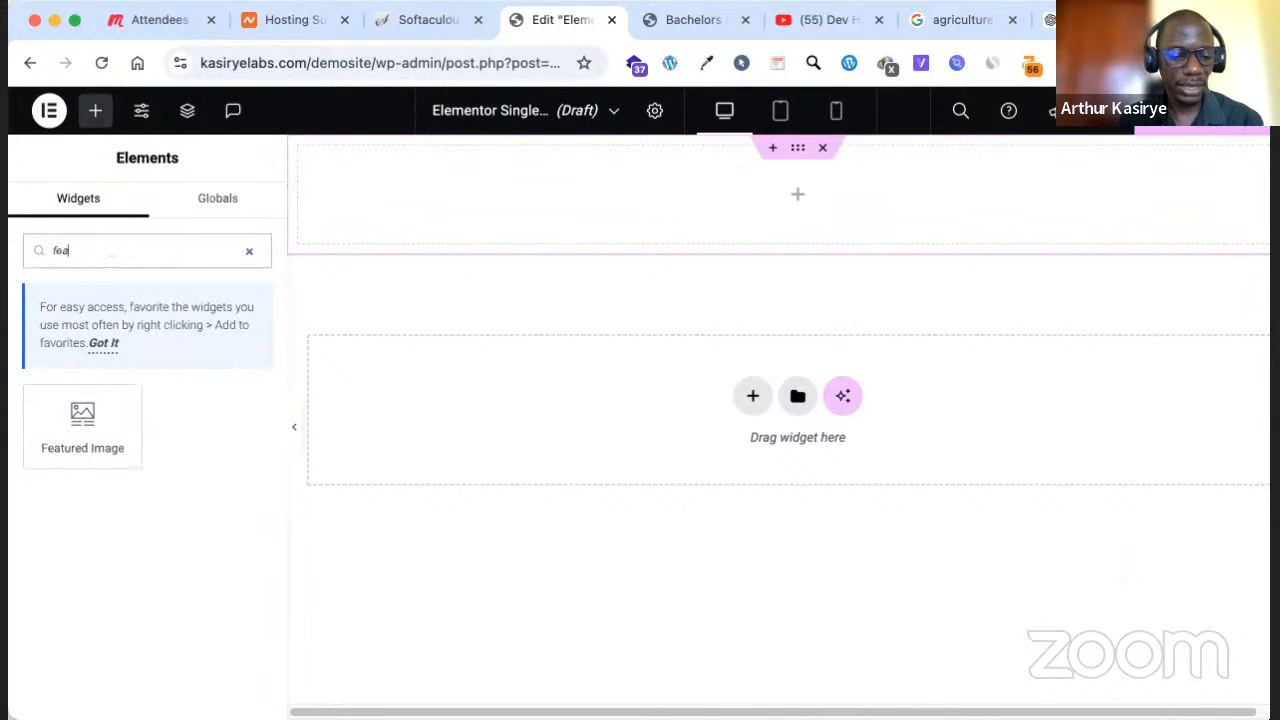
text(t)
drag(134, 460, 422, 207)
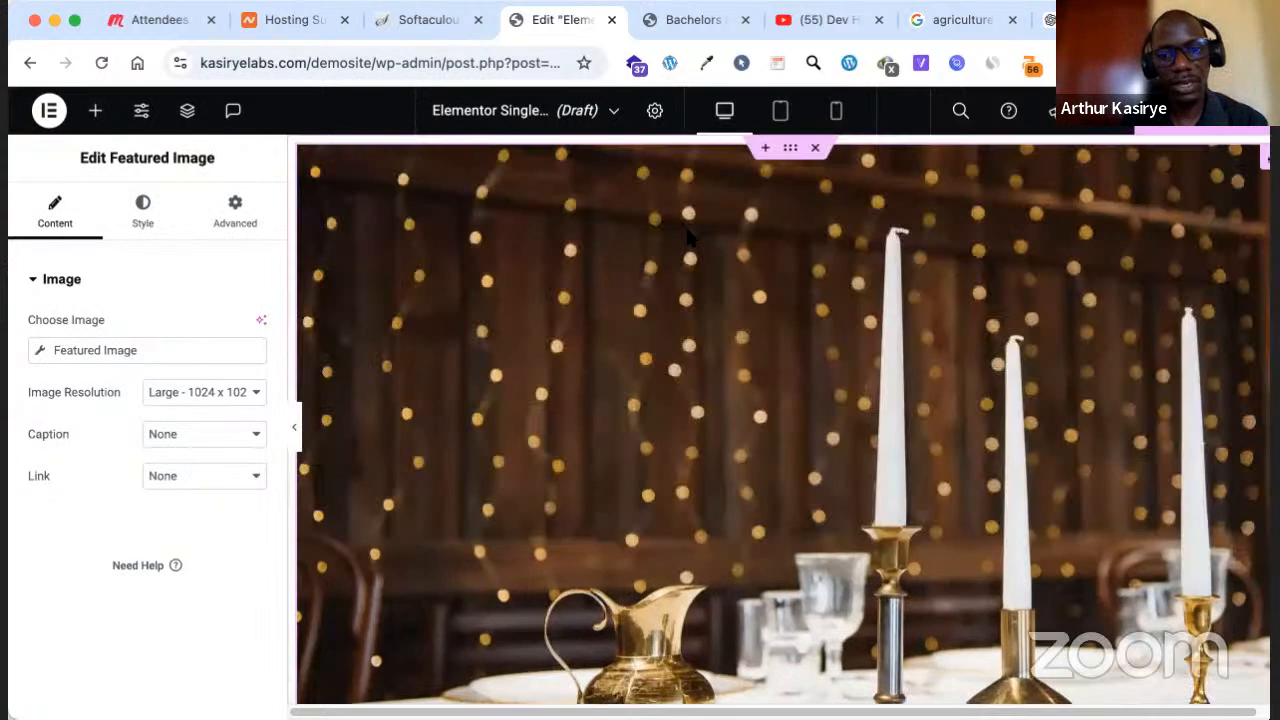
scroll(691, 238, down, 3)
scroll(361, 451, up, 3)
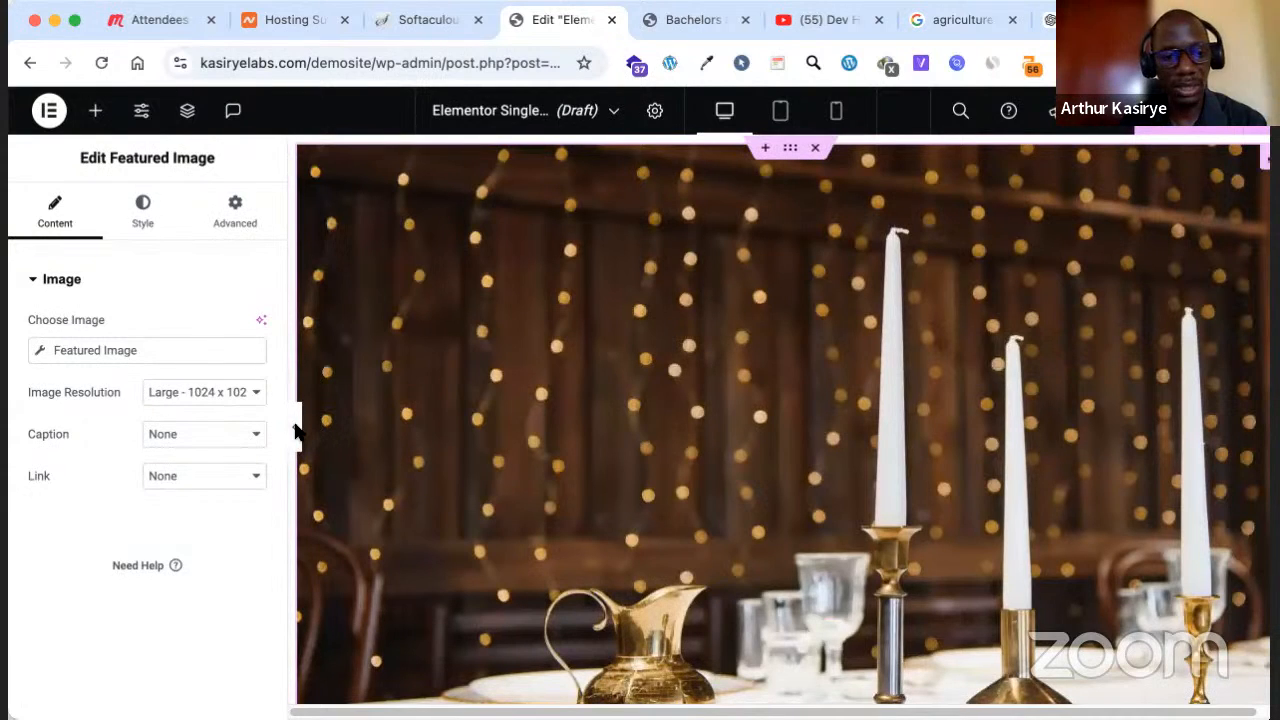
scroll(590, 354, down, 3)
click(252, 399)
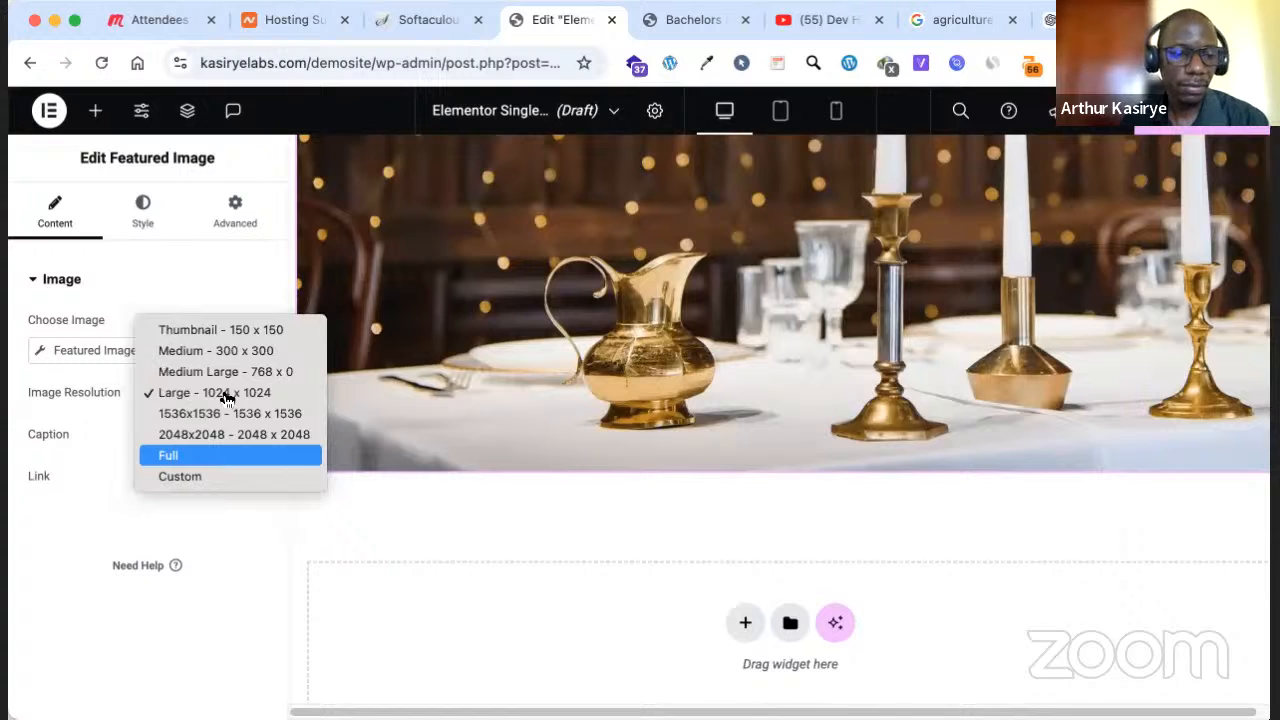
key(Down)
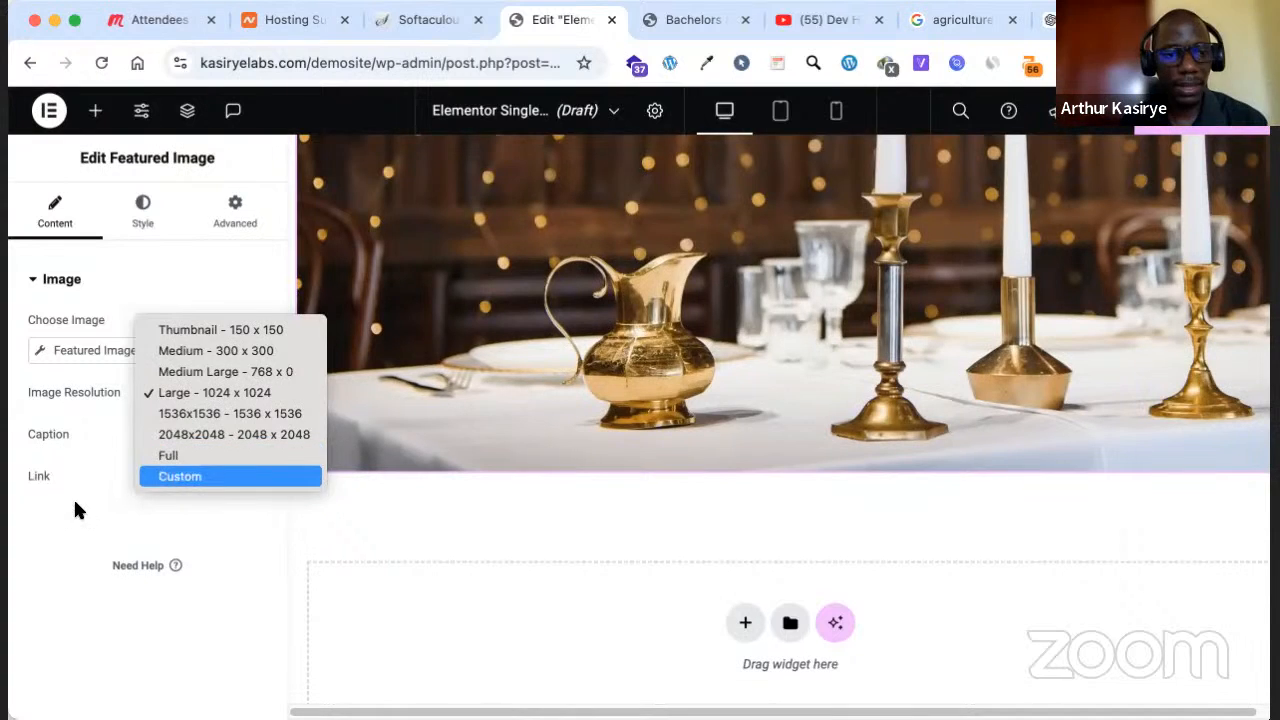
click(74, 509)
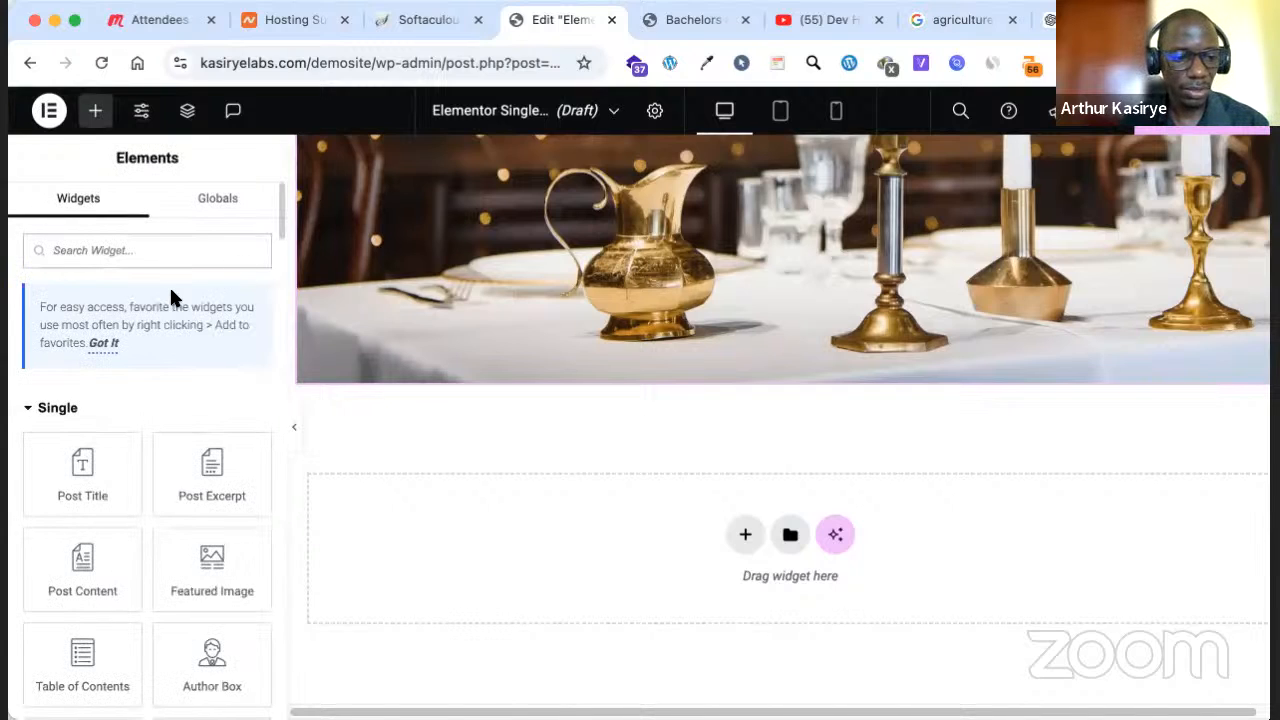
Add a Post Title widget below the featured image and set its text colour to #000000
drag(98, 498, 525, 370)
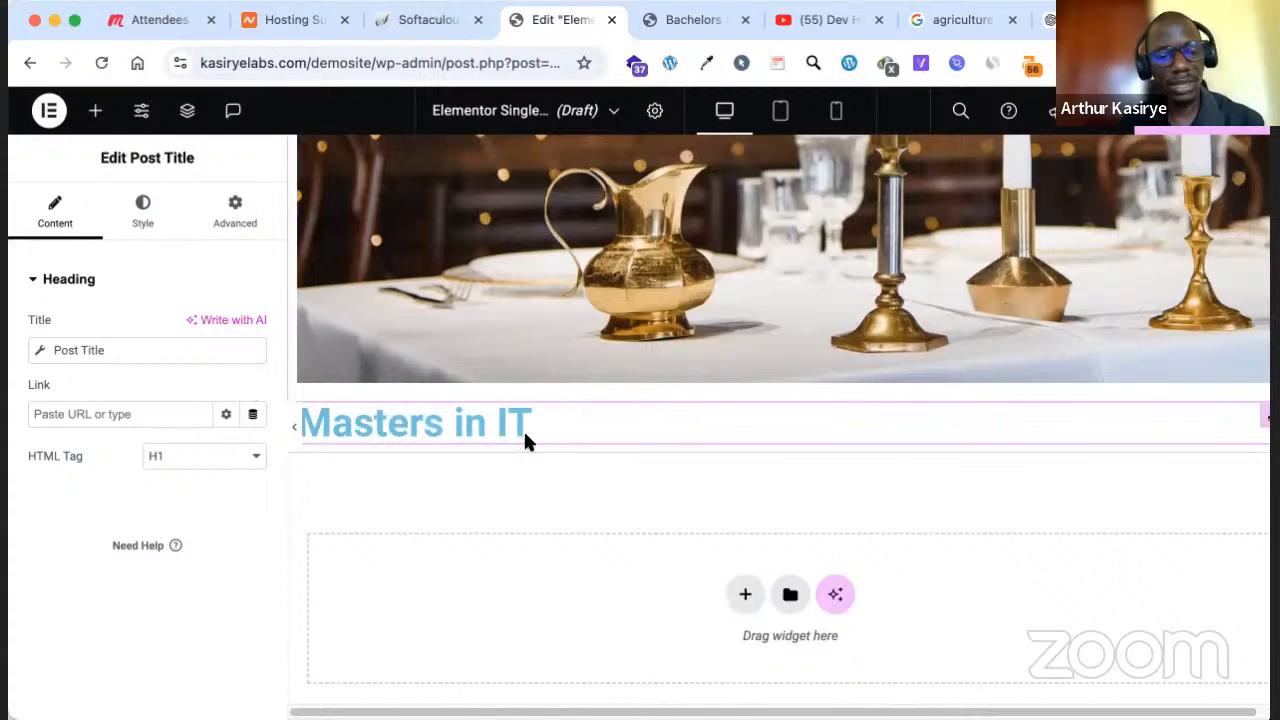
click(148, 233)
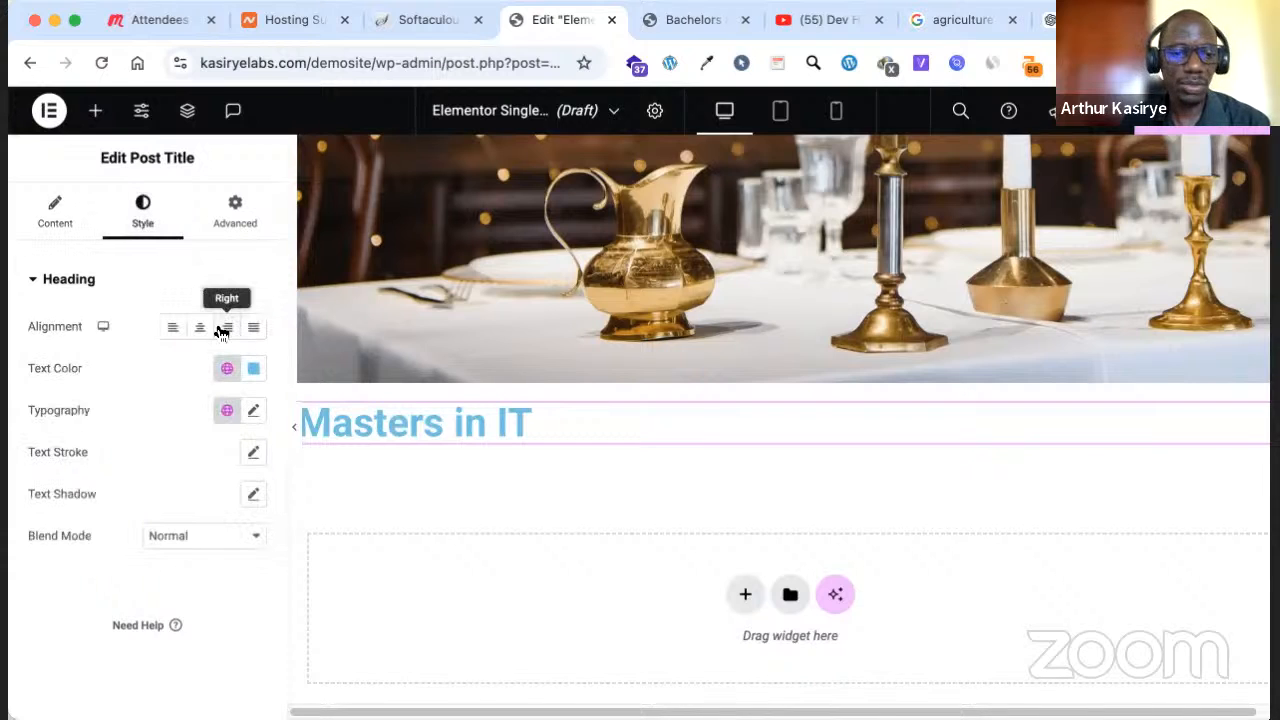
click(254, 372)
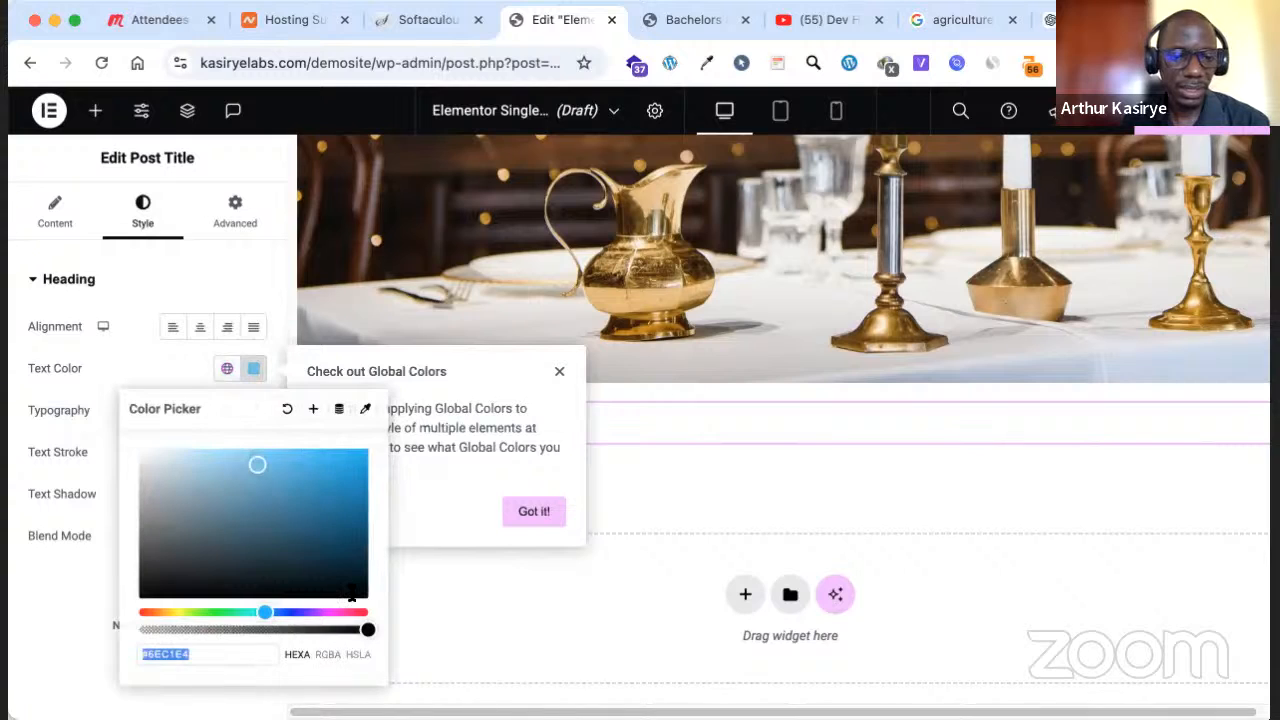
drag(352, 594, 367, 599)
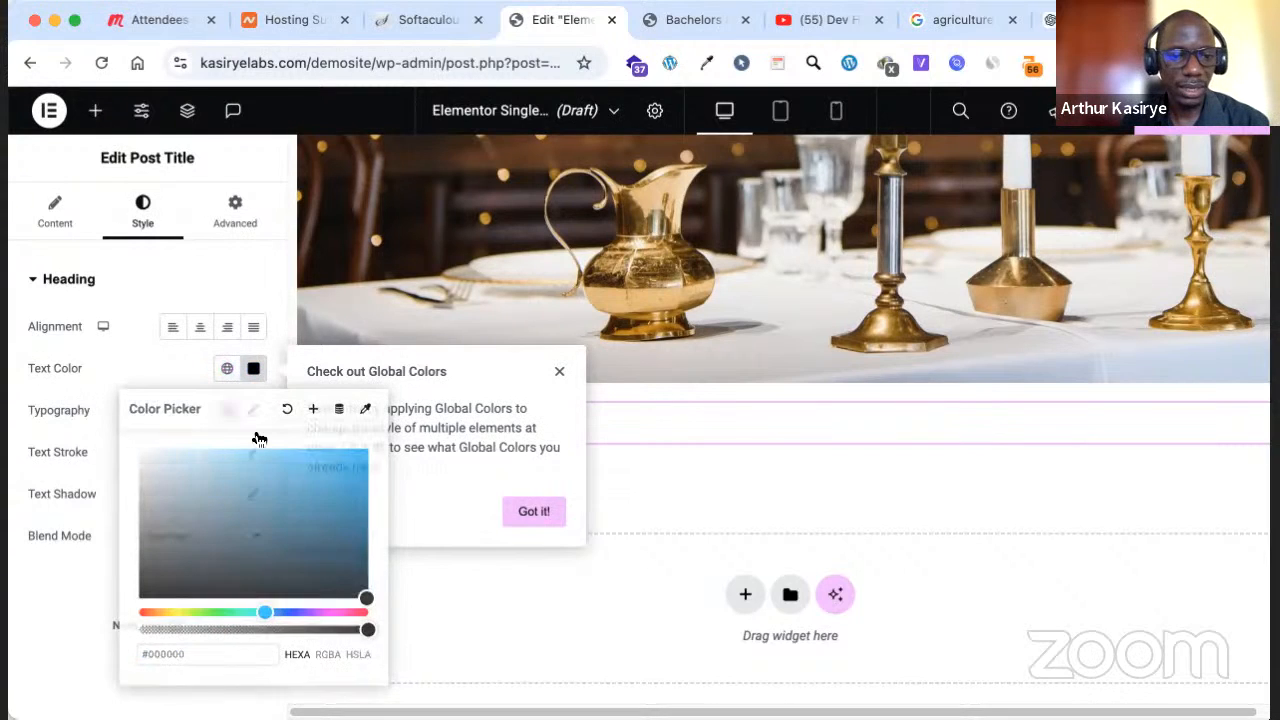
Set the post title's font family to Helvetica and centre its alignment
click(254, 412)
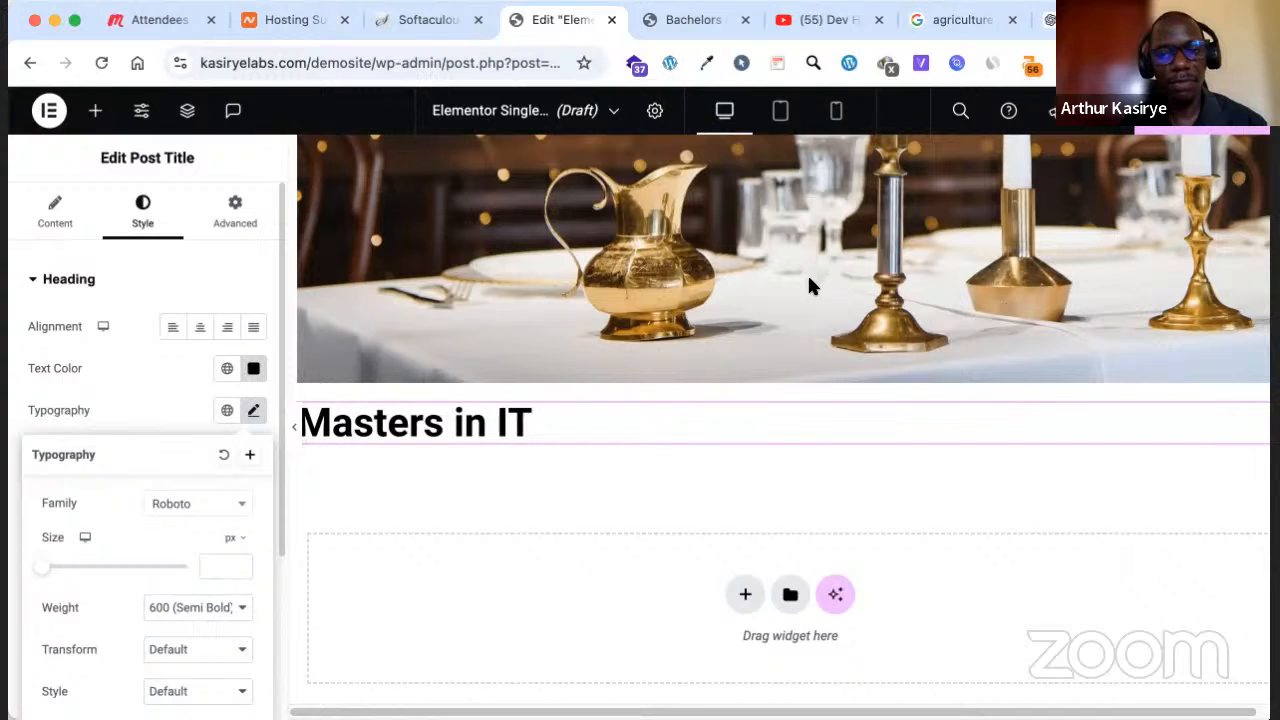
click(624, 369)
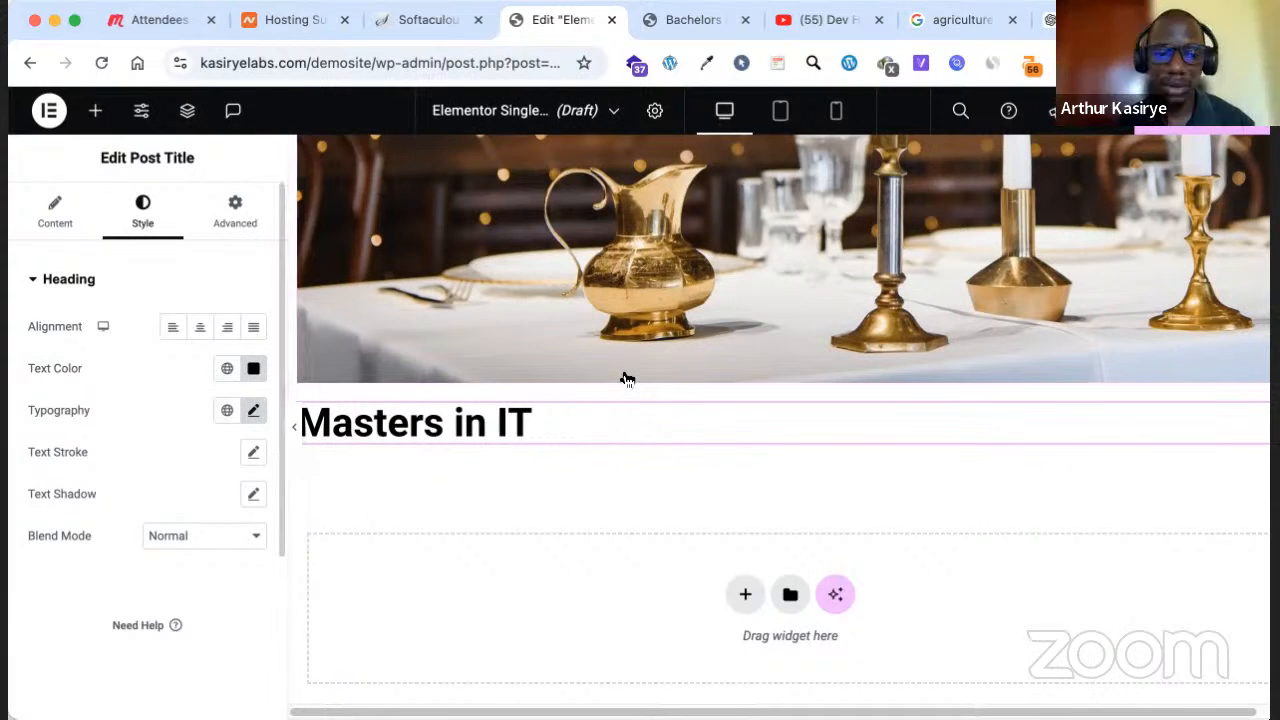
click(254, 411)
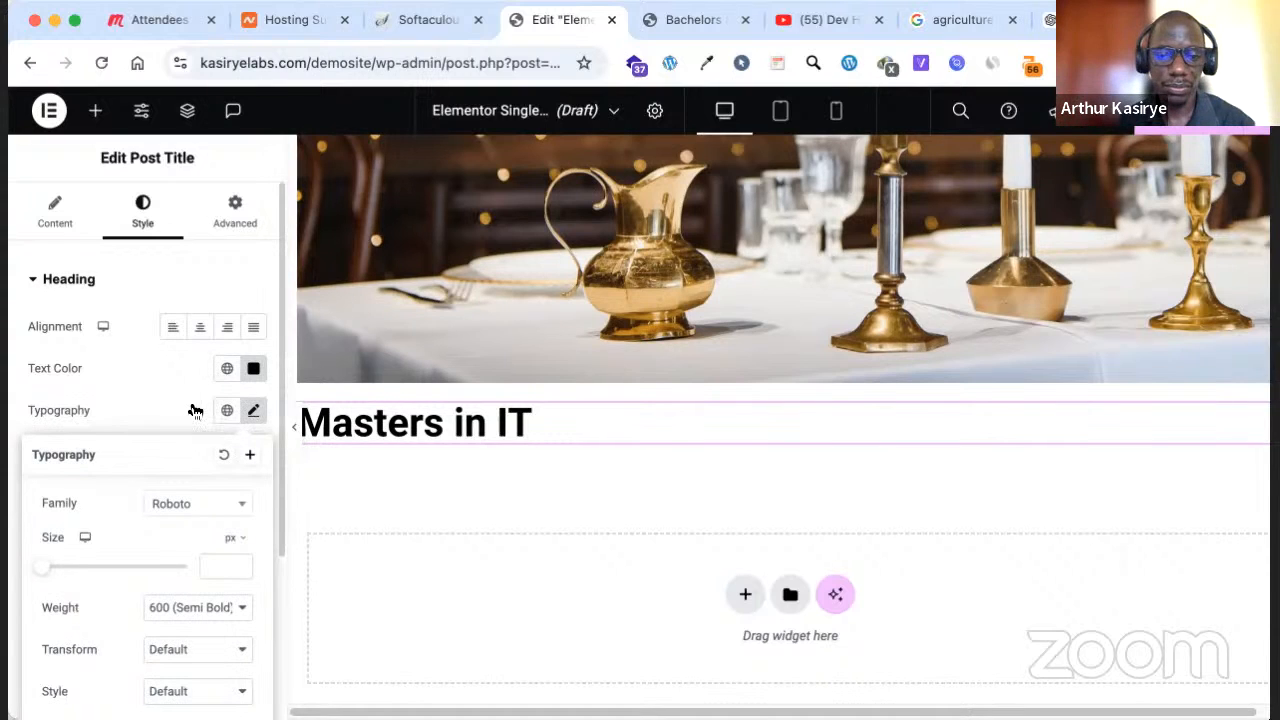
click(198, 503)
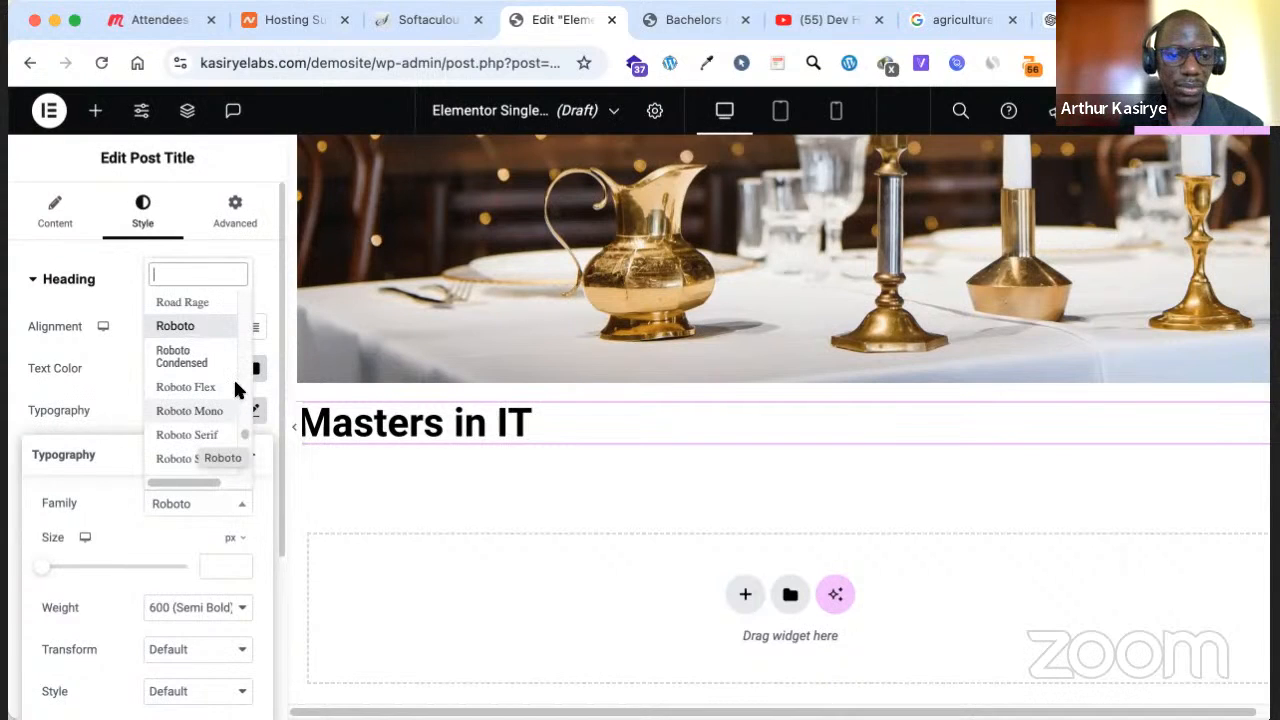
scroll(219, 379, down, 2)
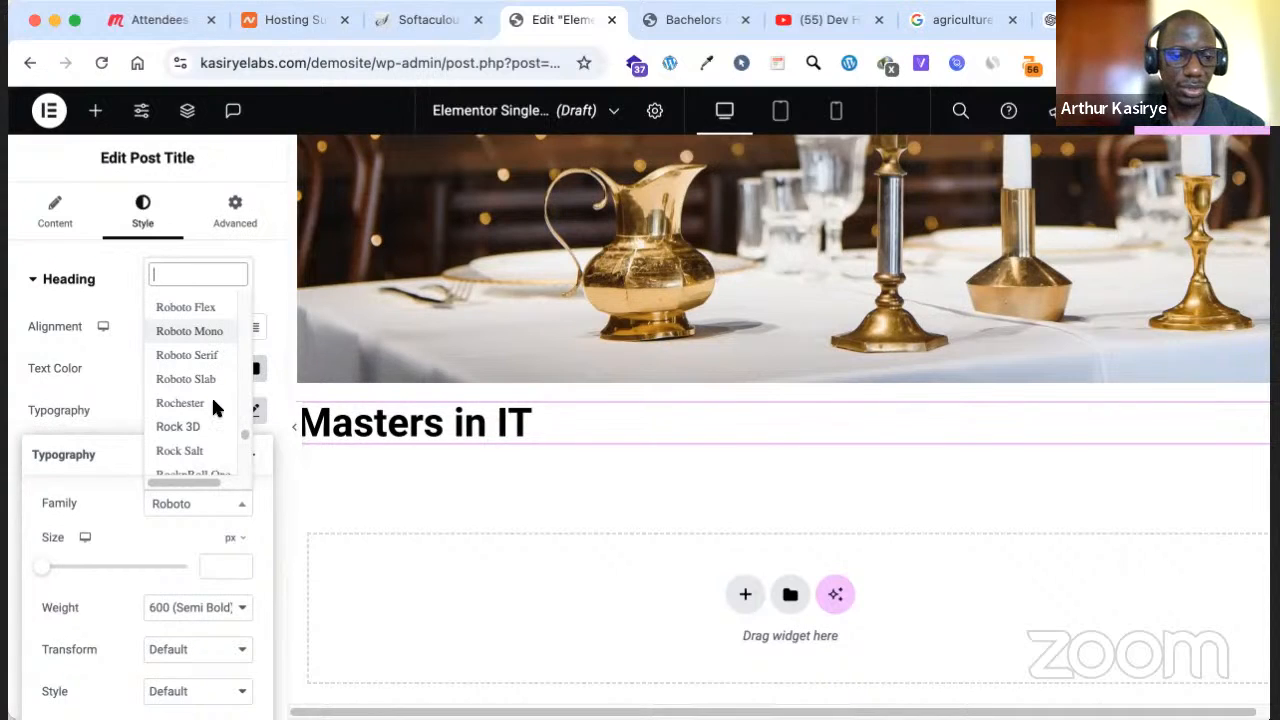
scroll(213, 405, down, 1)
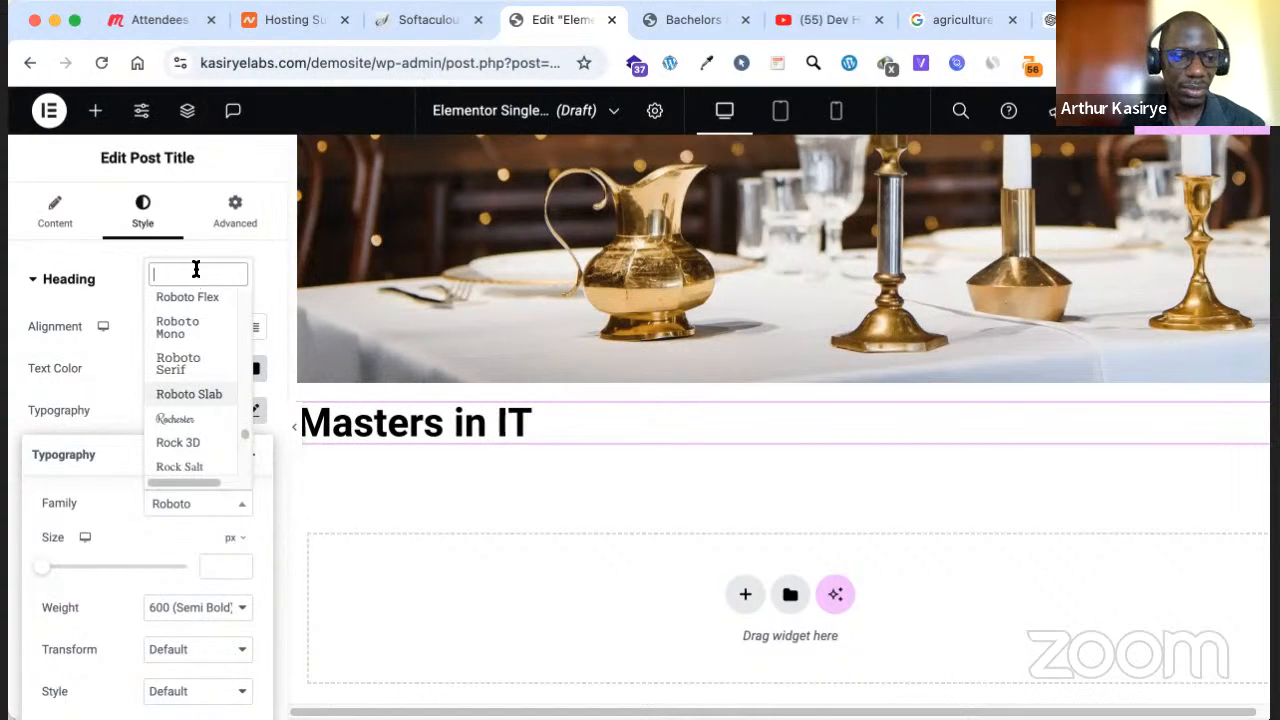
scroll(250, 366, up, 1)
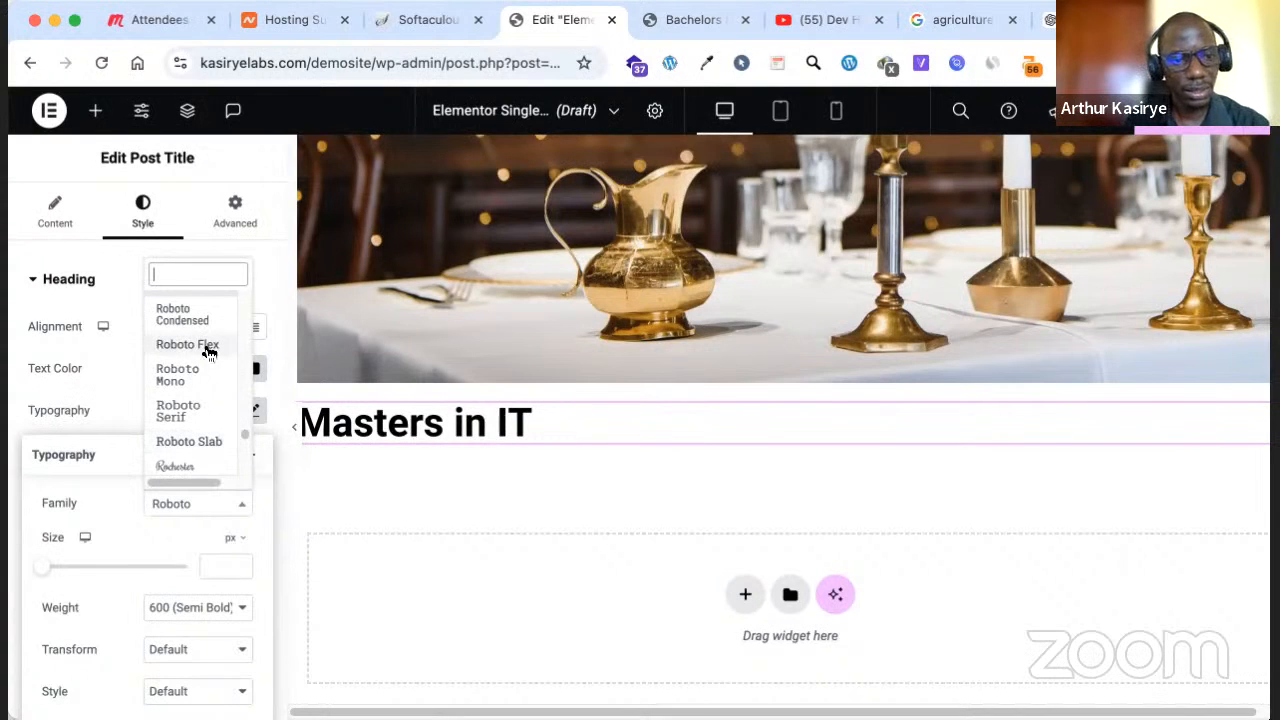
scroll(240, 414, up, 5)
scroll(241, 285, up, 10)
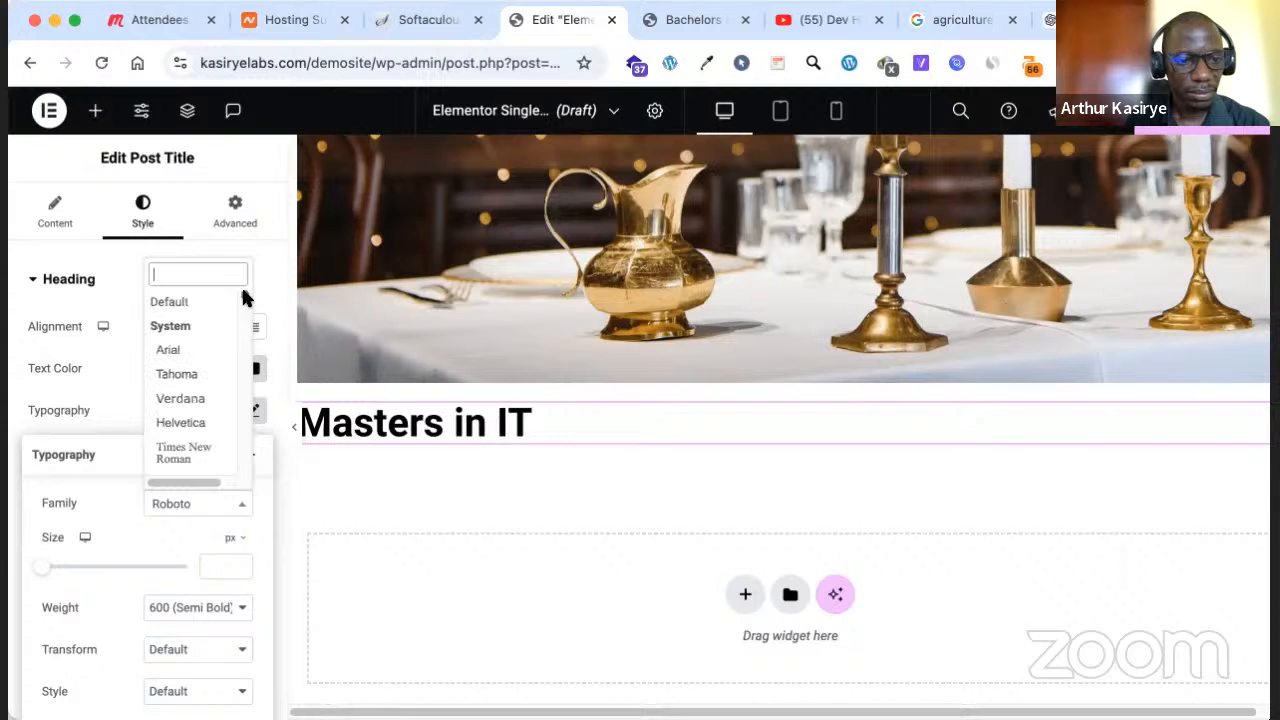
click(197, 419)
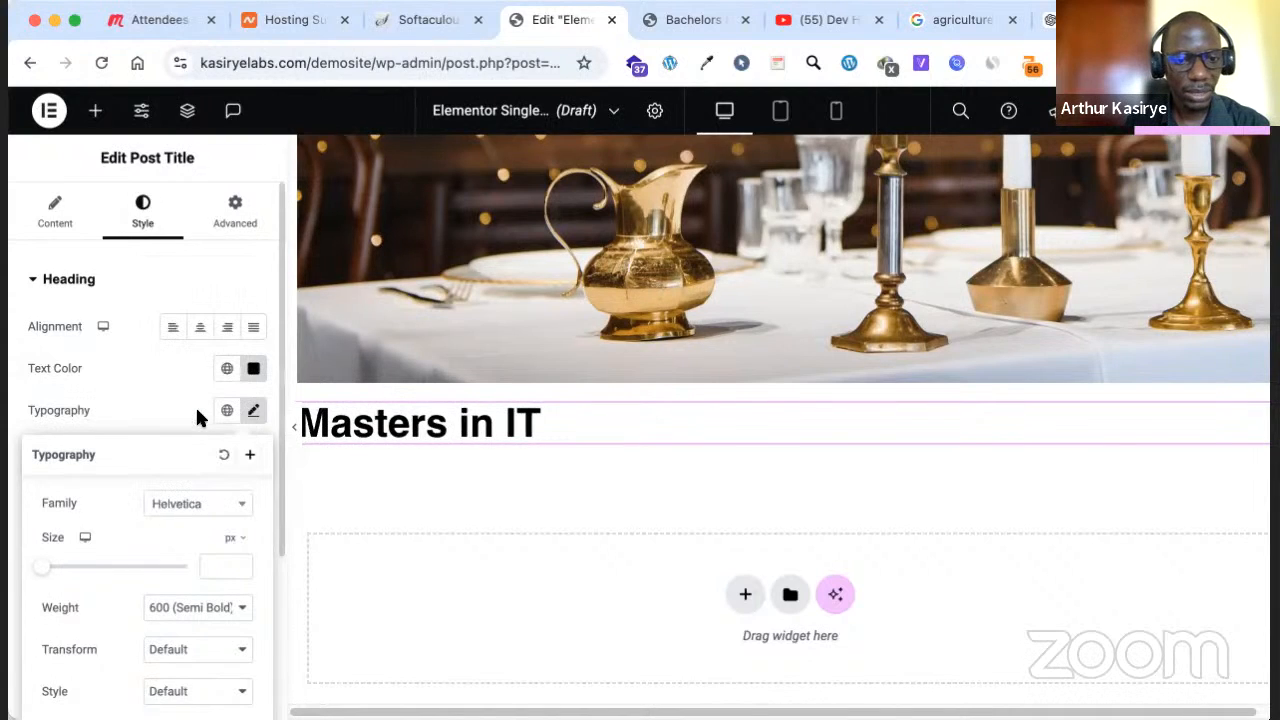
click(157, 348)
scroll(443, 320, down, 1)
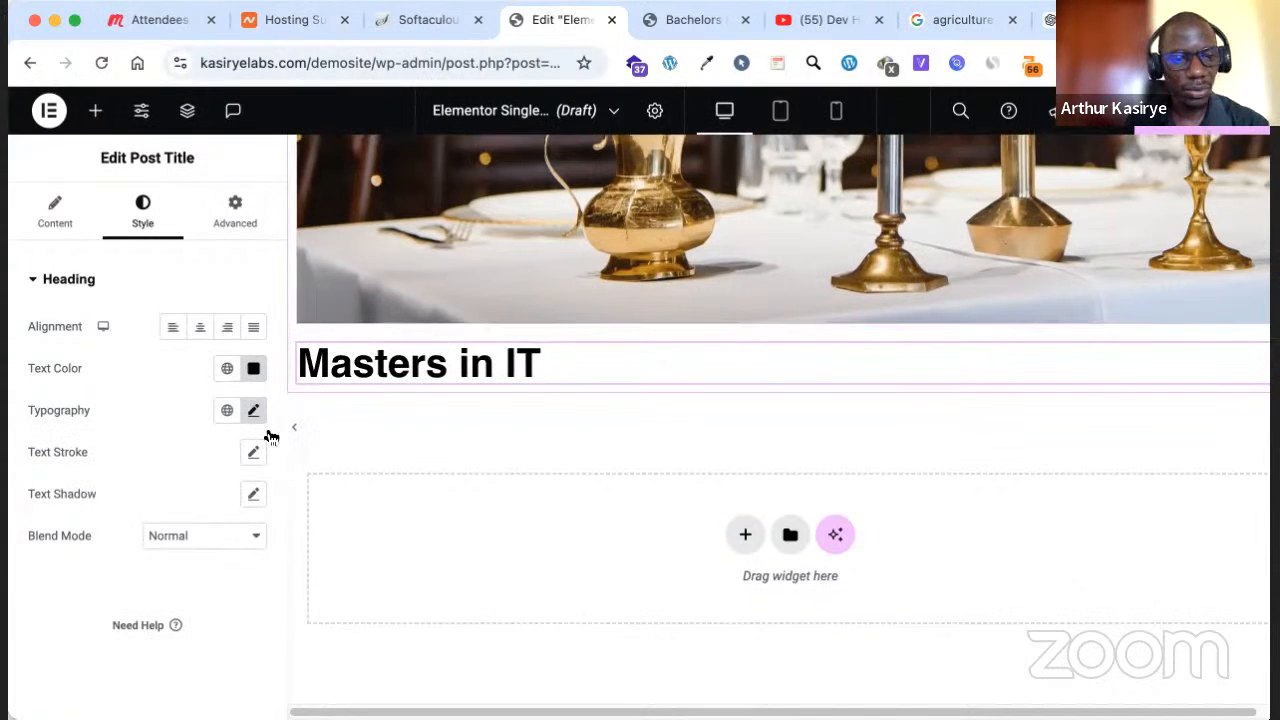
click(200, 326)
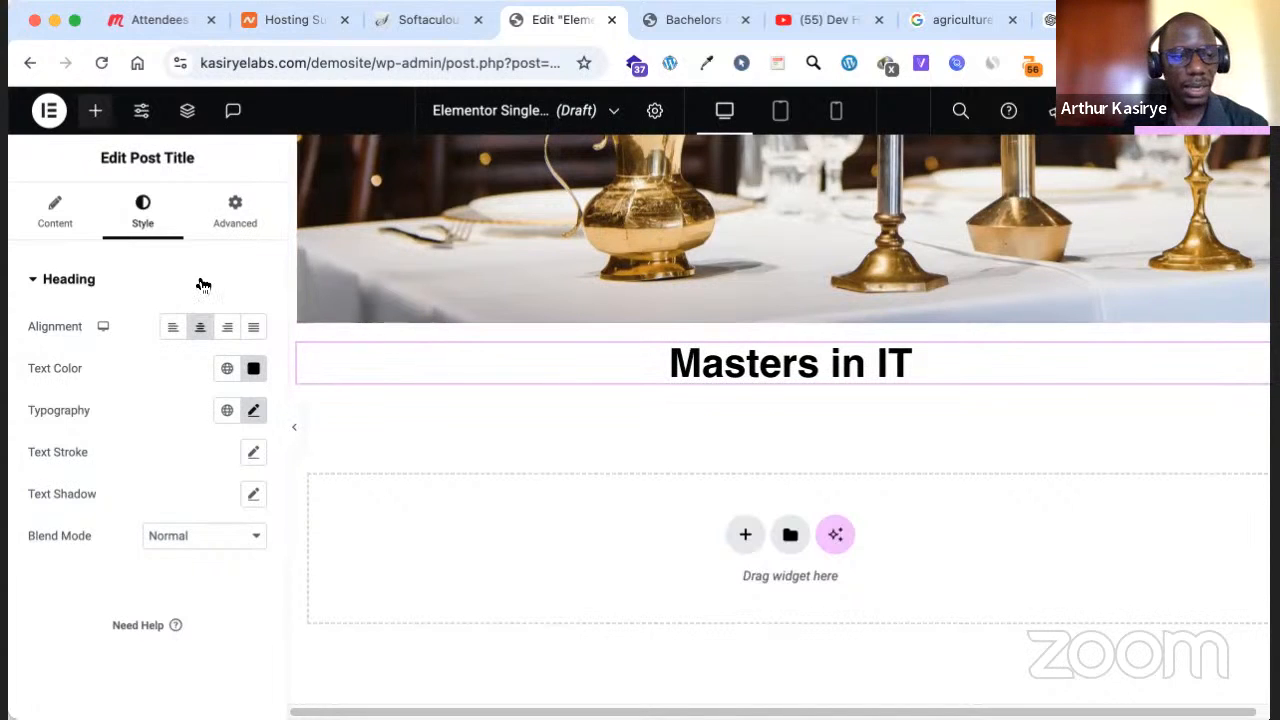
Add a Post Content widget directly below the post title
click(95, 110)
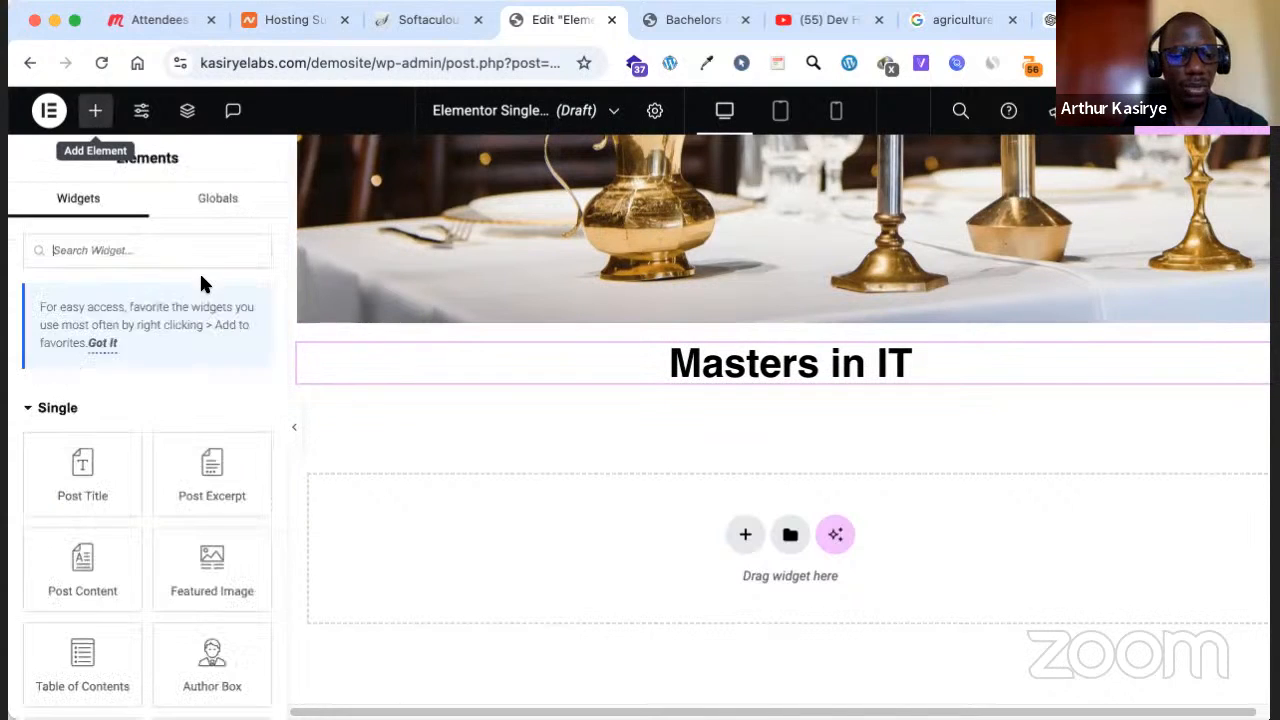
scroll(257, 408, down, 1)
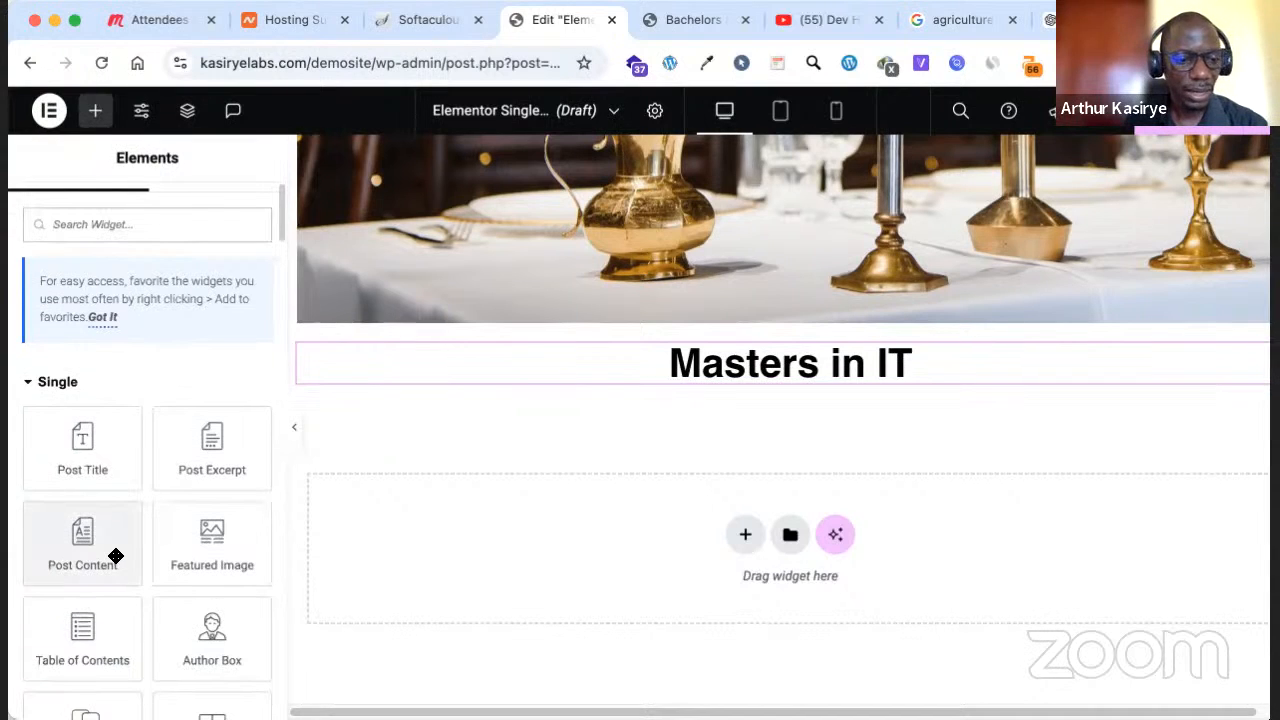
drag(116, 556, 545, 410)
scroll(545, 410, up, 4)
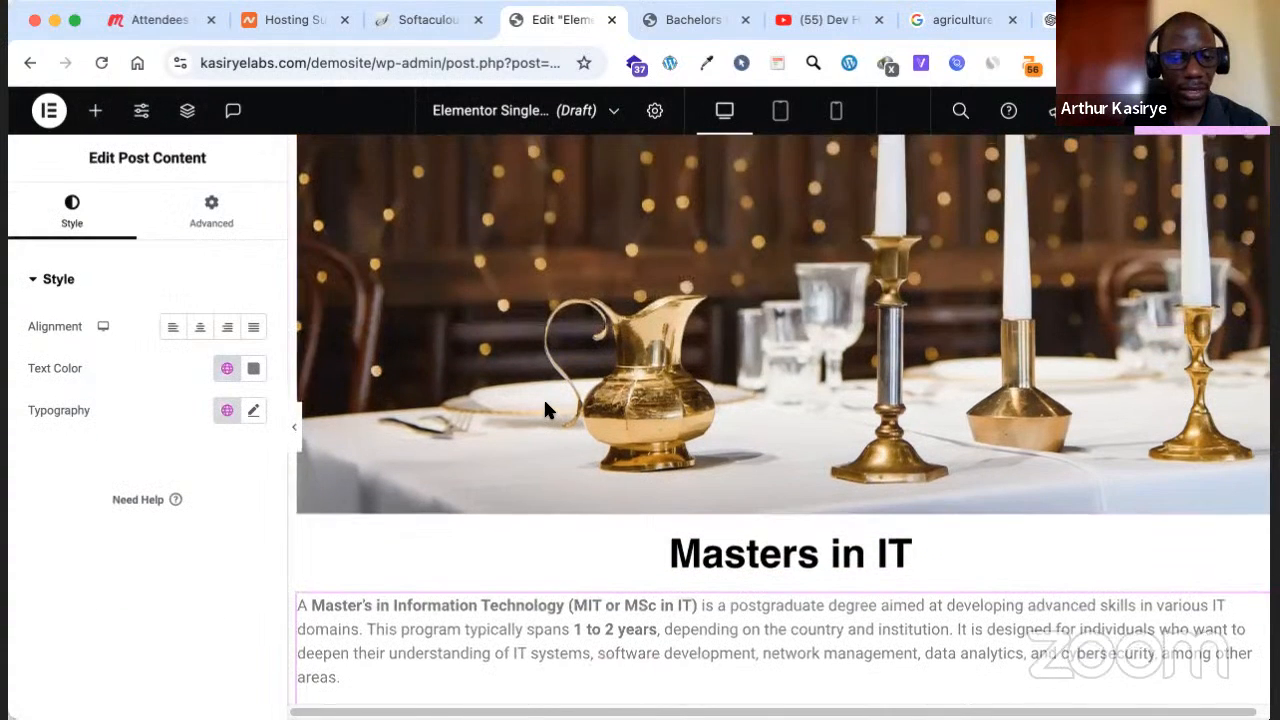
Set the post content's text colour to #000000
click(251, 370)
click(250, 370)
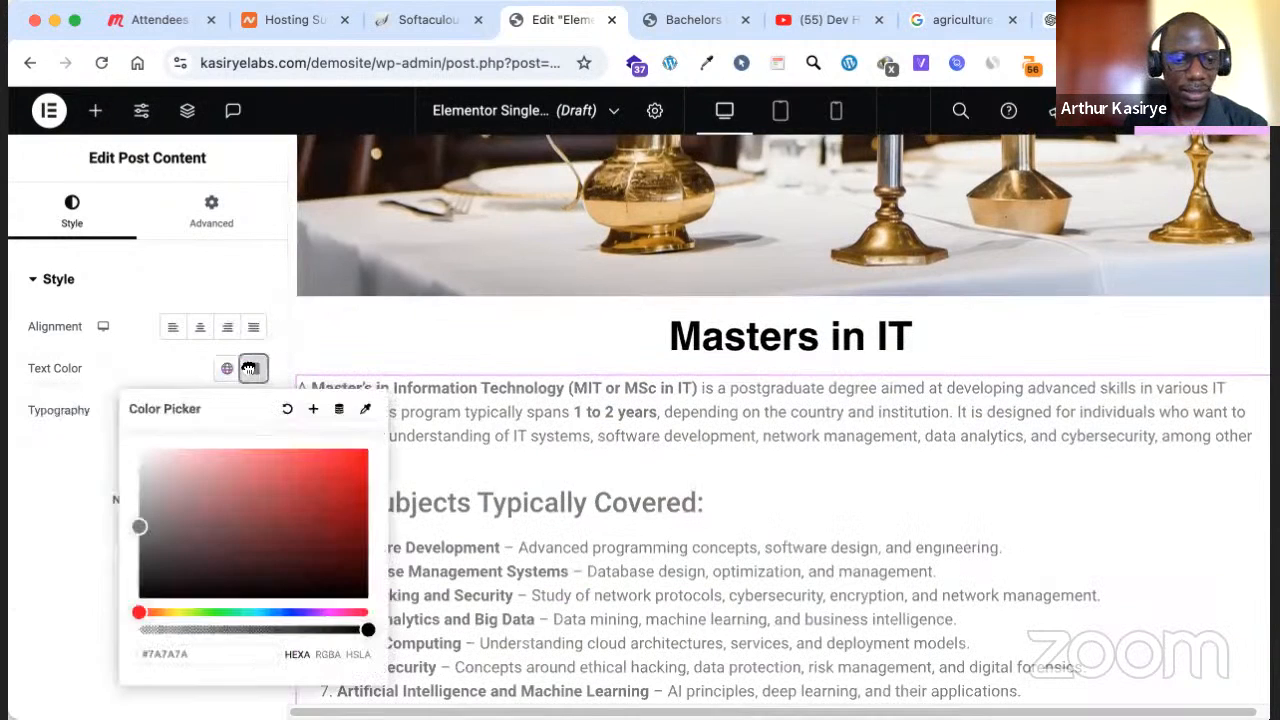
click(366, 598)
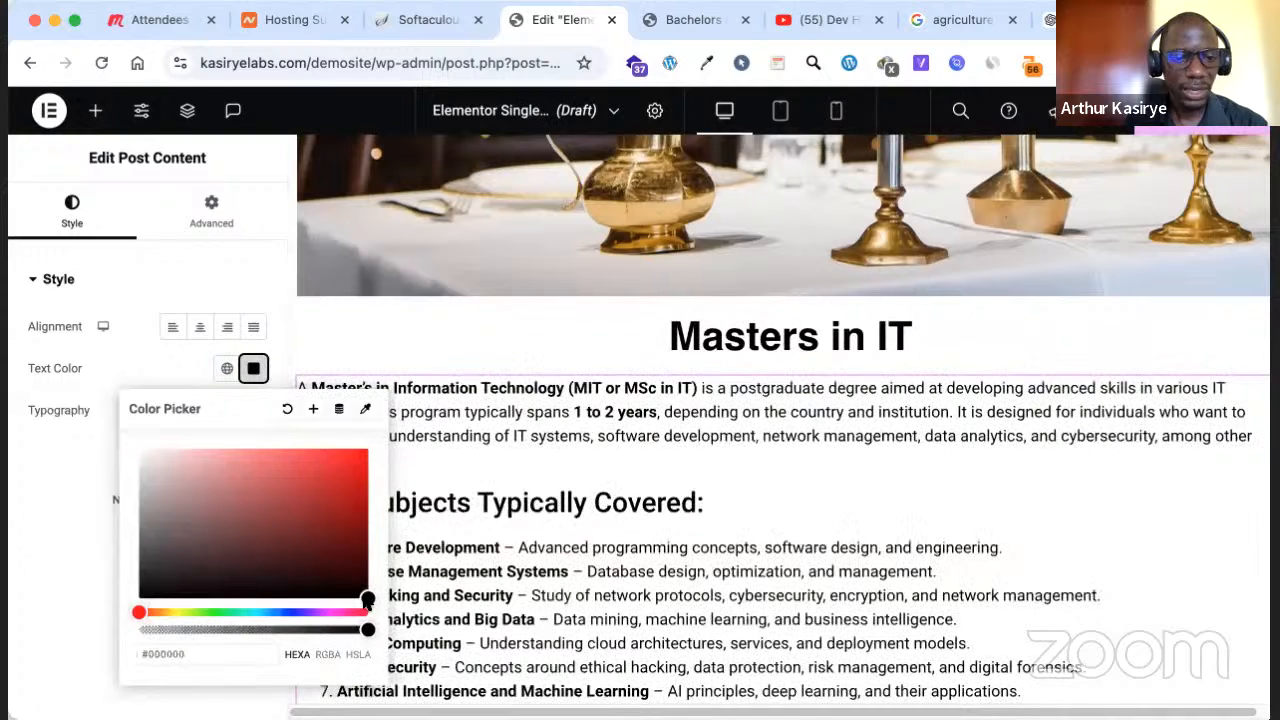
click(107, 598)
Set the post content's font to Verdana at one size step below 15 px and justify its alignment
click(254, 411)
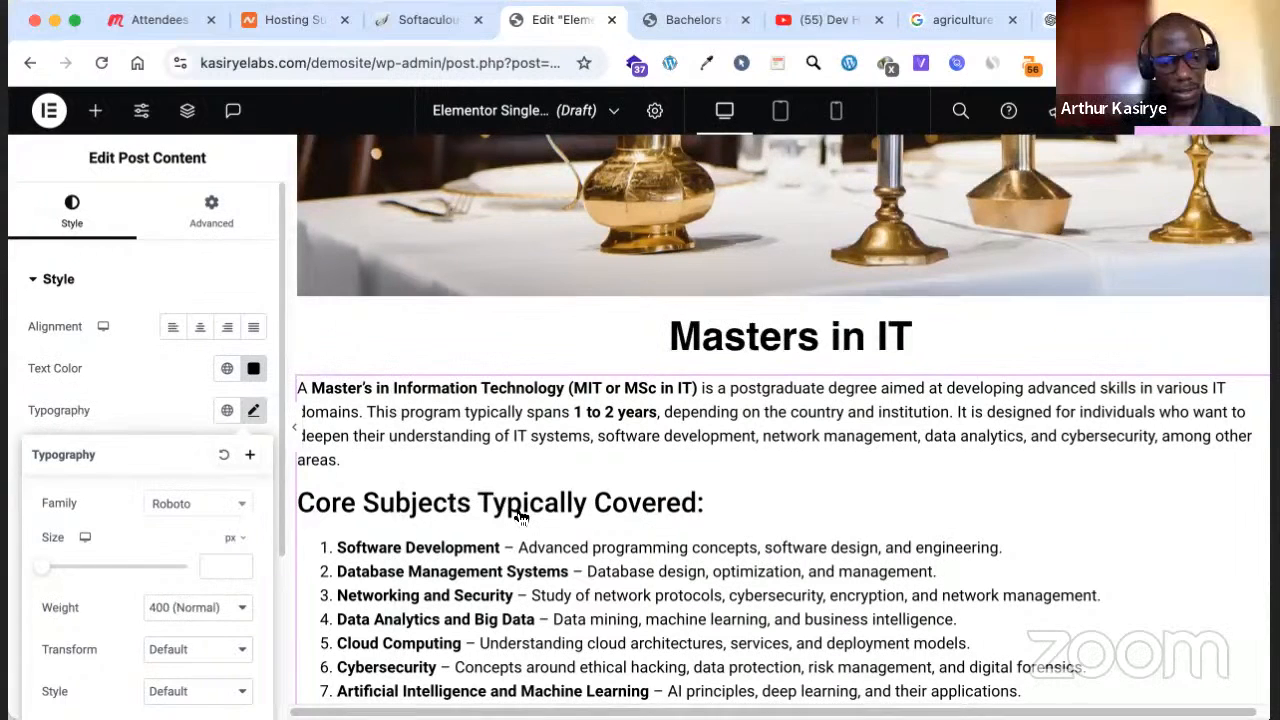
scroll(497, 502, down, 2)
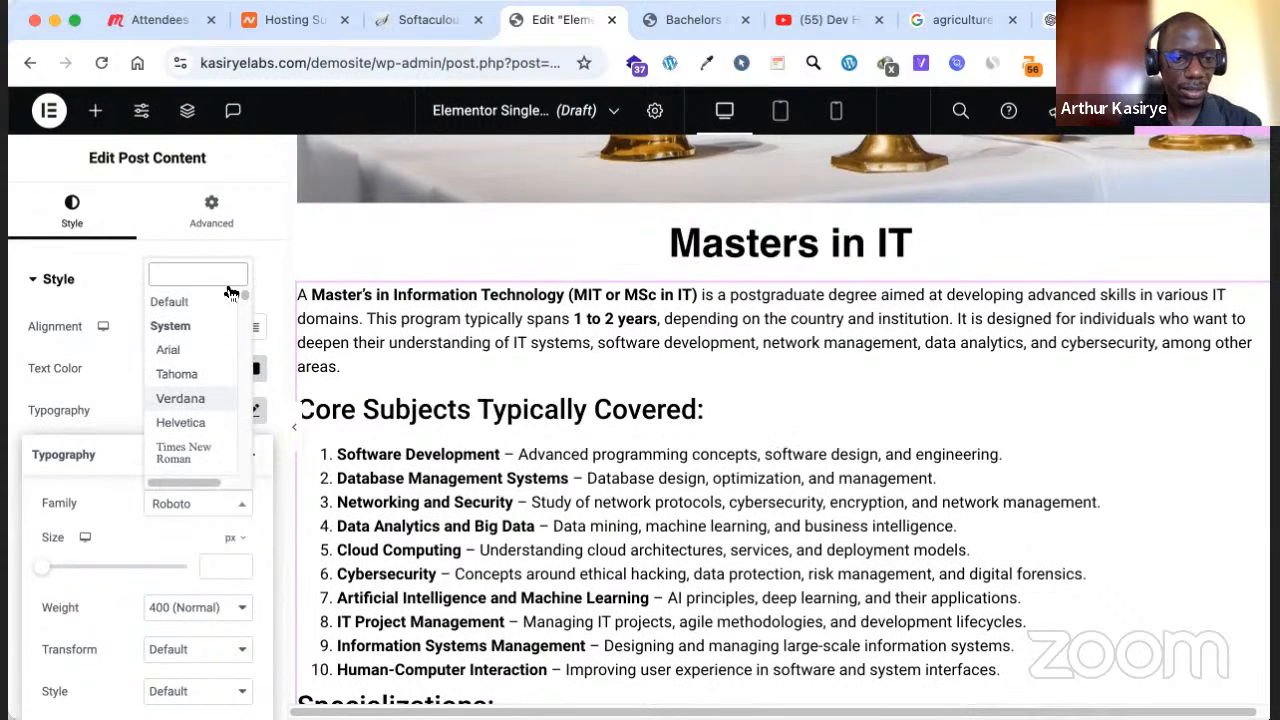
click(208, 395)
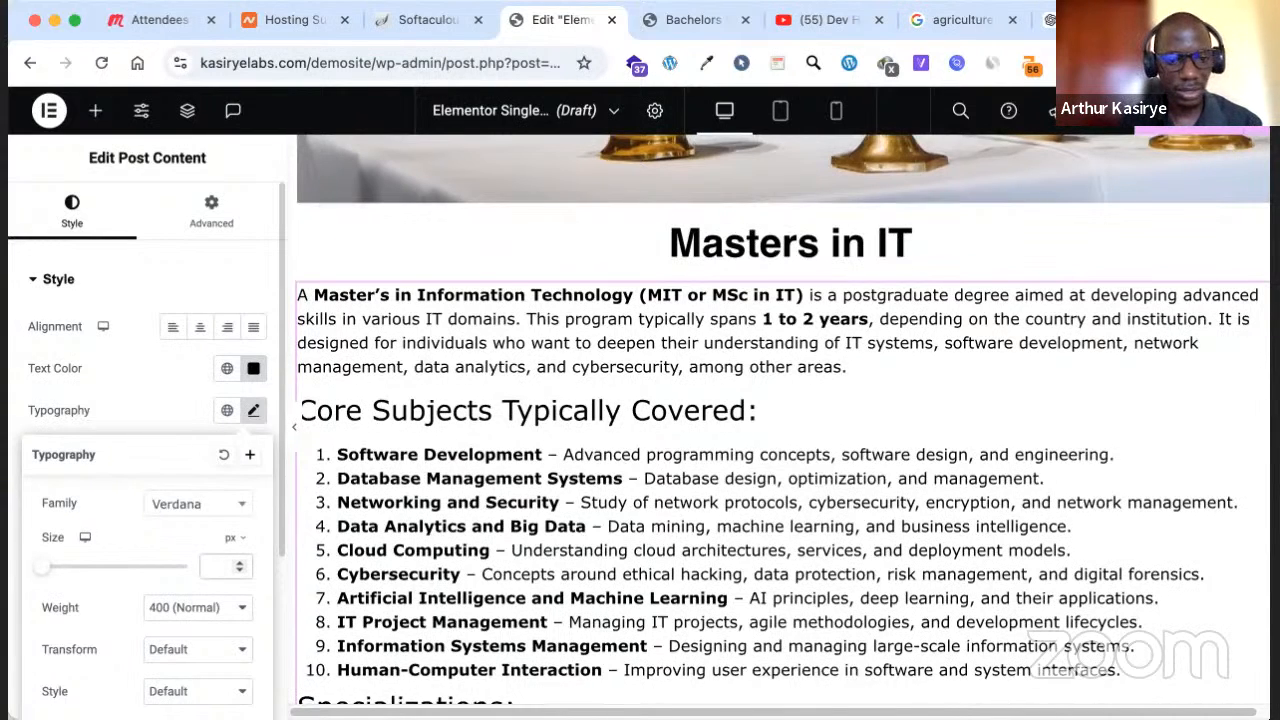
text(15)
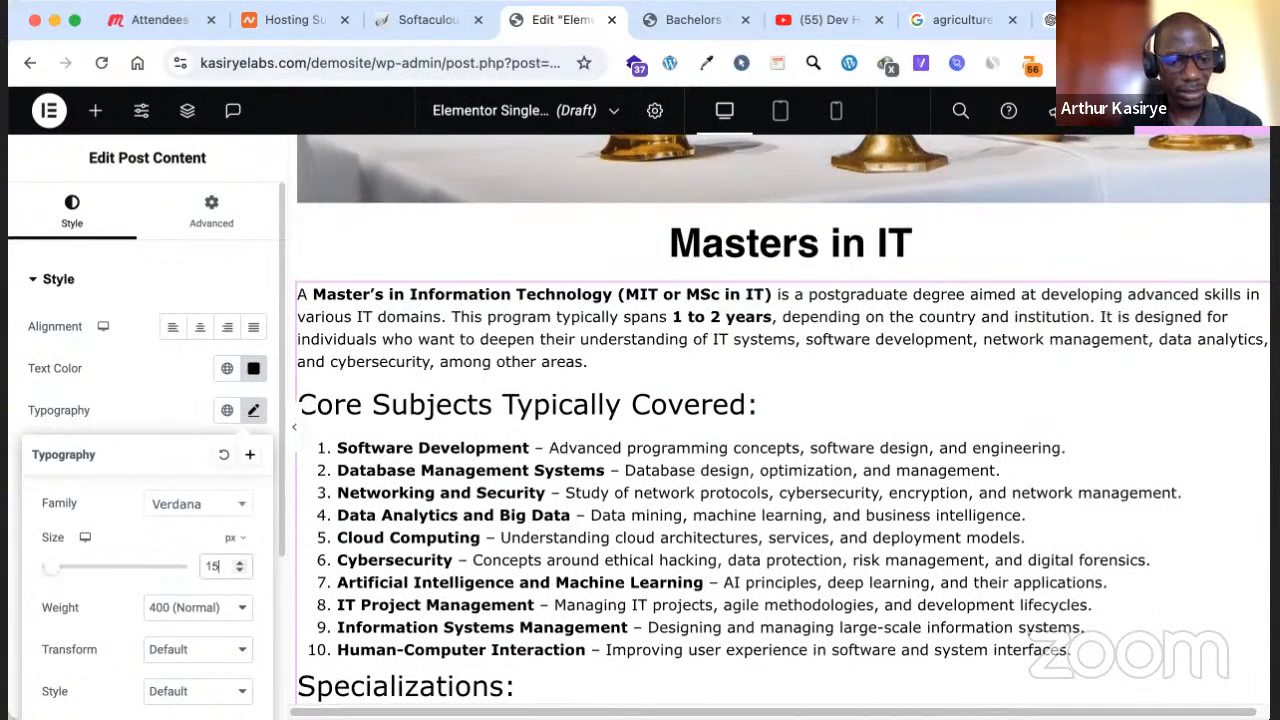
click(239, 571)
click(181, 395)
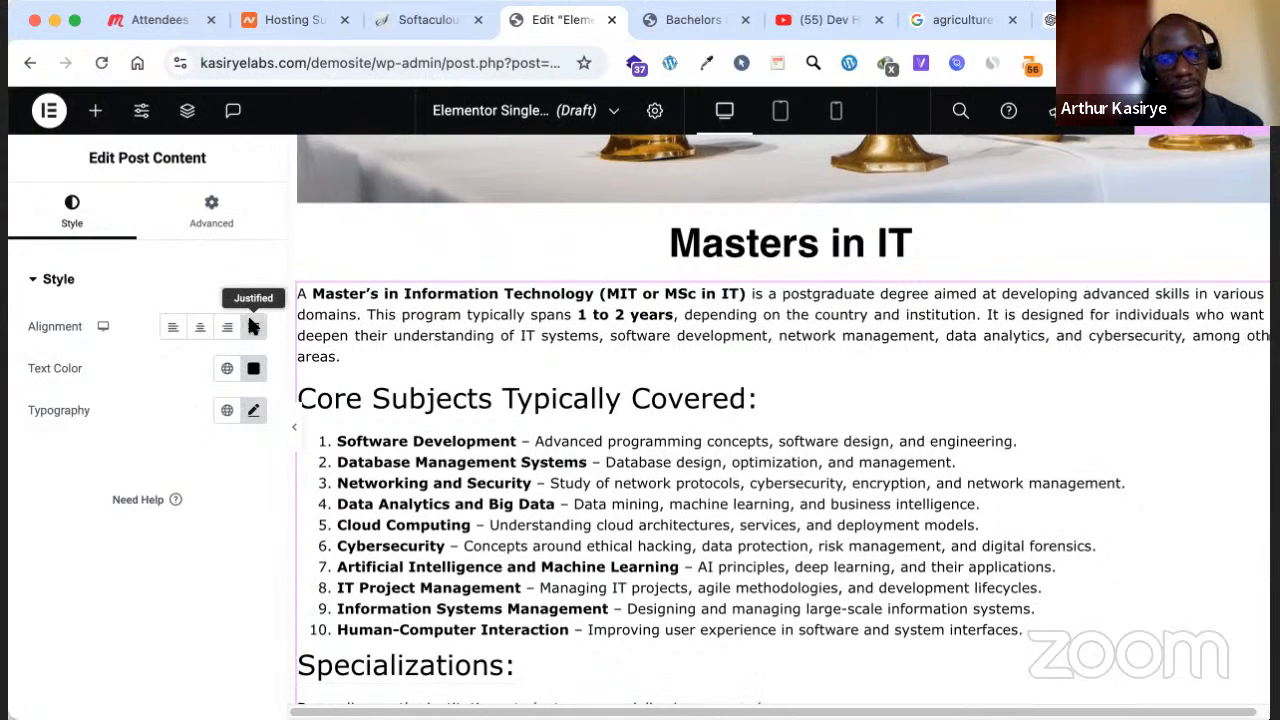
Preview the template without the editing controls, review the image, title and course content, and return to editing
key(super+shift+p)
scroll(251, 323, down, 4)
scroll(597, 375, down, 1)
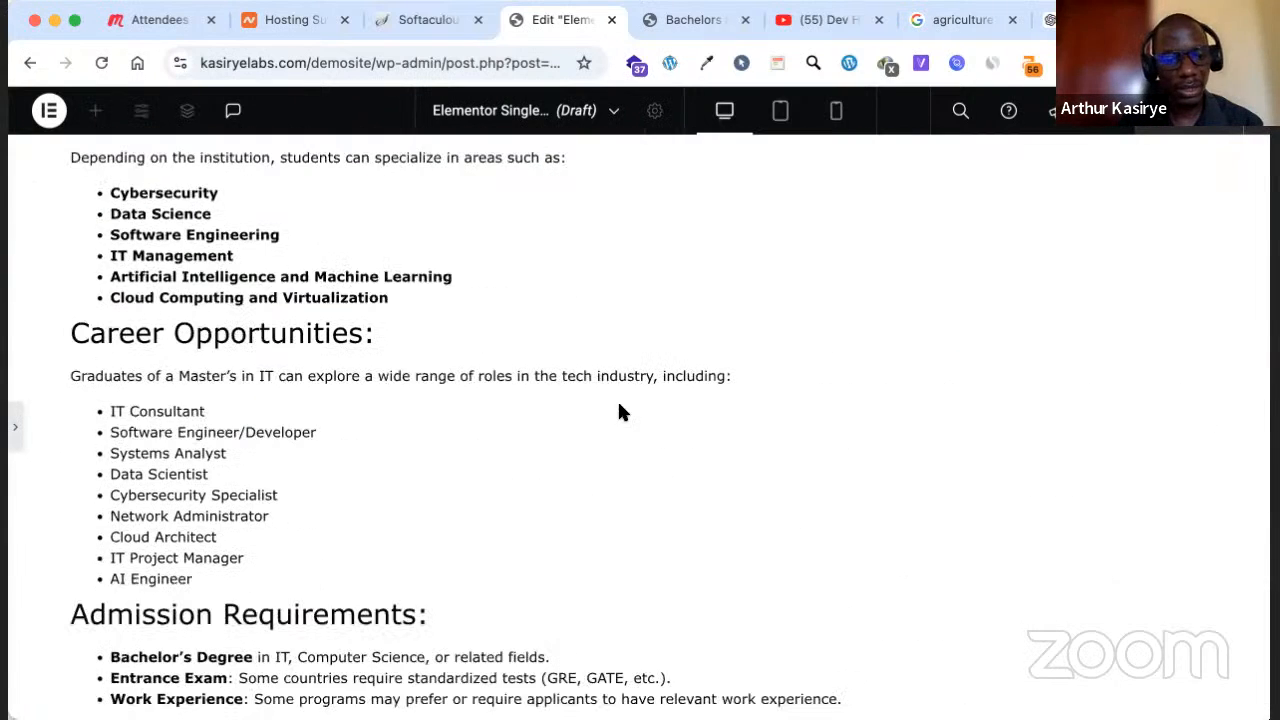
scroll(619, 412, up, 3)
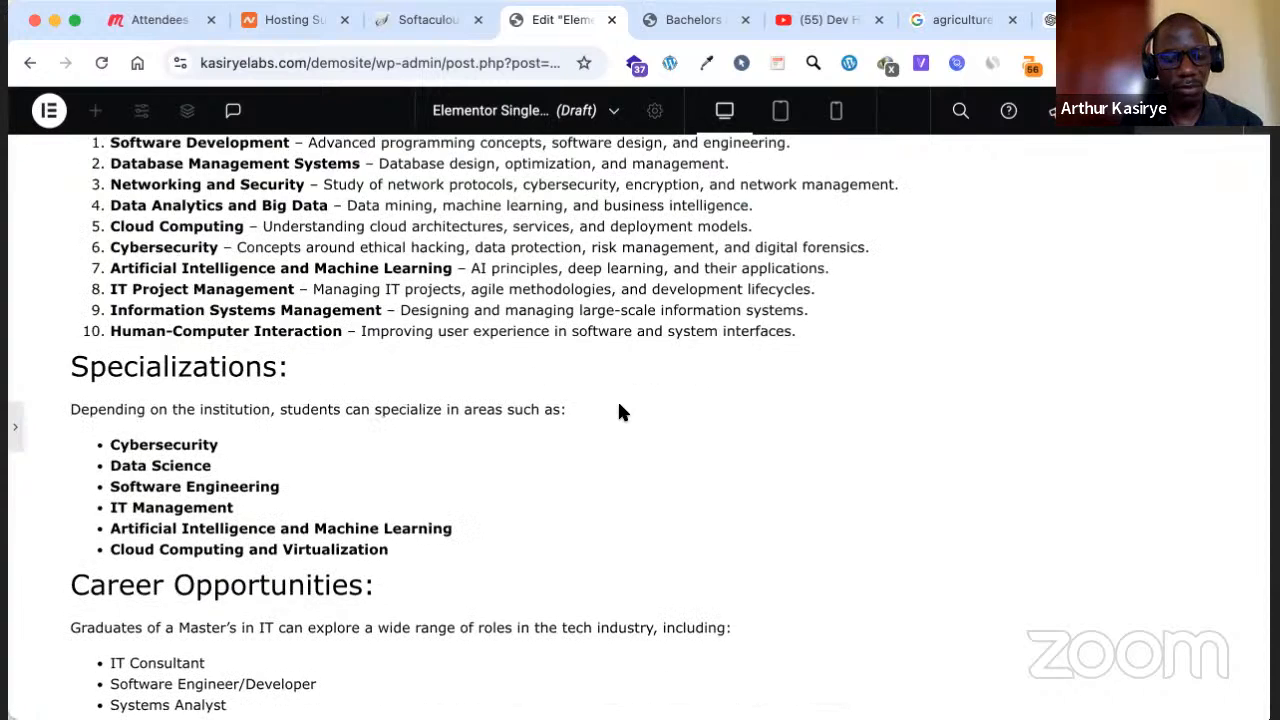
scroll(619, 412, up, 6)
scroll(101, 433, down, 1)
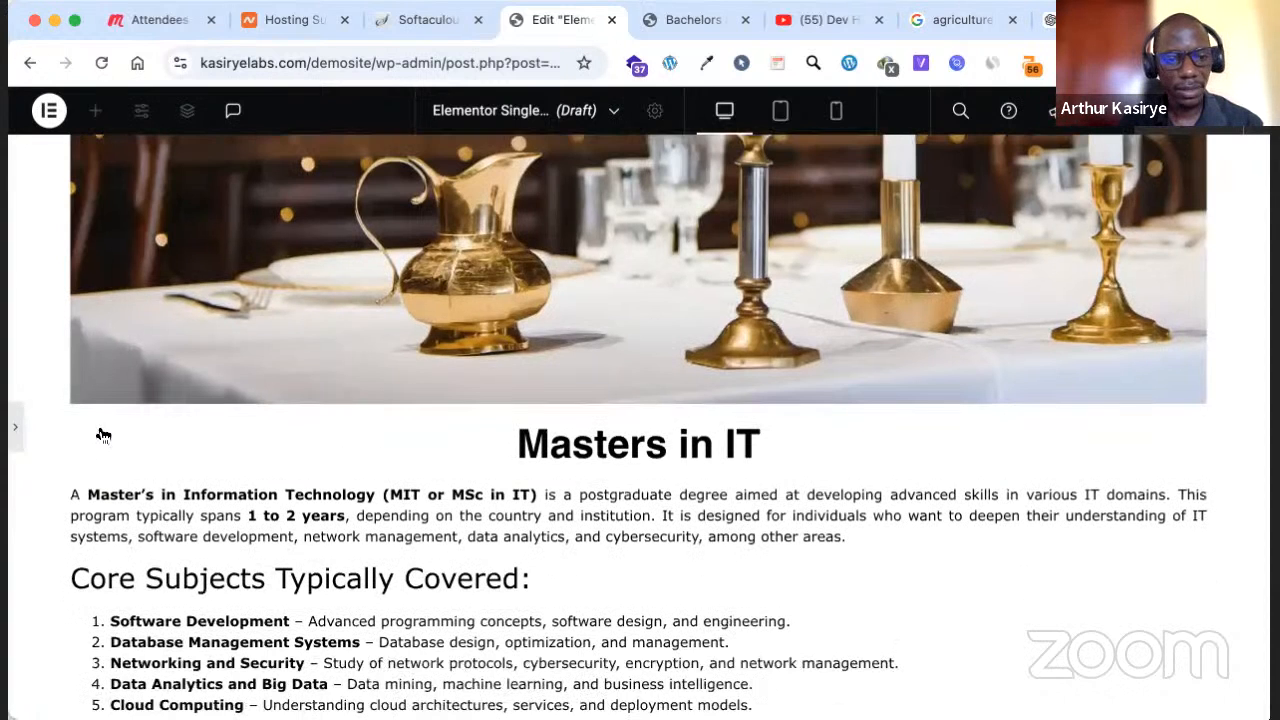
click(13, 430)
scroll(593, 445, down, 5)
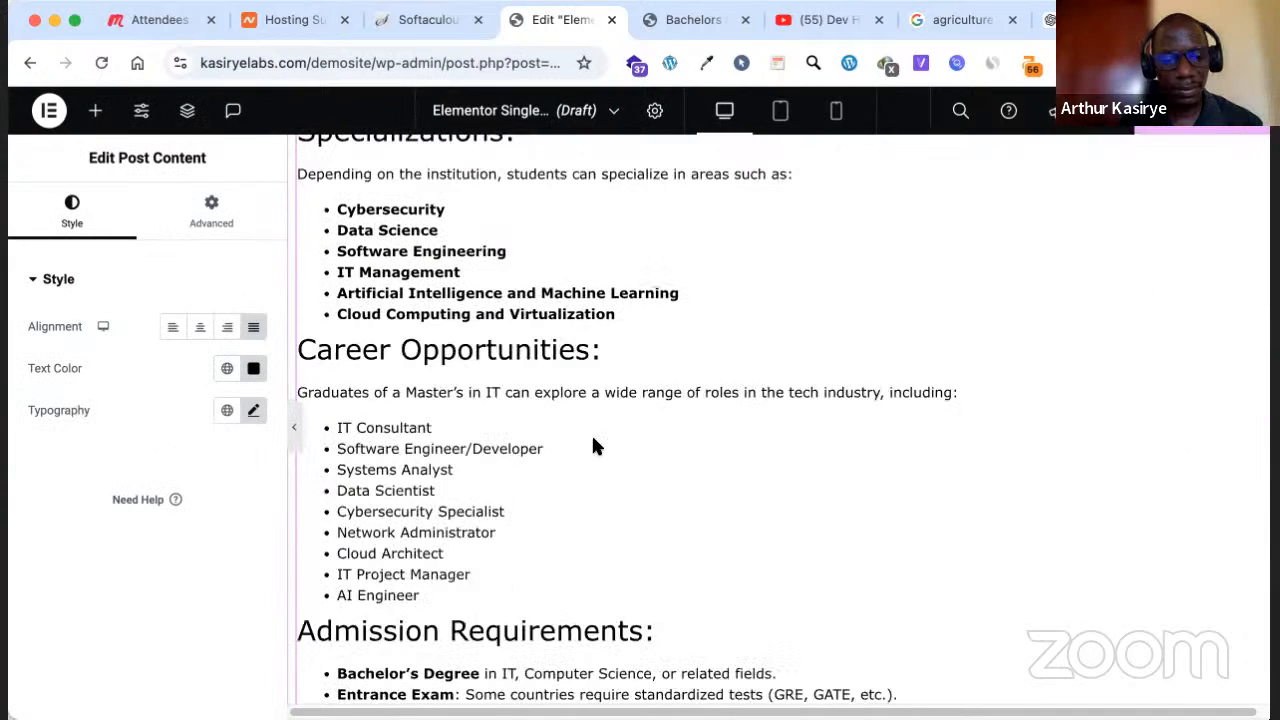
Add a Form widget directly below the post content, under the Admission Requirements list
scroll(593, 445, down, 5)
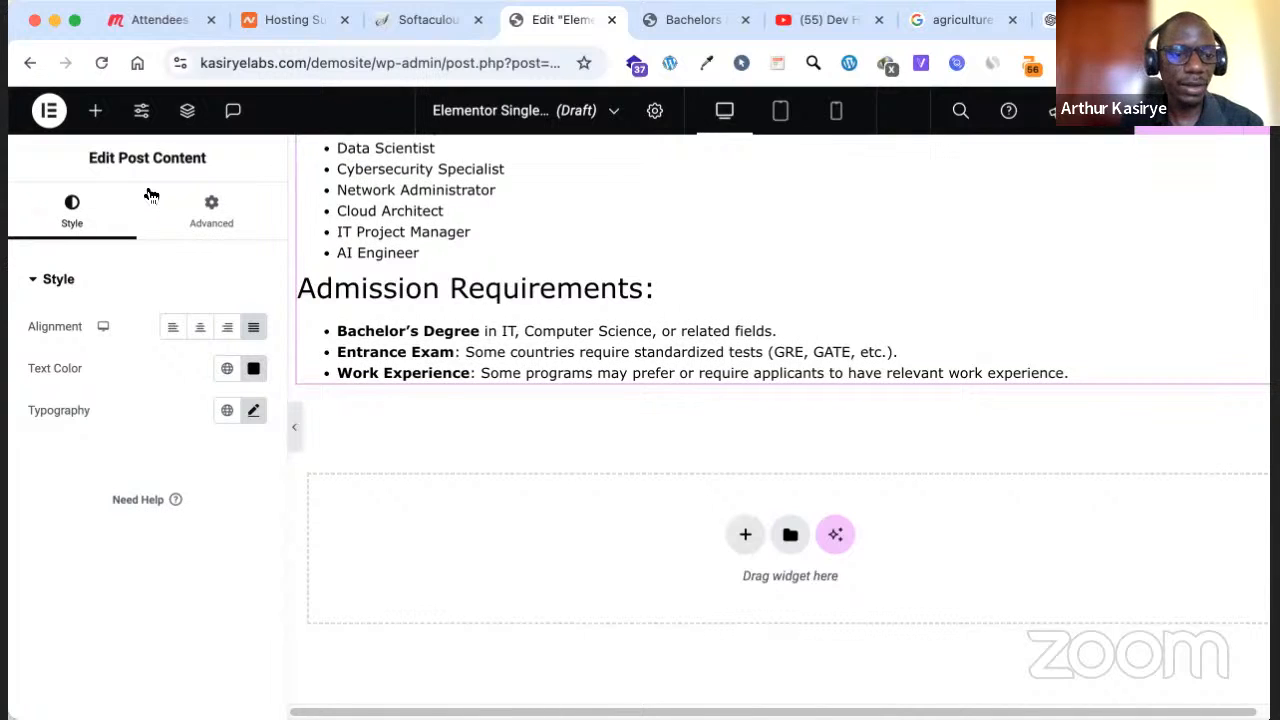
click(95, 110)
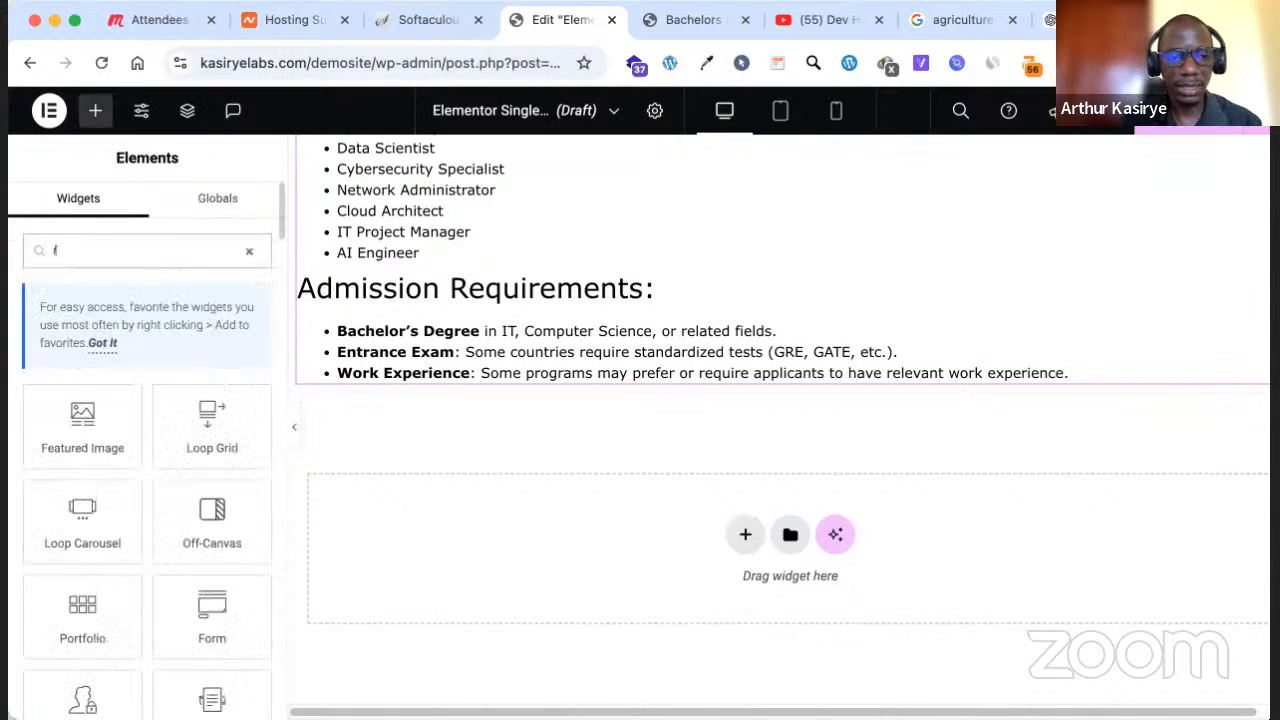
text(for)
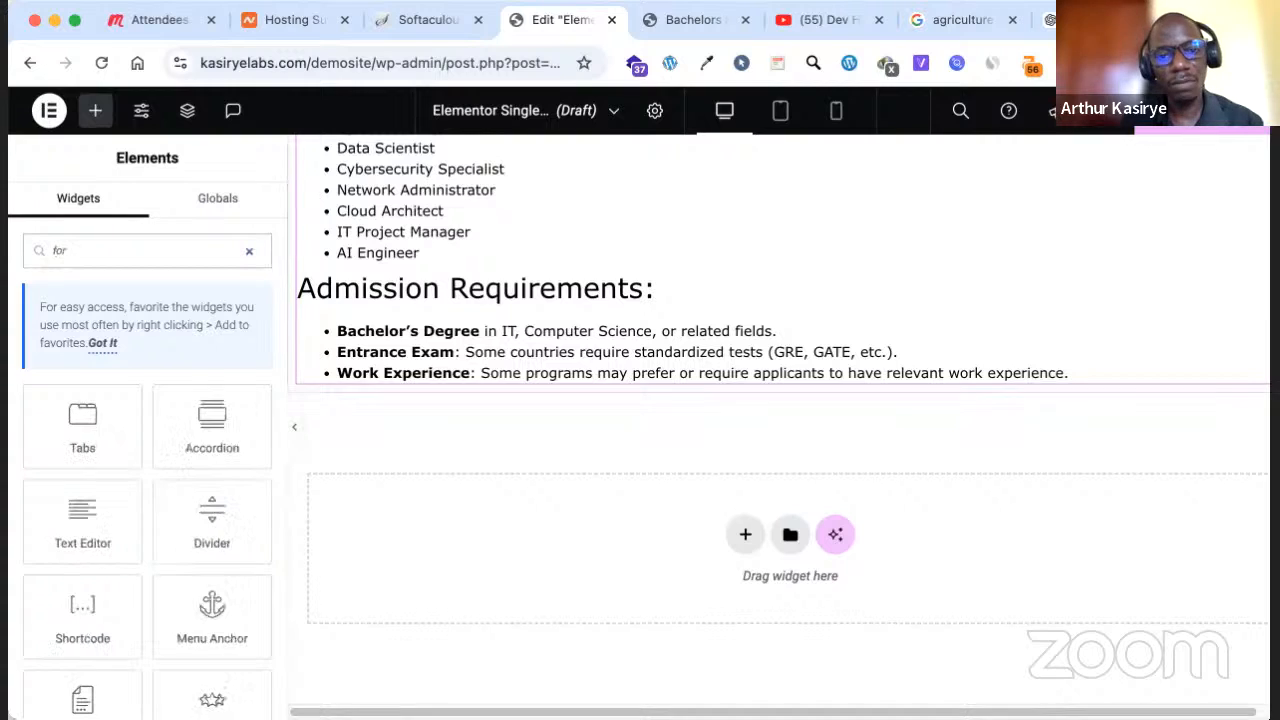
scroll(337, 417, up, 1)
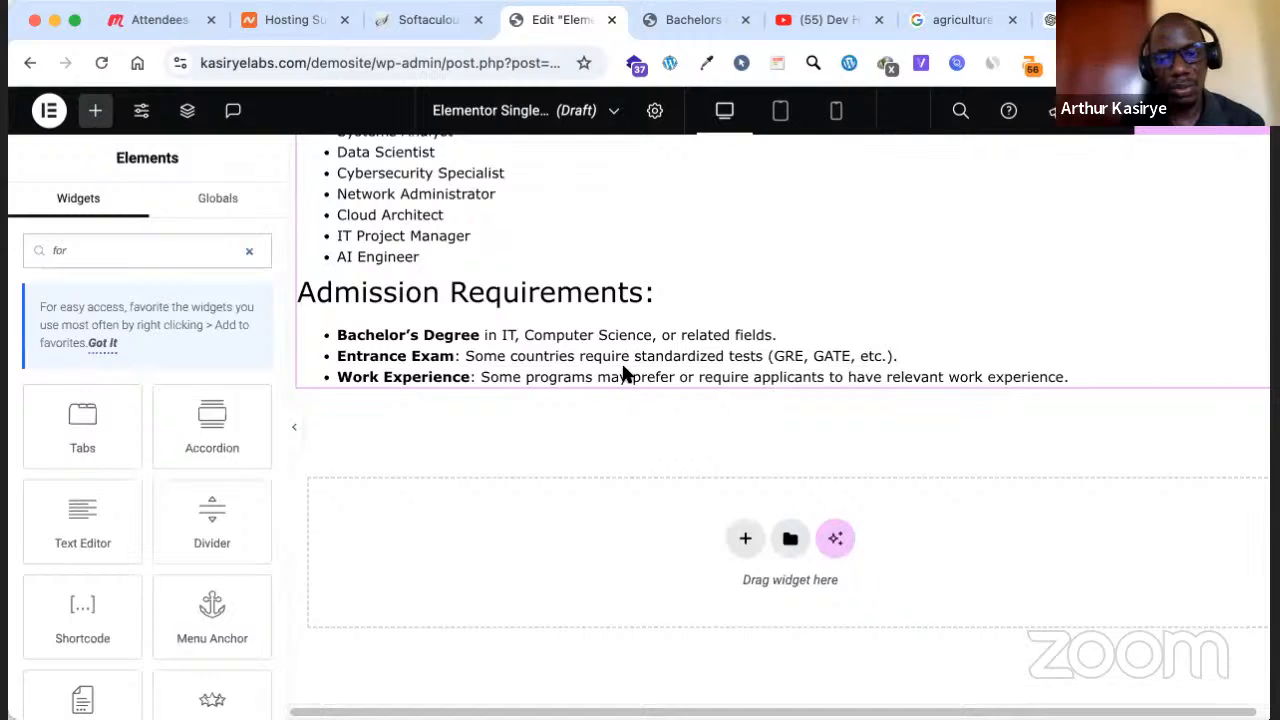
text(m)
scroll(621, 371, up, 10)
scroll(623, 373, down, 4)
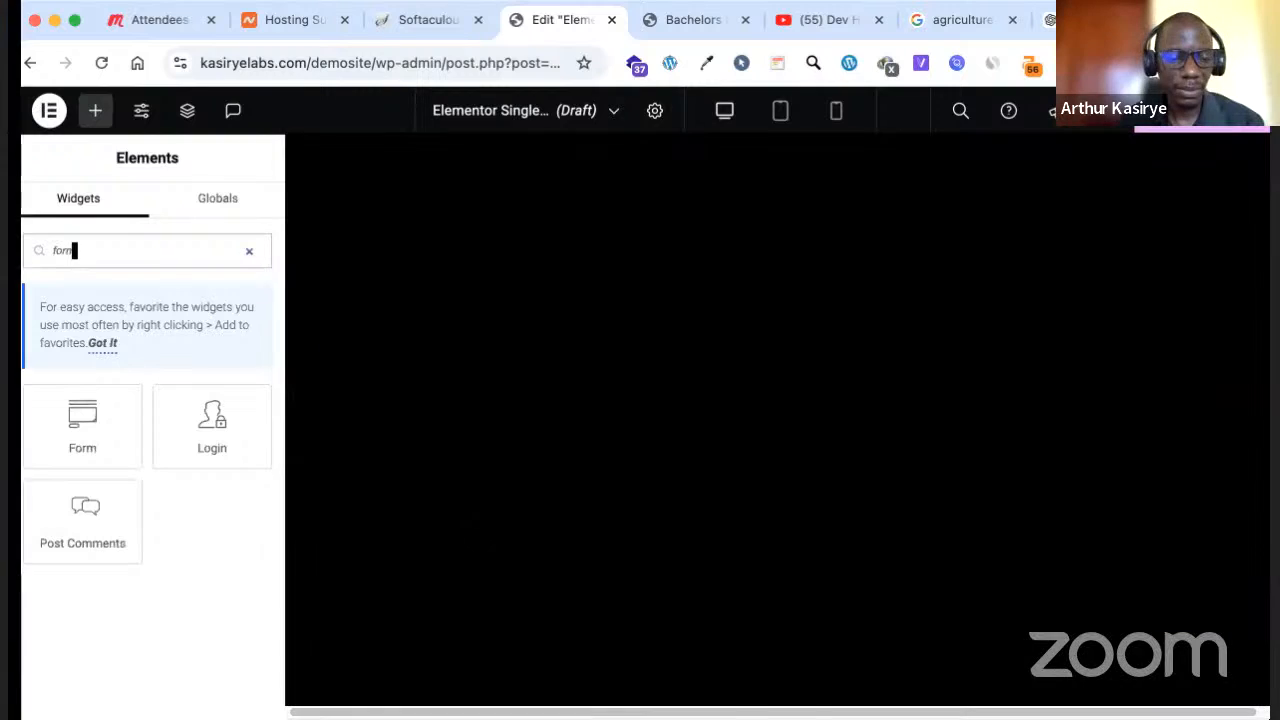
drag(96, 418, 500, 455)
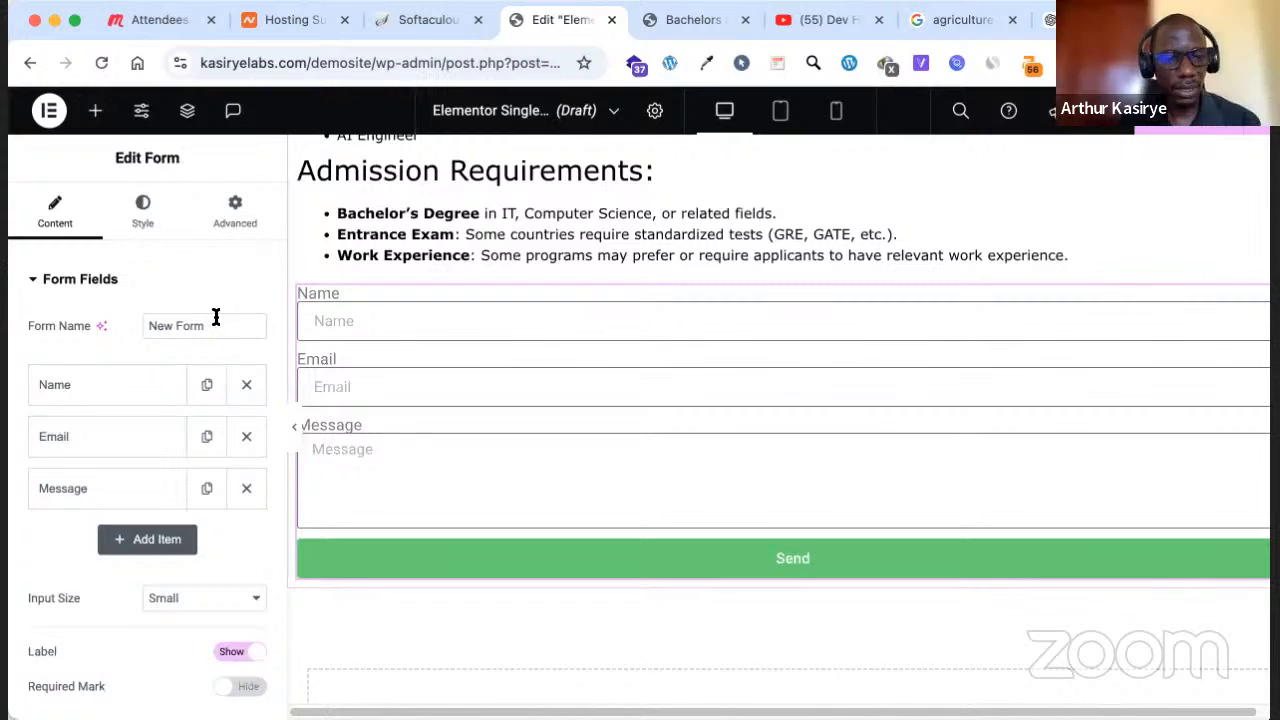
Name the form "Courses Inquiry" and hide its field labels
triple_click(215, 317)
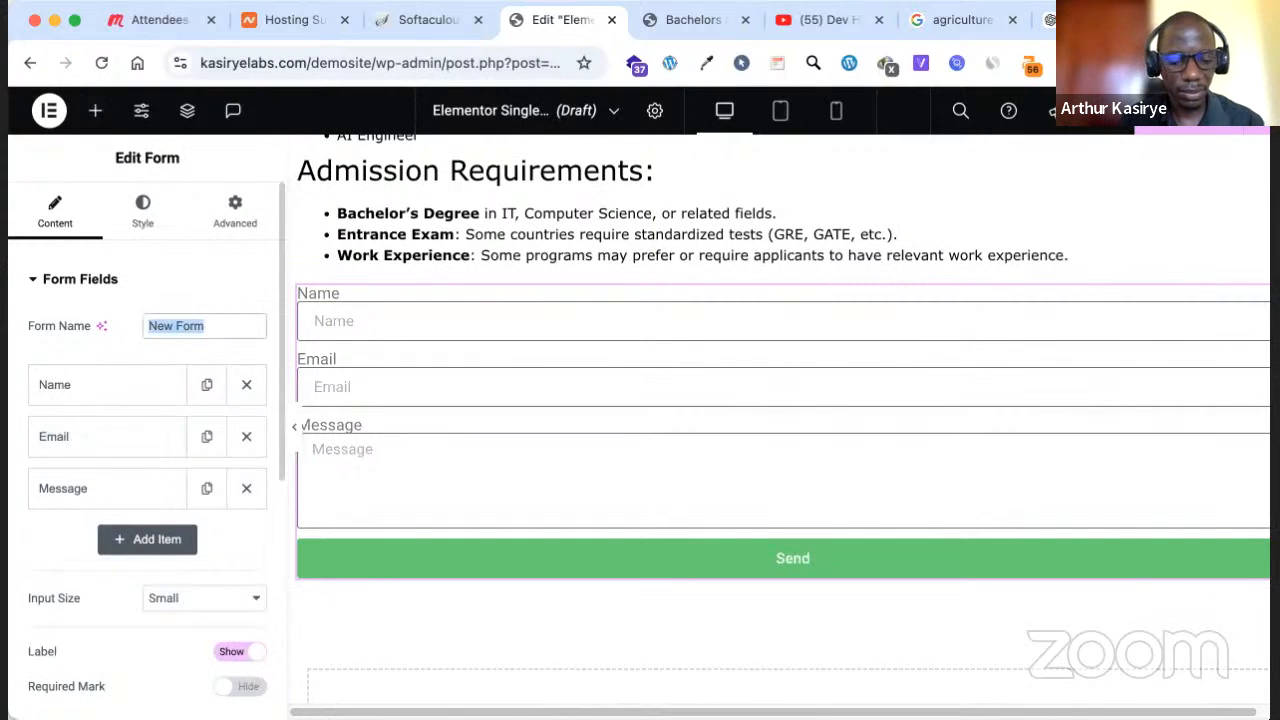
text(Cours)
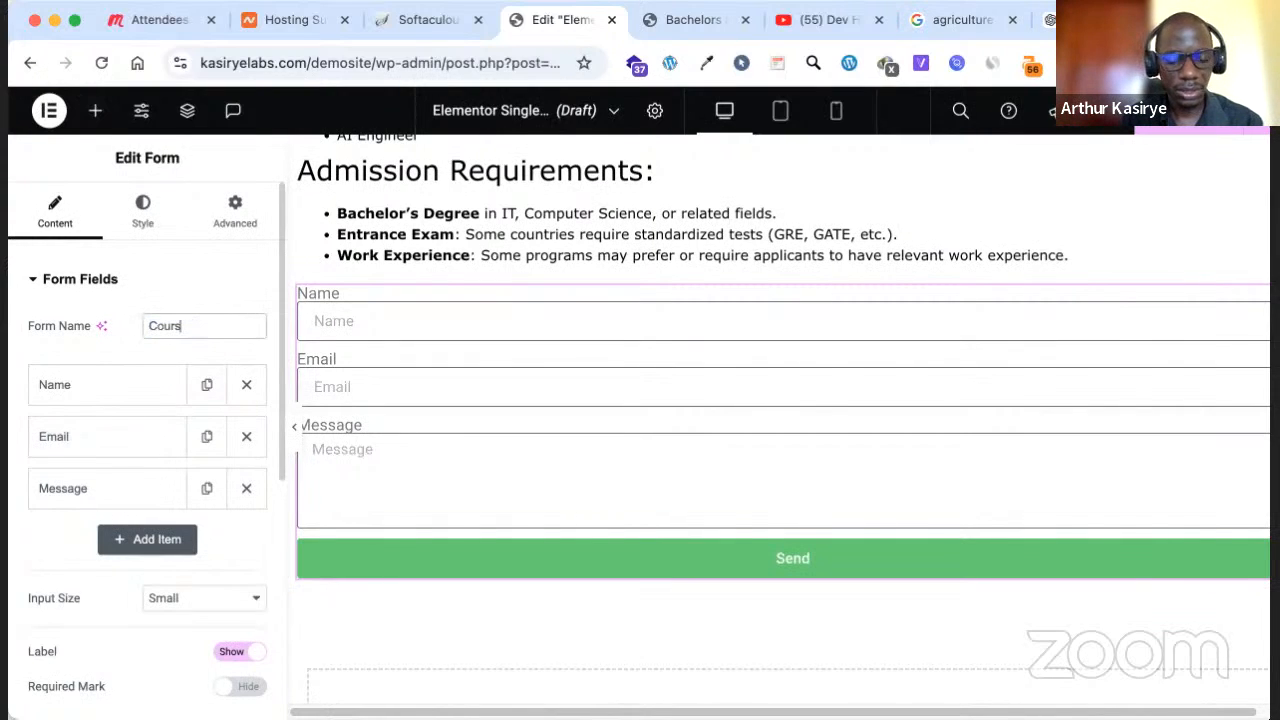
text(es In)
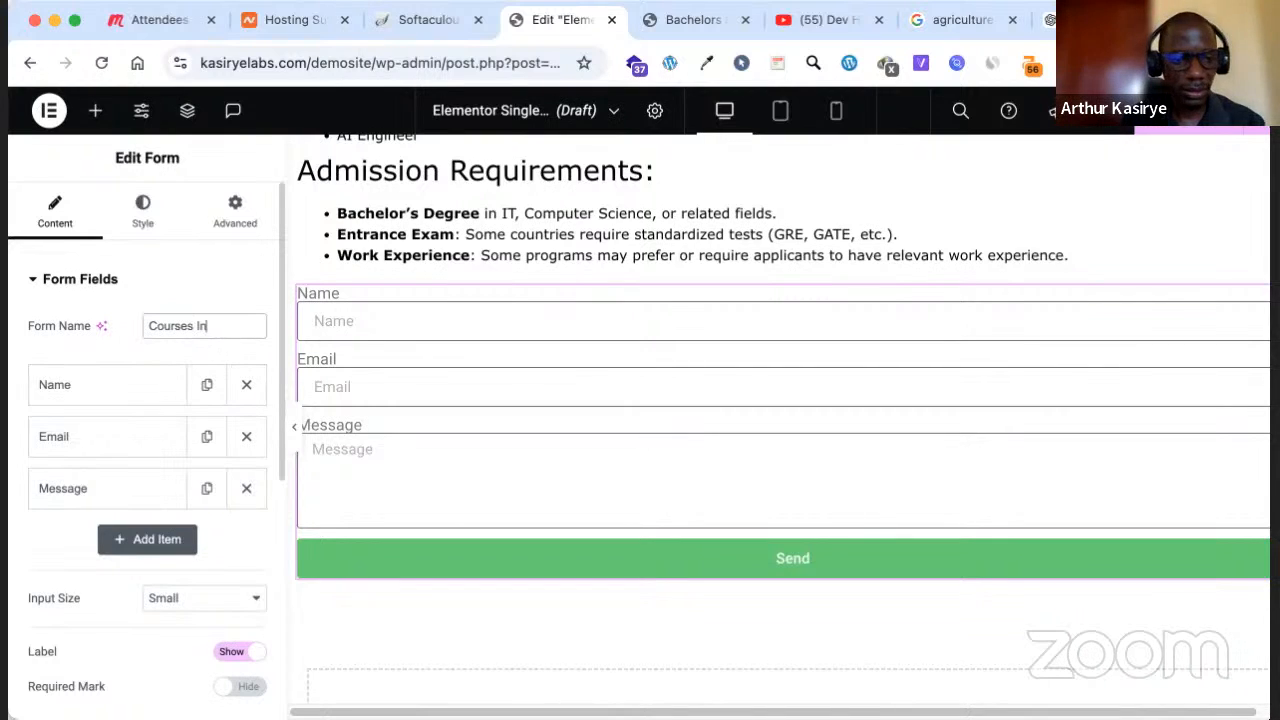
text(quiry)
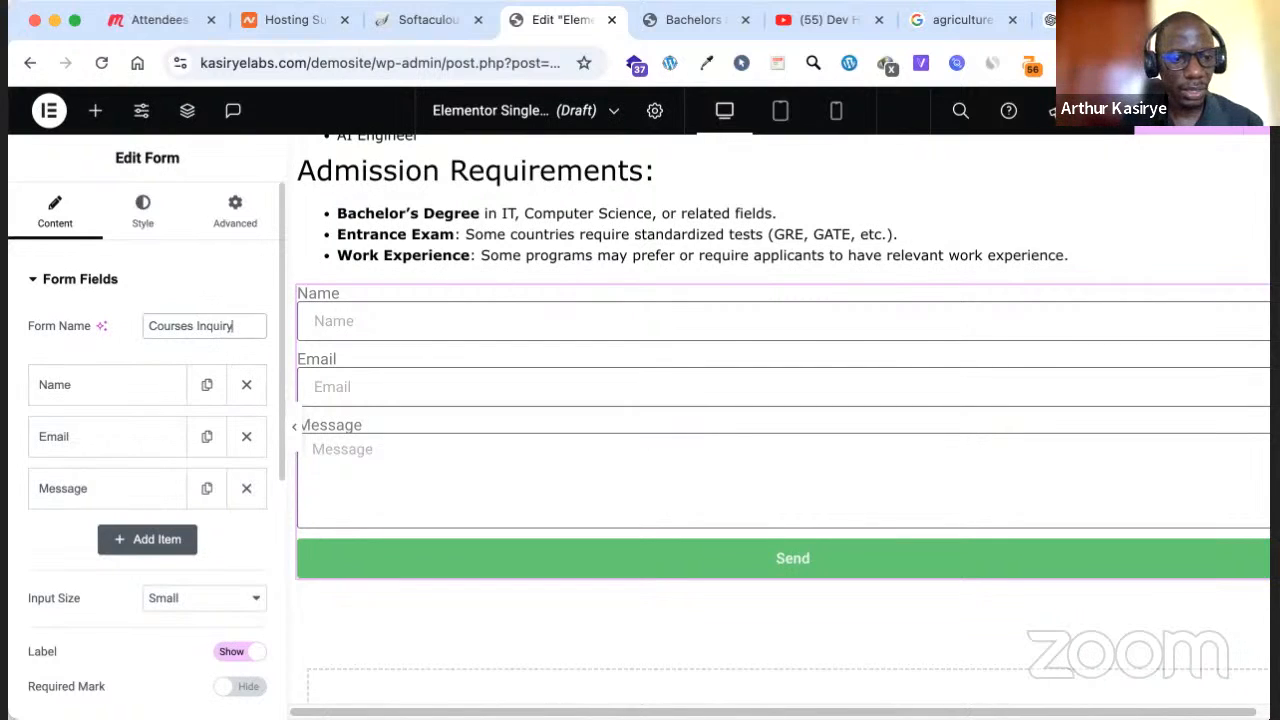
scroll(140, 408, down, 1)
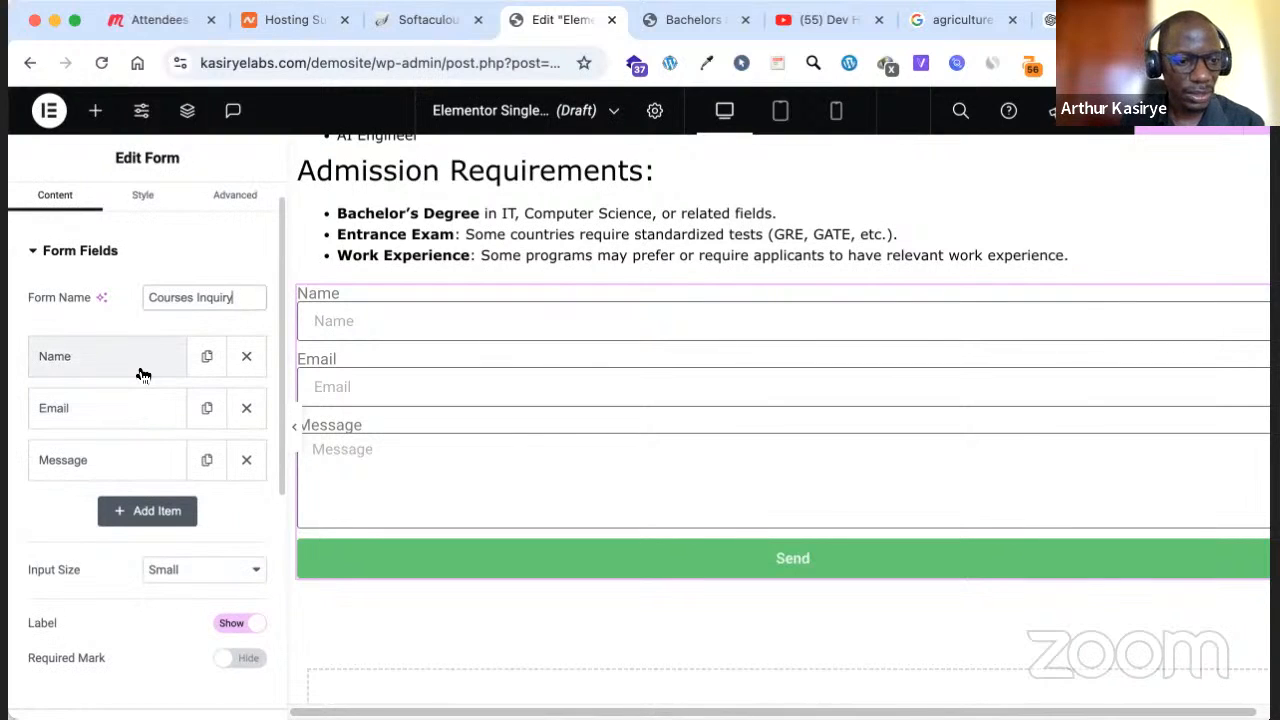
click(229, 623)
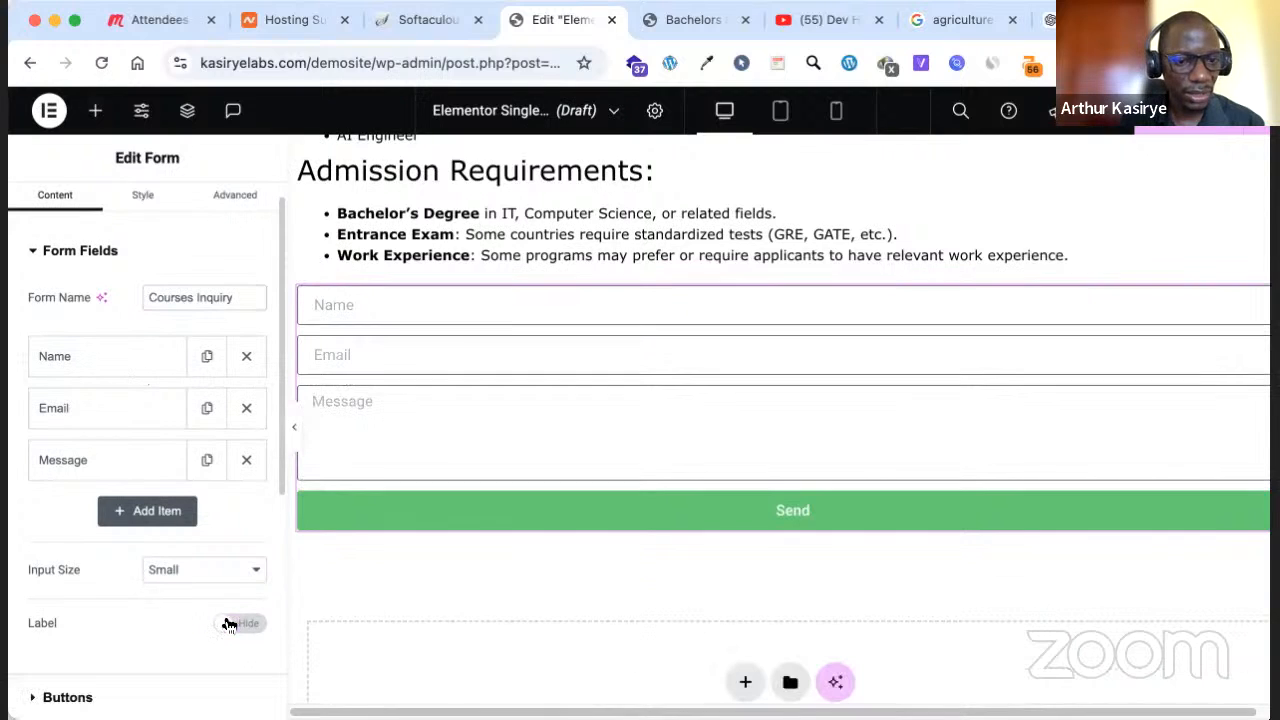
Duplicate the form's Email field and set the copy's type to Tel
scroll(147, 466, down, 1)
scroll(172, 448, down, 1)
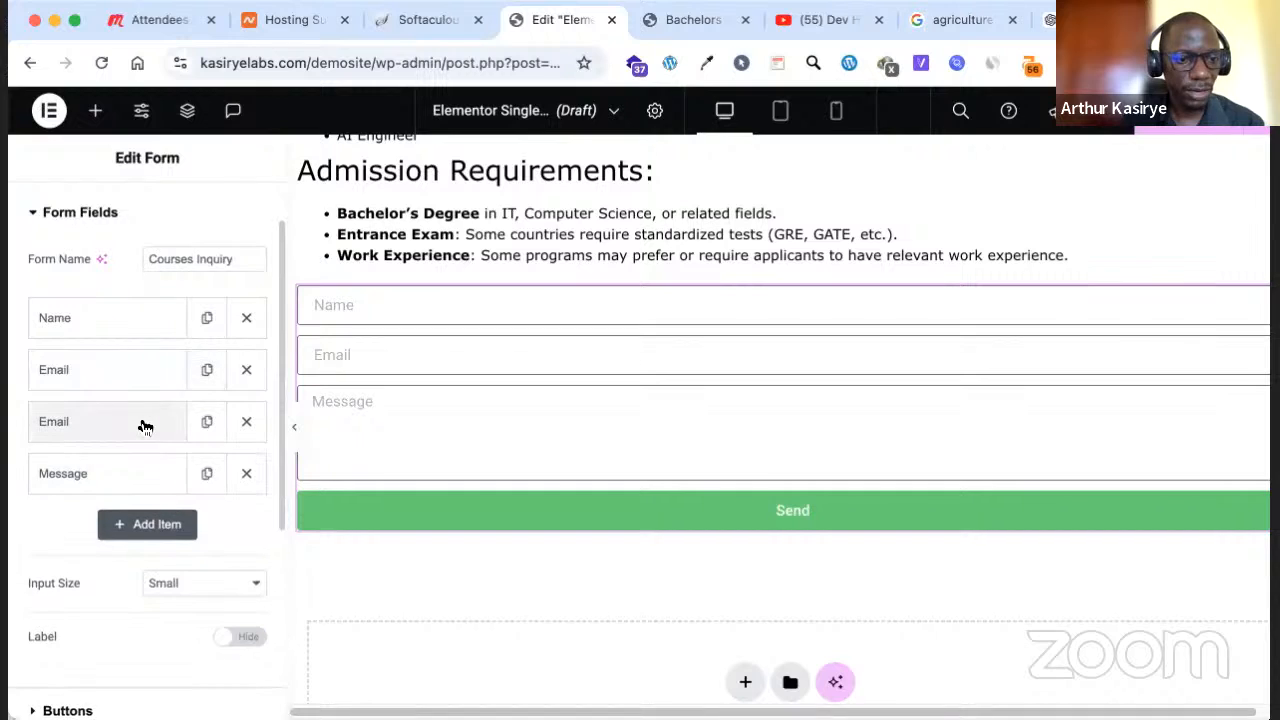
click(144, 427)
click(190, 516)
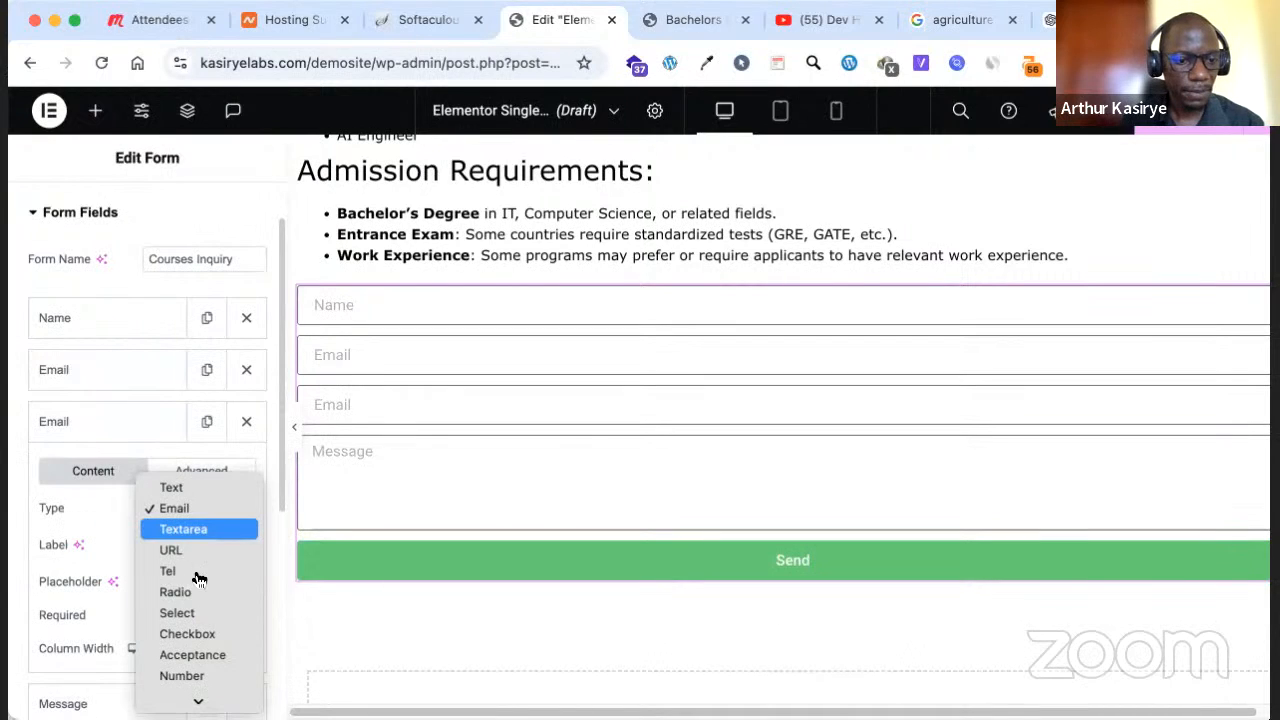
click(144, 427)
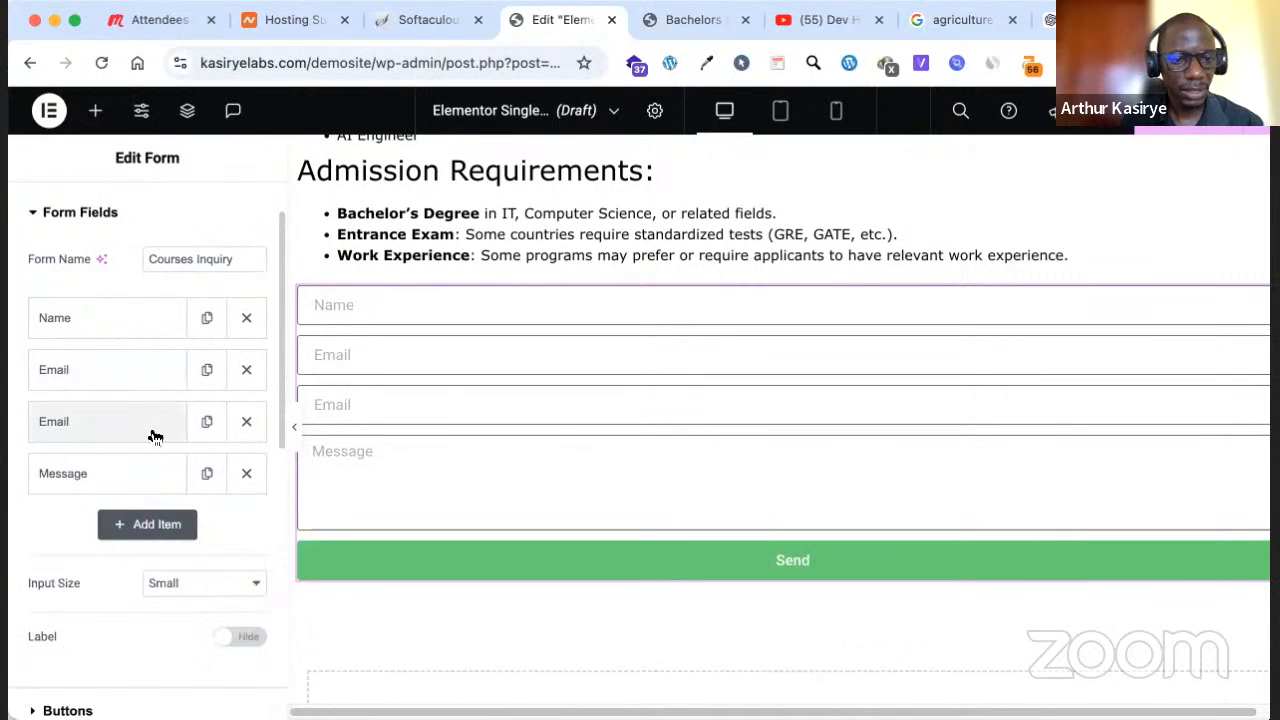
Set both the label and the placeholder of the duplicated Email field to "Tel"
click(141, 427)
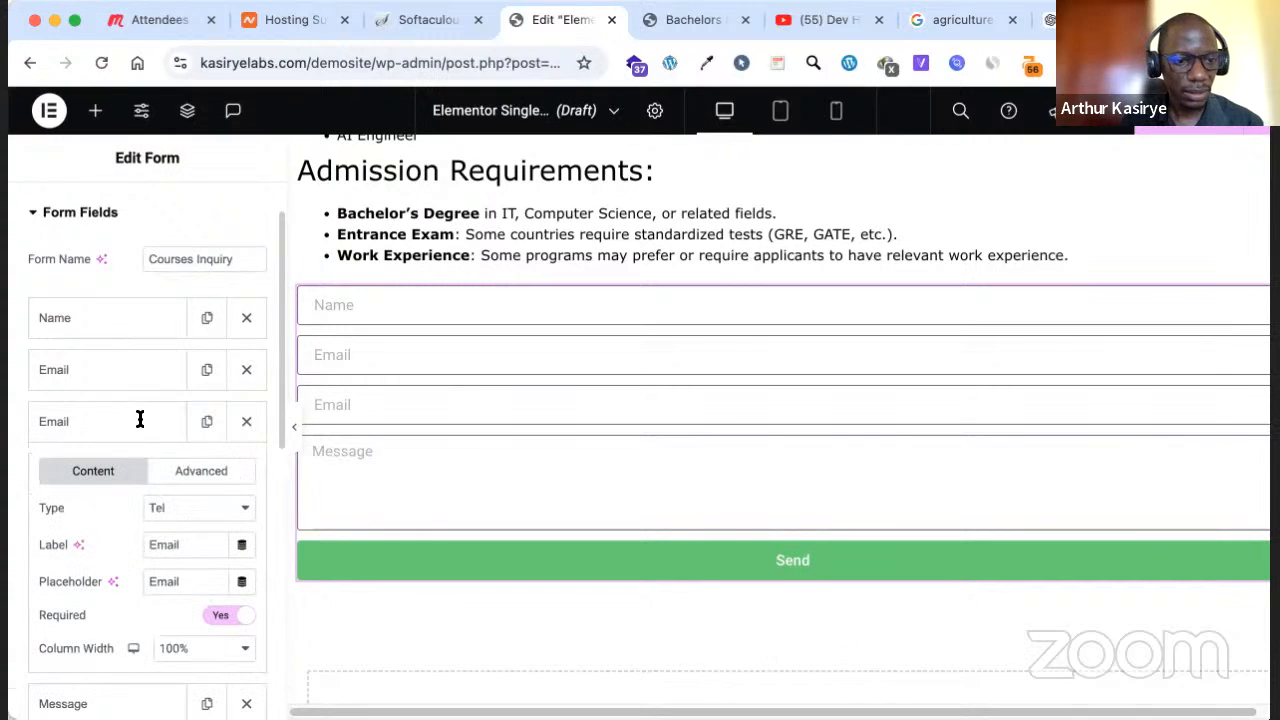
key(super+a)
text(T)
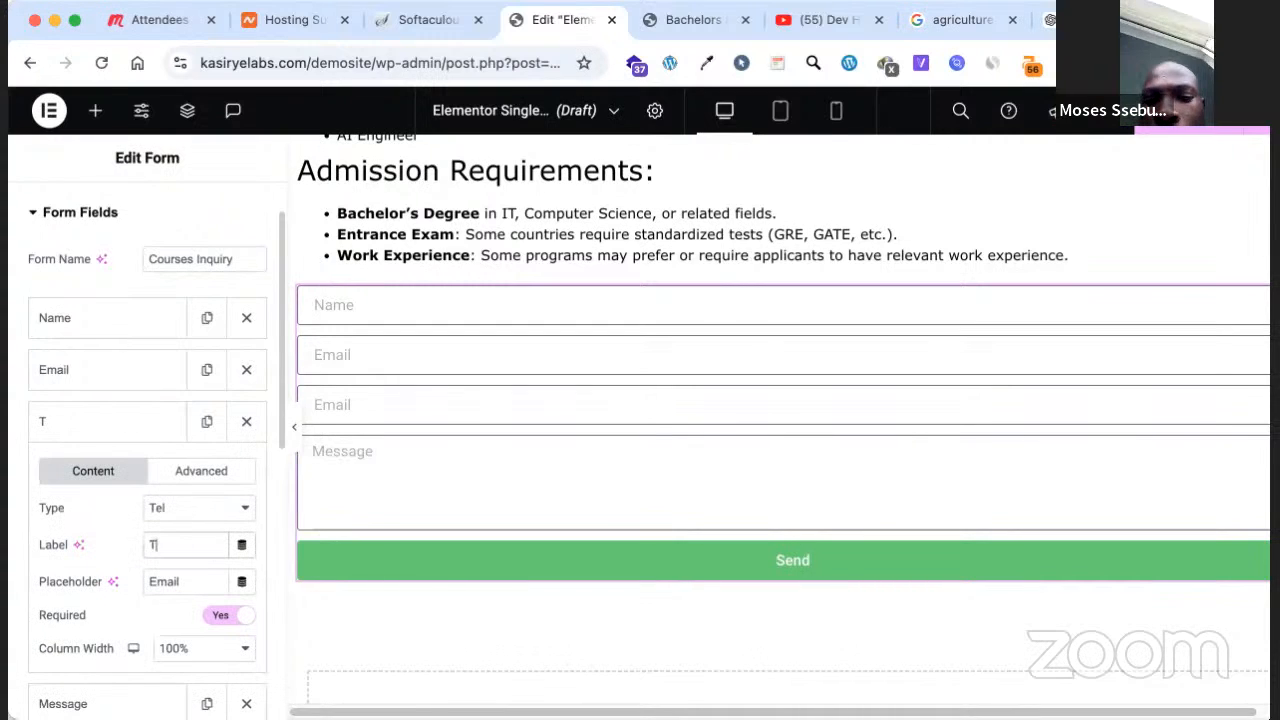
text(el)
double_click(200, 583)
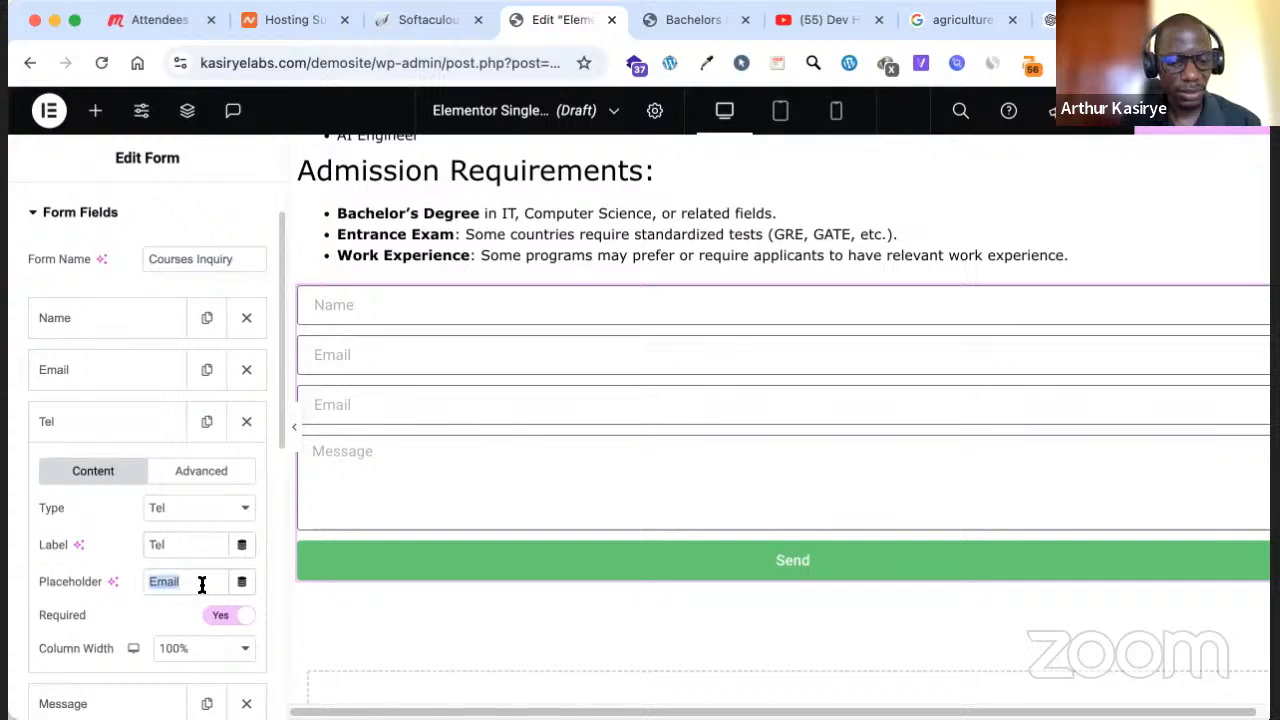
text(Tel)
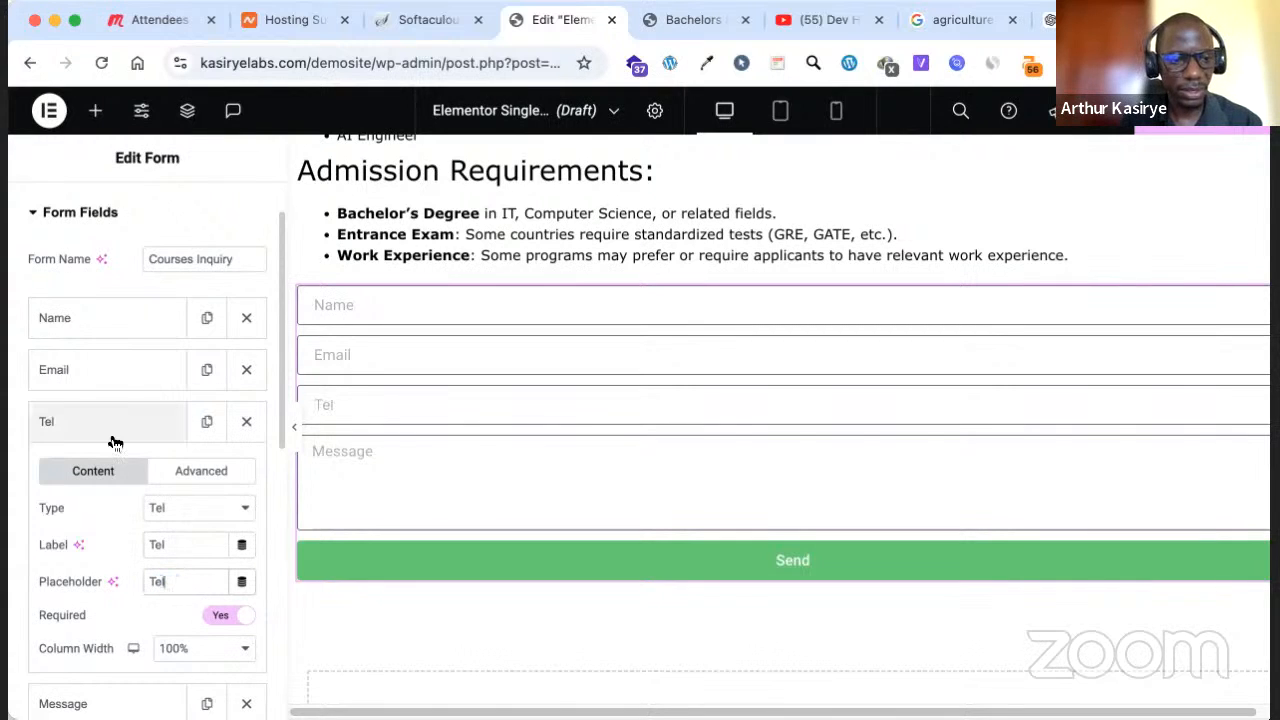
Set the form's button size to Extra Small
scroll(118, 434, down, 10)
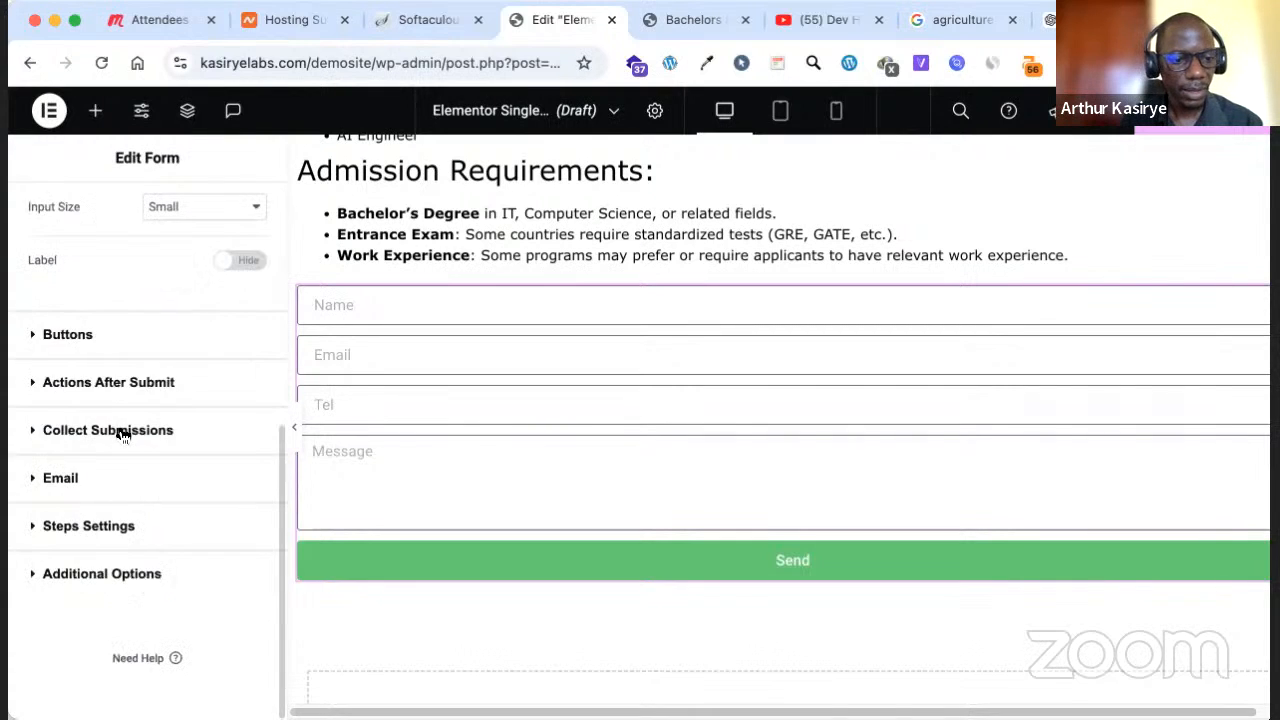
click(184, 372)
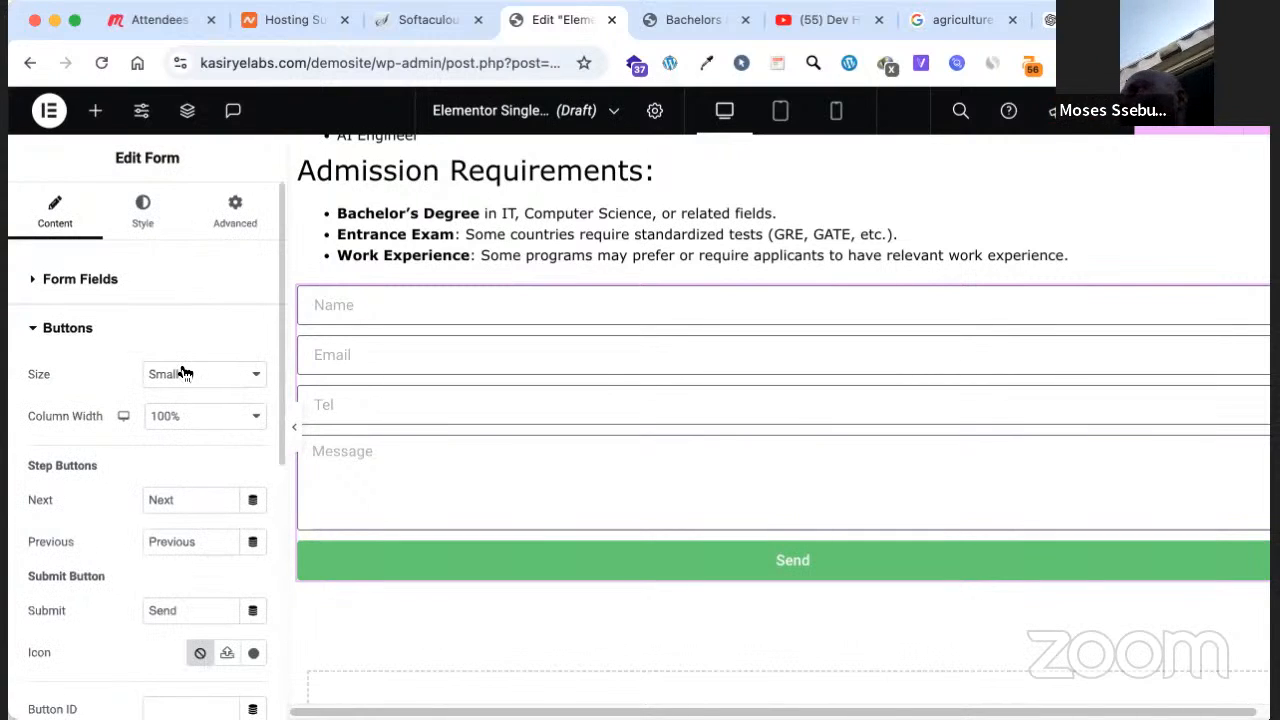
scroll(182, 368, down, 2)
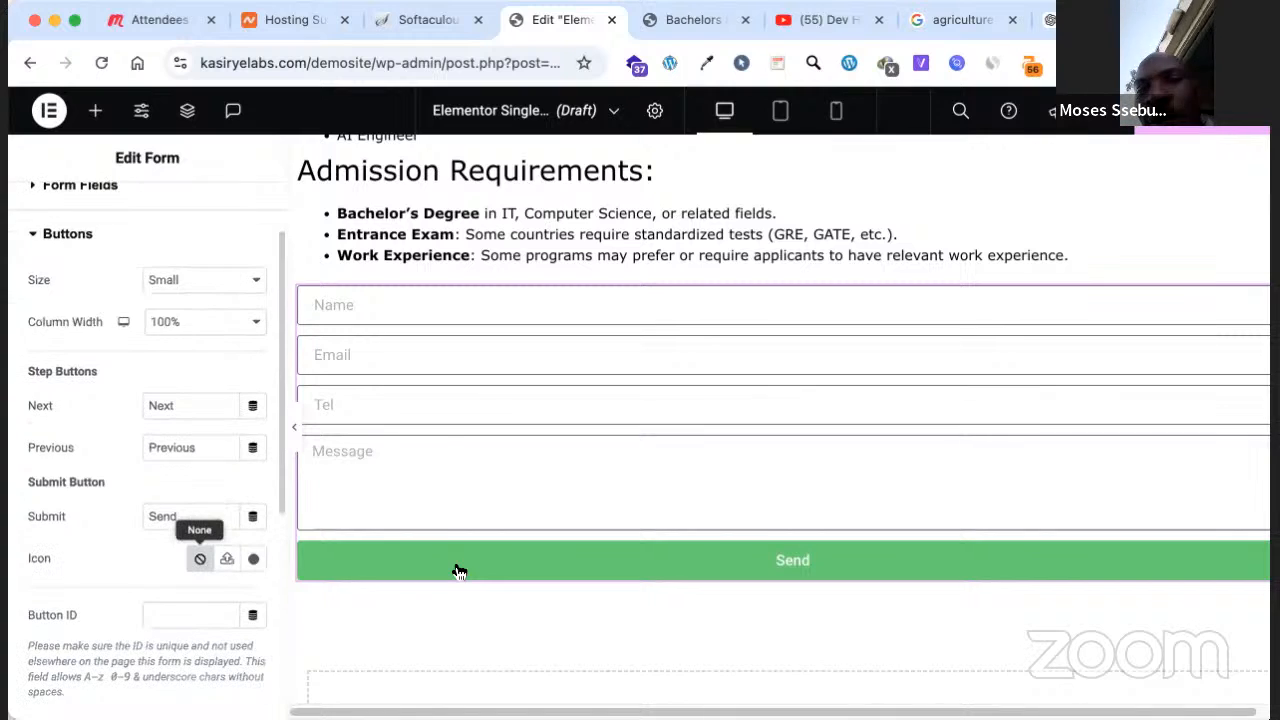
scroll(200, 530, down, 1)
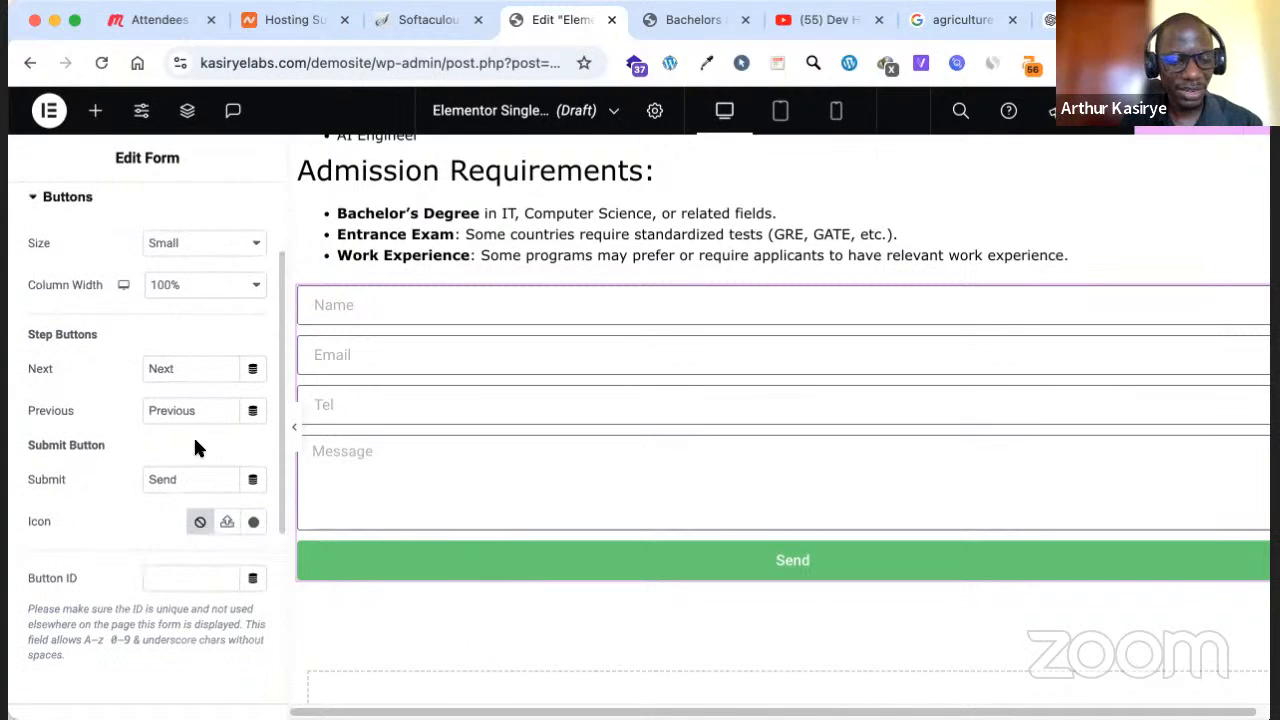
scroll(195, 448, up, 2)
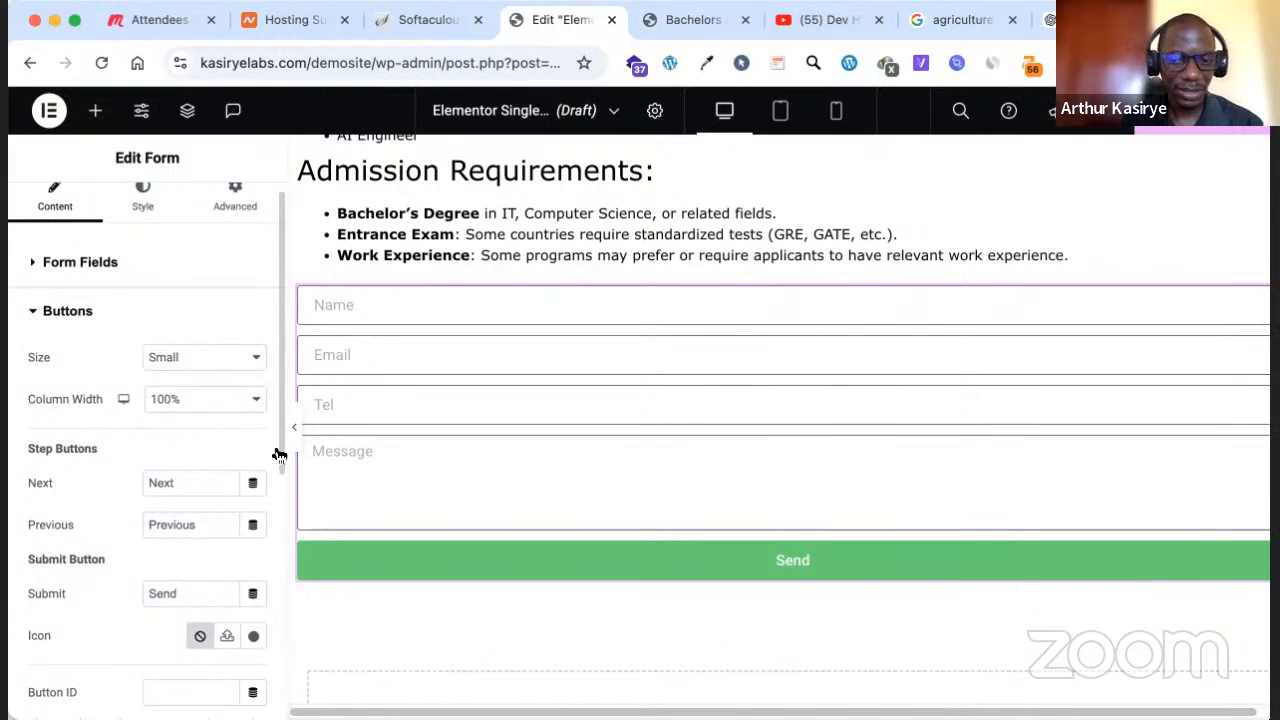
click(221, 556)
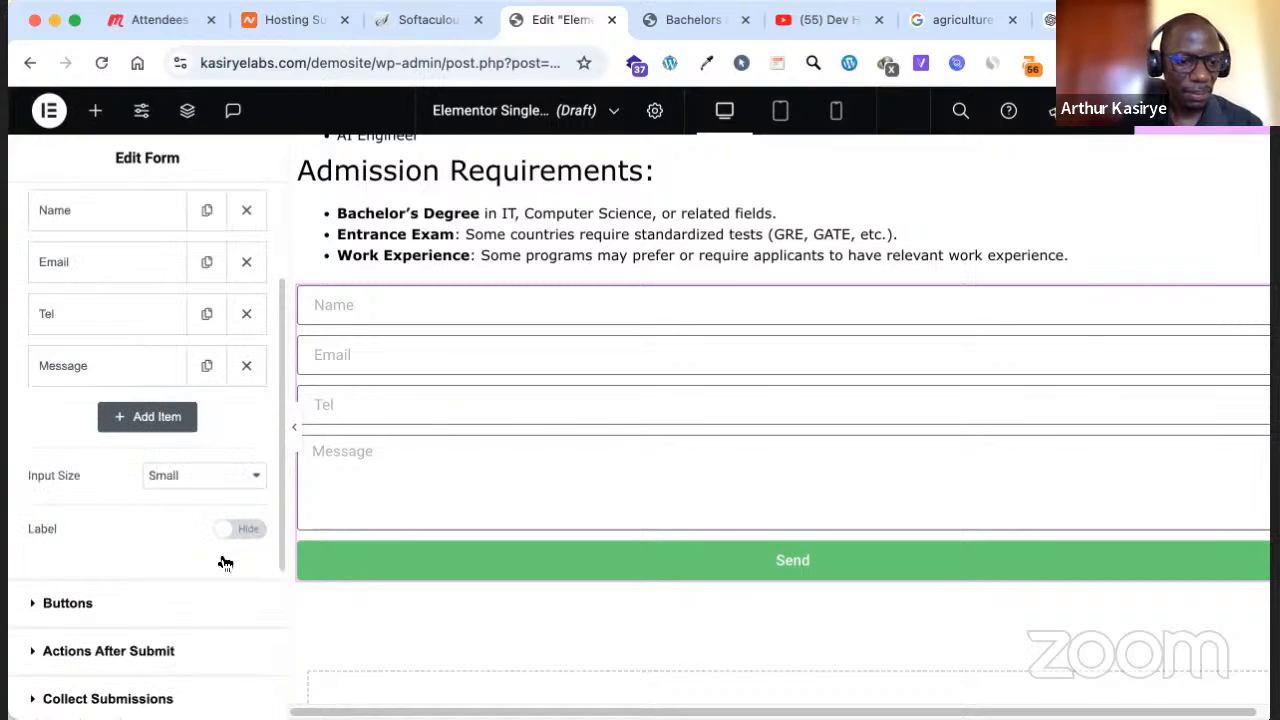
scroll(207, 614, down, 1)
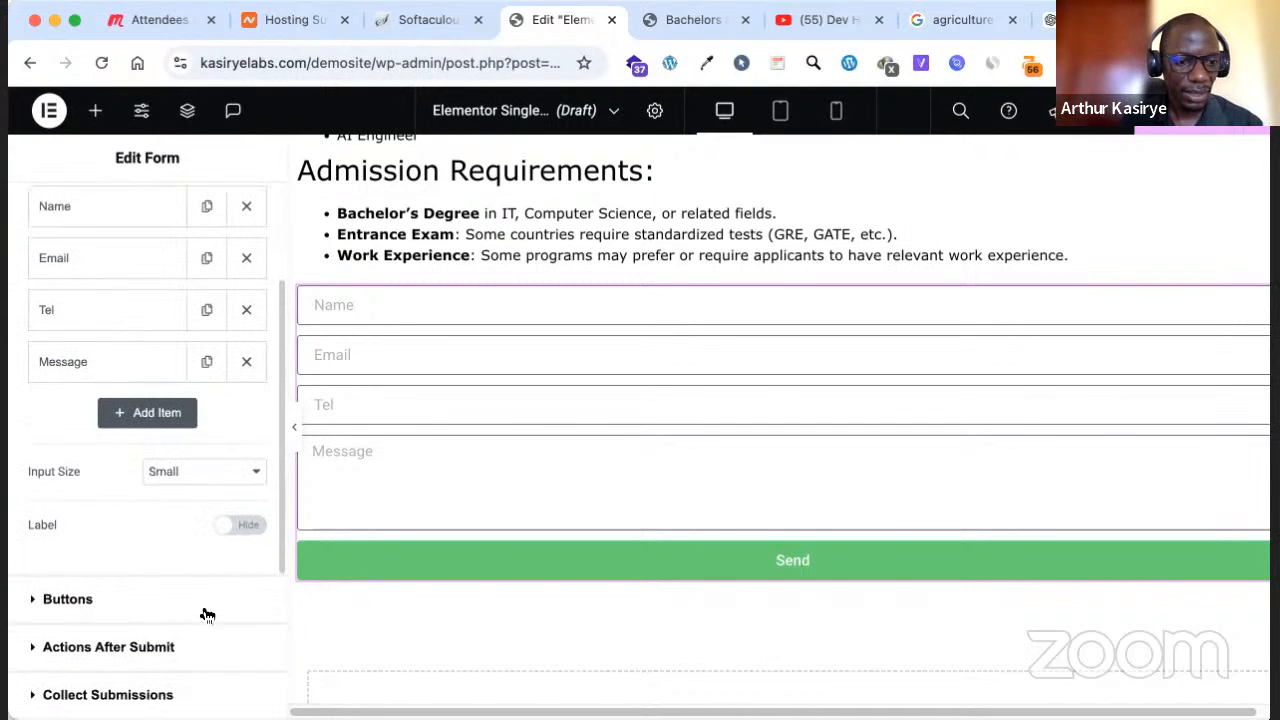
click(205, 600)
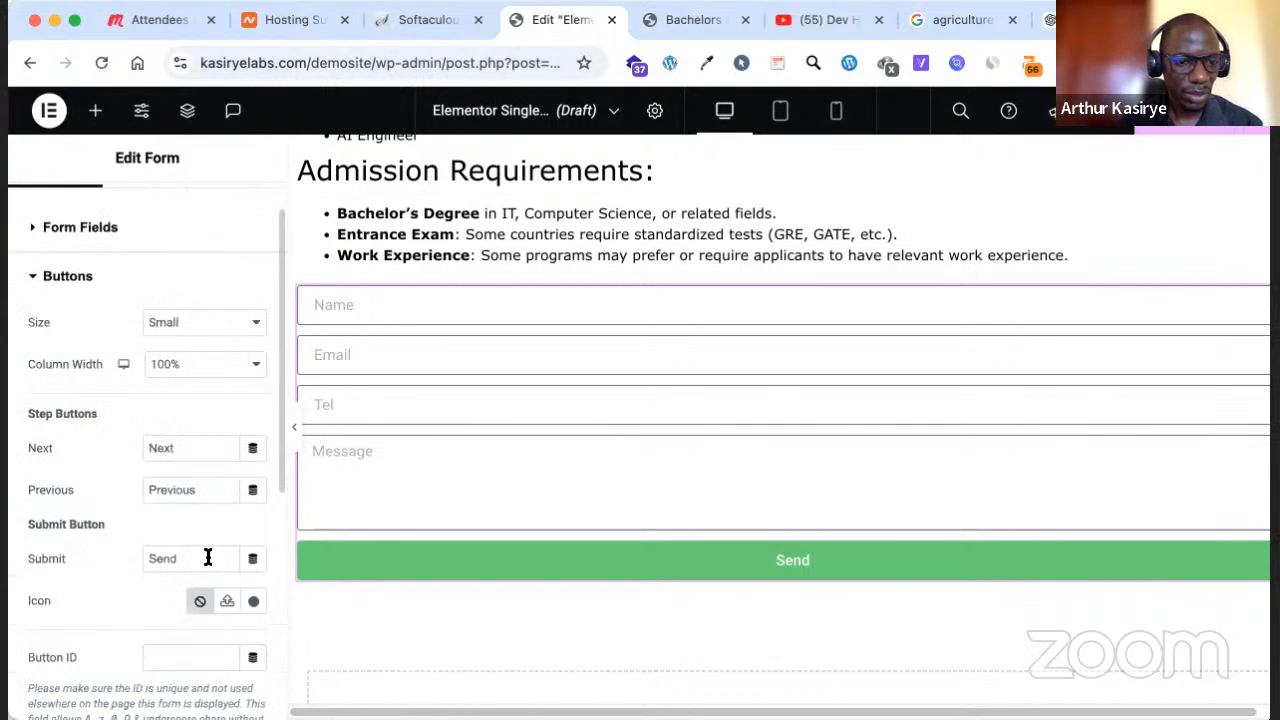
scroll(207, 556, down, 3)
scroll(189, 509, up, 5)
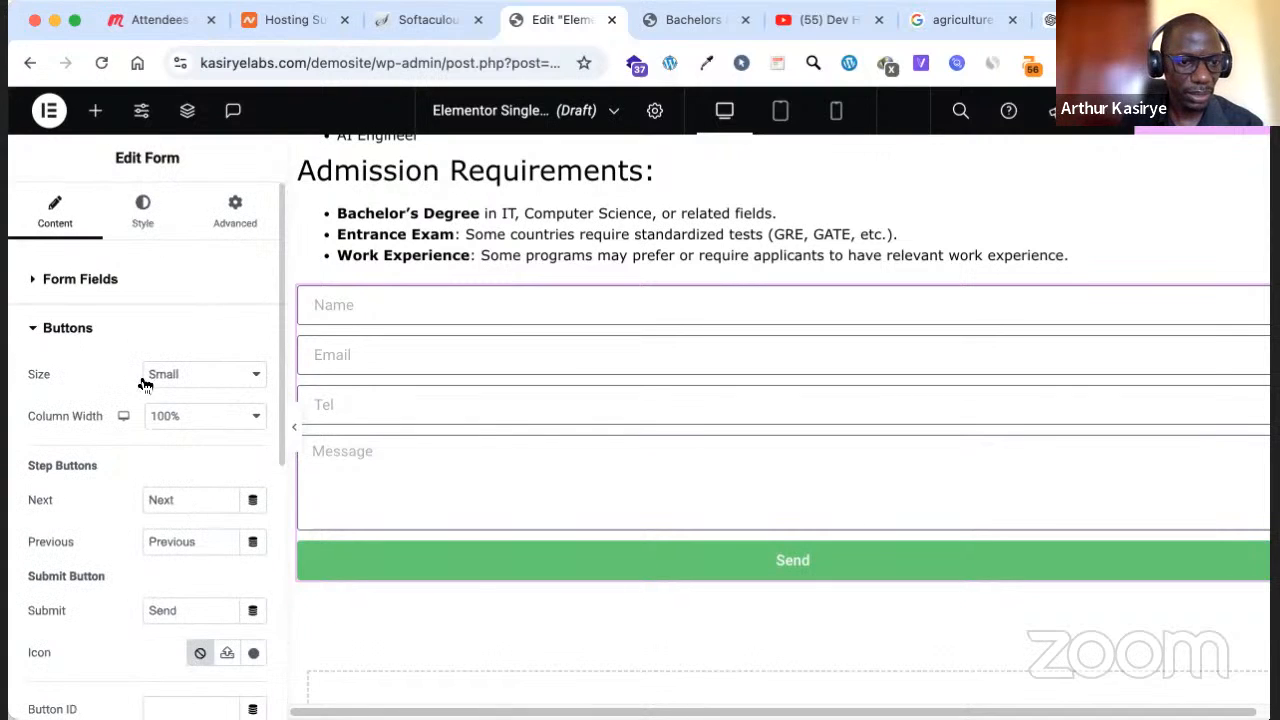
click(160, 376)
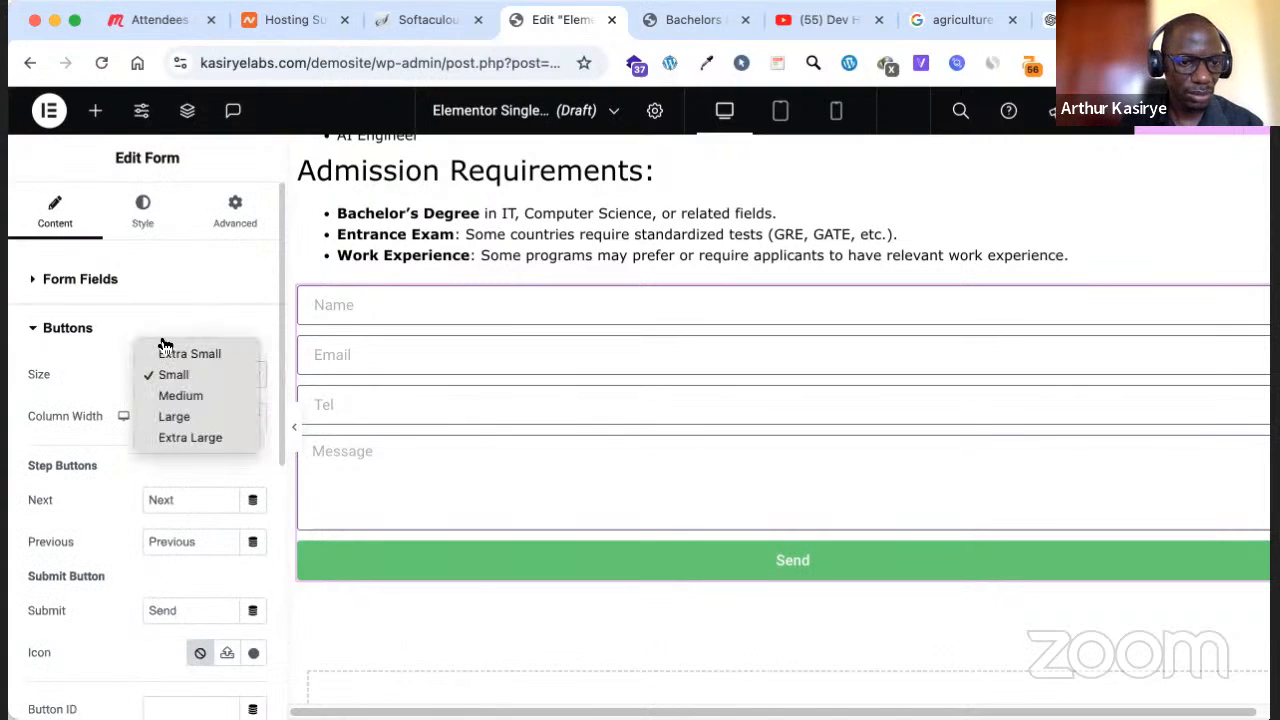
click(162, 357)
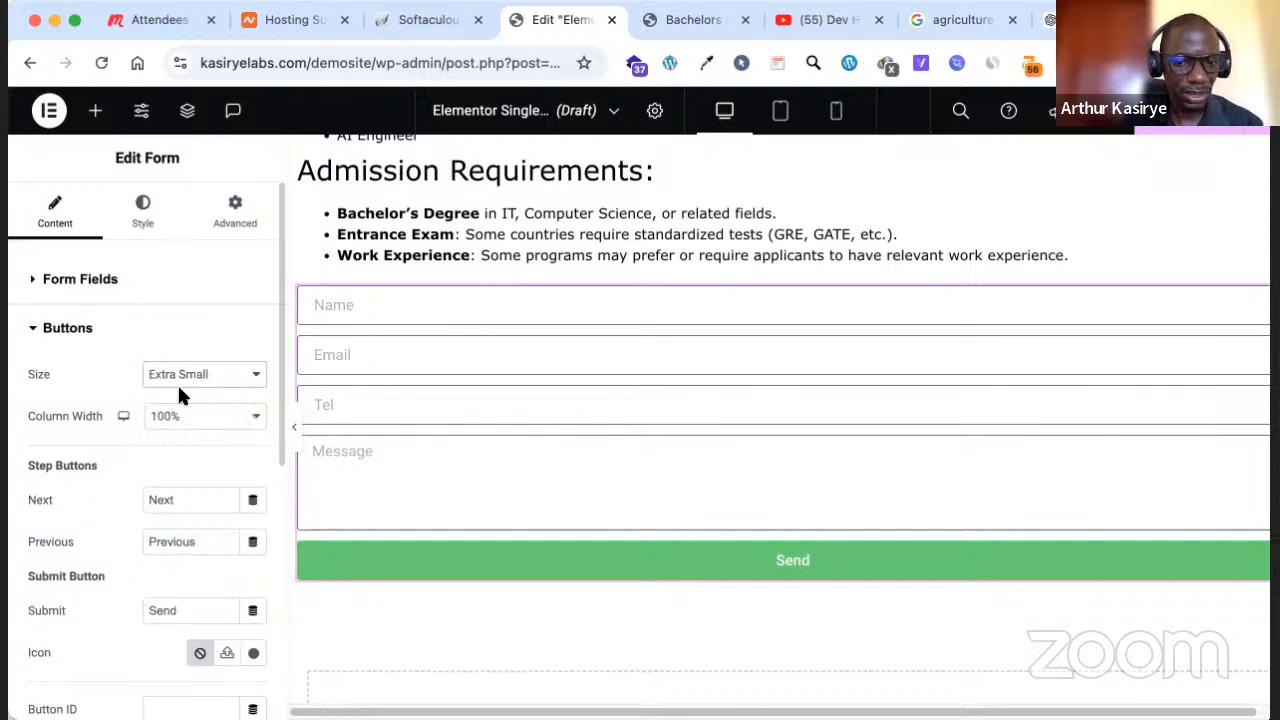
Try a 33% column width for the form's button and finish with the width set to Default
click(205, 416)
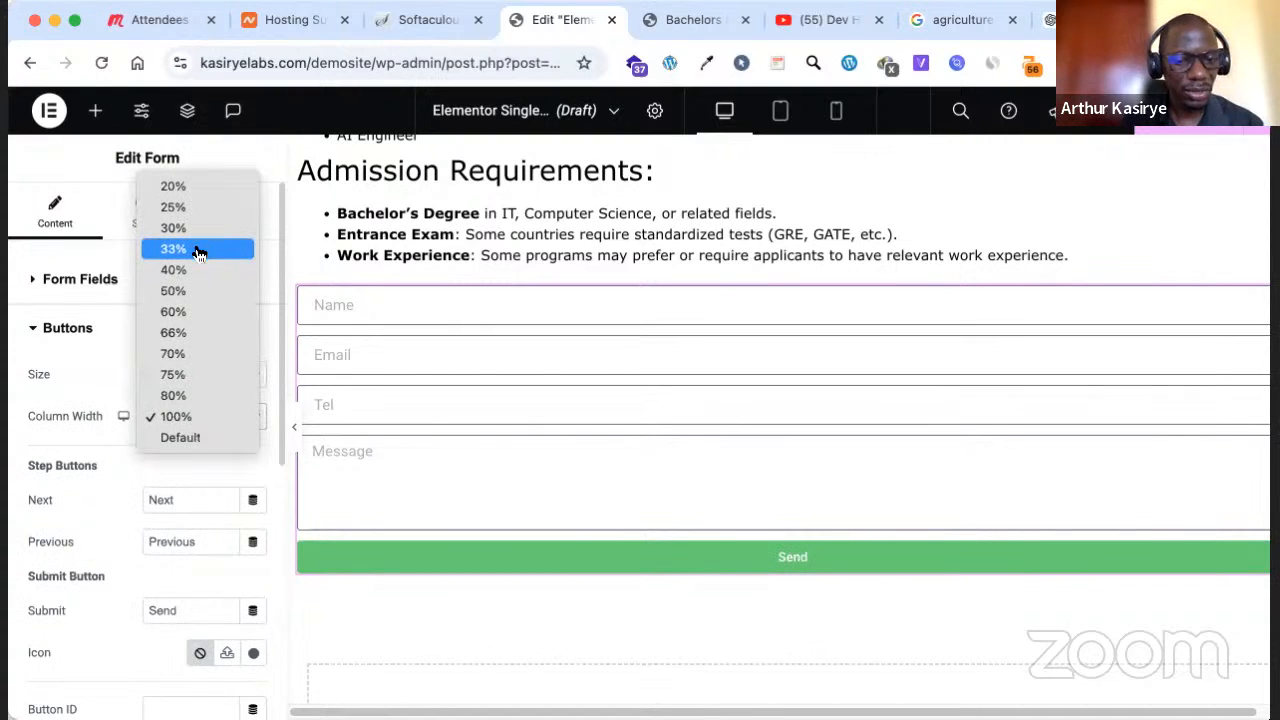
click(198, 252)
click(212, 416)
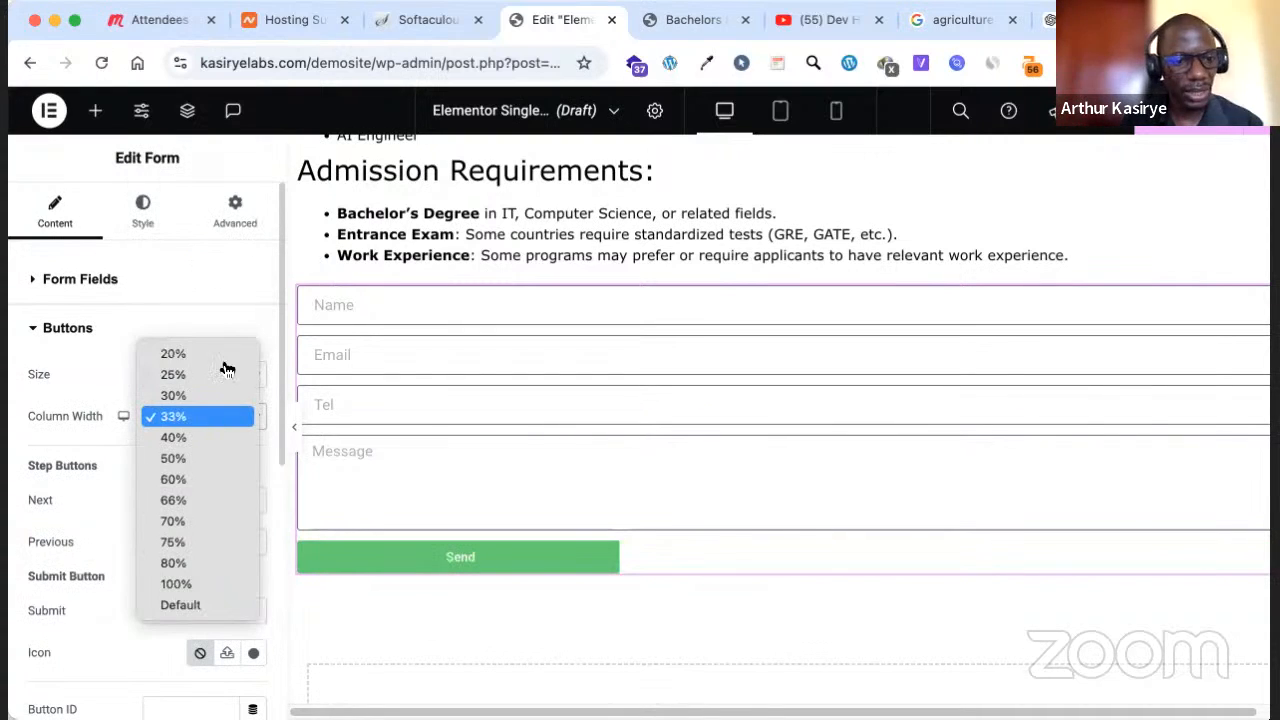
click(167, 601)
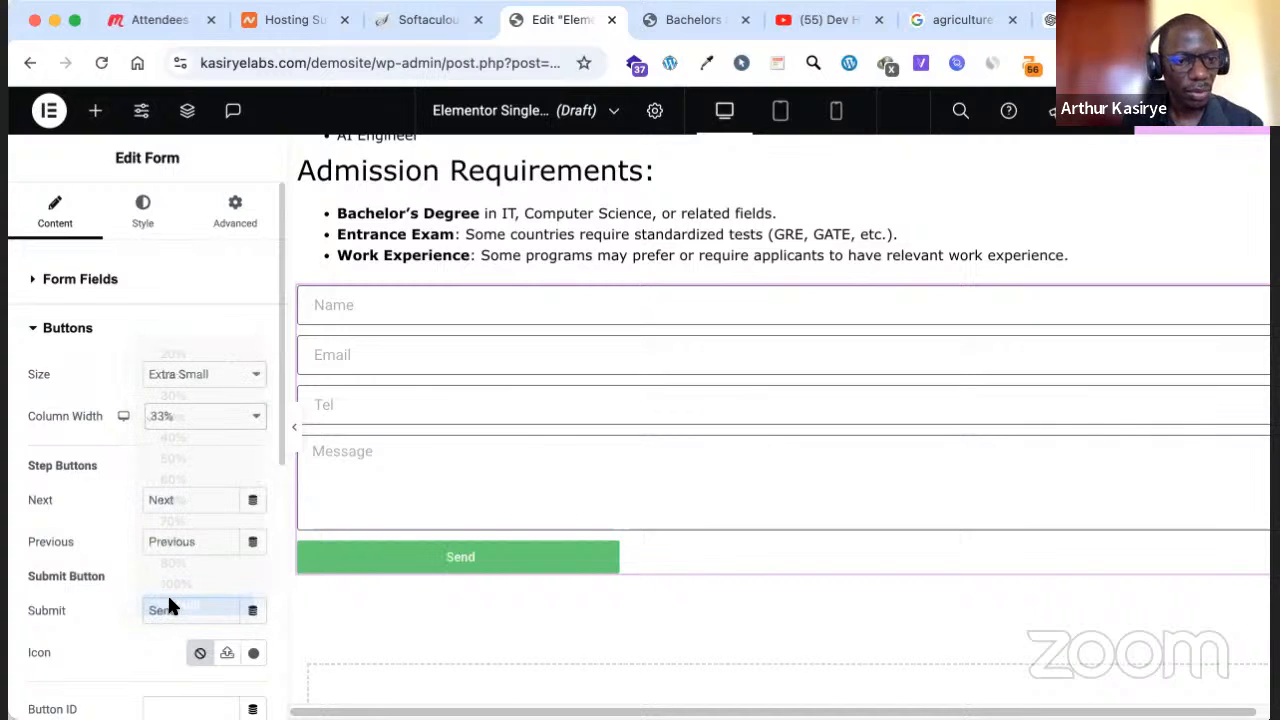
scroll(127, 497, down, 3)
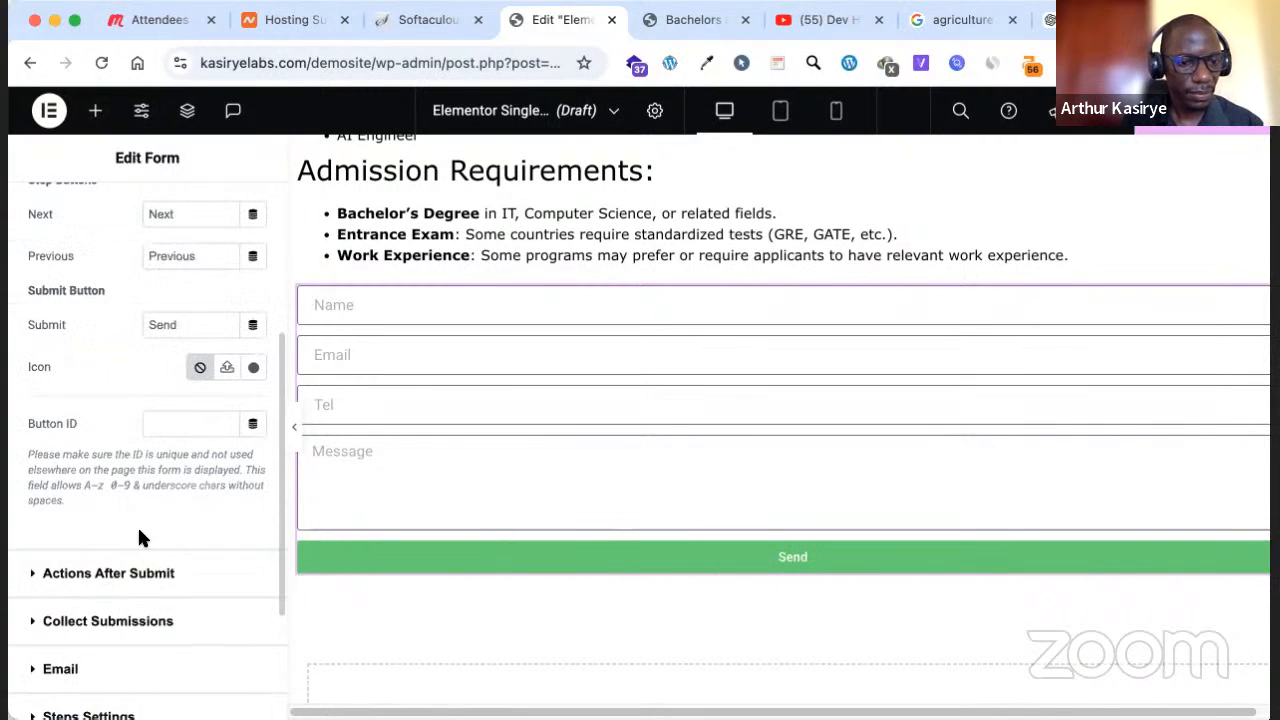
scroll(140, 533, up, 3)
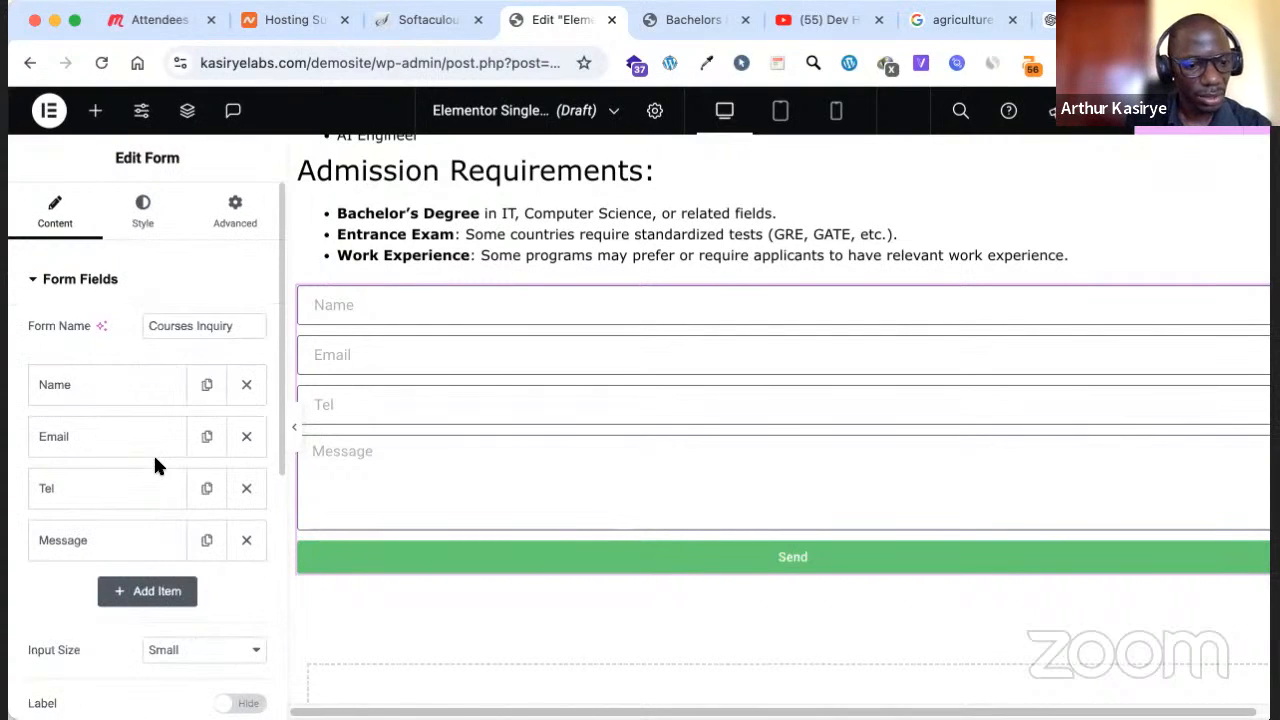
Reduce the column width of the form's button so it no longer spans the full form
scroll(168, 518, down, 2)
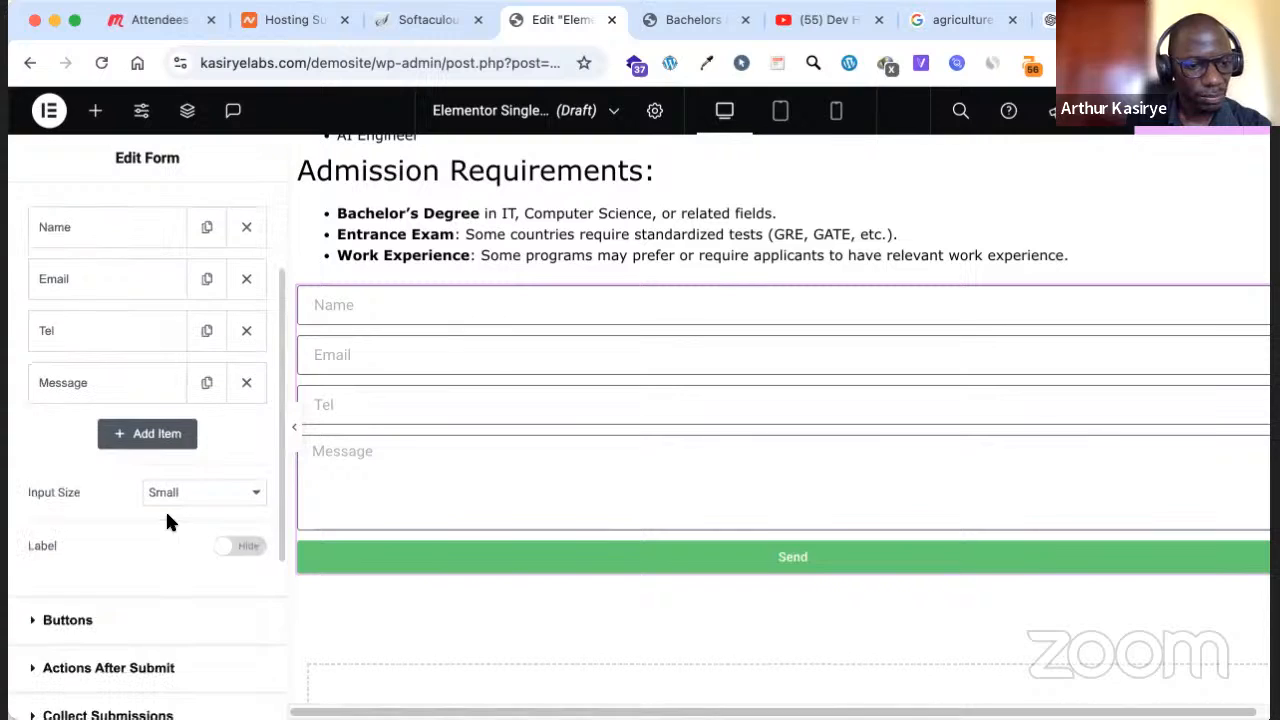
scroll(115, 566, down, 1)
click(113, 572)
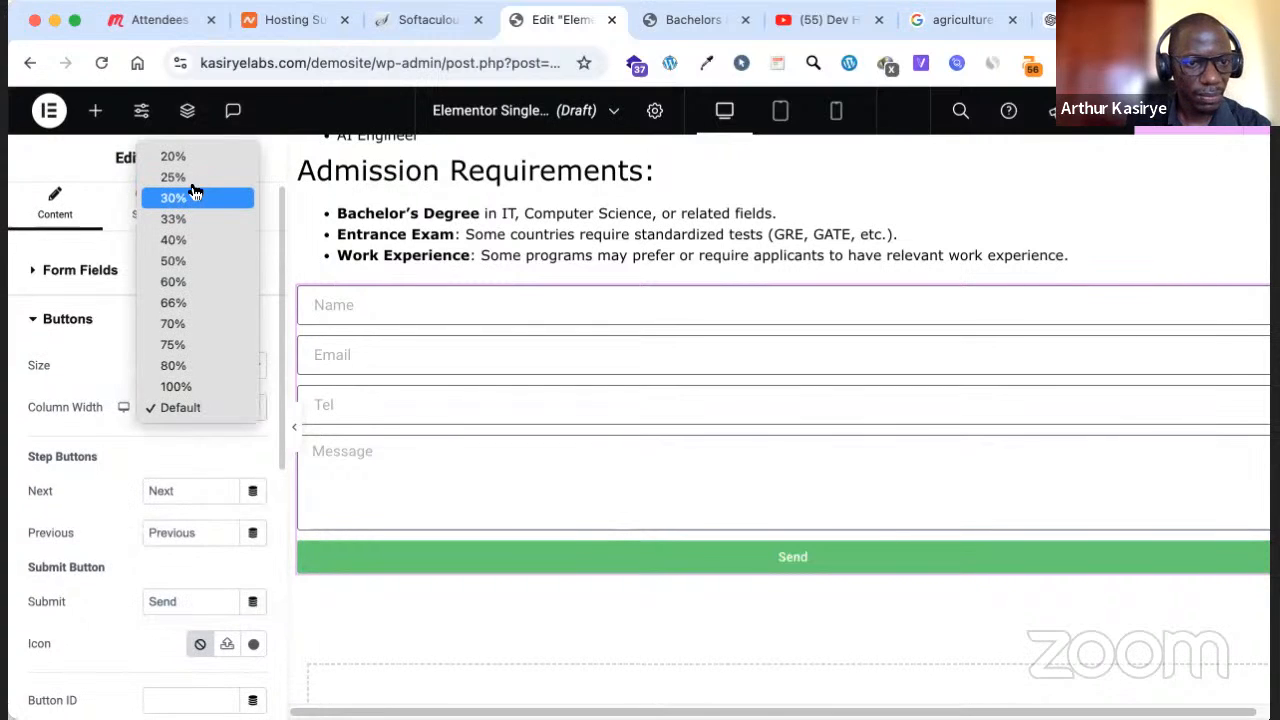
key(Return)
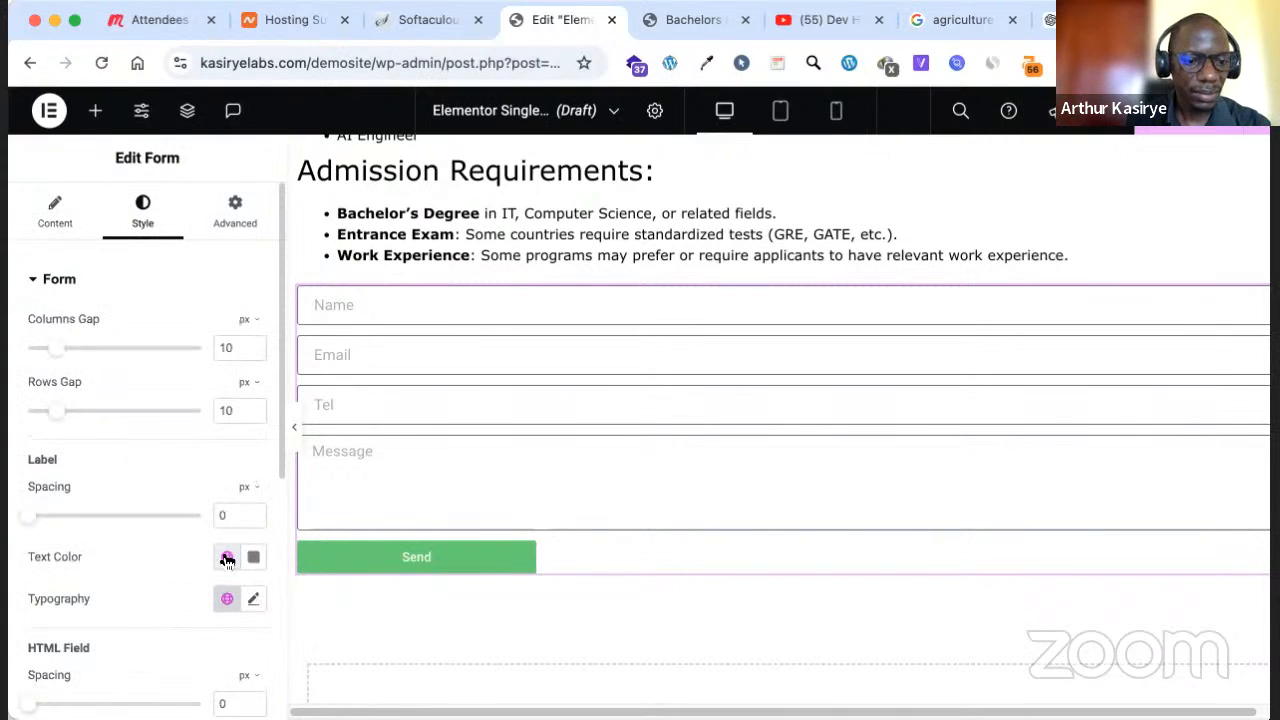
Open the custom typography settings for the form's labels and browse the available font families
scroll(227, 560, down, 1)
click(251, 561)
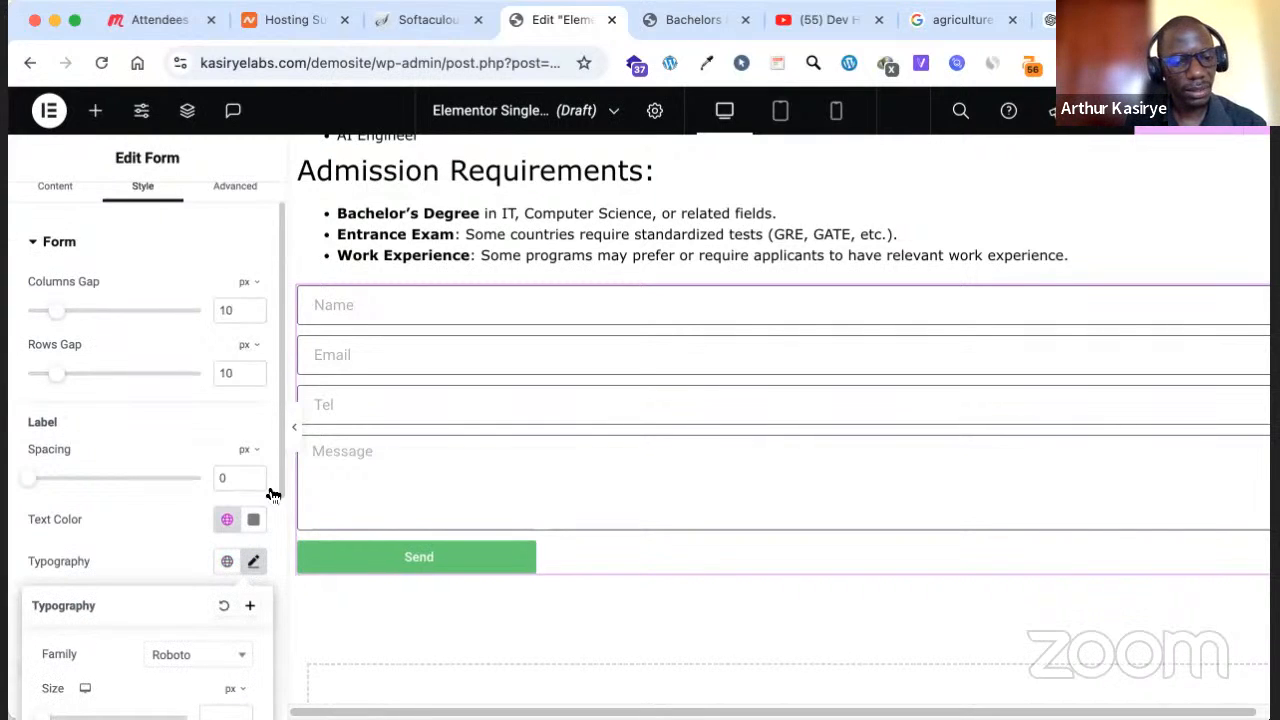
click(219, 656)
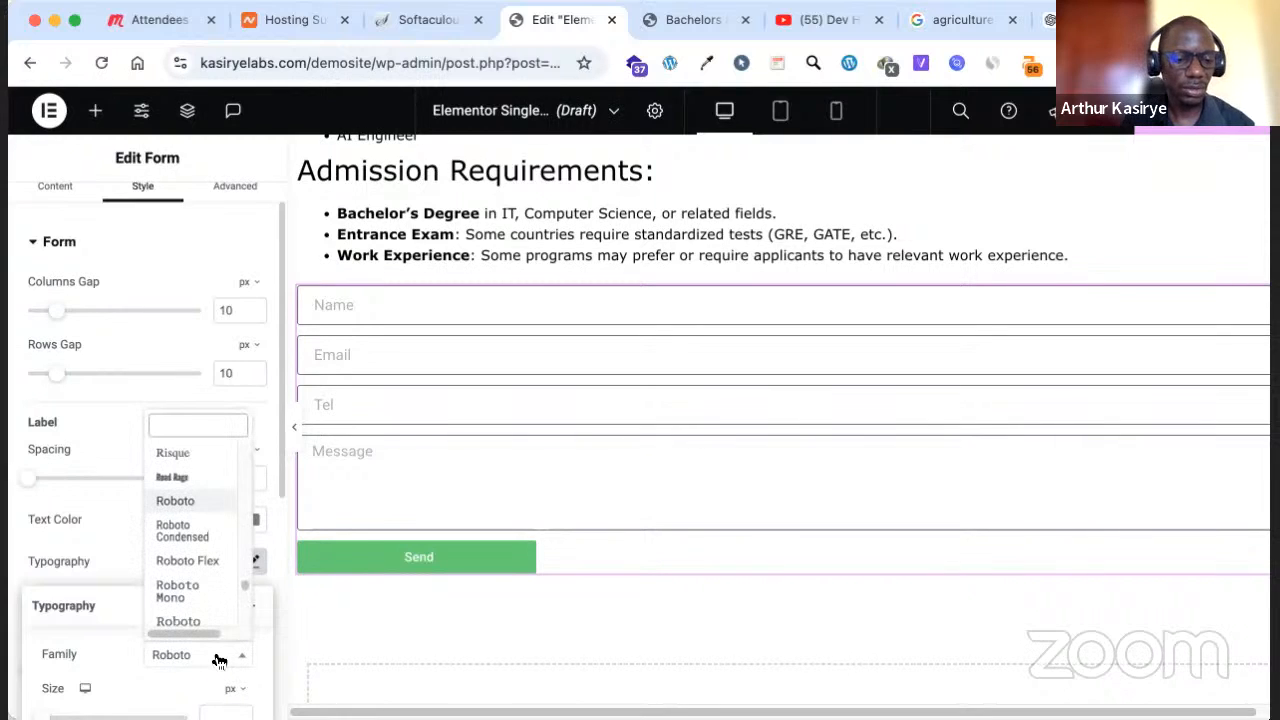
scroll(213, 417, down, 1)
click(209, 403)
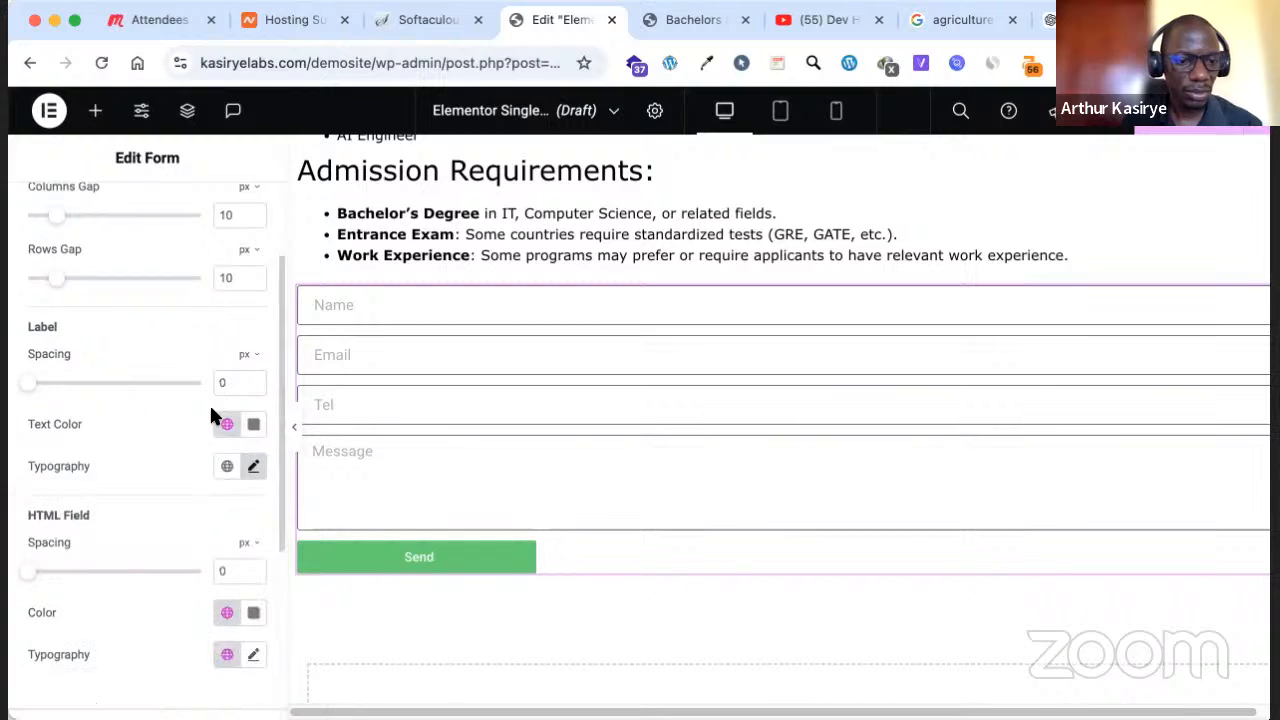
Set the normal-state background color of the form's submit button to black
scroll(185, 465, down, 1)
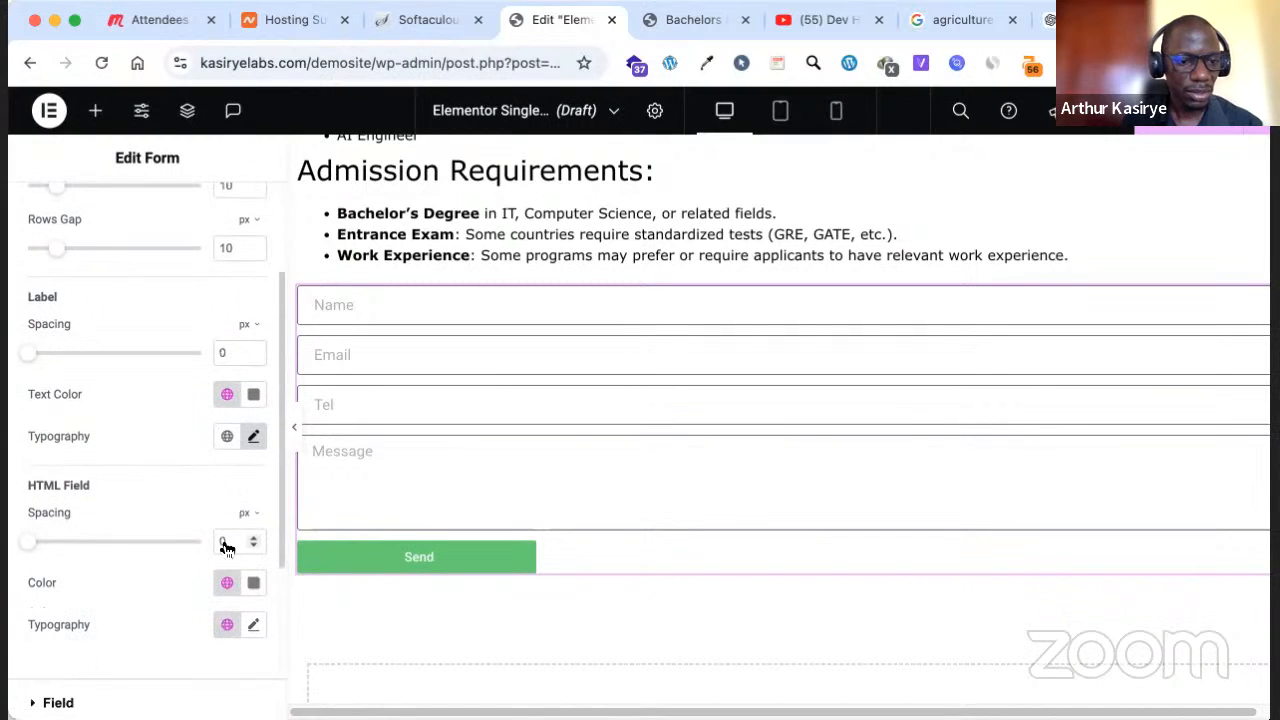
scroll(223, 545, down, 1)
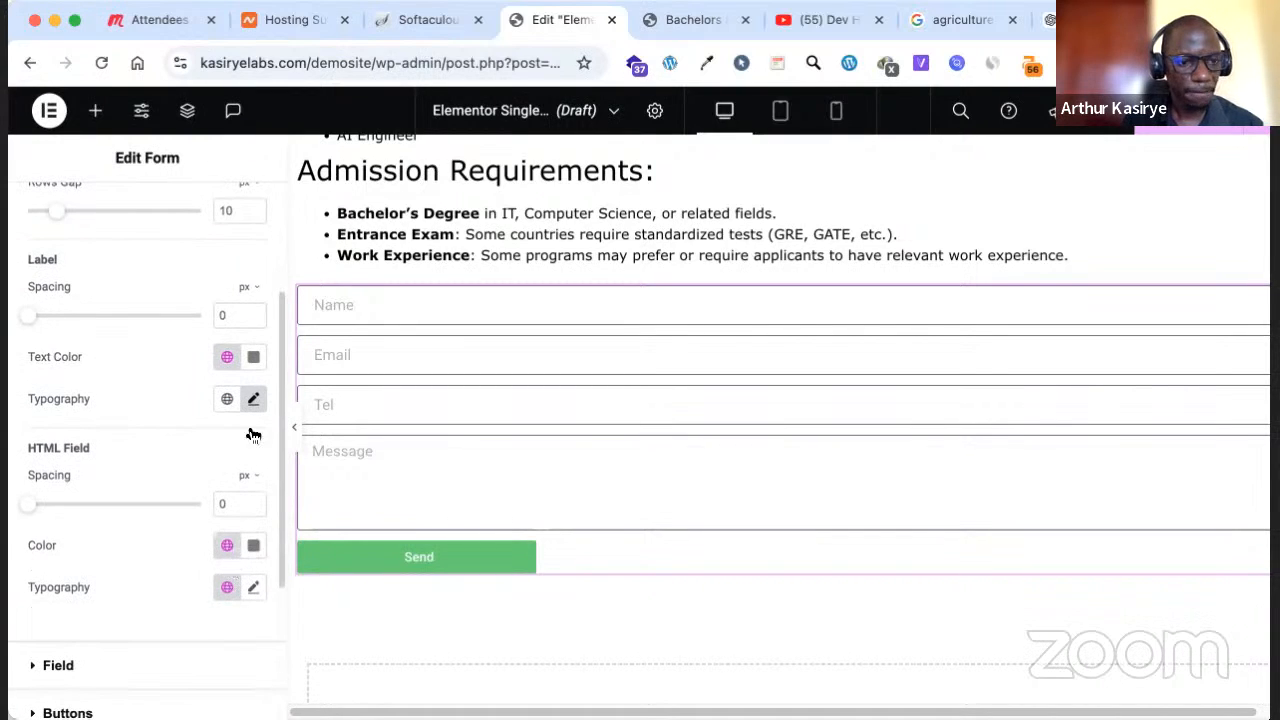
scroll(247, 425, up, 1)
scroll(233, 460, down, 5)
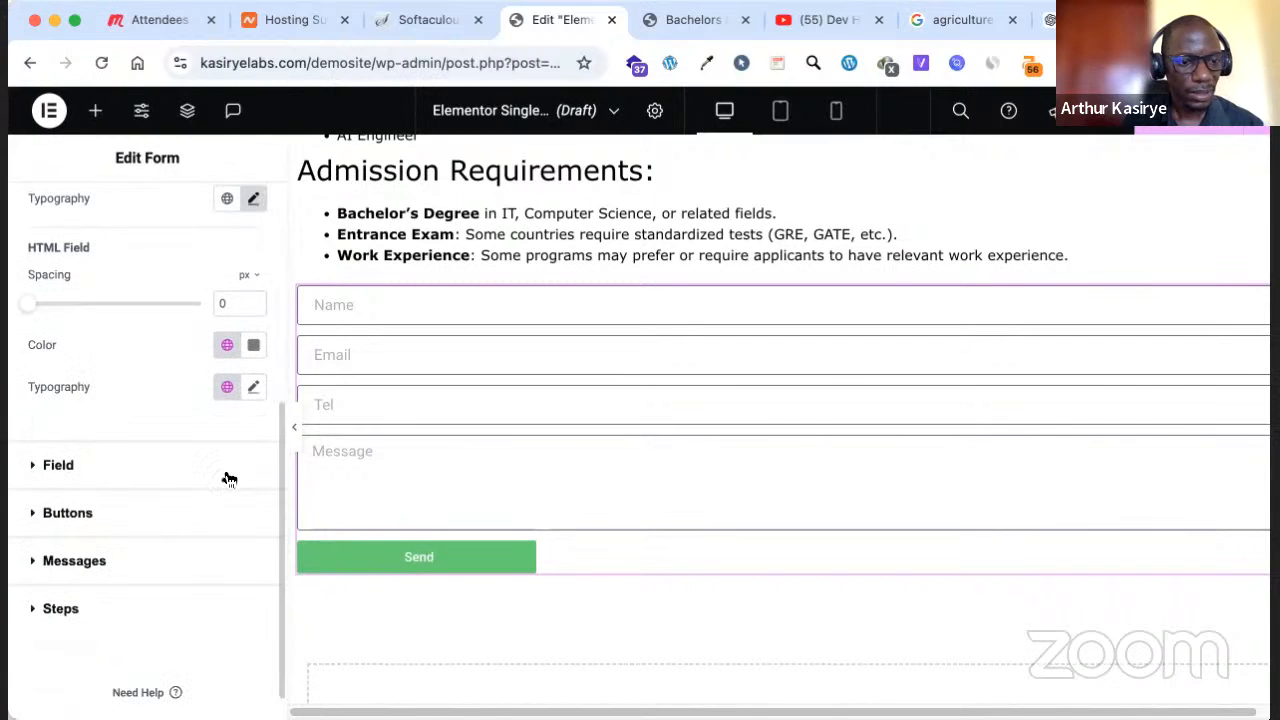
scroll(219, 472, down, 1)
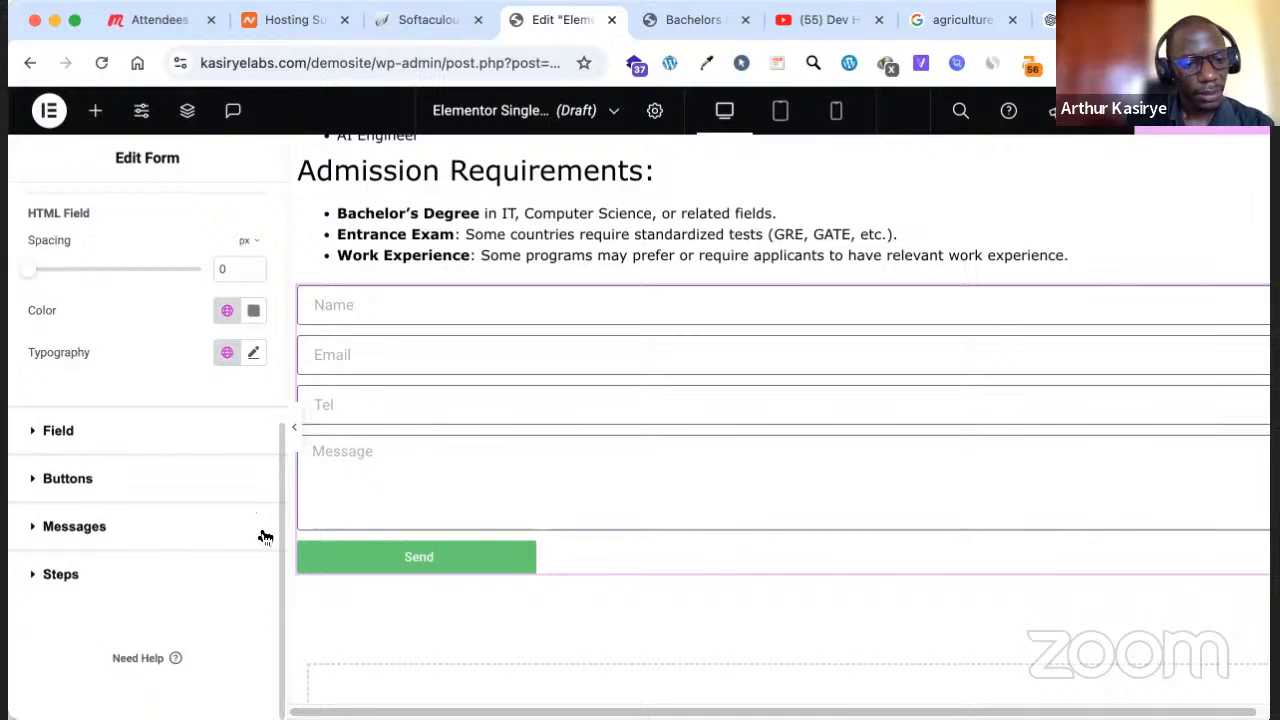
click(237, 589)
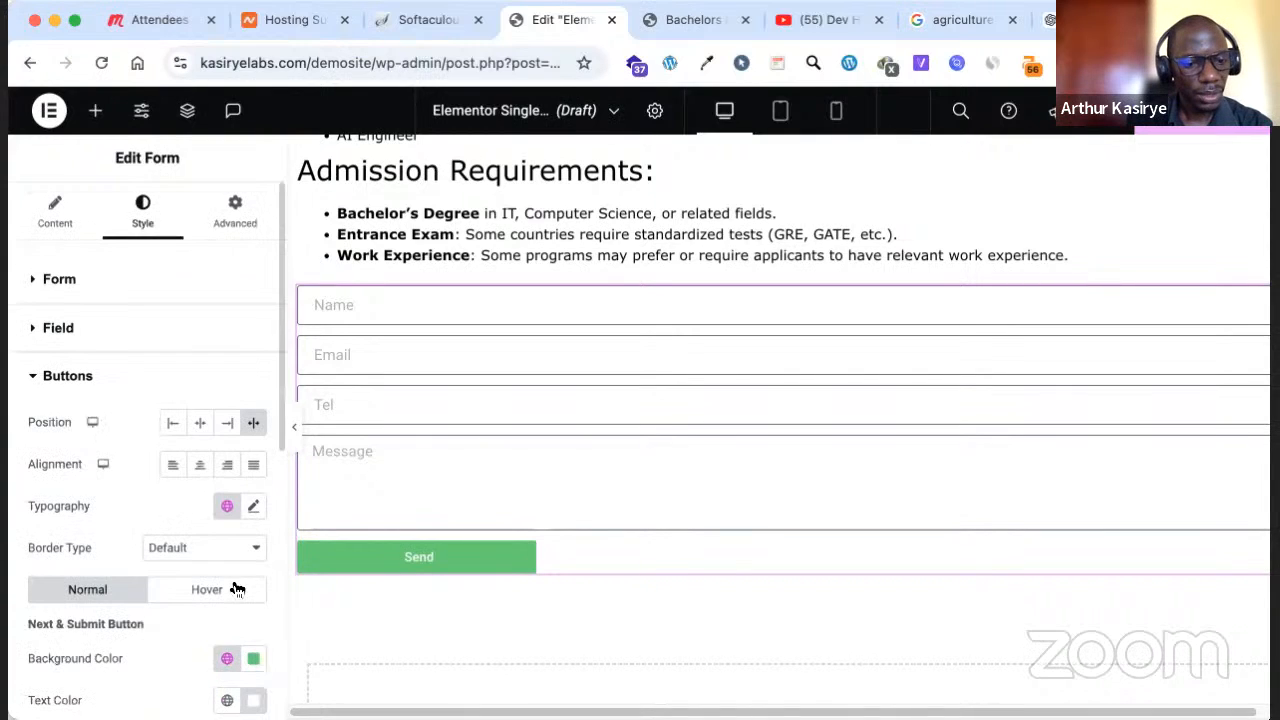
scroll(237, 589, down, 1)
click(237, 588)
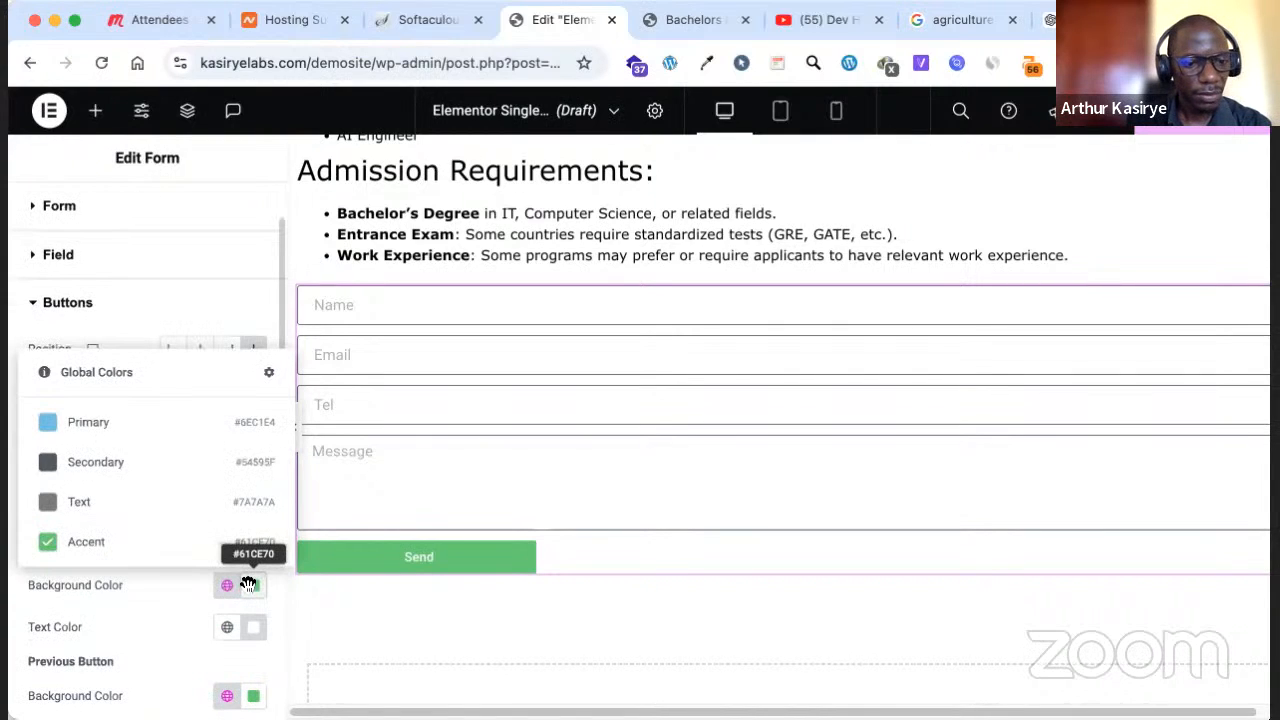
click(251, 585)
drag(134, 474, 139, 466)
click(161, 605)
scroll(161, 605, down, 1)
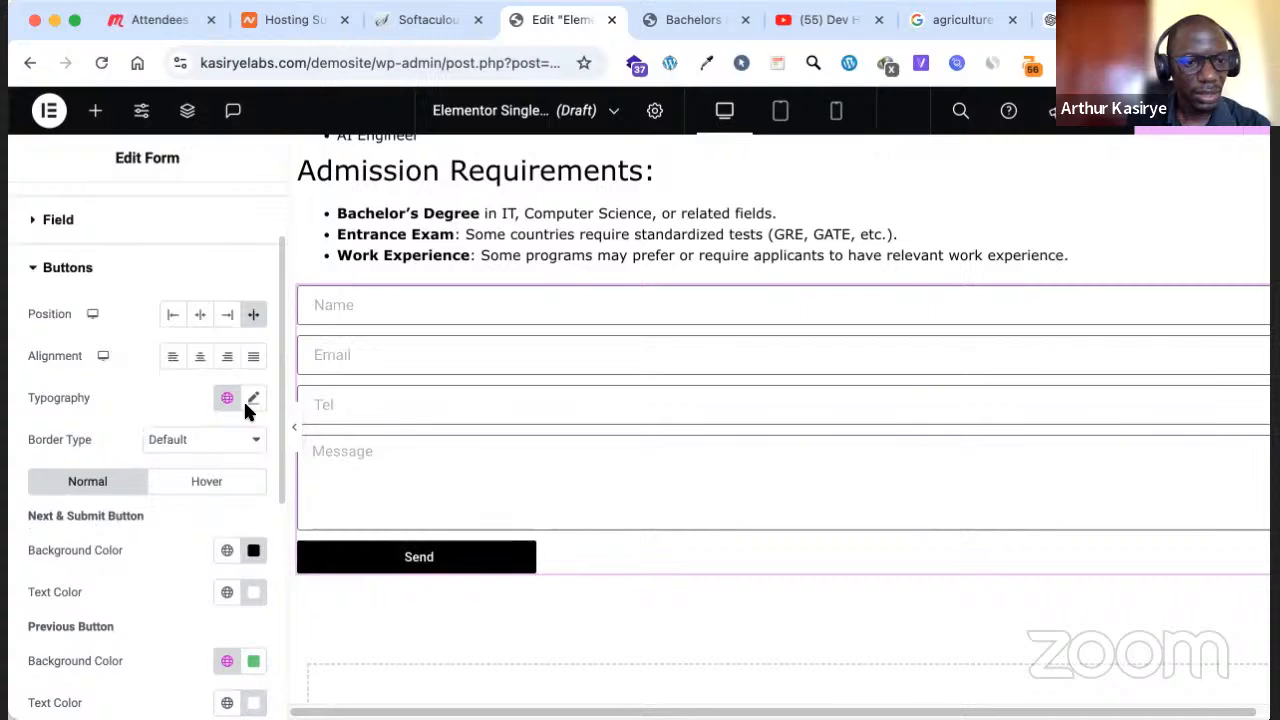
Position the form's button at the start and give it a linked border radius of 5 px on all corners
click(179, 318)
scroll(222, 532, down, 1)
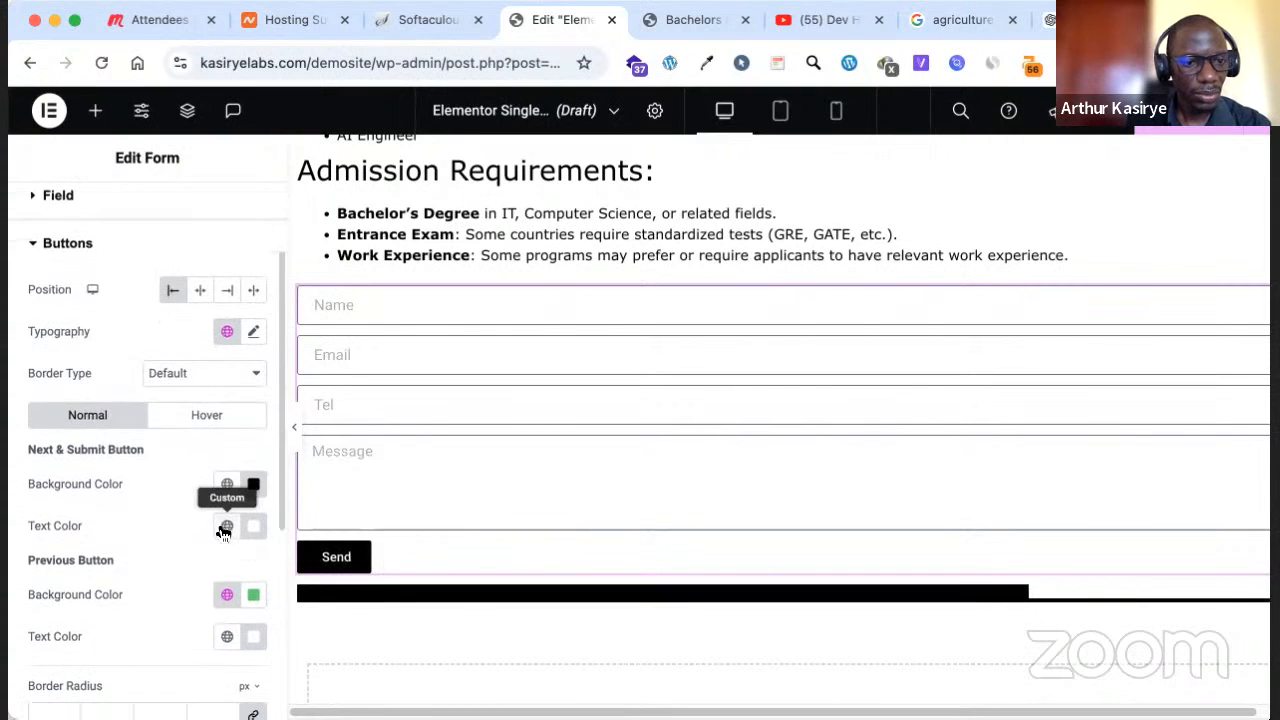
scroll(222, 530, down, 2)
scroll(111, 579, down, 1)
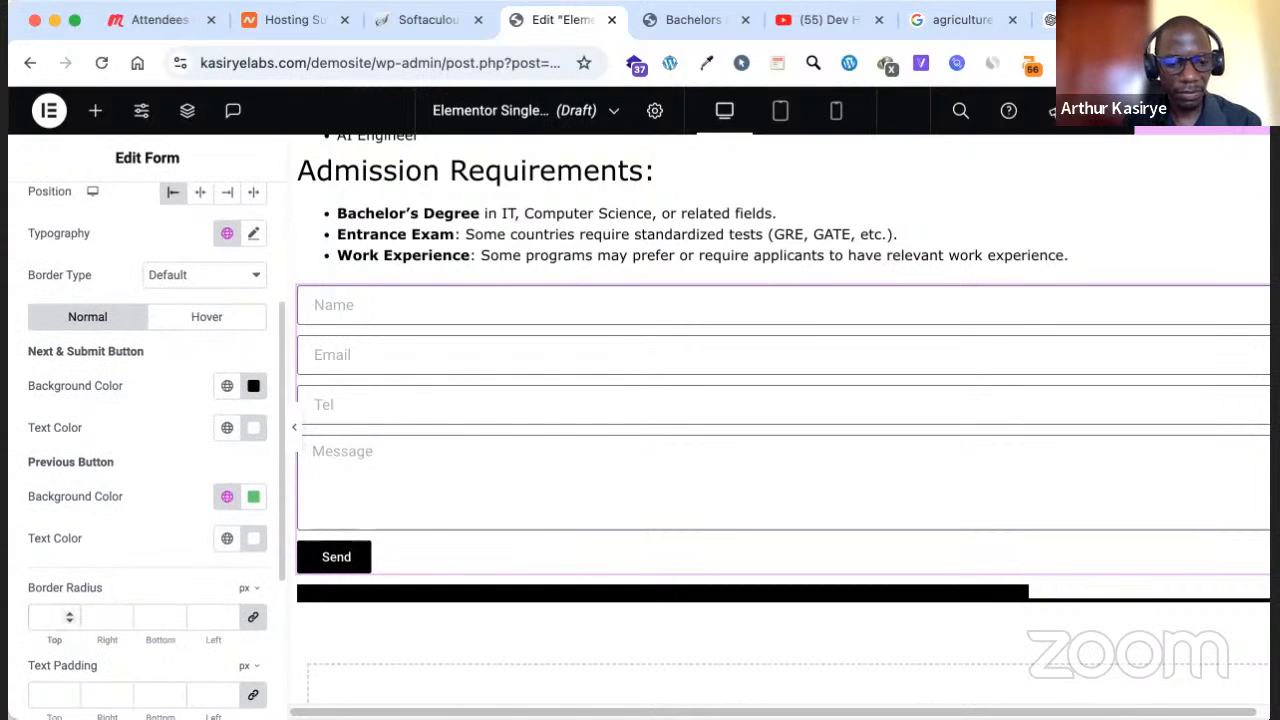
text(5)
scroll(152, 630, down, 2)
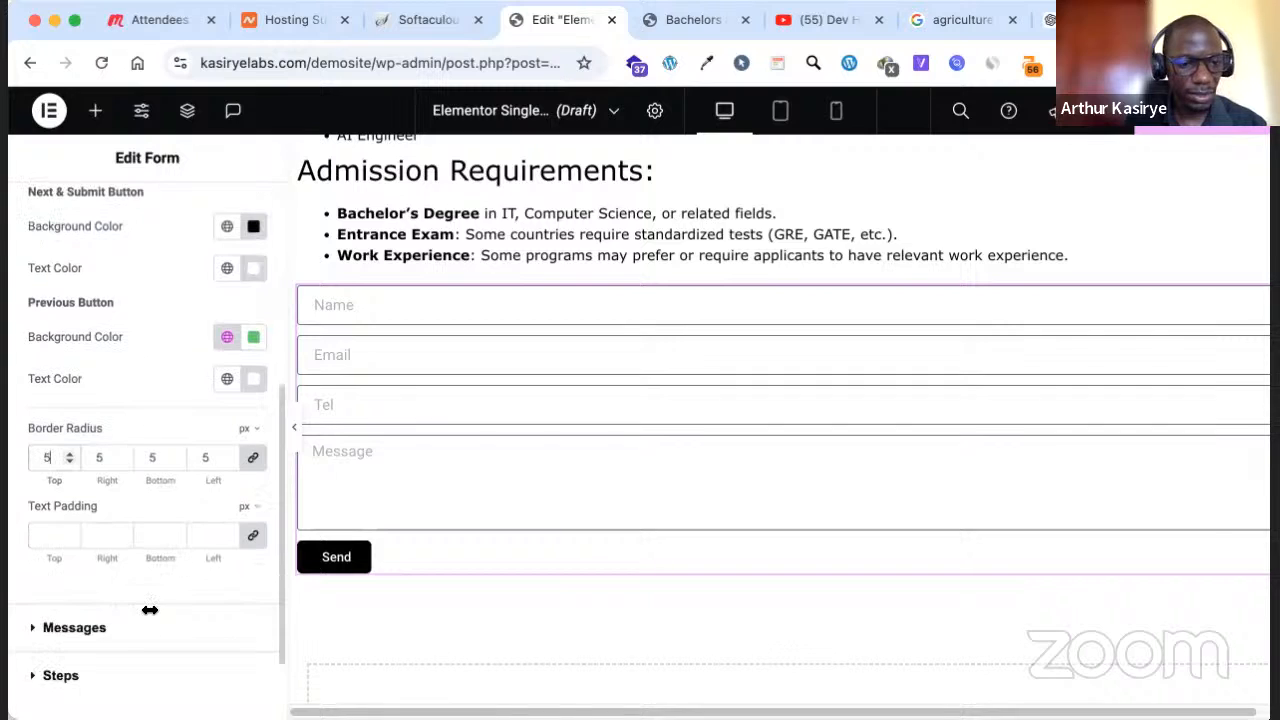
Set the submit button's hover background to the Primary global color
scroll(155, 455, up, 2)
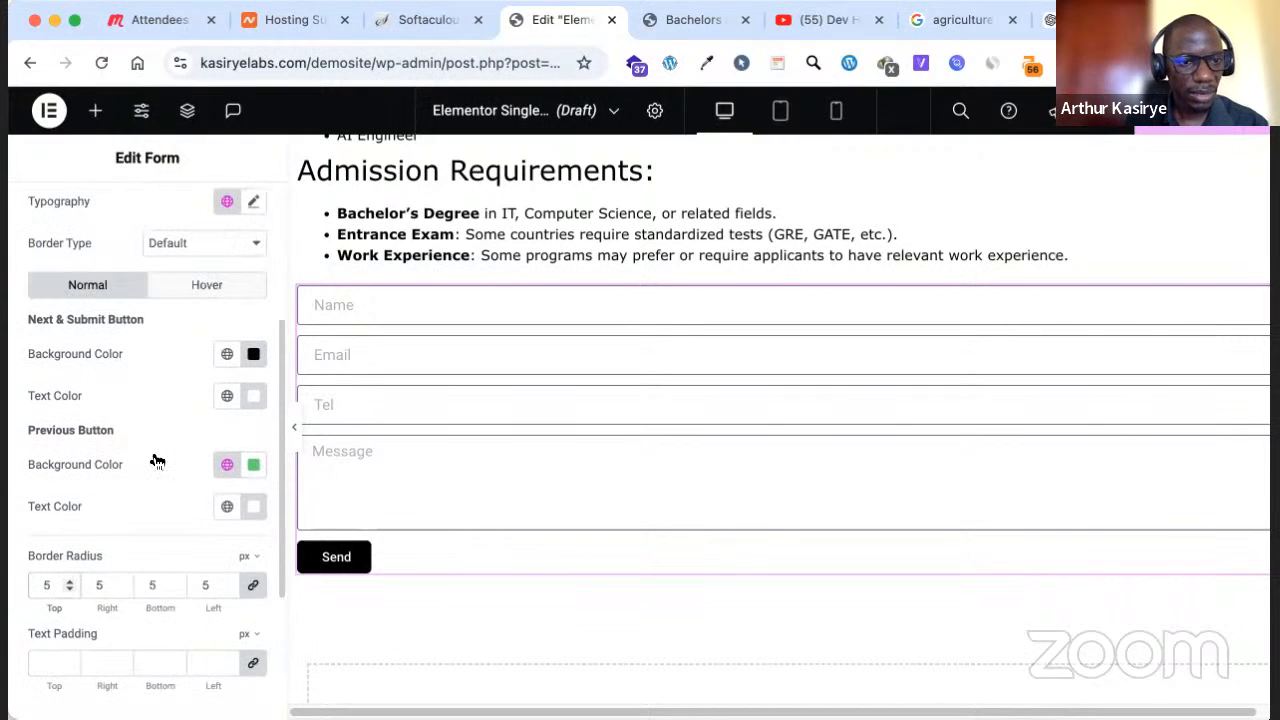
click(163, 284)
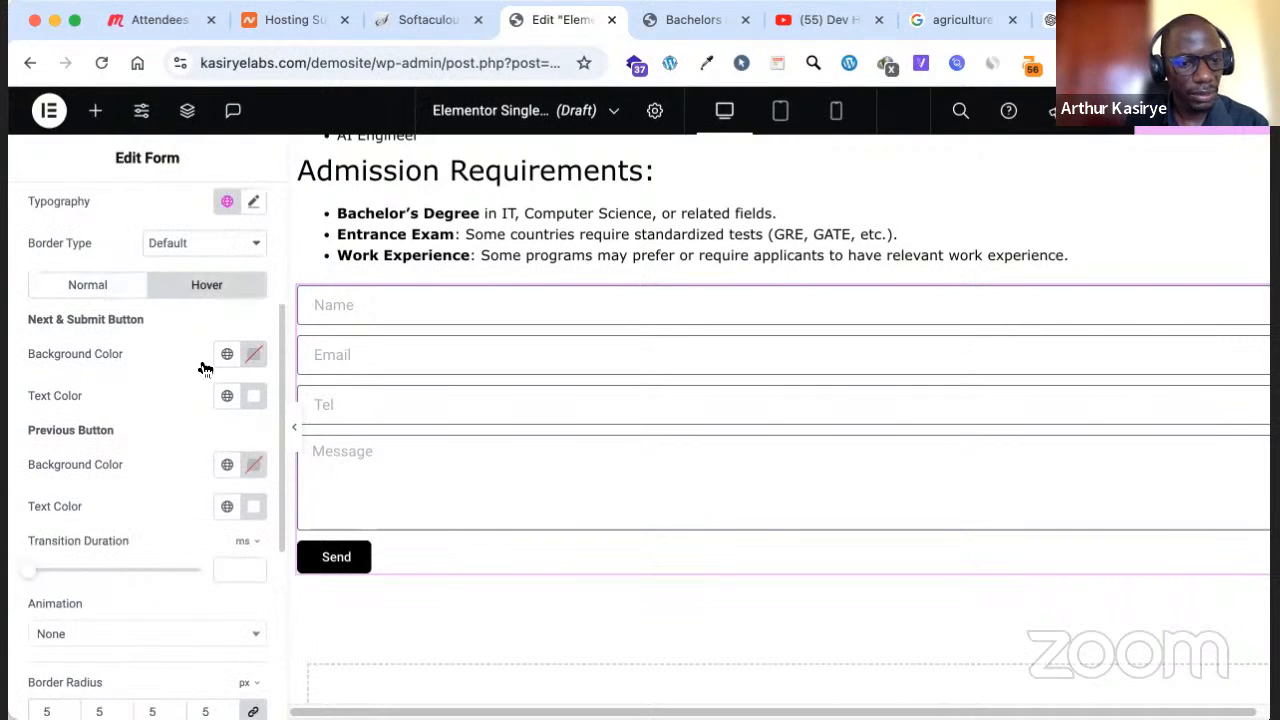
click(227, 353)
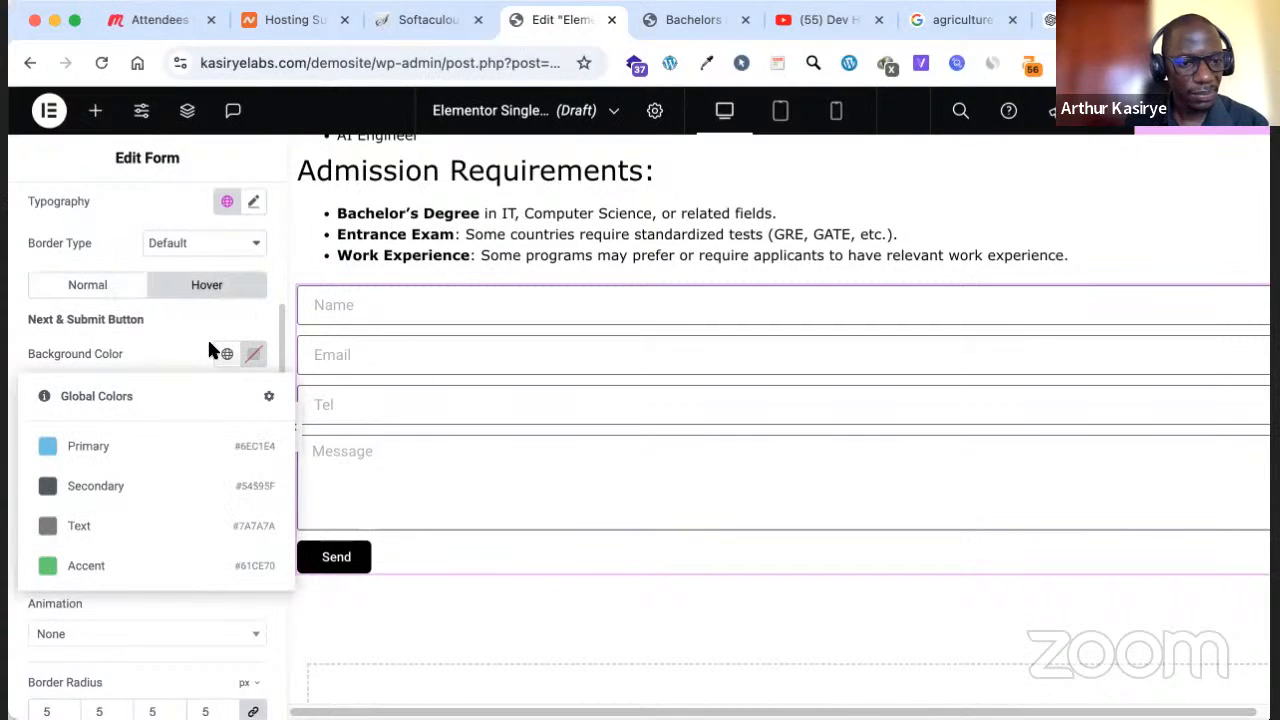
click(221, 360)
click(222, 364)
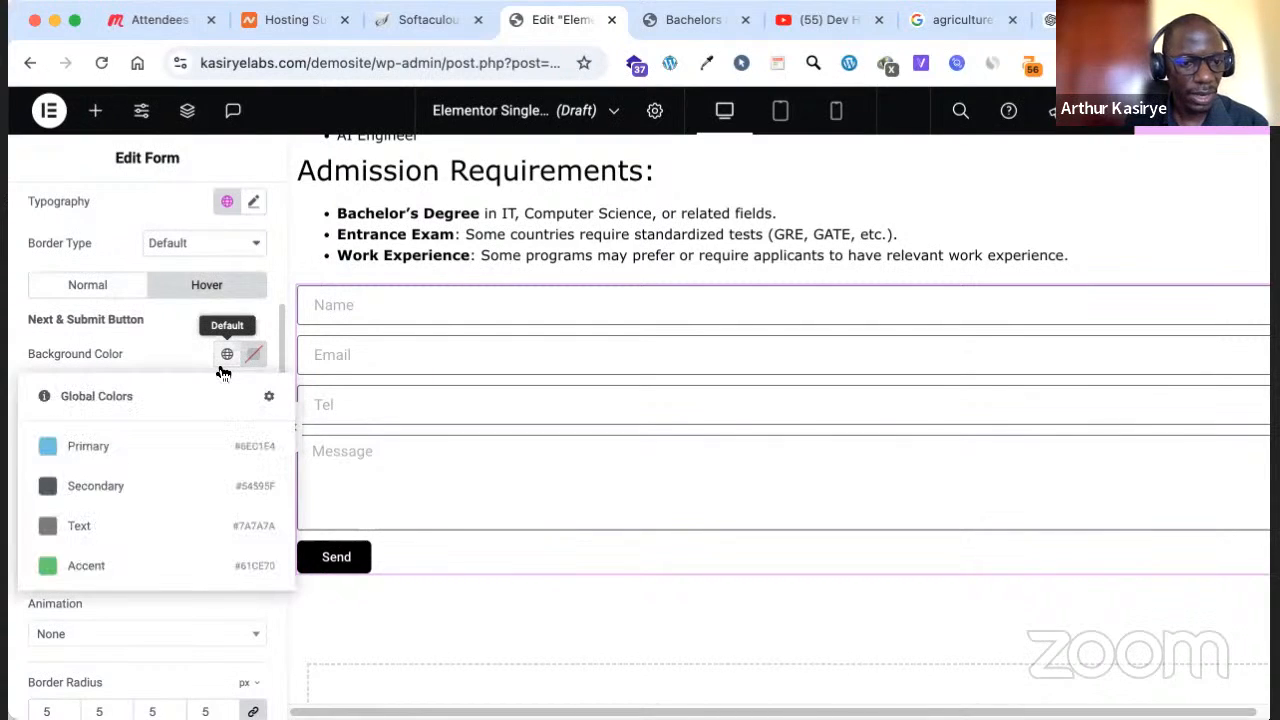
click(207, 465)
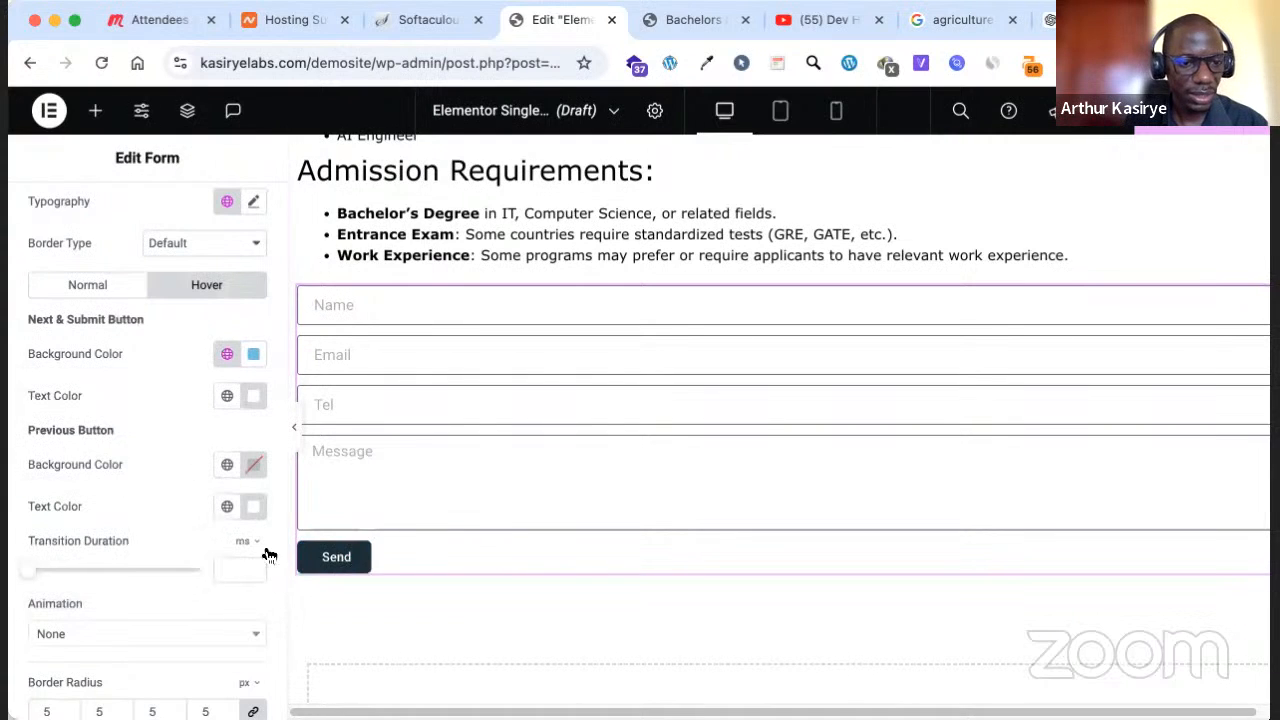
Publish the template with a display condition that includes all Courses
scroll(145, 461, down, 4)
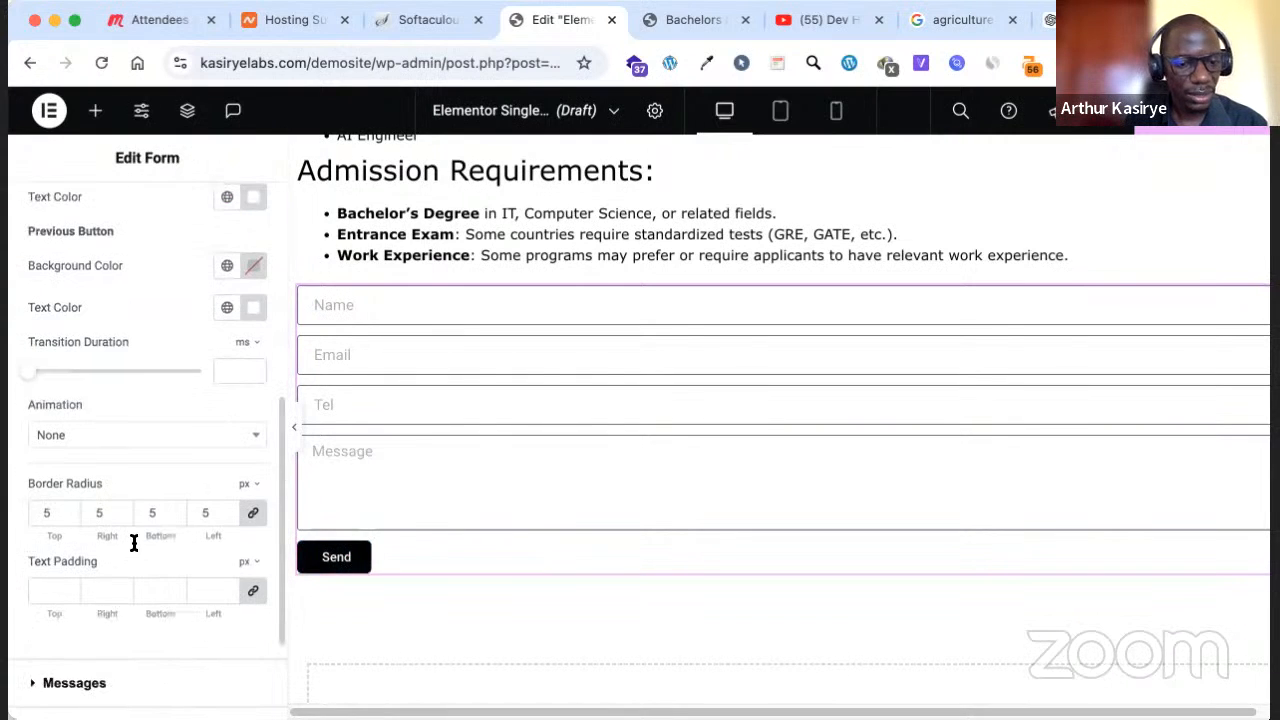
scroll(523, 397, up, 1)
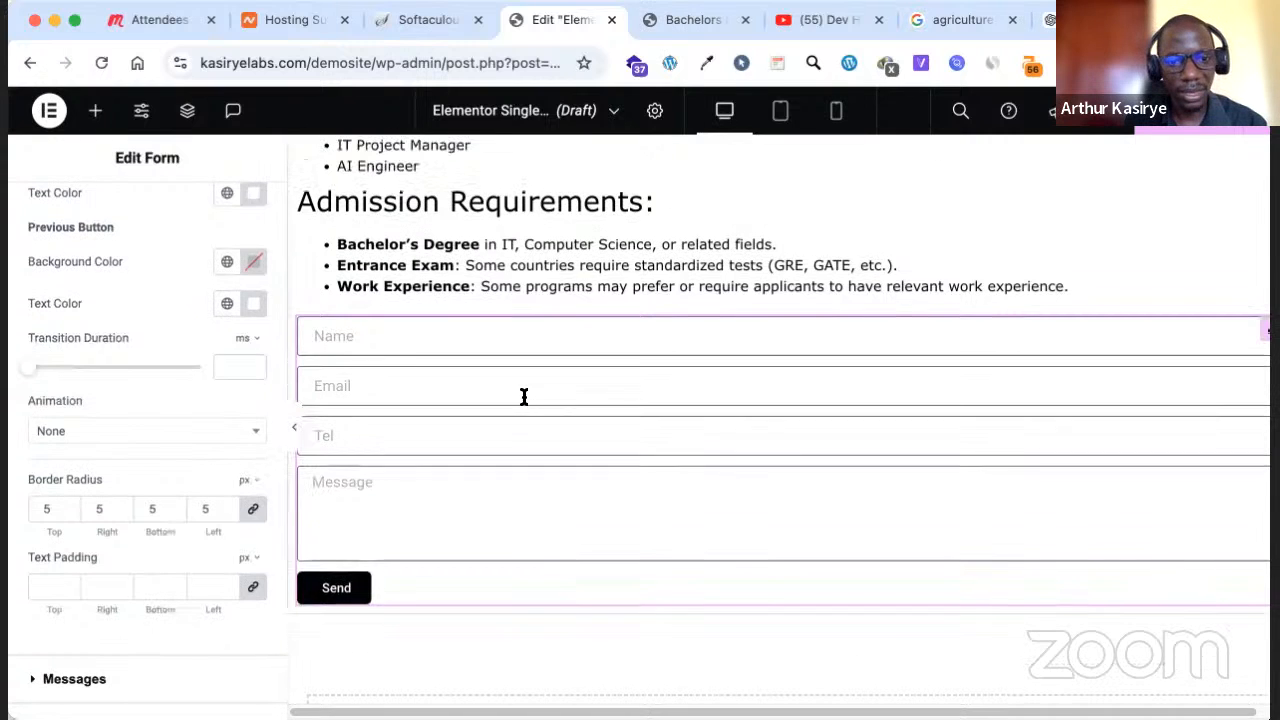
scroll(1163, 160, up, 5)
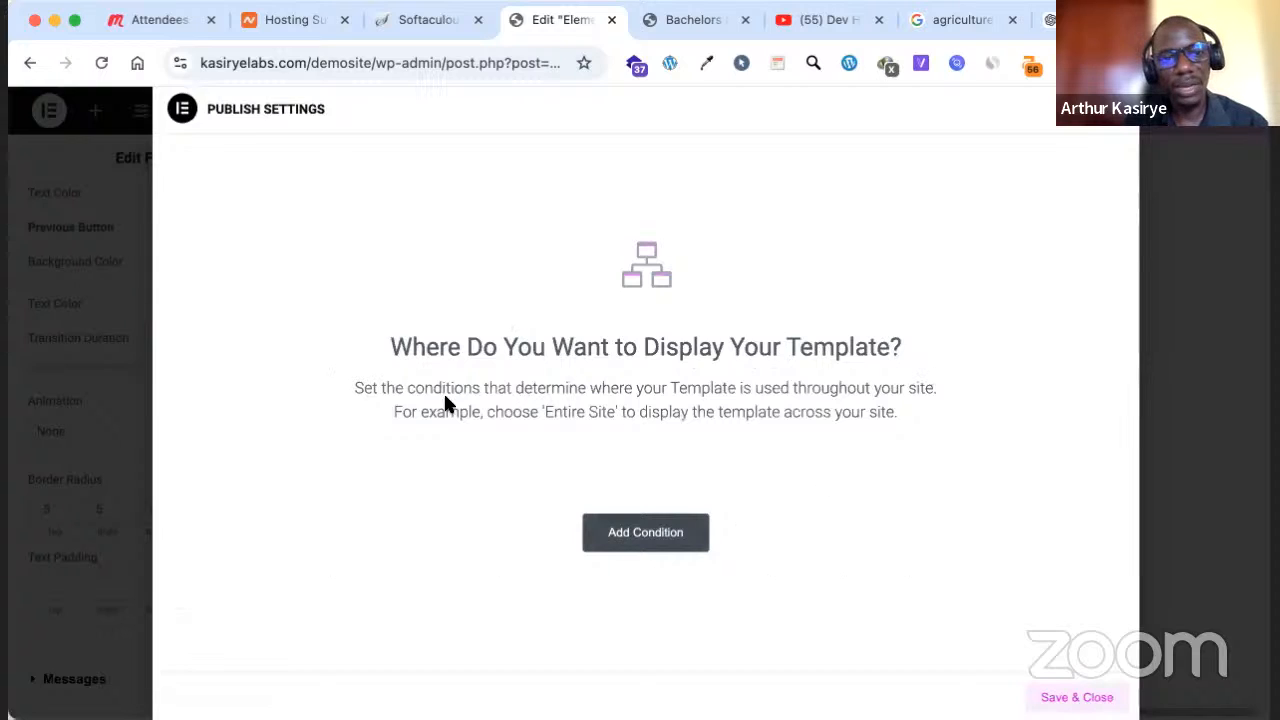
click(646, 540)
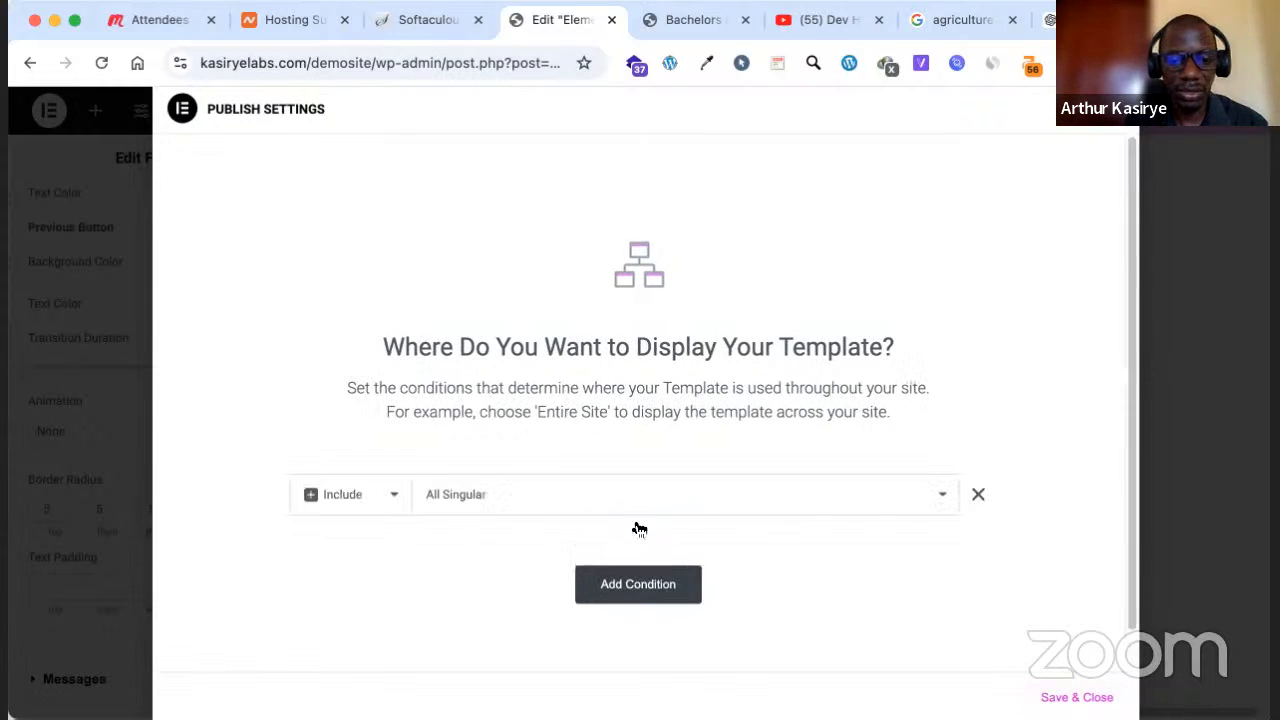
click(539, 505)
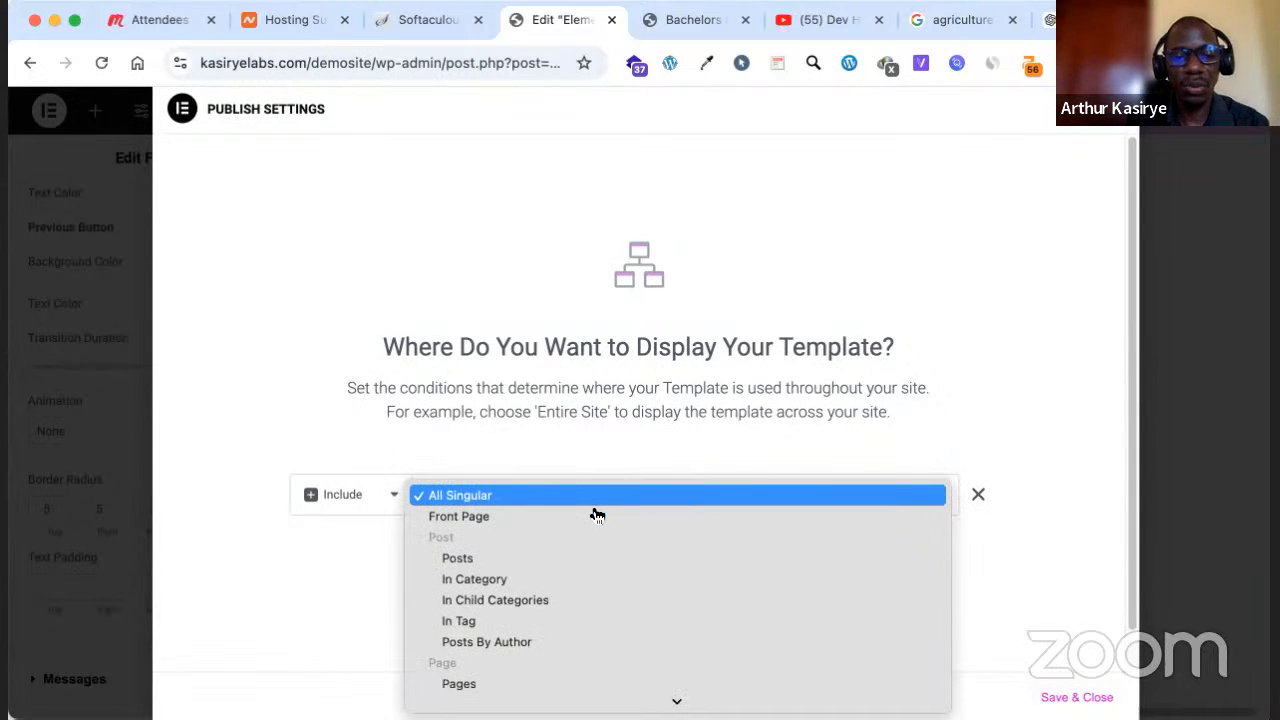
scroll(597, 514, down, 2)
scroll(597, 623, down, 2)
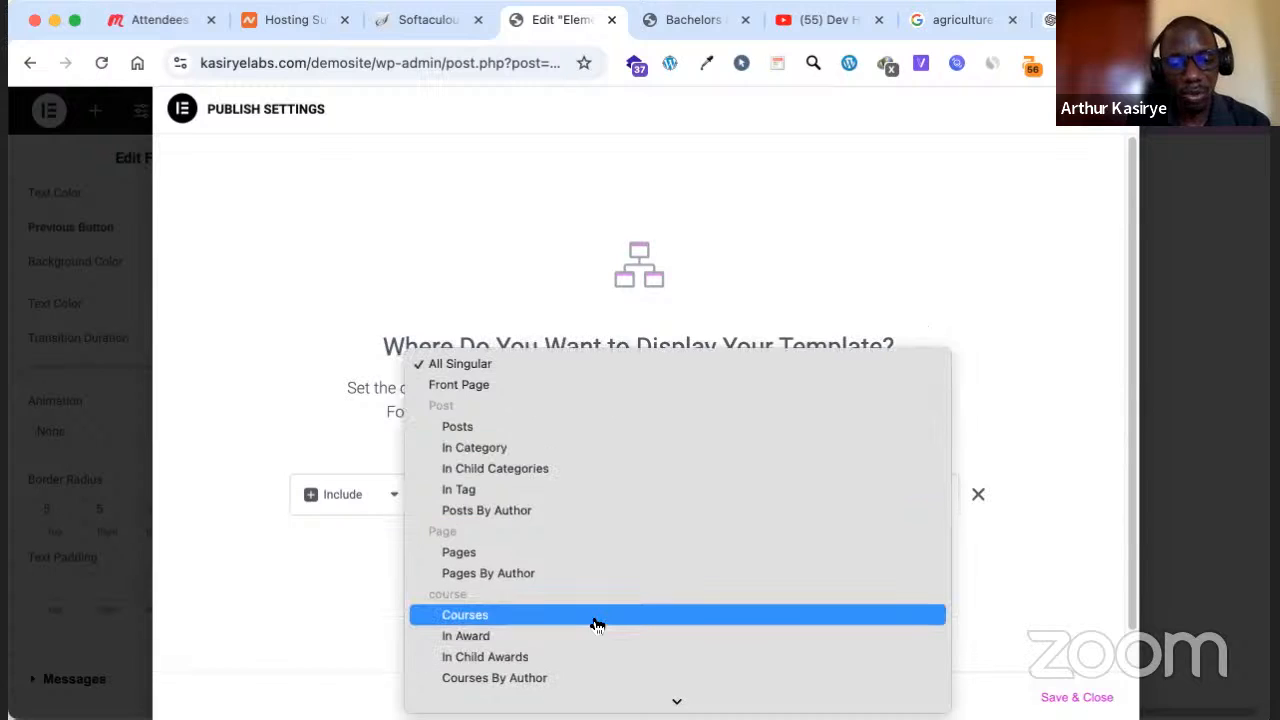
click(595, 623)
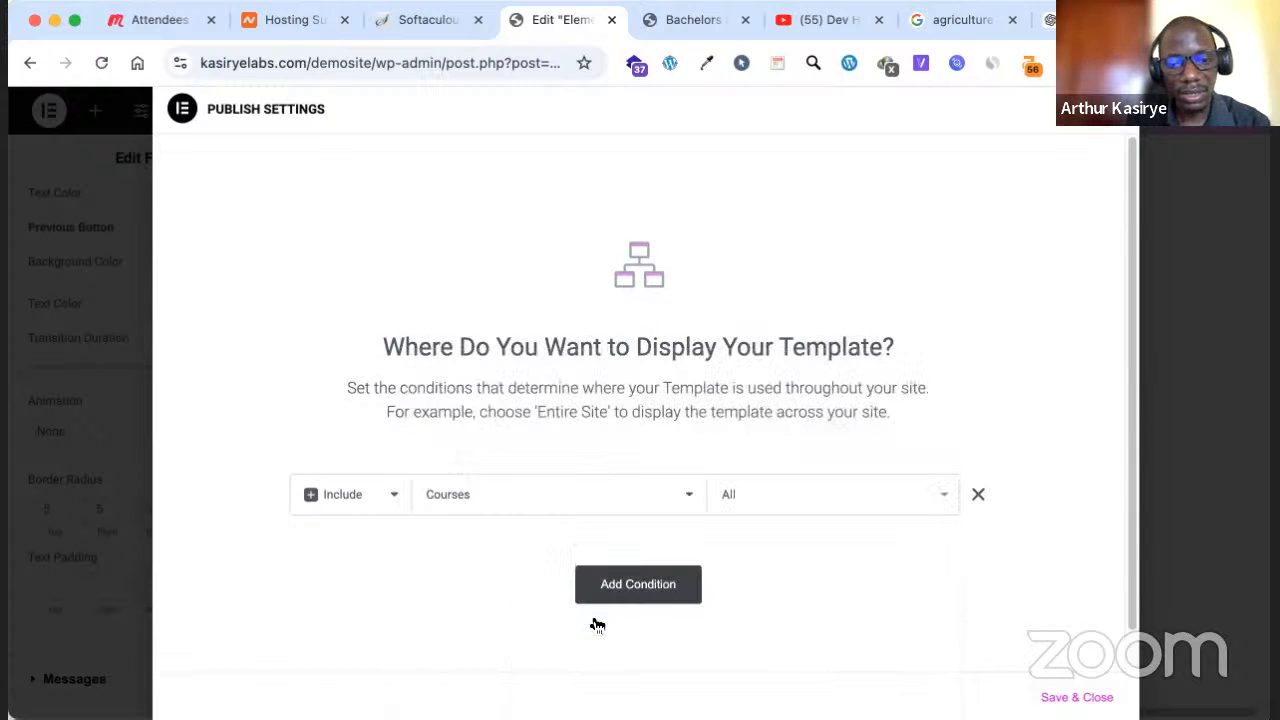
scroll(704, 511, down, 1)
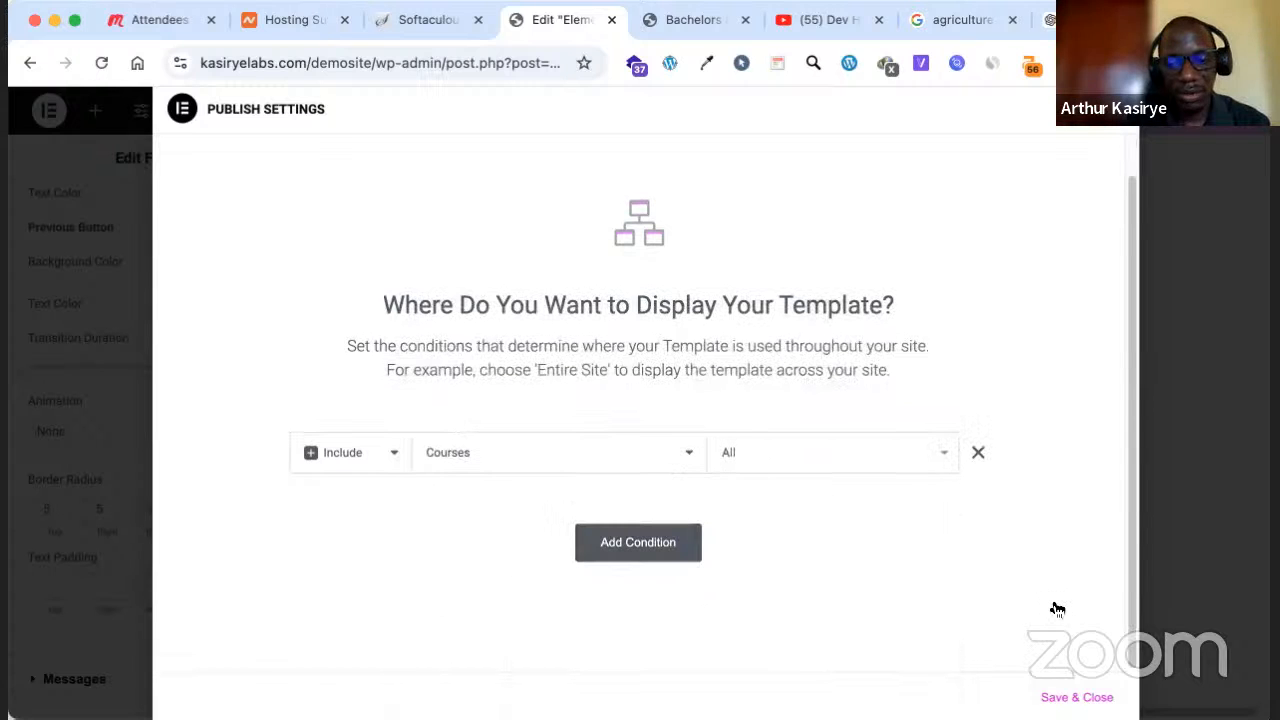
click(1100, 694)
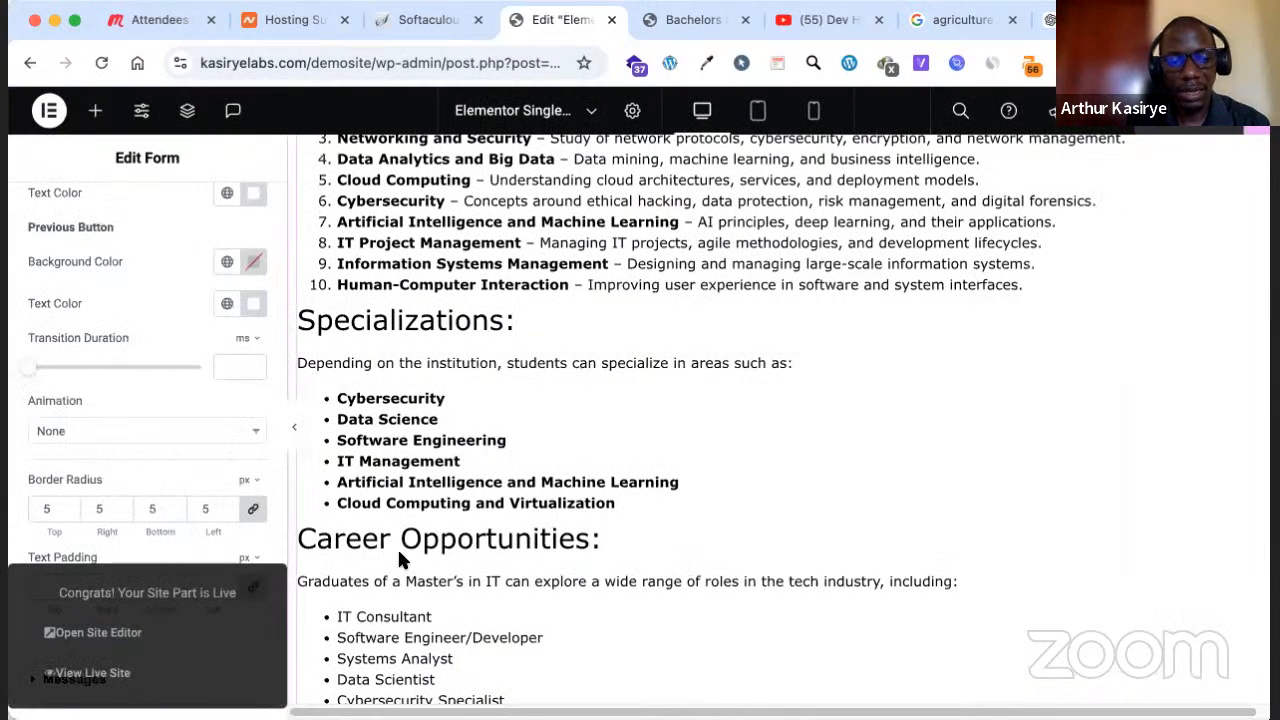
View the published template on the live site and open the Courses list in the WordPress dashboard
click(110, 678)
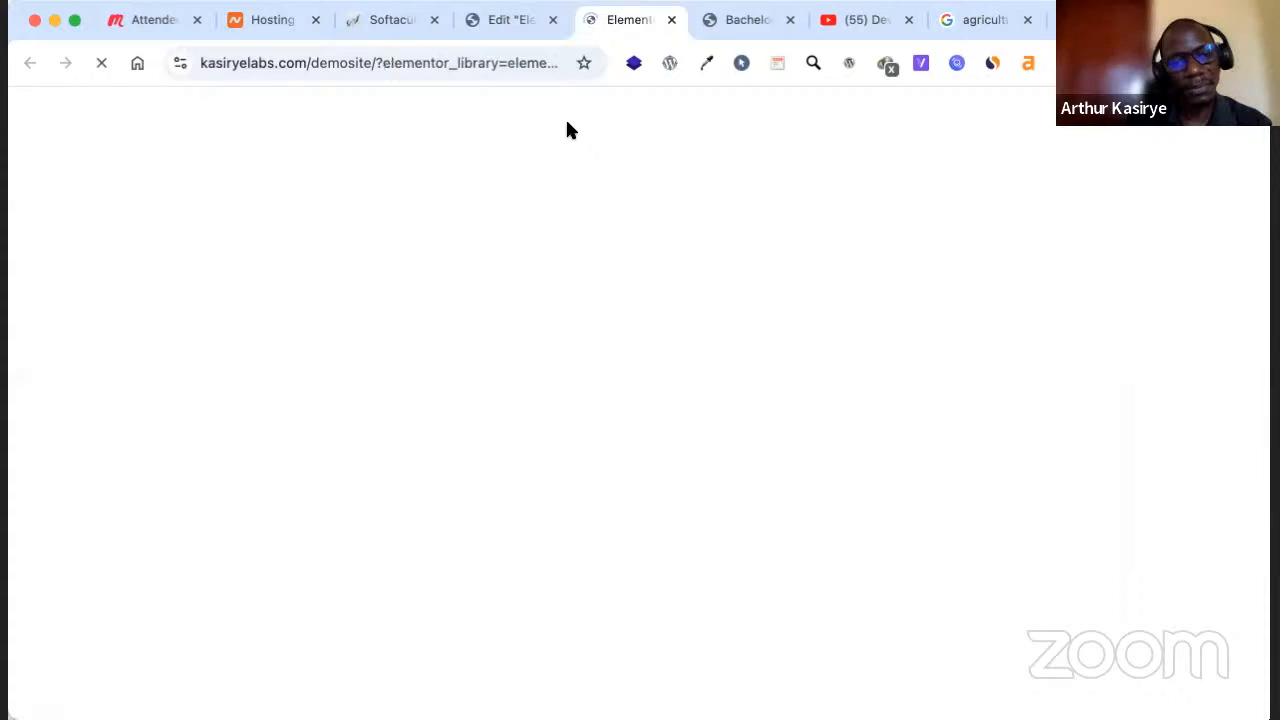
scroll(569, 129, up, 15)
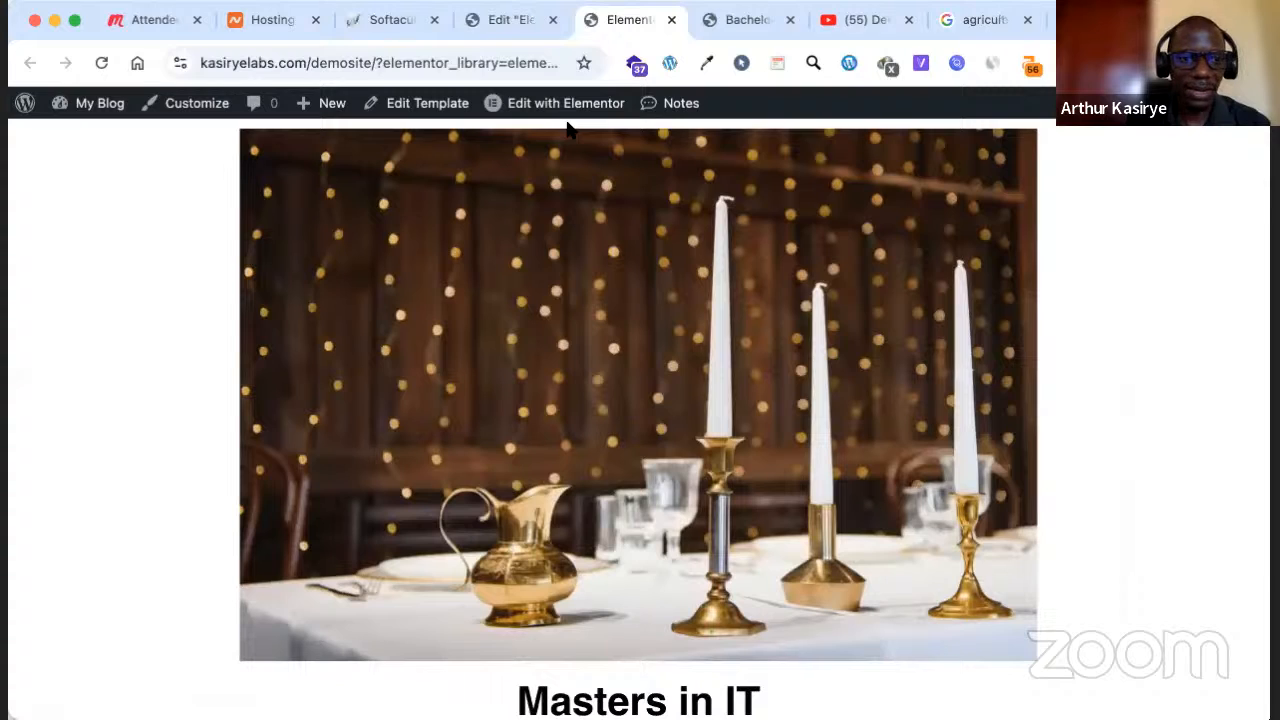
mouse_move(99, 104)
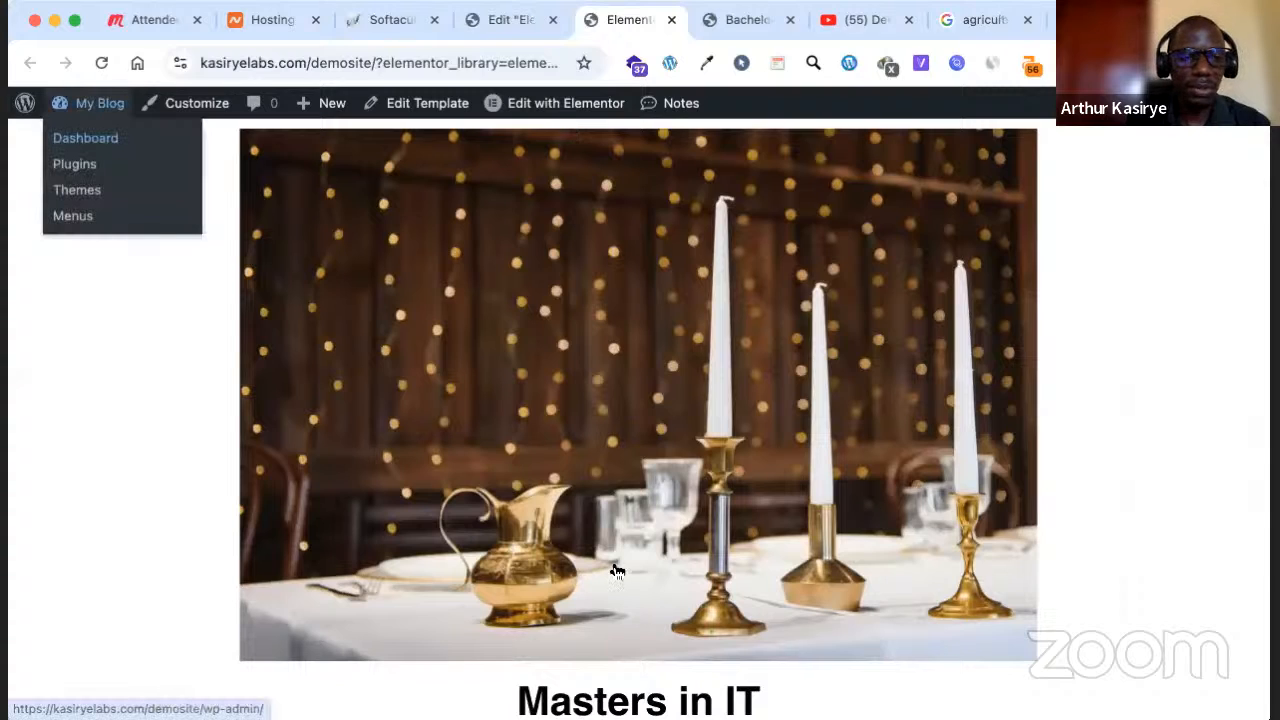
click(100, 137)
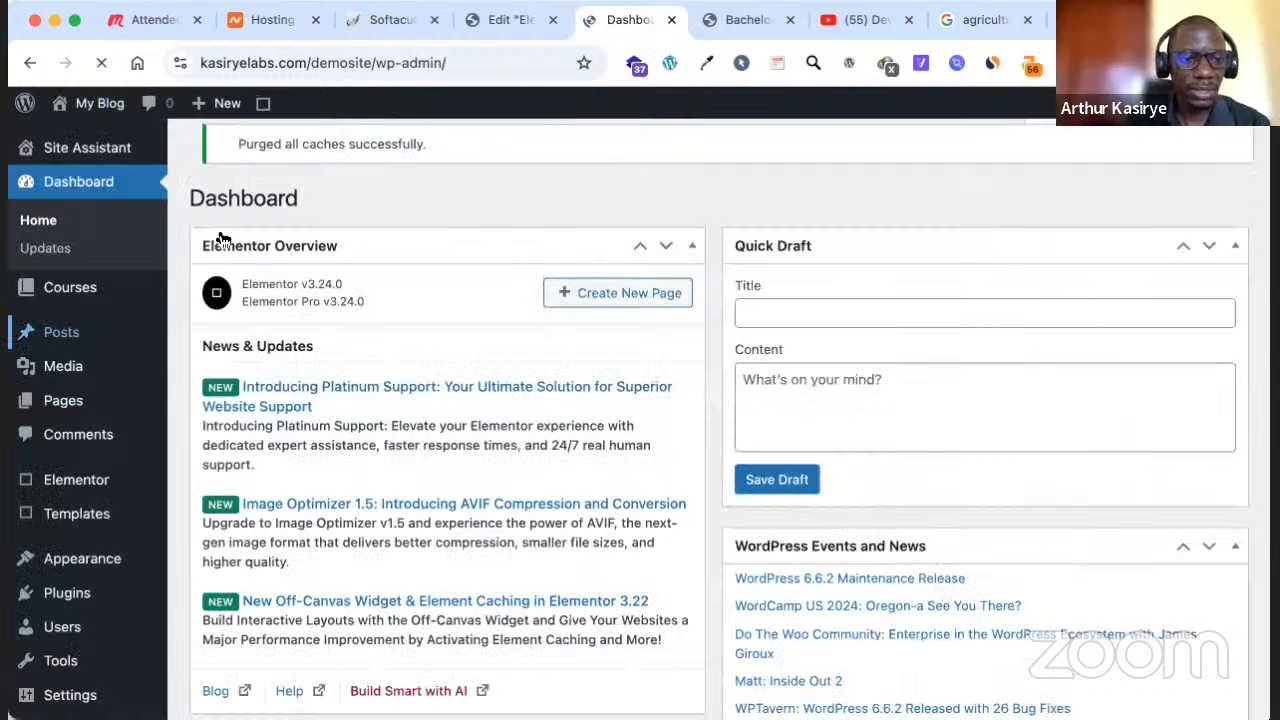
click(75, 300)
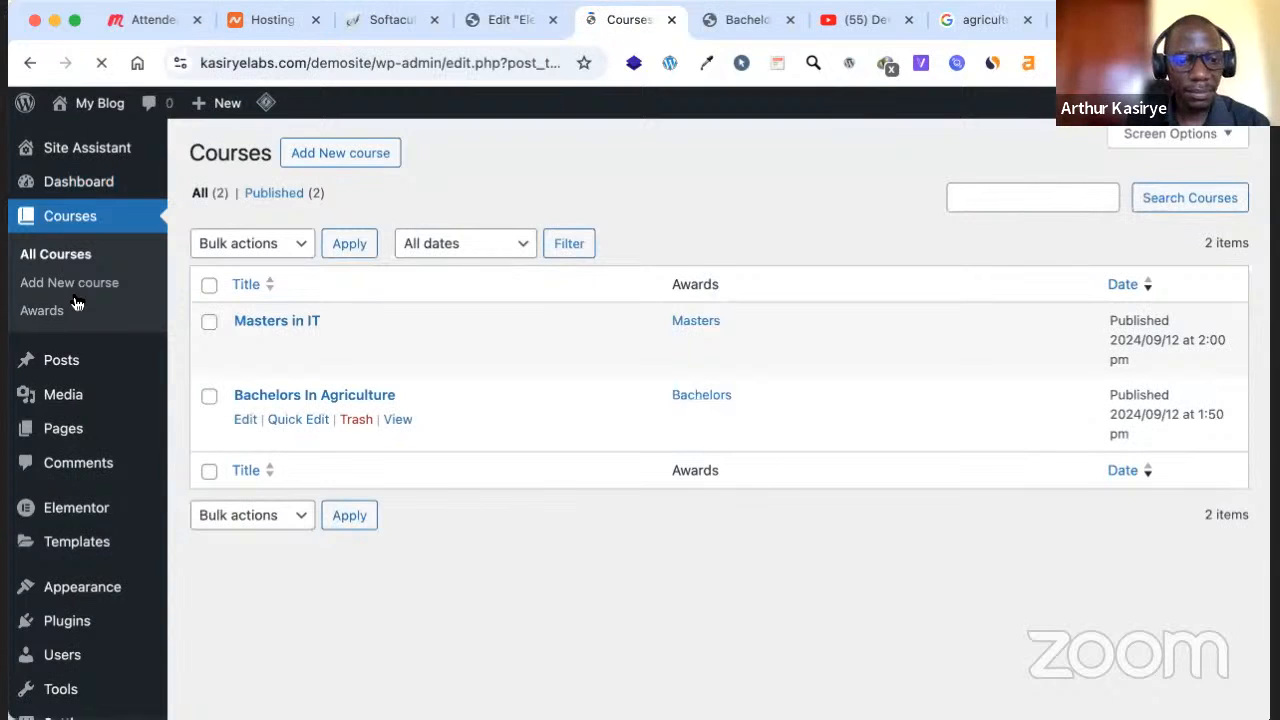
Review the live Bachelors In Agriculture course page from its image and title down to the inquiry form
key(Tab)
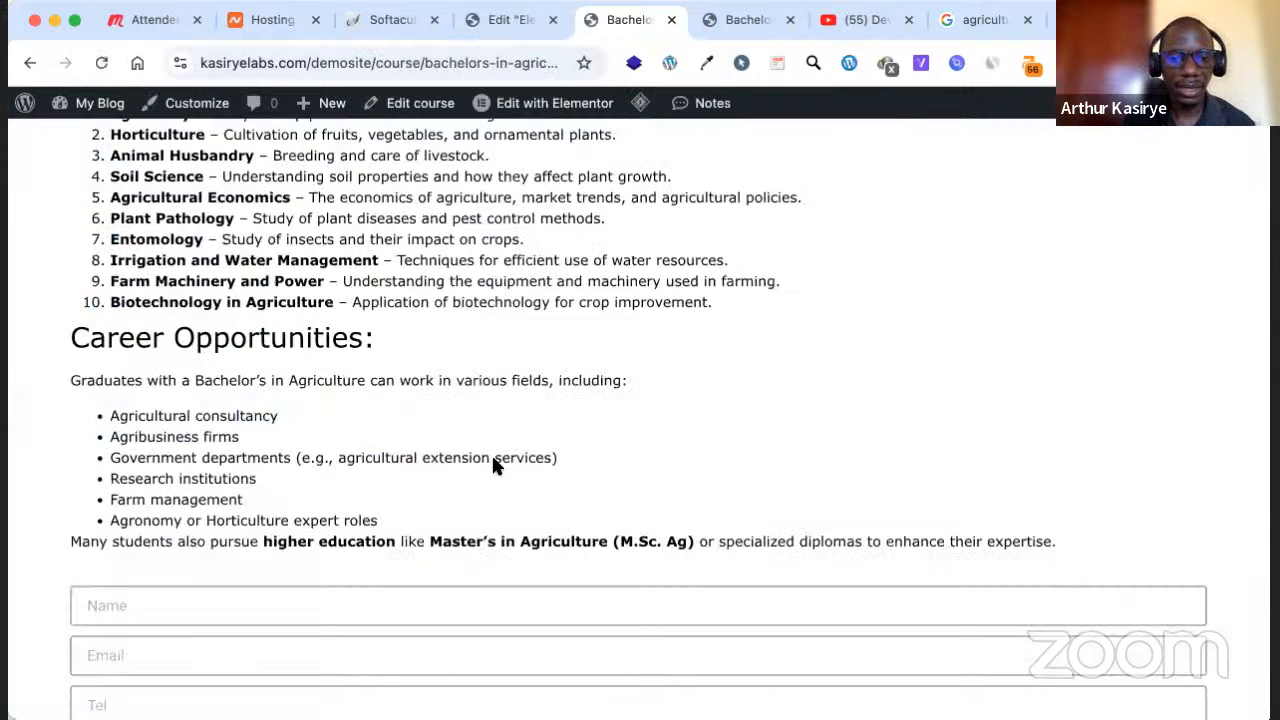
scroll(494, 461, up, 4)
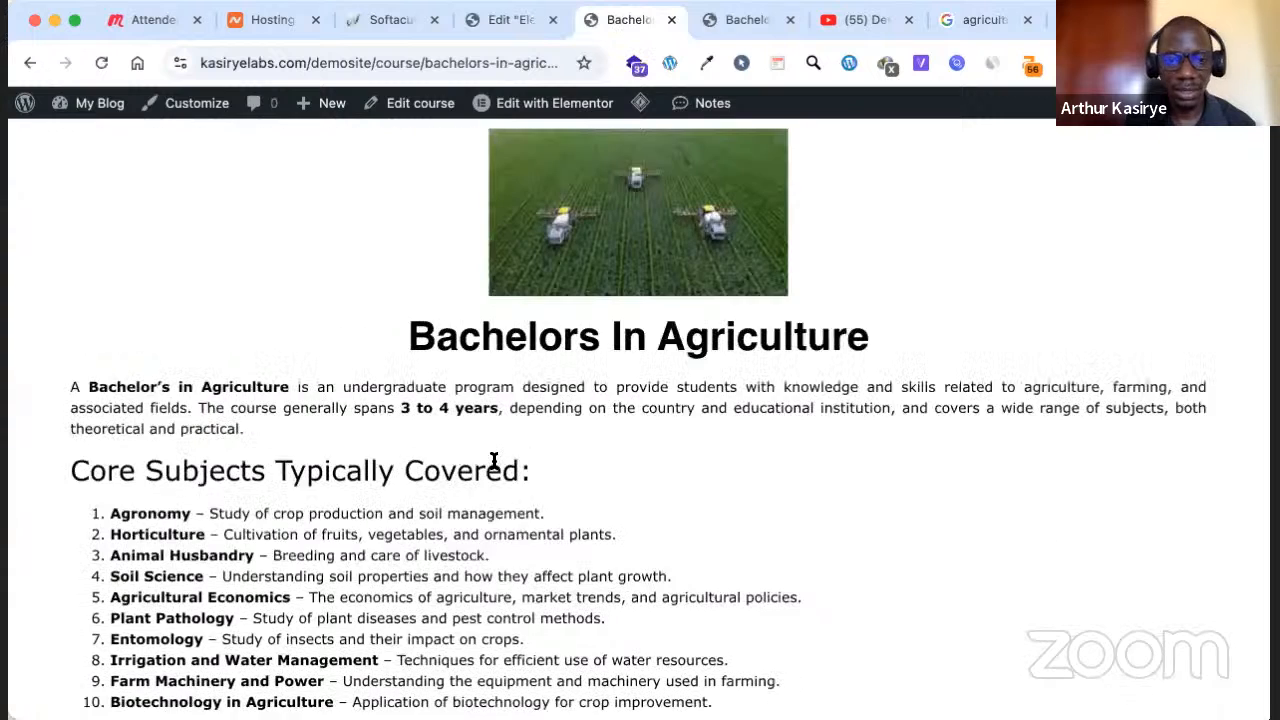
scroll(634, 347, down, 4)
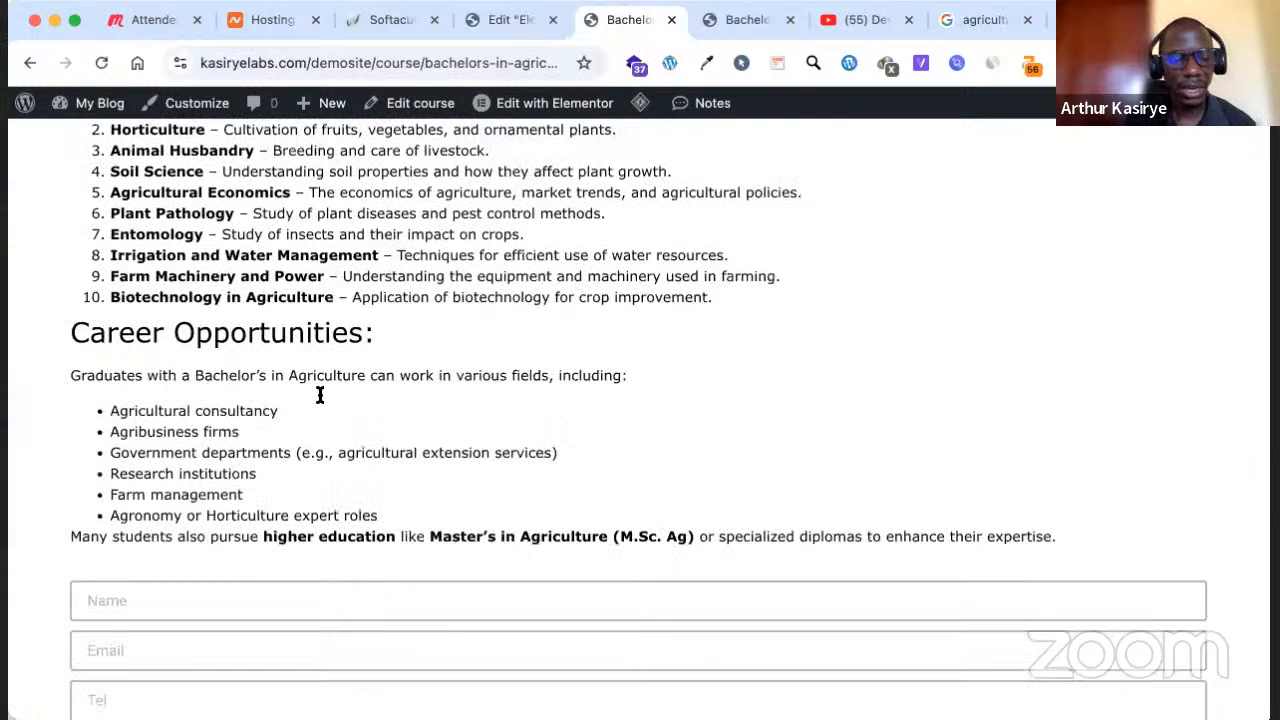
scroll(320, 395, down, 2)
scroll(375, 368, up, 2)
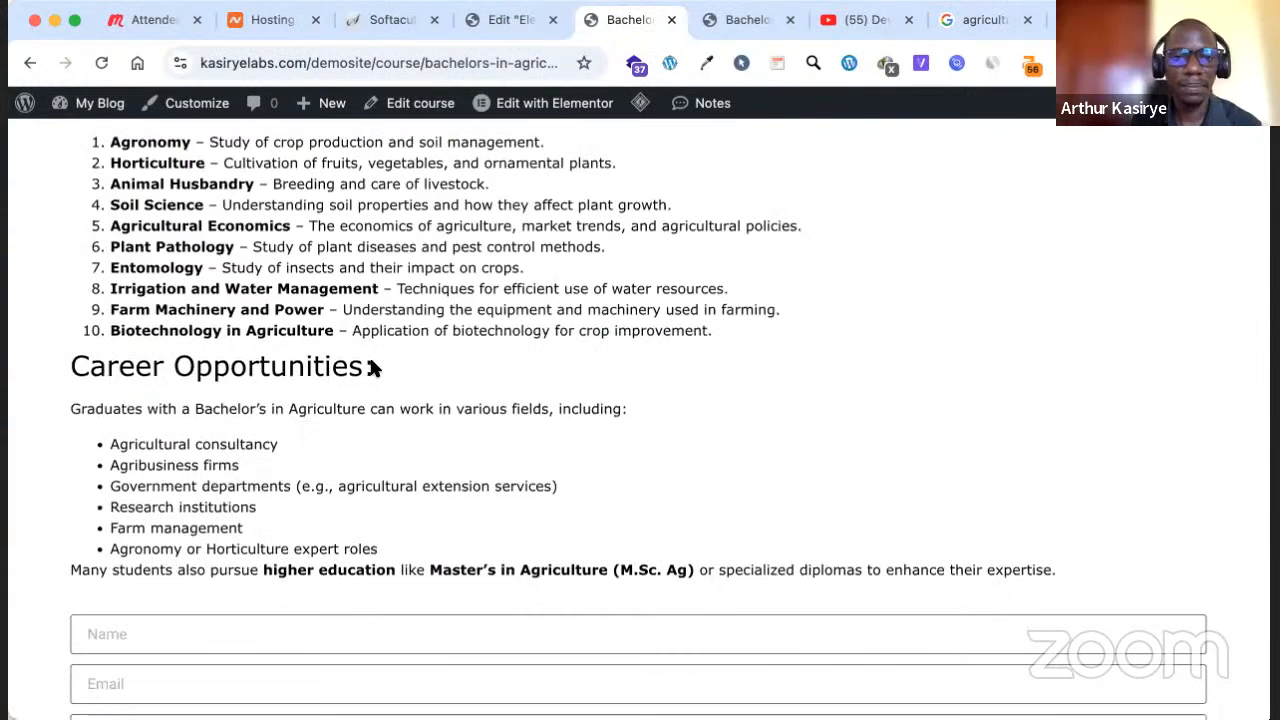
scroll(372, 368, up, 4)
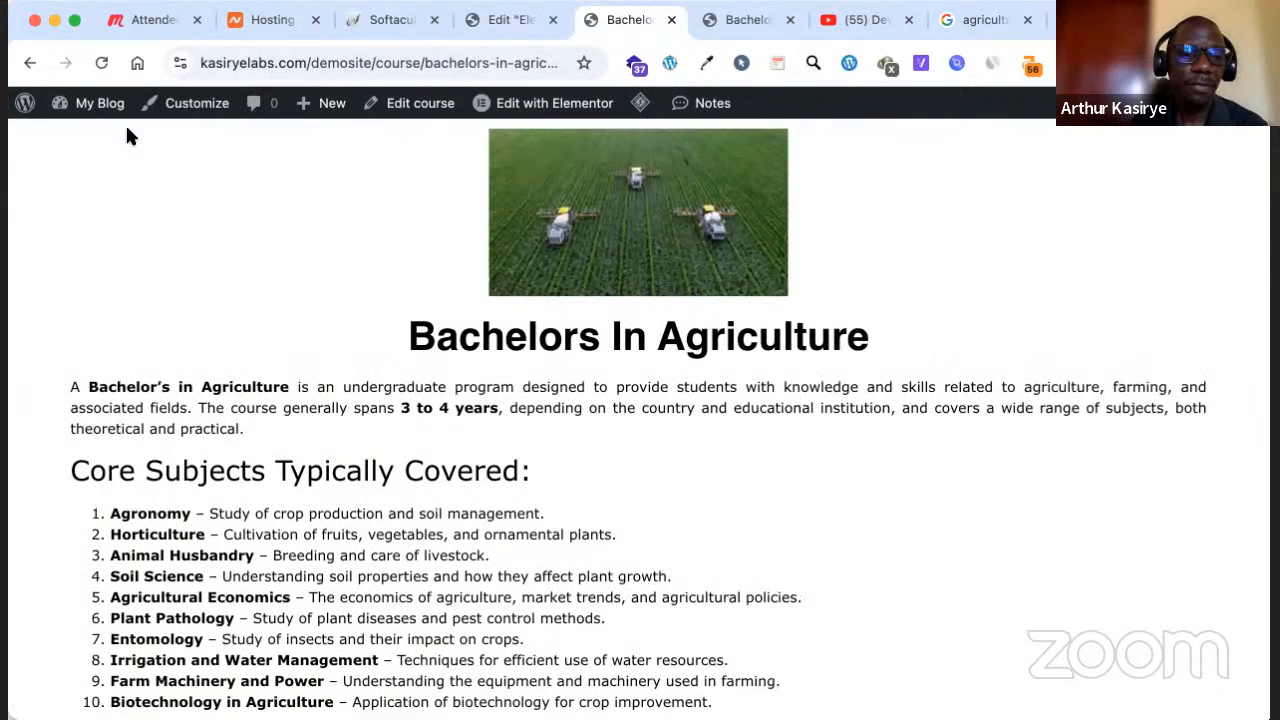
Return from the live course page to the WordPress dashboard and bring up the Courses options
mouse_move(110, 103)
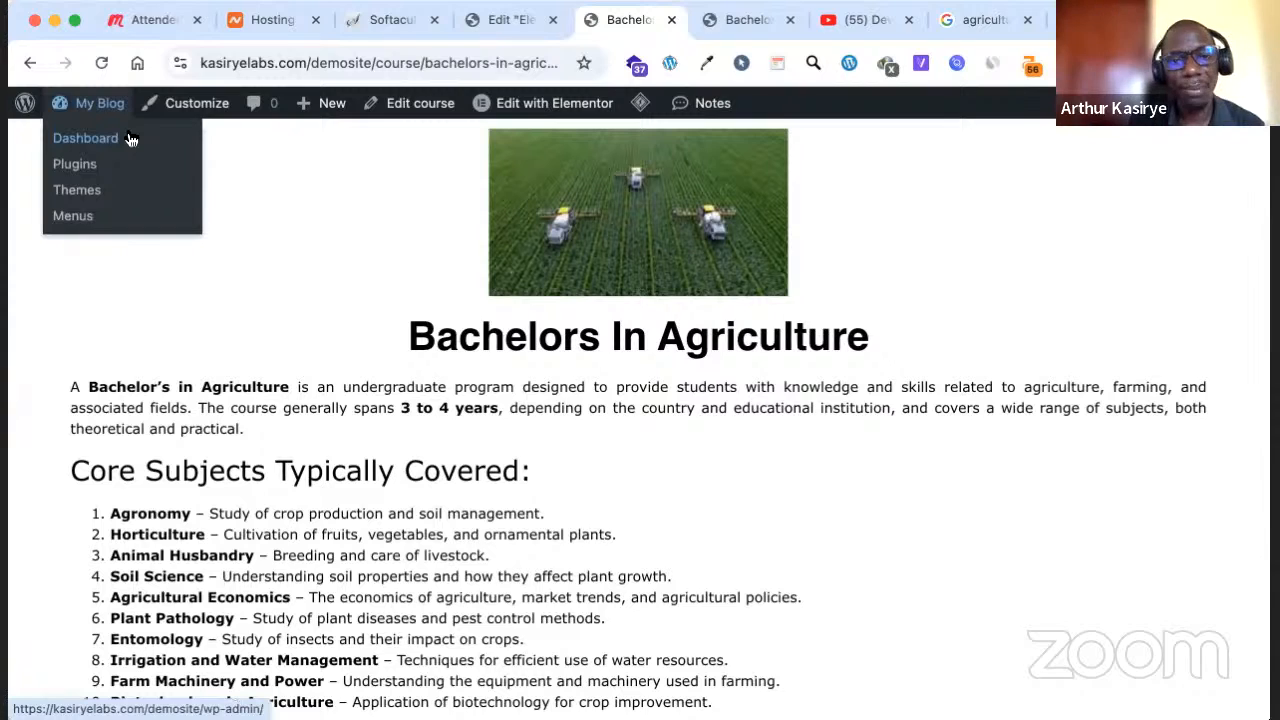
click(128, 139)
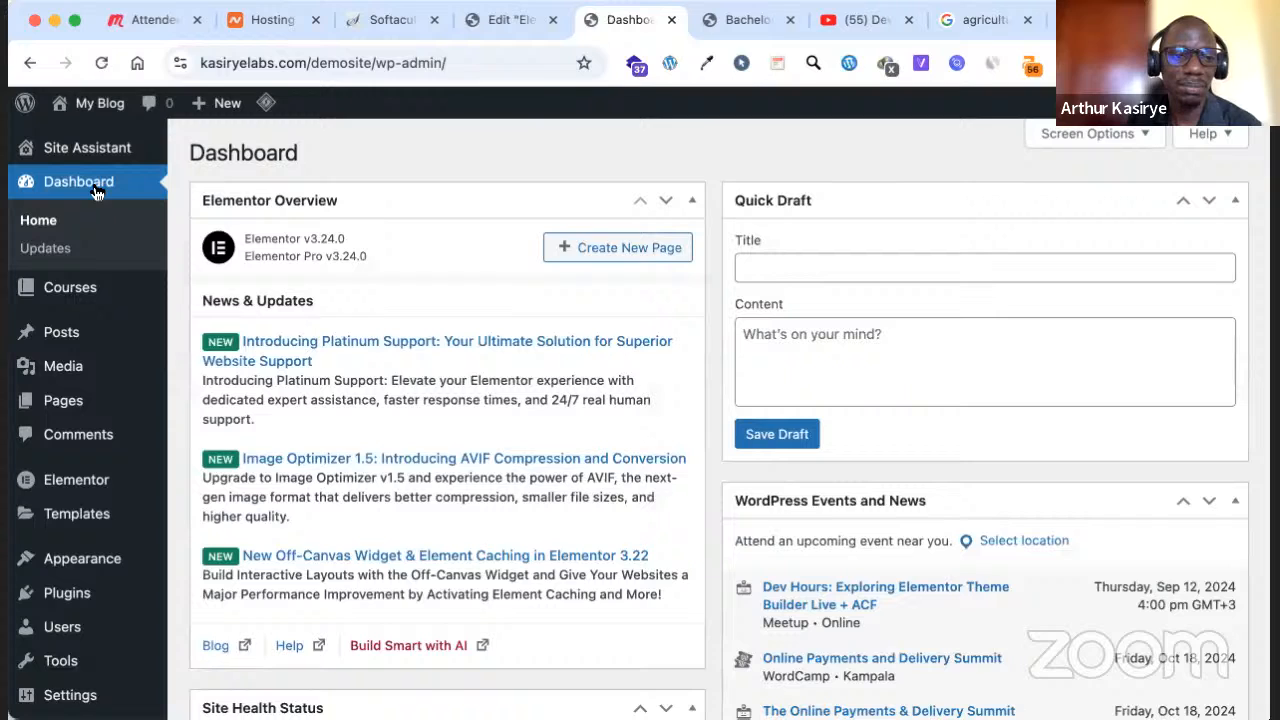
mouse_move(70, 287)
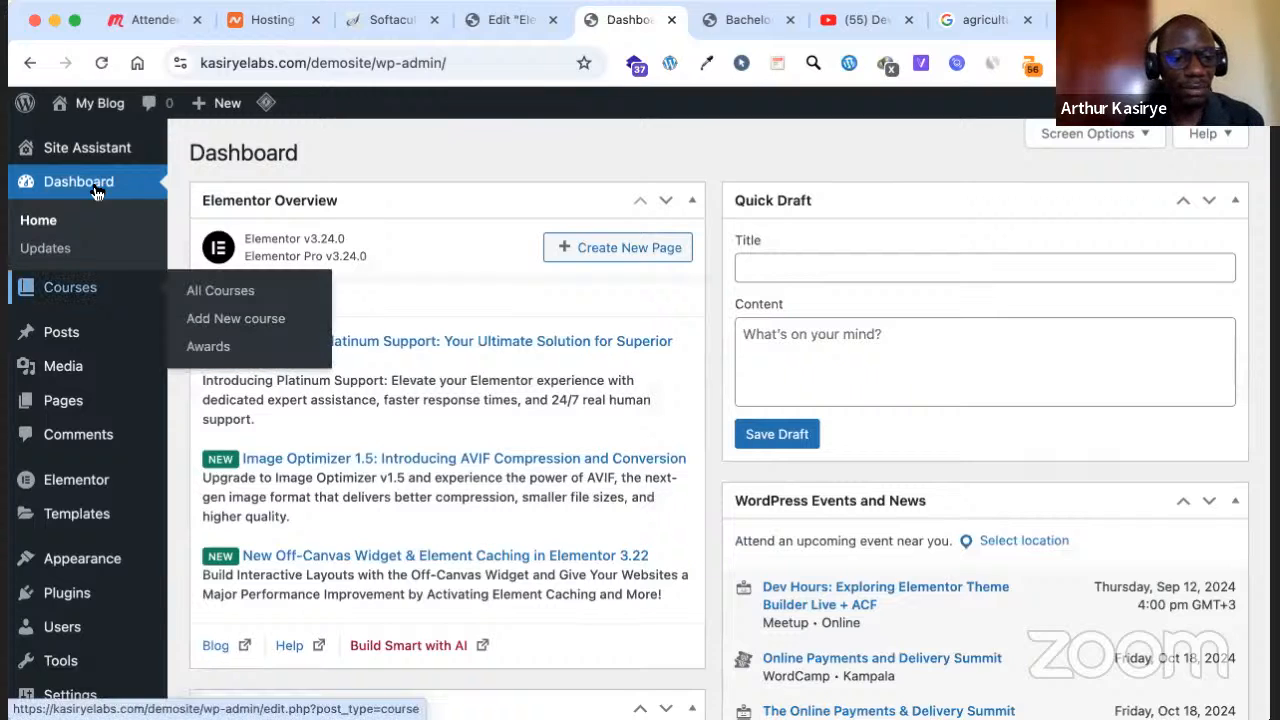
mouse_move(183, 338)
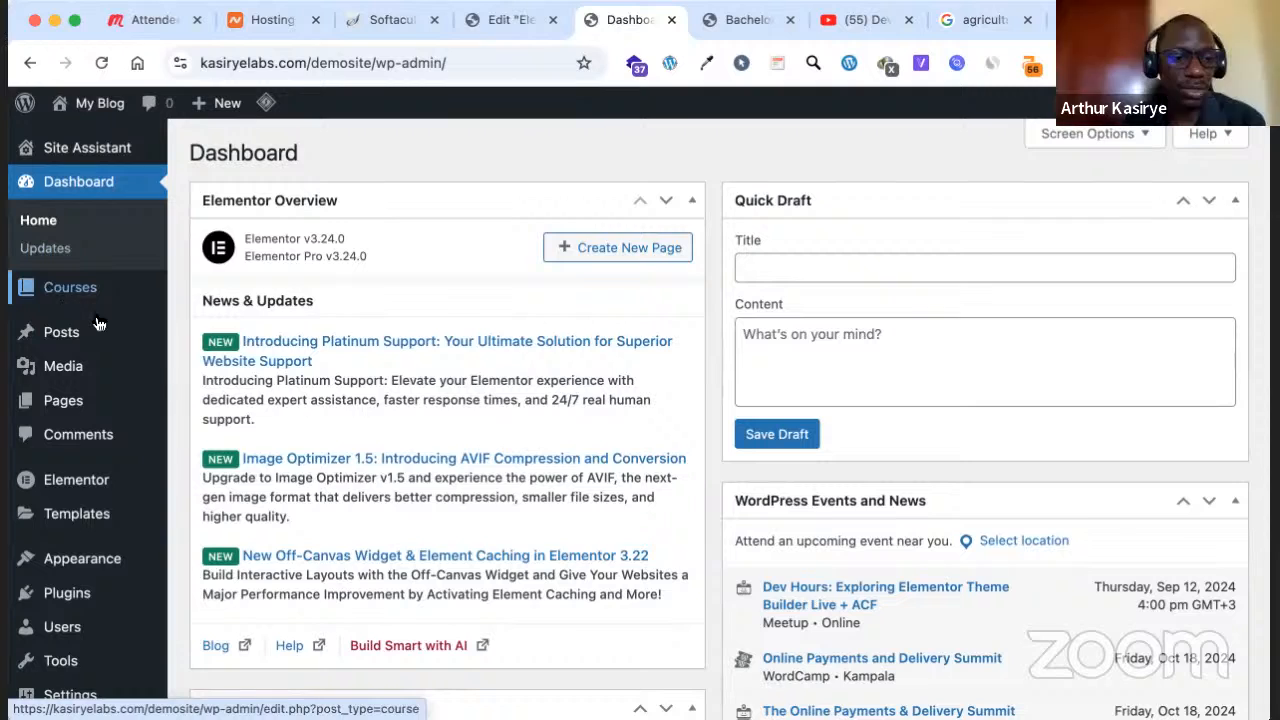
mouse_move(152, 310)
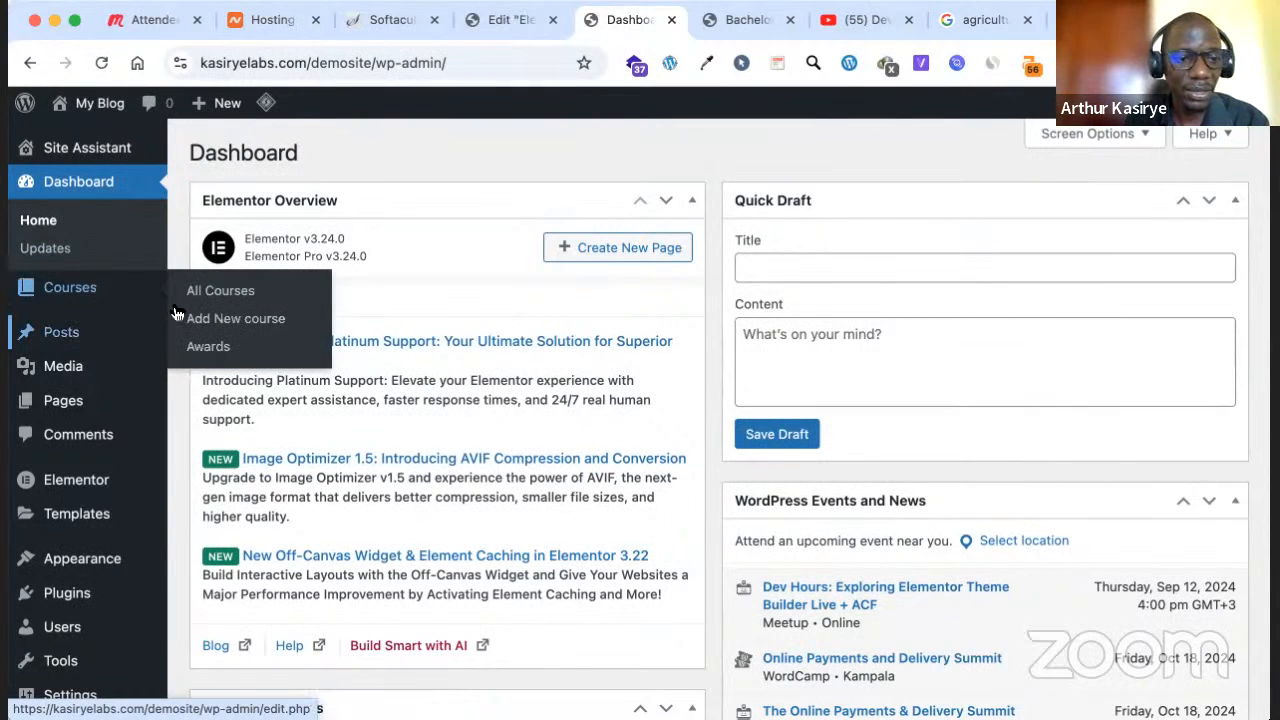